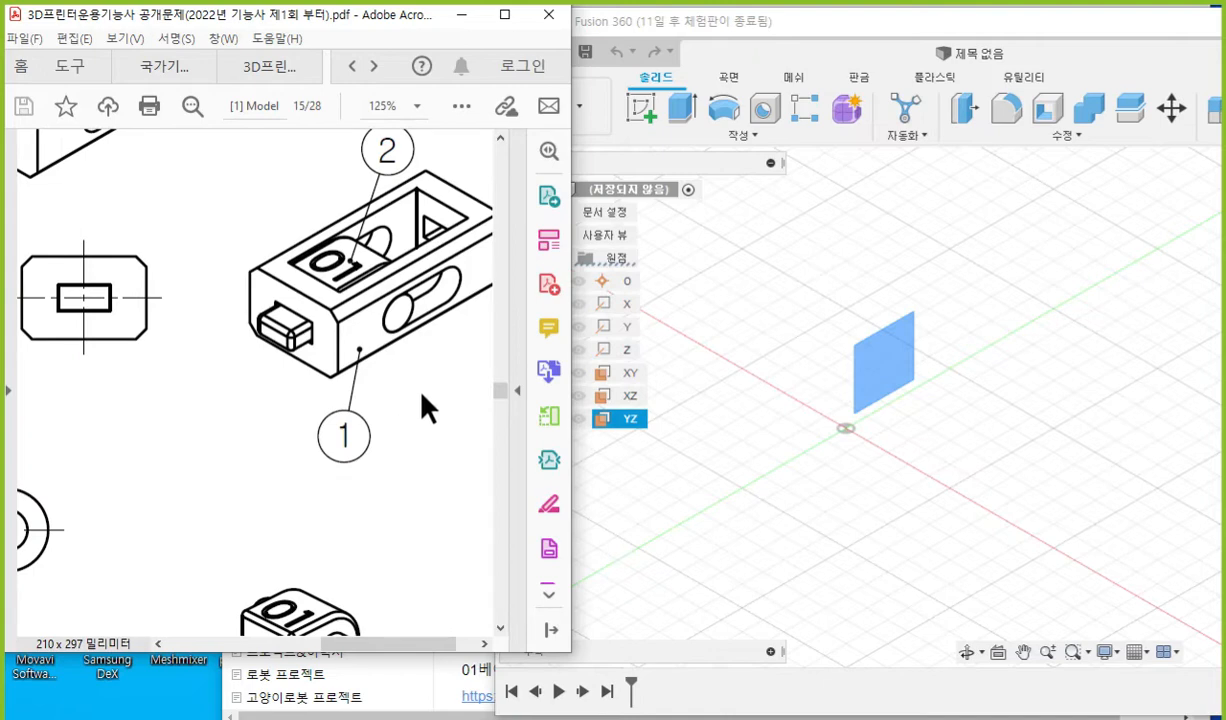
Examine the assembly view and how part 2 fits into part 1 in the PDF drawing, ending at part 1's views.
key(F9)
mouse_move(308, 322)
mouse_down()
mouse_move(277, 304)
mouse_move(285, 318)
mouse_move(262, 330)
mouse_move(326, 351)
mouse_up()
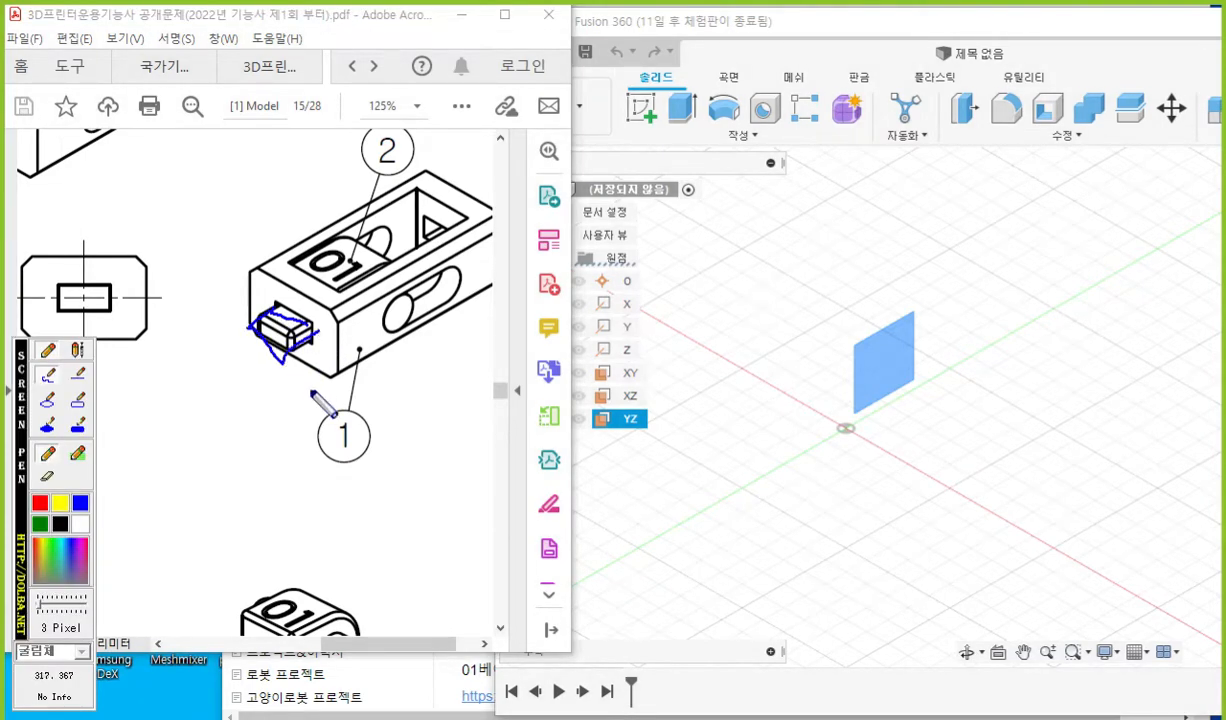
key(F9)
key(F9)
mouse_move(313, 299)
mouse_down()
mouse_move(268, 342)
mouse_move(289, 341)
mouse_up()
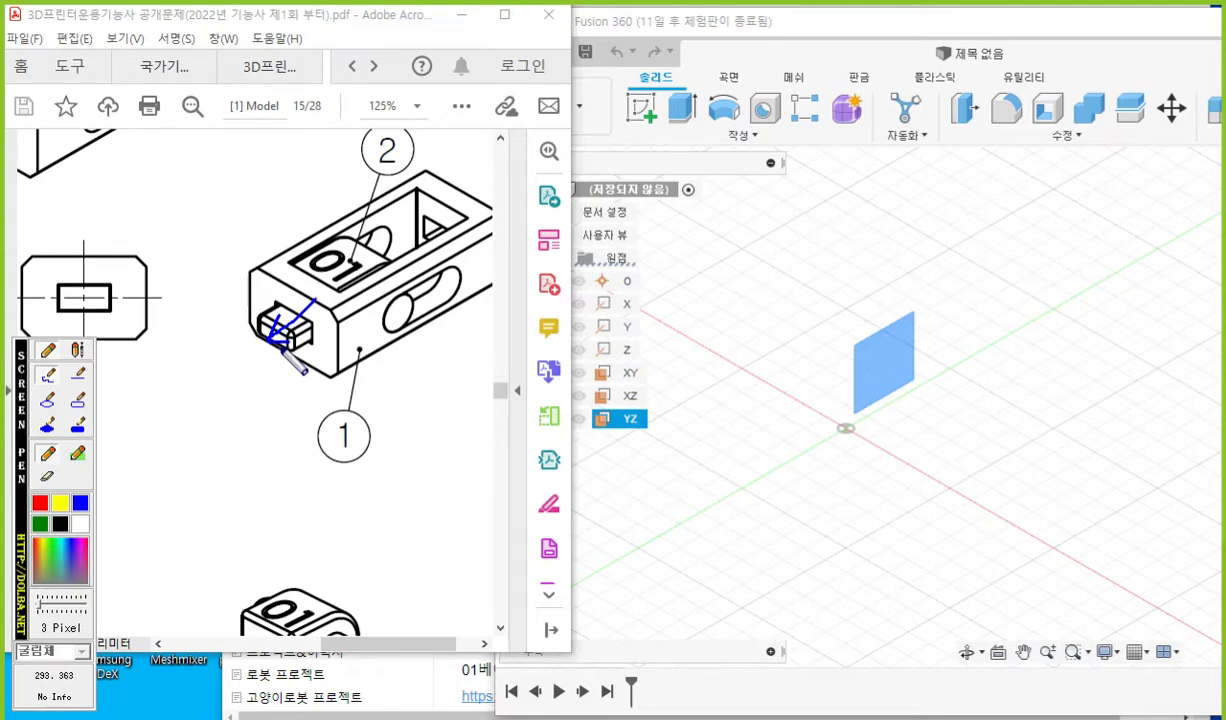
key(Escape)
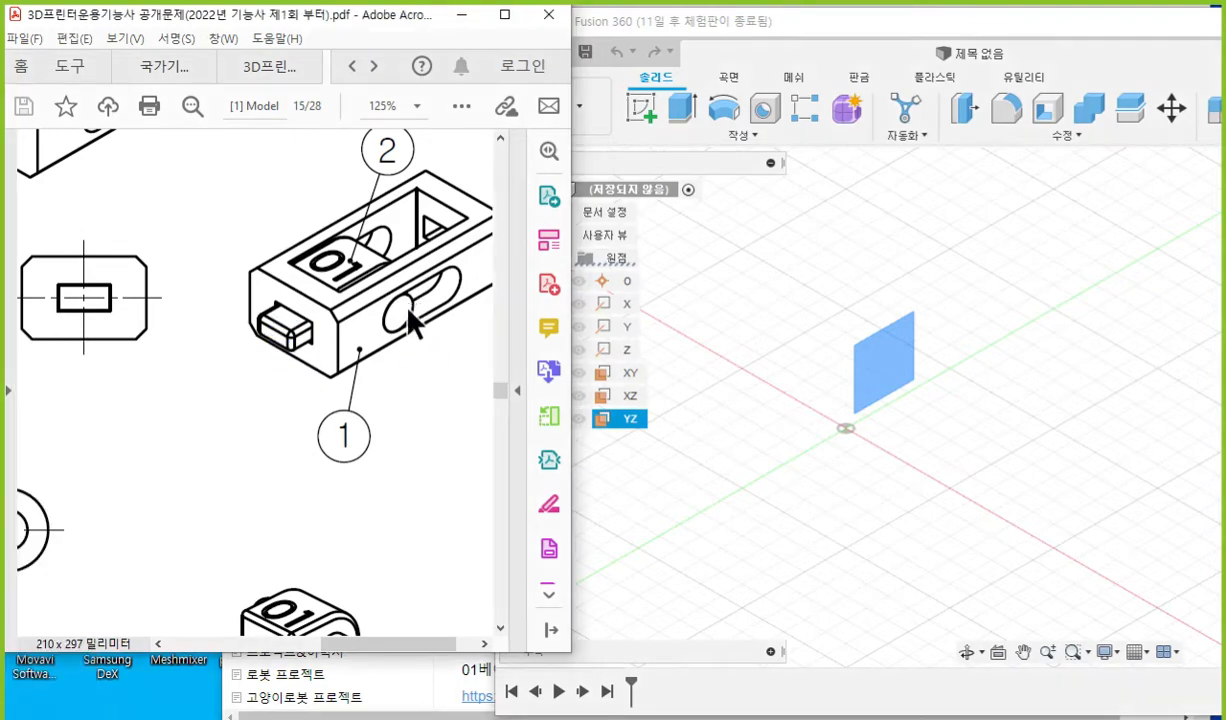
ctrl+scroll(409, 350, down, 2)
key(F12)
mouse_move(358, 537)
mouse_down()
mouse_move(432, 345)
mouse_move(408, 330)
mouse_move(412, 302)
mouse_move(431, 326)
mouse_up()
mouse_move(385, 284)
mouse_down()
mouse_move(427, 345)
mouse_move(425, 275)
mouse_move(390, 285)
mouse_move(401, 238)
mouse_move(412, 239)
mouse_move(413, 283)
mouse_up()
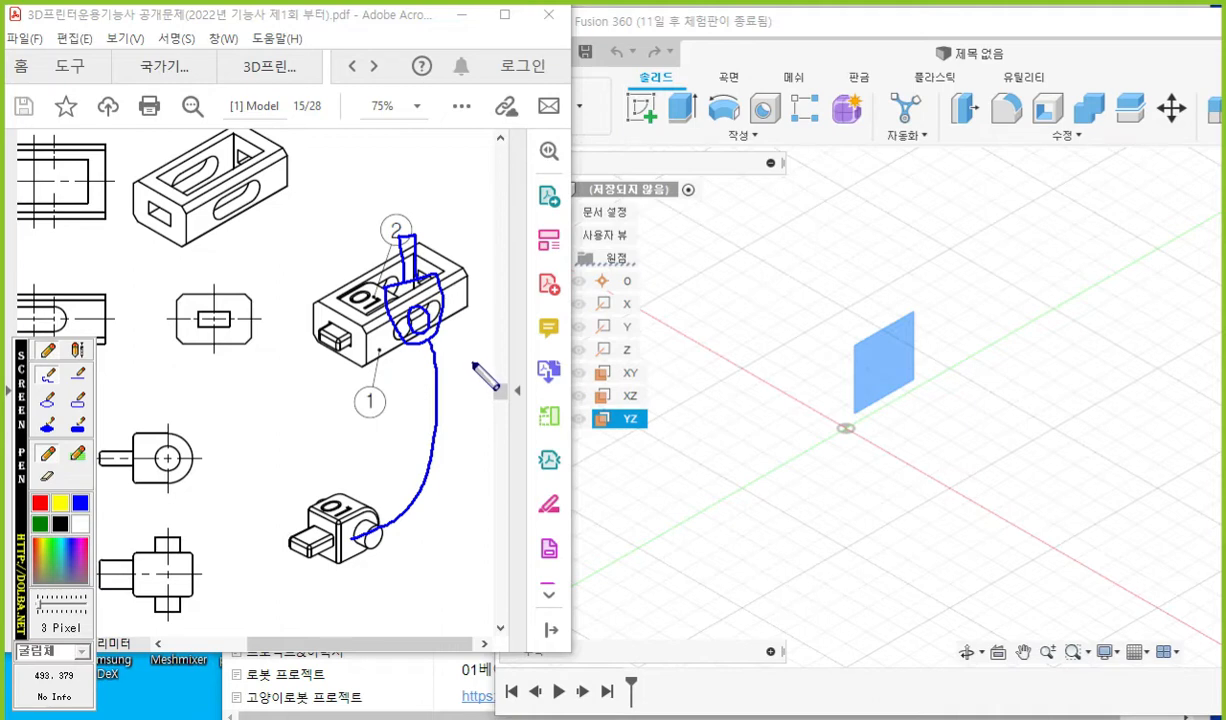
key(Escape)
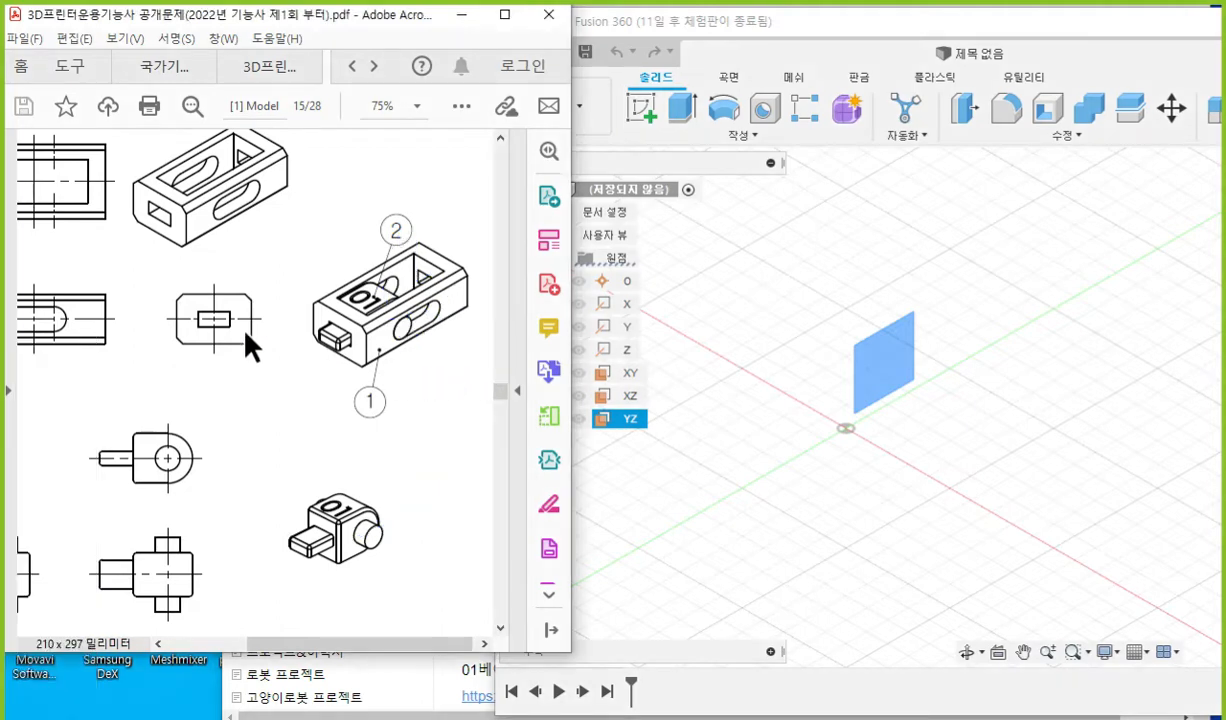
drag(362, 644, 297, 650)
scroll(342, 518, up, 3)
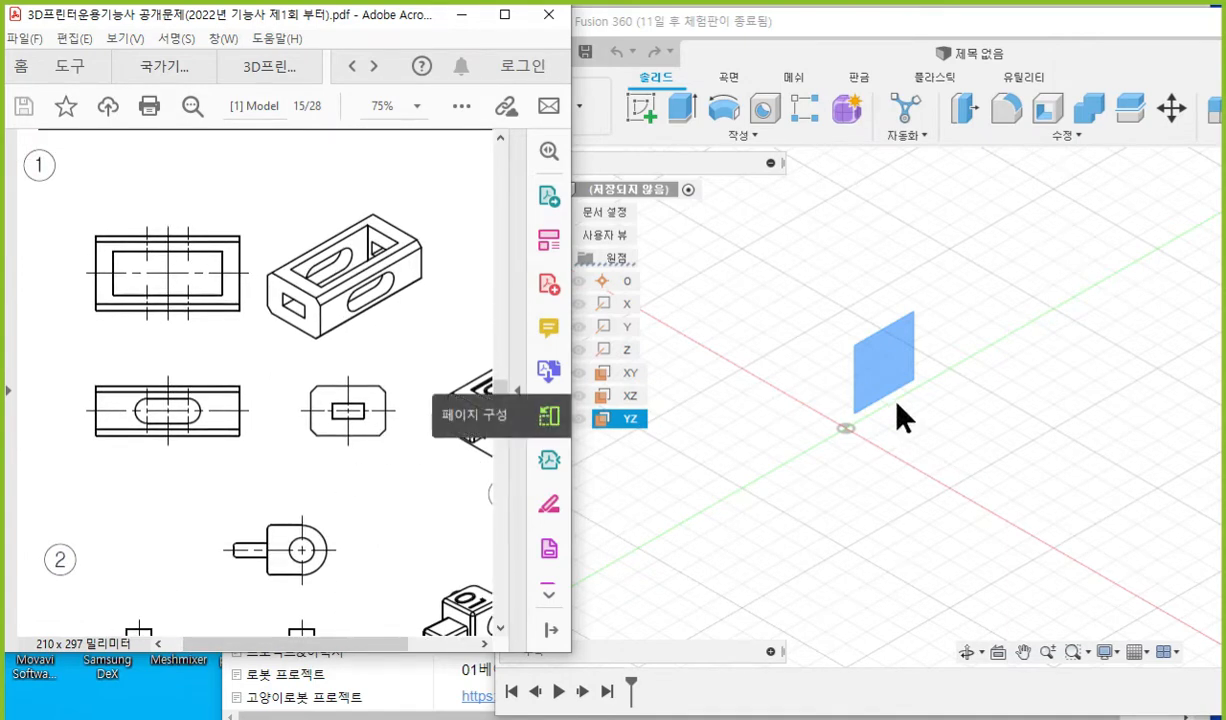
key(F12)
mouse_move(658, 412)
mouse_down()
mouse_move(679, 433)
mouse_move(681, 465)
mouse_up()
mouse_move(704, 420)
mouse_down()
mouse_move(734, 415)
mouse_move(706, 448)
mouse_up()
drag(718, 433, 745, 455)
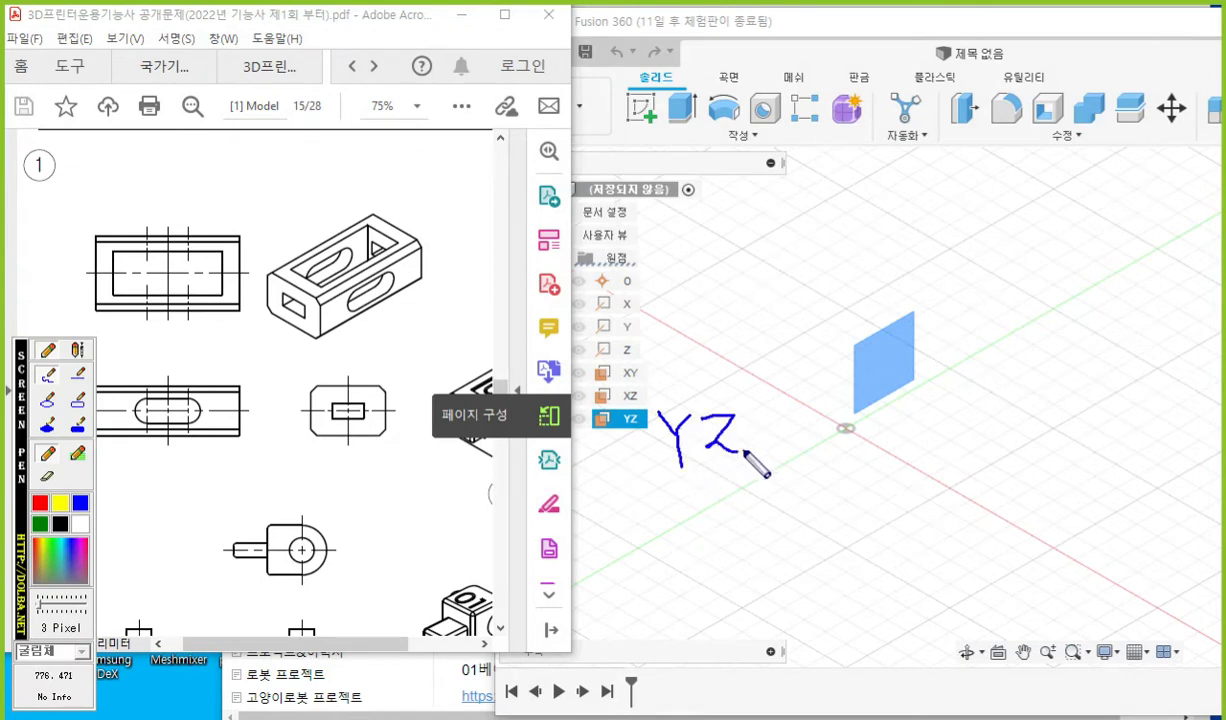
mouse_move(202, 373)
mouse_down()
mouse_move(215, 385)
mouse_move(205, 393)
mouse_up()
drag(214, 382, 232, 382)
mouse_move(233, 373)
mouse_down()
mouse_move(230, 406)
mouse_move(232, 396)
mouse_up()
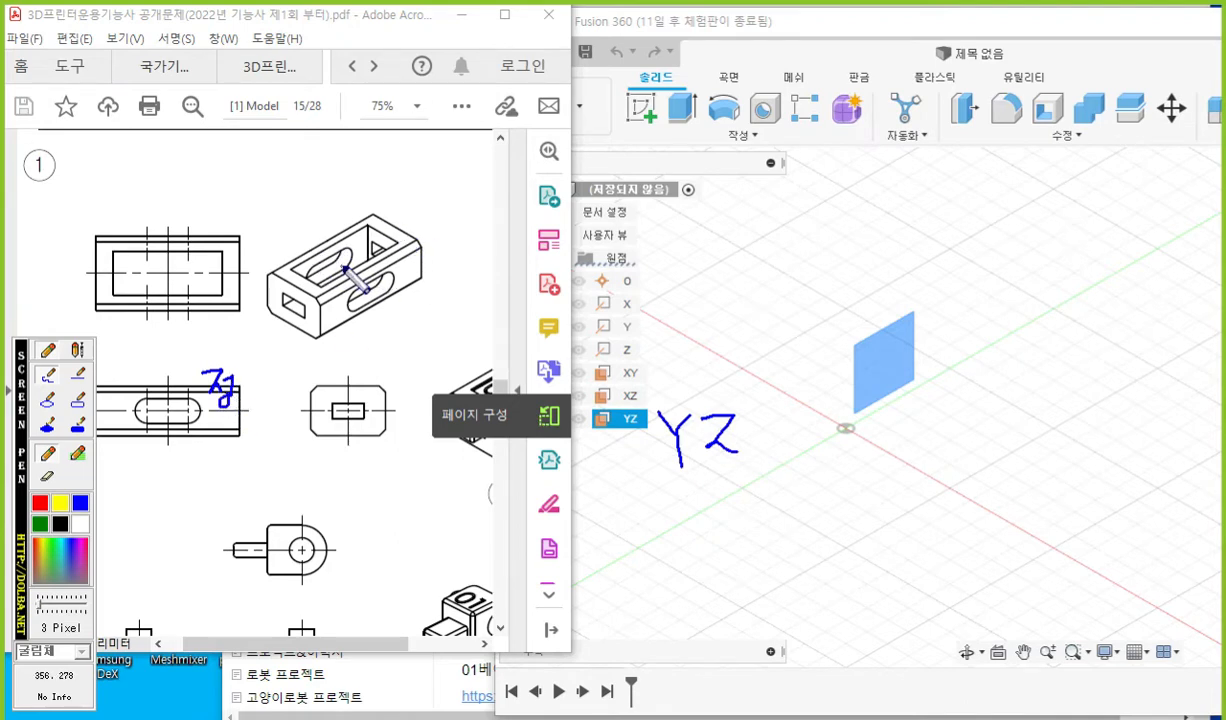
mouse_move(367, 228)
mouse_down()
mouse_move(297, 268)
mouse_move(356, 264)
mouse_move(368, 223)
mouse_up()
mouse_move(283, 292)
mouse_down()
mouse_move(304, 318)
mouse_move(284, 293)
mouse_up()
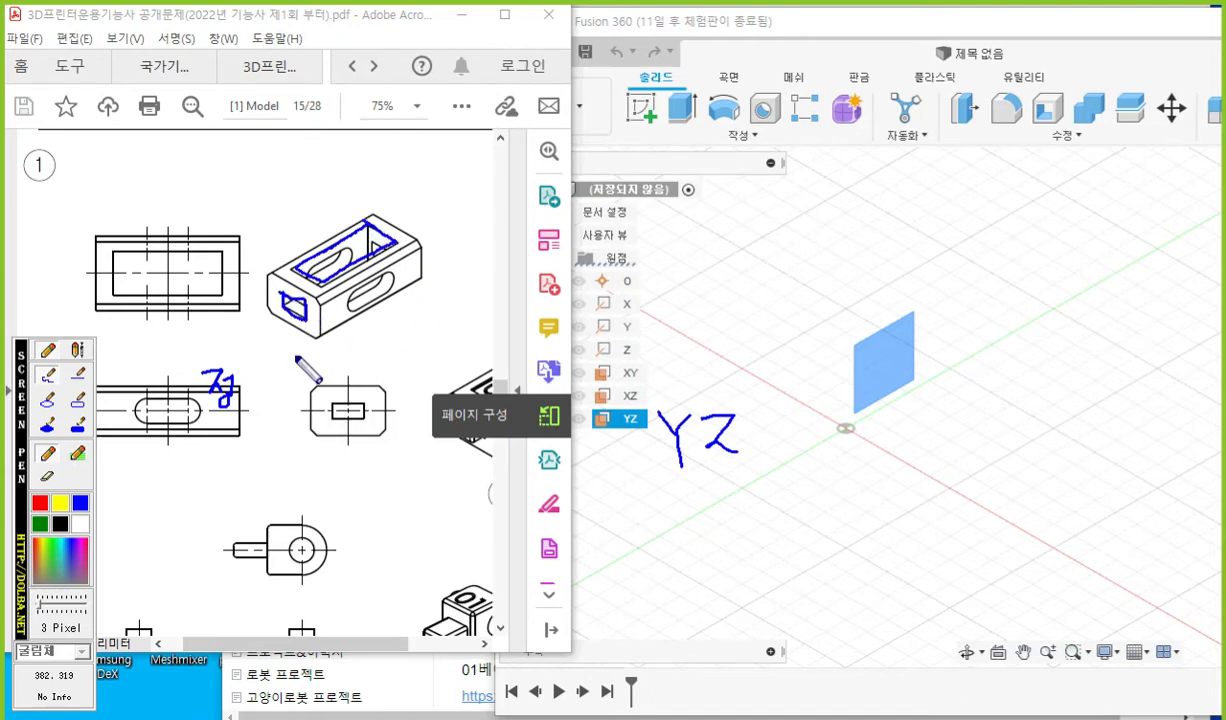
mouse_move(199, 425)
mouse_down()
mouse_move(238, 412)
mouse_move(228, 455)
mouse_move(250, 432)
mouse_move(245, 448)
mouse_up()
drag(318, 206, 340, 224)
drag(267, 320, 270, 346)
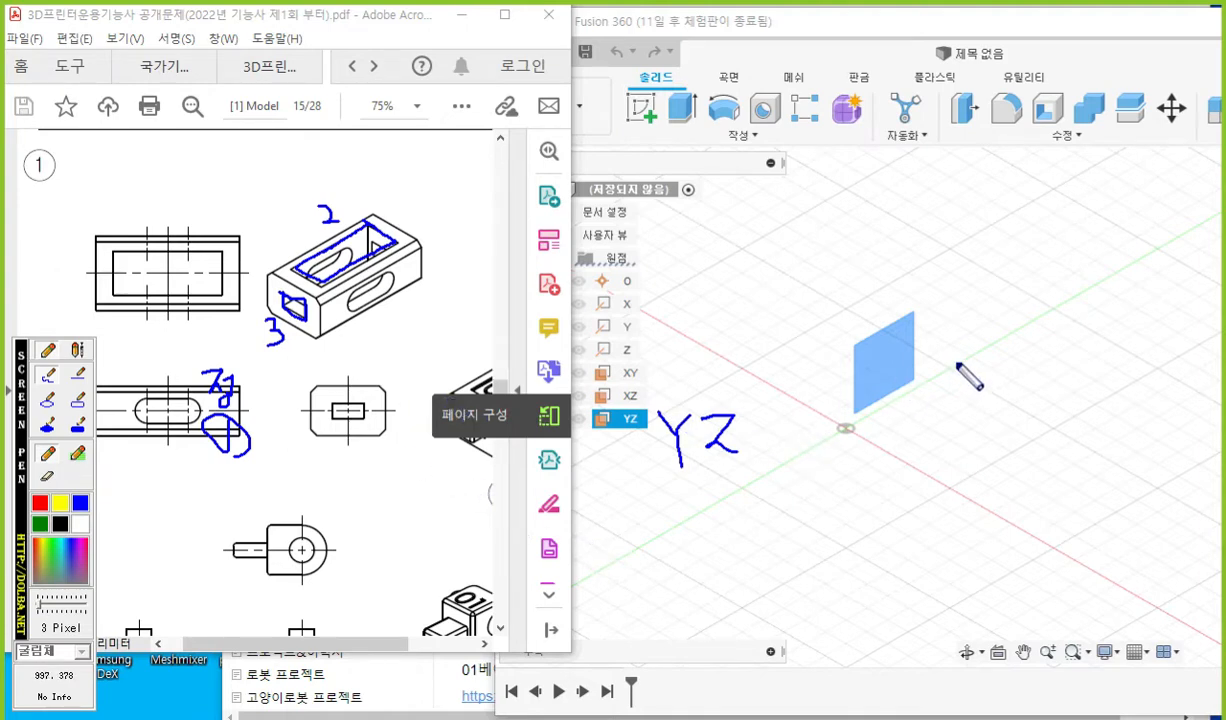
key(Escape)
Create a sketch on the YZ origin plane and move the sketch palette out of the drawing area.
right_click(634, 426)
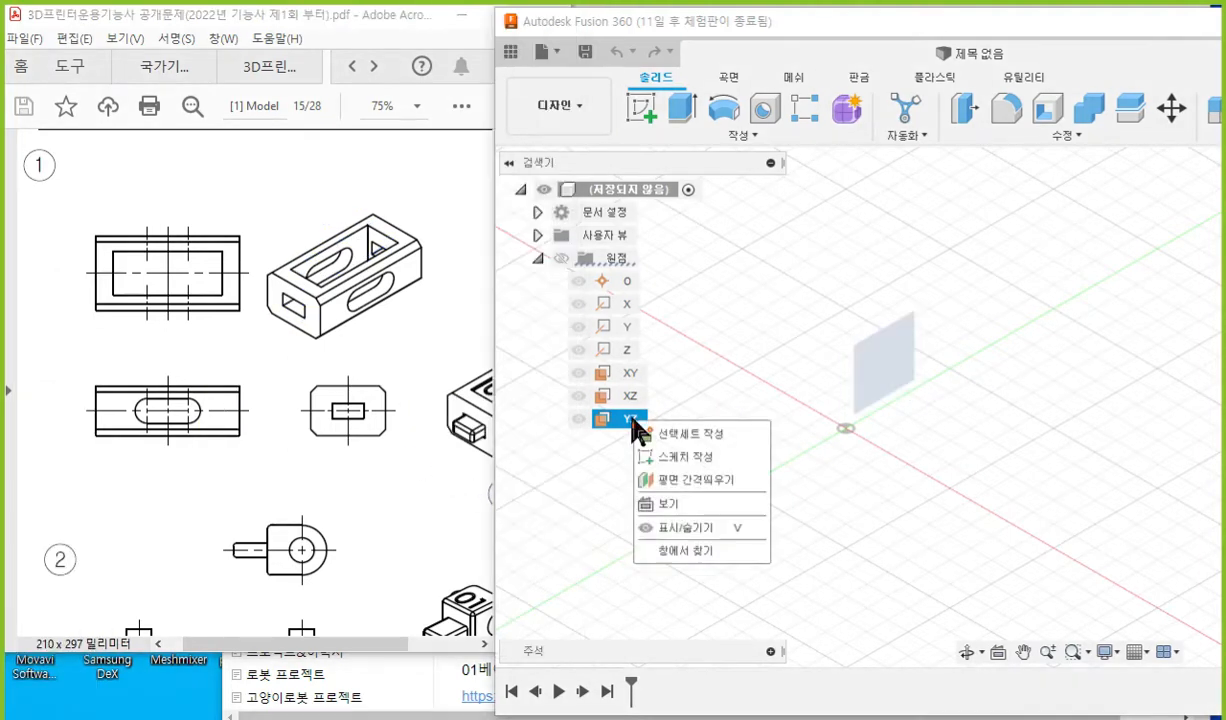
click(677, 460)
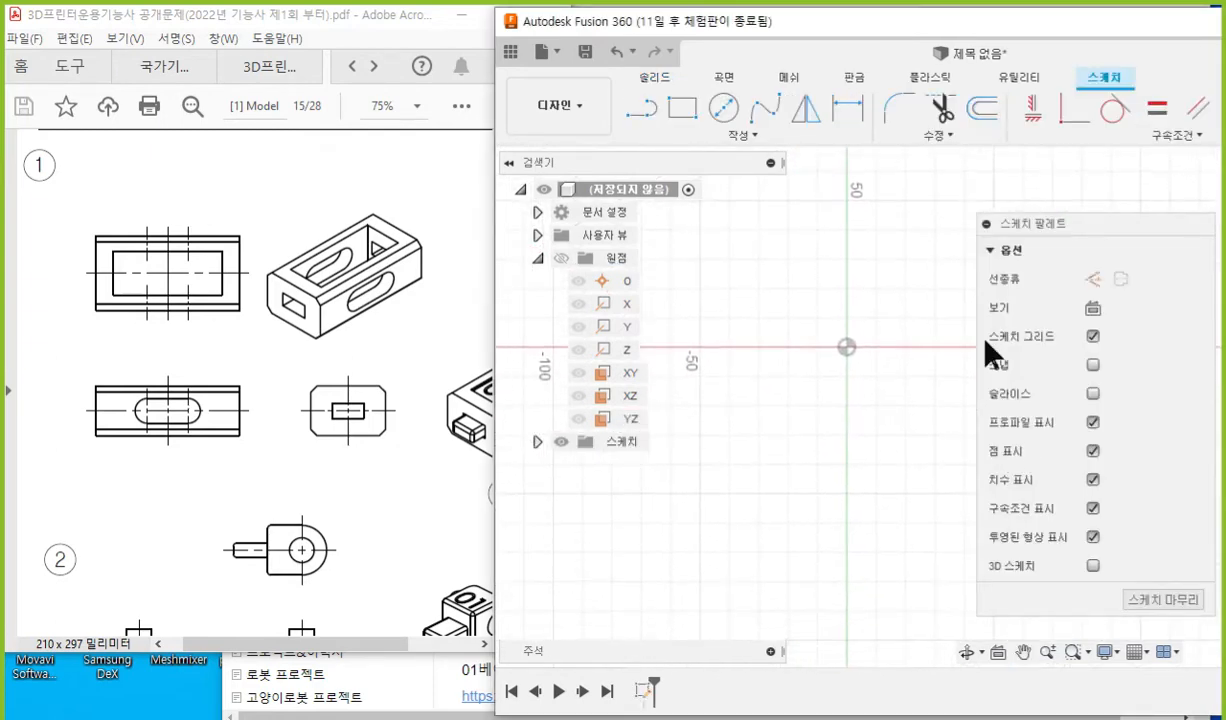
drag(1045, 221, 1225, 252)
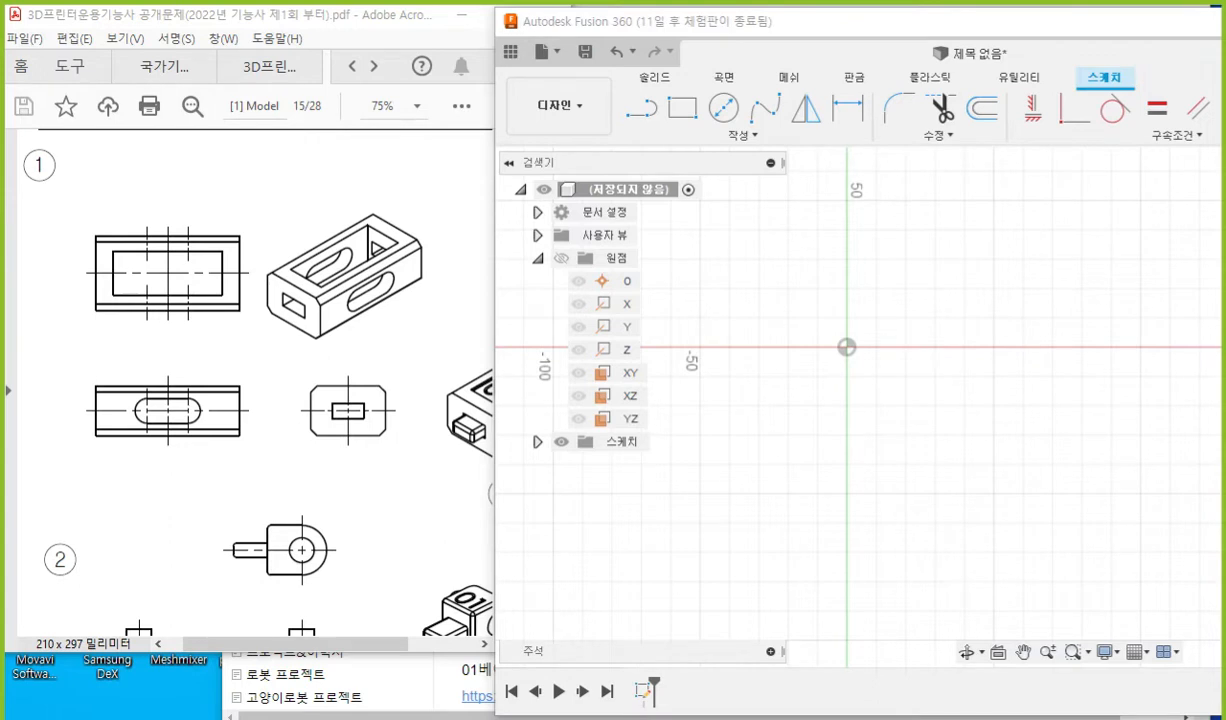
middle_drag(797, 405, 860, 434)
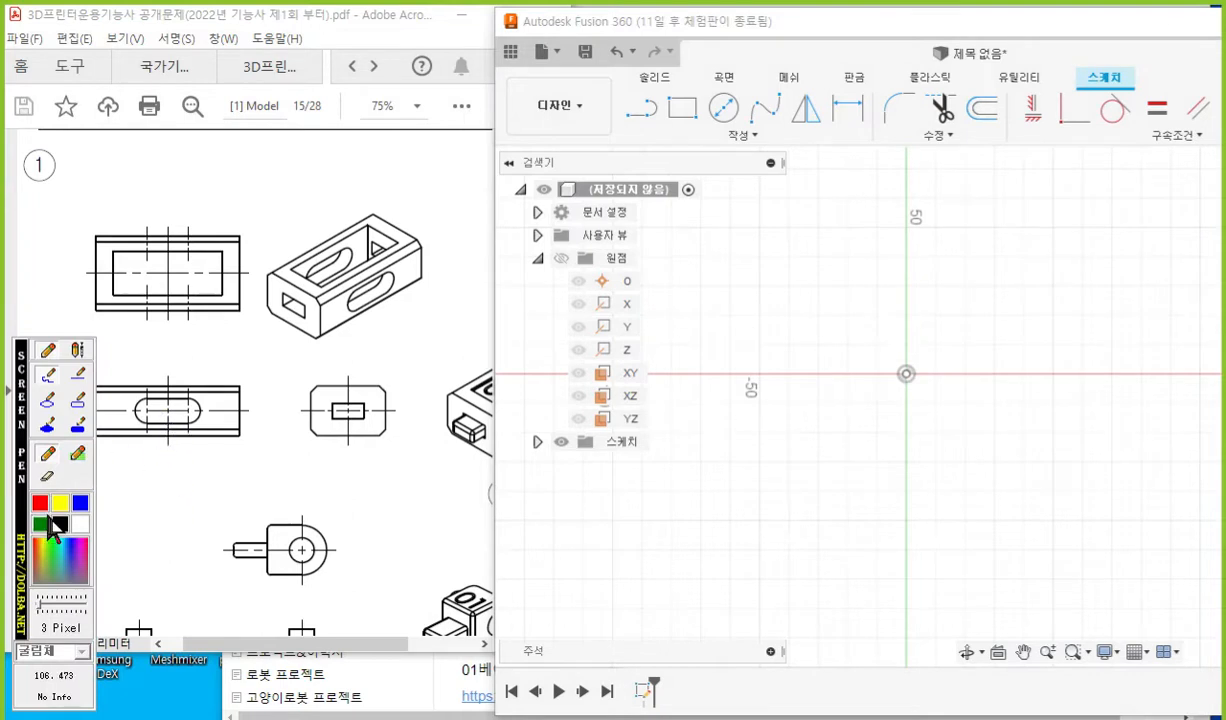
drag(22, 510, 1120, 534)
mouse_move(174, 405)
mouse_down()
mouse_move(158, 415)
mouse_move(171, 415)
mouse_up()
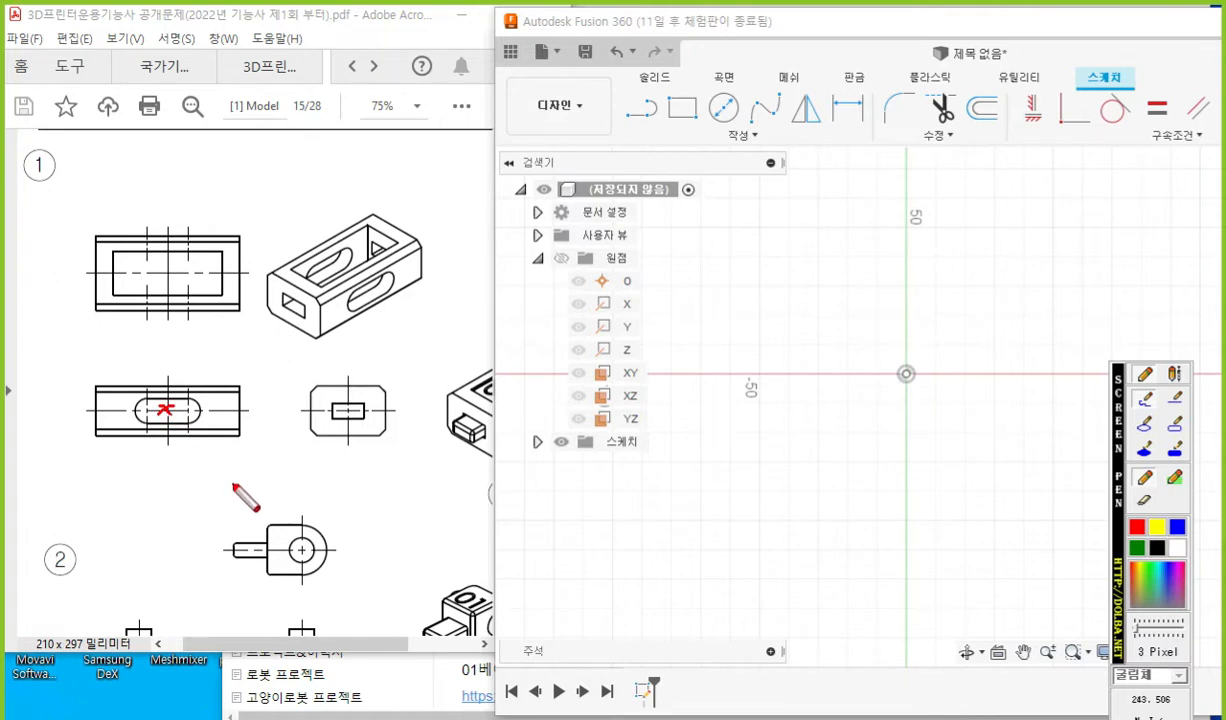
mouse_move(183, 408)
mouse_down()
mouse_move(149, 393)
mouse_move(185, 350)
mouse_move(178, 395)
mouse_move(163, 325)
mouse_move(181, 347)
mouse_up()
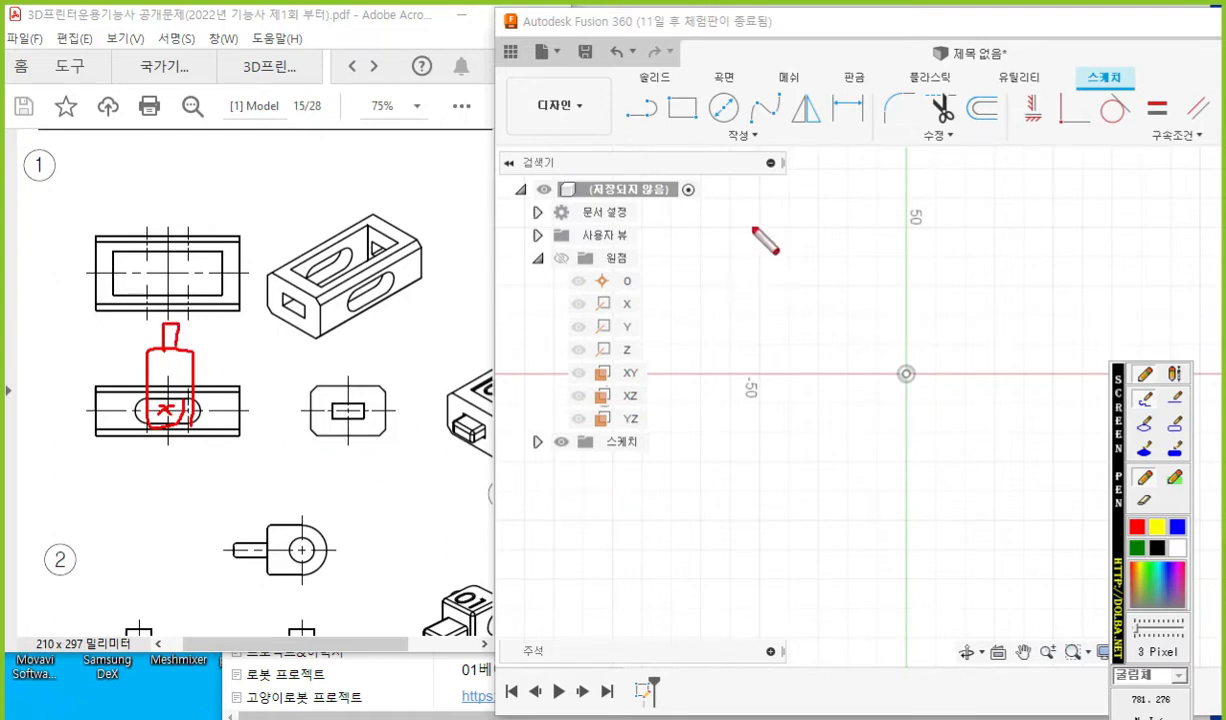
right_click(765, 240)
Draw a horizontal center point slot on the origin, about 50 mm between arc centers and 33 mm wide, and activate Sketch Dimension.
click(740, 134)
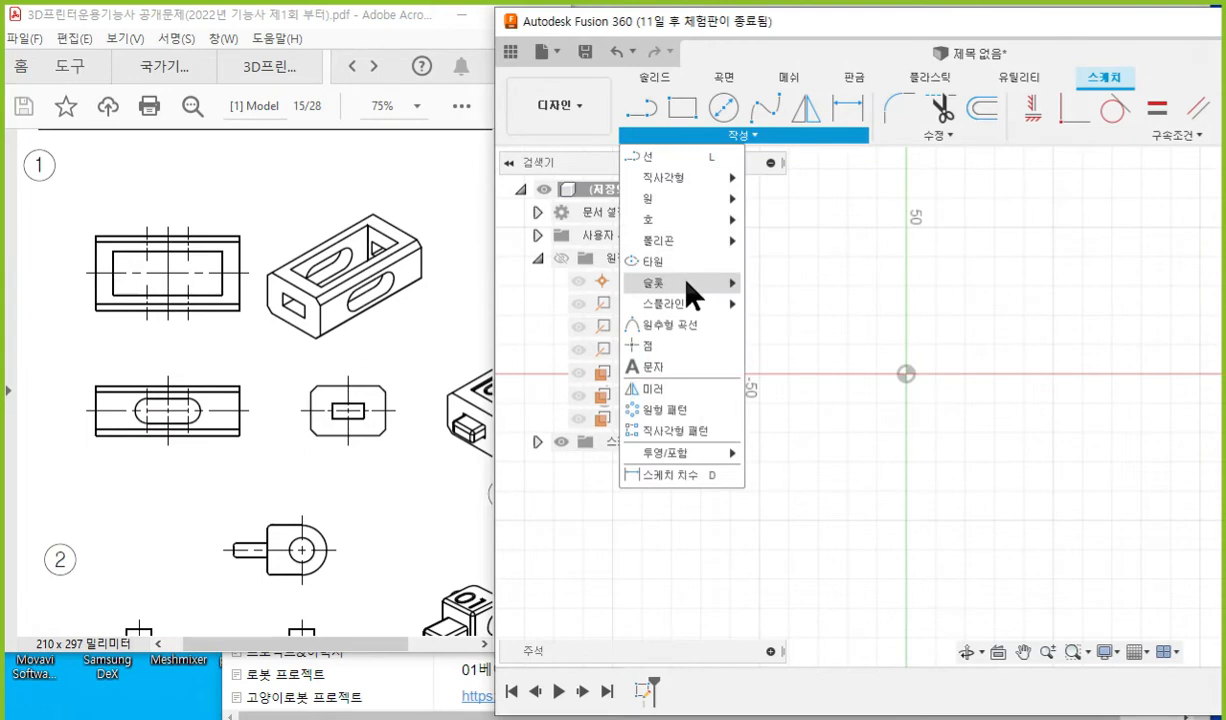
mouse_move(686, 283)
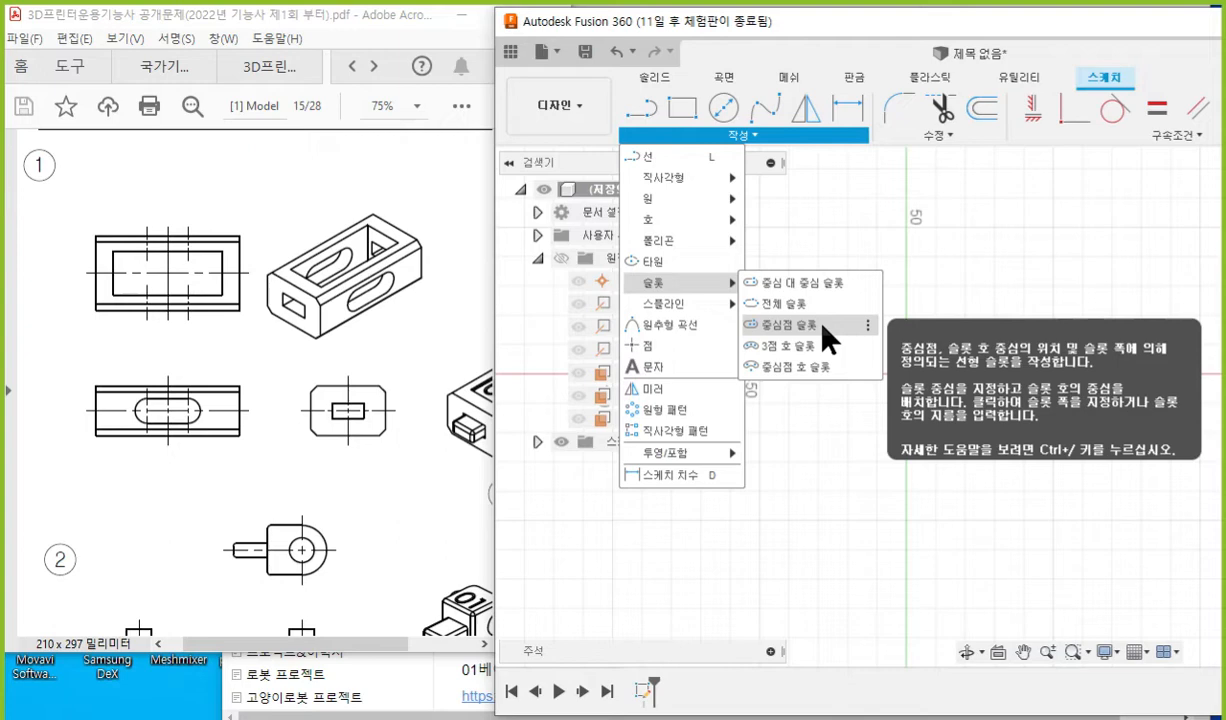
click(823, 327)
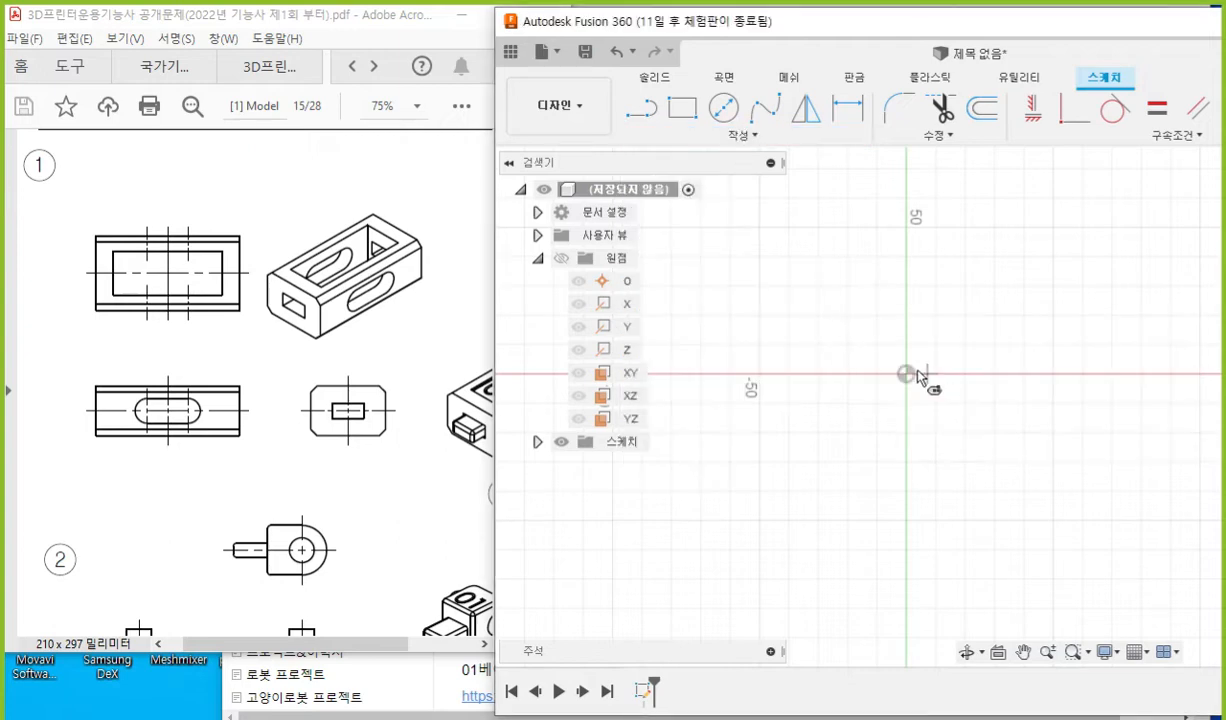
click(905, 375)
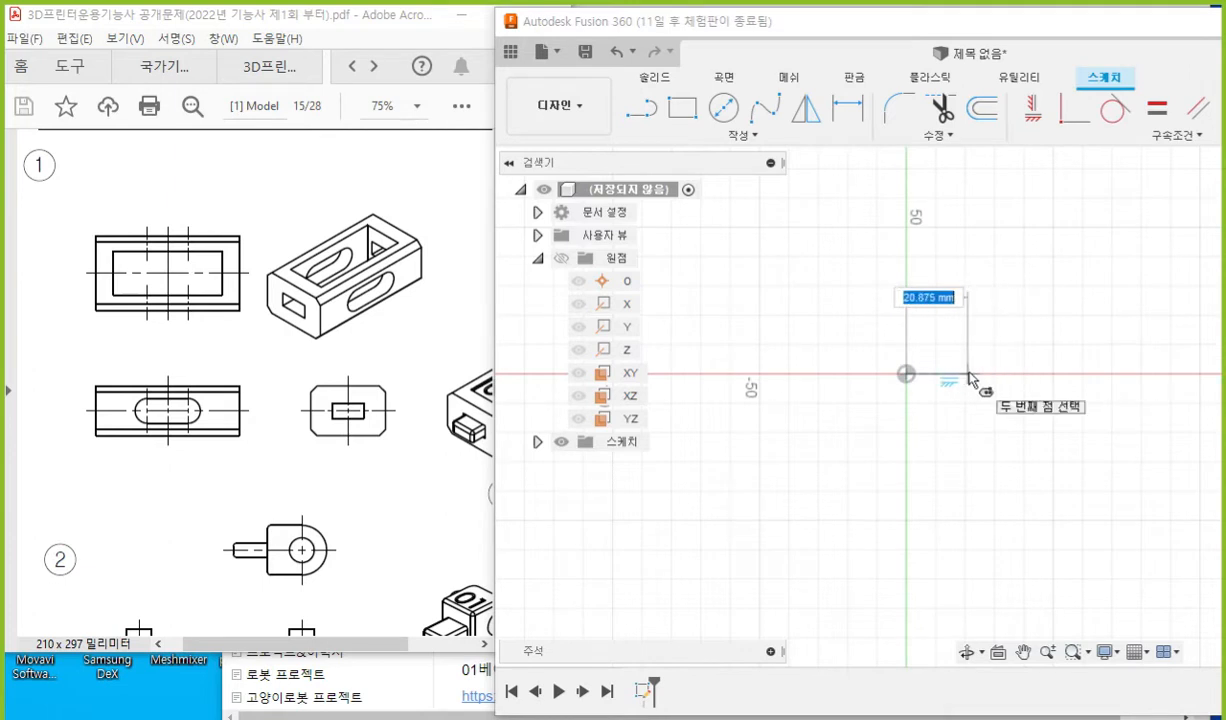
click(980, 371)
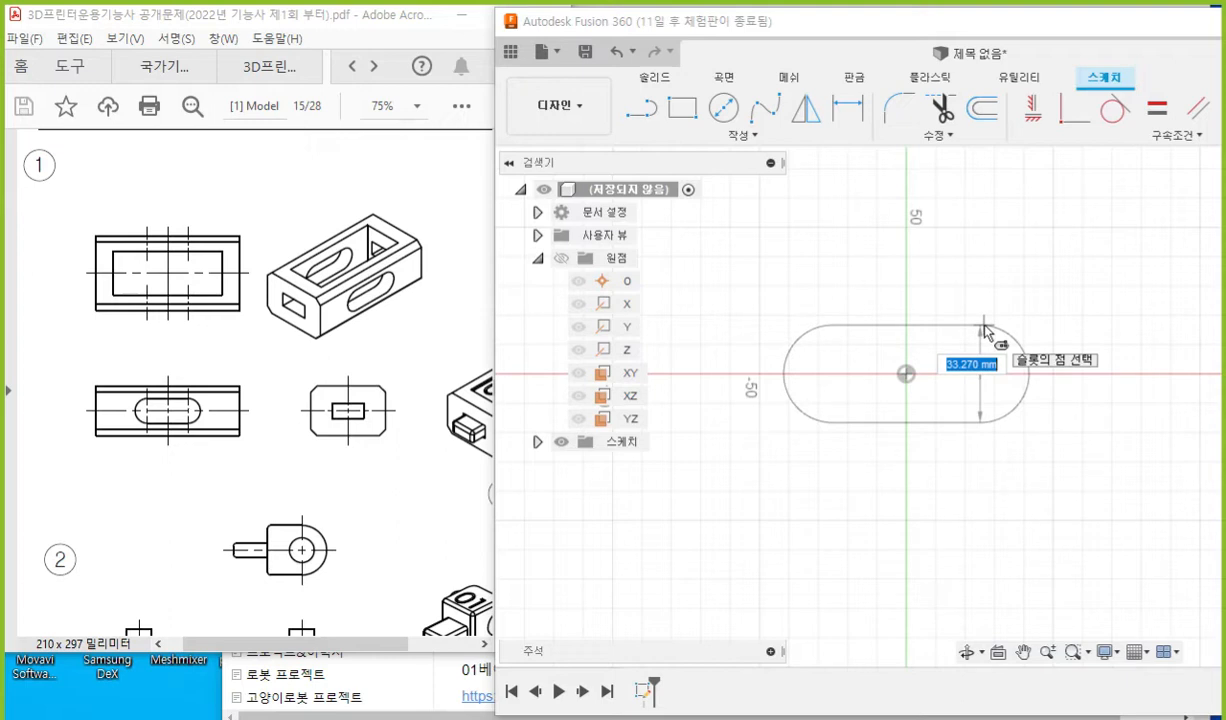
click(985, 318)
right_click(1045, 279)
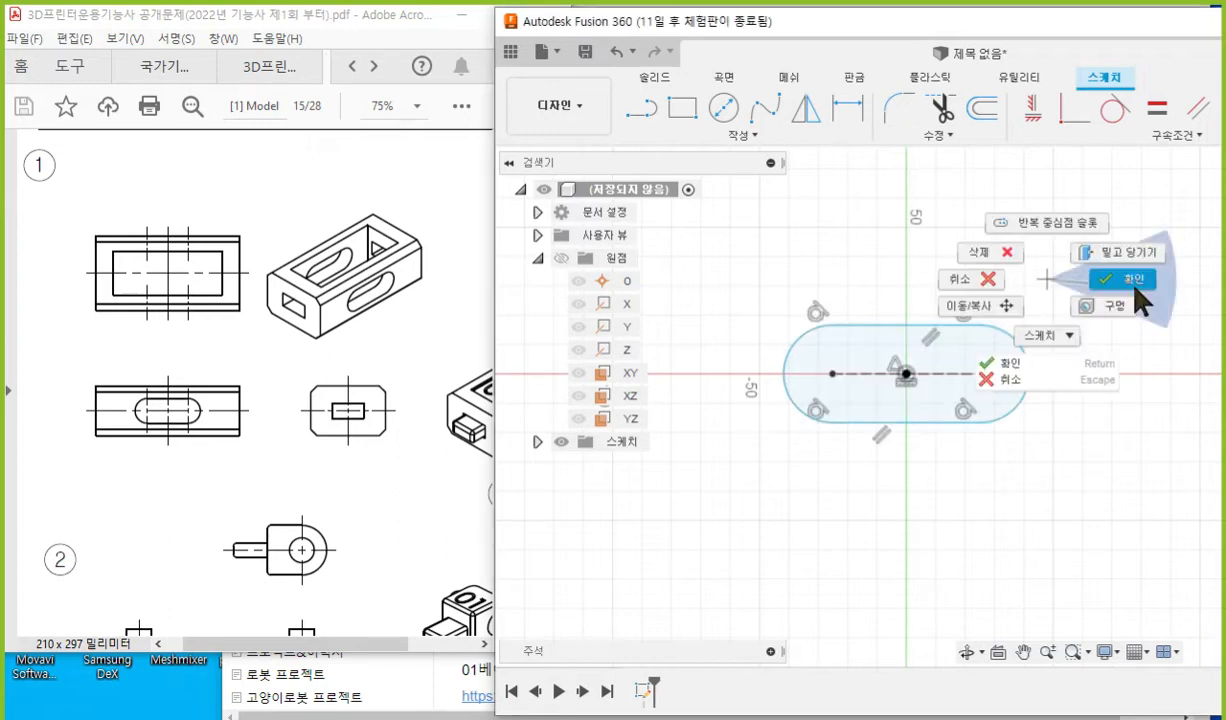
click(1117, 280)
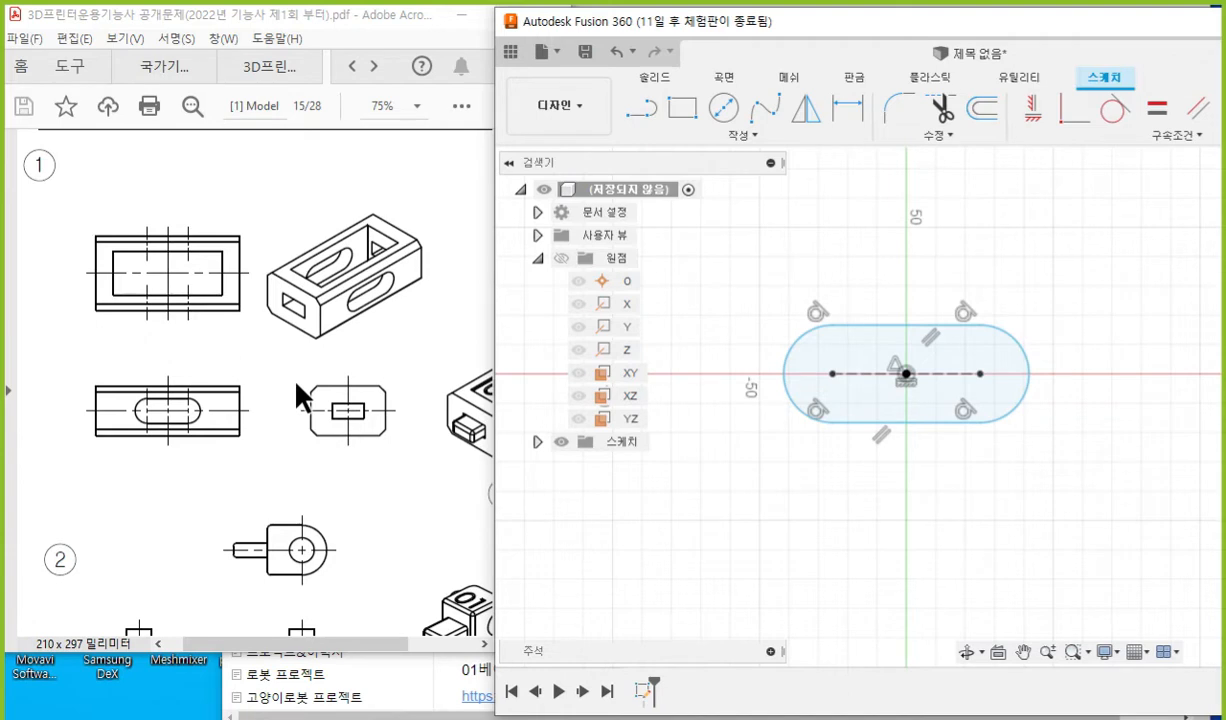
click(848, 108)
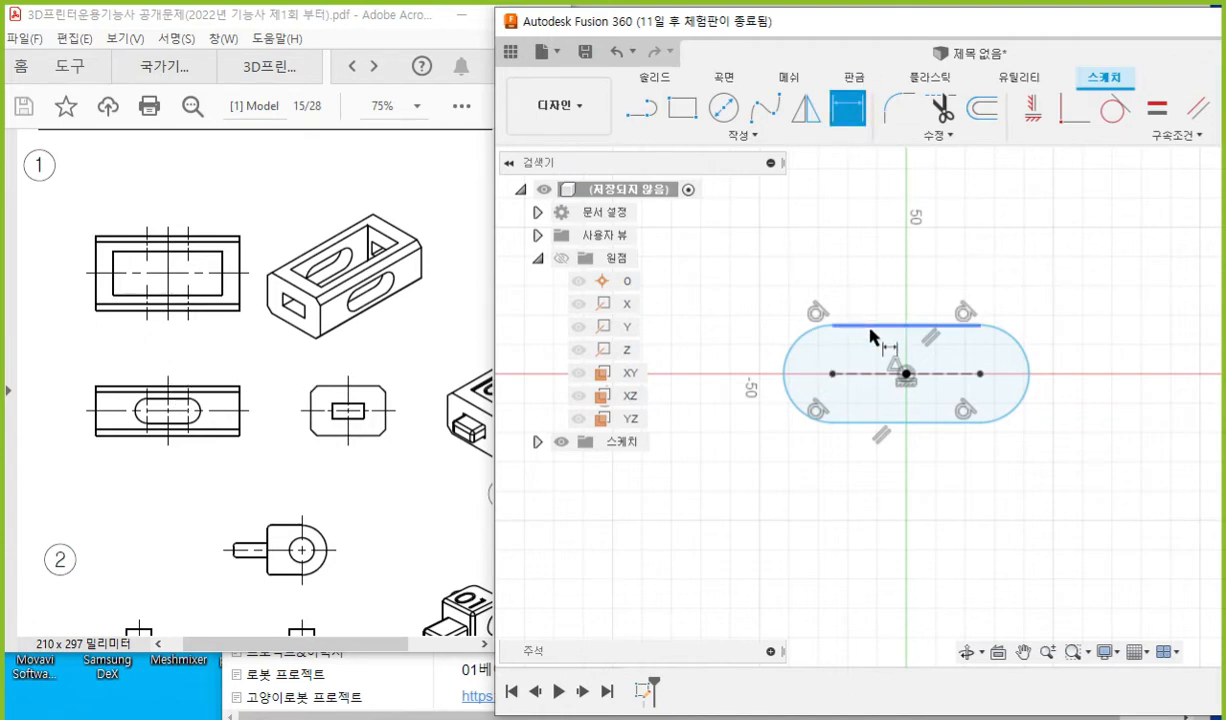
key(F12)
drag(841, 324, 942, 323)
drag(845, 426, 932, 427)
drag(1015, 320, 1077, 320)
drag(1035, 430, 1077, 429)
drag(1068, 336, 1068, 416)
mouse_move(1052, 402)
mouse_down()
mouse_move(1069, 422)
mouse_move(1085, 409)
mouse_up()
mouse_move(1055, 352)
mouse_down()
mouse_move(1056, 338)
mouse_move(1081, 353)
mouse_up()
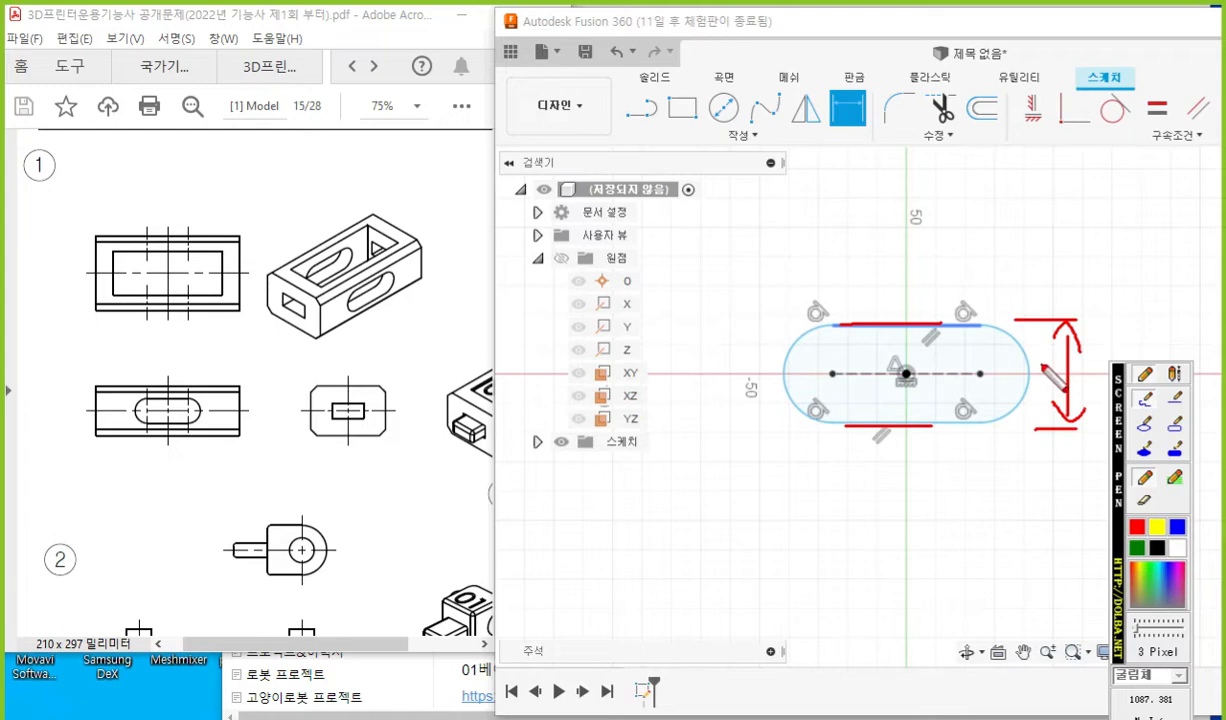
mouse_move(140, 408)
mouse_down()
mouse_move(150, 396)
mouse_move(198, 402)
mouse_move(145, 420)
mouse_move(201, 428)
mouse_up()
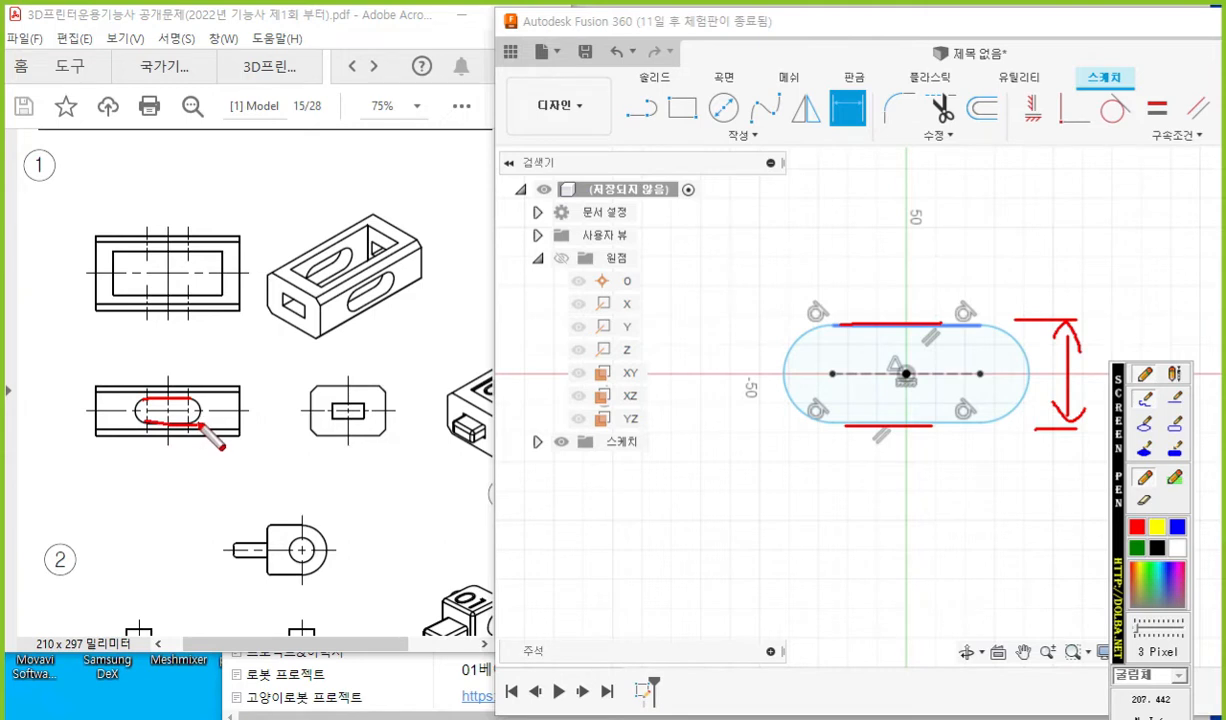
mouse_move(148, 440)
mouse_down()
mouse_move(149, 470)
mouse_move(192, 463)
mouse_move(162, 466)
mouse_move(178, 440)
mouse_move(174, 465)
mouse_up()
mouse_move(205, 398)
mouse_down()
mouse_move(228, 397)
mouse_move(216, 425)
mouse_move(226, 426)
mouse_up()
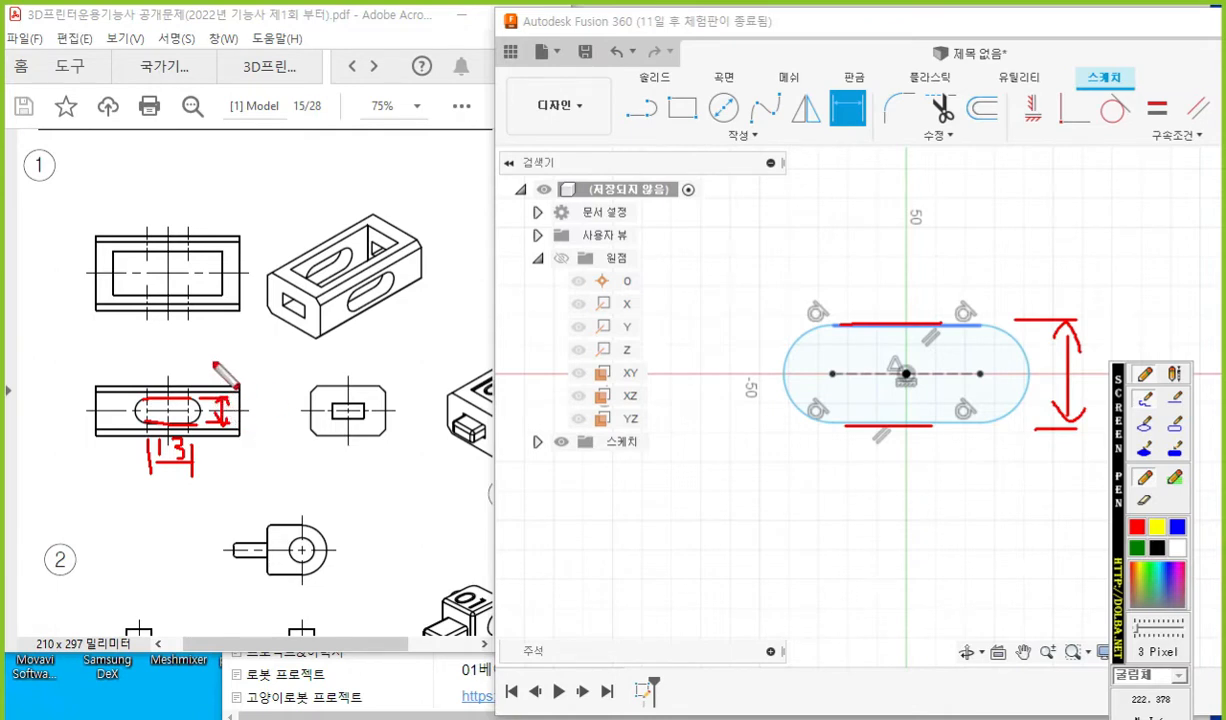
mouse_move(212, 363)
mouse_down()
mouse_move(218, 352)
mouse_move(224, 384)
mouse_move(215, 380)
mouse_up()
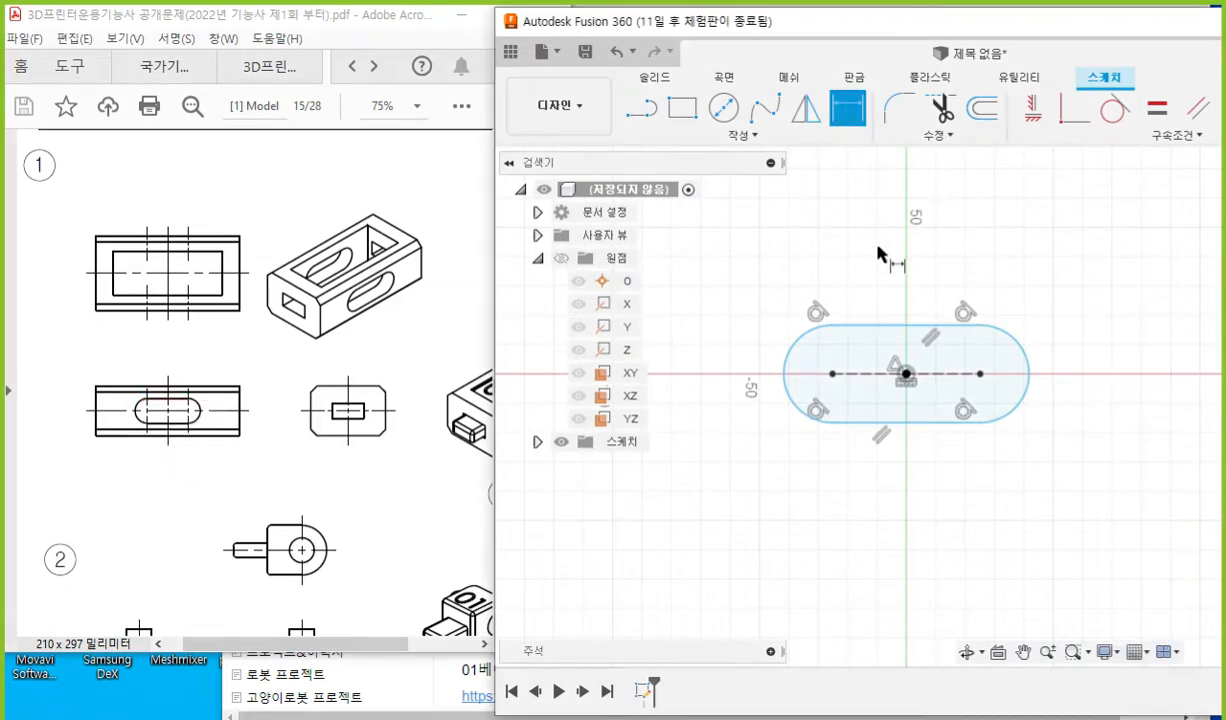
Dimension the slot's width between its two straight edges as 8 mm.
click(880, 324)
click(958, 421)
click(1068, 368)
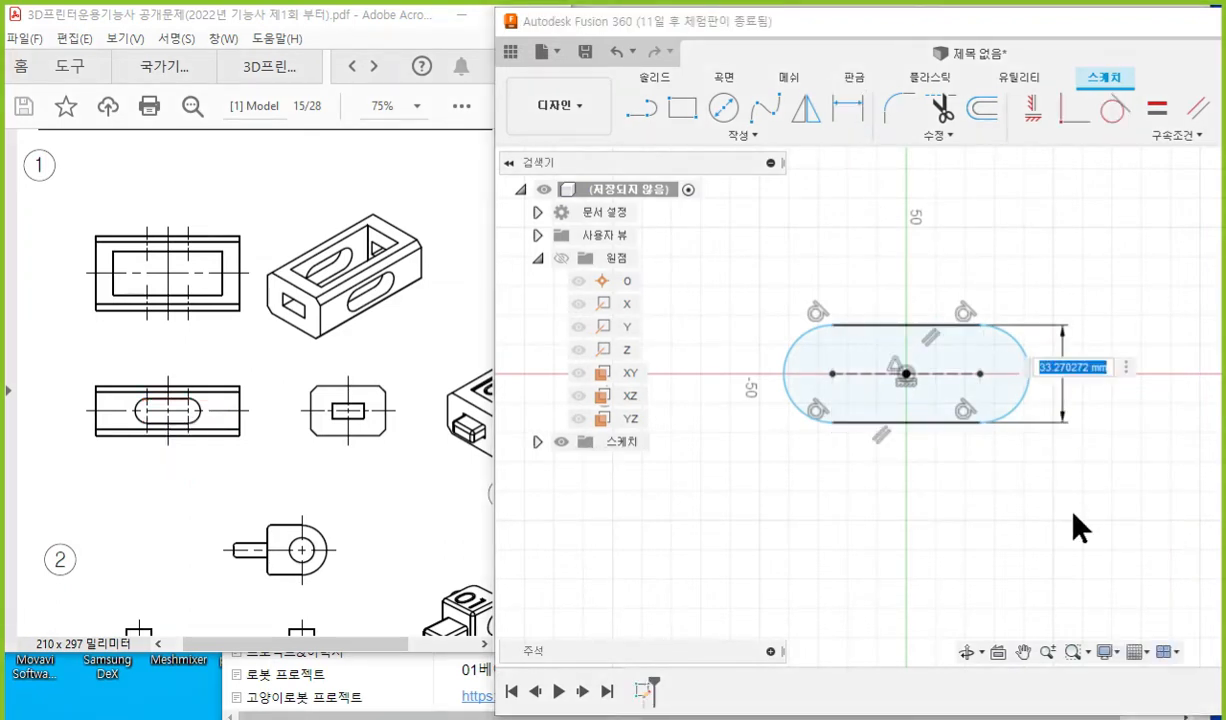
text(8)
key(Return)
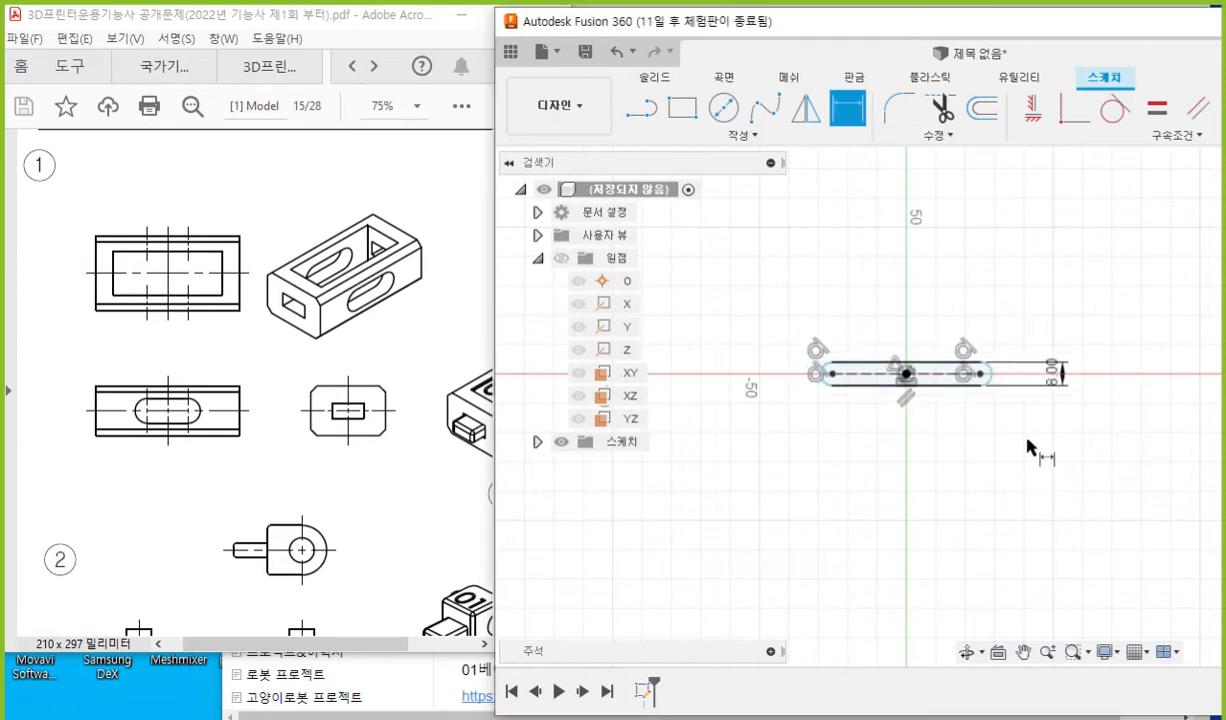
Dimension the distance between the centers of the slot's two end arcs as 13 mm.
scroll(958, 378, up, 3)
scroll(890, 402, down, 1)
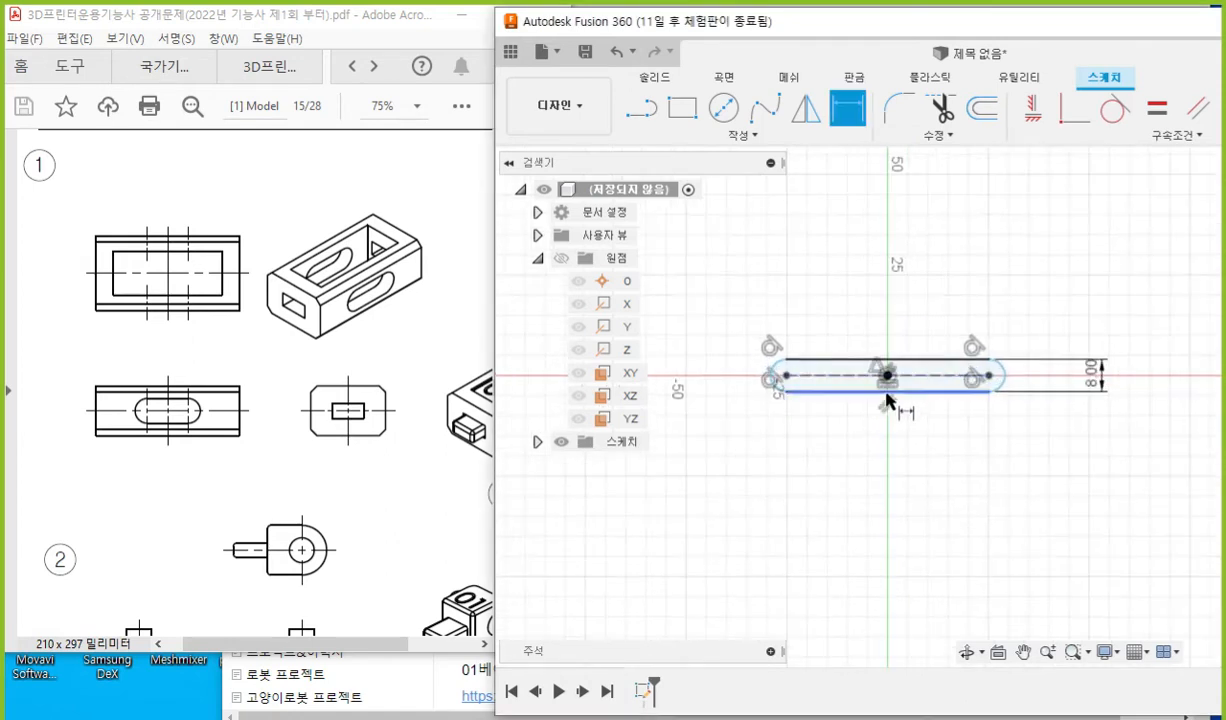
click(776, 370)
click(1004, 378)
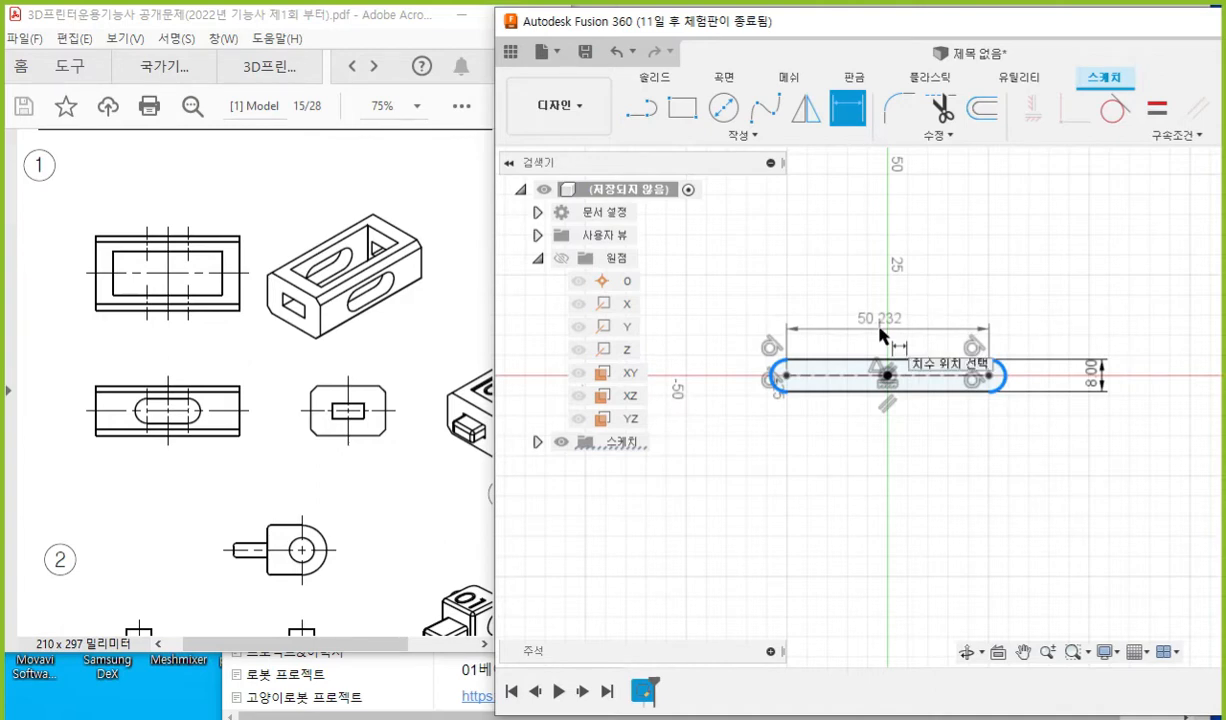
click(880, 330)
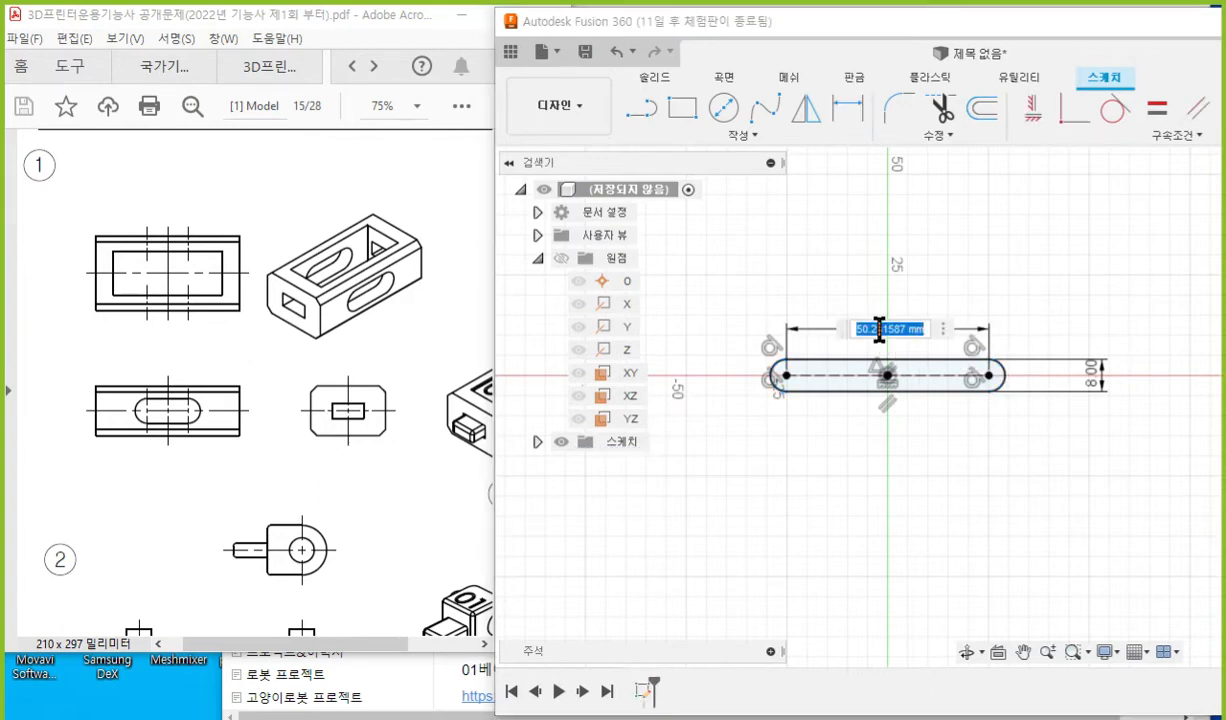
text(13)
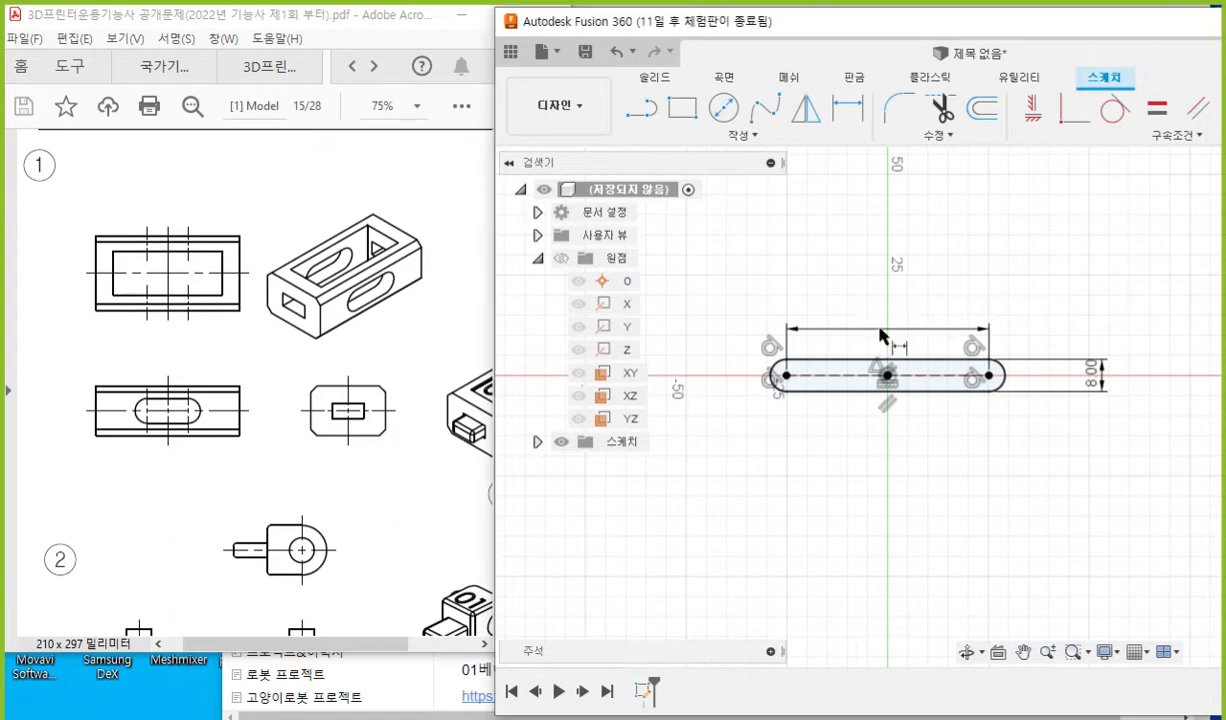
key(Return)
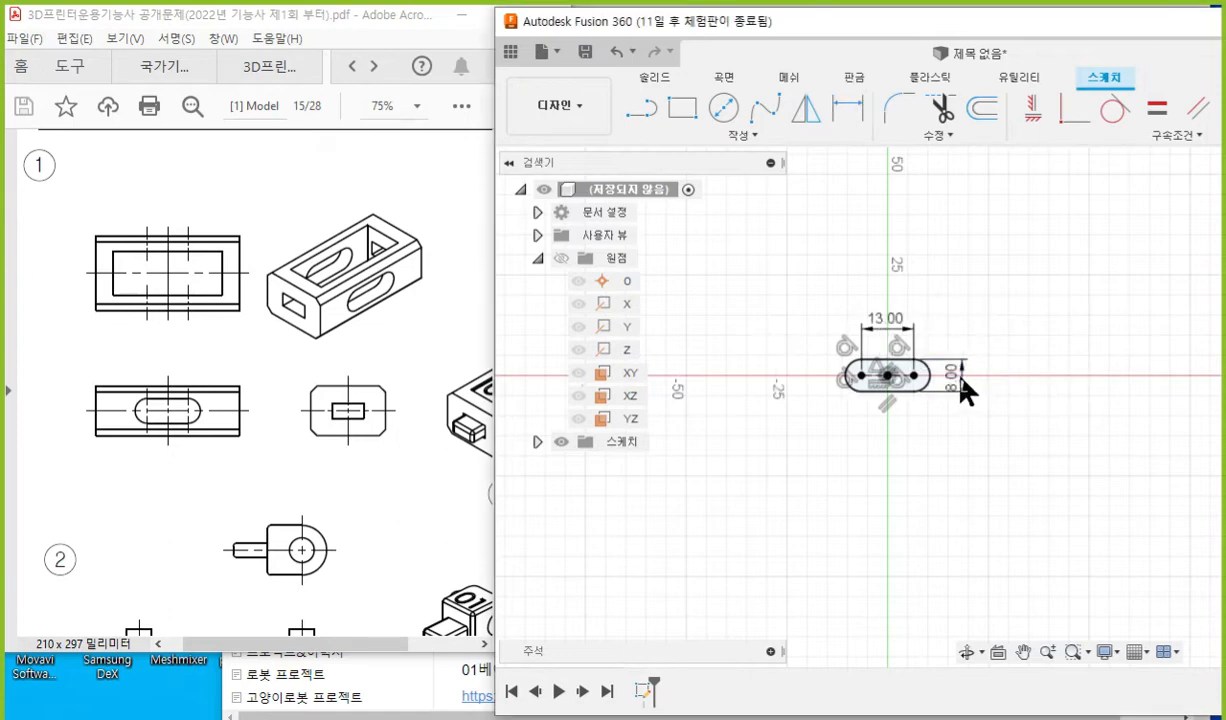
Reposition the slot's 8 mm width dimension closer to the slot's rounded end.
scroll(905, 383, up, 3)
scroll(903, 380, up, 2)
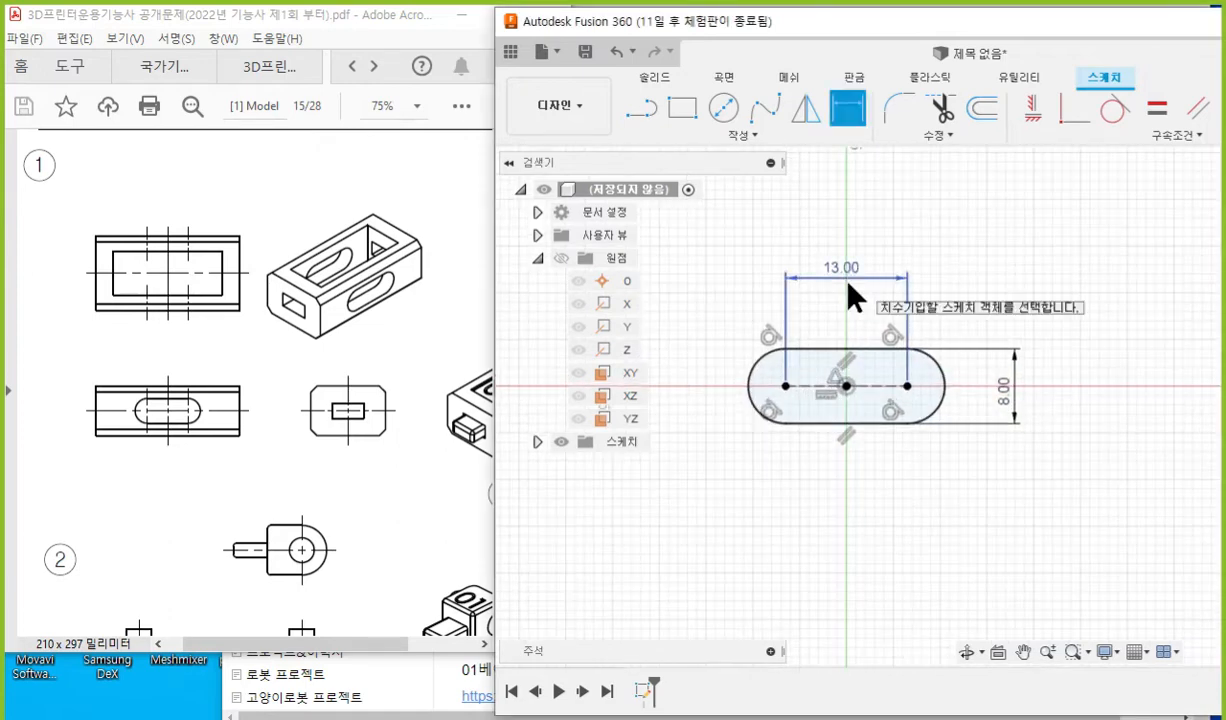
middle_drag(847, 373, 878, 366)
drag(1044, 388, 1013, 385)
key(d)
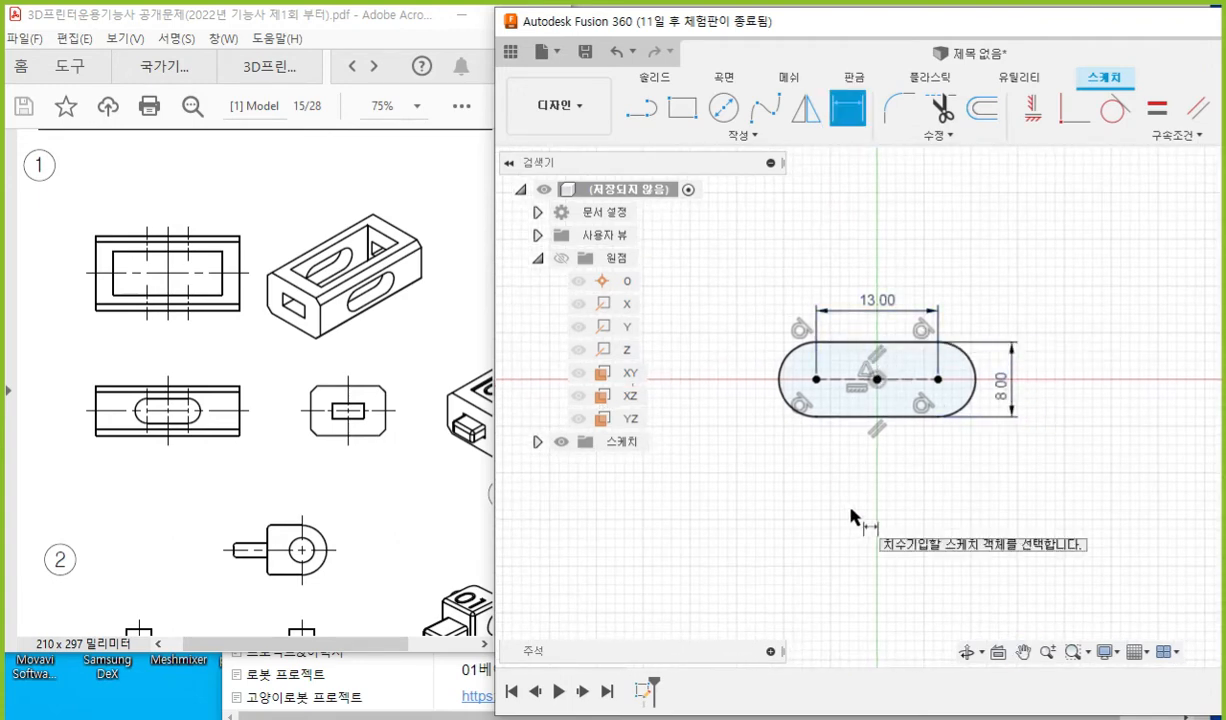
middle_drag(810, 492, 843, 487)
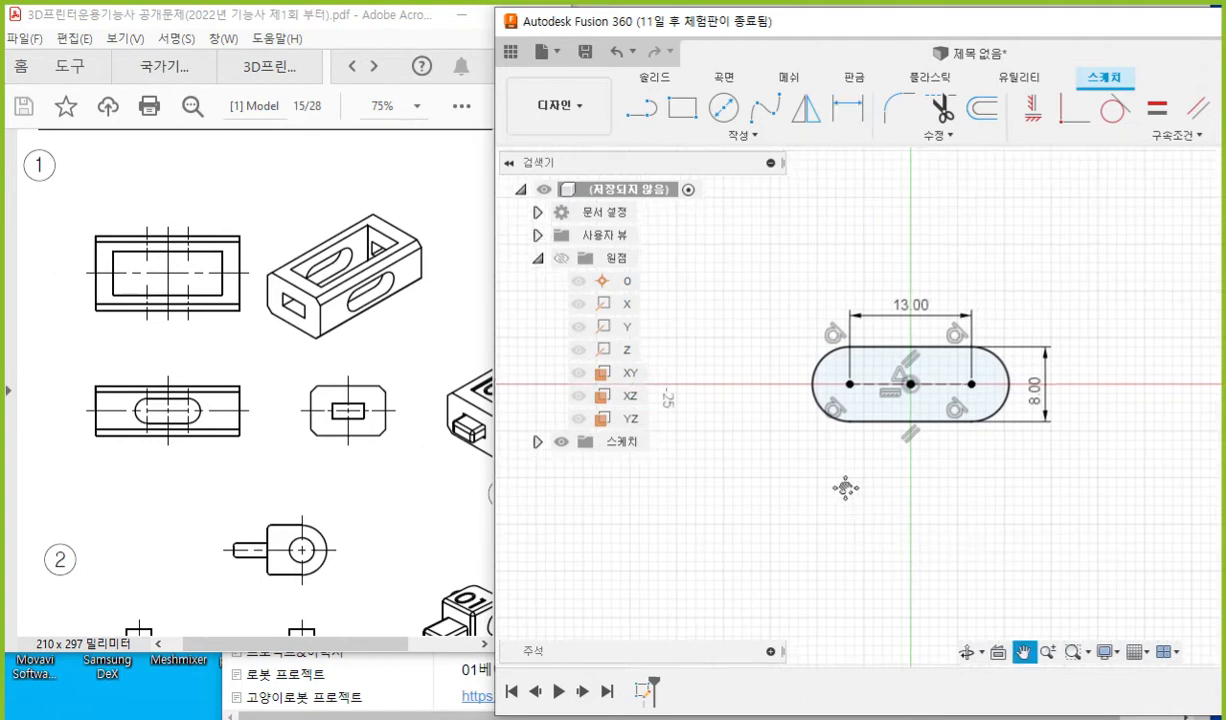
Outline the front view of part 1 and cross its slot with the screen pen on the drawing.
key(F9)
mouse_move(92, 372)
mouse_down()
mouse_move(92, 437)
mouse_move(245, 438)
mouse_move(213, 379)
mouse_move(92, 379)
mouse_up()
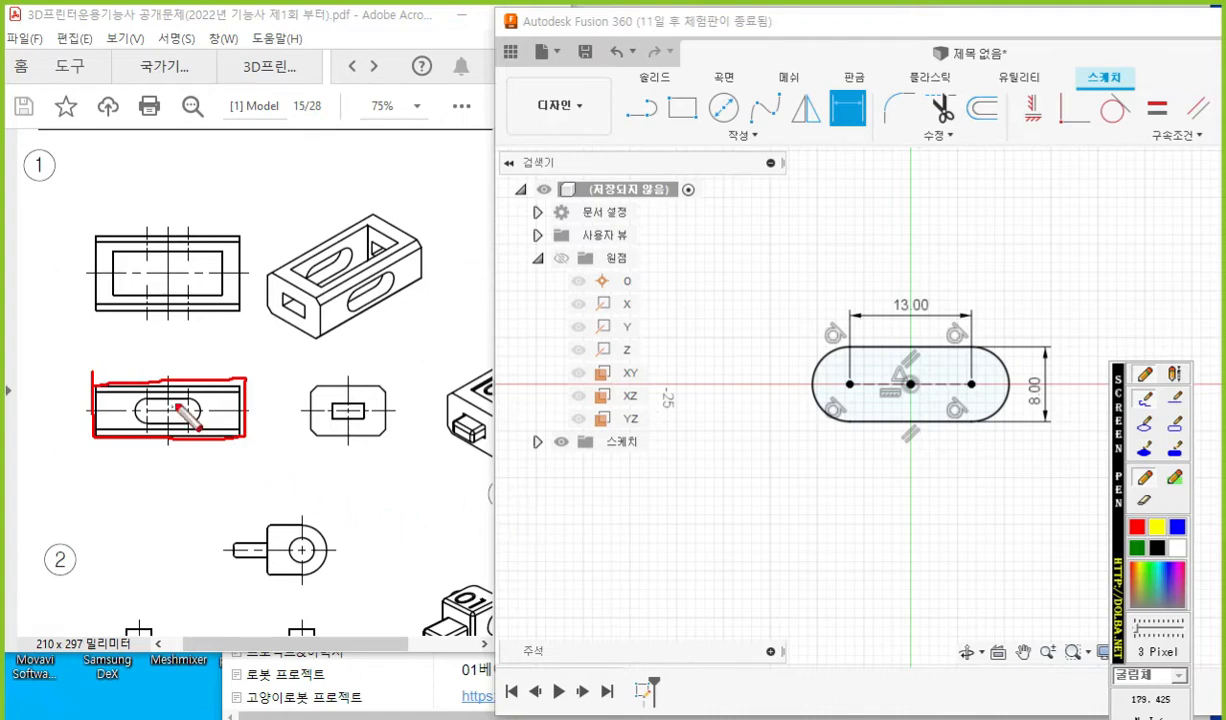
drag(160, 403, 177, 420)
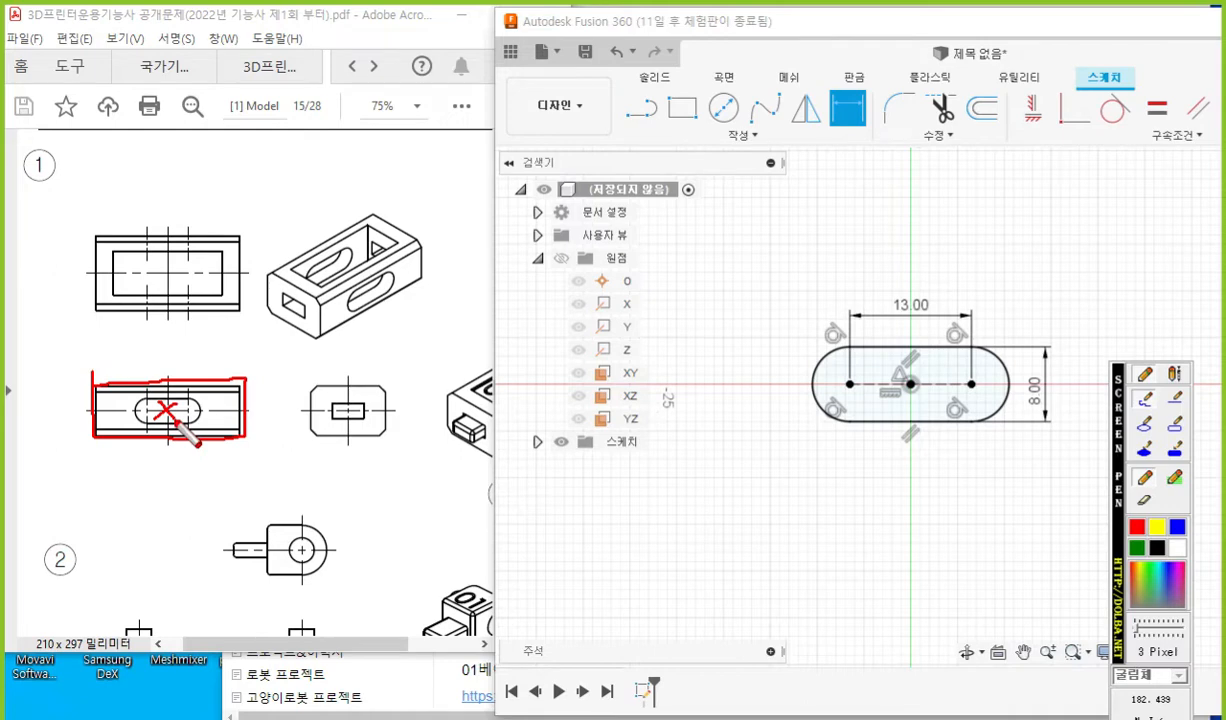
Start a center rectangle from the slot's center point at the sketch origin.
click(742, 138)
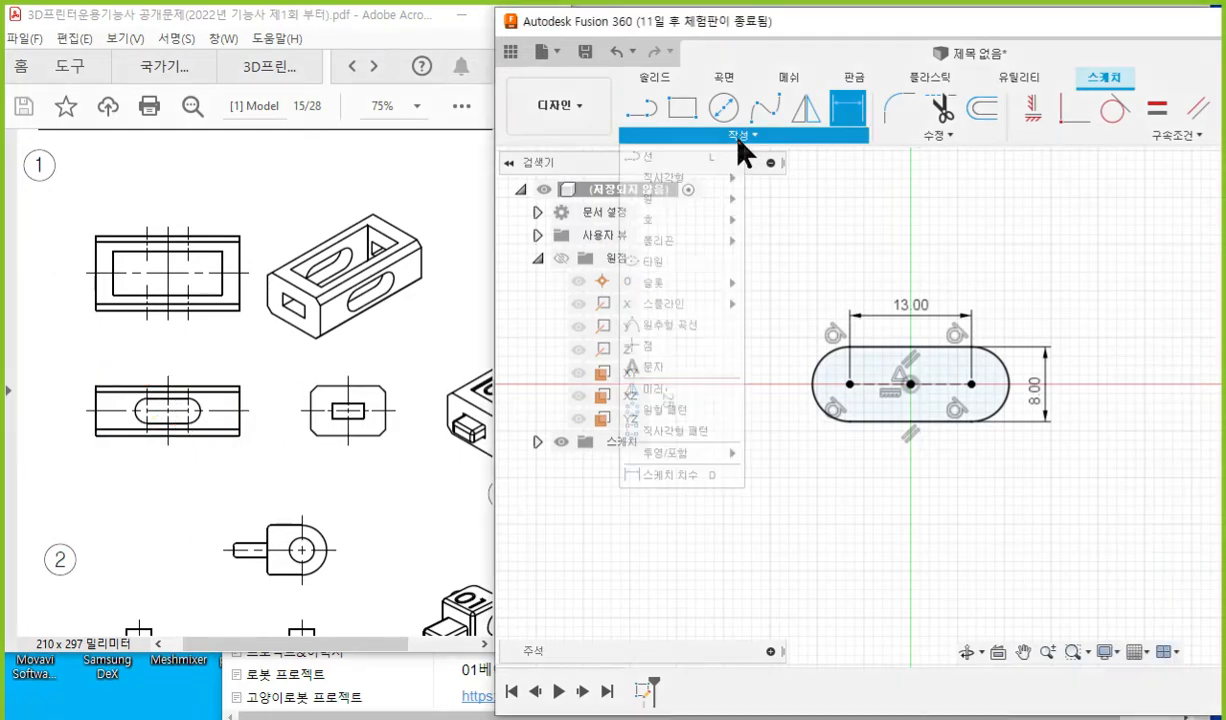
mouse_move(706, 177)
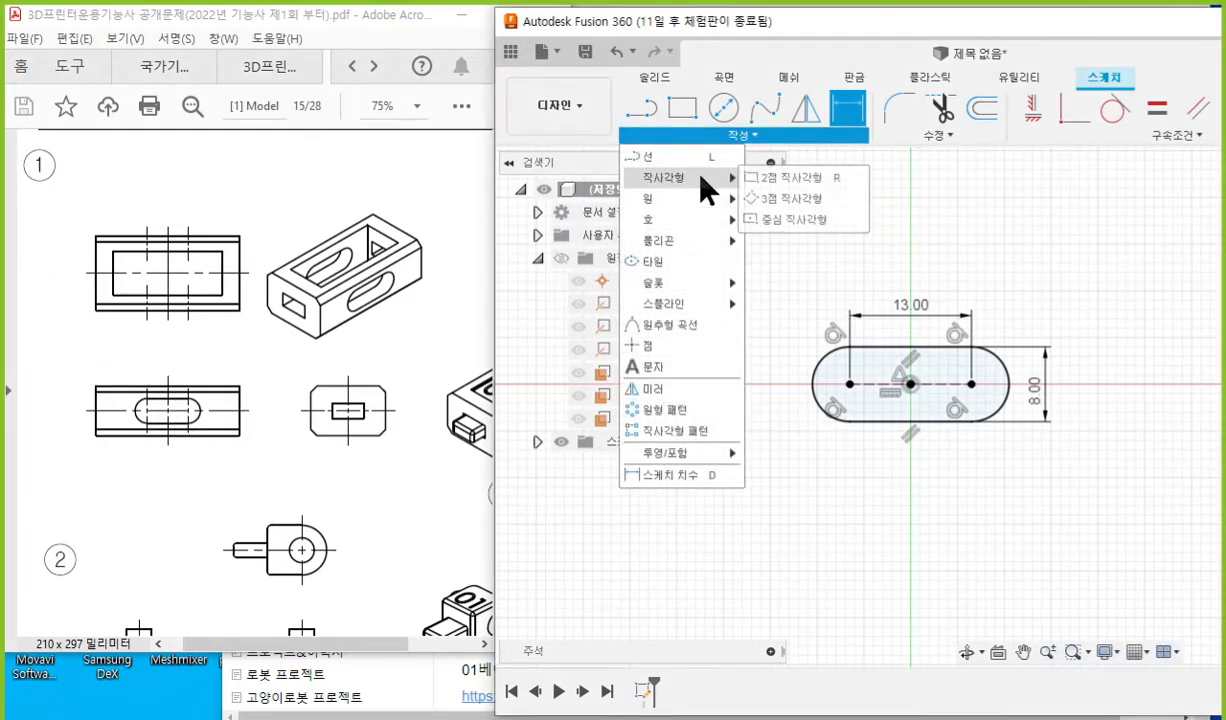
click(800, 220)
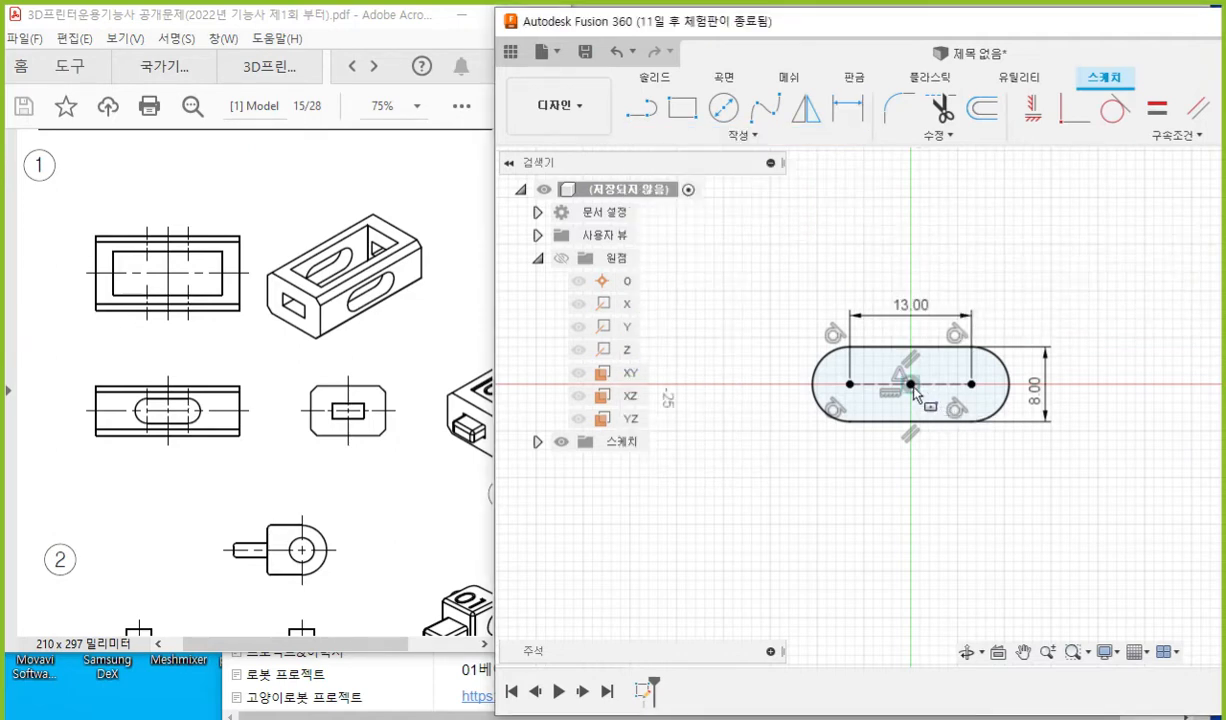
click(912, 386)
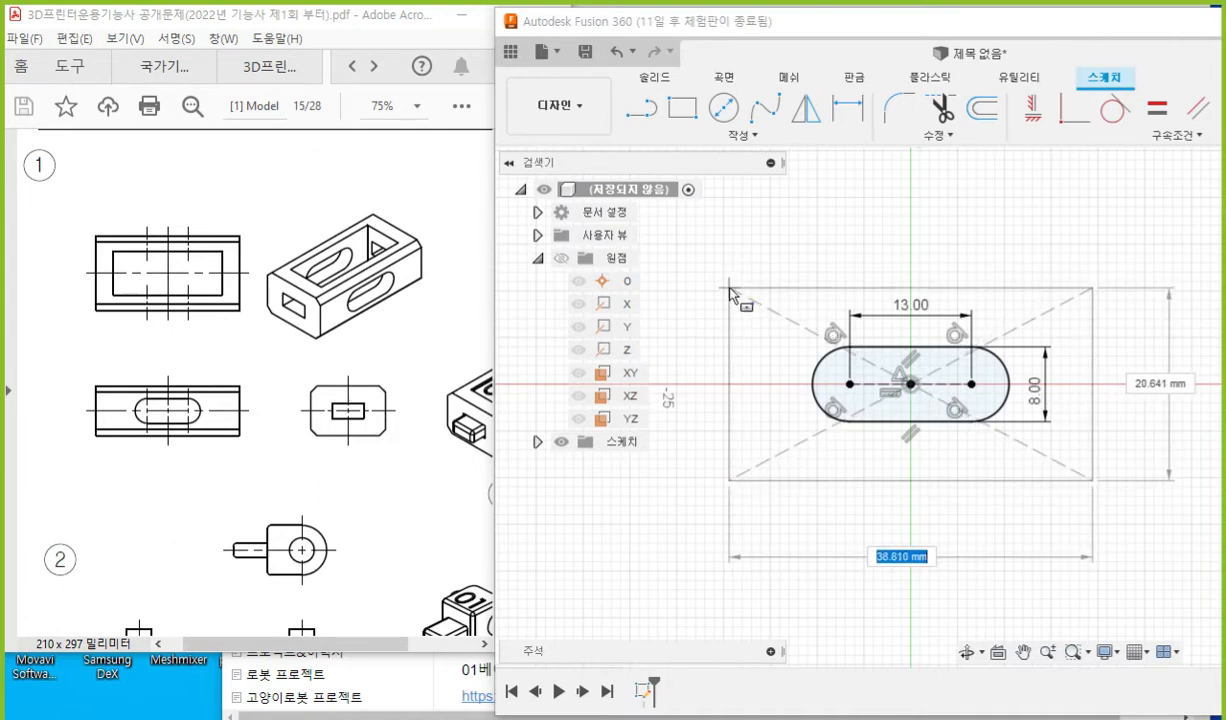
Mark extension lines and a length line below the front view with the screen pen, and clear them.
drag(95, 390, 97, 490)
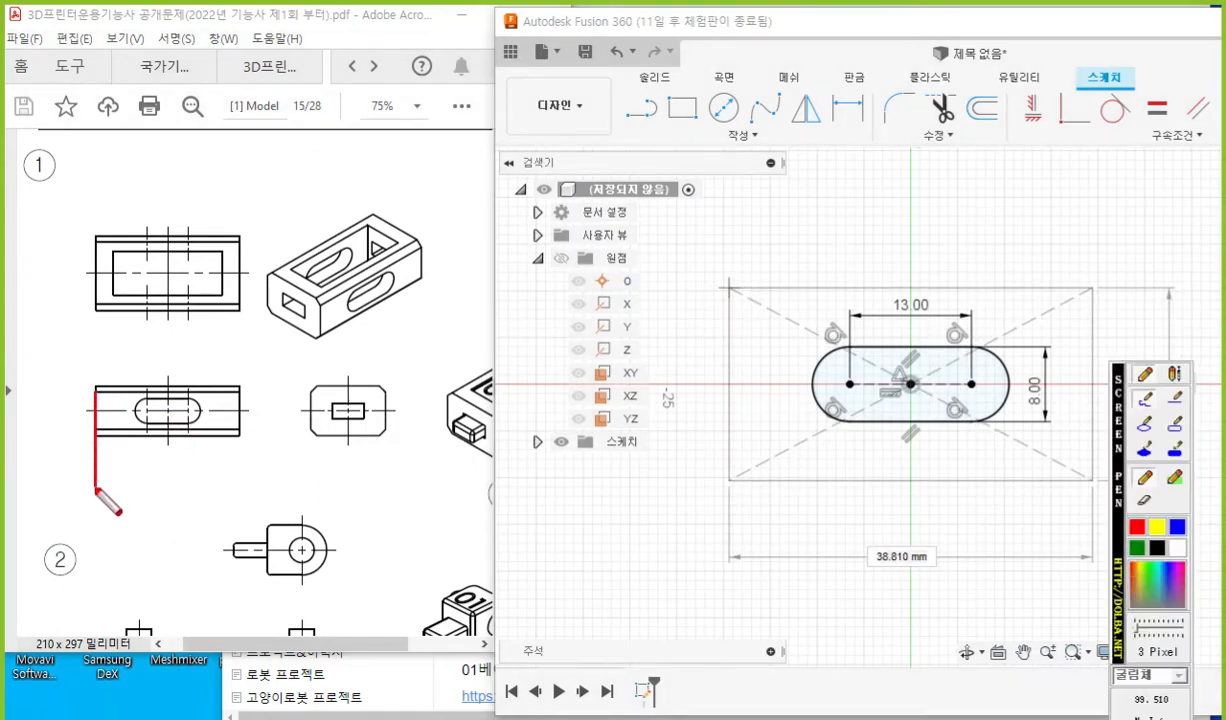
drag(239, 392, 240, 478)
mouse_move(109, 481)
mouse_down()
mouse_move(242, 487)
mouse_move(226, 494)
mouse_up()
key(Escape)
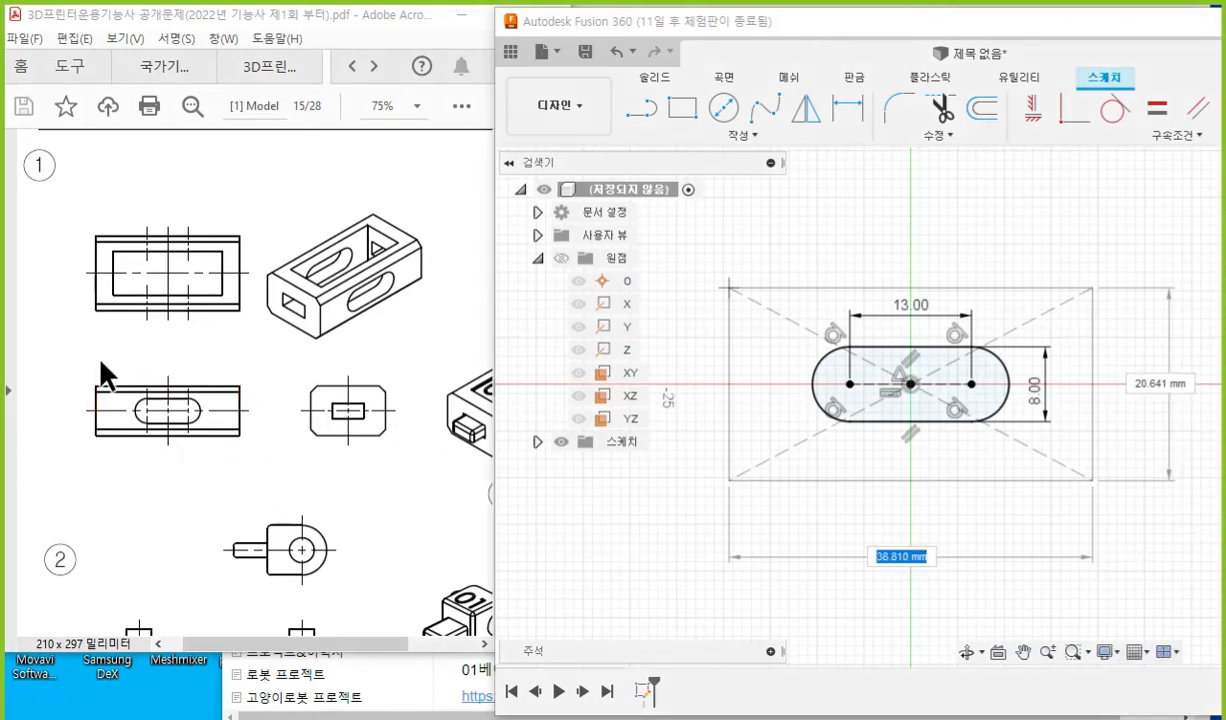
Draw arrowed dimension lines for the front view's overall length and height with the screen pen.
key(F2)
drag(97, 335, 97, 391)
drag(241, 333, 241, 381)
drag(111, 345, 245, 352)
drag(118, 334, 120, 363)
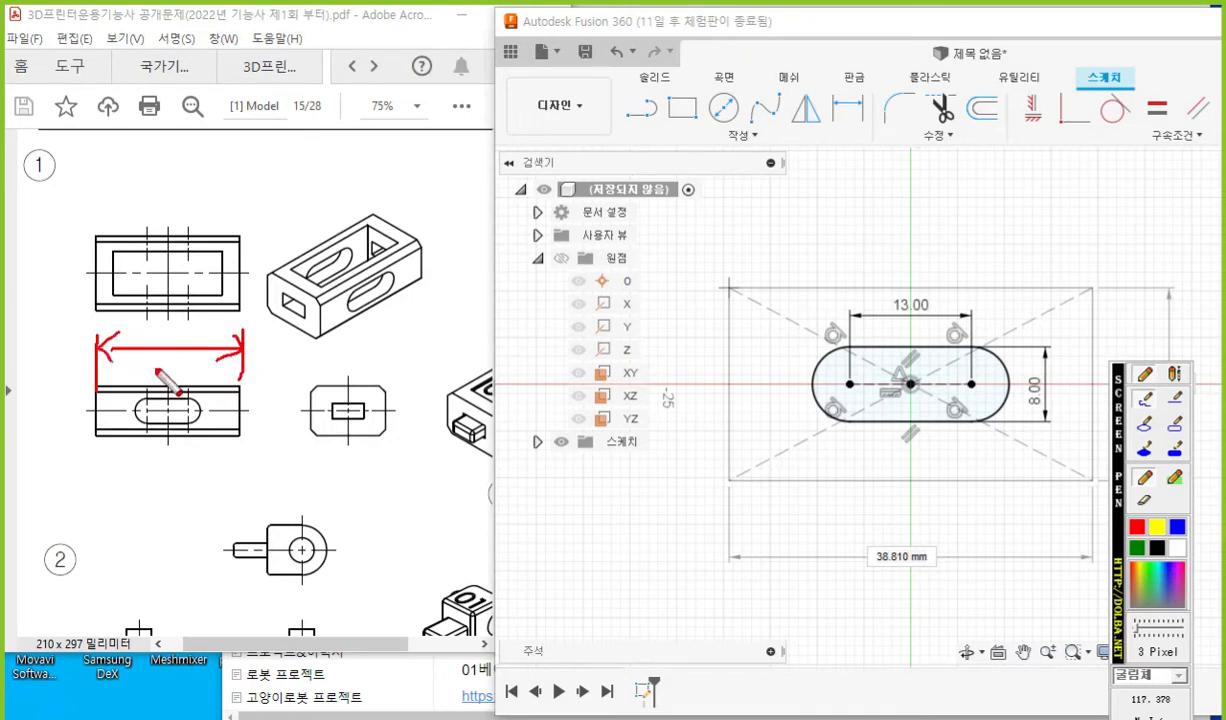
drag(271, 385, 283, 385)
drag(241, 437, 279, 437)
mouse_move(270, 391)
mouse_down()
mouse_move(277, 438)
mouse_move(258, 401)
mouse_move(282, 400)
mouse_up()
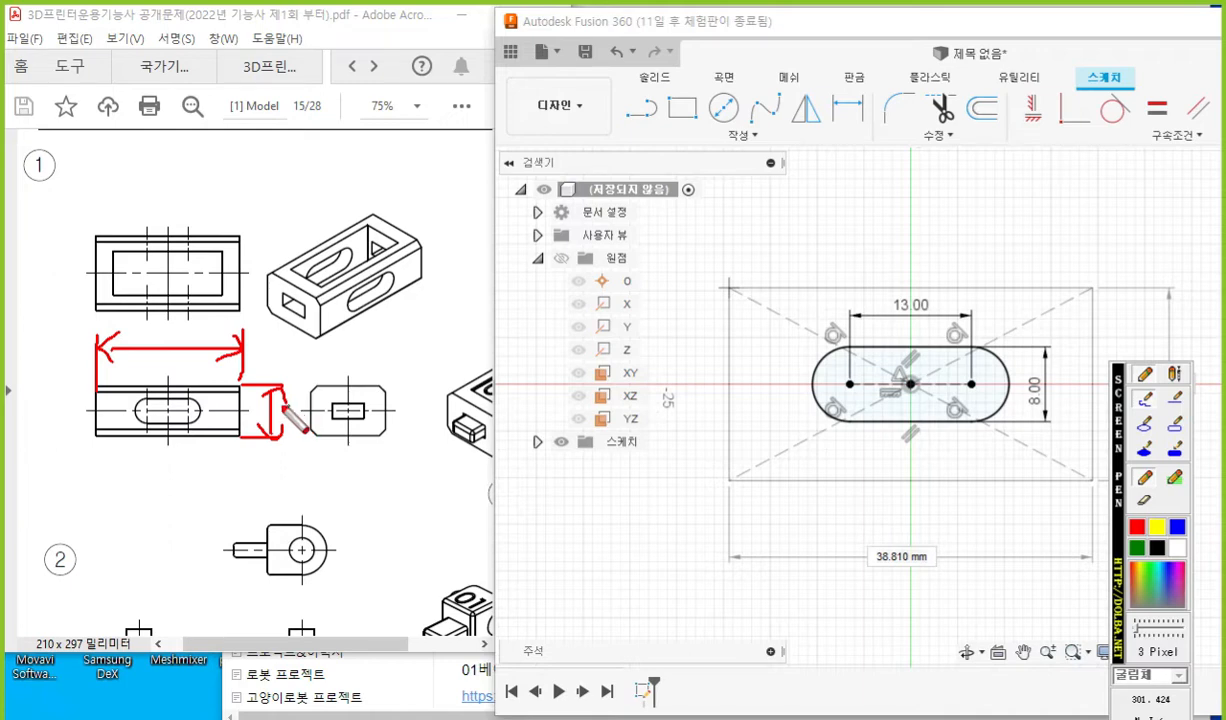
Write 46 at the front view's length arrow and 16 at its height arrow with the screen pen.
drag(173, 311, 198, 331)
drag(191, 317, 174, 348)
drag(223, 299, 207, 331)
drag(219, 438, 216, 466)
drag(246, 422, 239, 448)
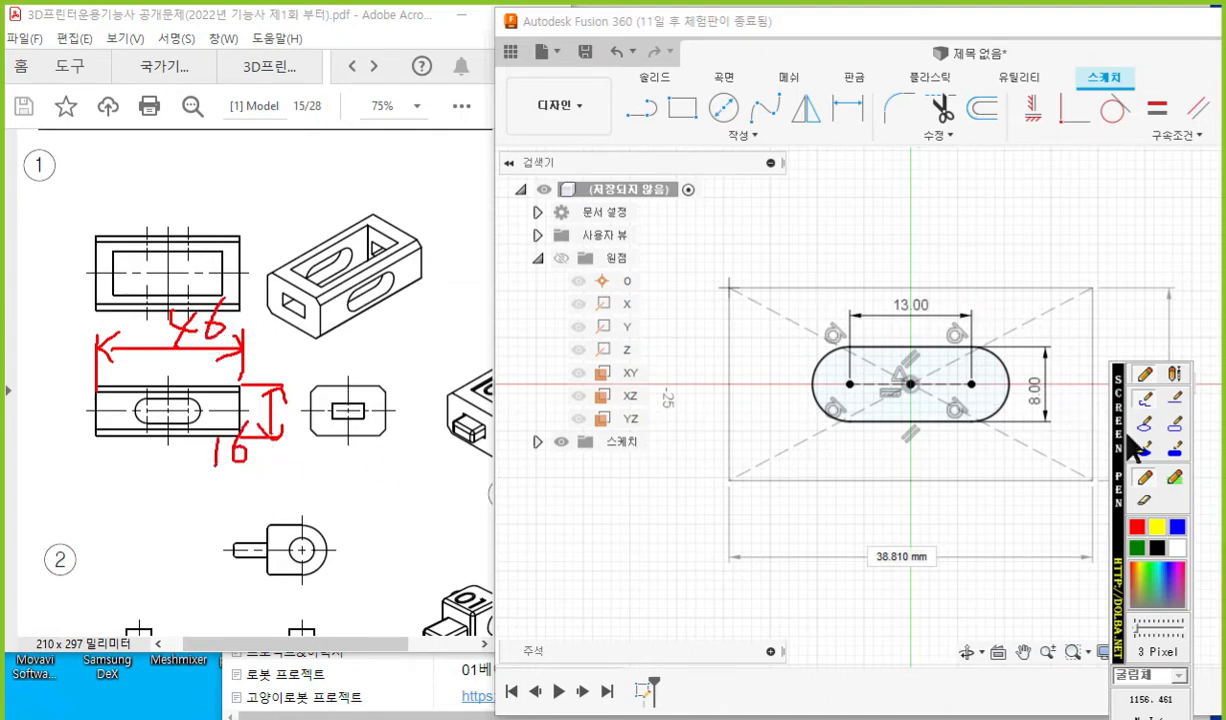
Circle the rectangle preview's width and height values with the screen pen, and clear all pen marks.
drag(1119, 440, 13, 430)
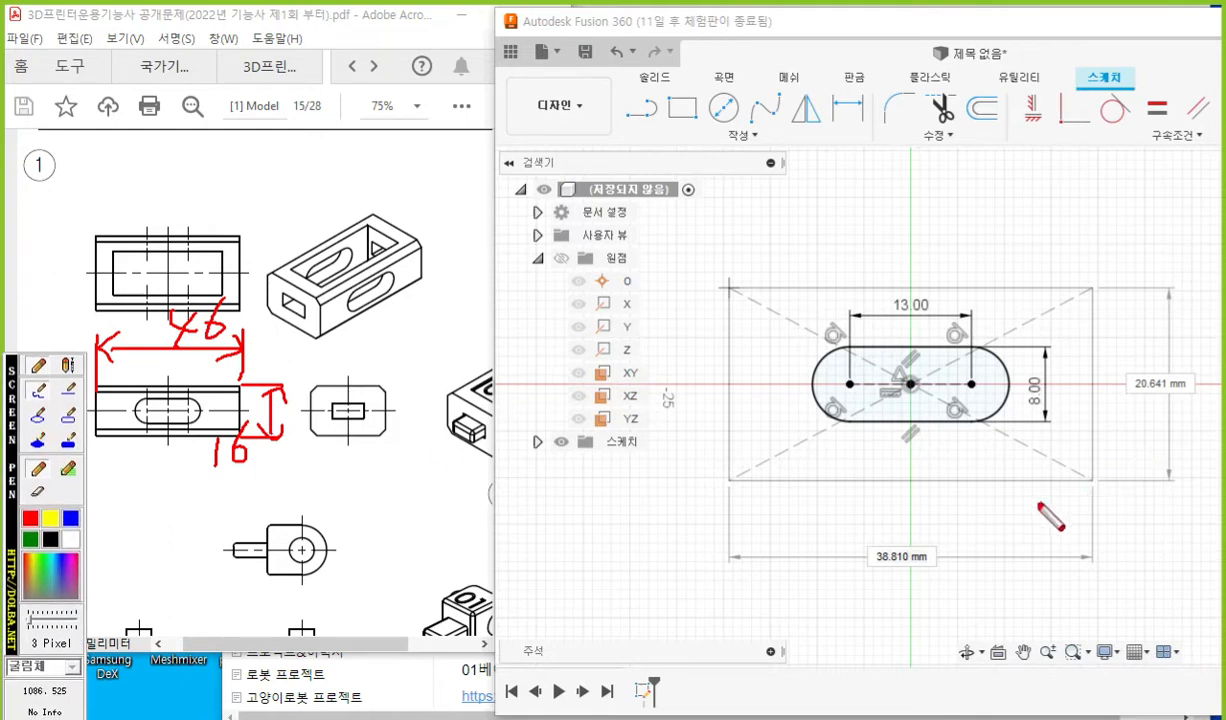
drag(963, 558, 942, 590)
mouse_move(1192, 408)
mouse_down()
mouse_move(1116, 368)
mouse_move(1176, 362)
mouse_move(1180, 410)
mouse_up()
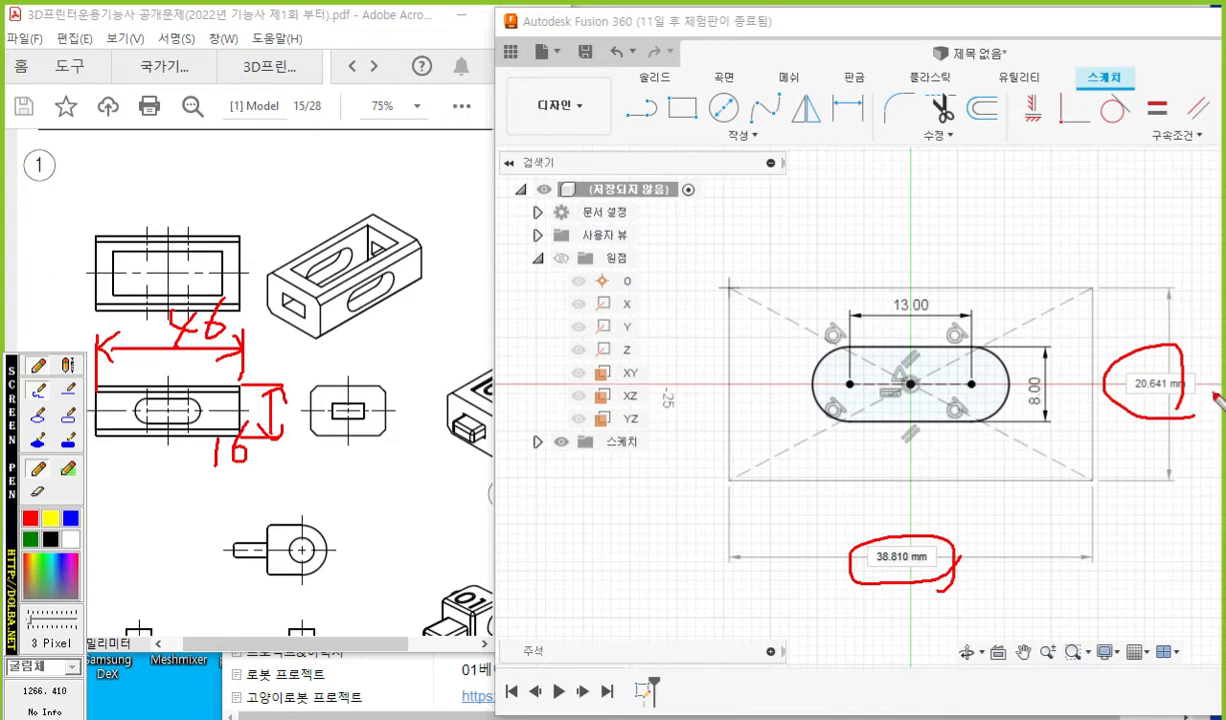
key(Escape)
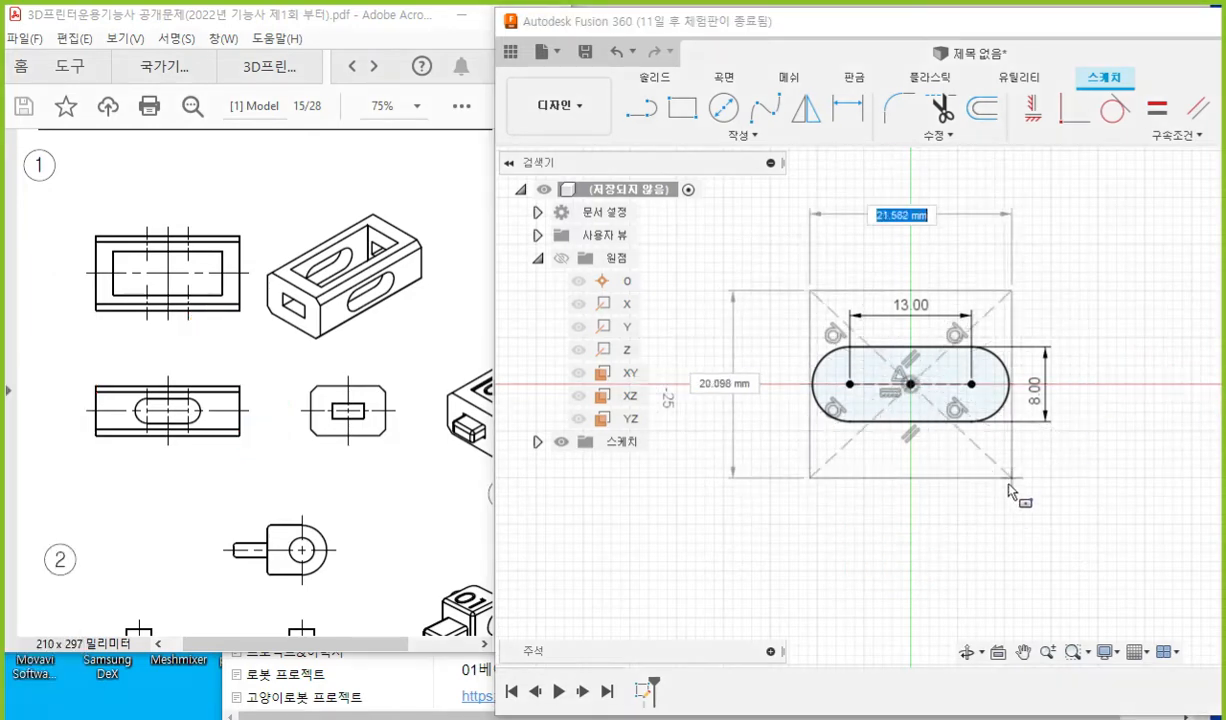
Set the center rectangle around the slot to 46 mm wide and 16 mm high and place it.
text(46)
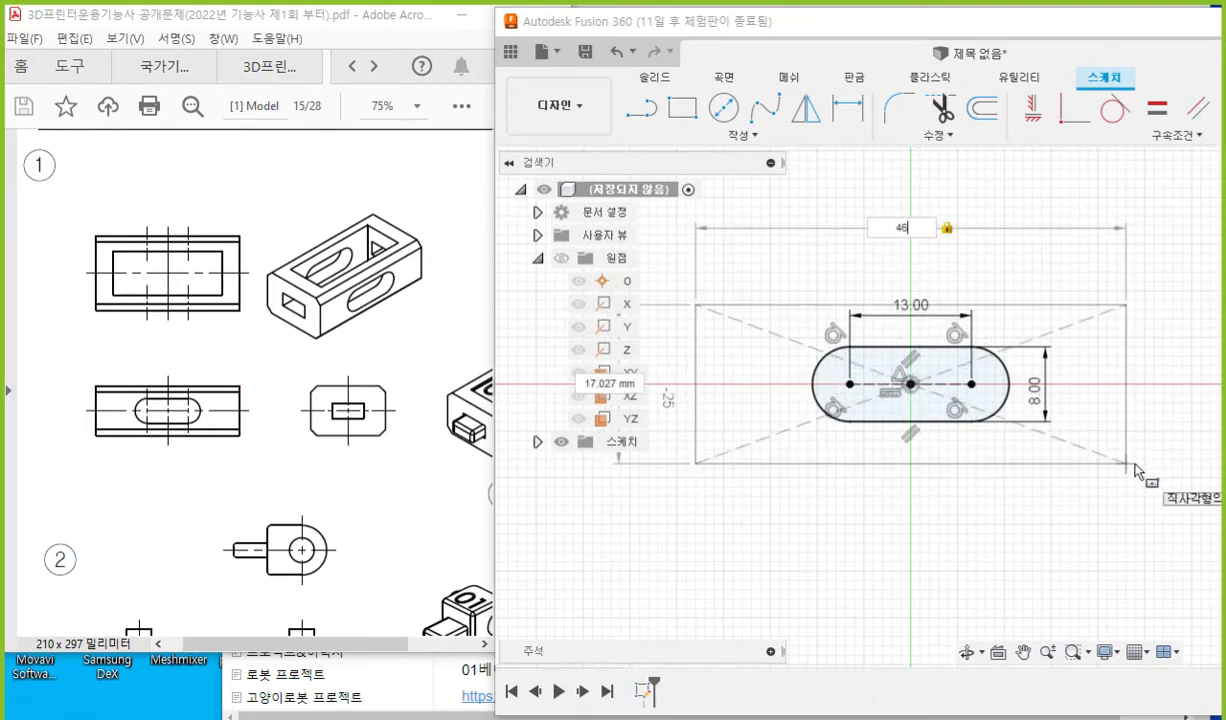
key(Tab)
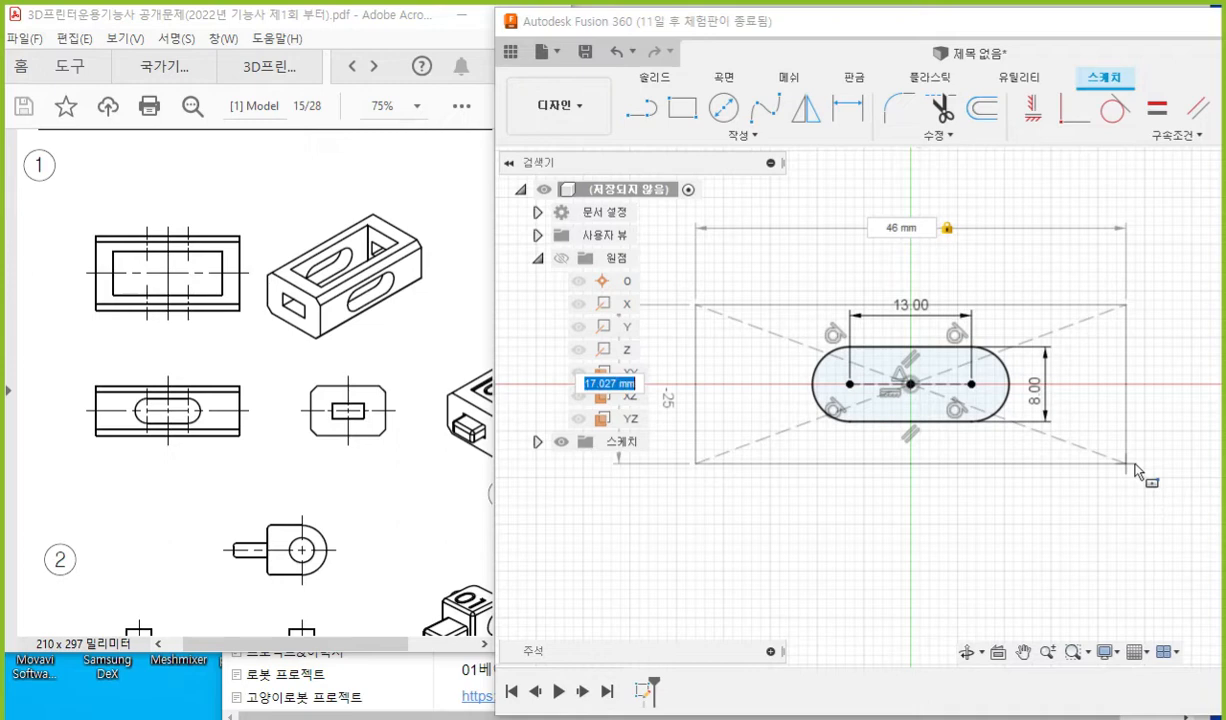
text(16)
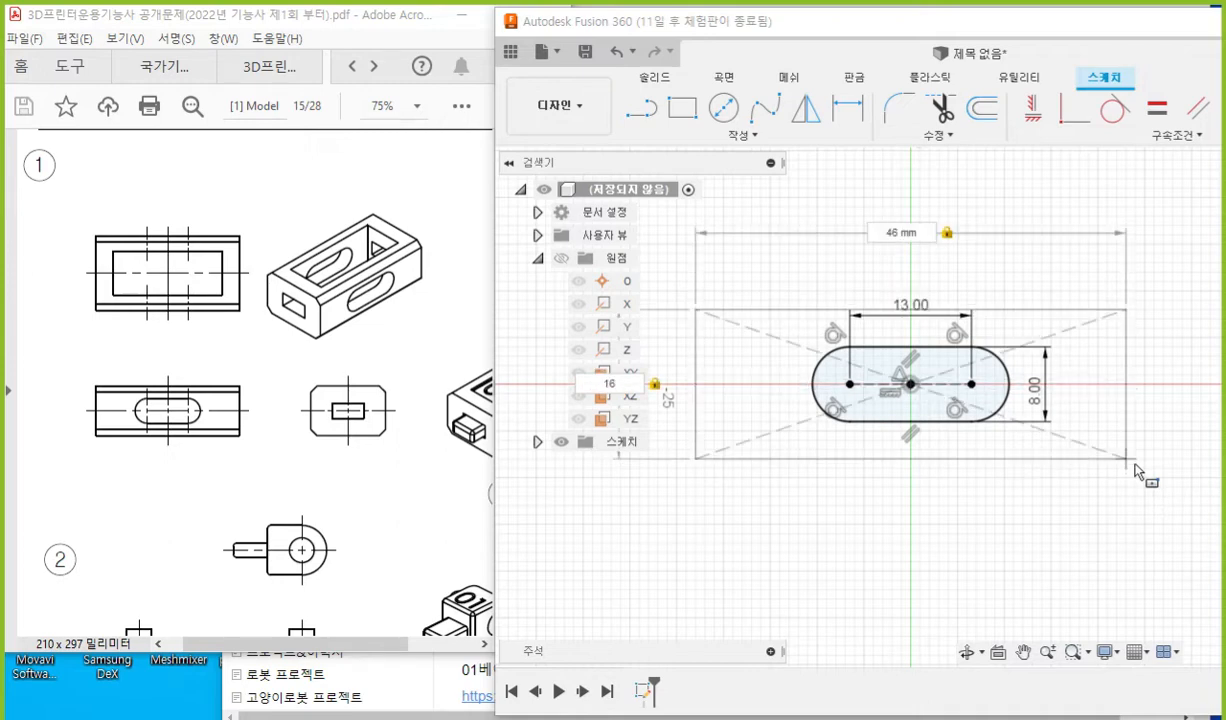
key(Return)
middle_drag(910, 532, 985, 537)
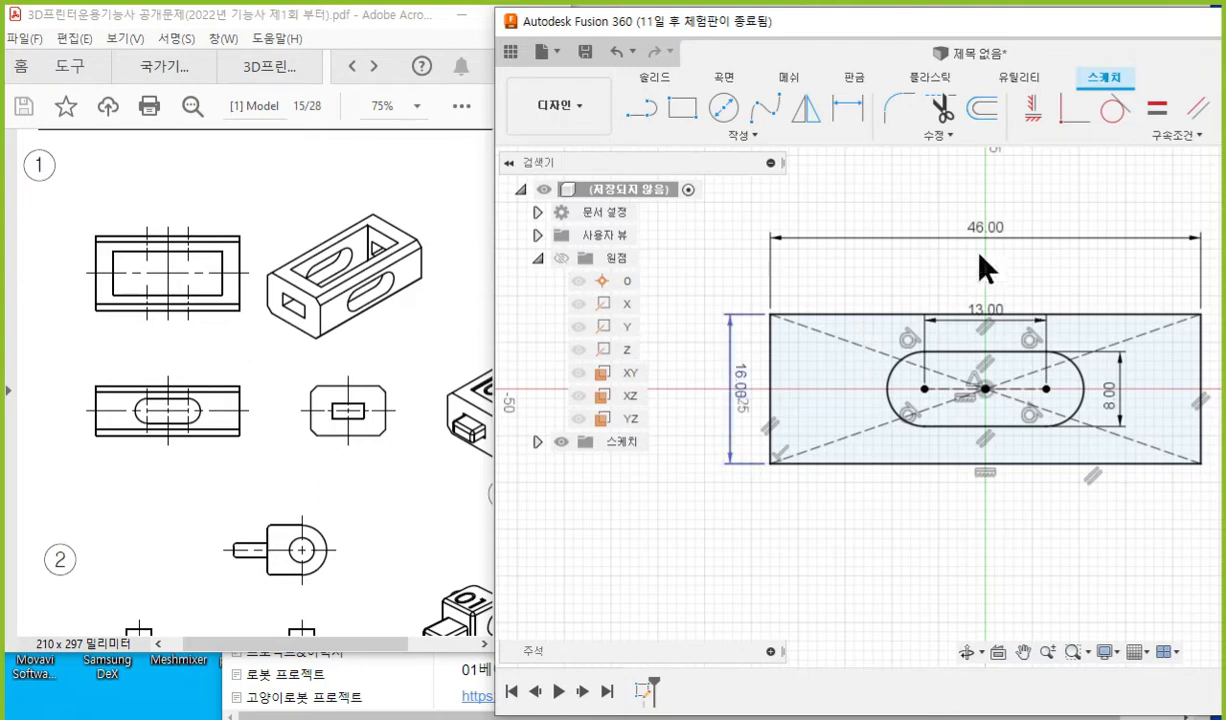
Move the 46 mm dimension closer to the rectangle and the 13 mm dimension above the rectangle's upper edge.
drag(990, 235, 980, 270)
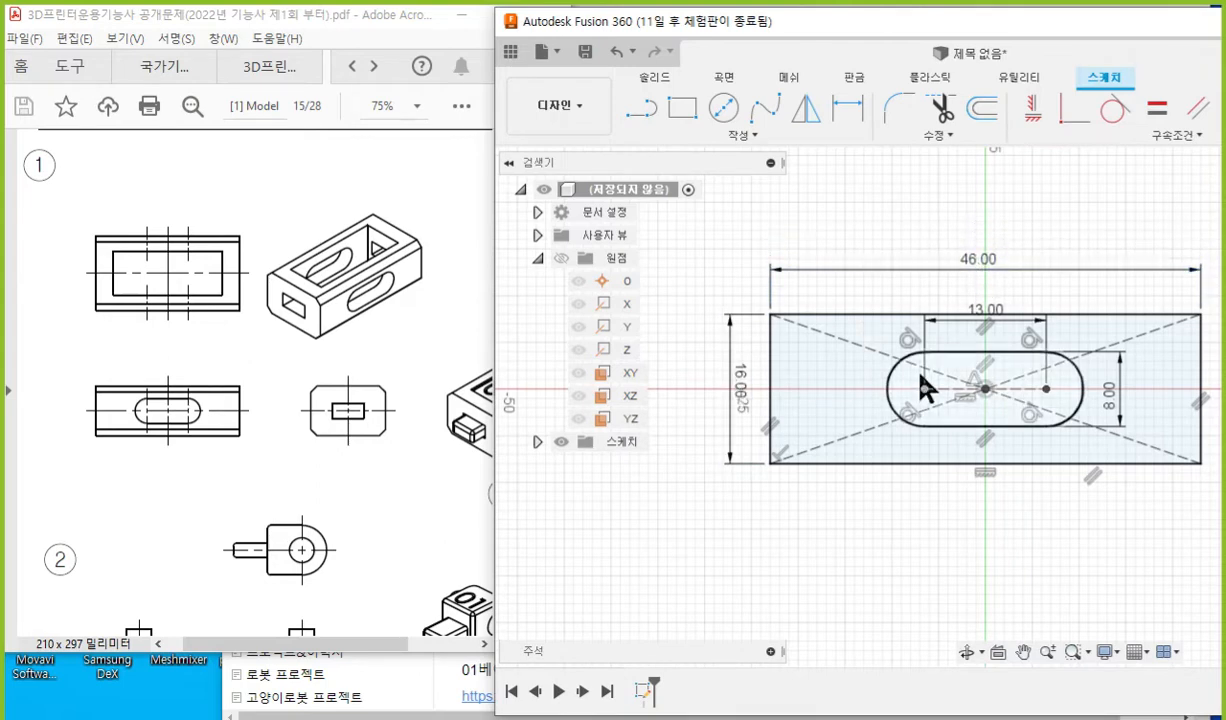
middle_drag(903, 518, 836, 496)
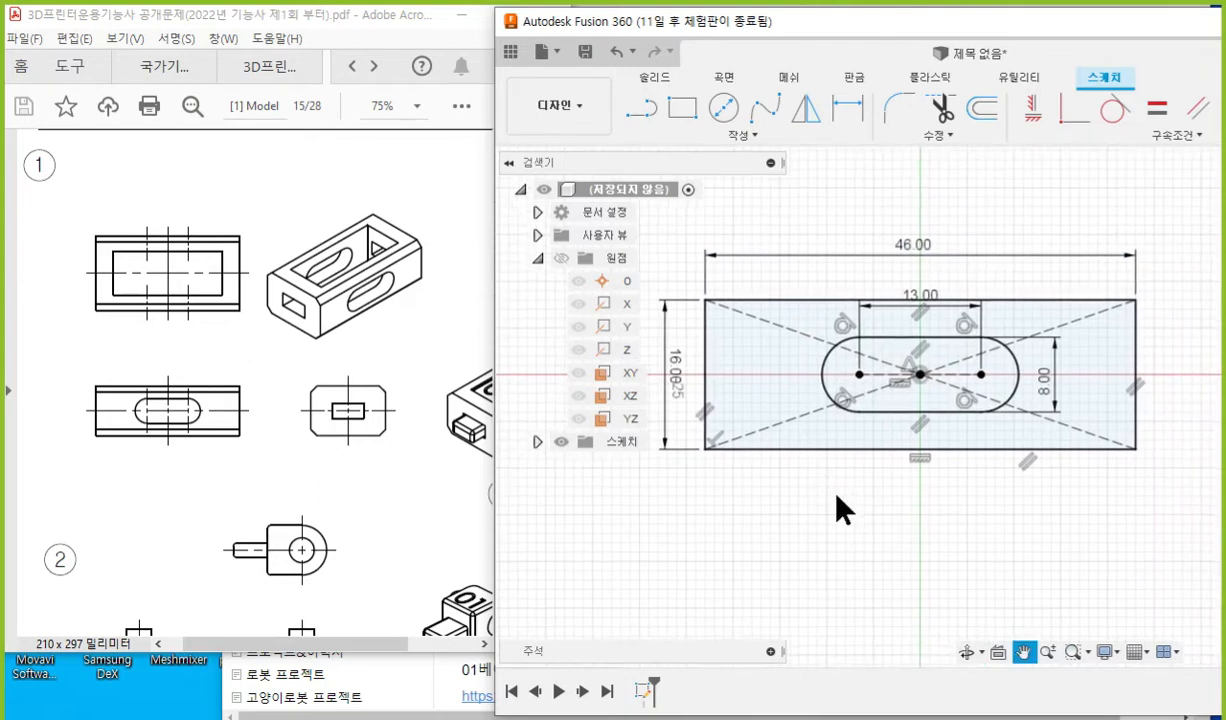
click(747, 361)
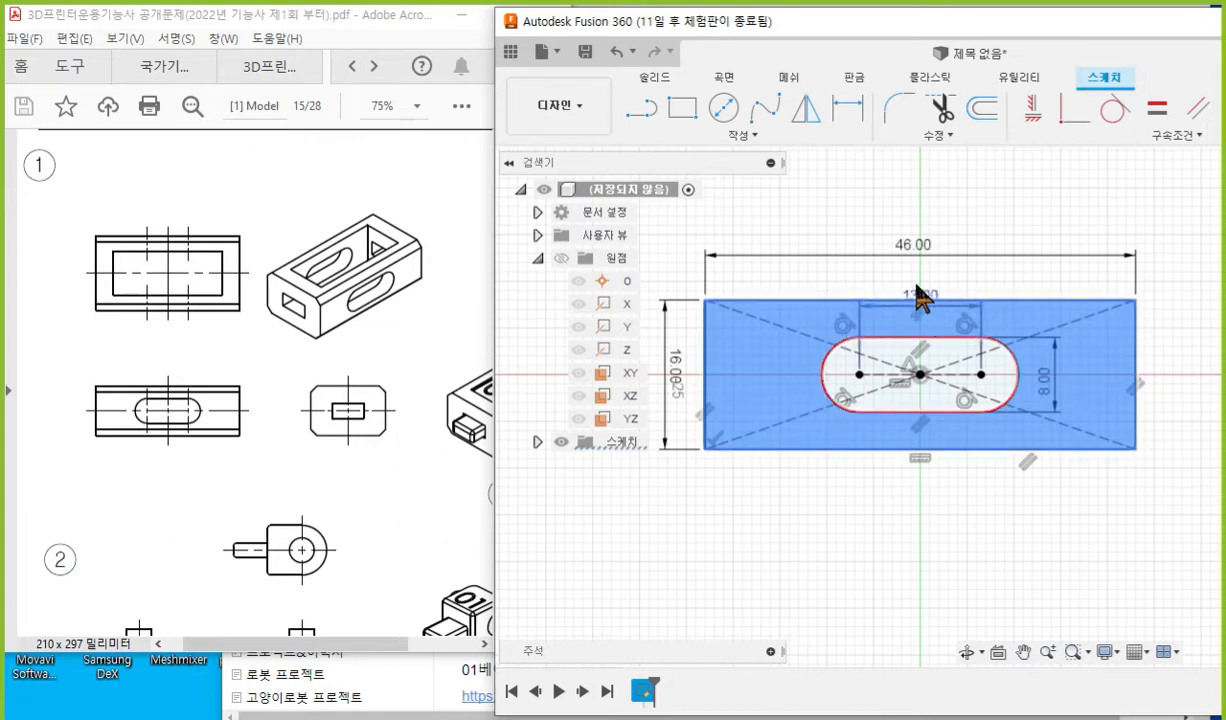
drag(921, 297, 921, 272)
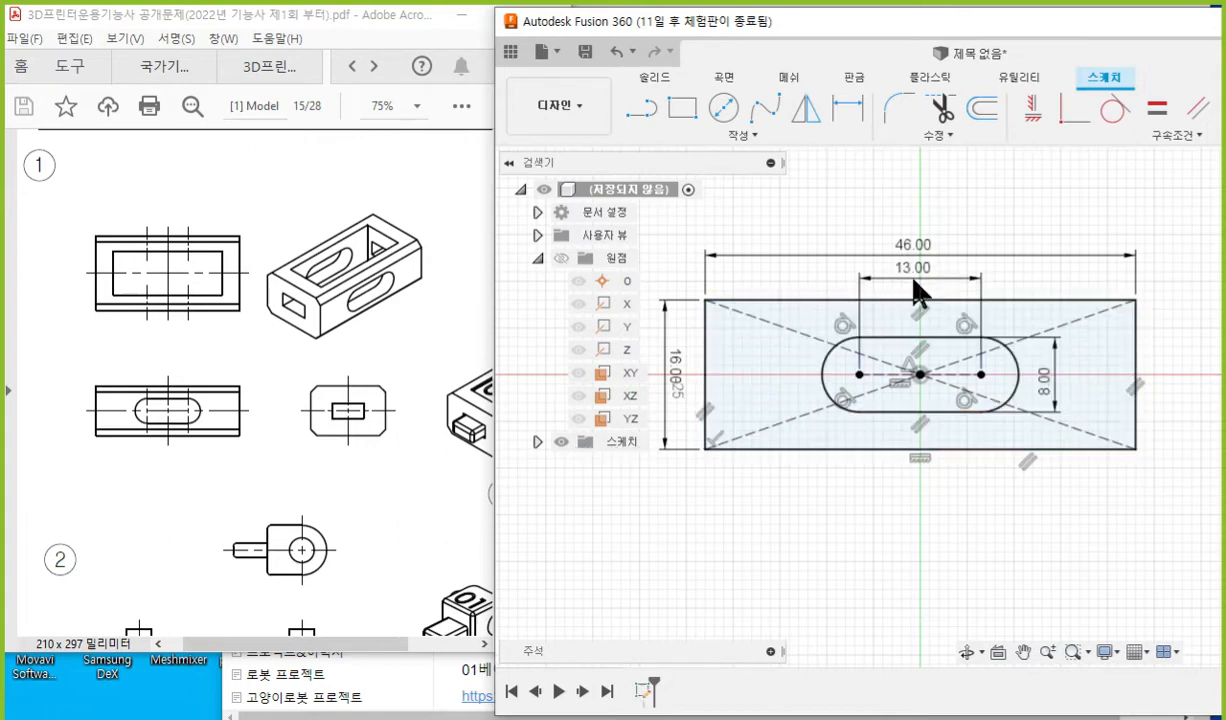
Start an Extrude of the profile between rectangle and slot, with symmetric direction and whole-length measurement.
right_click(752, 345)
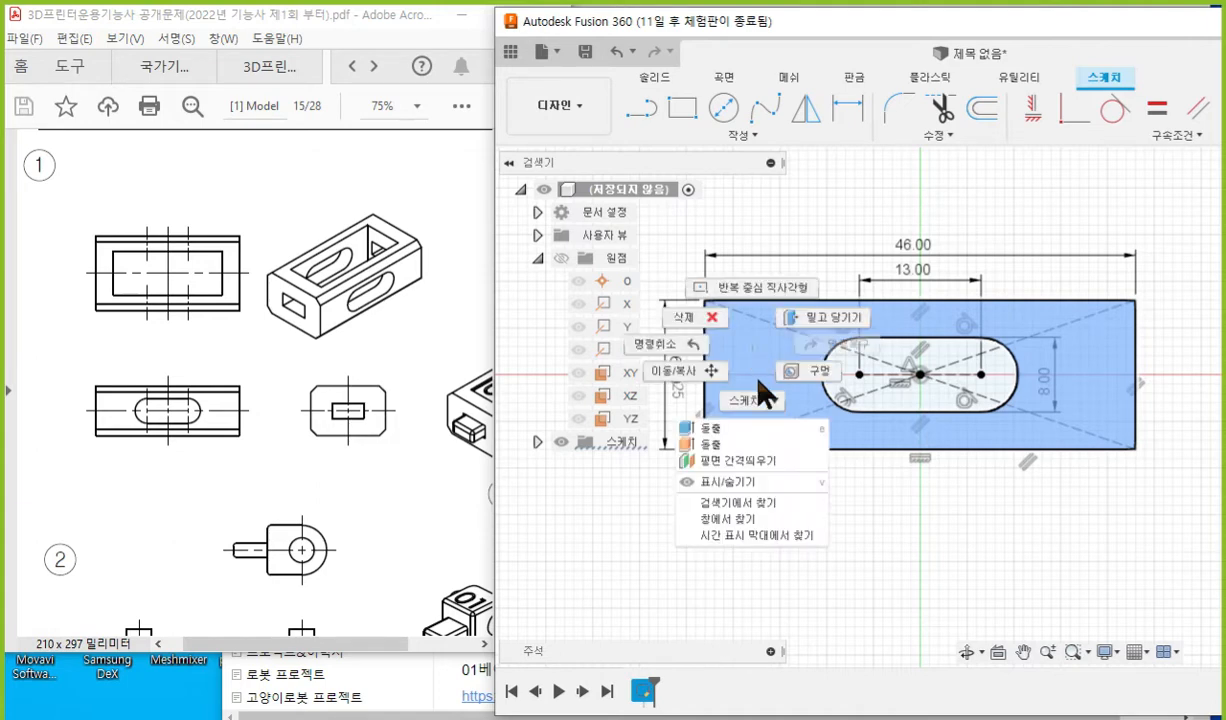
click(779, 436)
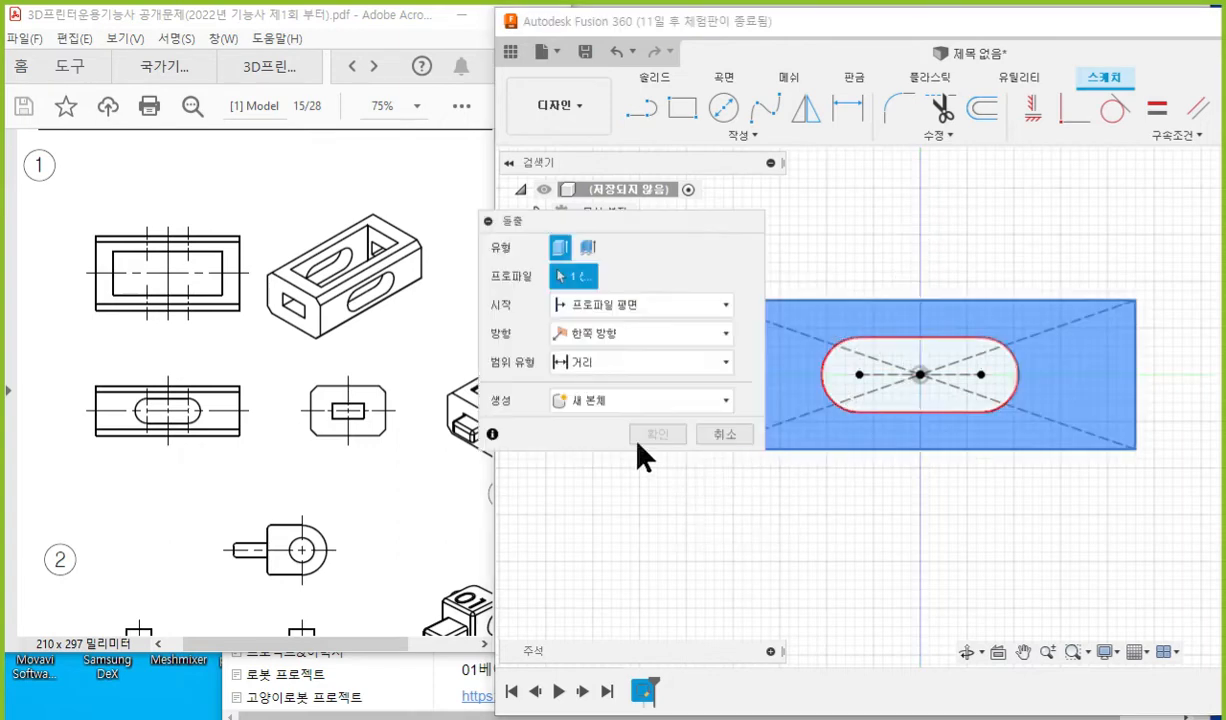
drag(590, 222, 600, 252)
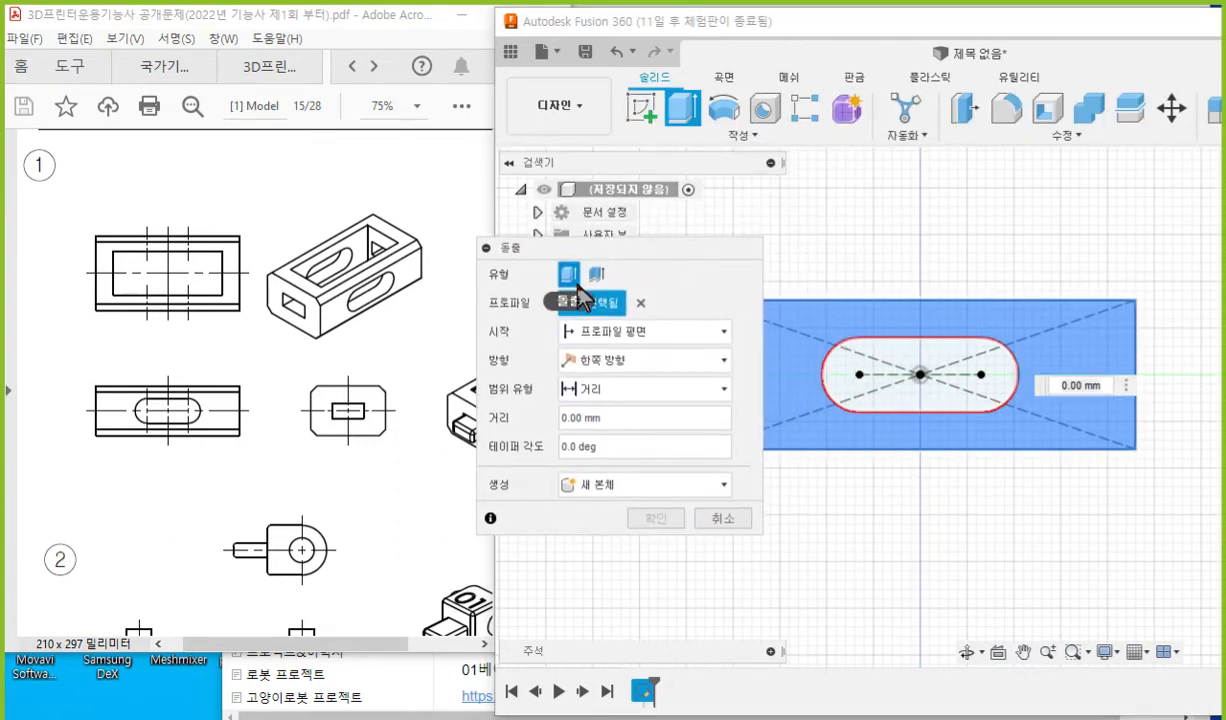
click(663, 362)
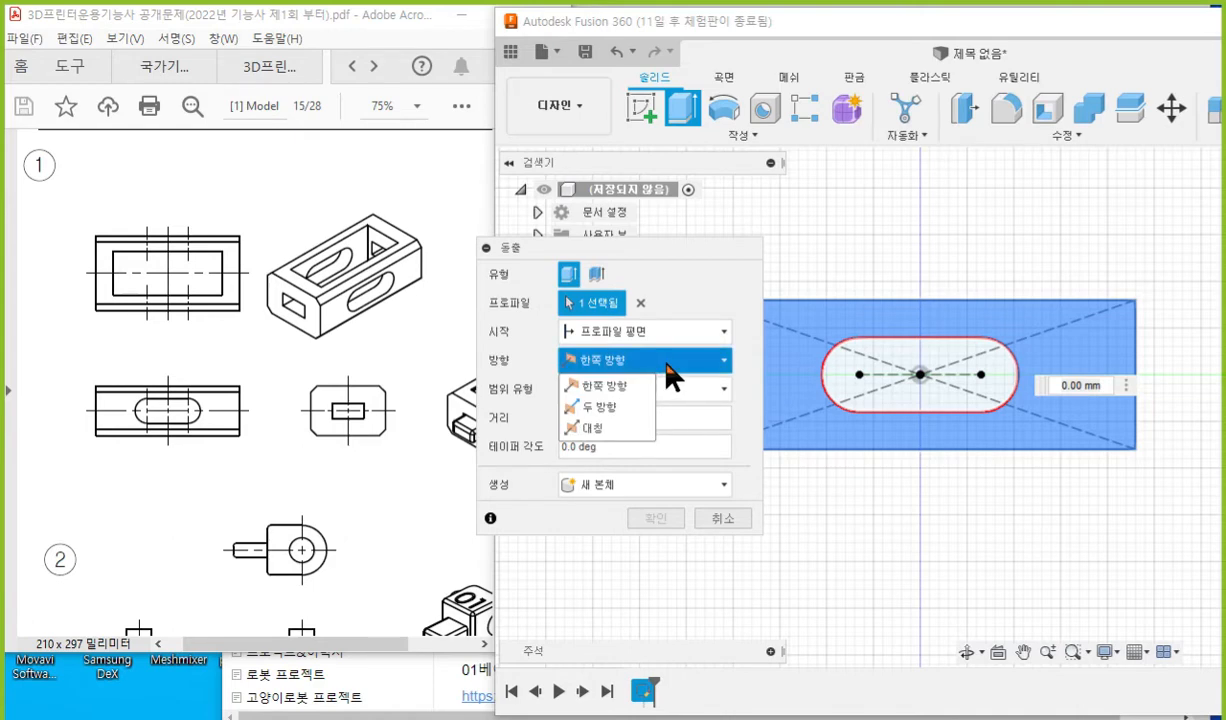
click(622, 426)
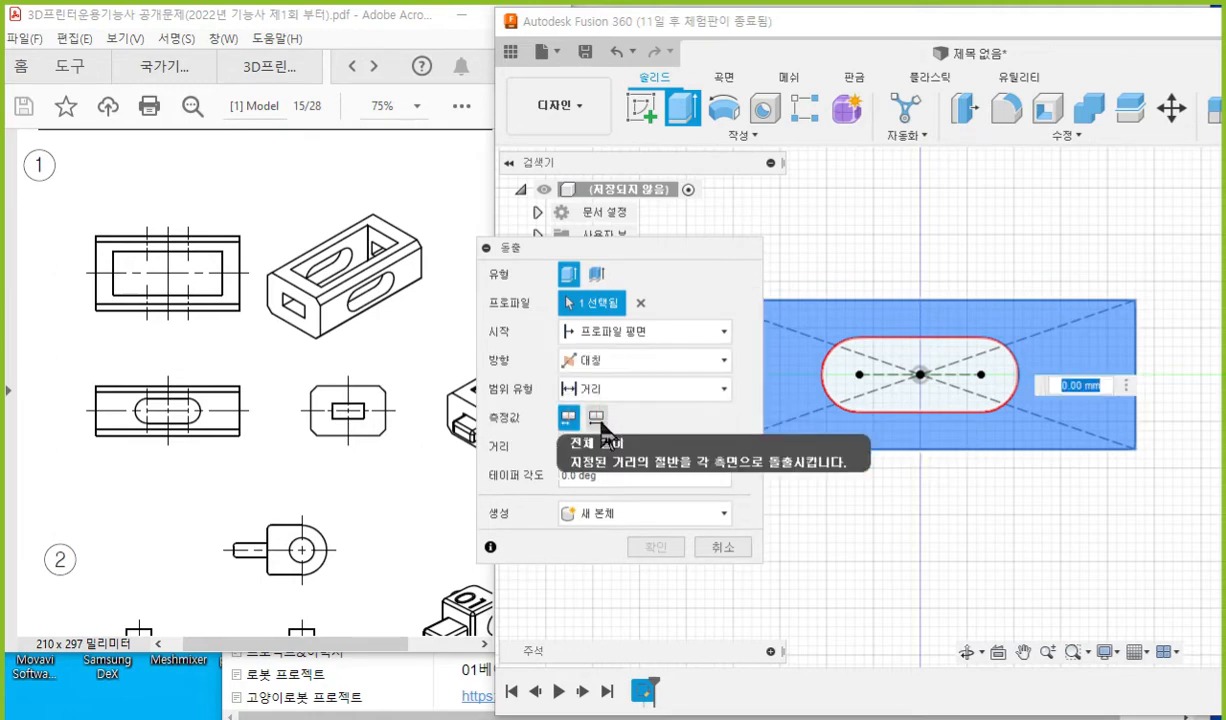
click(600, 420)
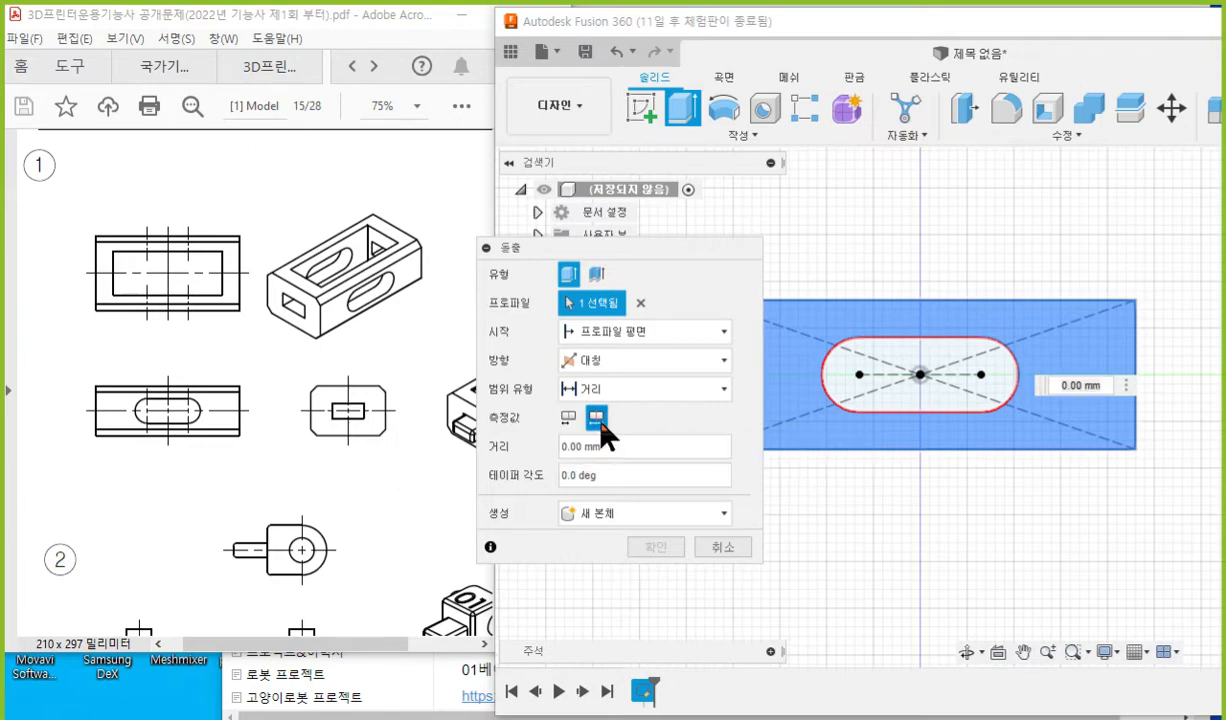
Set the symmetric extrusion's whole length to 24 mm and create the slotted block.
shift+middle_drag(870, 487, 960, 432)
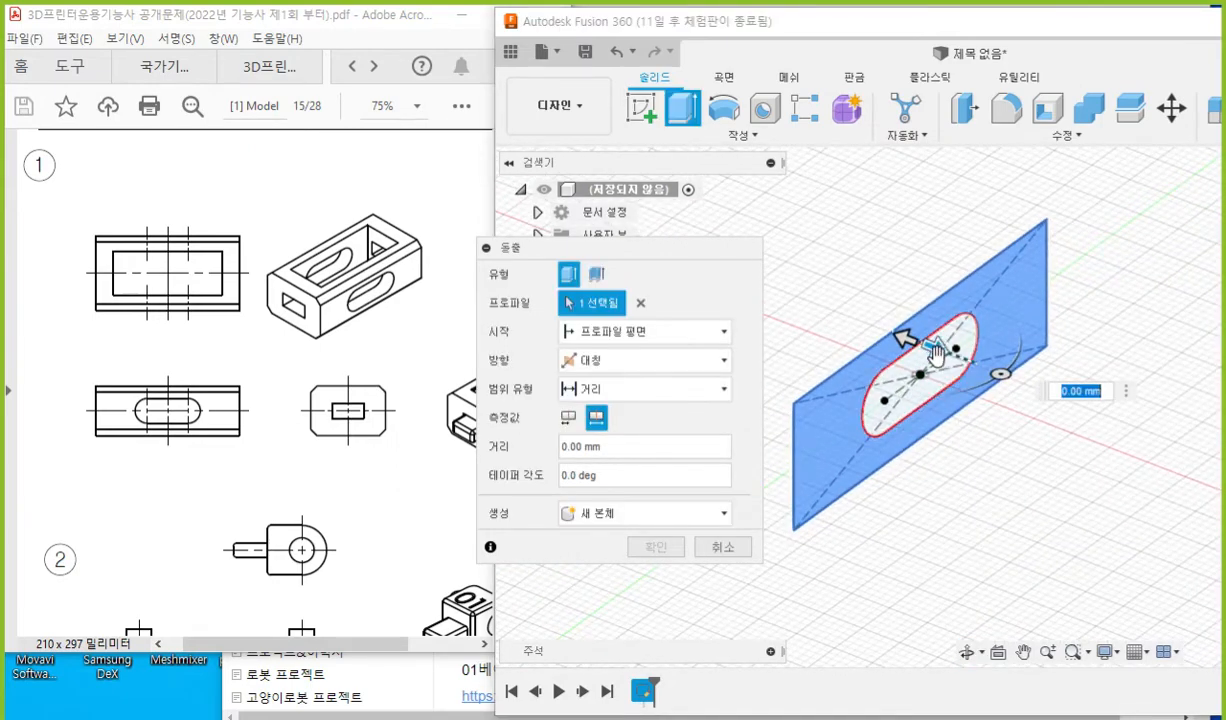
drag(903, 337, 852, 318)
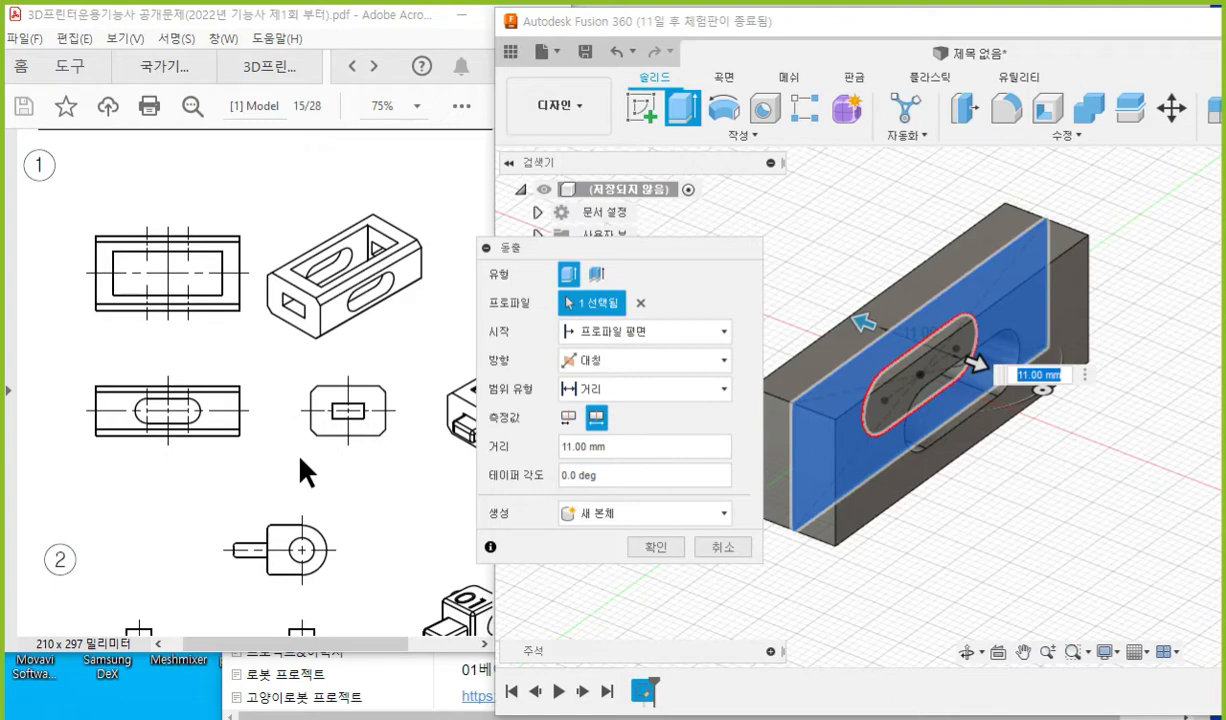
click(641, 449)
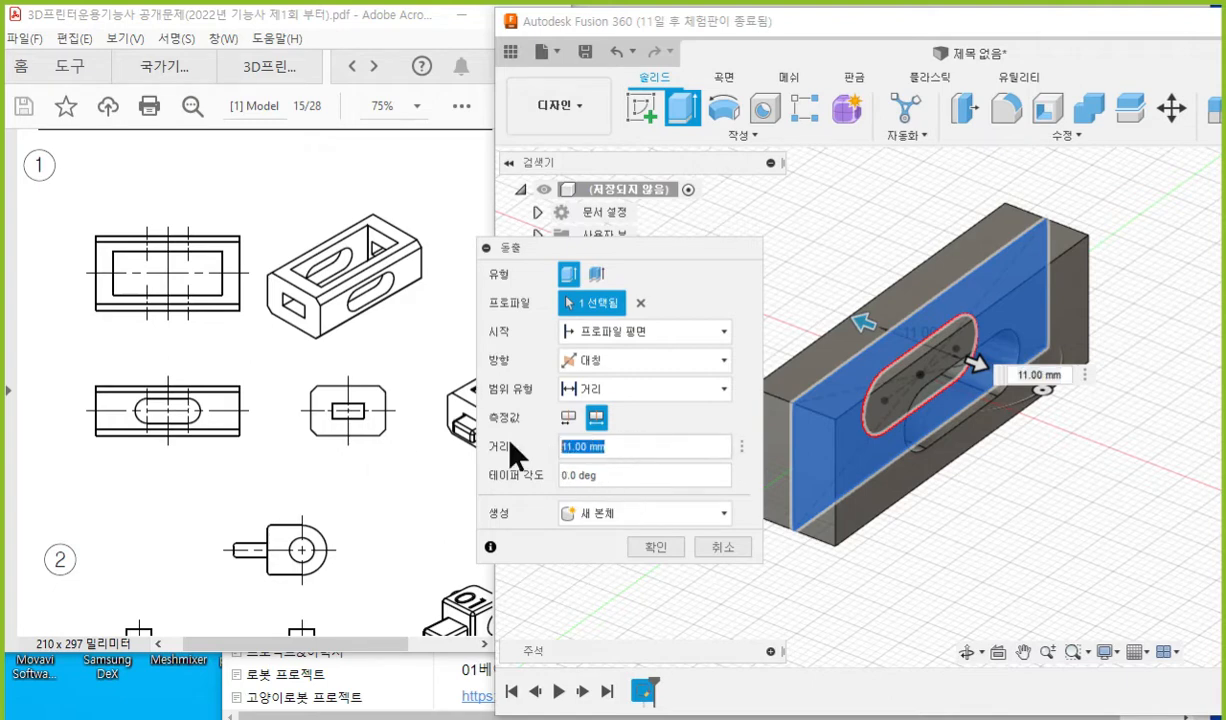
text(24)
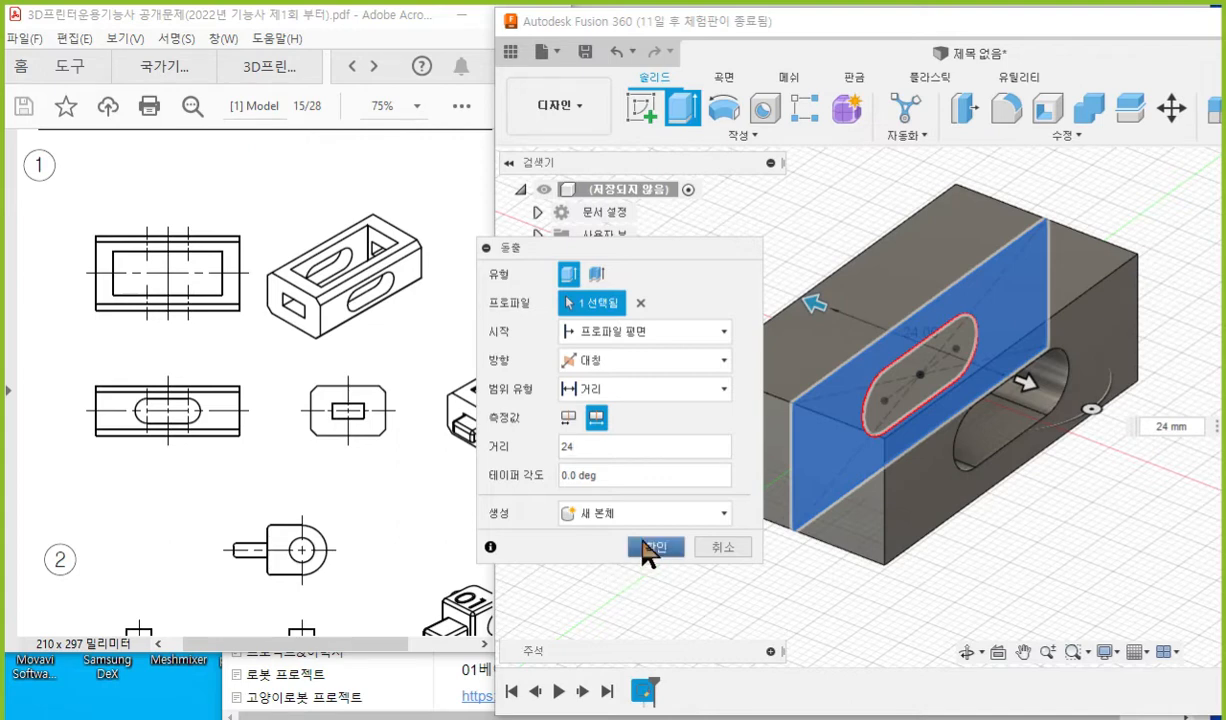
double_click(612, 449)
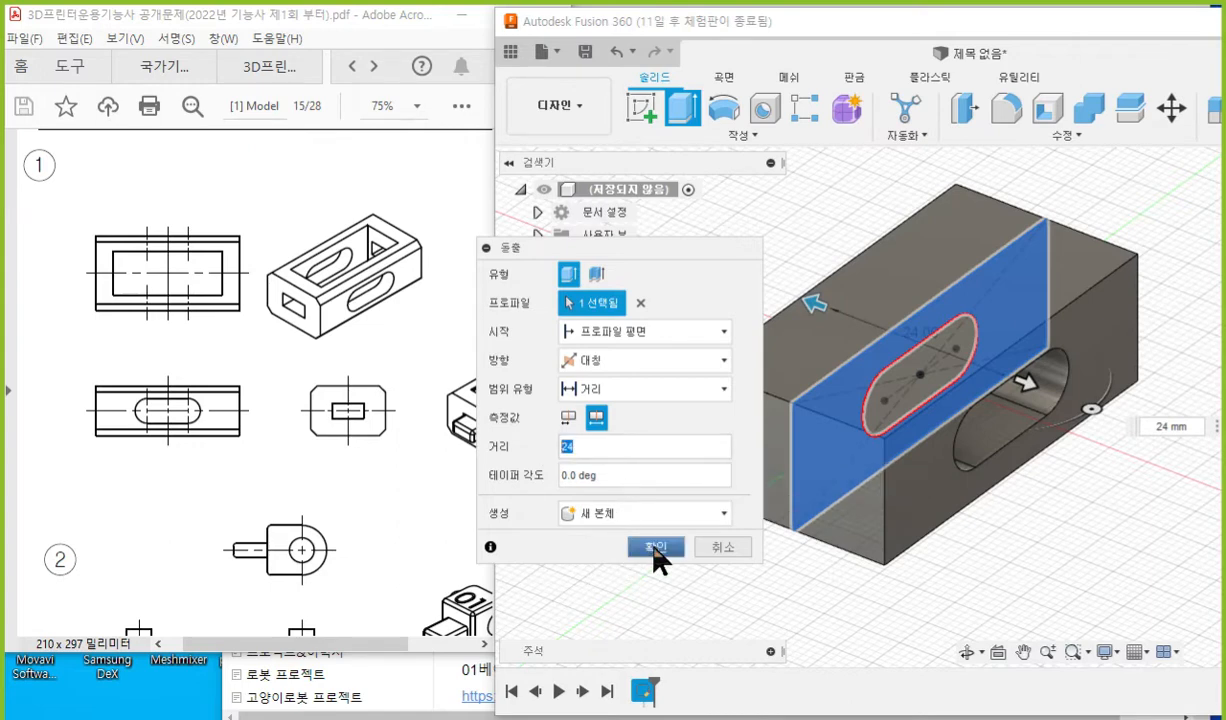
key(Return)
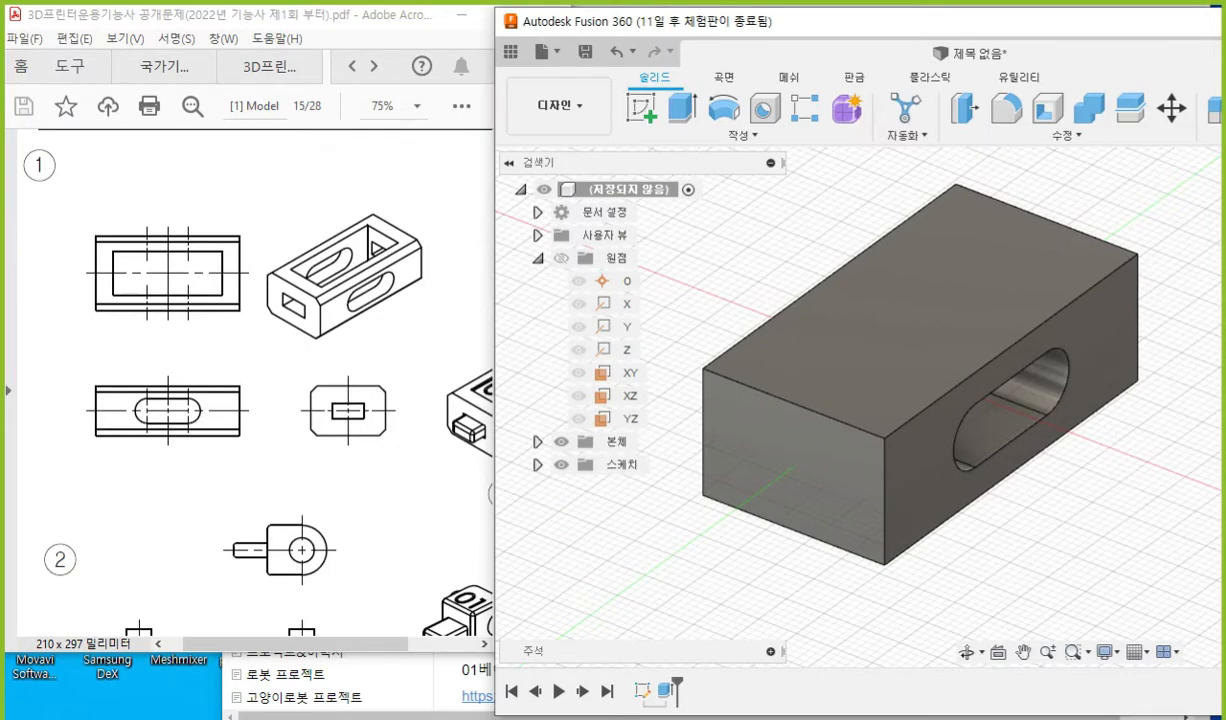
Outline the drawing's rectangular opening and mark the block's upper face with the screen pen, and clear the marks.
middle_drag(1048, 326, 952, 303)
scroll(990, 325, down, 1)
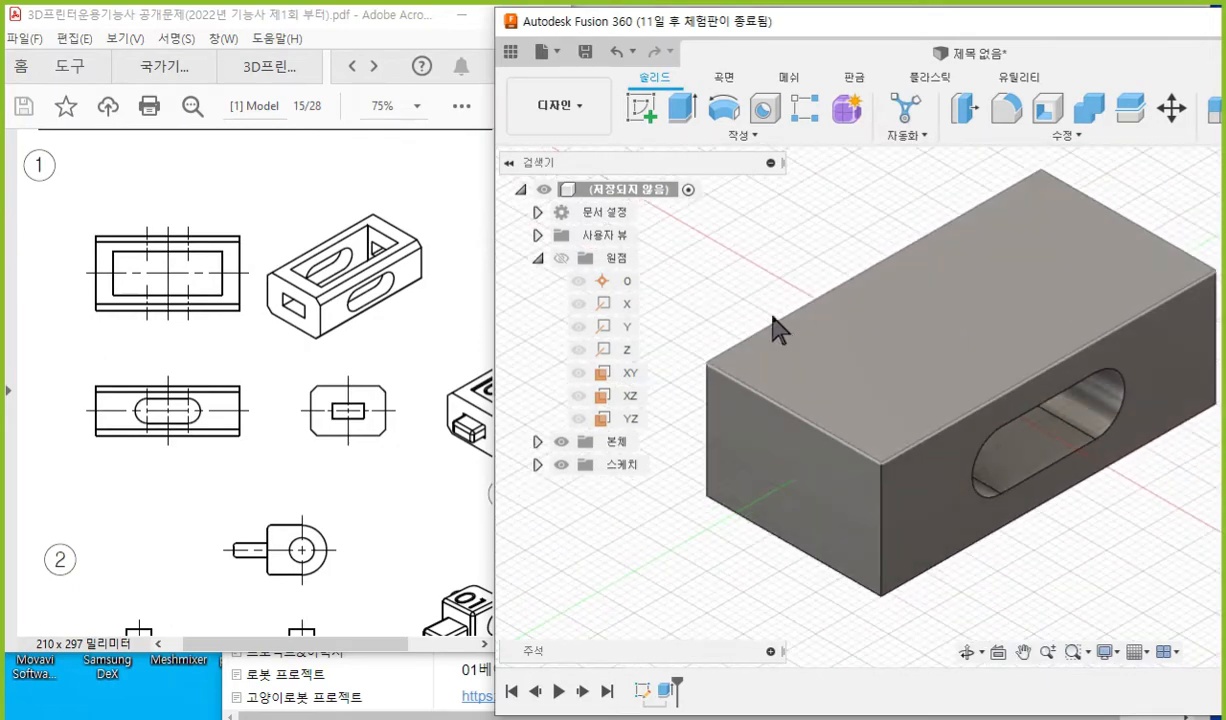
key(F12)
mouse_move(371, 225)
mouse_down()
mouse_move(285, 263)
mouse_move(302, 277)
mouse_move(393, 256)
mouse_move(394, 235)
mouse_move(369, 220)
mouse_up()
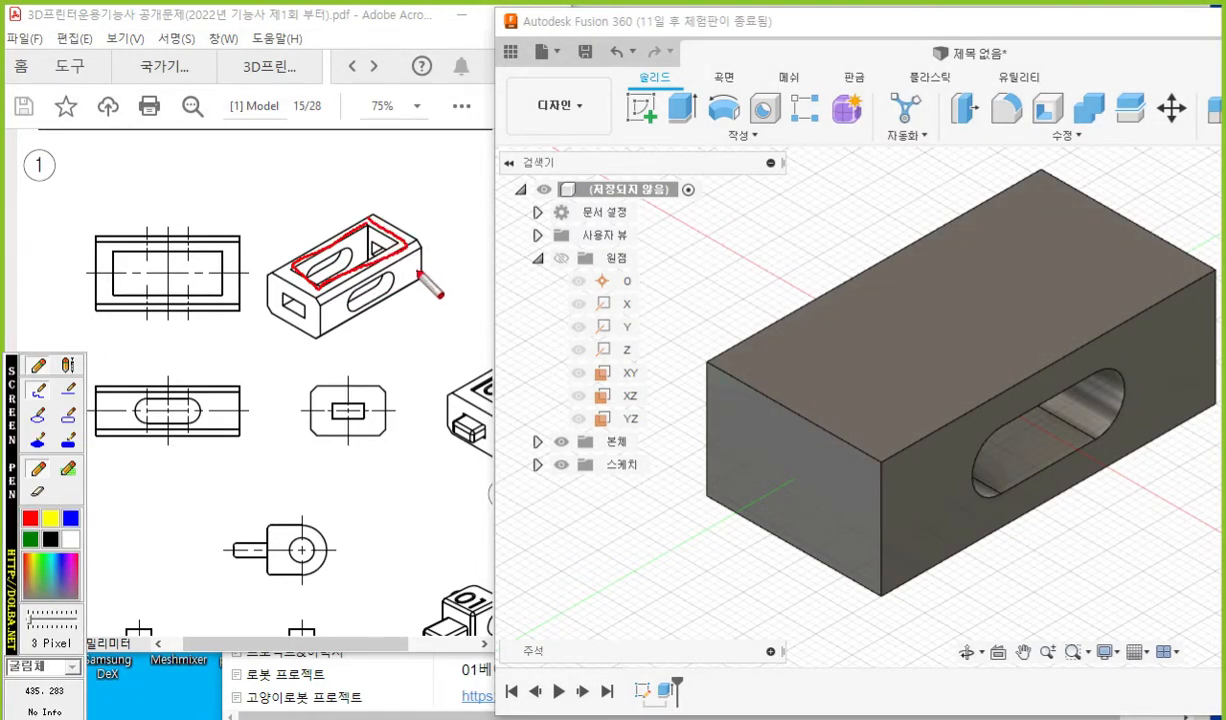
mouse_move(112, 253)
mouse_down()
mouse_move(220, 254)
mouse_move(212, 291)
mouse_move(114, 290)
mouse_move(116, 253)
mouse_move(172, 283)
mouse_up()
mouse_move(878, 297)
mouse_down()
mouse_move(965, 325)
mouse_move(1090, 262)
mouse_up()
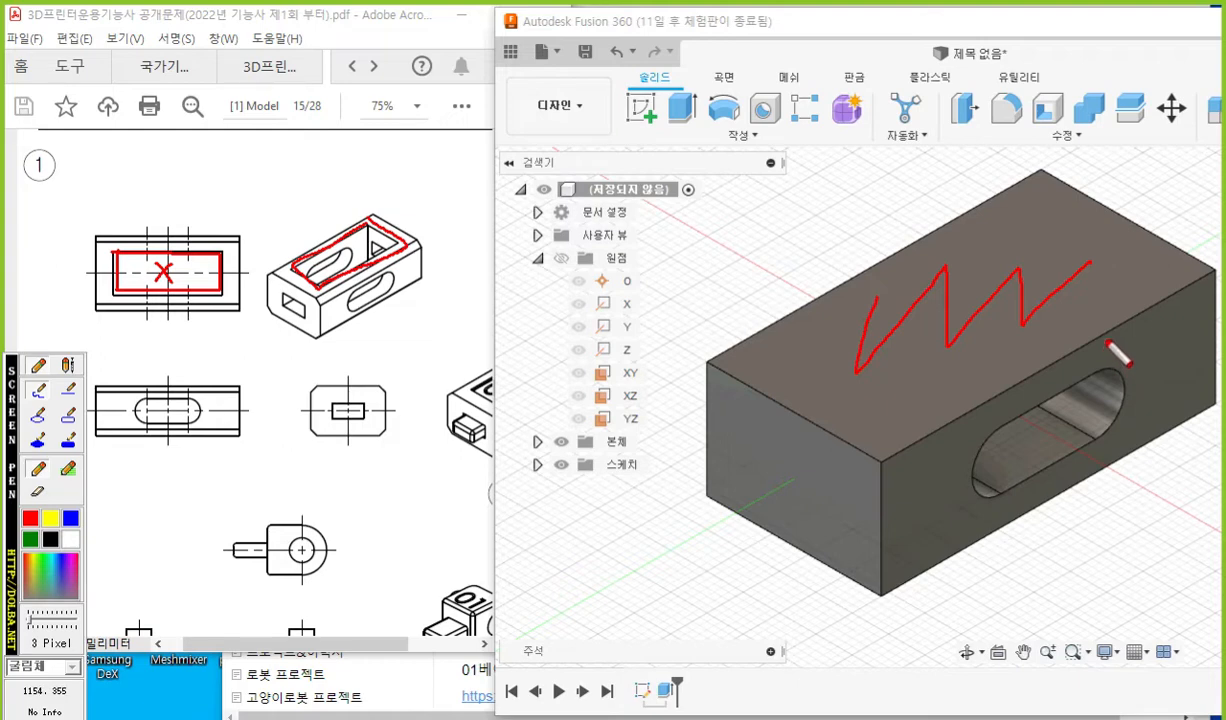
right_click(936, 309)
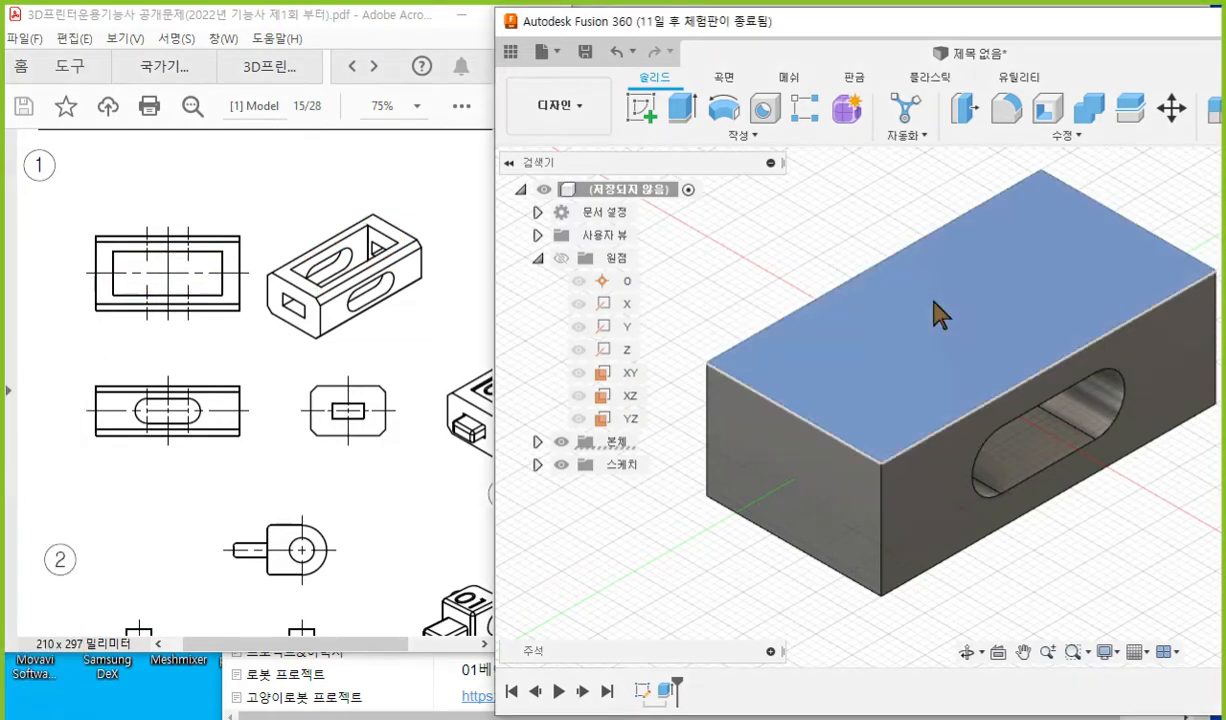
Create a sketch on the block's upper face and start a center rectangle at the origin.
right_click(936, 310)
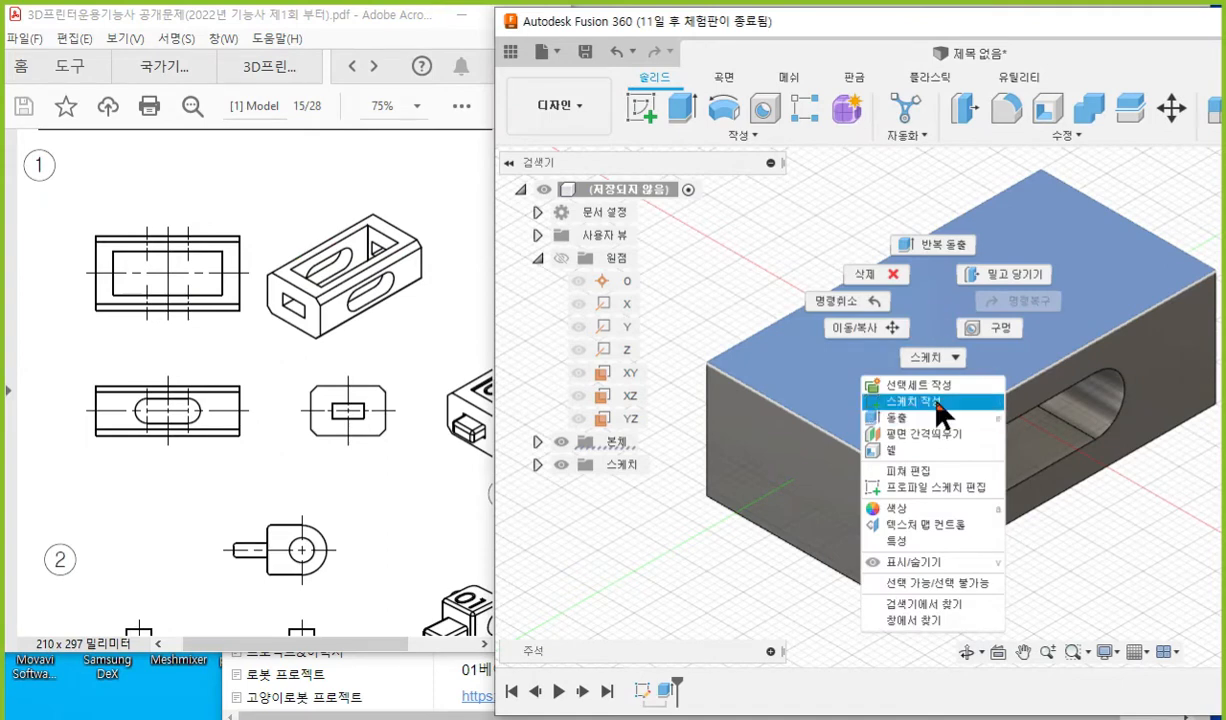
click(905, 400)
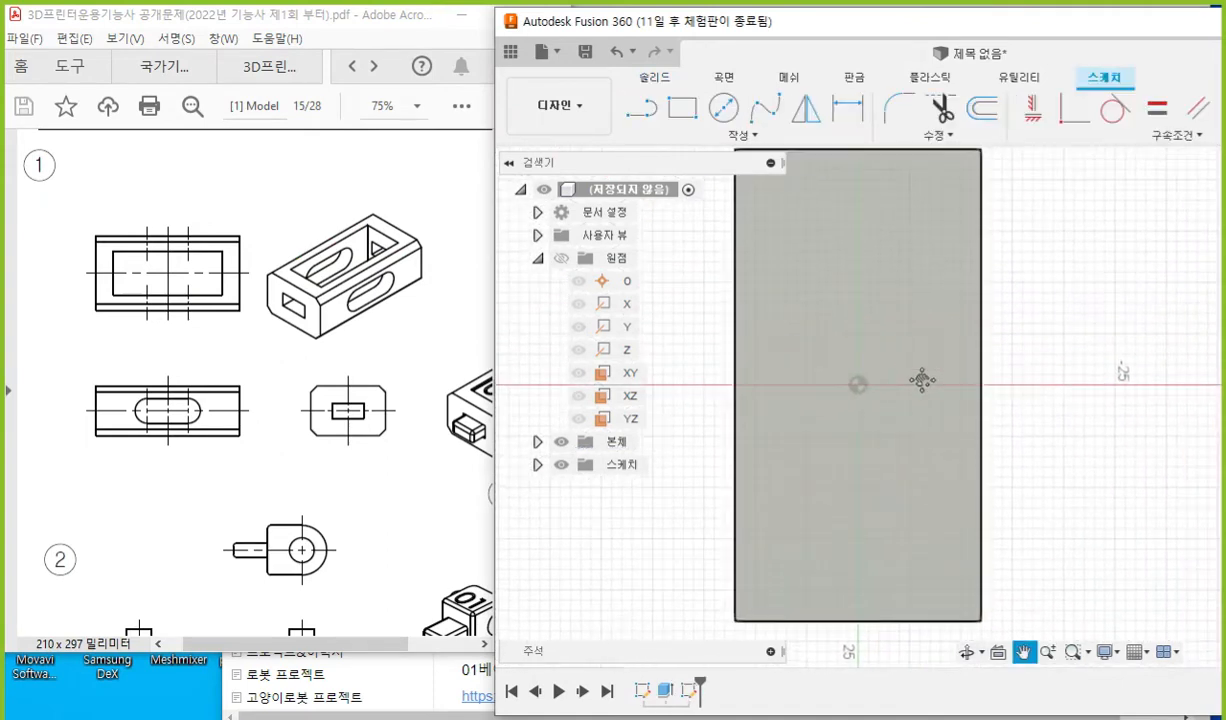
click(677, 130)
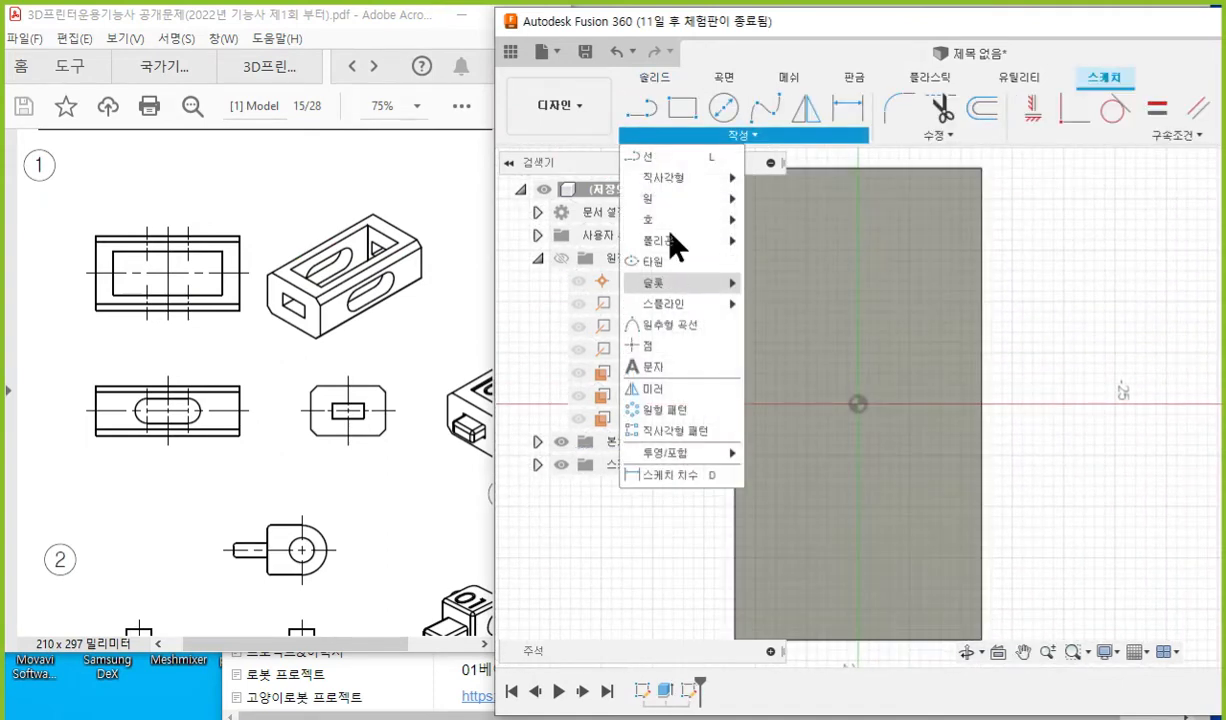
mouse_move(687, 180)
click(808, 224)
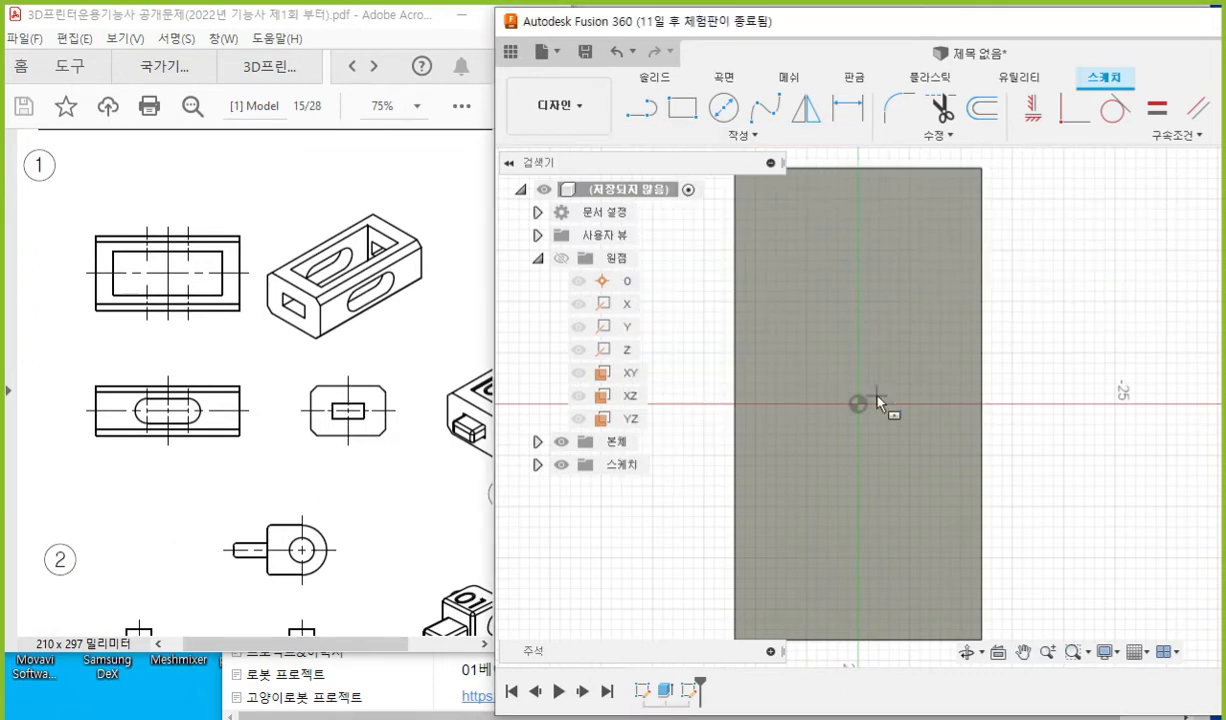
click(858, 405)
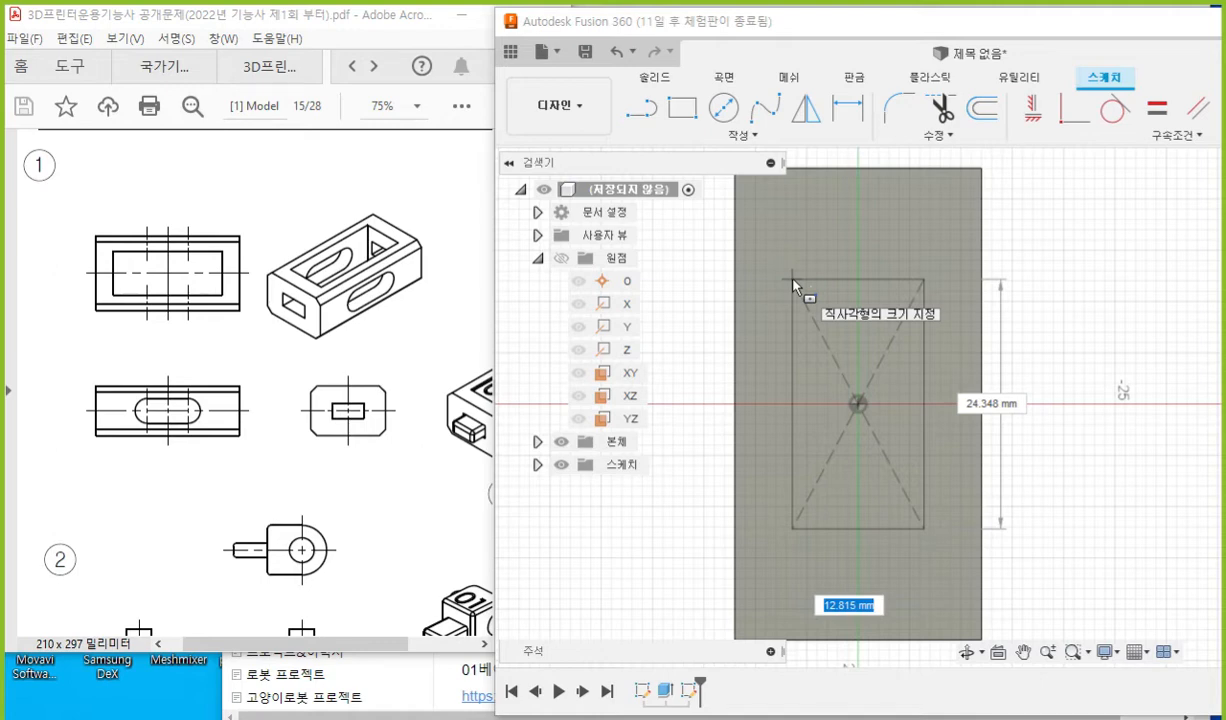
Write 14 and 35 over the rectangle preview's width and height values with the screen pen, and clear the marks.
key(F12)
mouse_move(849, 562)
mouse_down()
mouse_move(835, 610)
mouse_move(886, 598)
mouse_move(865, 611)
mouse_up()
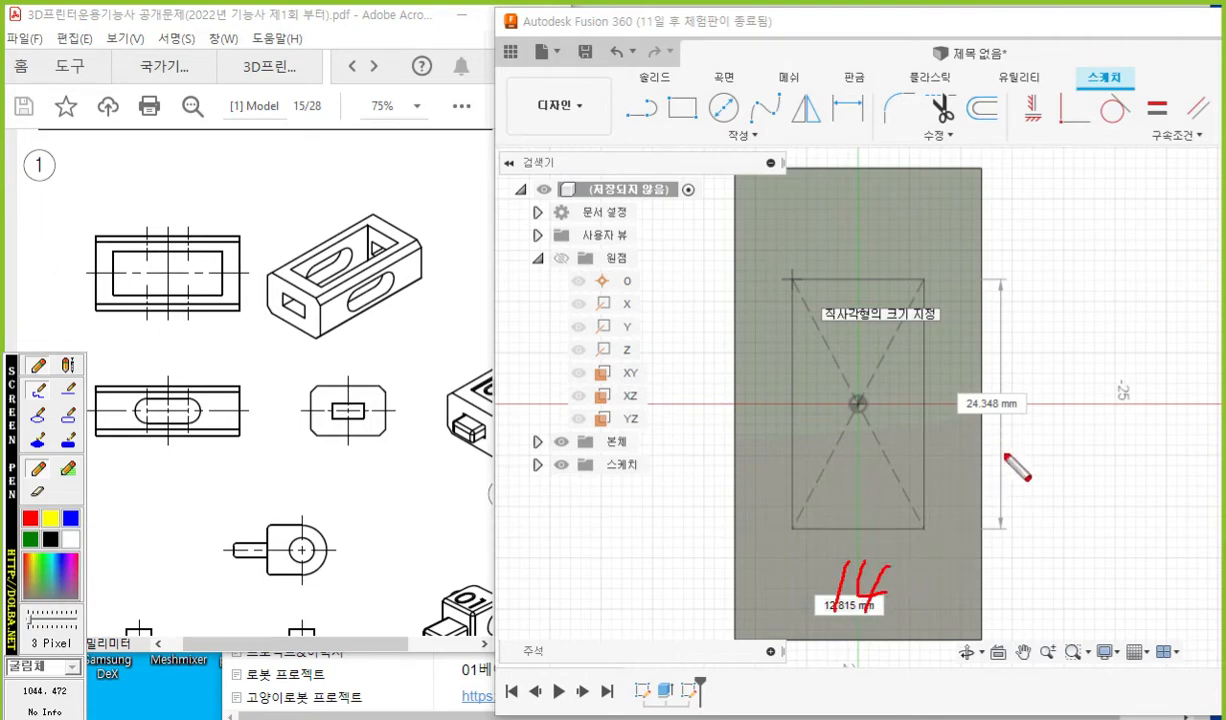
drag(965, 378, 978, 444)
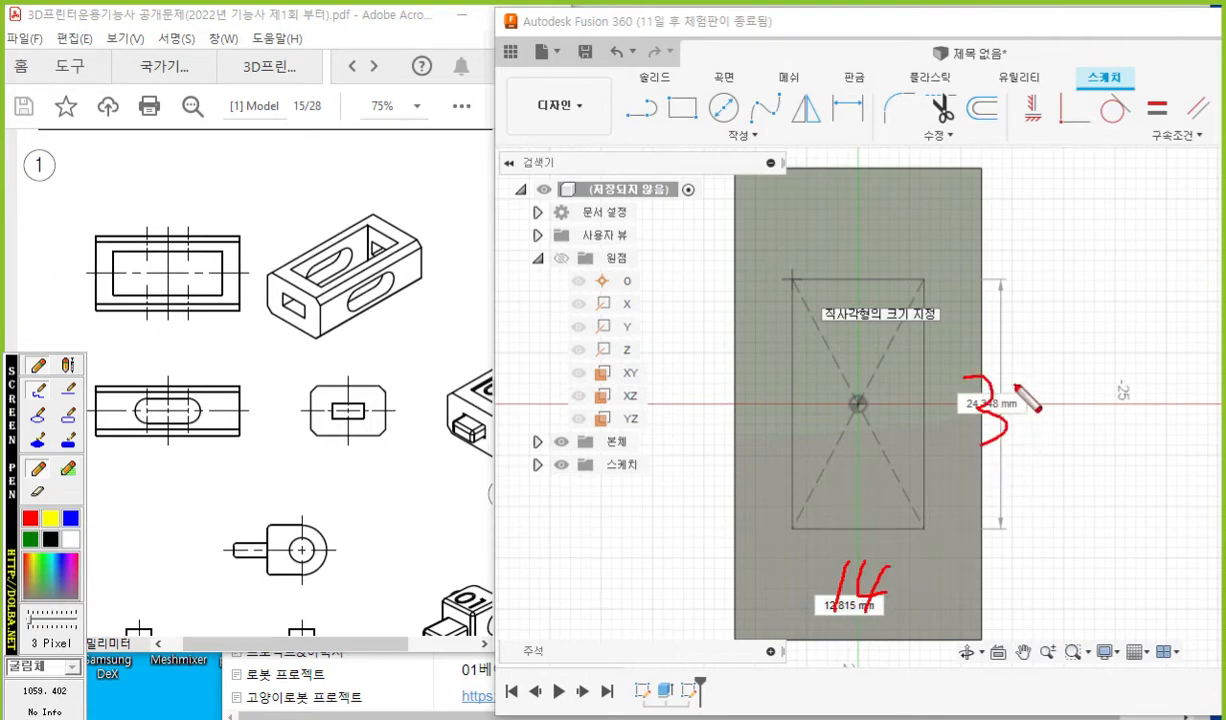
mouse_move(1019, 381)
mouse_down()
mouse_move(1032, 406)
mouse_move(1019, 430)
mouse_move(1062, 386)
mouse_up()
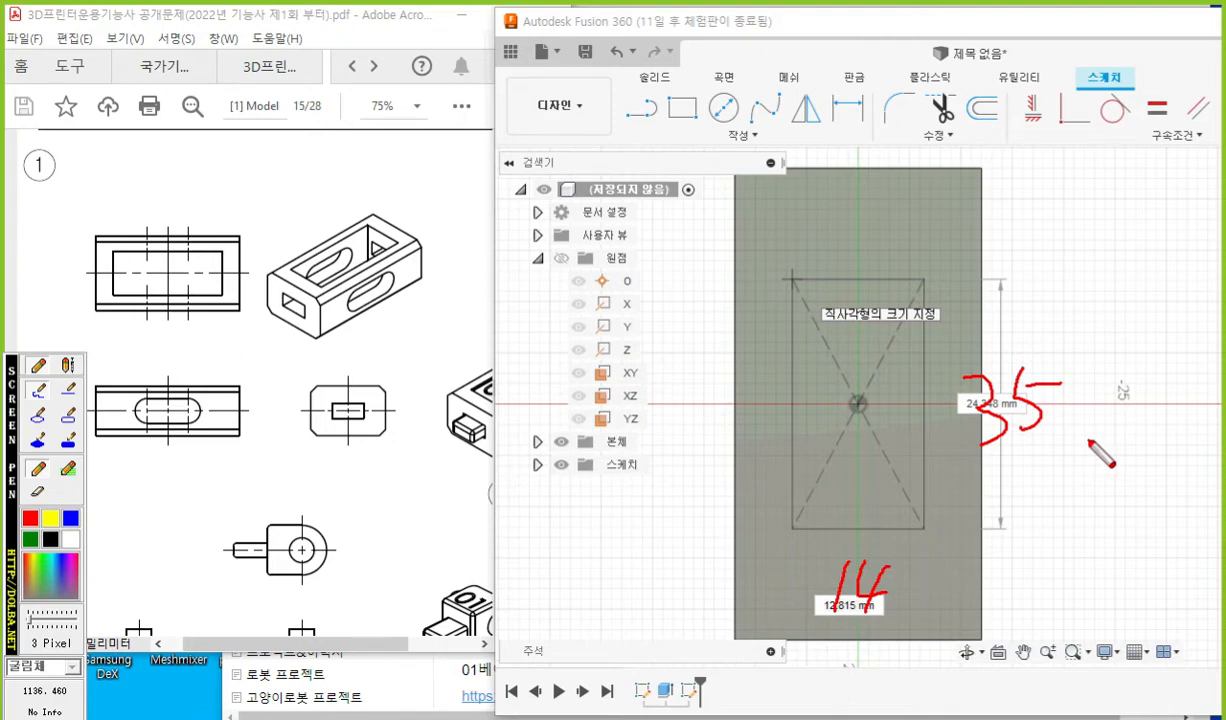
key(Escape)
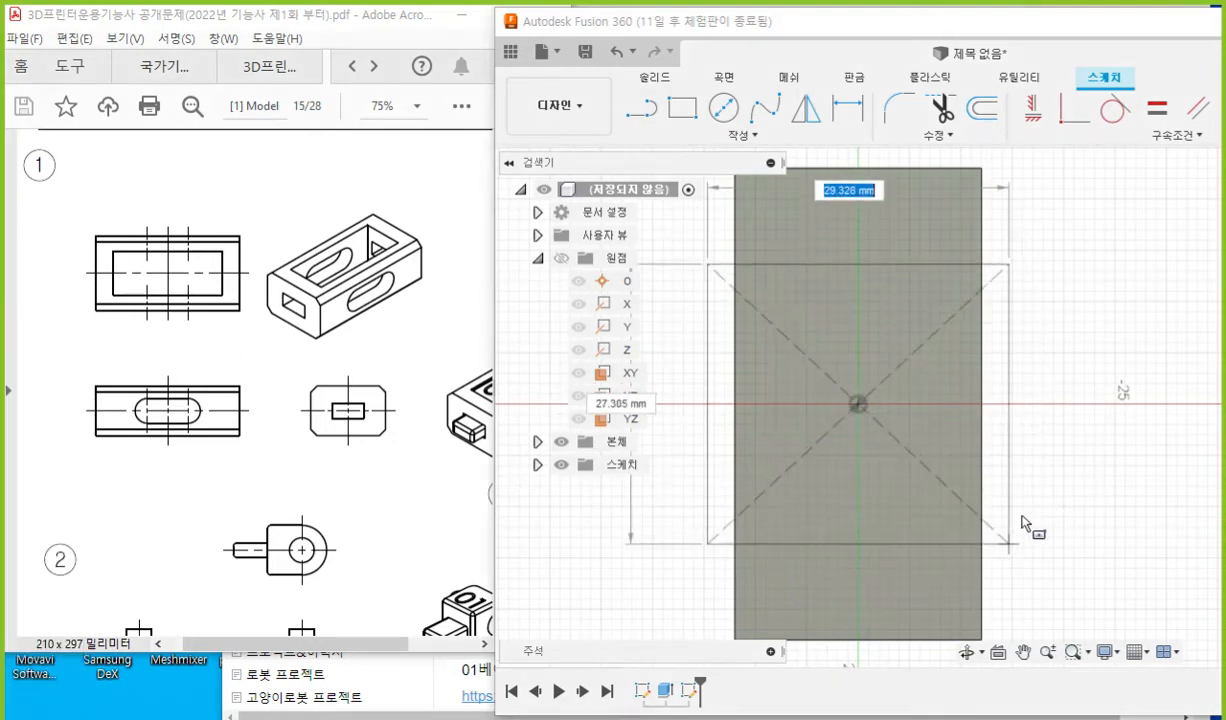
Set the center rectangle on the upper face to 14 mm wide and 35 mm long and place it.
text(14)
key(Tab)
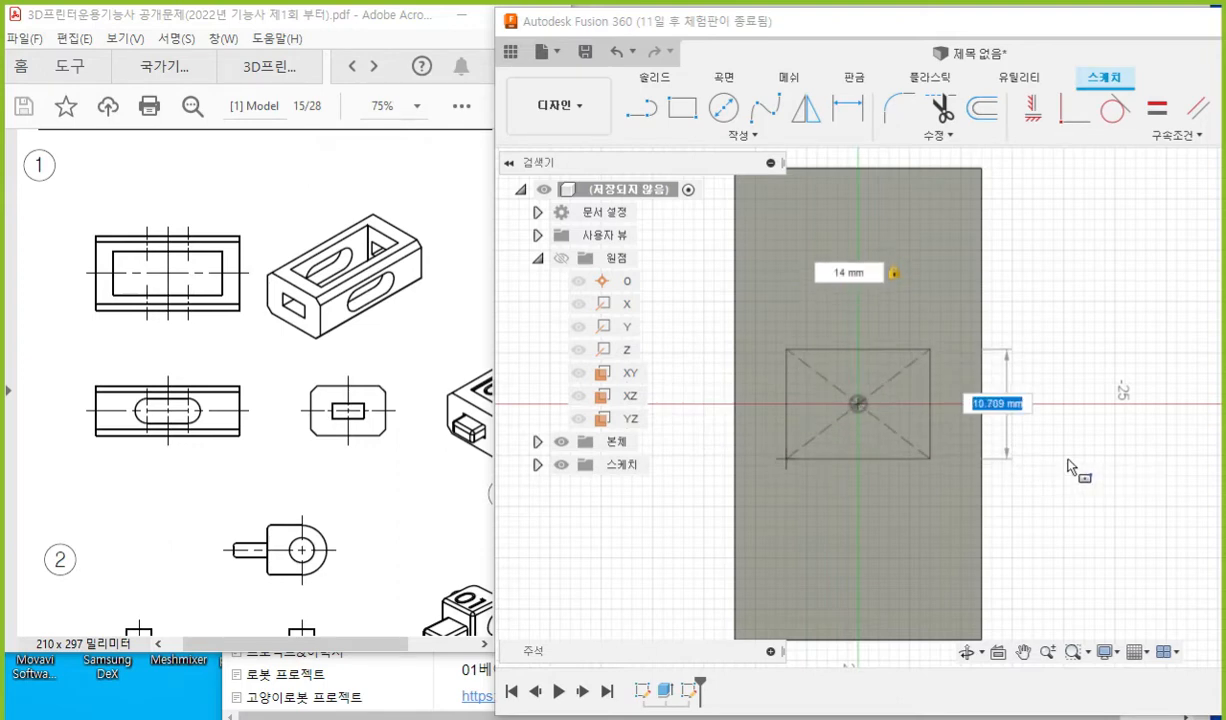
text(35)
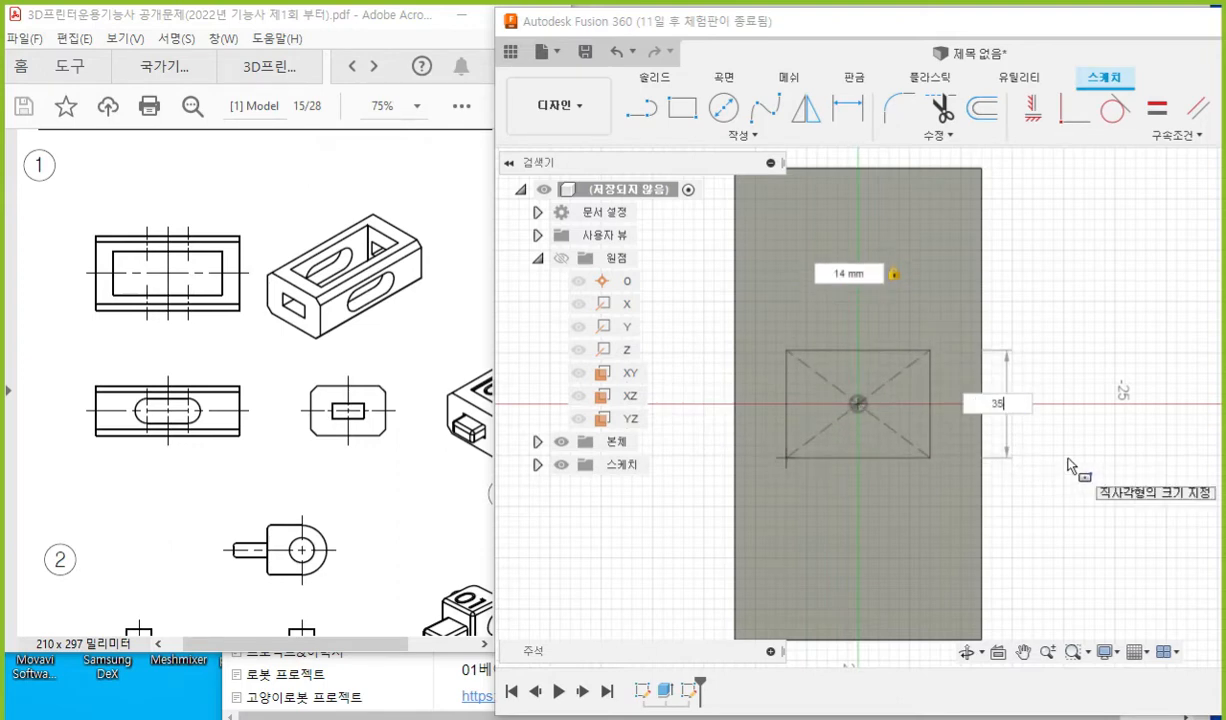
key(Tab)
key(Return)
middle_drag(1004, 322, 1015, 381)
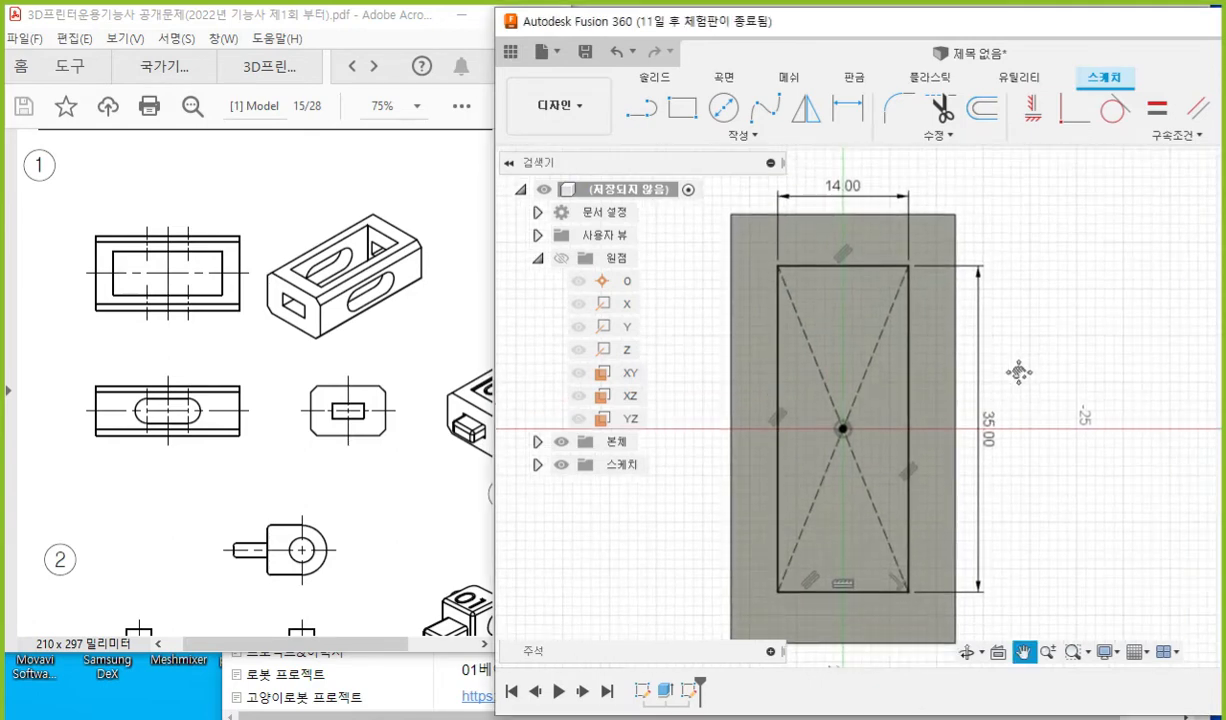
Start an Extrude of the inner rectangle profile as a cut with the extent type set to All.
click(846, 333)
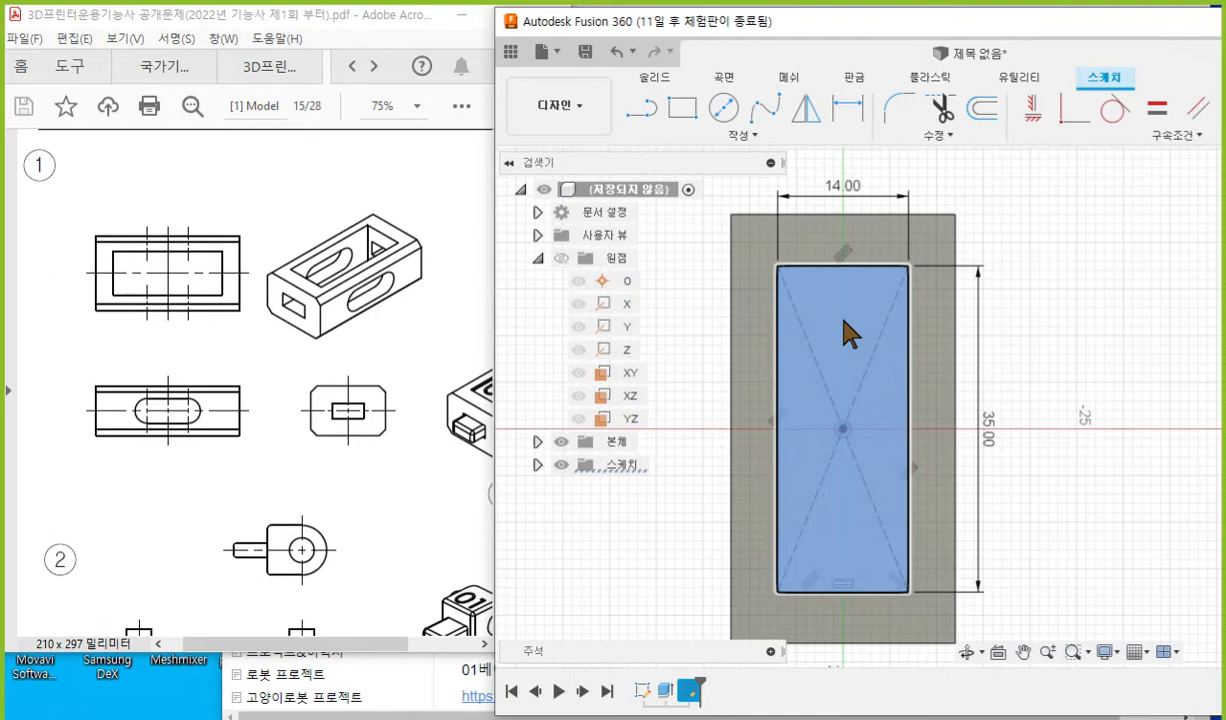
right_click(846, 333)
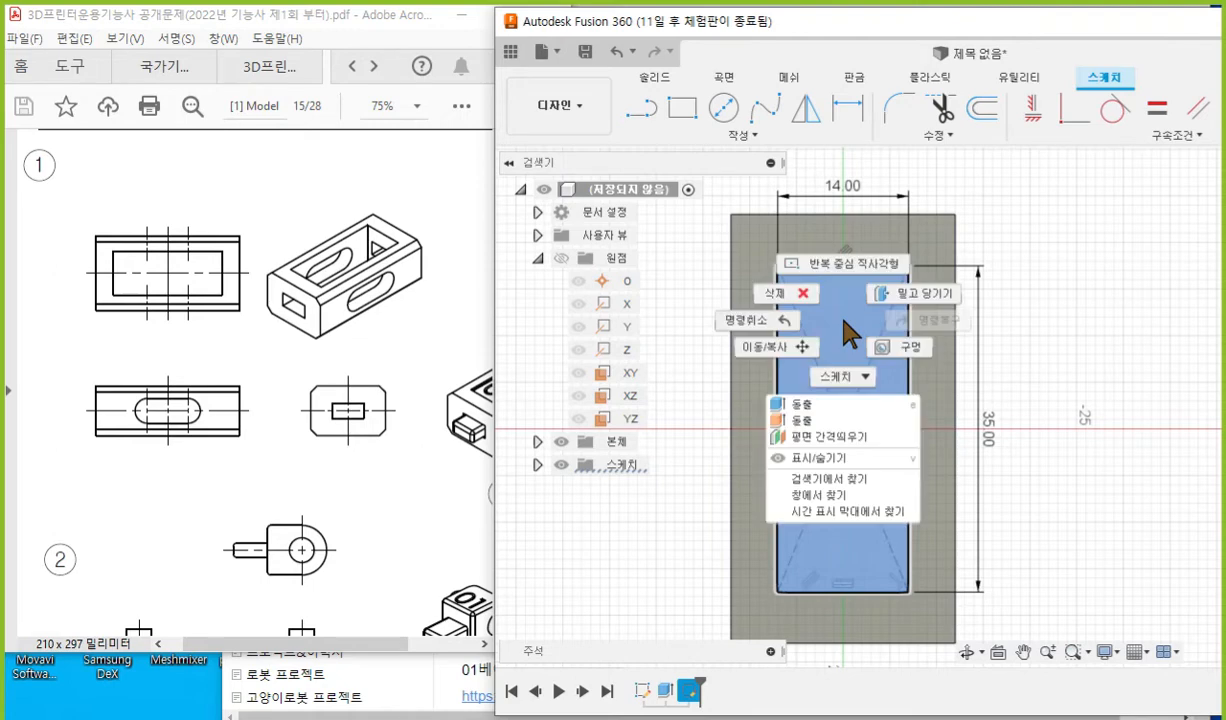
click(832, 408)
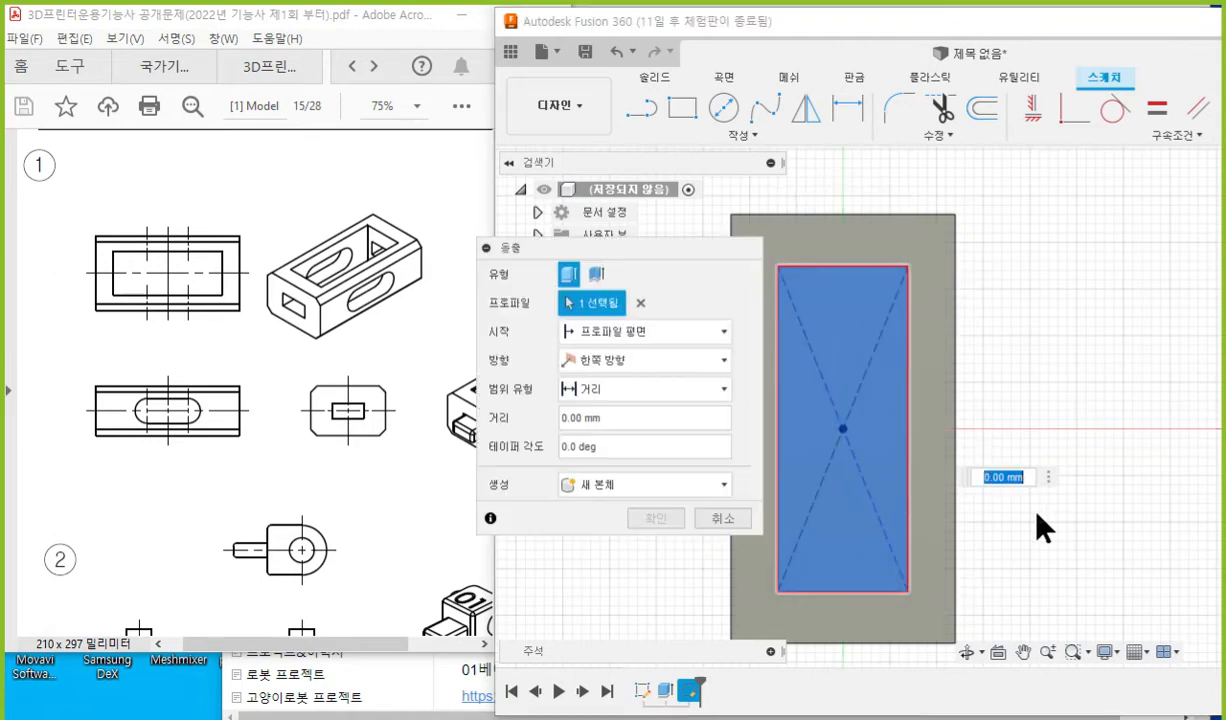
click(629, 485)
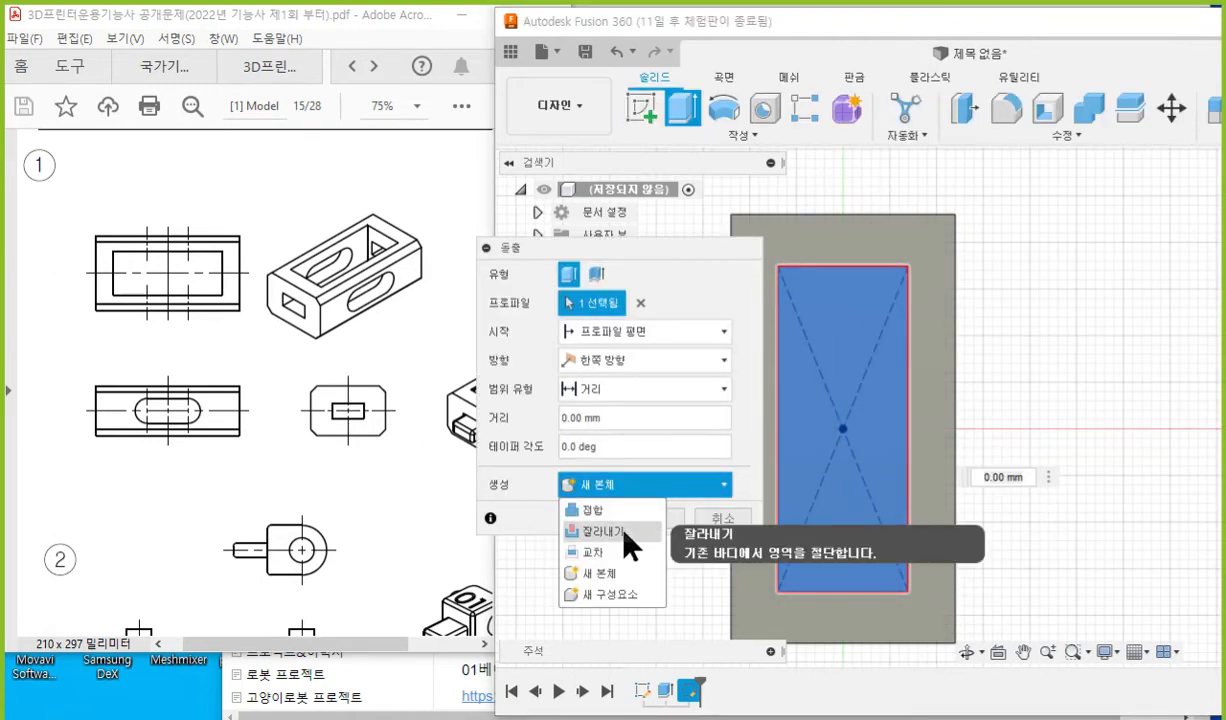
click(623, 531)
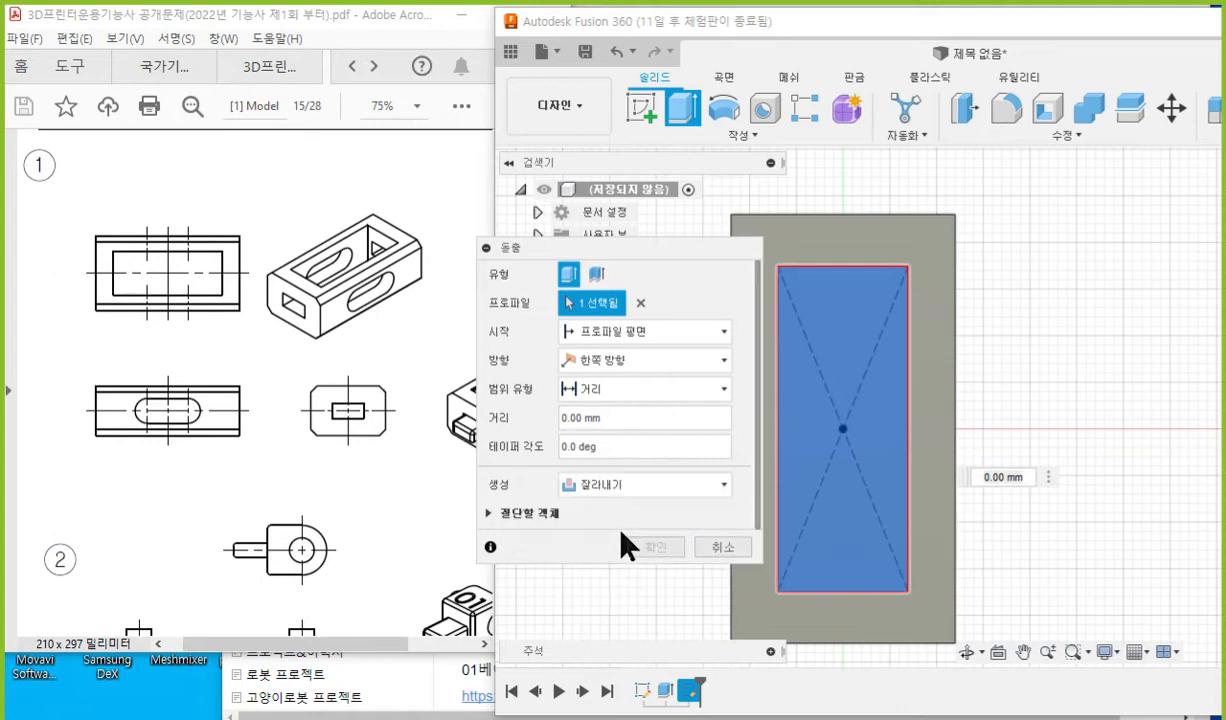
click(672, 368)
click(632, 360)
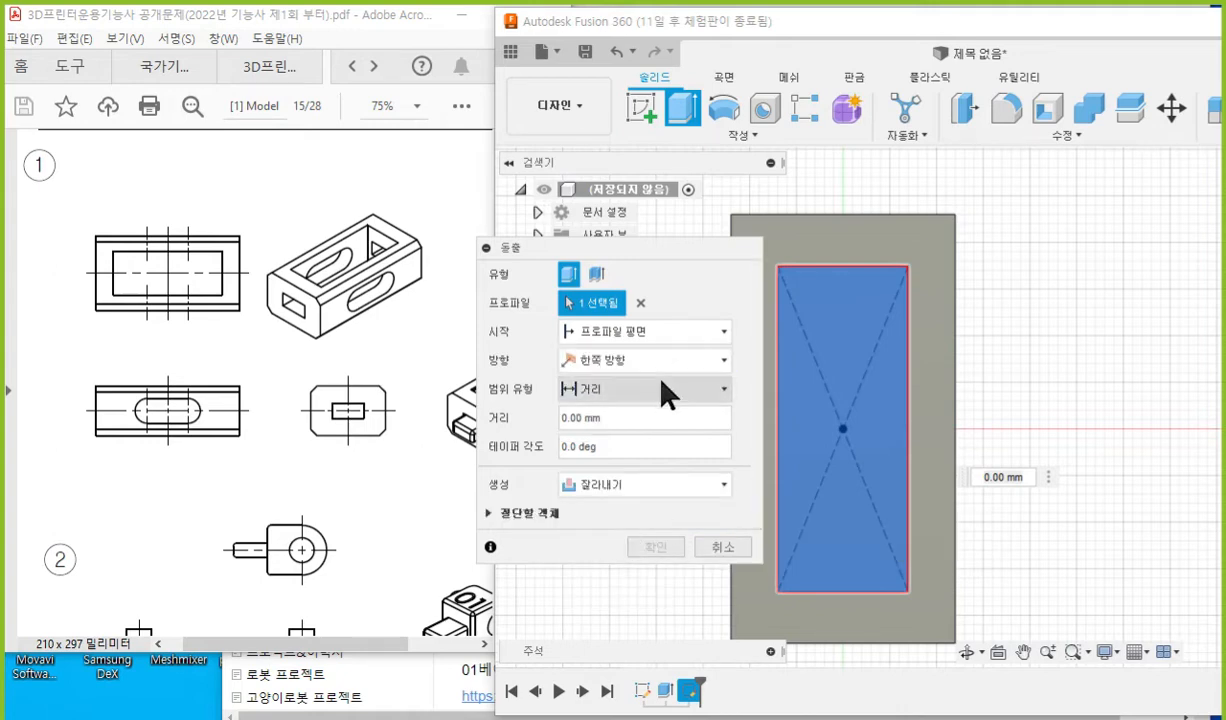
click(660, 392)
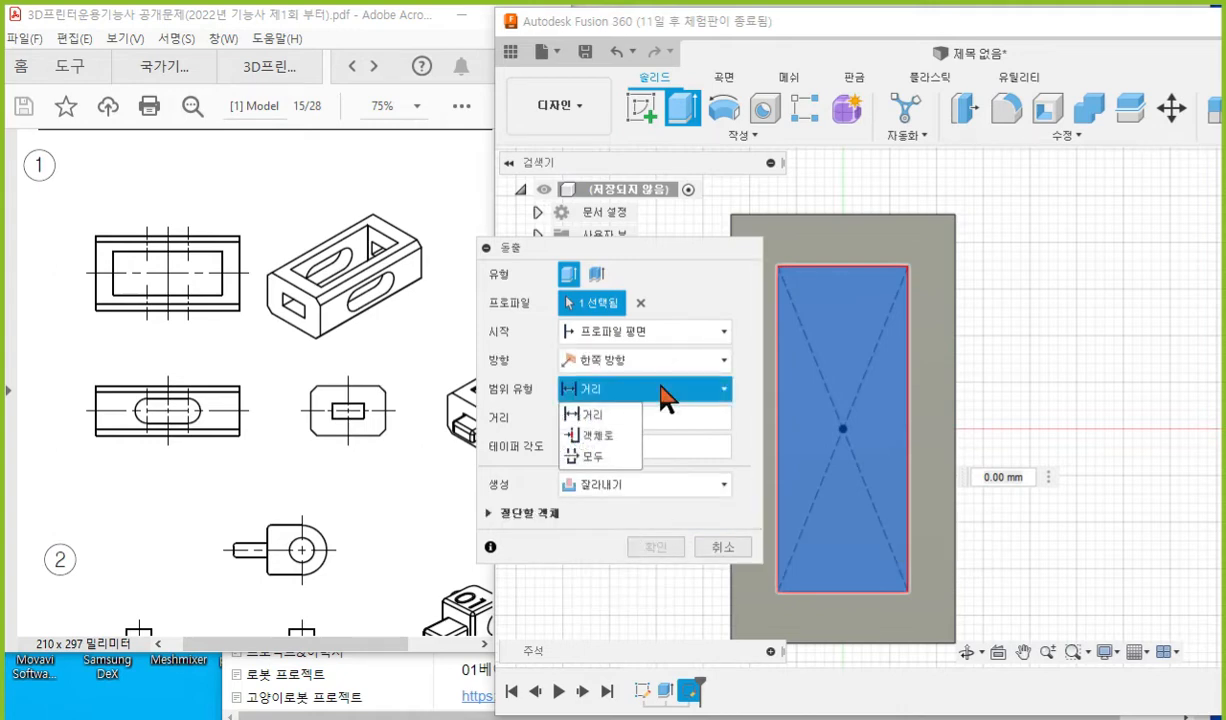
click(615, 458)
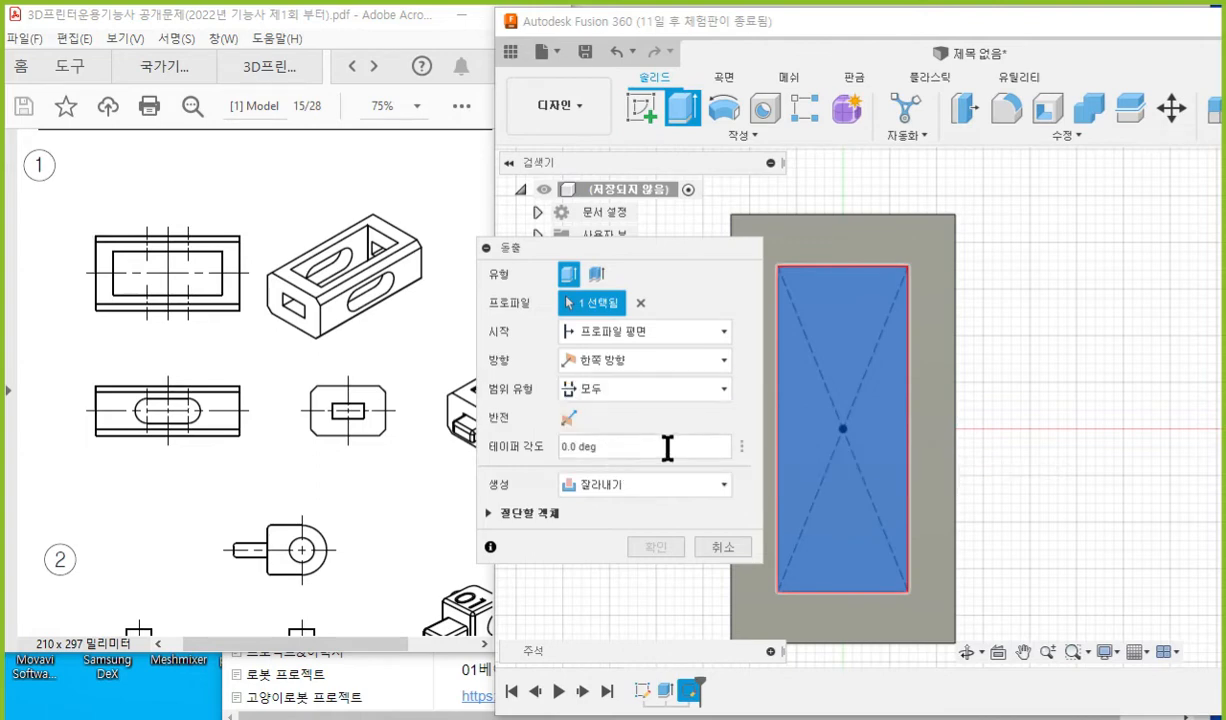
Flip the cut's direction down into the block and complete the rectangular through-opening.
shift+middle_drag(1030, 504, 914, 428)
middle_drag(889, 476, 1011, 467)
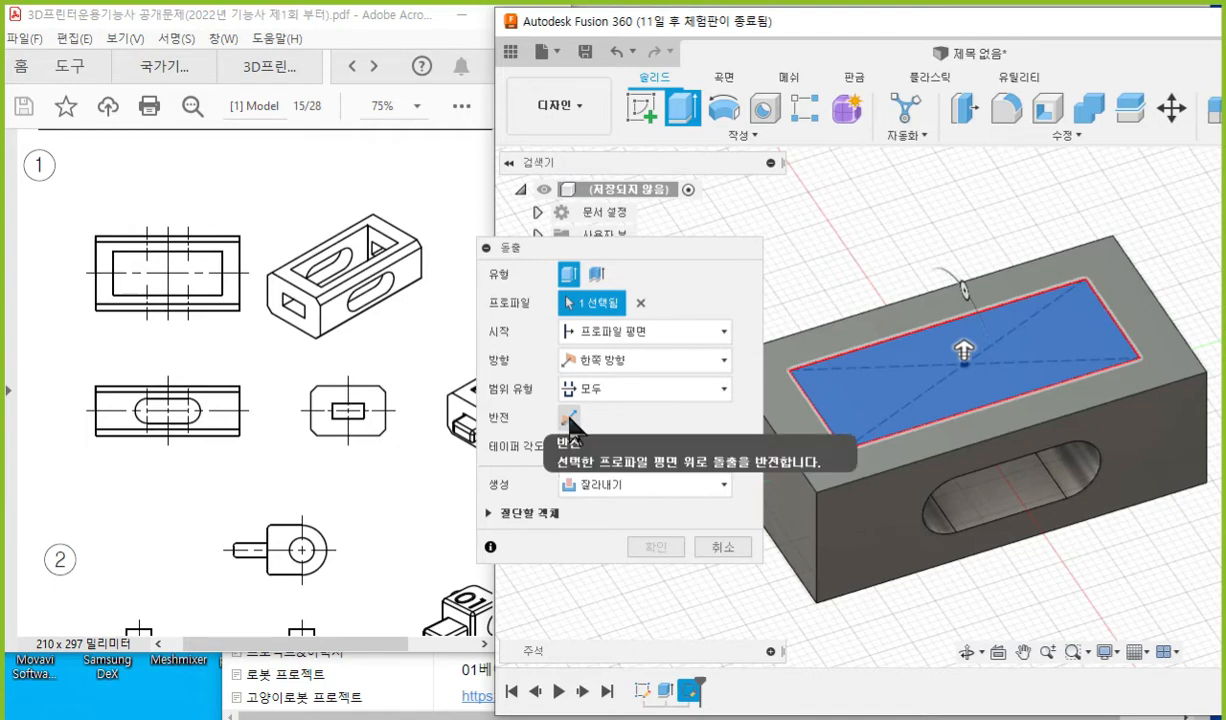
click(569, 418)
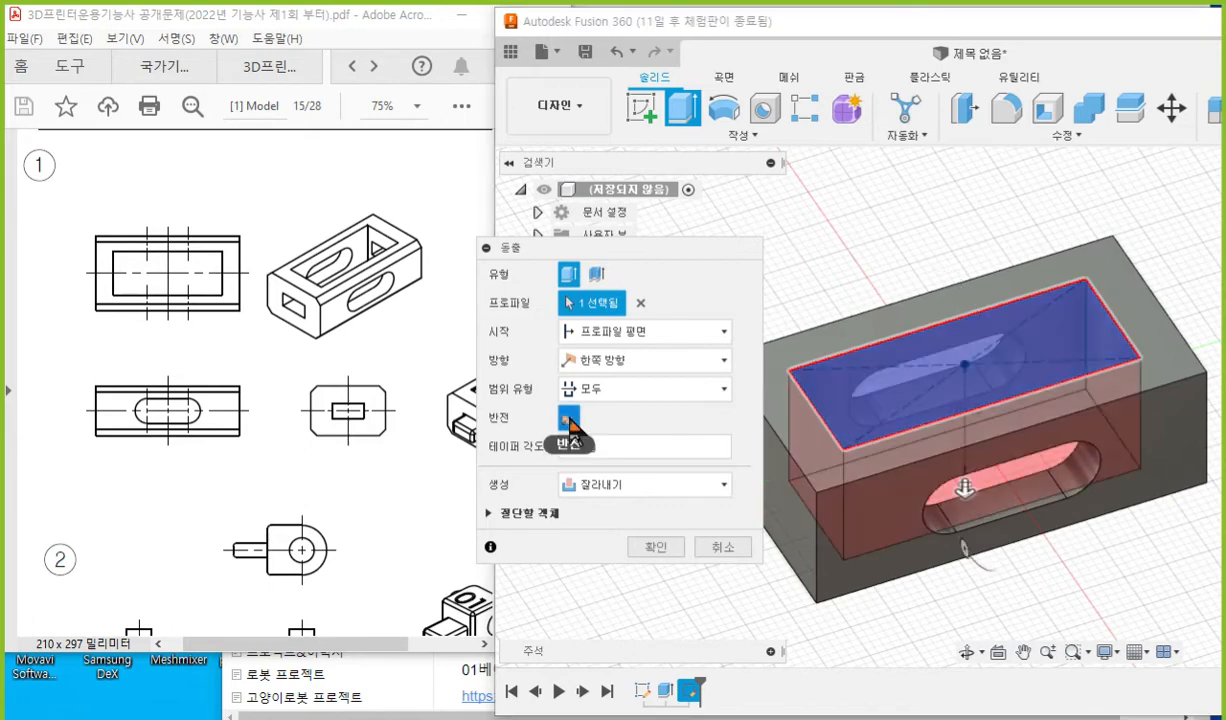
click(569, 419)
click(569, 419)
click(569, 419)
click(569, 419)
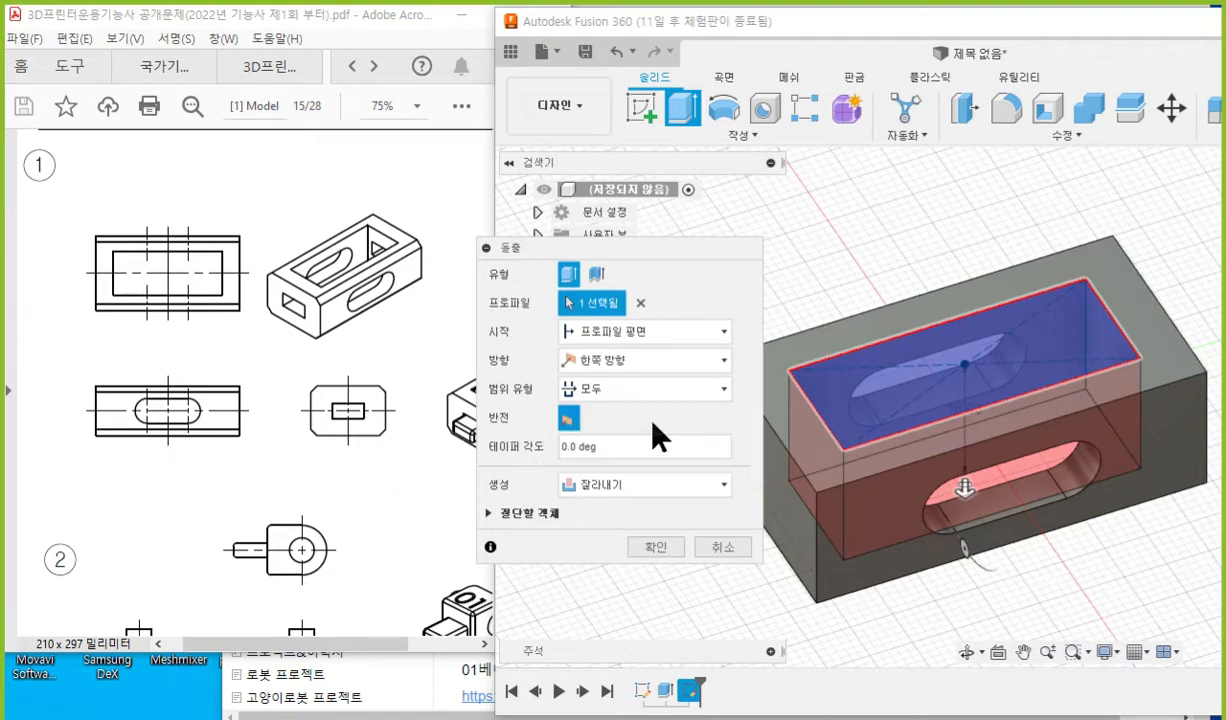
click(656, 547)
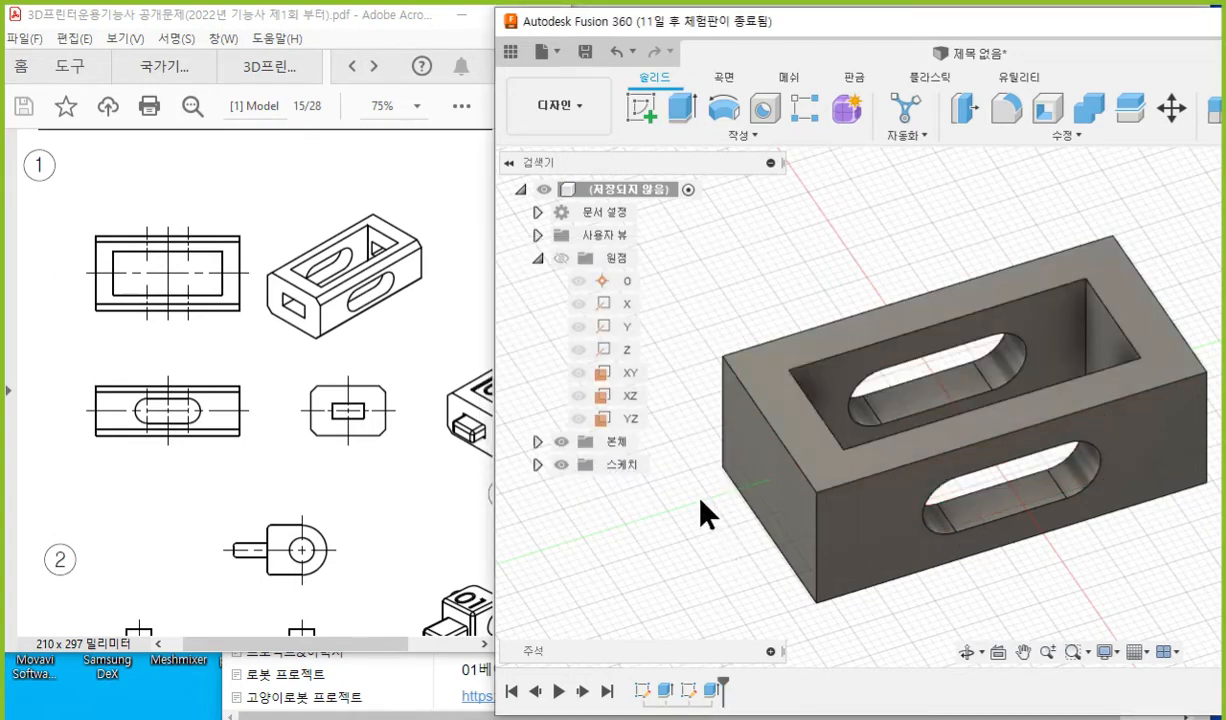
Select the block's end face, link the end view's rectangle to it with a pen arrow, and outline the top view's opening.
click(768, 480)
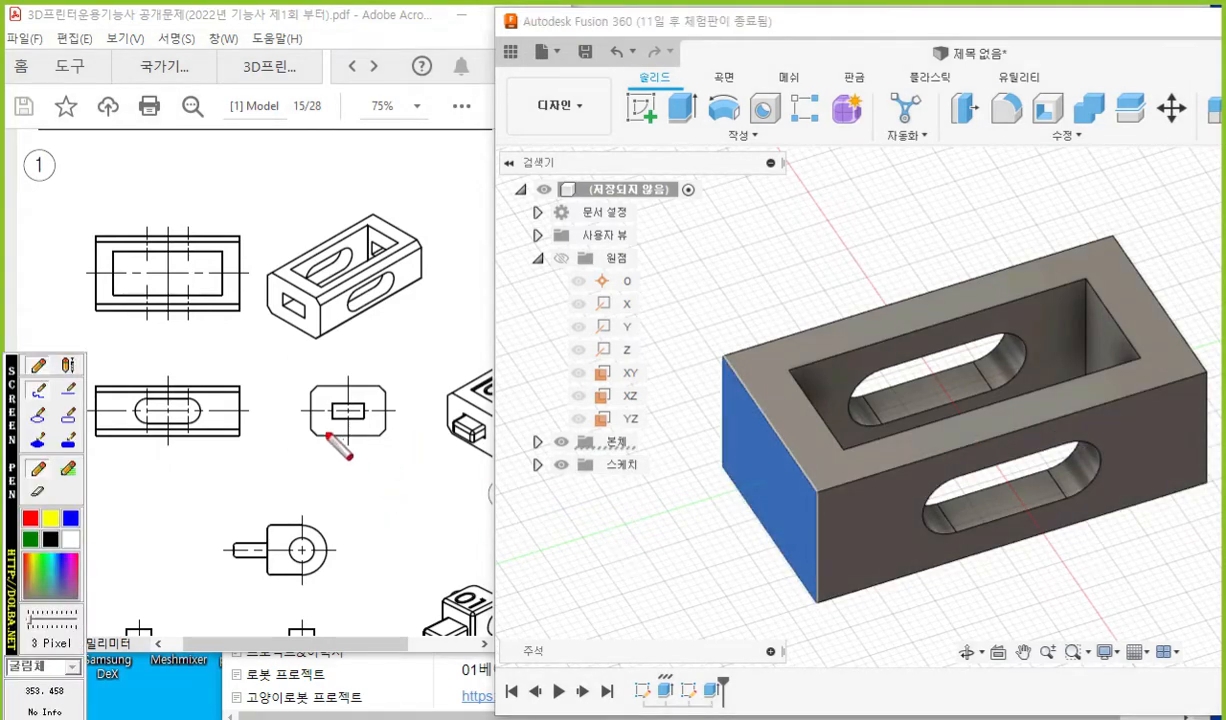
mouse_move(328, 397)
mouse_down()
mouse_move(328, 421)
mouse_move(366, 418)
mouse_move(333, 393)
mouse_move(752, 490)
mouse_up()
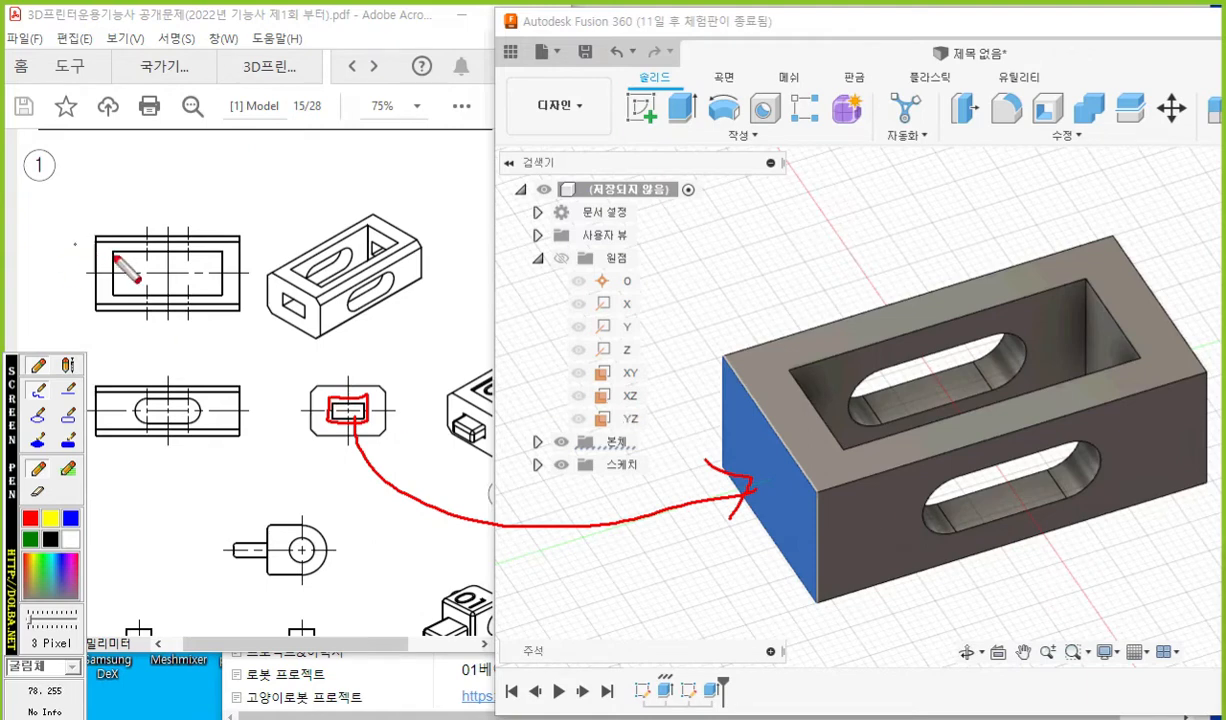
mouse_move(116, 252)
mouse_down()
mouse_move(118, 288)
mouse_move(217, 293)
mouse_move(218, 256)
mouse_move(114, 253)
mouse_up()
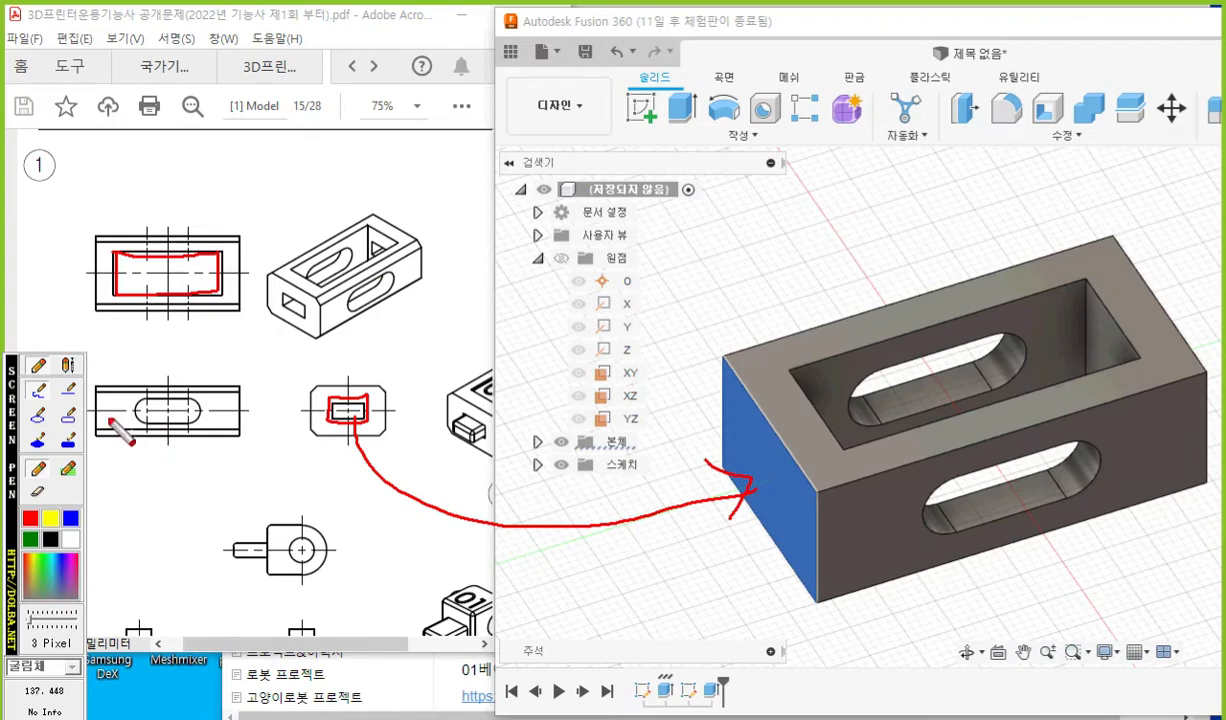
Sketch dashed side and bottom lines for the opening on the front view with the screen pen, and clear the marks.
drag(119, 397, 119, 411)
drag(119, 415, 119, 419)
drag(213, 388, 213, 414)
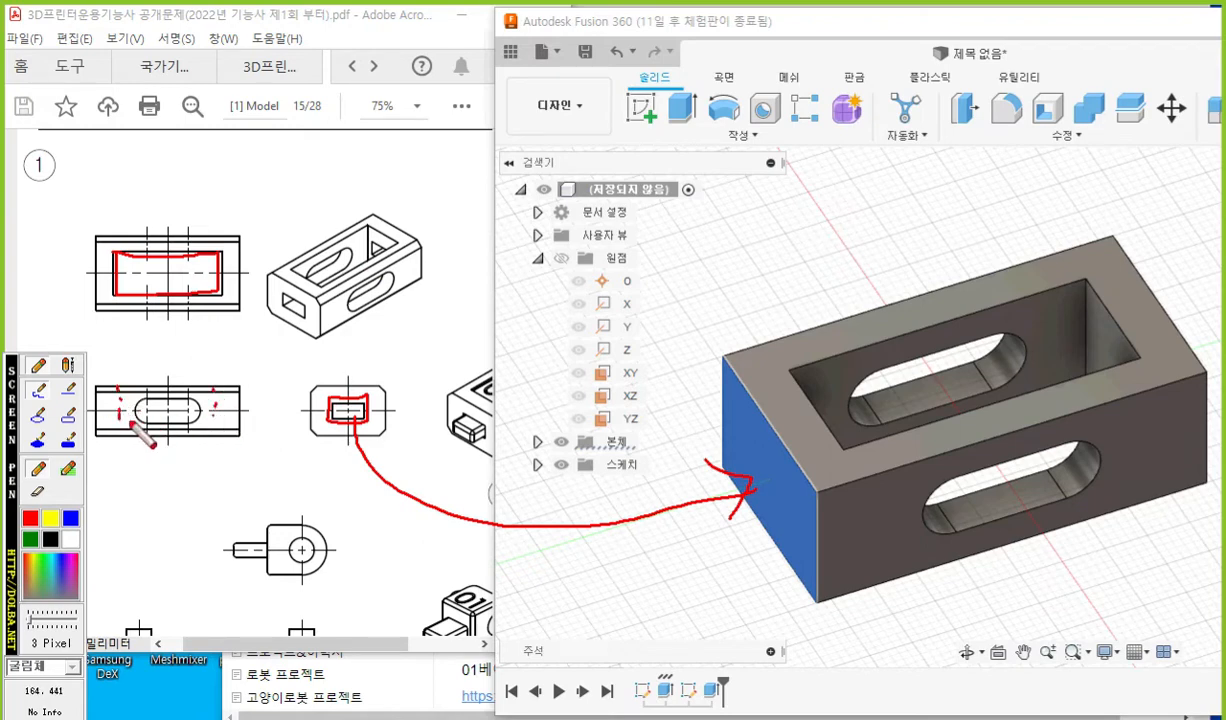
drag(119, 418, 146, 418)
drag(152, 417, 161, 417)
drag(169, 417, 217, 415)
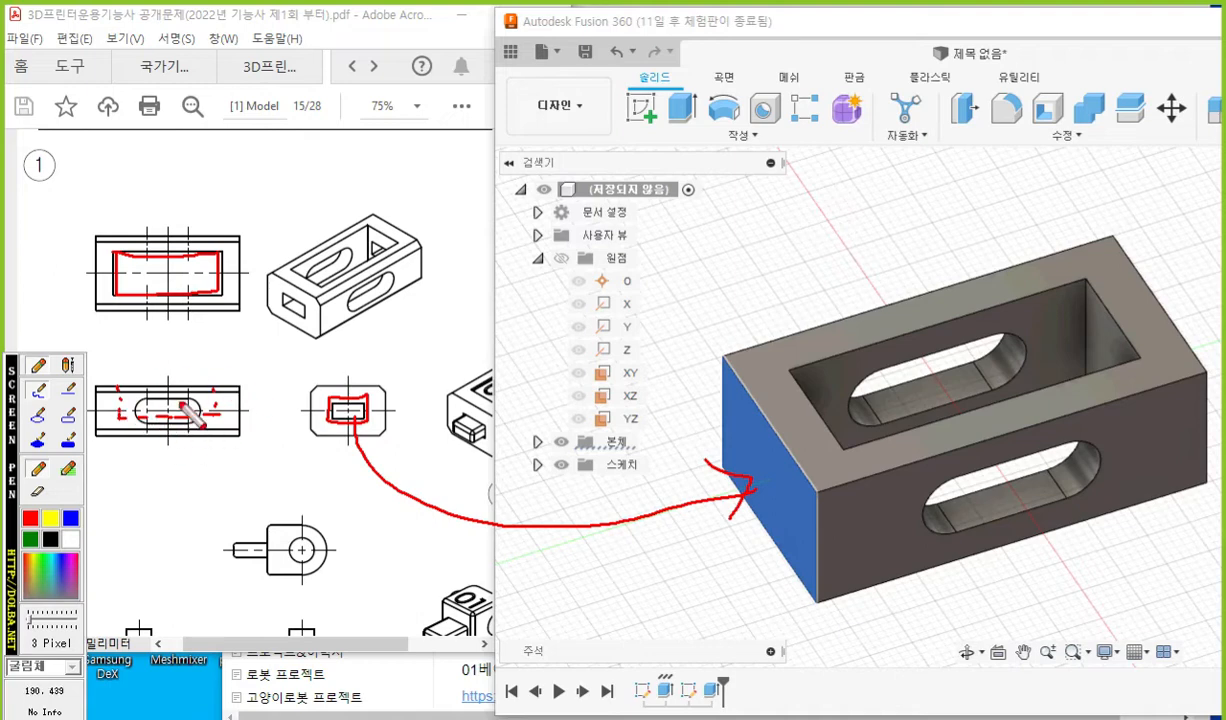
key(Escape)
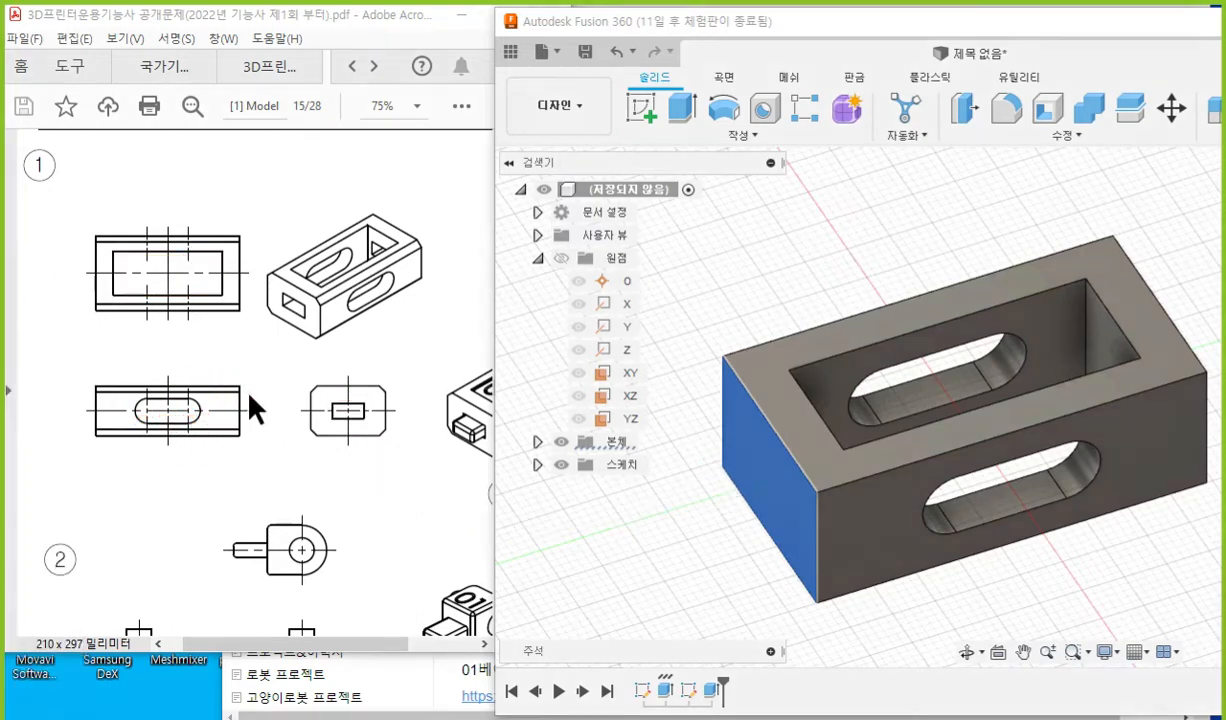
Draw two vertical pen lines from the ends of the top view's opening down through the front view, and clear them.
key(F9)
drag(113, 292, 123, 463)
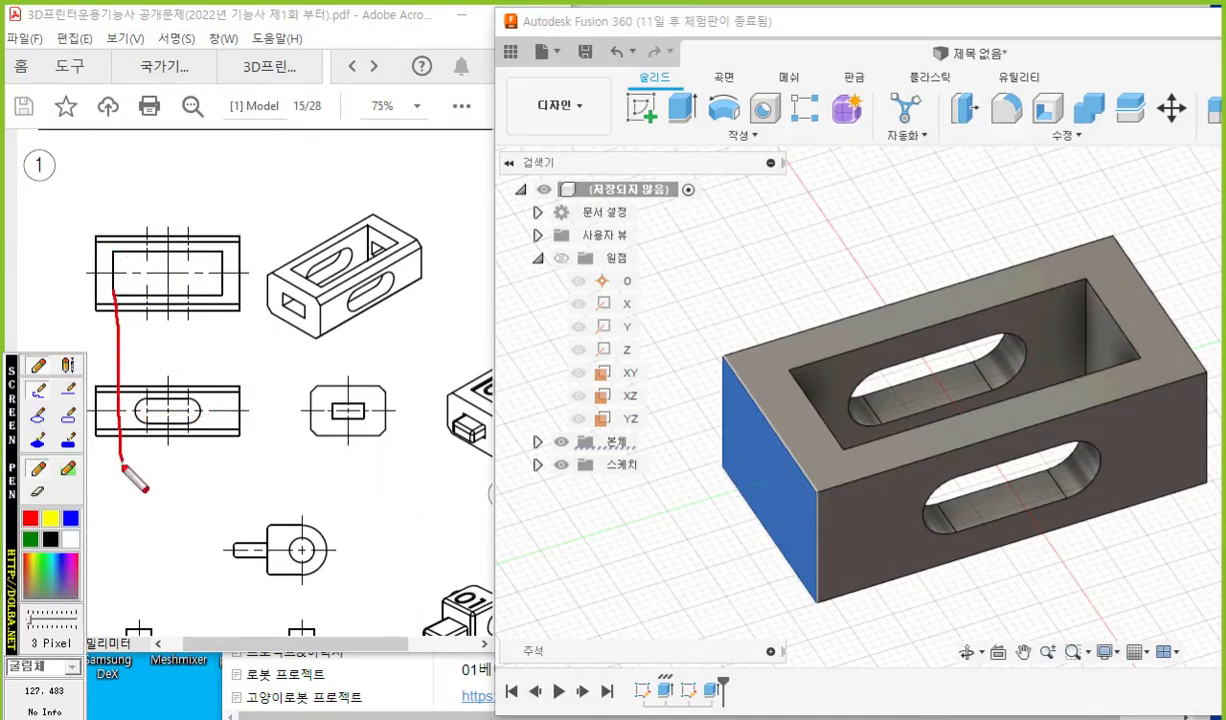
drag(214, 296, 218, 490)
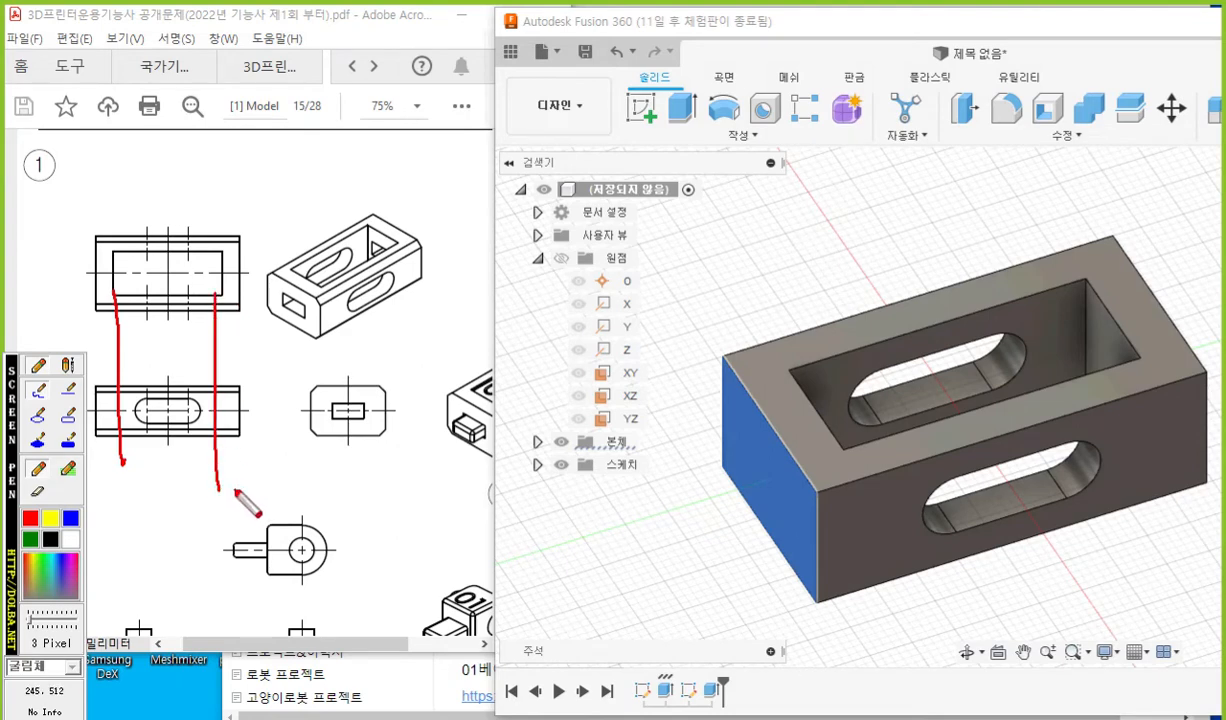
key(Escape)
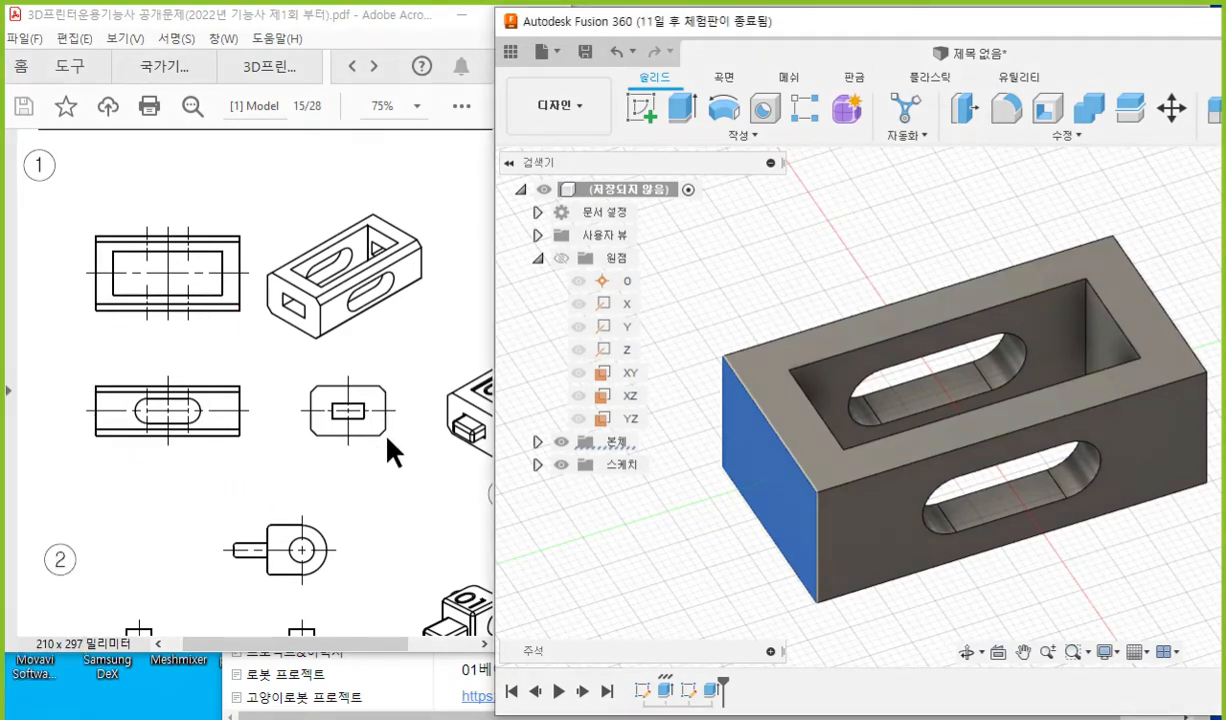
Pen-mark the end-view rectangle, its hidden lines on the front view and an arrow through the isometric view, and clear the marks.
key(F9)
mouse_move(330, 401)
mouse_down()
mouse_move(331, 414)
mouse_move(364, 417)
mouse_move(330, 401)
mouse_up()
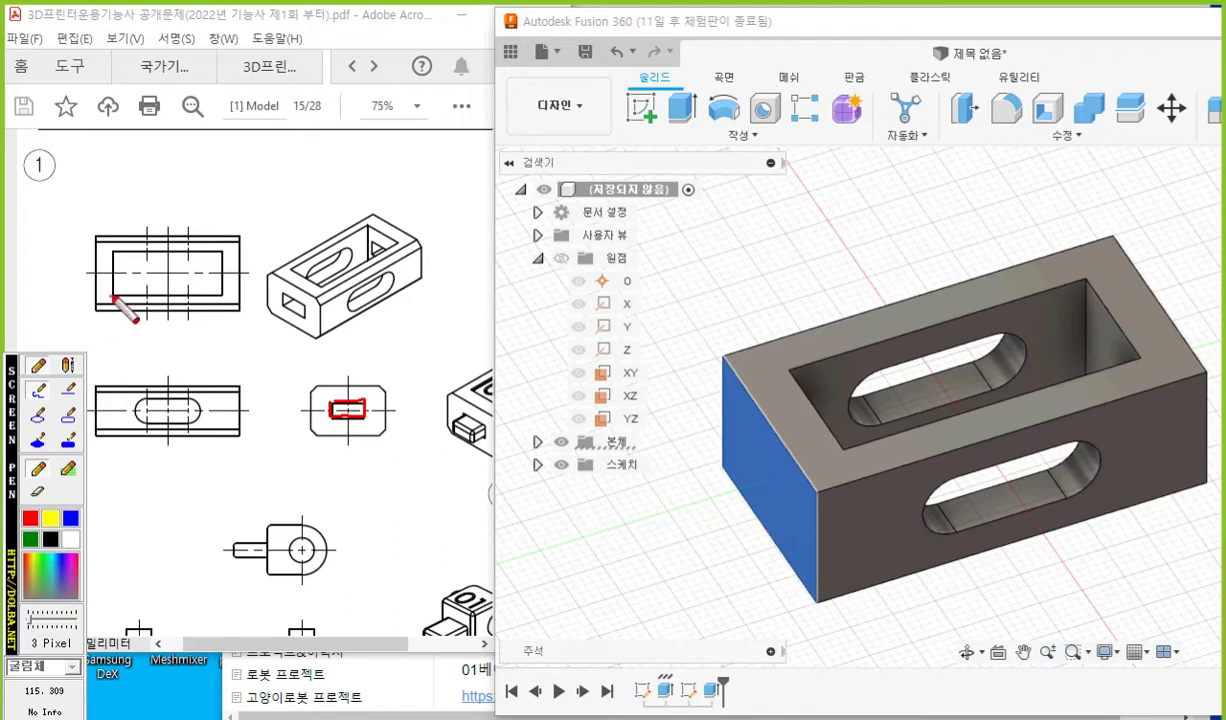
mouse_move(115, 382)
mouse_down()
mouse_move(114, 440)
mouse_move(114, 403)
mouse_move(105, 416)
mouse_up()
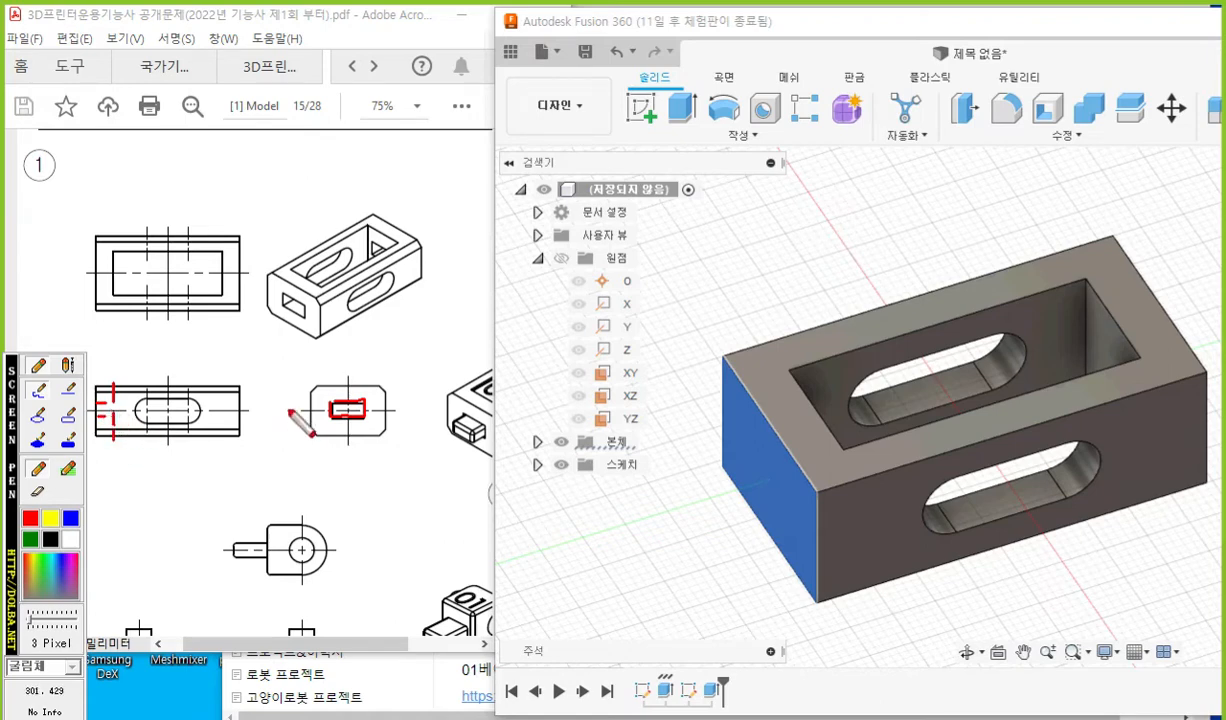
mouse_move(221, 385)
mouse_down()
mouse_move(221, 434)
mouse_move(228, 403)
mouse_move(240, 403)
mouse_move(227, 417)
mouse_move(238, 410)
mouse_up()
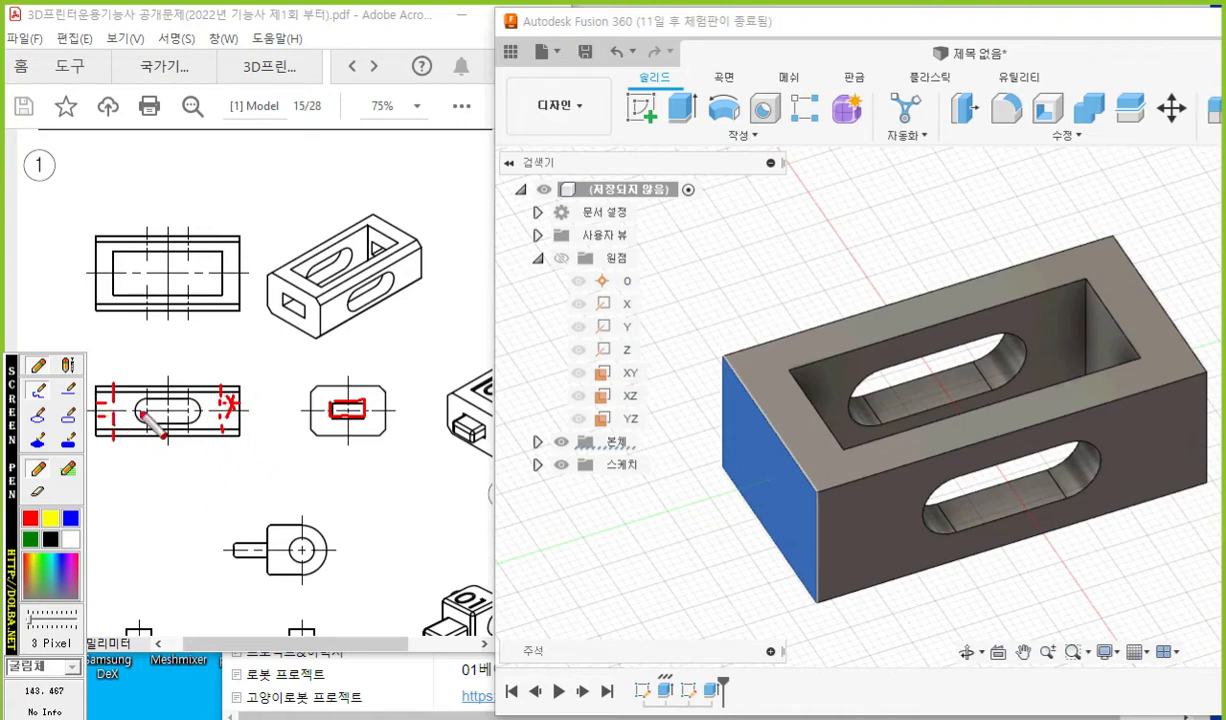
mouse_move(290, 313)
mouse_down()
mouse_move(397, 215)
mouse_move(424, 216)
mouse_move(417, 257)
mouse_up()
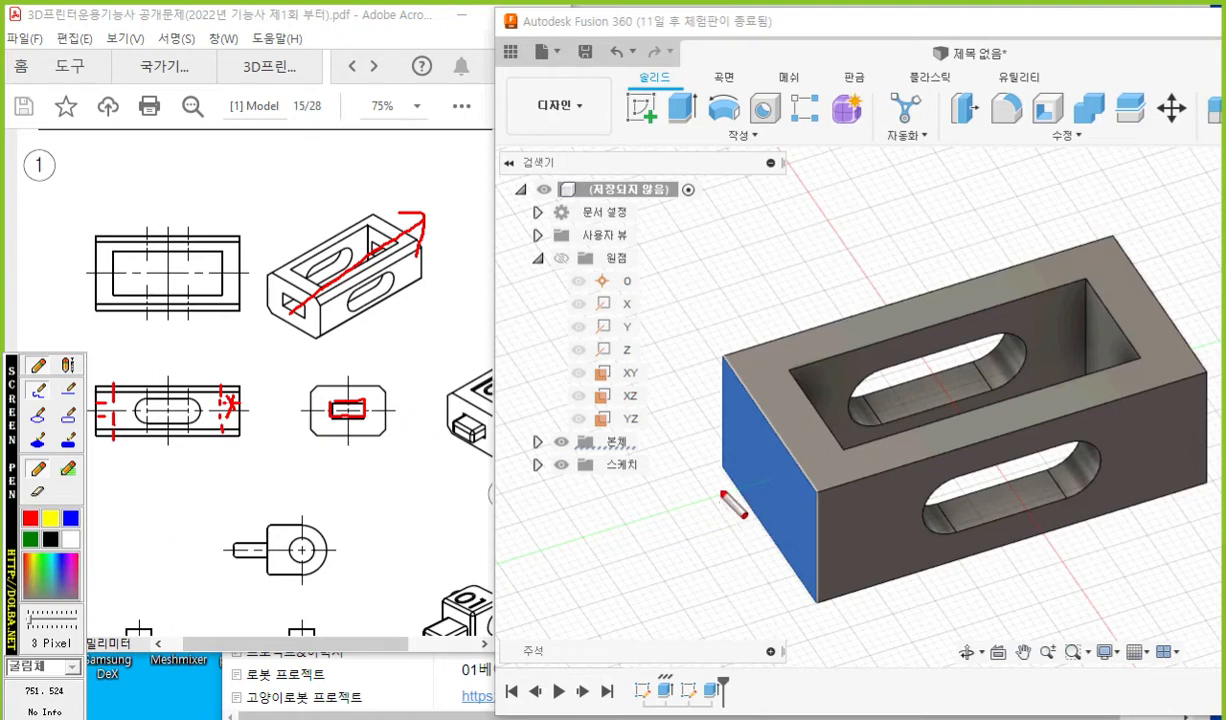
right_click(733, 509)
Create a sketch on the block's end face and anchor a center rectangle at the origin.
right_click(780, 488)
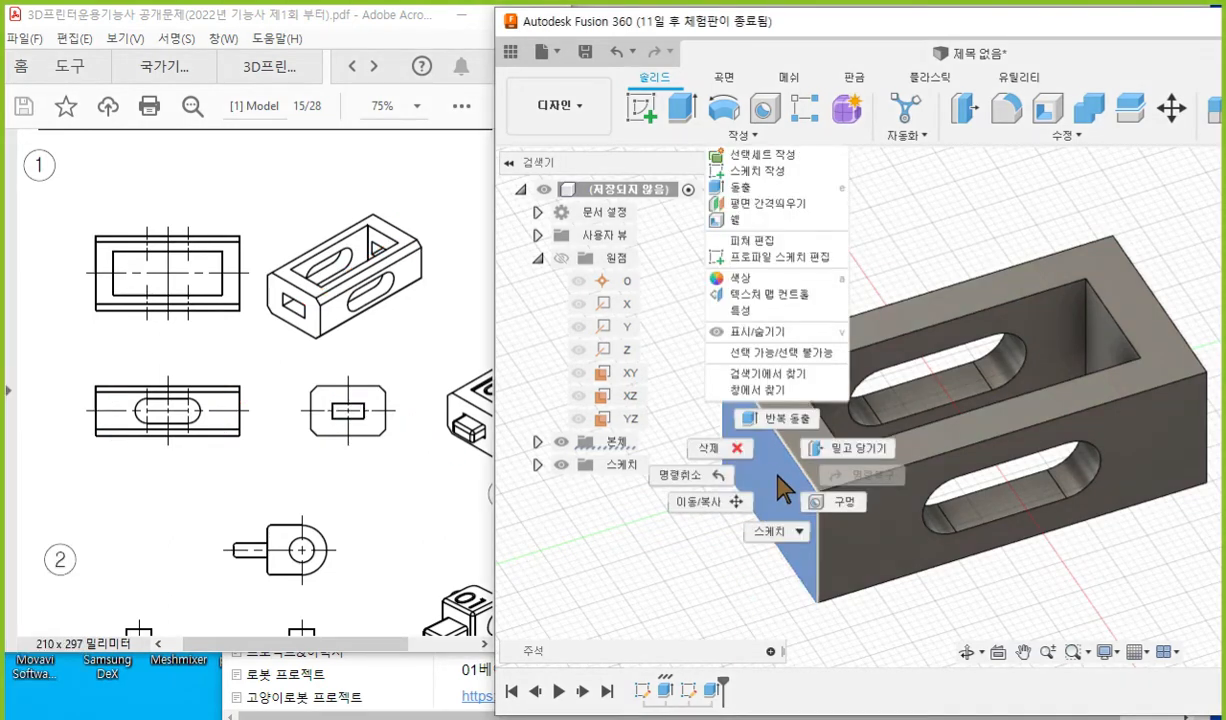
click(765, 178)
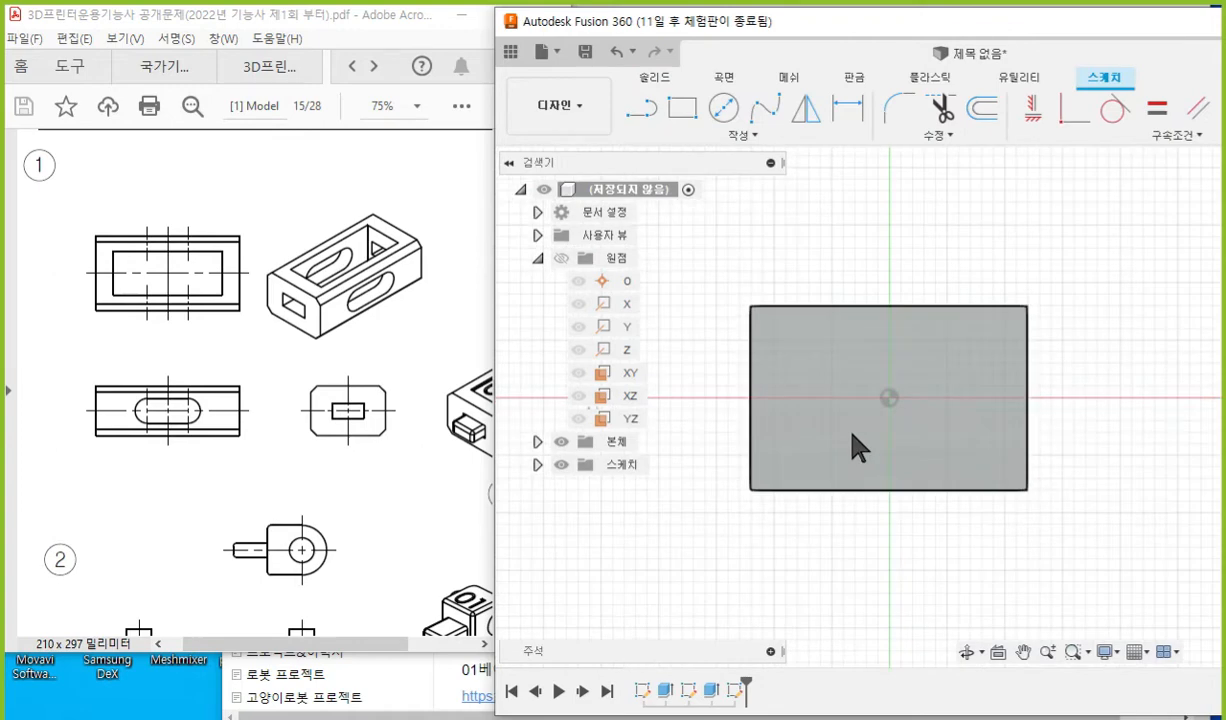
click(720, 136)
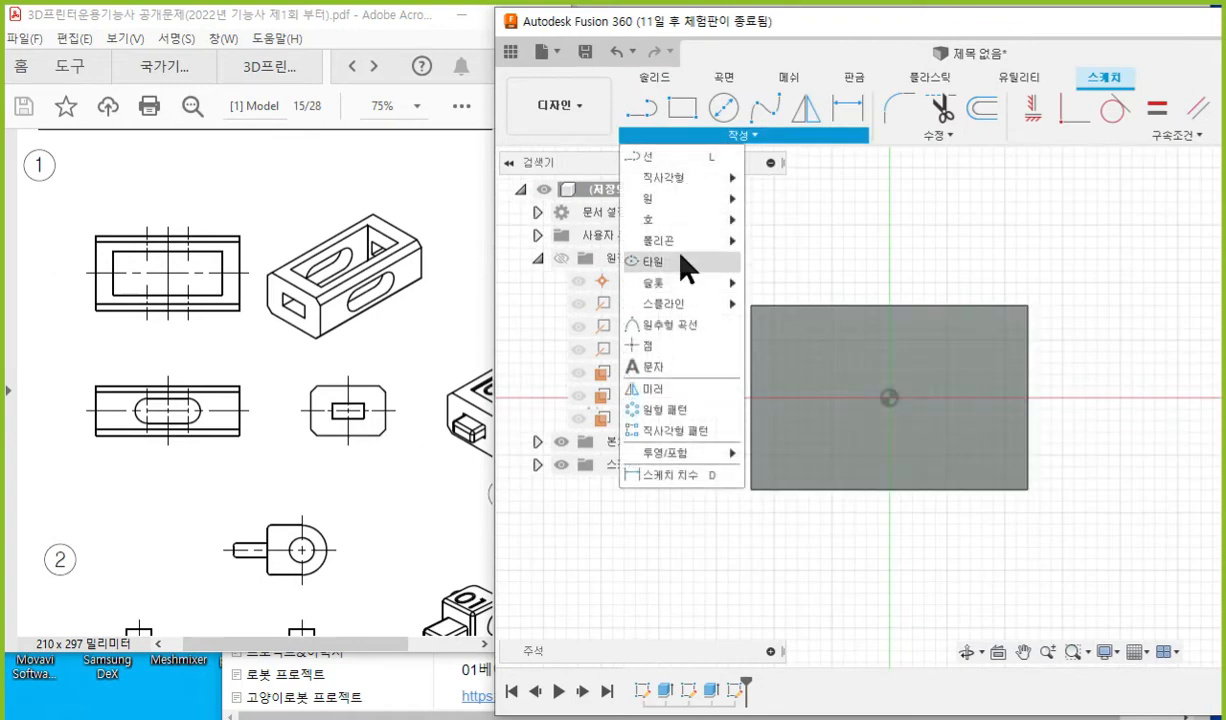
mouse_move(700, 177)
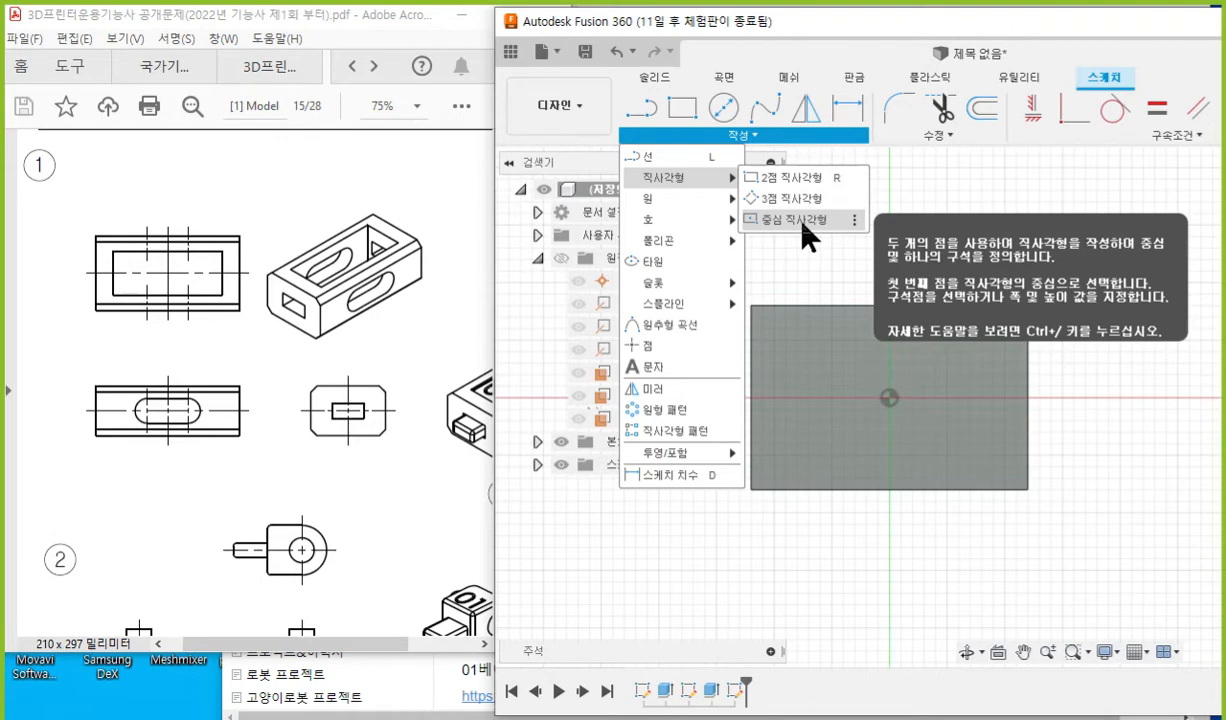
click(803, 226)
click(889, 398)
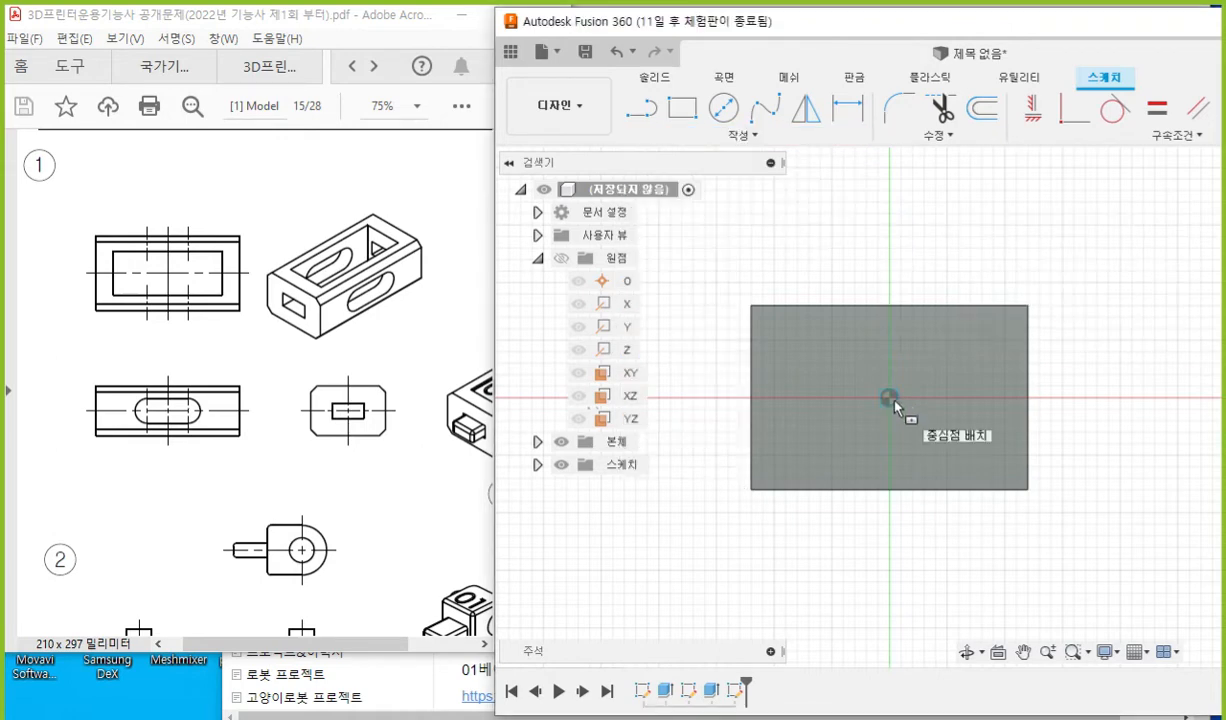
Set the center rectangle to 10 mm wide and 5 mm high and move its dimensions outside the block's outline.
key(Tab)
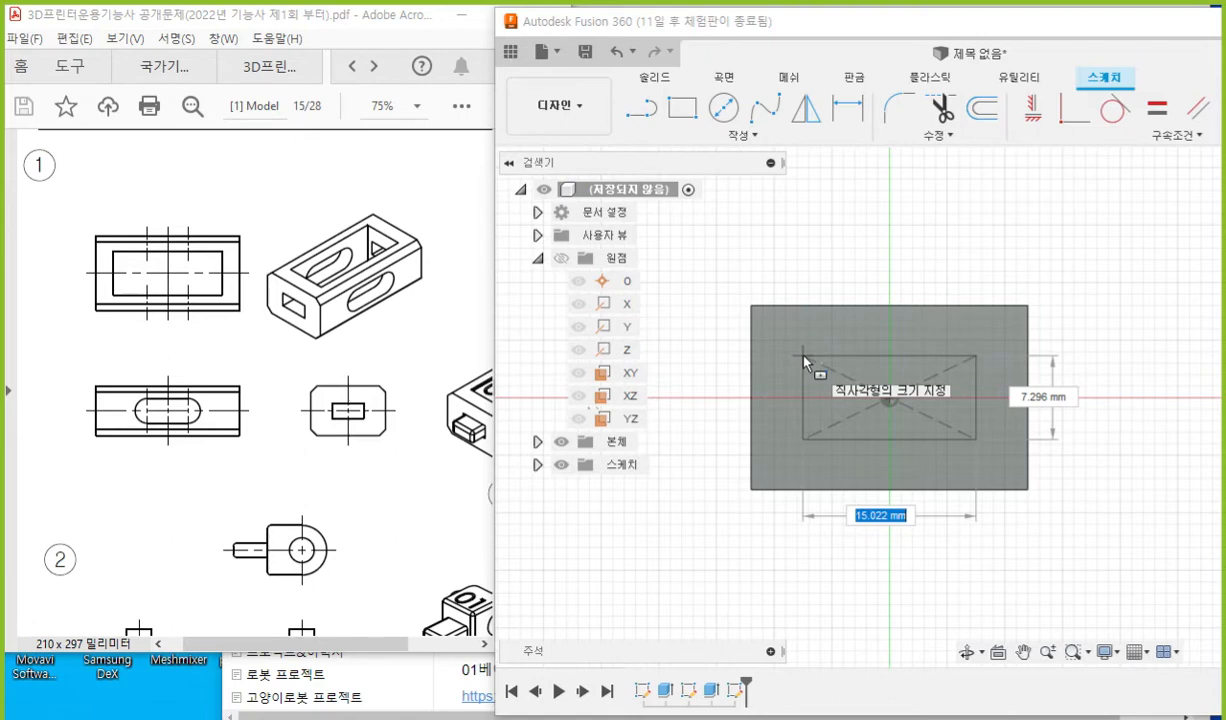
text(10)
key(Tab)
text(5)
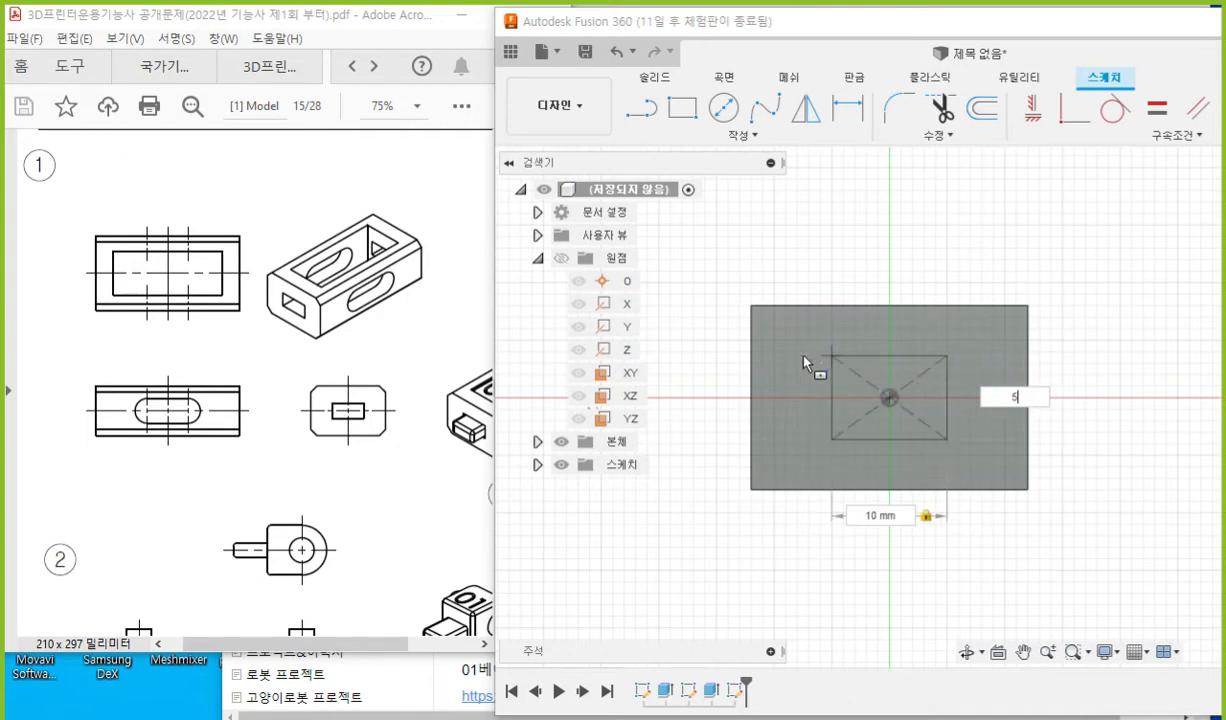
key(Return)
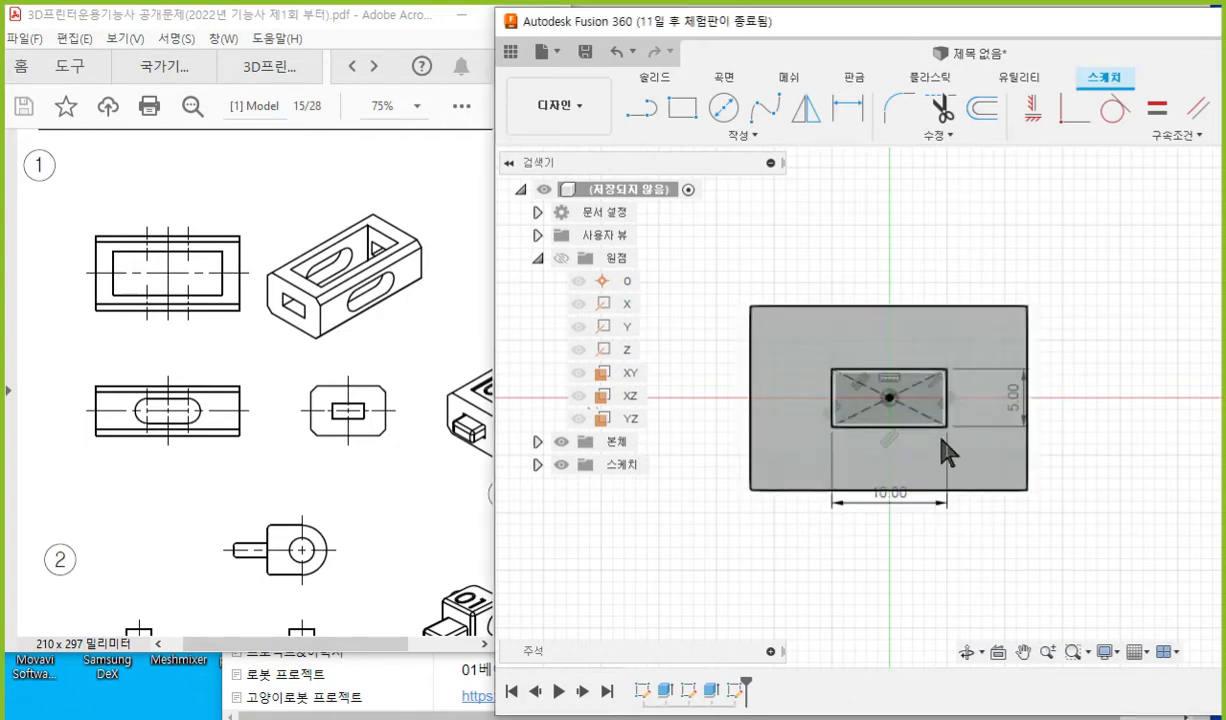
drag(840, 495, 877, 282)
drag(1013, 396, 1047, 395)
Start an Extrude of the 10 x 5 mm rectangle as a cut with the extent type set to All.
scroll(944, 438, up, 3)
click(922, 402)
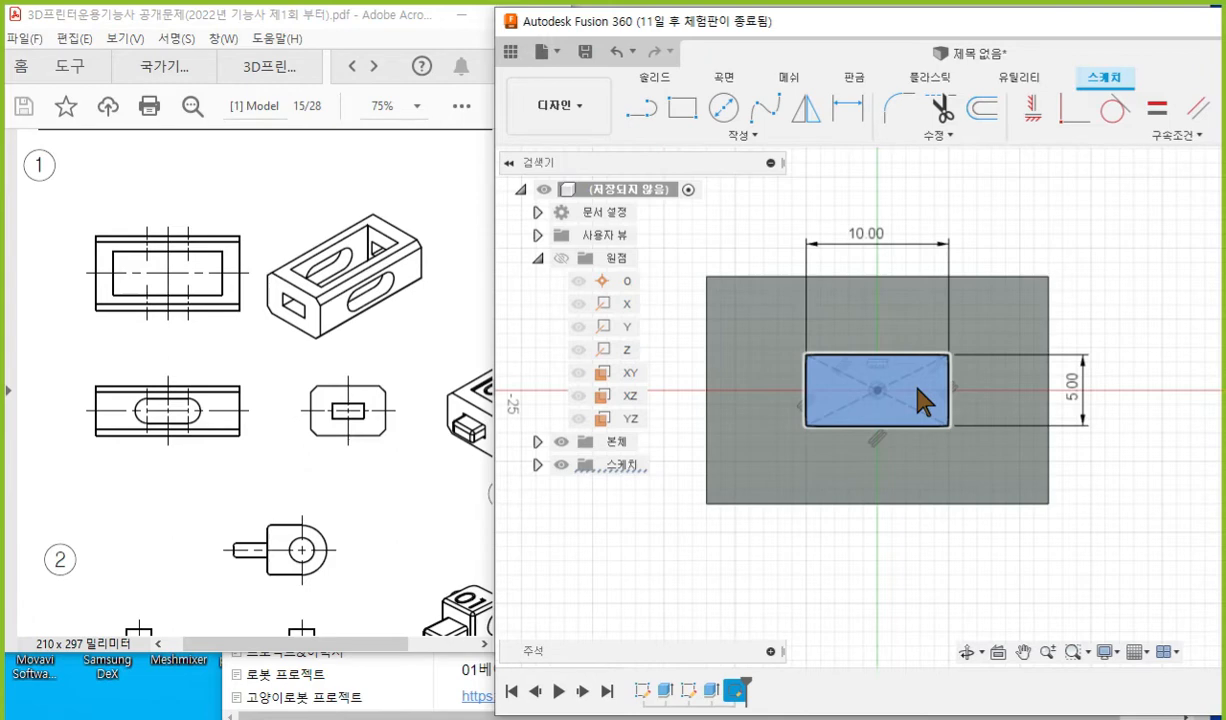
right_click(922, 402)
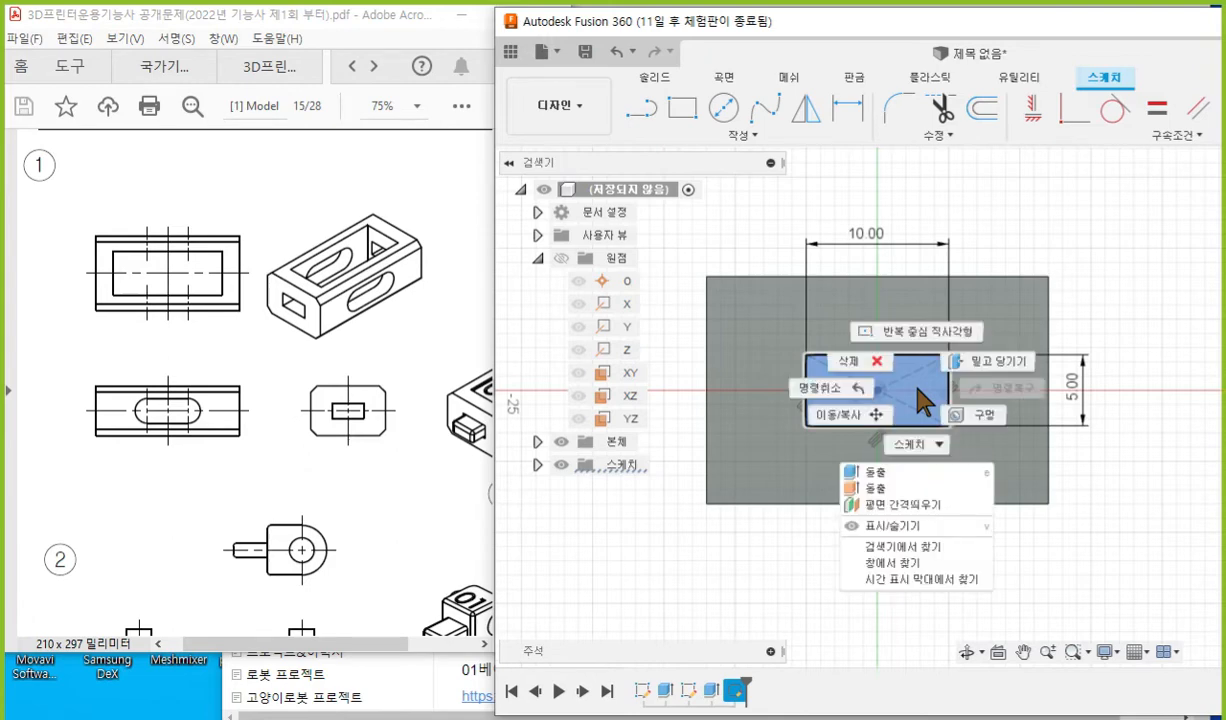
click(908, 474)
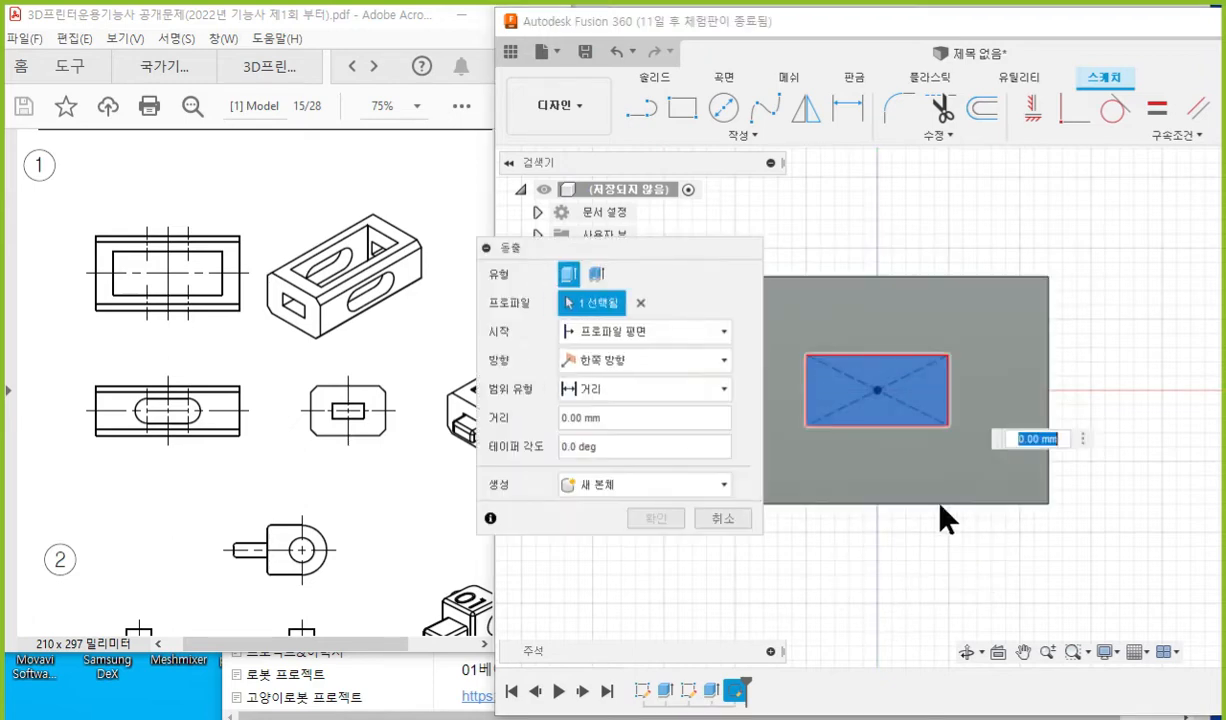
shift+middle_drag(972, 517, 917, 560)
scroll(920, 510, down, 2)
shift+middle_drag(925, 487, 820, 445)
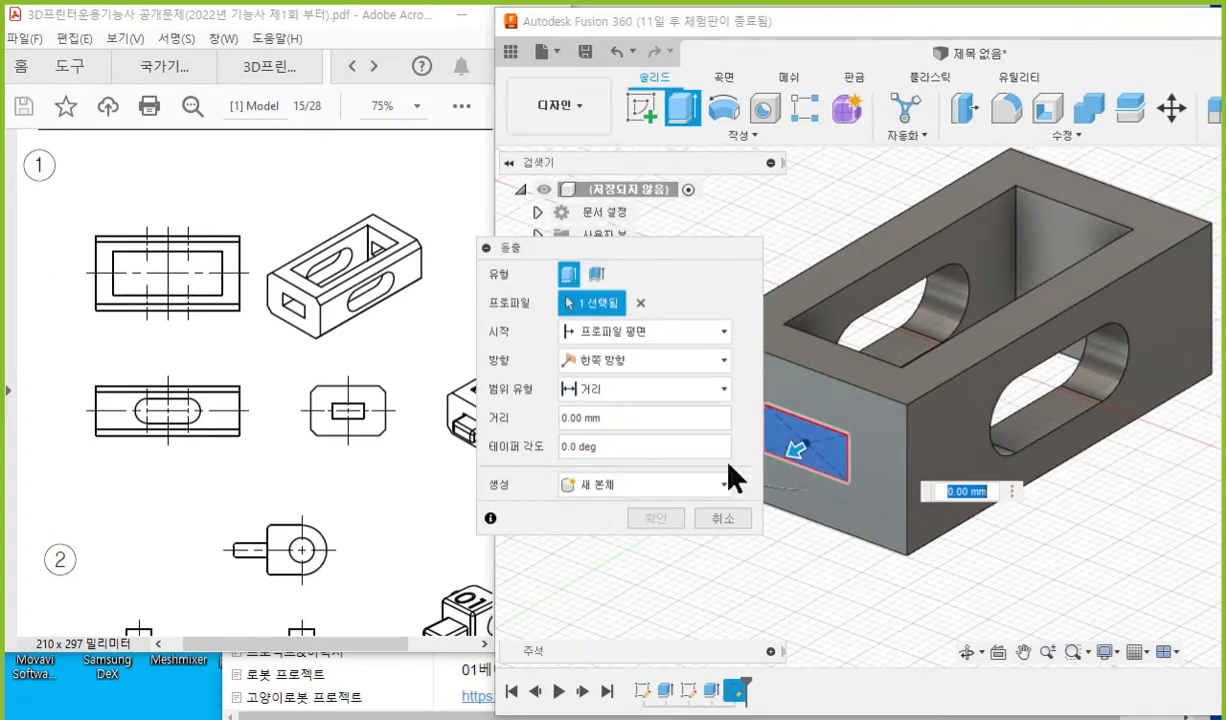
click(630, 485)
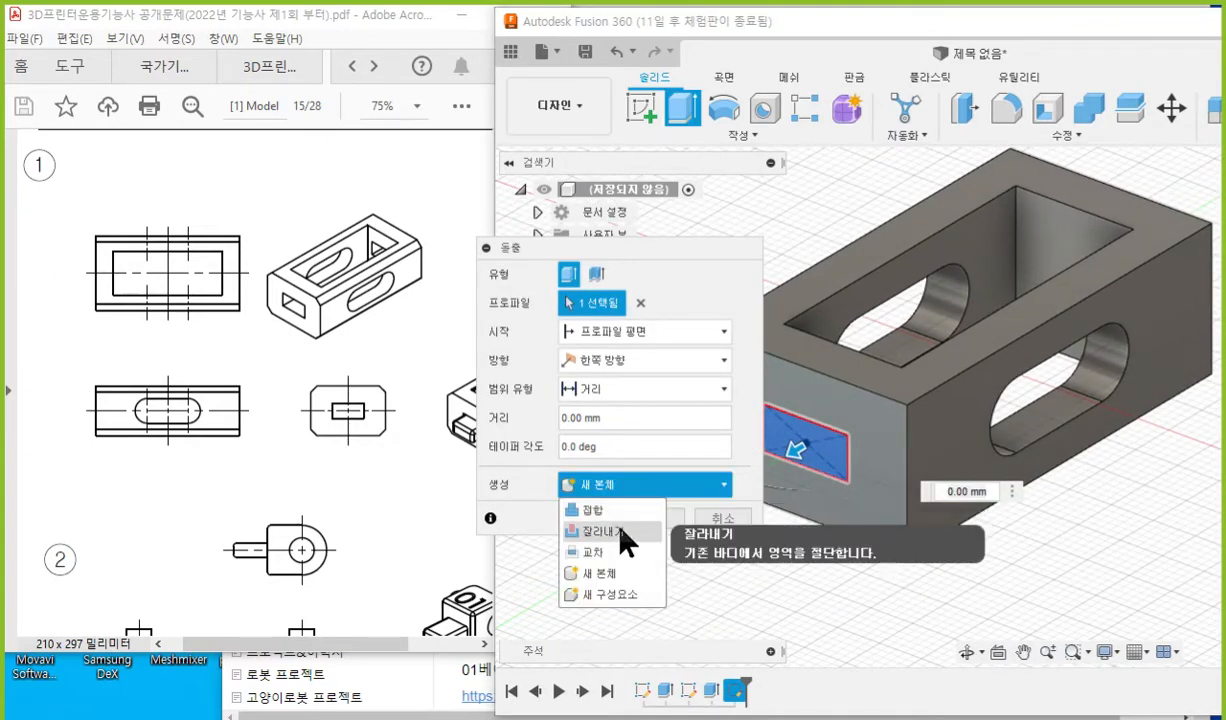
click(621, 531)
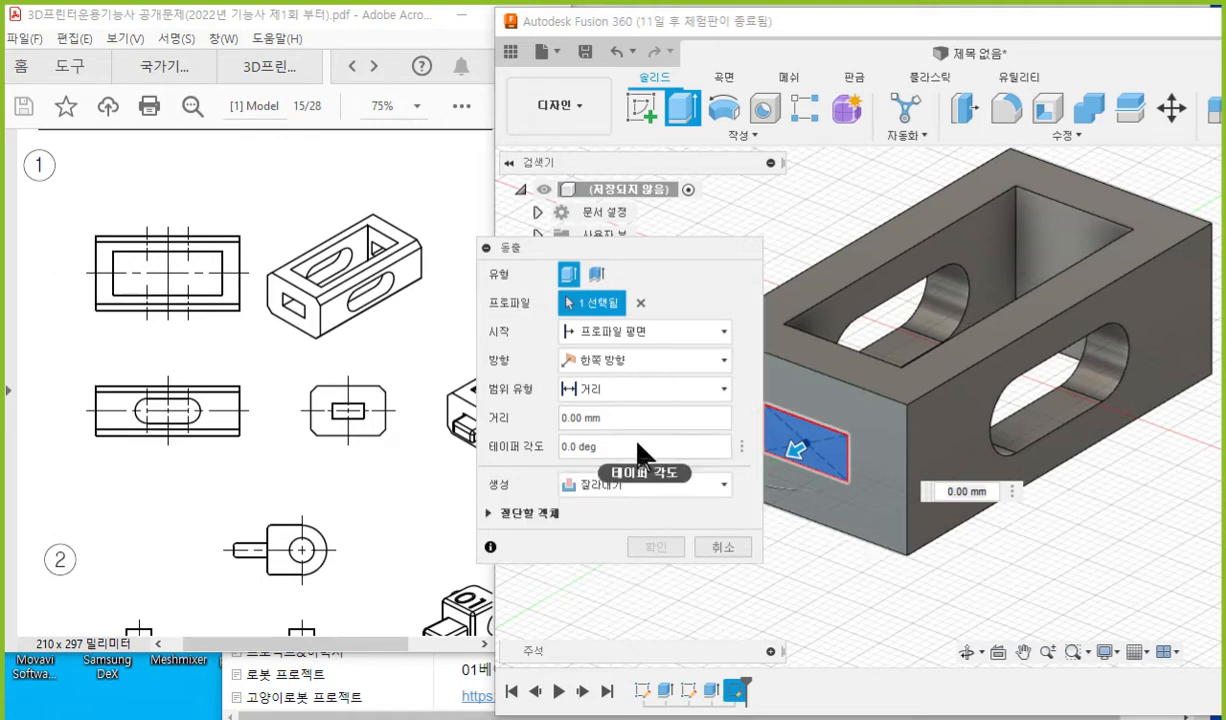
click(655, 390)
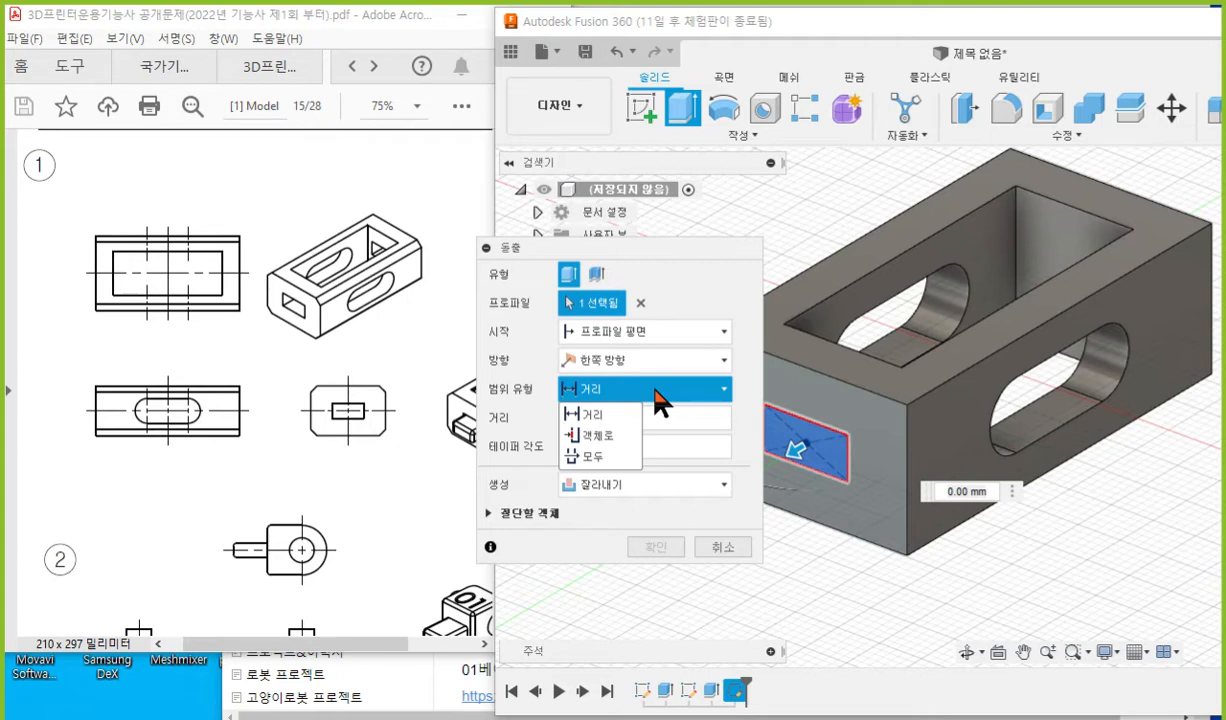
click(633, 461)
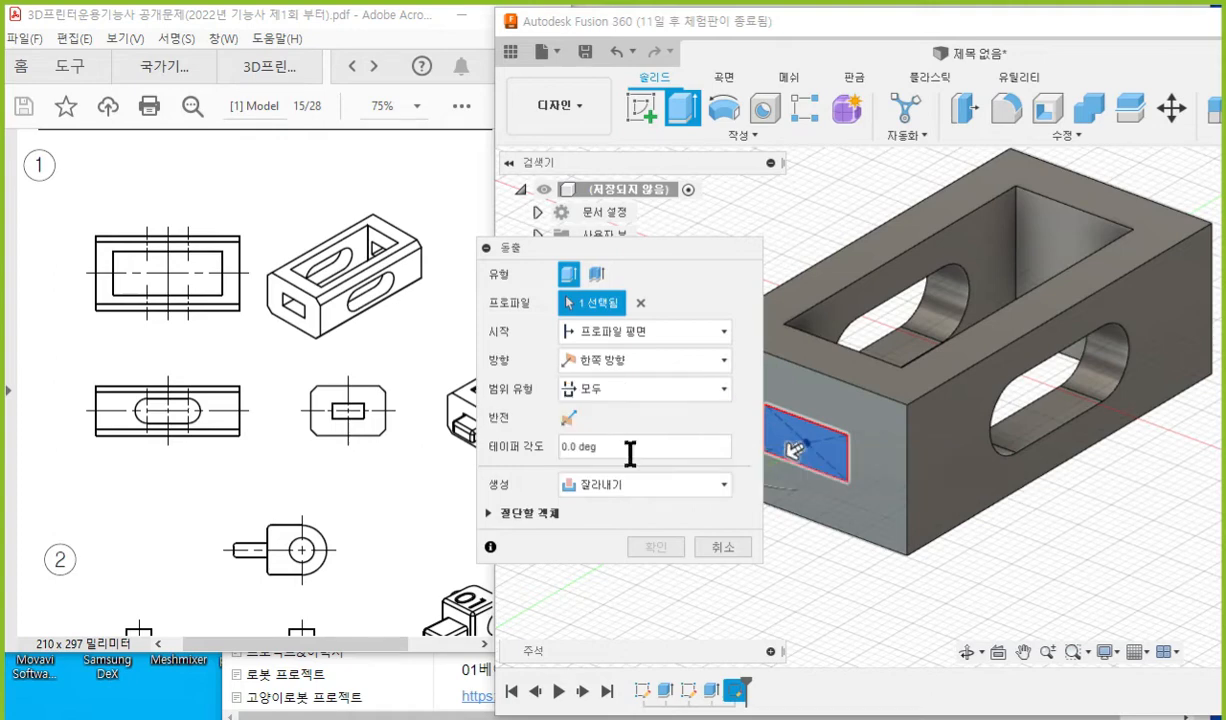
Flip the cut's direction into the block and complete the small rectangular hole through both end walls.
click(569, 419)
click(569, 419)
click(569, 419)
click(569, 419)
click(569, 419)
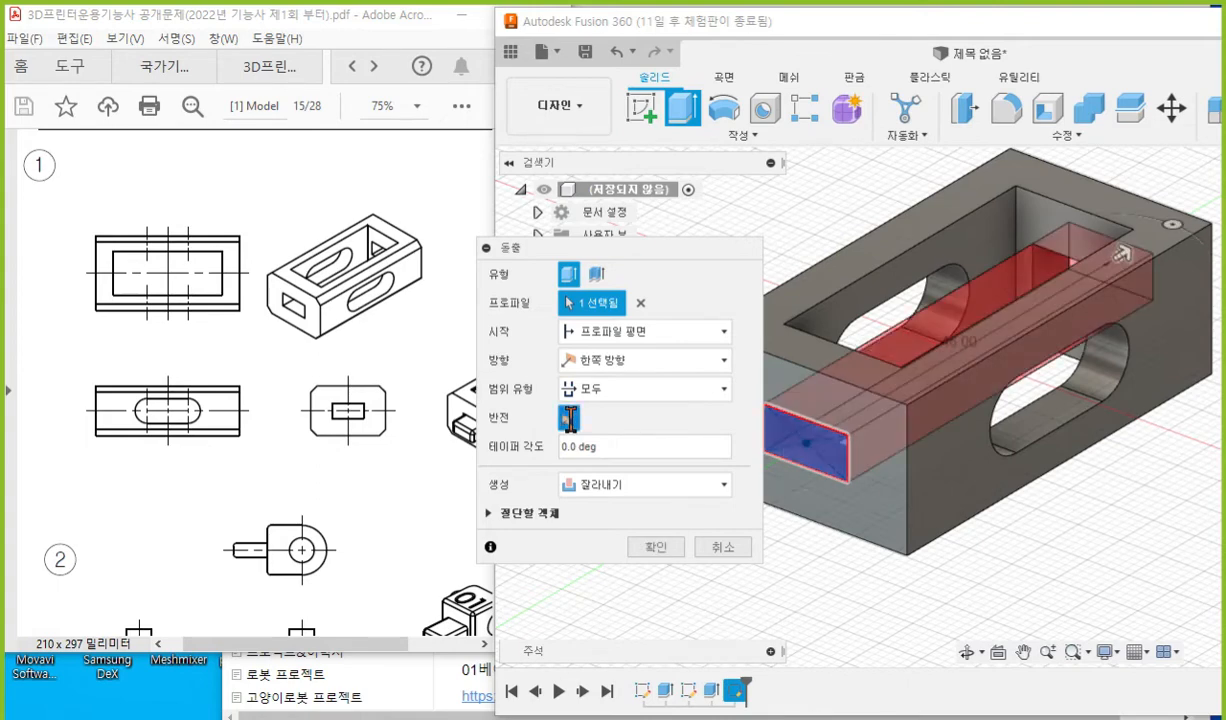
click(570, 419)
click(570, 419)
click(569, 419)
click(569, 419)
click(569, 419)
click(570, 419)
click(656, 547)
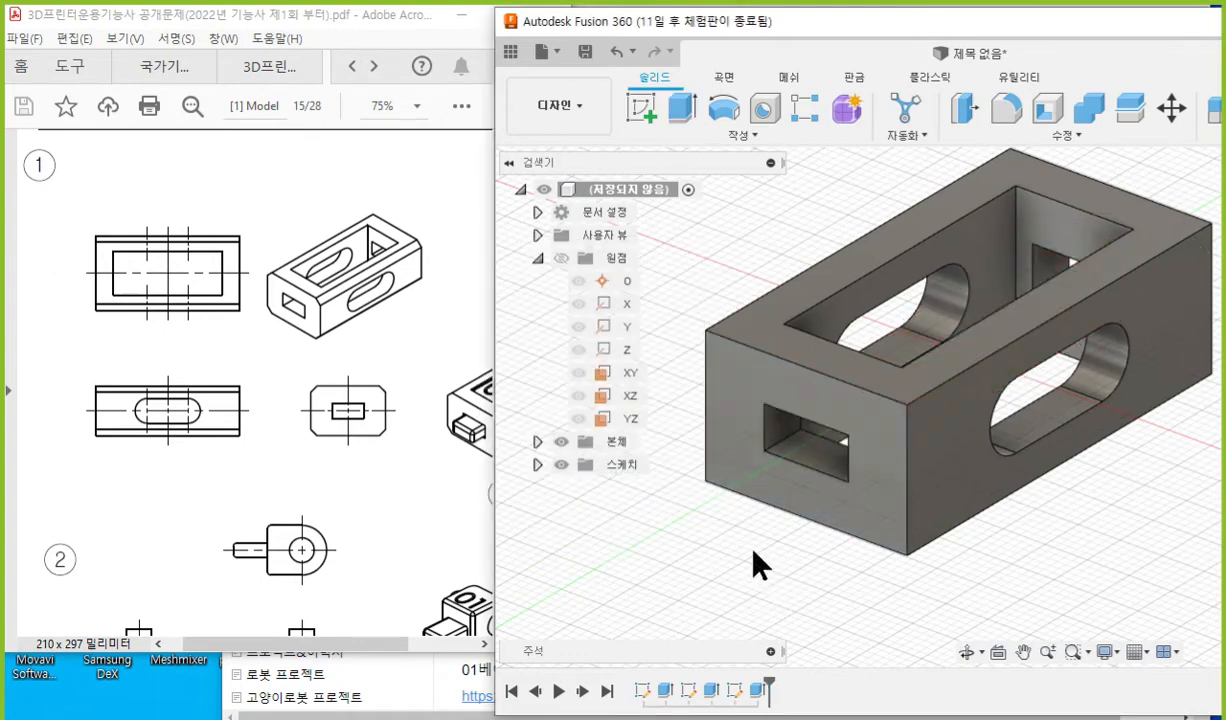
Shift the PDF drawing sideways and mark the isometric view's corner and the model's long outer edges with the screen pen.
drag(353, 643, 375, 643)
key(F12)
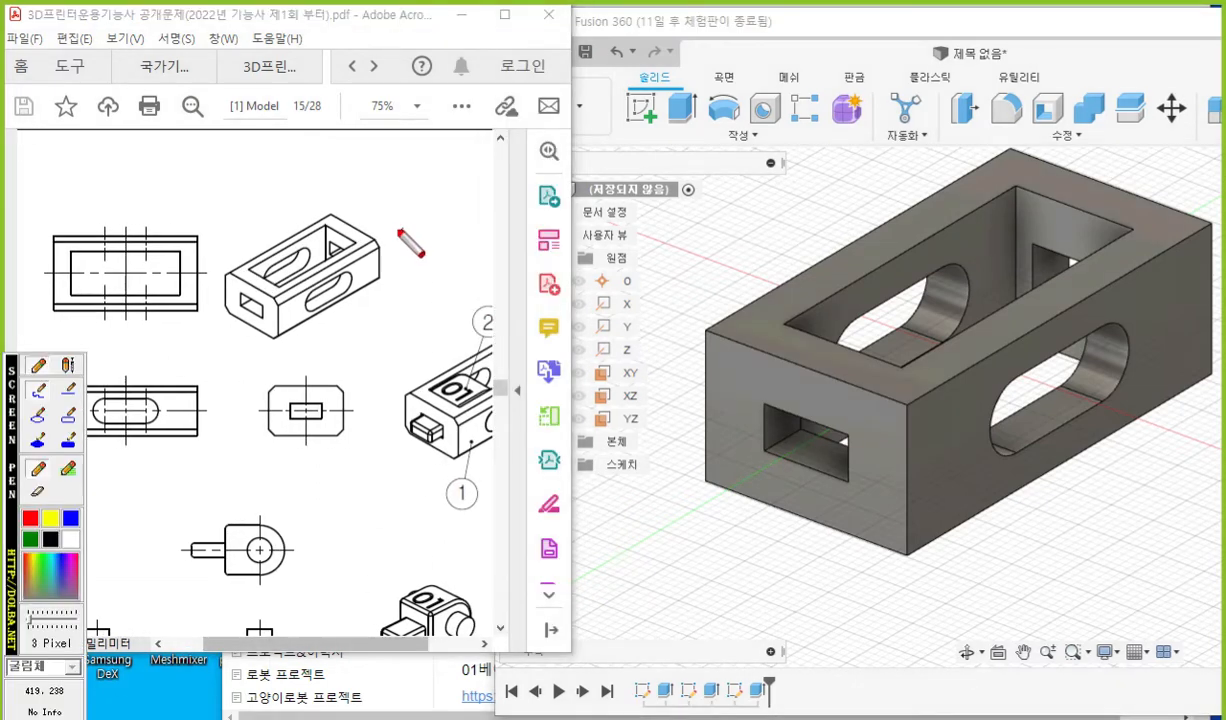
drag(379, 244, 405, 238)
drag(900, 402, 1087, 290)
drag(925, 556, 1117, 442)
drag(706, 325, 858, 237)
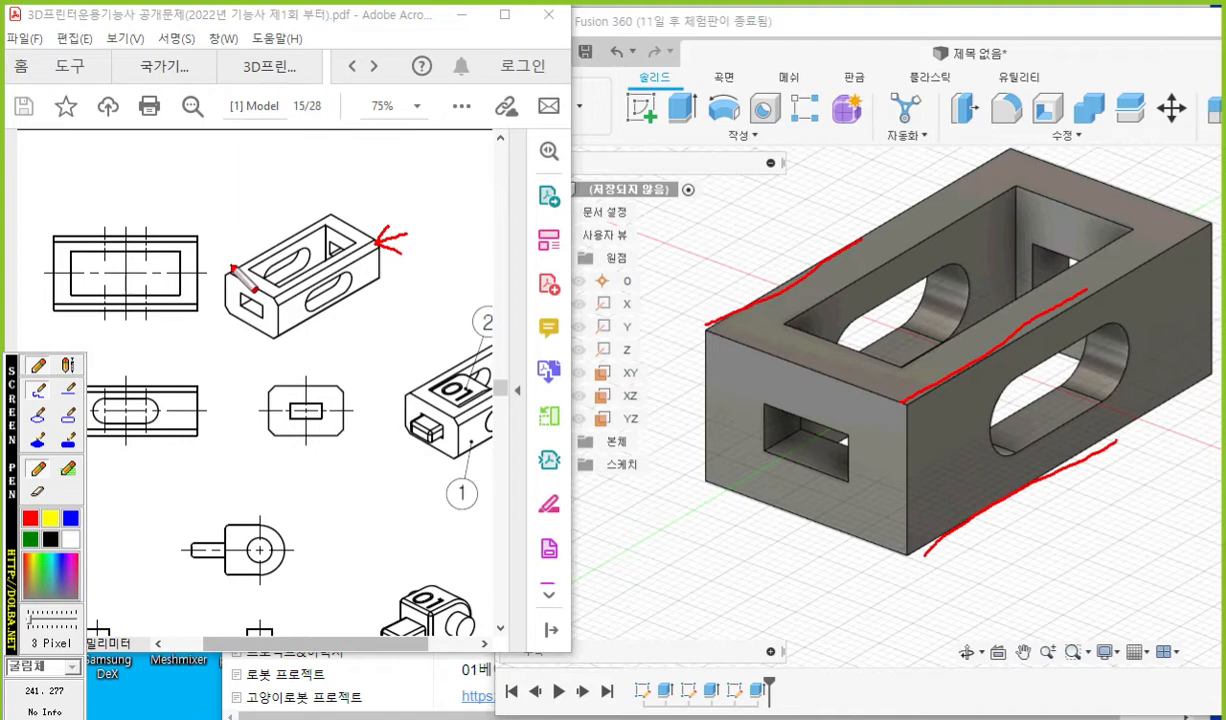
Mark the chamfered corners of the end view with the screen pen and write C1 beside them.
mouse_move(290, 418)
mouse_down()
mouse_move(270, 386)
mouse_move(349, 393)
mouse_move(336, 440)
mouse_up()
drag(262, 421, 276, 437)
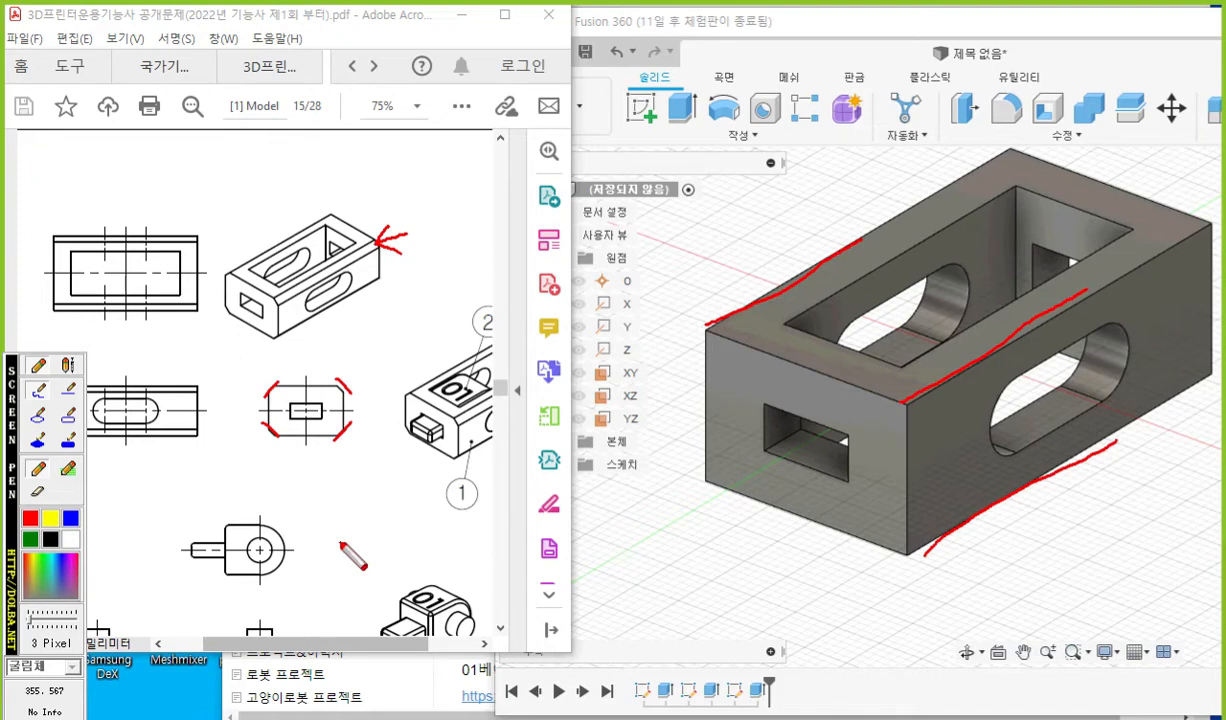
mouse_move(377, 352)
mouse_down()
mouse_move(370, 372)
mouse_move(410, 373)
mouse_up()
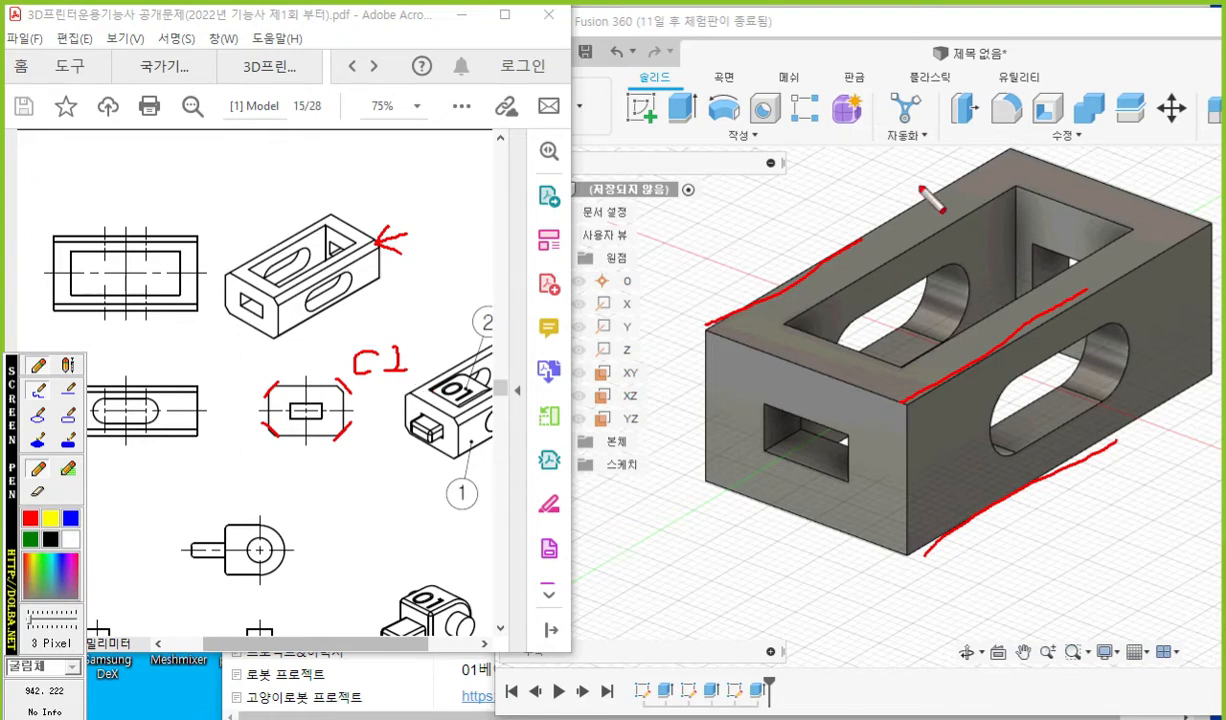
key(Escape)
click(1068, 134)
click(1068, 135)
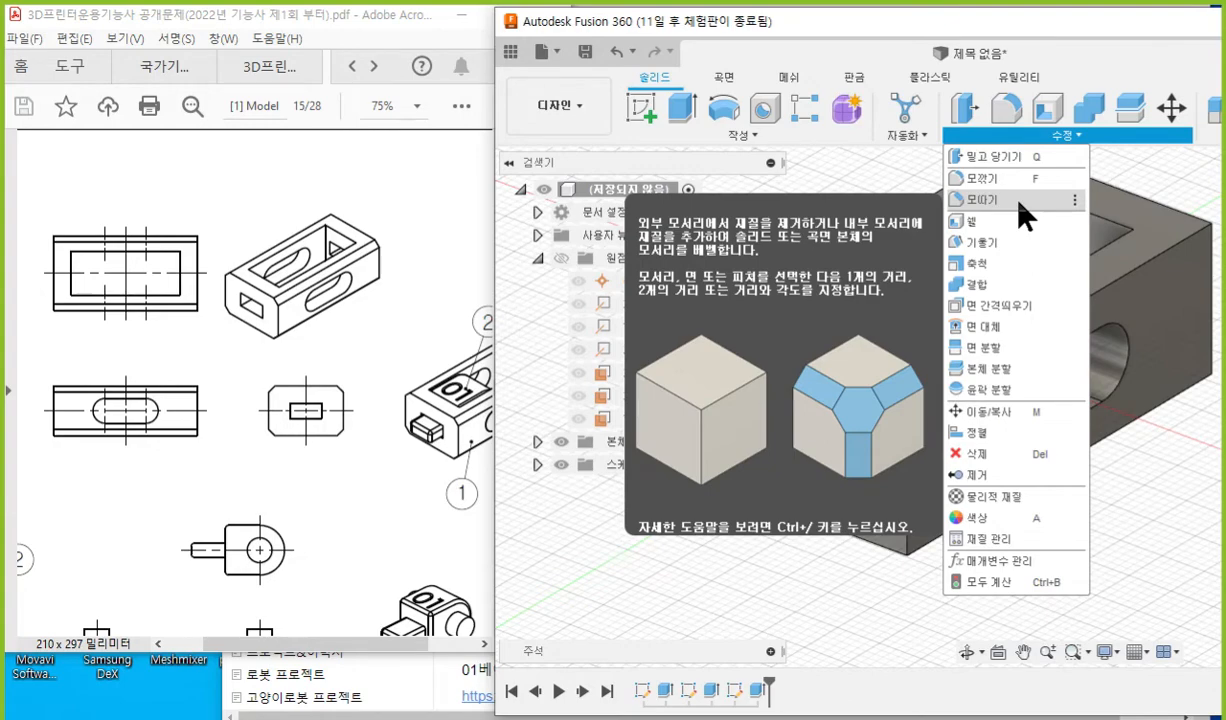
click(1020, 202)
drag(1044, 25, 616, 67)
click(684, 131)
drag(613, 252, 1000, 207)
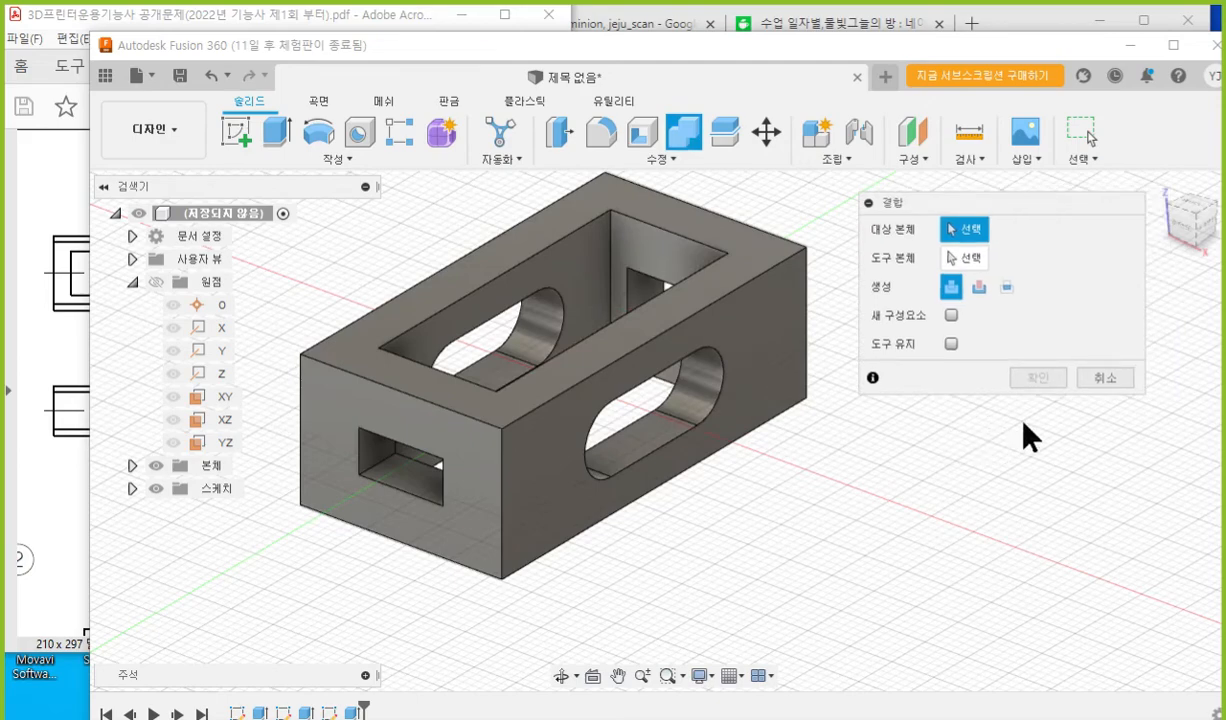
click(1105, 378)
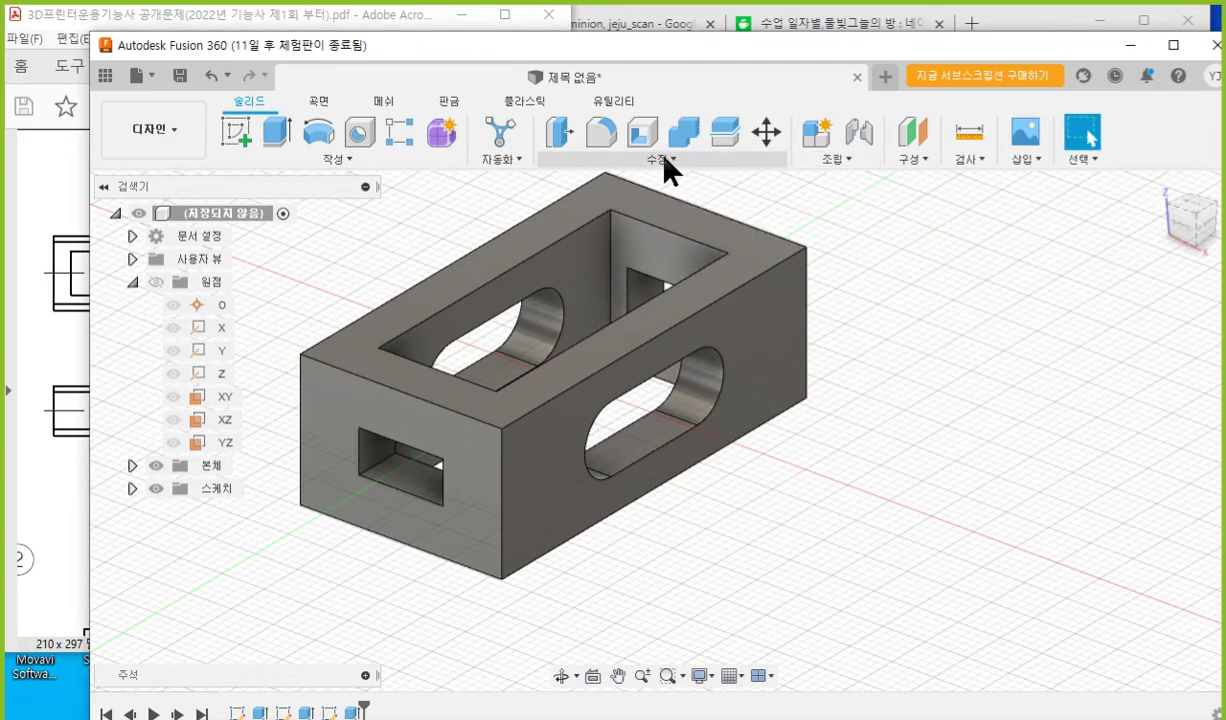
Start an equal-distance Chamfer and select the block's four long outer edges.
click(634, 150)
click(592, 222)
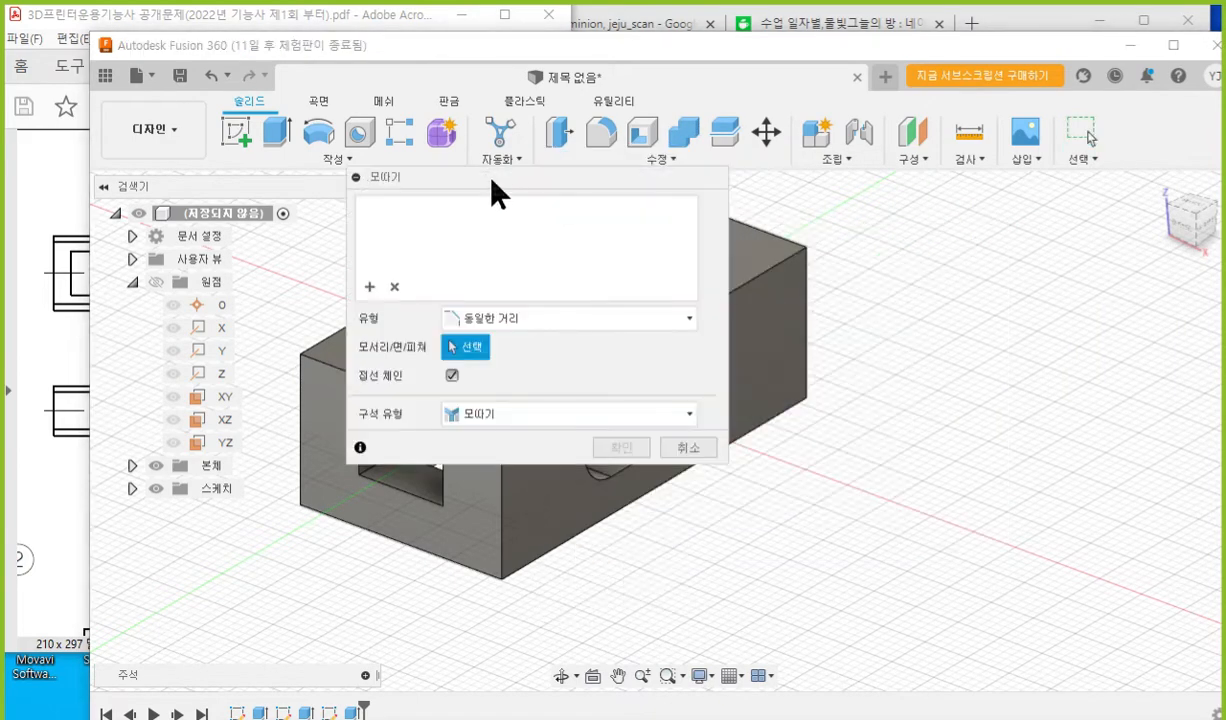
drag(495, 189, 903, 250)
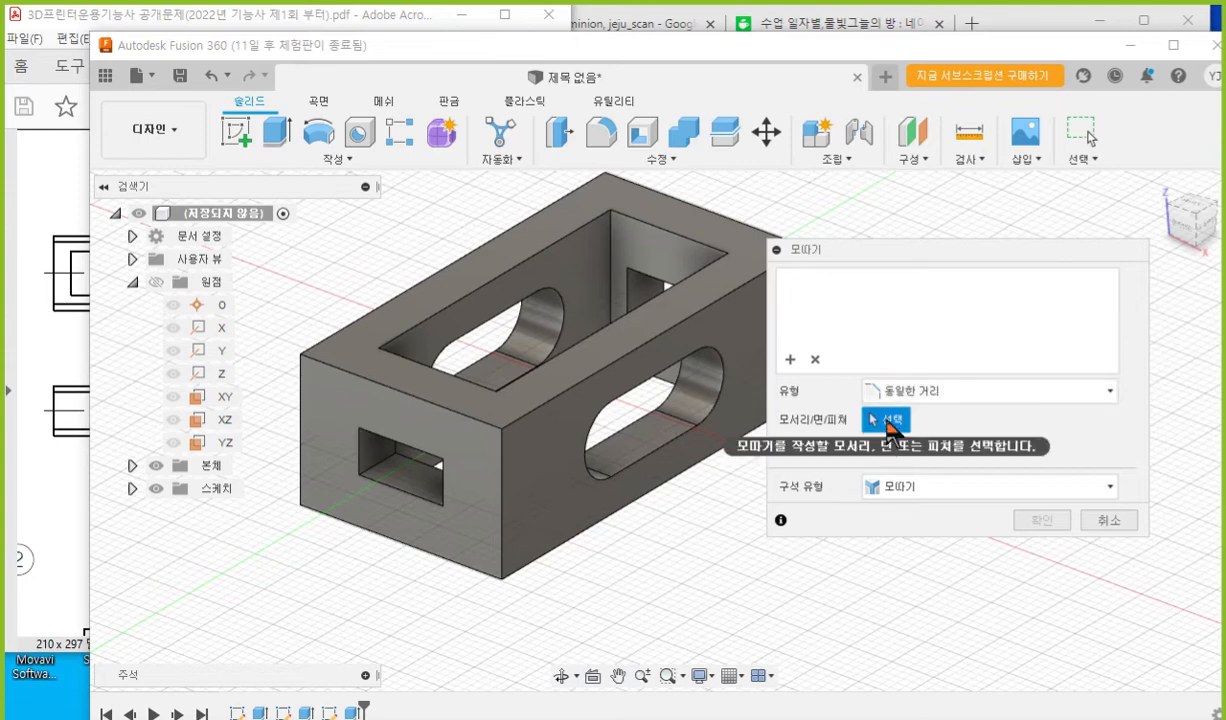
click(535, 408)
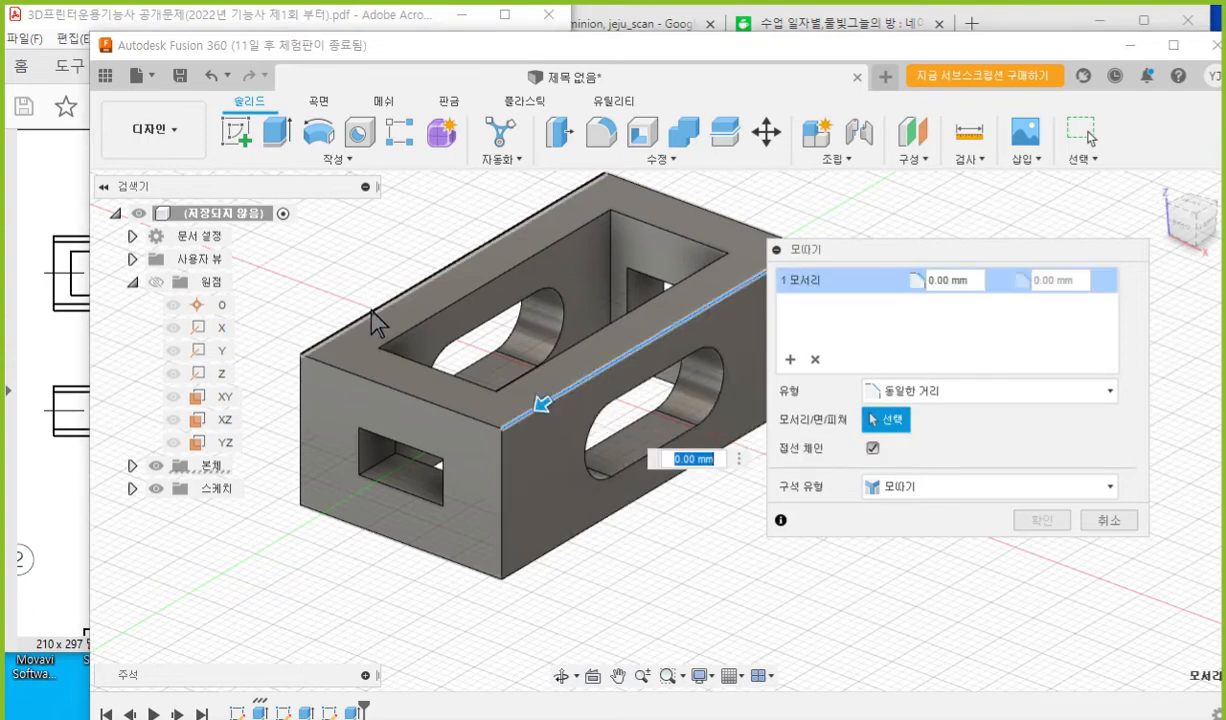
click(375, 321)
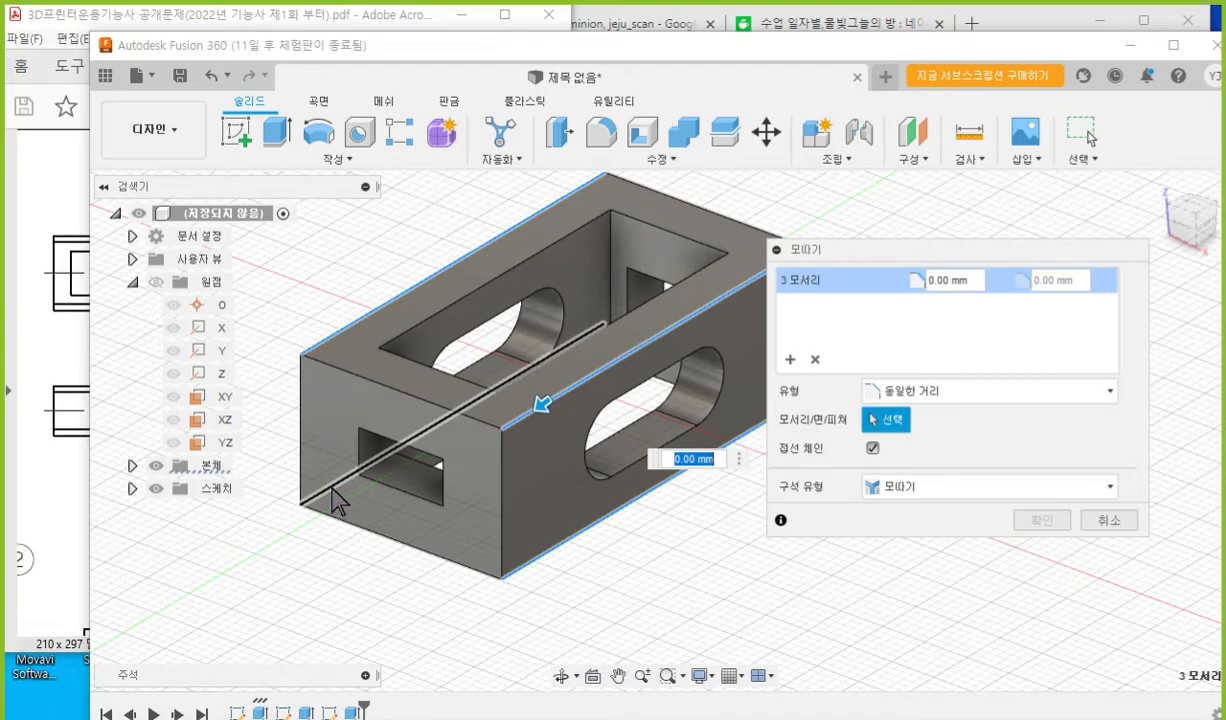
shift+middle_drag(307, 560, 424, 567)
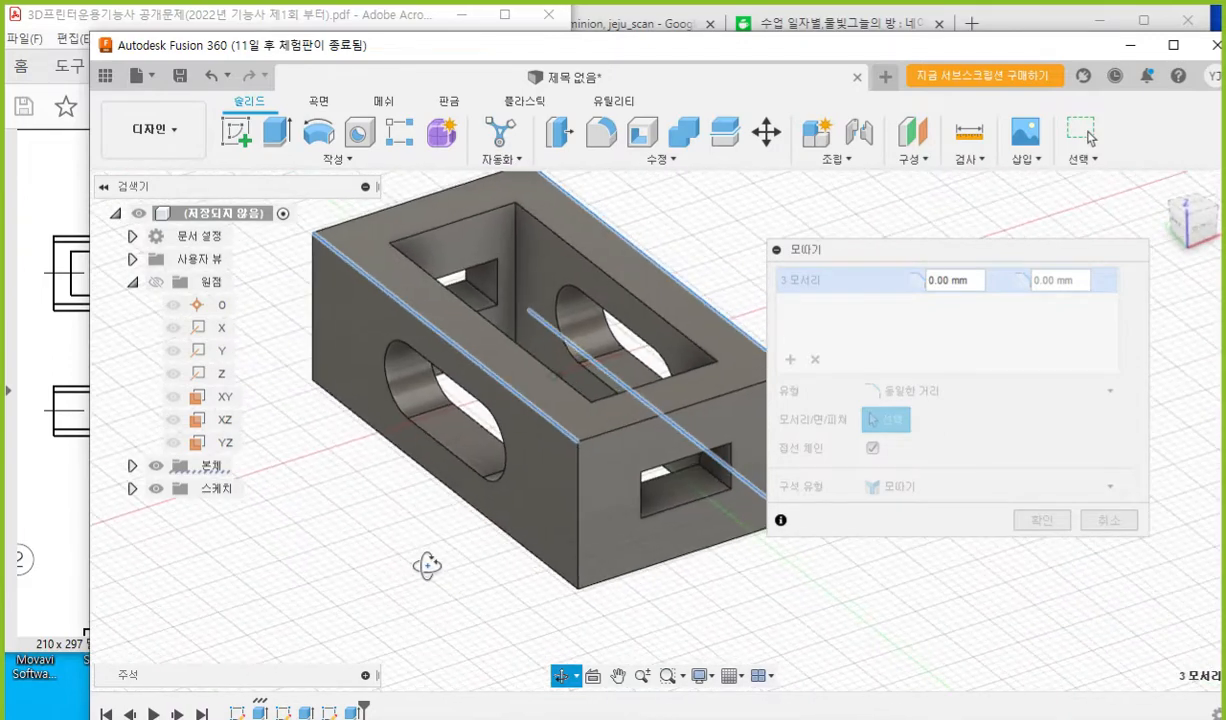
click(466, 503)
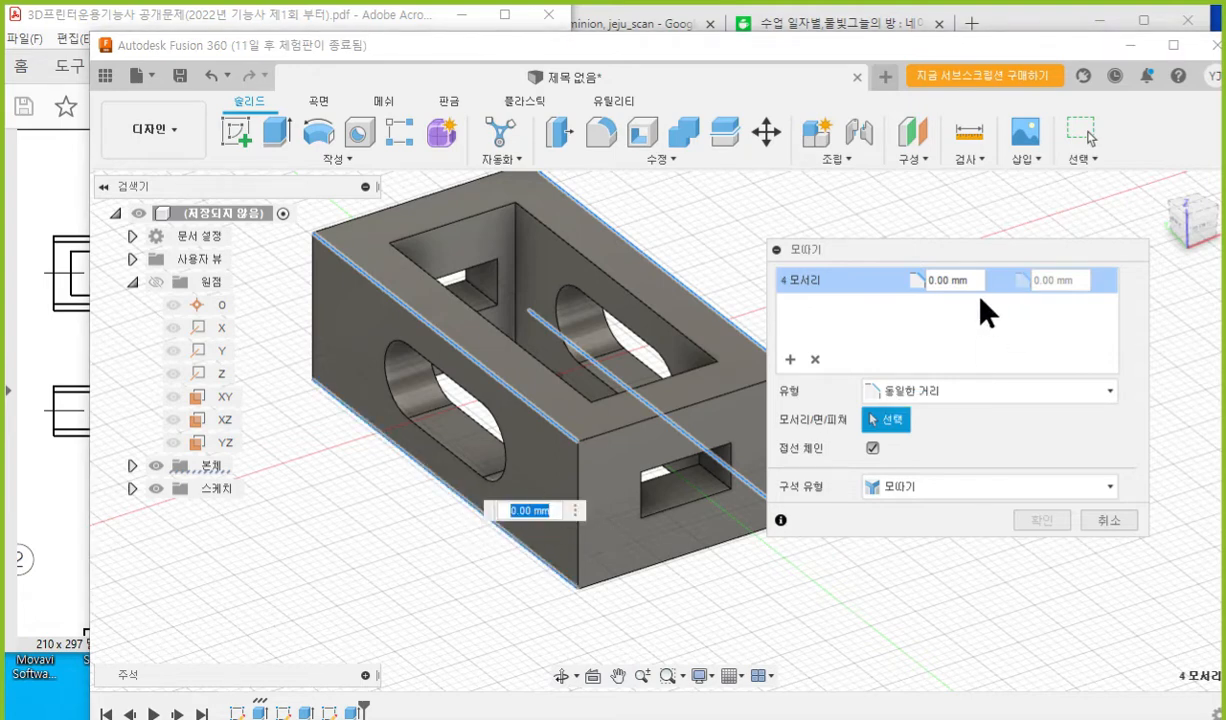
Set the chamfer distance of the four selected edges to 2 mm and complete the Chamfer.
click(937, 280)
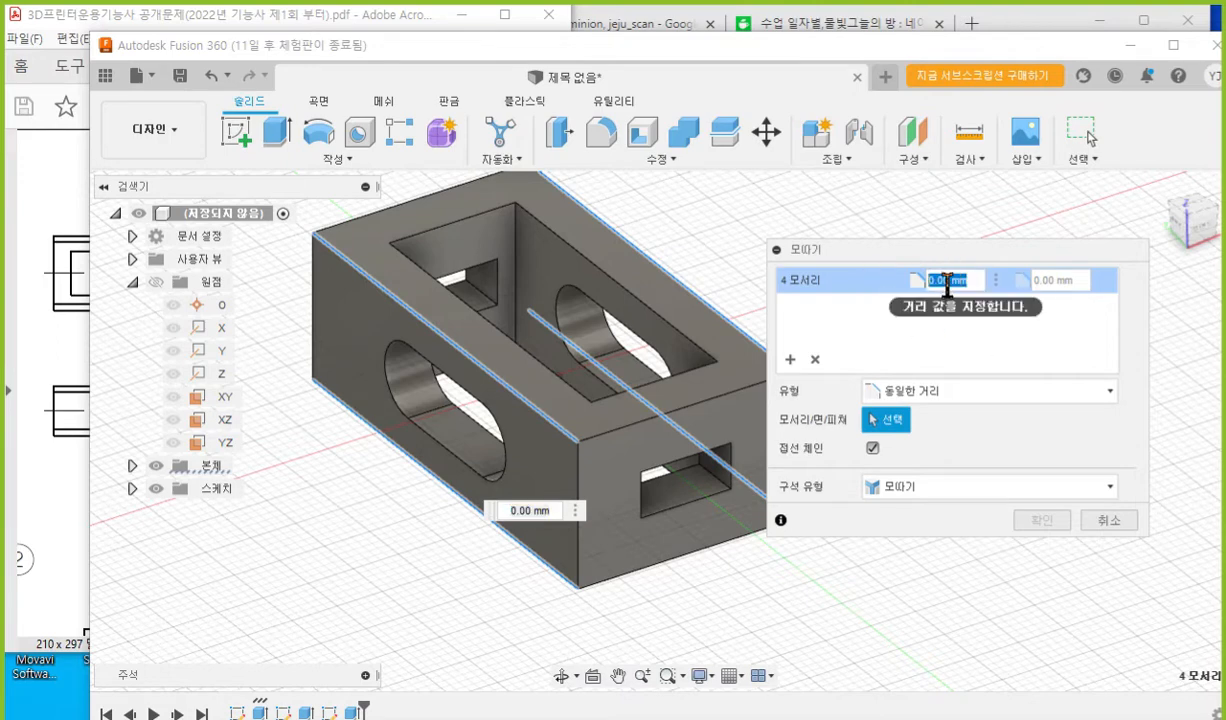
text(2)
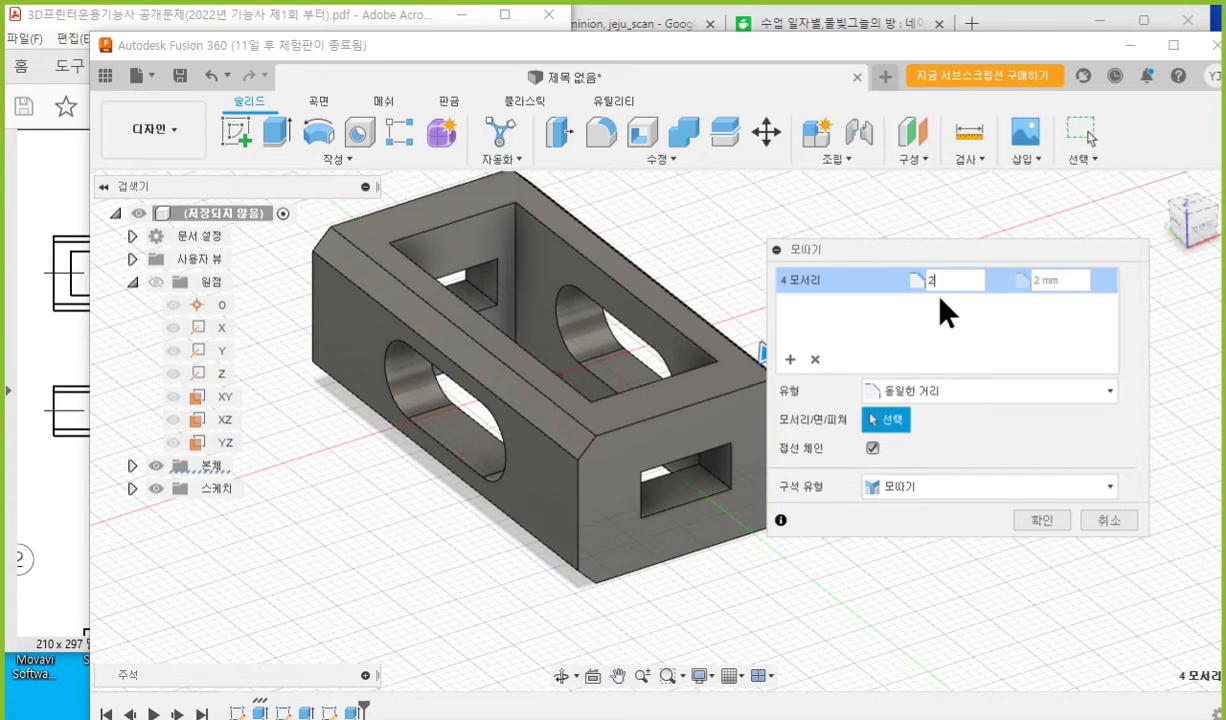
click(1041, 520)
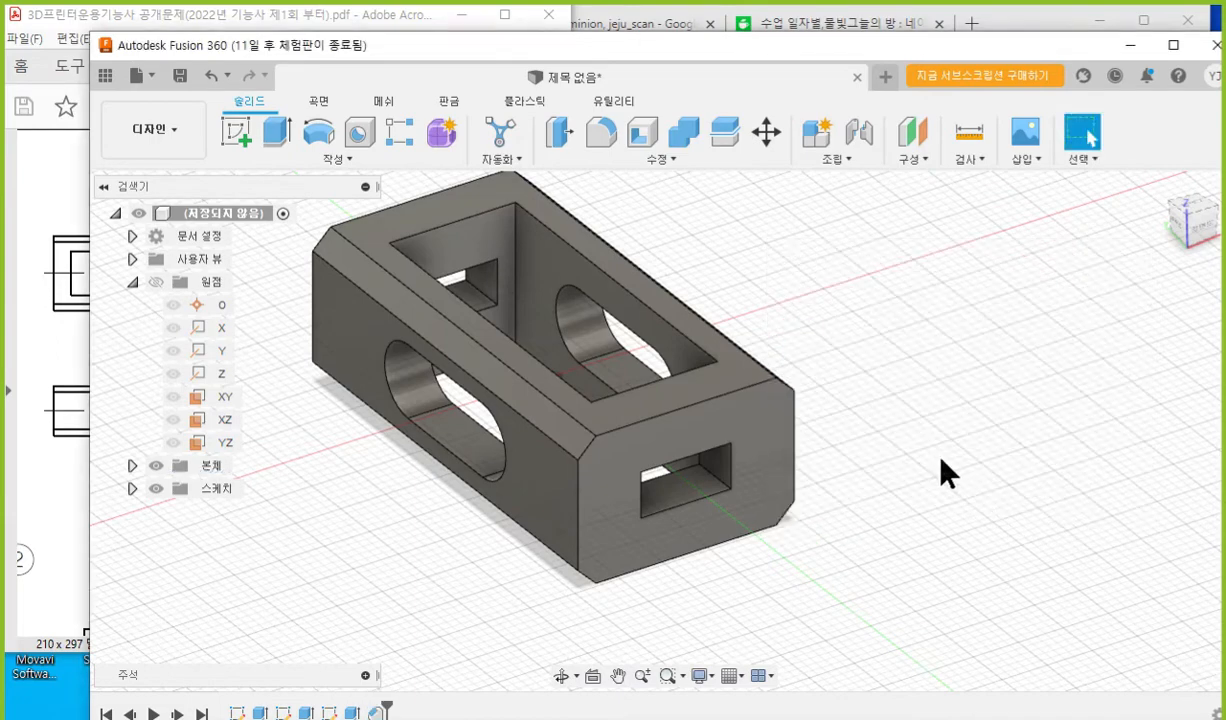
click(1168, 195)
mouse_move(307, 43)
mouse_down()
mouse_move(657, 47)
mouse_move(642, 26)
mouse_move(664, 32)
mouse_up()
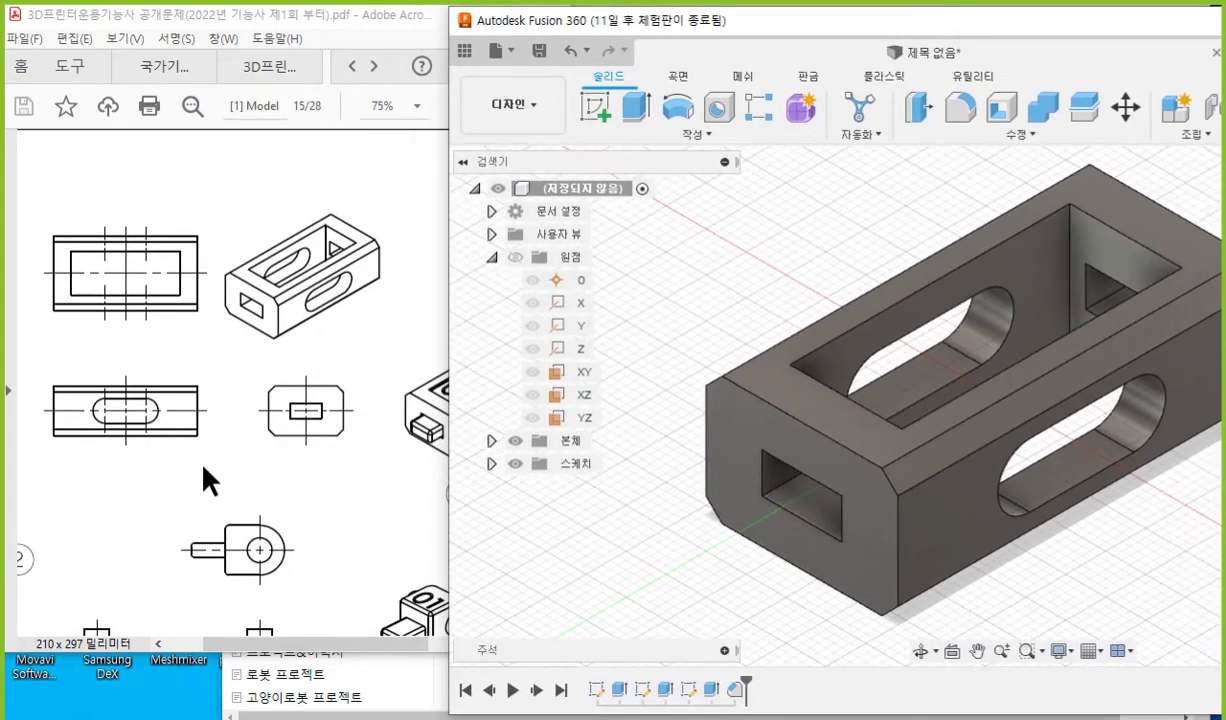
Switch to the PDF drawing, label part 2 in the assembly view with the screen pen, write 19 above it and clear the marks.
click(298, 433)
drag(276, 644, 324, 644)
key(F2)
mouse_move(364, 391)
mouse_down()
mouse_move(395, 284)
mouse_move(436, 262)
mouse_up()
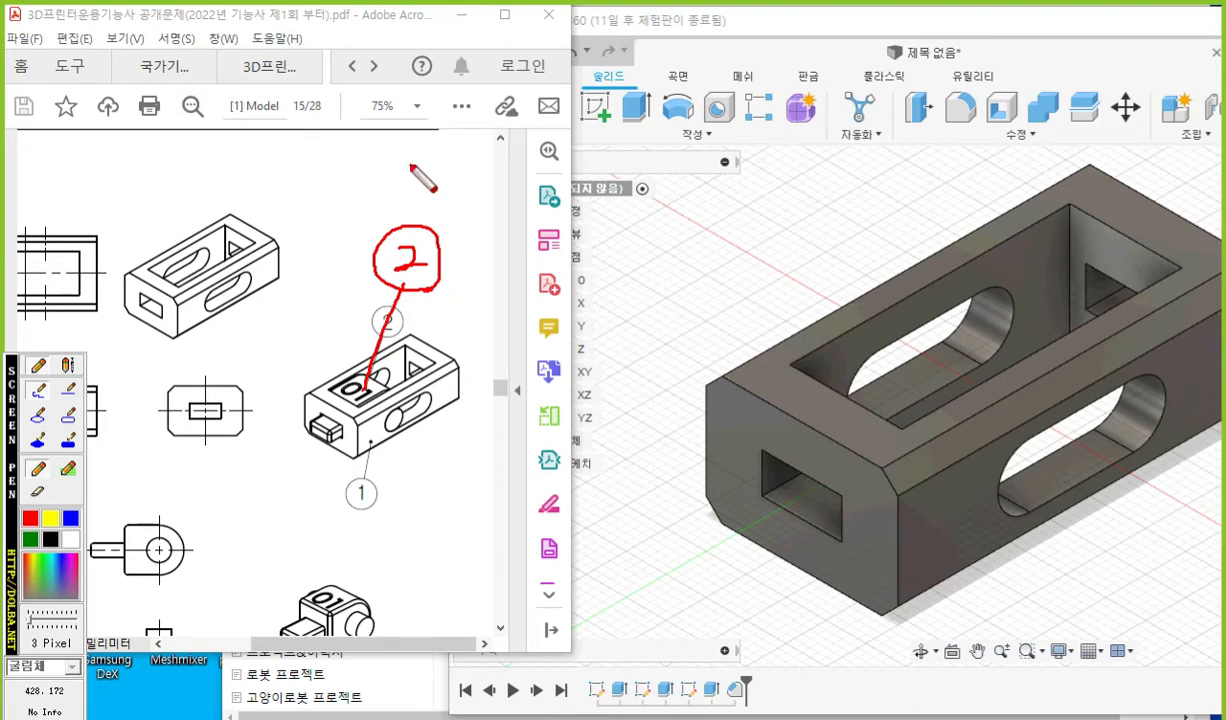
drag(381, 148, 384, 208)
mouse_move(426, 164)
mouse_down()
mouse_move(404, 172)
mouse_move(421, 216)
mouse_up()
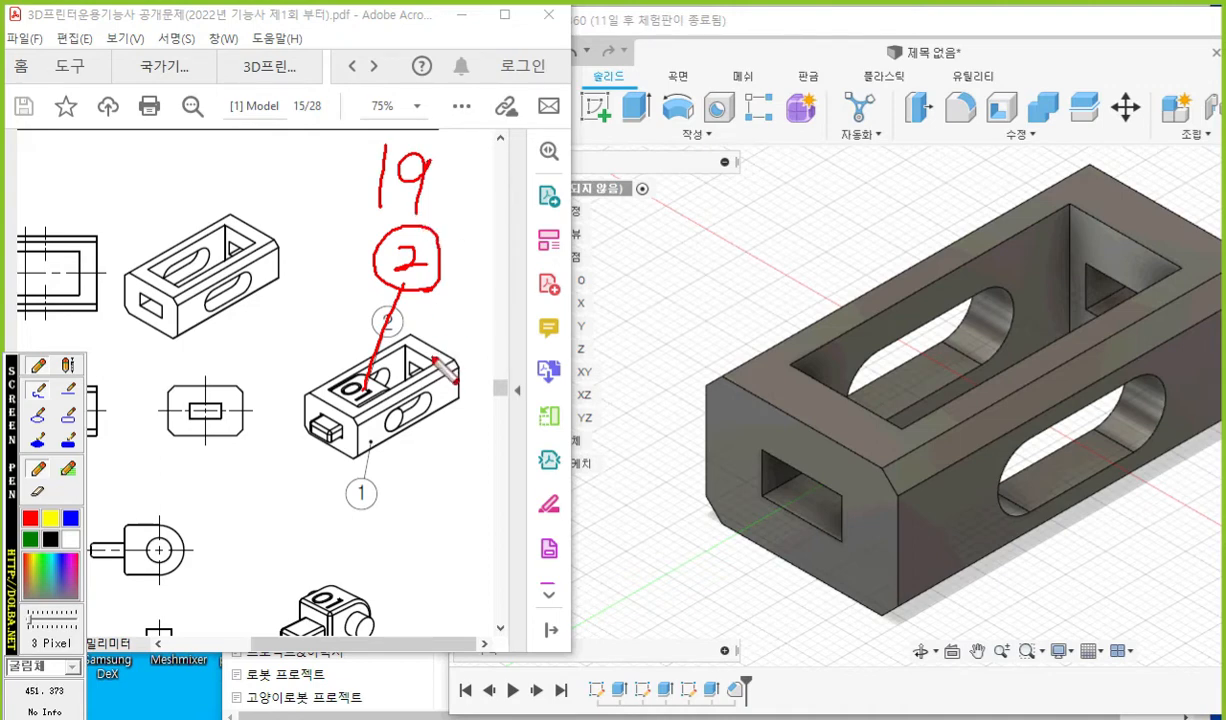
key(Escape)
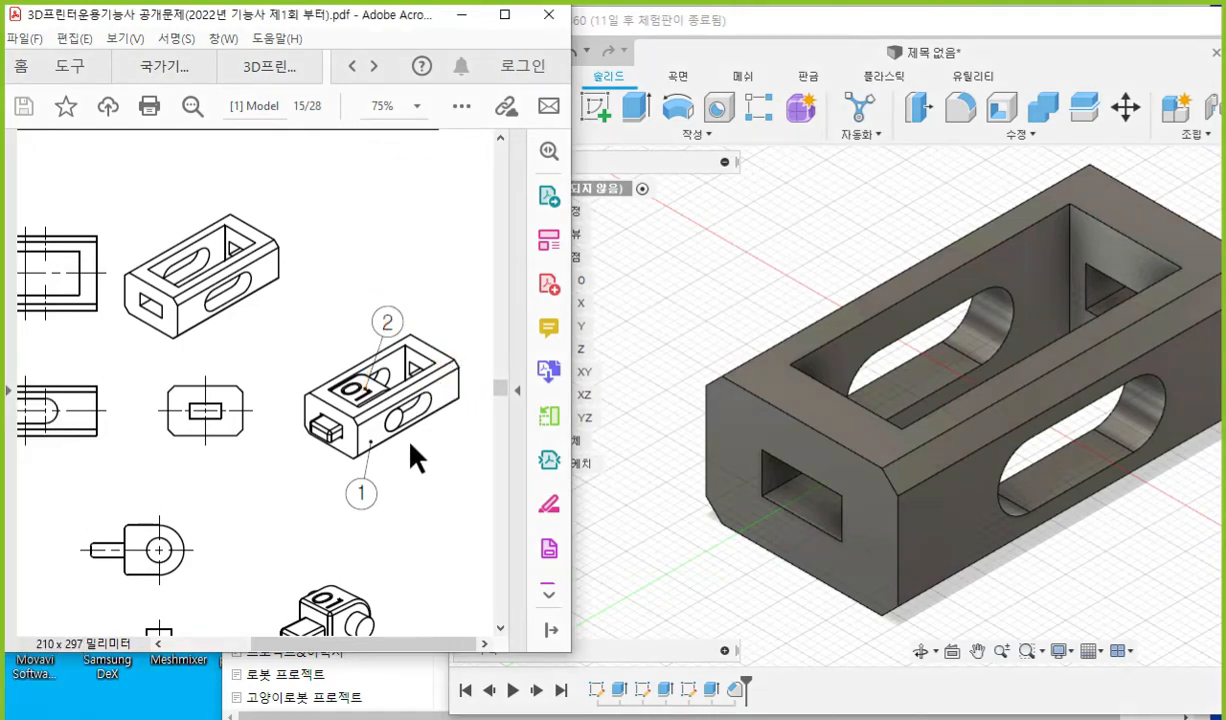
Link part 2's hole centre in the drawing to the block's opening with the screen pen, write YZ with an arrow and clear the marks.
scroll(412, 444, down, 4)
drag(393, 640, 328, 641)
key(F9)
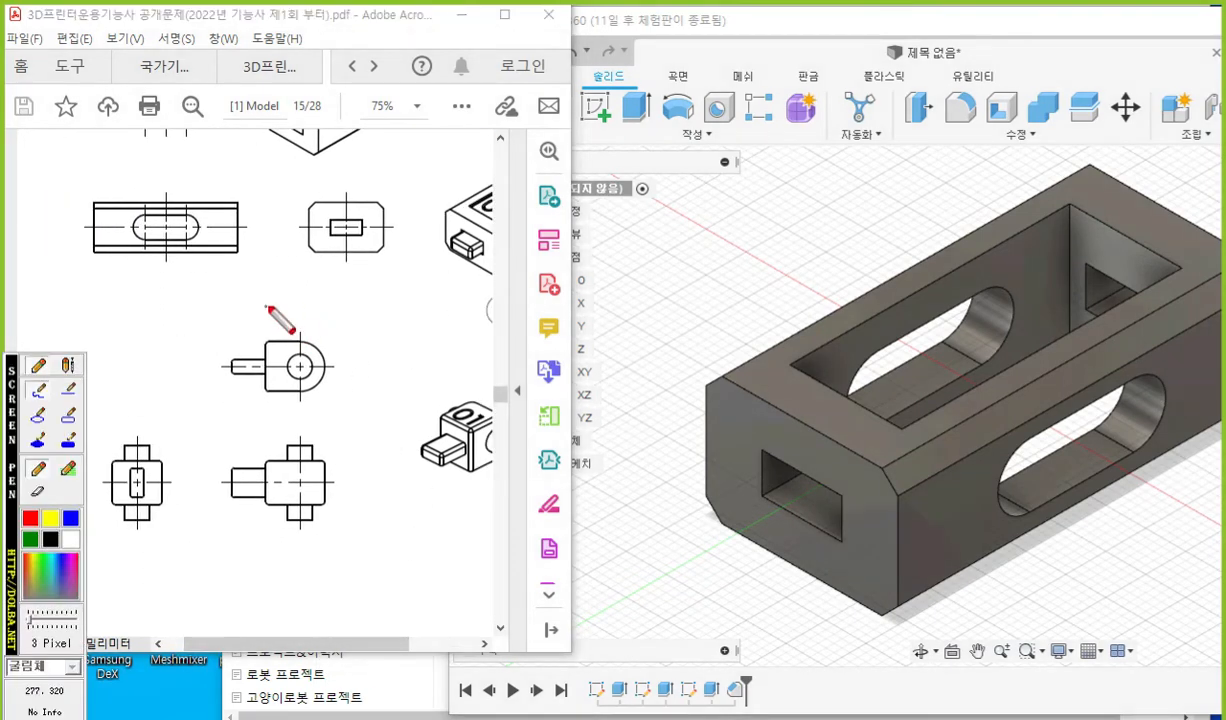
mouse_move(288, 364)
mouse_down()
mouse_move(456, 236)
mouse_move(912, 352)
mouse_up()
mouse_move(1020, 300)
mouse_down()
mouse_move(905, 368)
mouse_move(925, 462)
mouse_move(1047, 415)
mouse_move(1038, 305)
mouse_up()
drag(876, 165, 897, 192)
mouse_move(932, 167)
mouse_down()
mouse_move(904, 192)
mouse_move(909, 228)
mouse_up()
drag(940, 168, 978, 213)
drag(973, 405, 965, 413)
drag(965, 371, 998, 413)
mouse_move(311, 356)
mouse_down()
mouse_move(291, 382)
mouse_move(307, 377)
mouse_up()
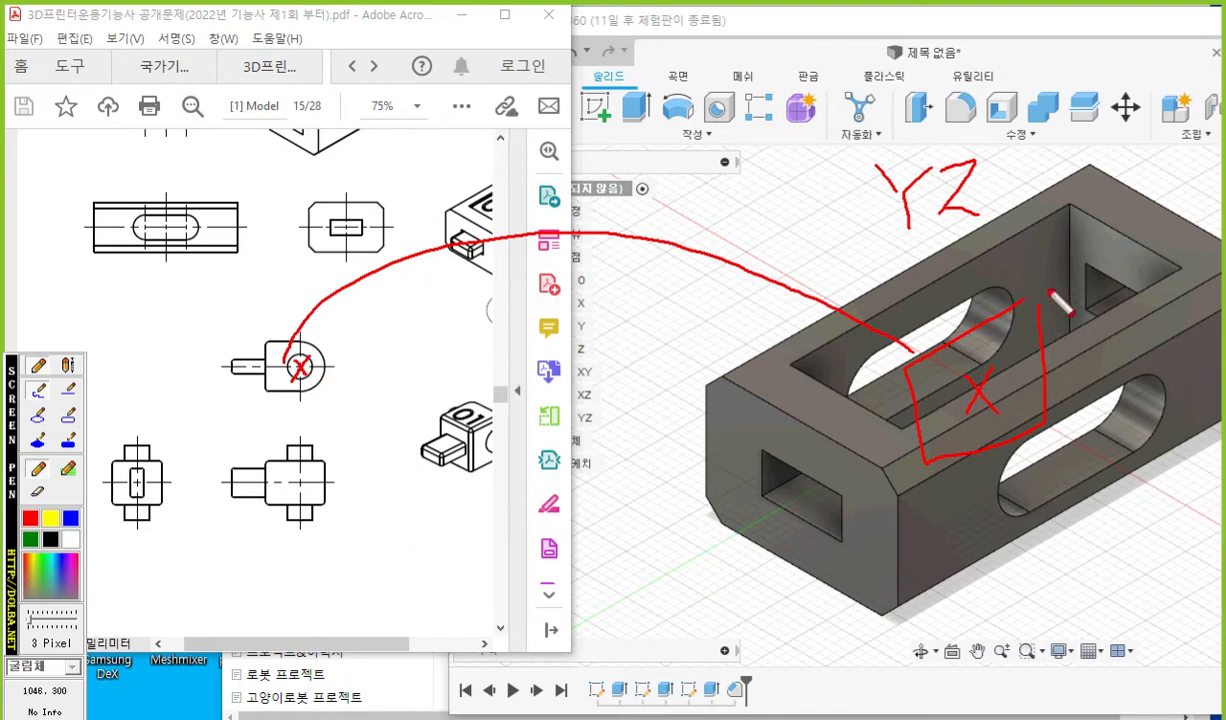
mouse_move(975, 354)
mouse_down()
mouse_move(970, 257)
mouse_move(948, 293)
mouse_move(984, 287)
mouse_up()
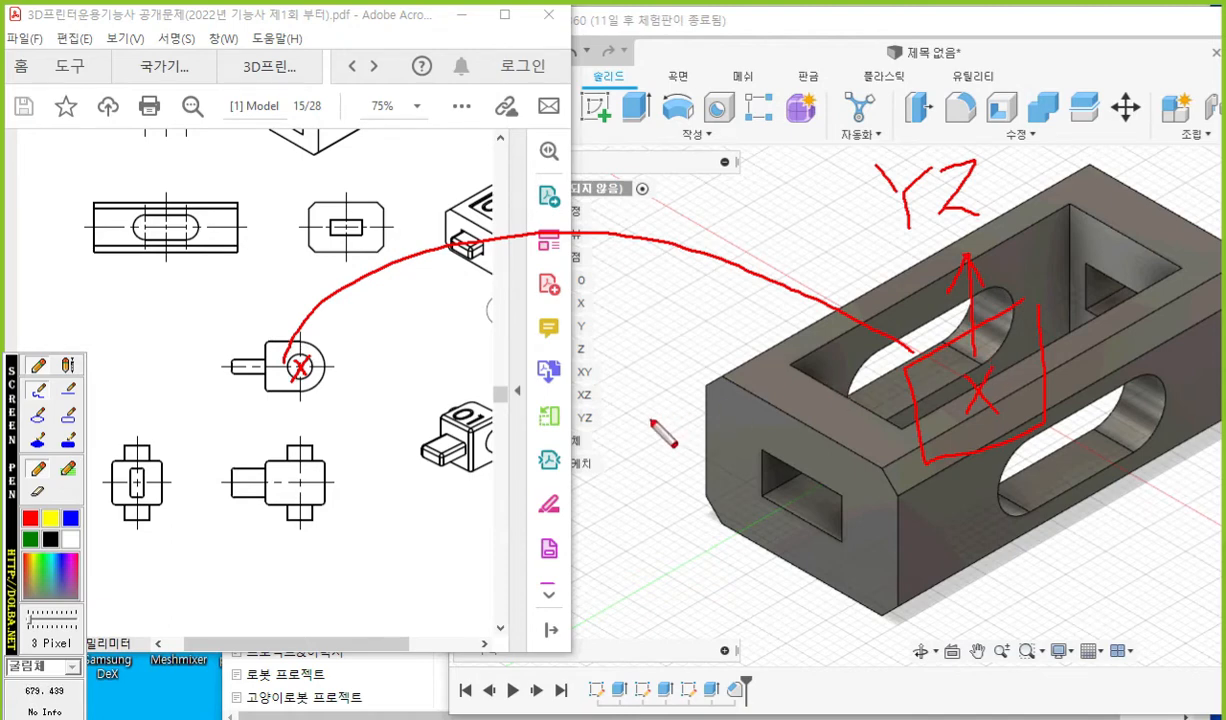
key(Escape)
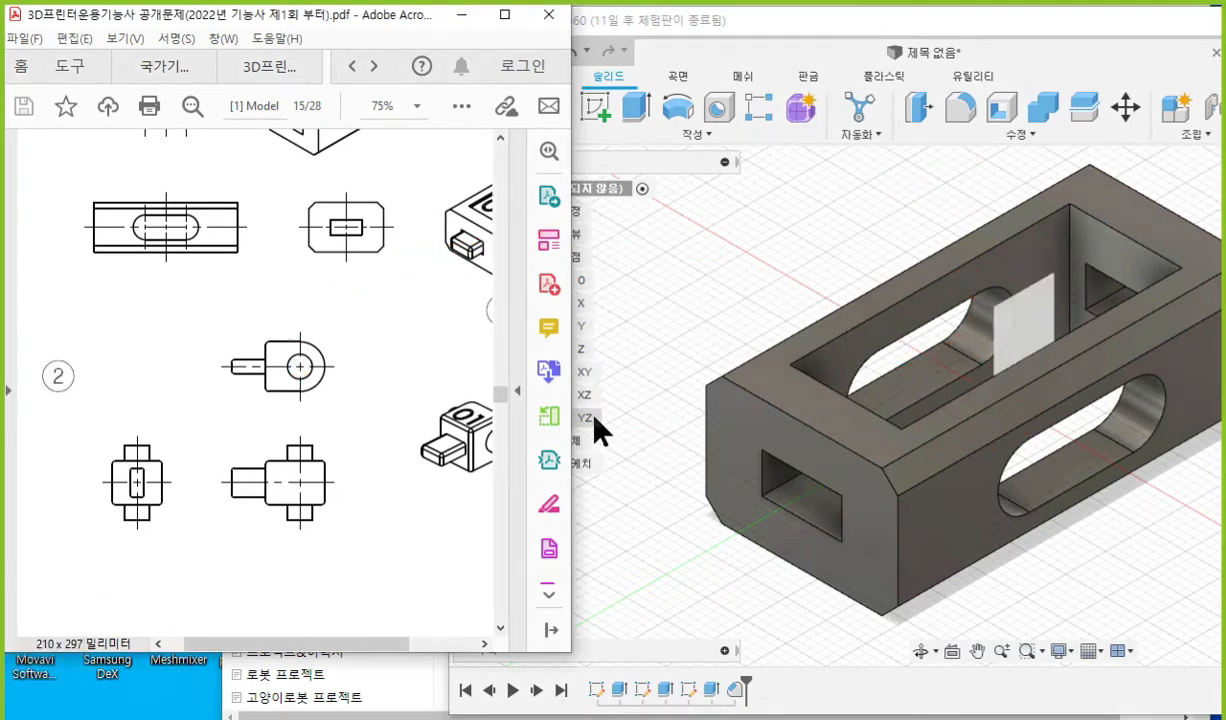
Create a sketch on the YZ origin plane with Slice enabled and start a center diameter circle at the origin.
right_click(596, 418)
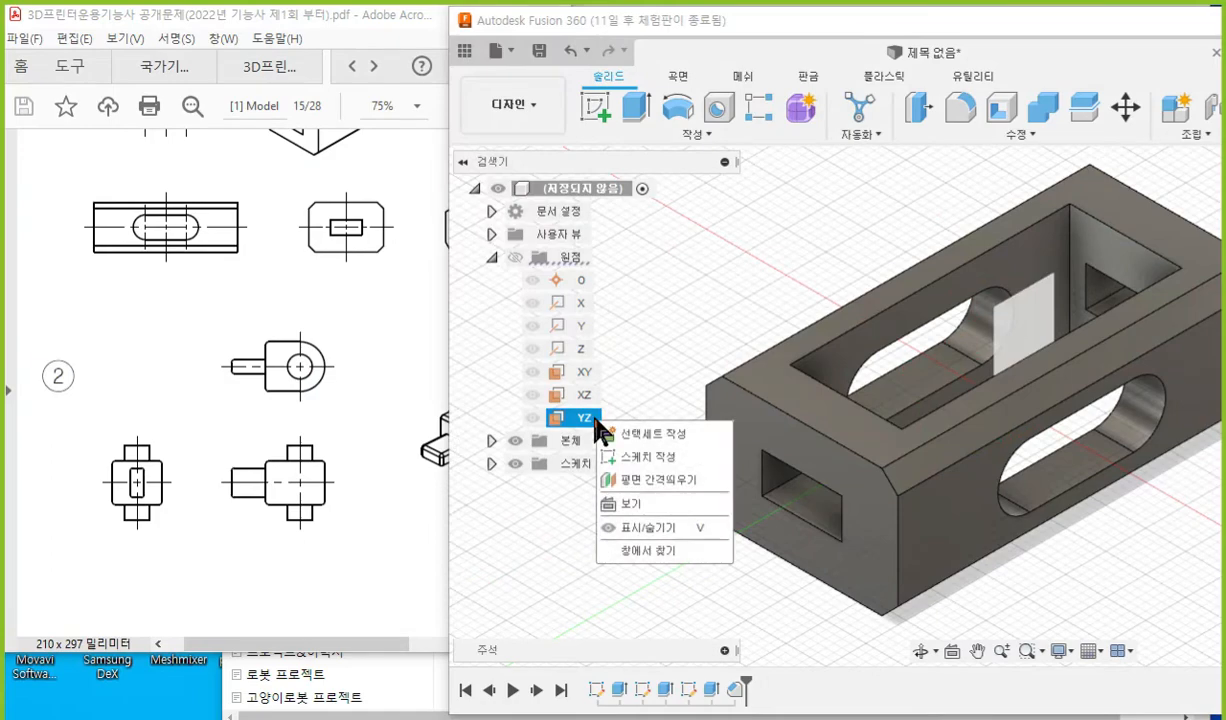
click(672, 460)
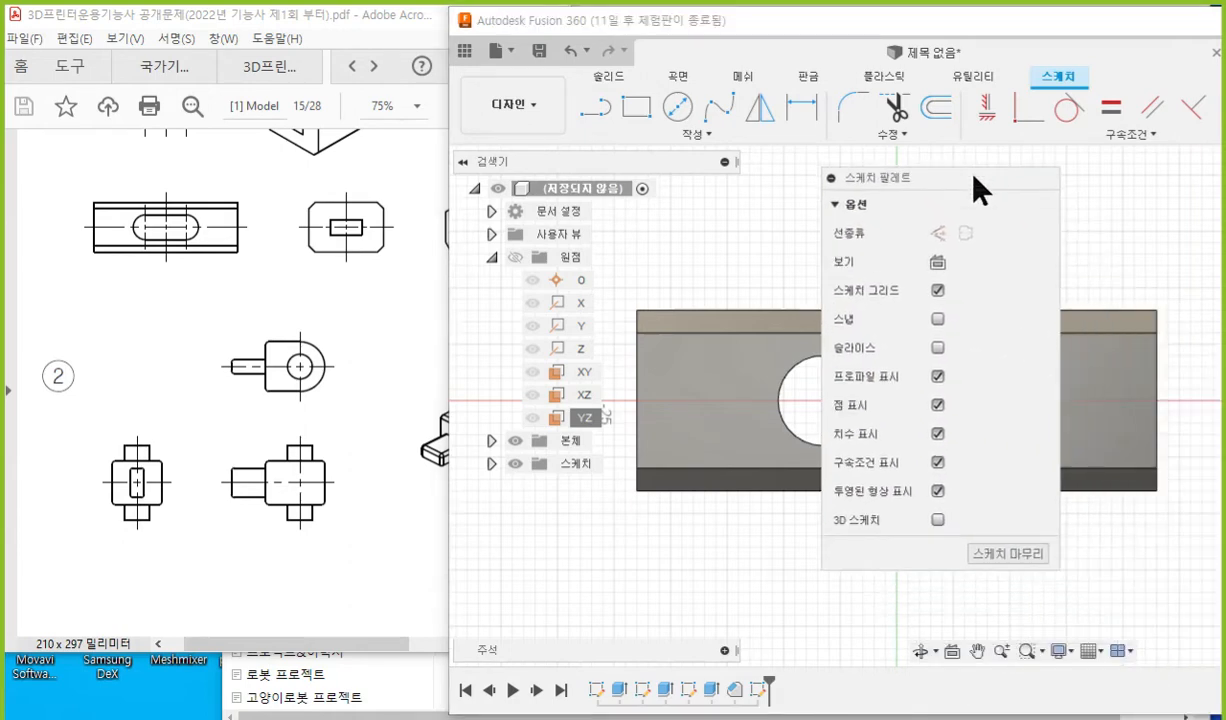
click(938, 348)
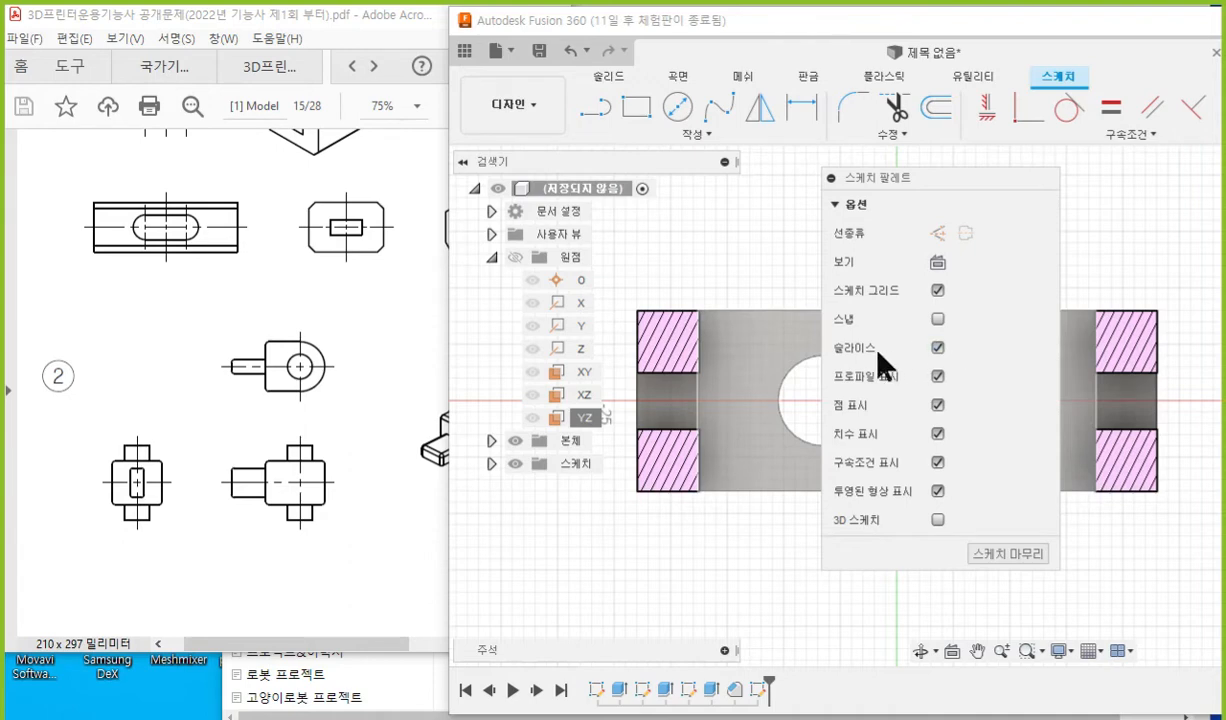
drag(878, 172, 1222, 172)
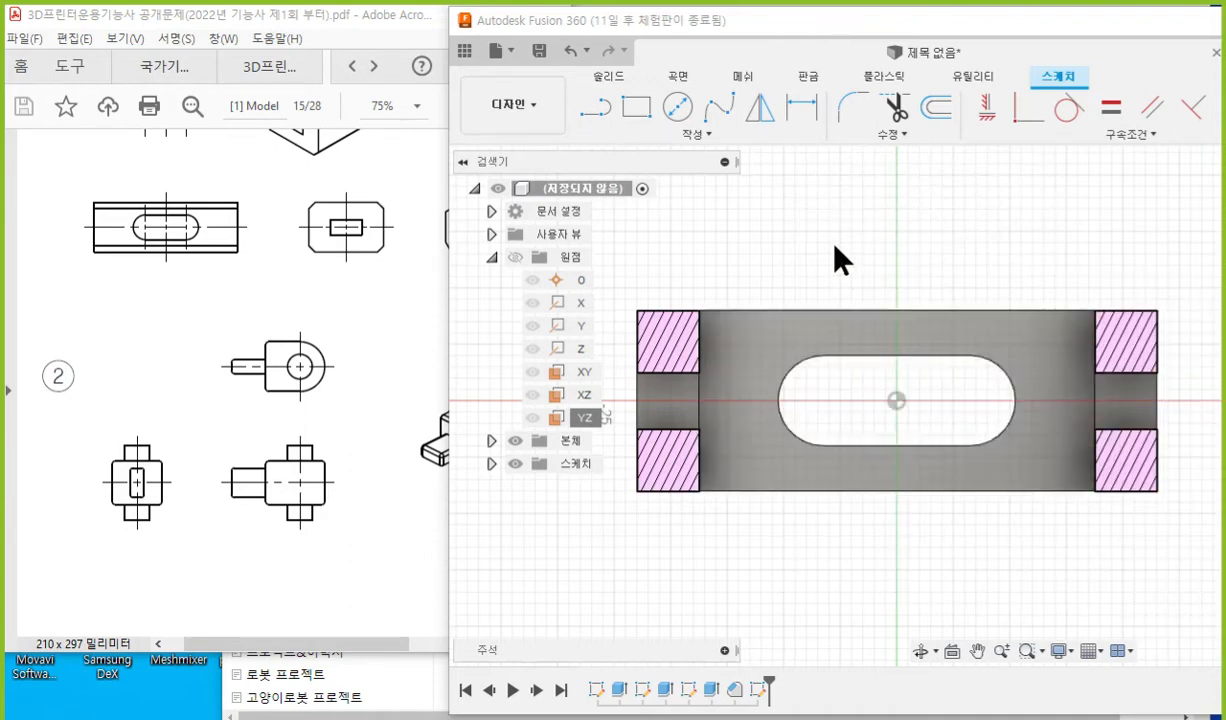
click(676, 108)
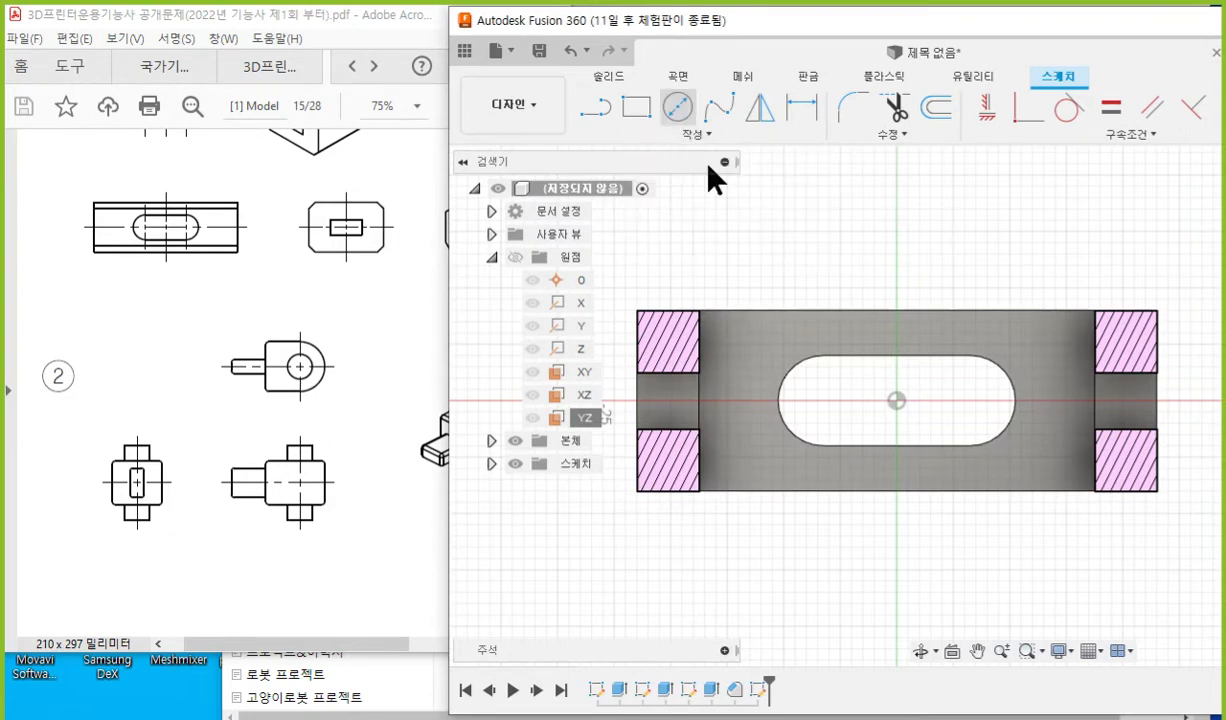
click(897, 401)
Trace the rounded end and the two straight edges of part 2's view with the screen pen, and clear the marks.
key(F9)
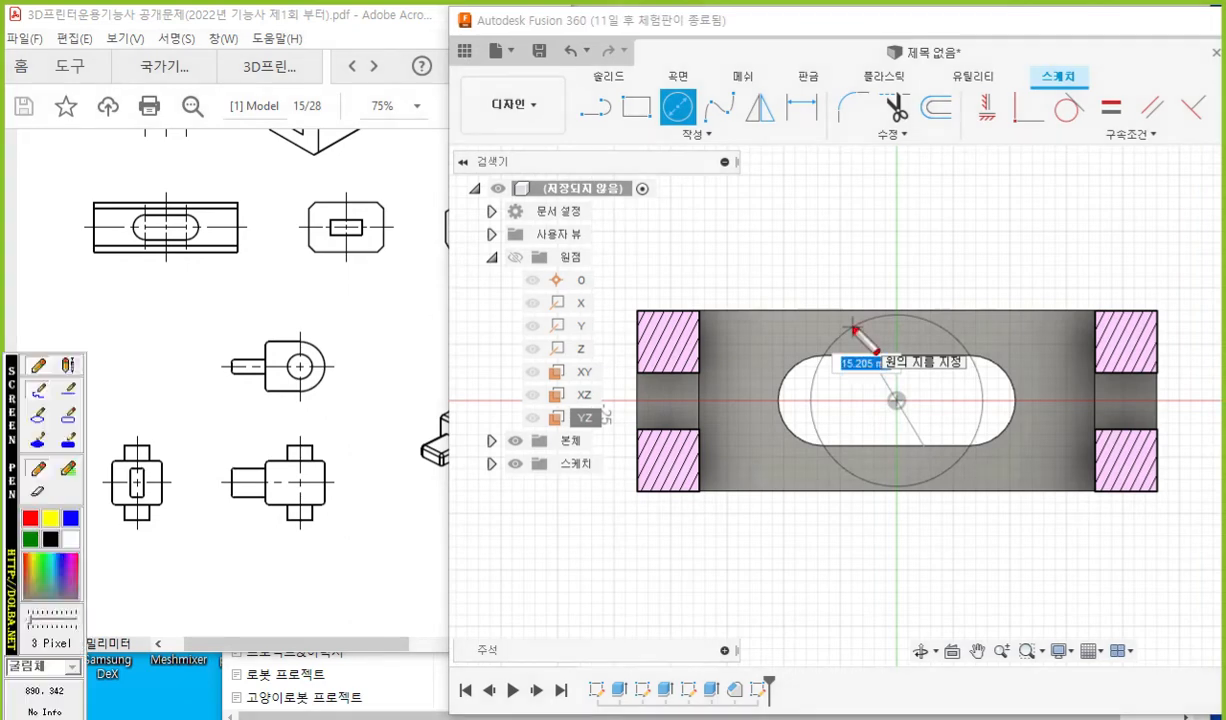
mouse_move(277, 334)
mouse_down()
mouse_move(301, 335)
mouse_move(322, 372)
mouse_move(287, 399)
mouse_up()
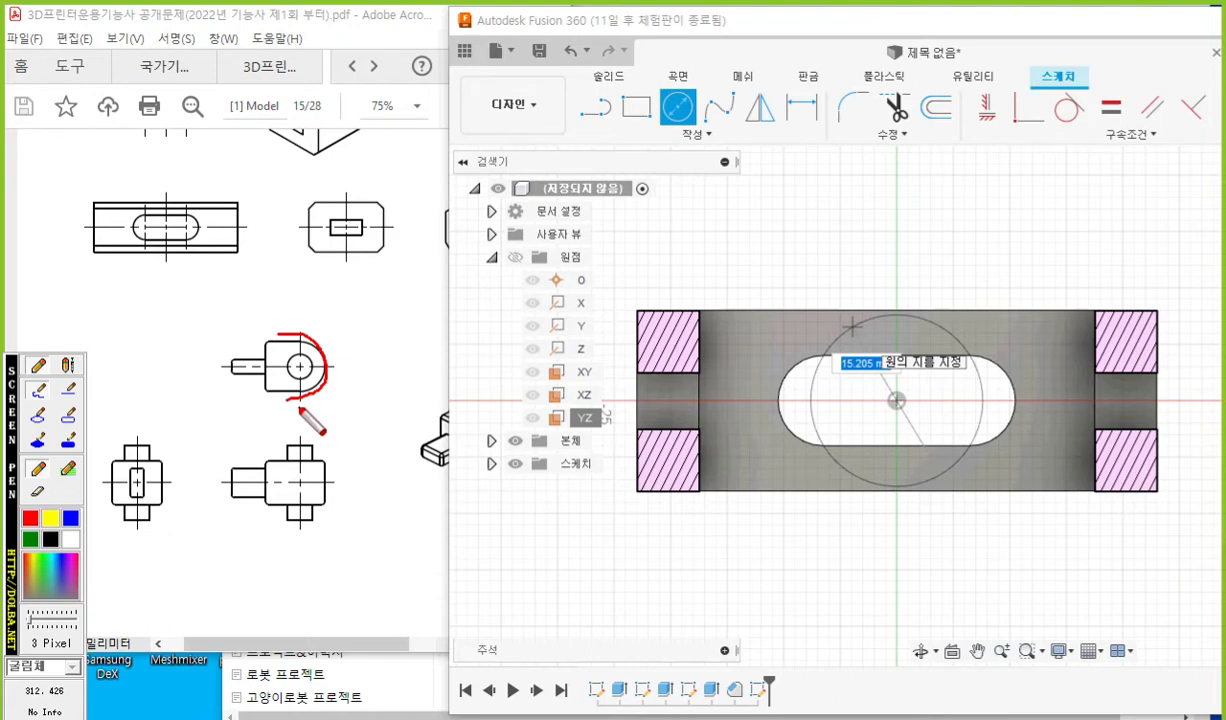
key(Escape)
key(F12)
drag(263, 341, 306, 341)
drag(266, 394, 307, 396)
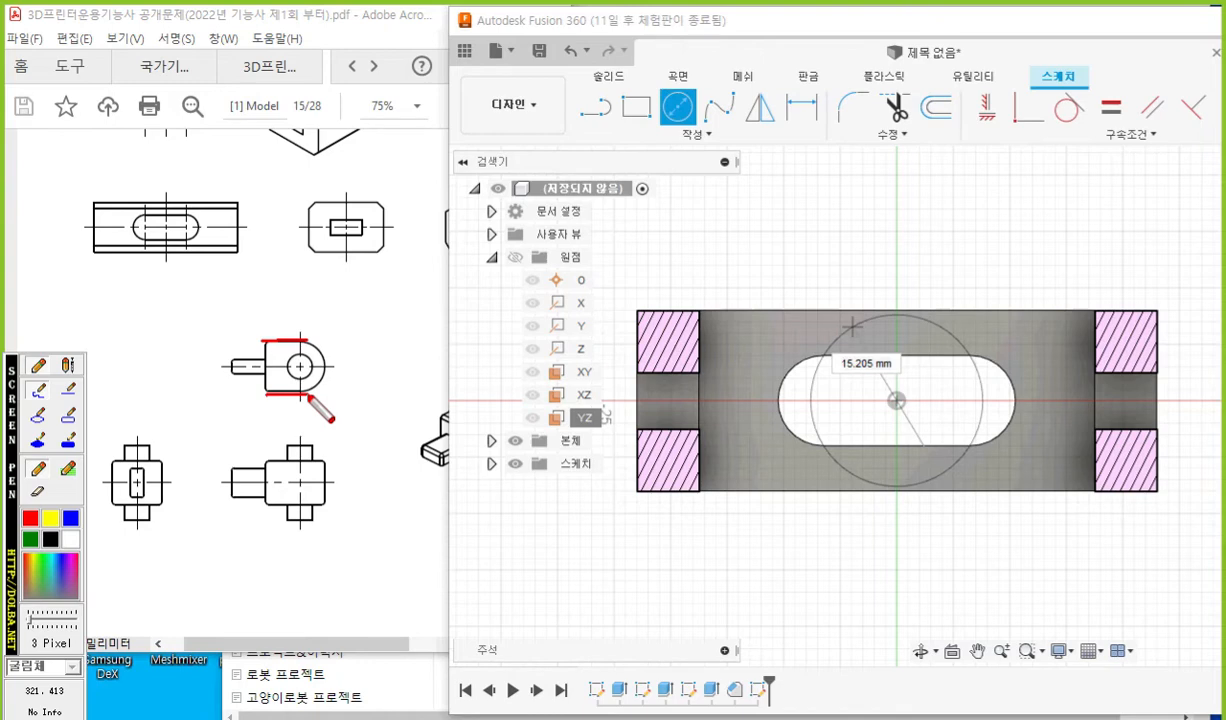
key(Escape)
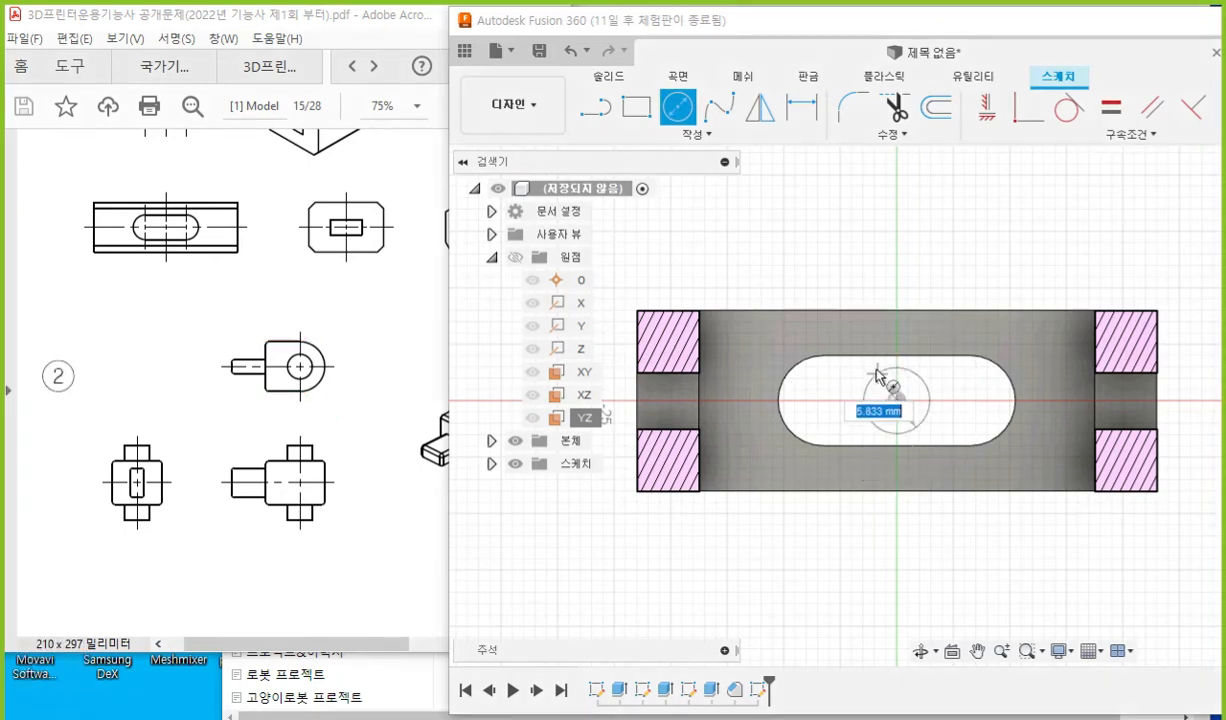
Set the circle's diameter to 16 mm and move its dimension text outside the circle.
text(16)
key(Return)
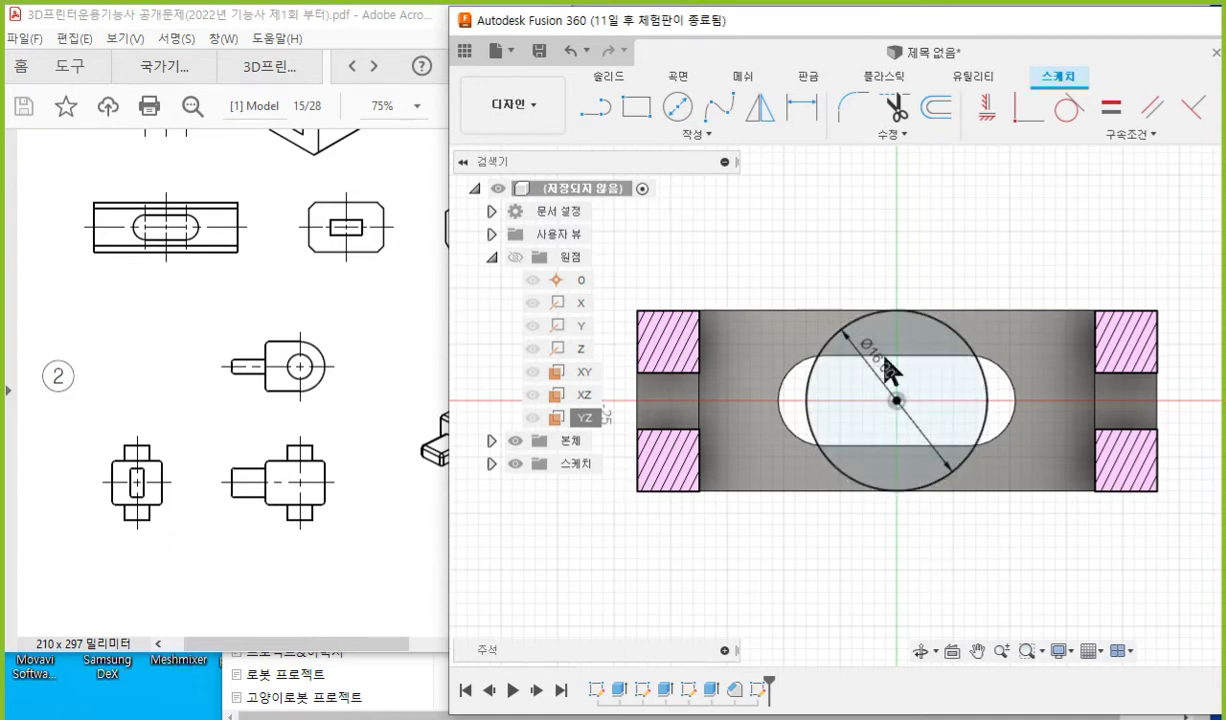
mouse_move(870, 345)
mouse_down()
mouse_move(928, 535)
mouse_move(1003, 508)
mouse_up()
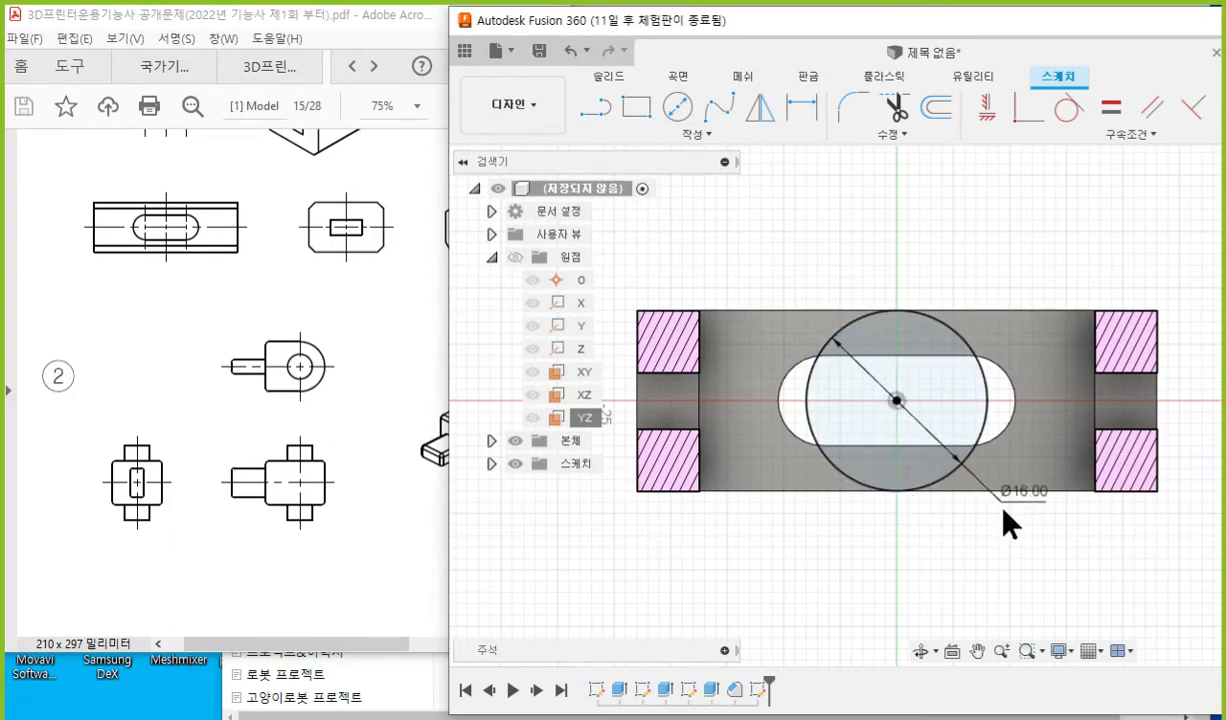
mouse_move(891, 469)
middle_down()
mouse_move(872, 442)
mouse_move(851, 452)
middle_up()
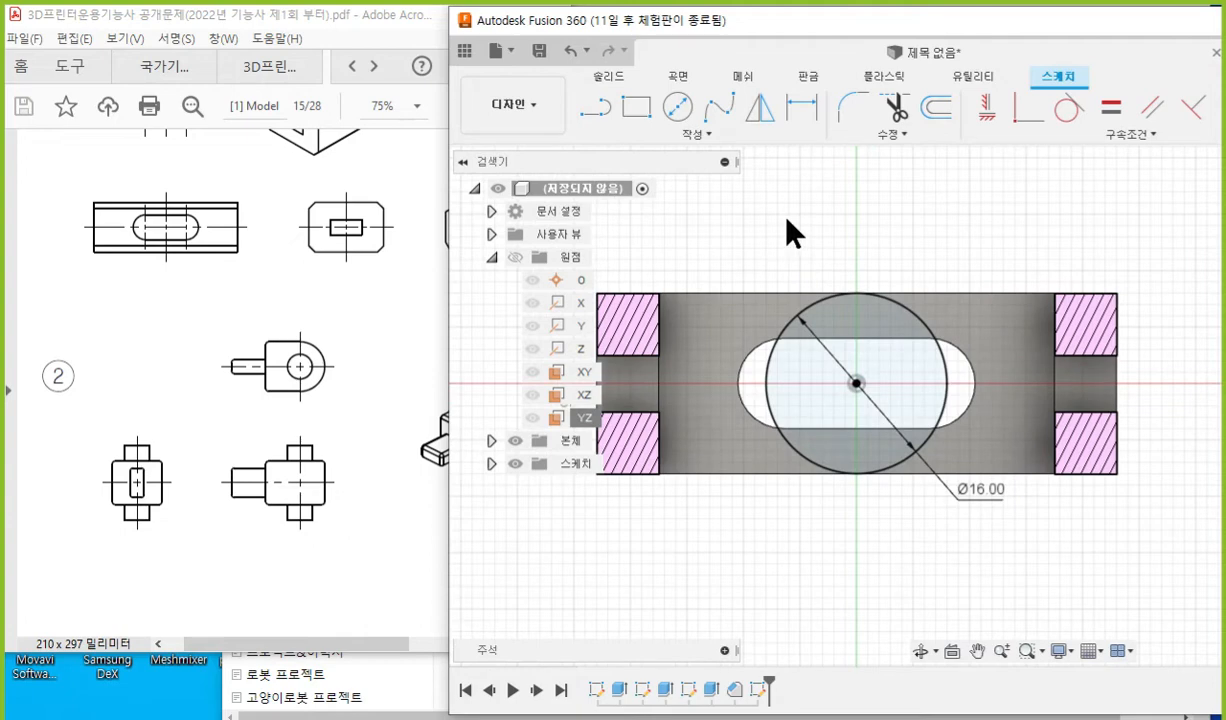
Trace part 2's square end in the drawing and outline the matching rectangle from both sides of the sketched circle with the screen pen.
mouse_move(303, 341)
mouse_down()
mouse_move(266, 342)
mouse_move(266, 390)
mouse_move(300, 393)
mouse_up()
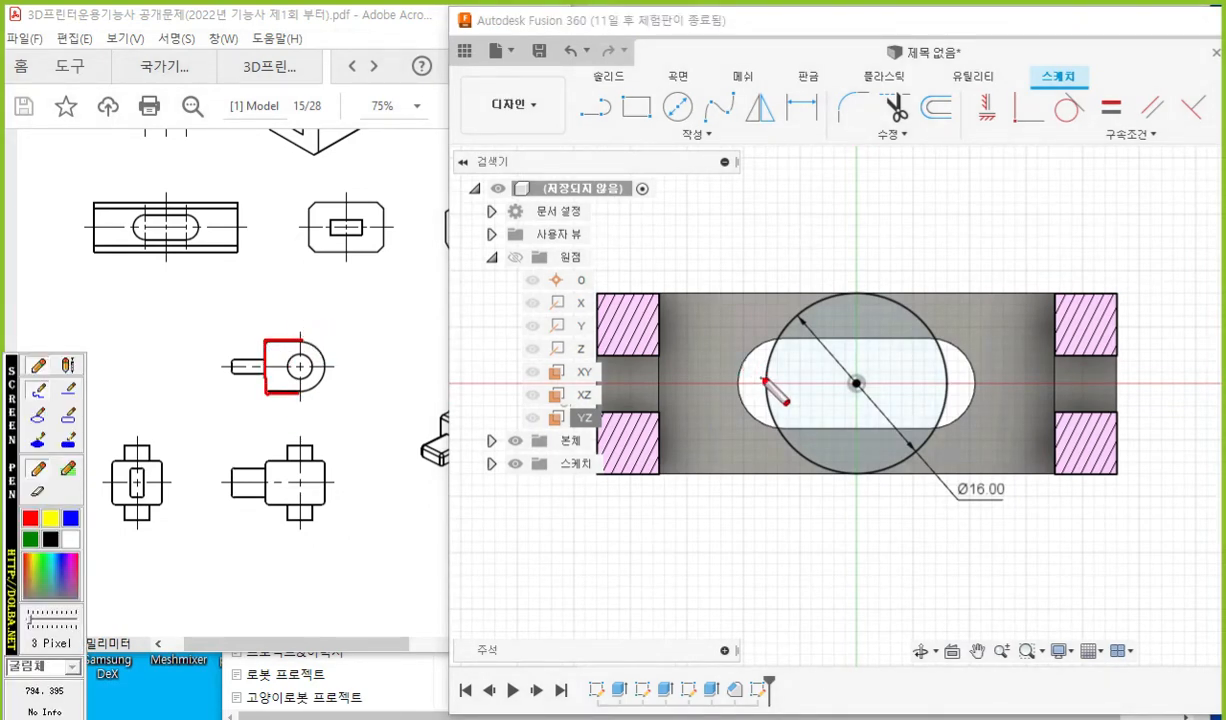
mouse_move(778, 360)
mouse_down()
mouse_move(757, 388)
mouse_move(774, 380)
mouse_move(769, 236)
mouse_up()
mouse_move(768, 228)
mouse_down()
mouse_move(950, 233)
mouse_move(945, 379)
mouse_move(930, 389)
mouse_move(966, 395)
mouse_up()
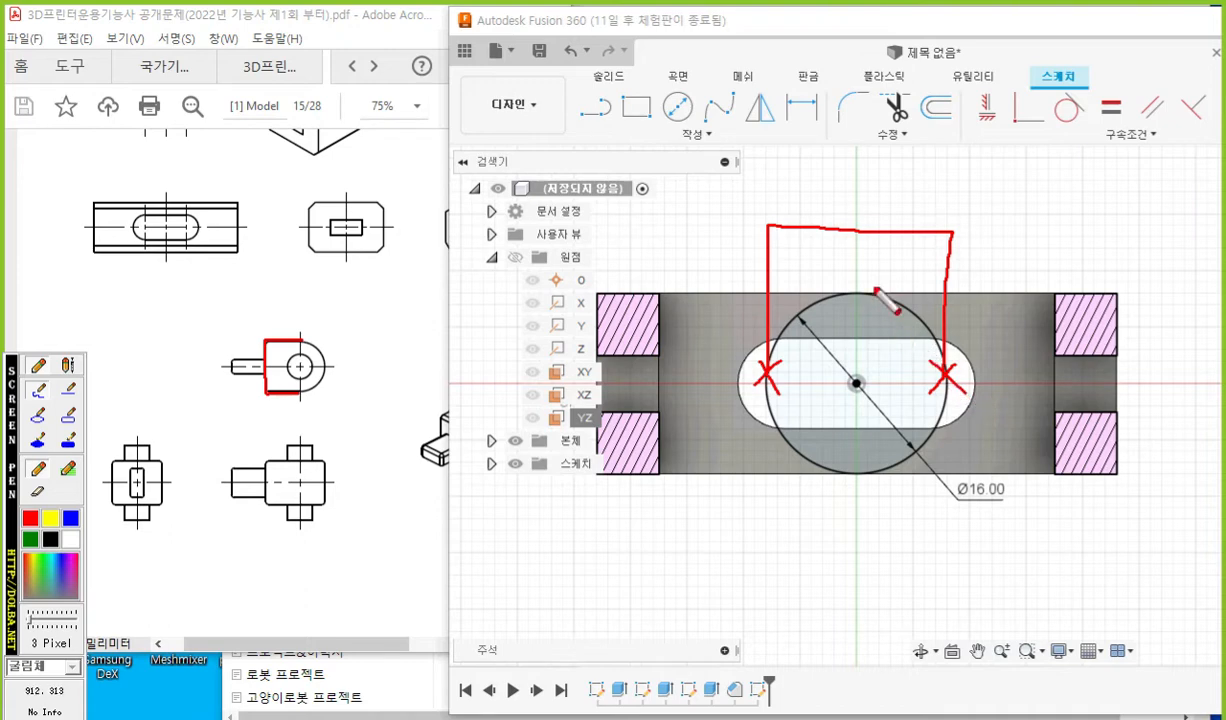
mouse_move(779, 262)
mouse_down()
mouse_move(773, 297)
mouse_move(776, 281)
mouse_up()
drag(792, 274, 774, 293)
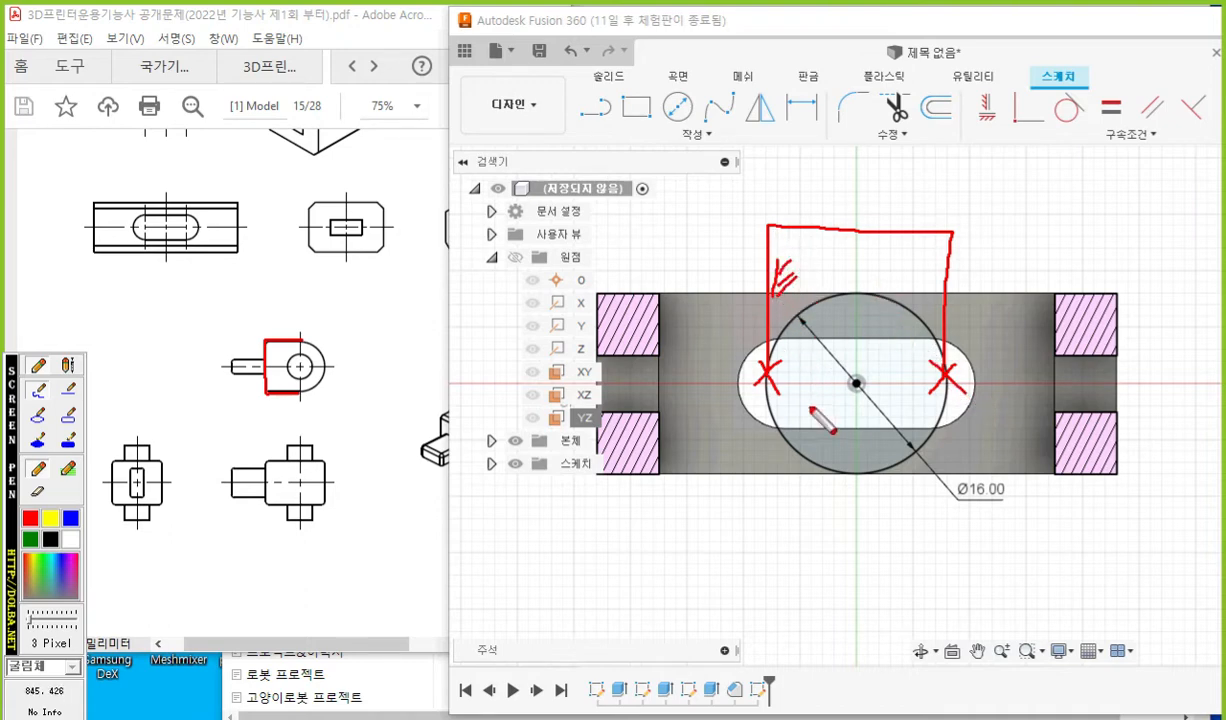
Mark the circle's side and circle the Line tool with the screen pen, and clear the marks.
mouse_move(722, 349)
mouse_down()
mouse_move(746, 332)
mouse_move(748, 348)
mouse_move(736, 345)
mouse_up()
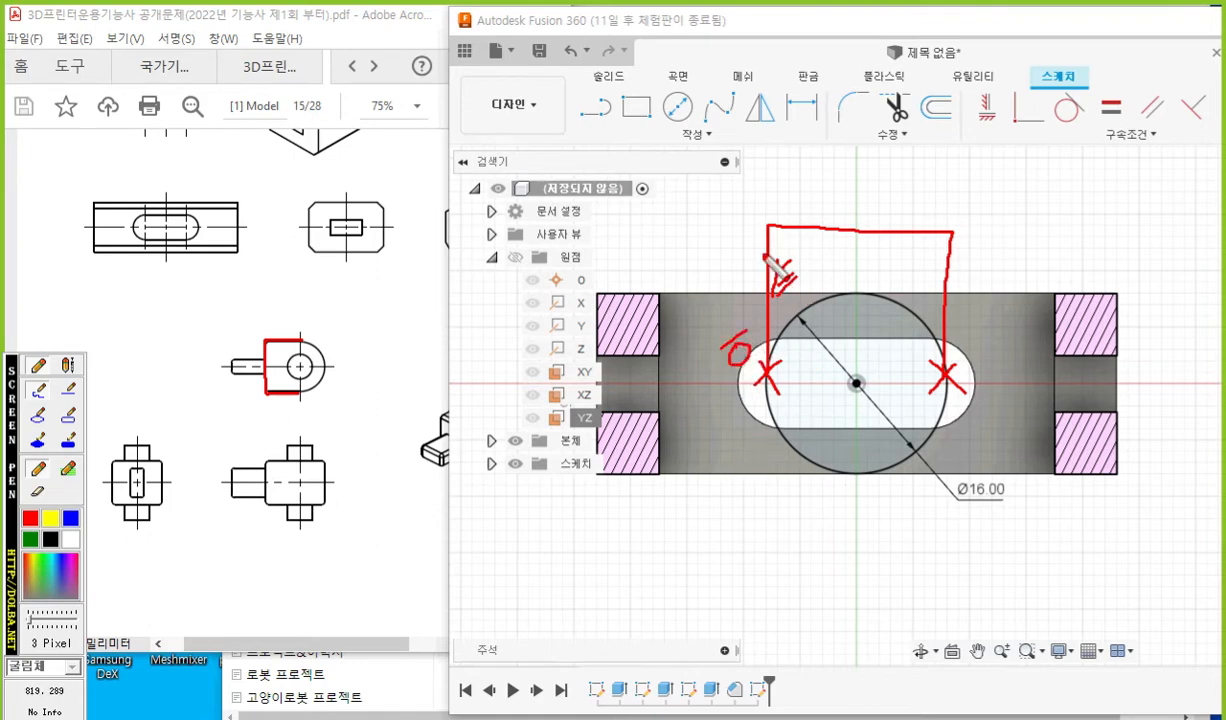
mouse_move(589, 123)
mouse_down()
mouse_move(610, 108)
mouse_move(598, 134)
mouse_up()
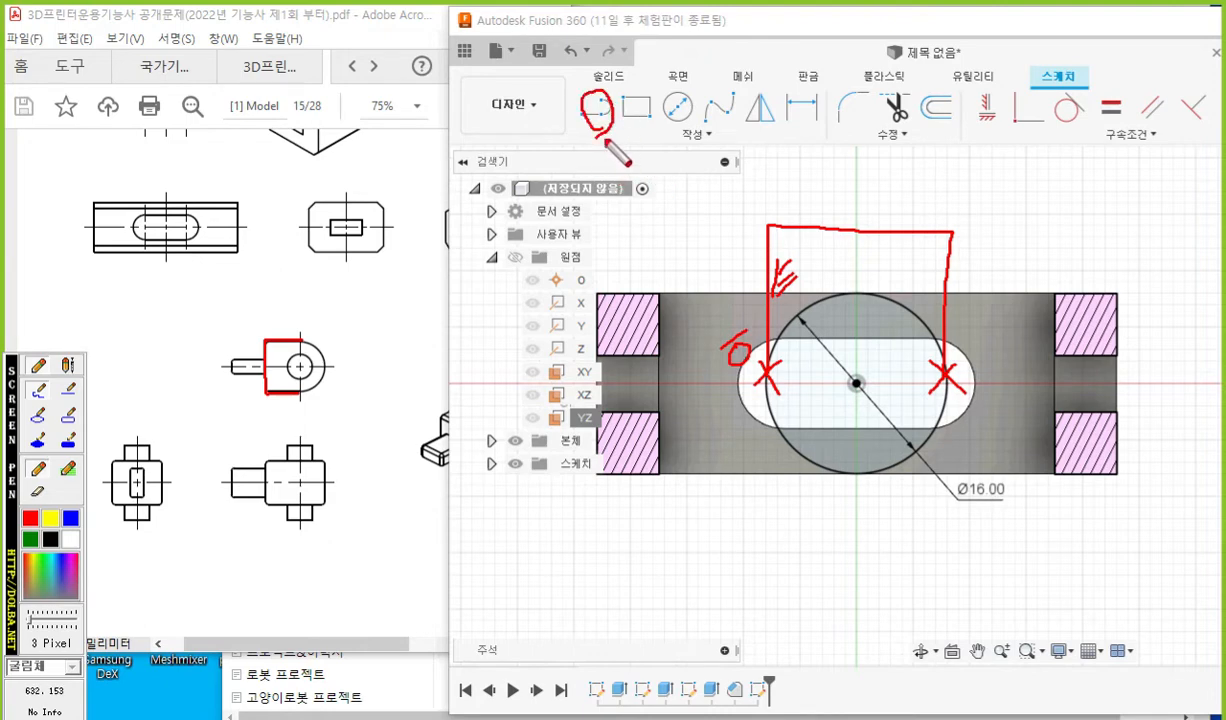
right_click(610, 138)
Draw three connected lines: up about 13.8 mm from the circle's left side, horizontally across, and back down to its right side.
click(596, 107)
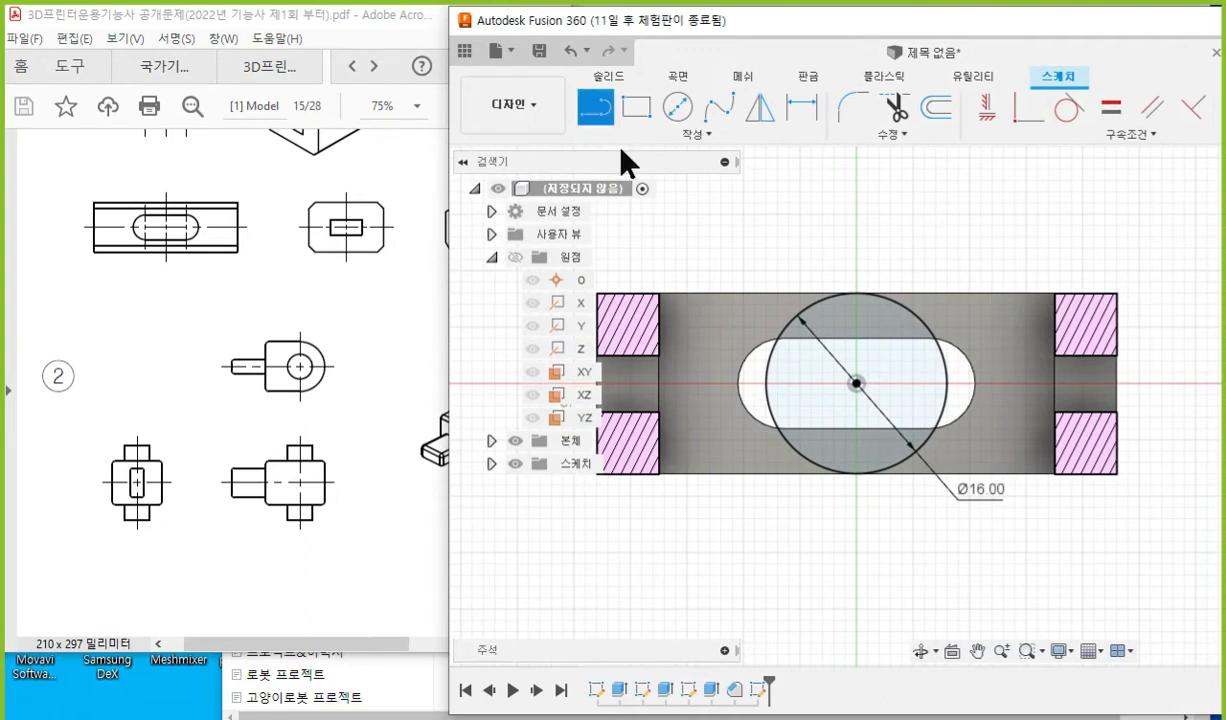
click(768, 372)
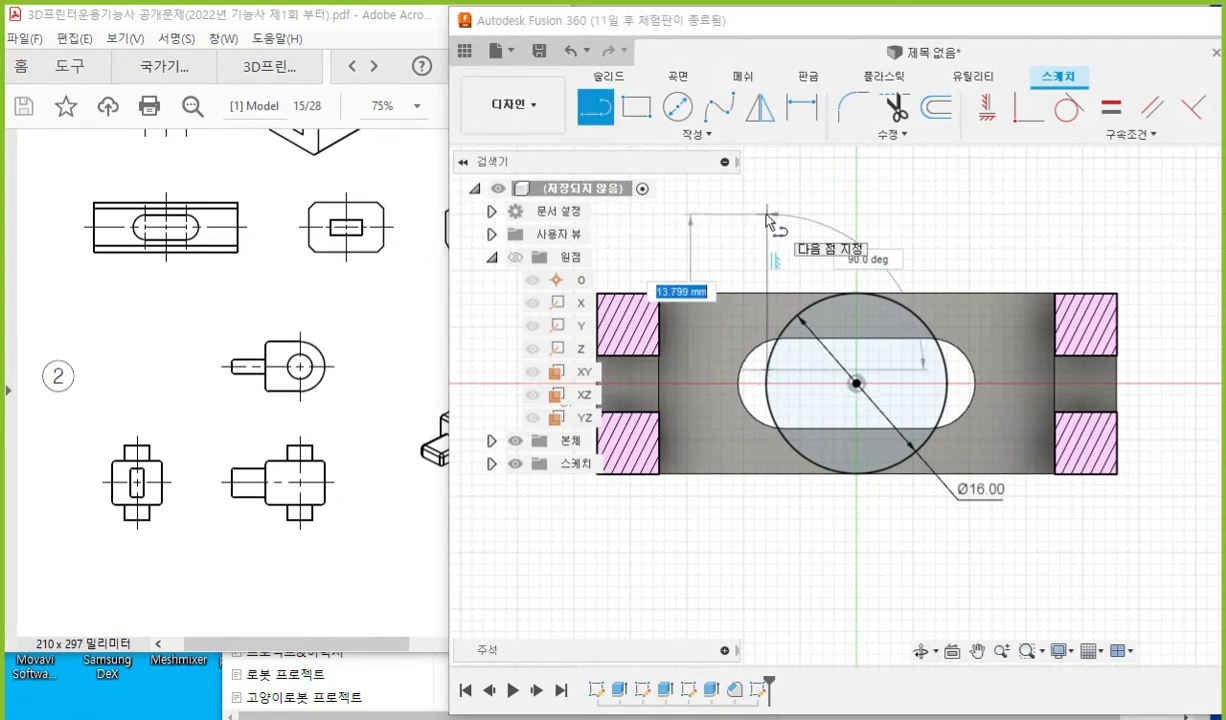
click(768, 214)
click(961, 214)
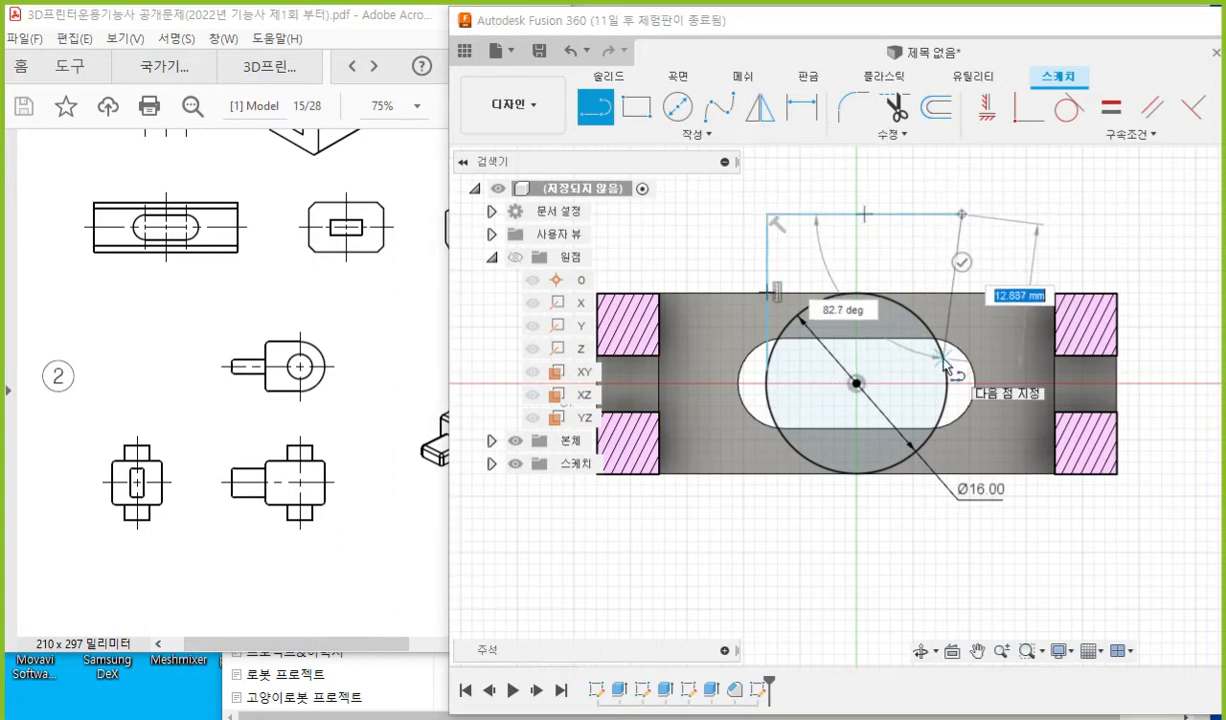
click(943, 358)
right_click(1063, 236)
click(1118, 241)
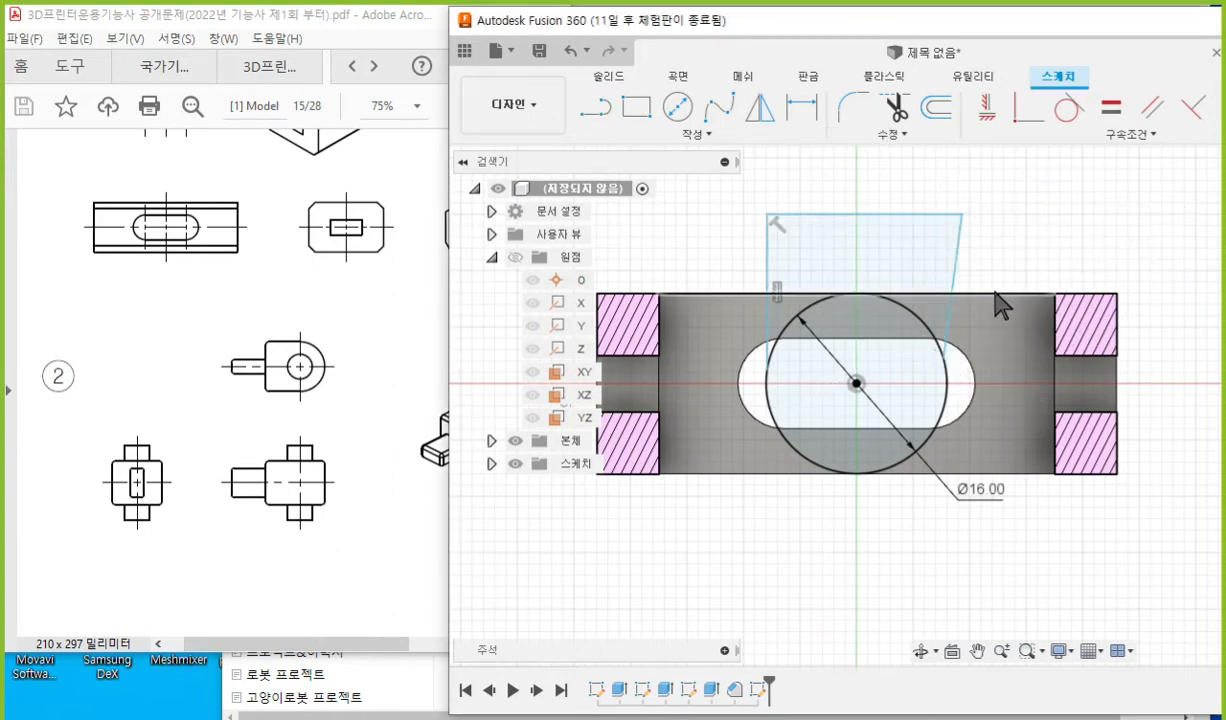
Link the Horizontal/Vertical constraint to the slanted right line with the screen pen, clear the marks, and constrain that line vertical.
middle_drag(996, 304, 960, 319)
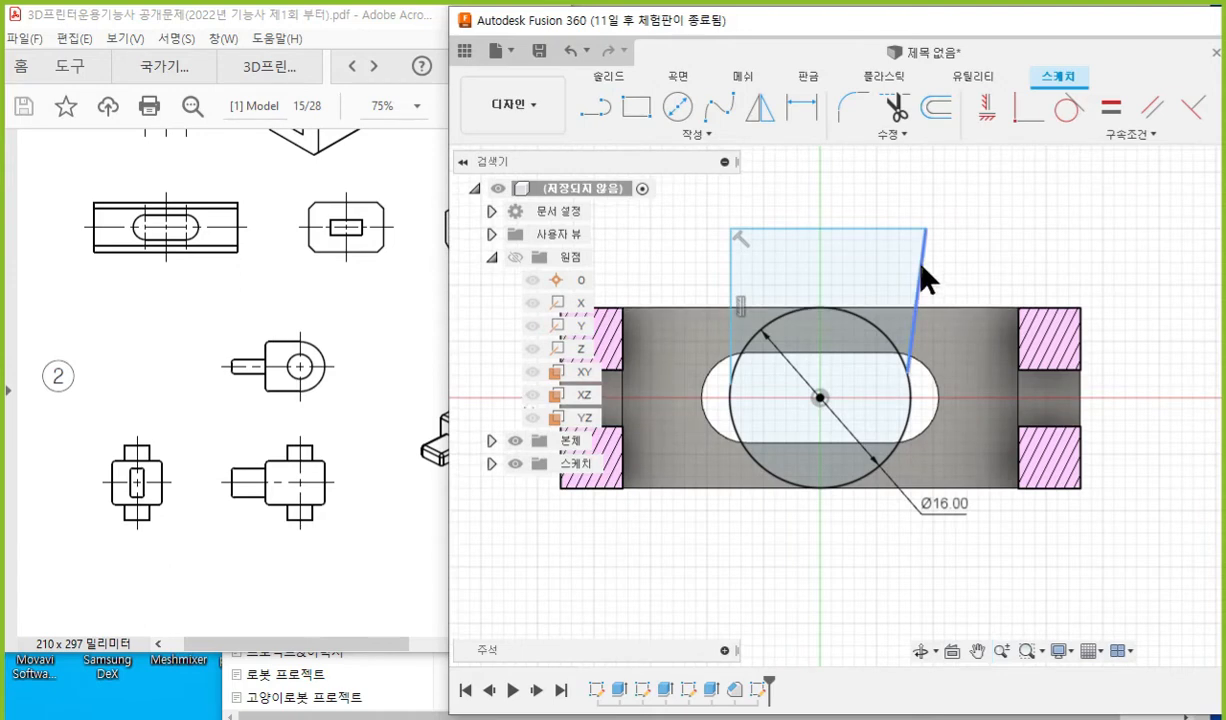
key(F12)
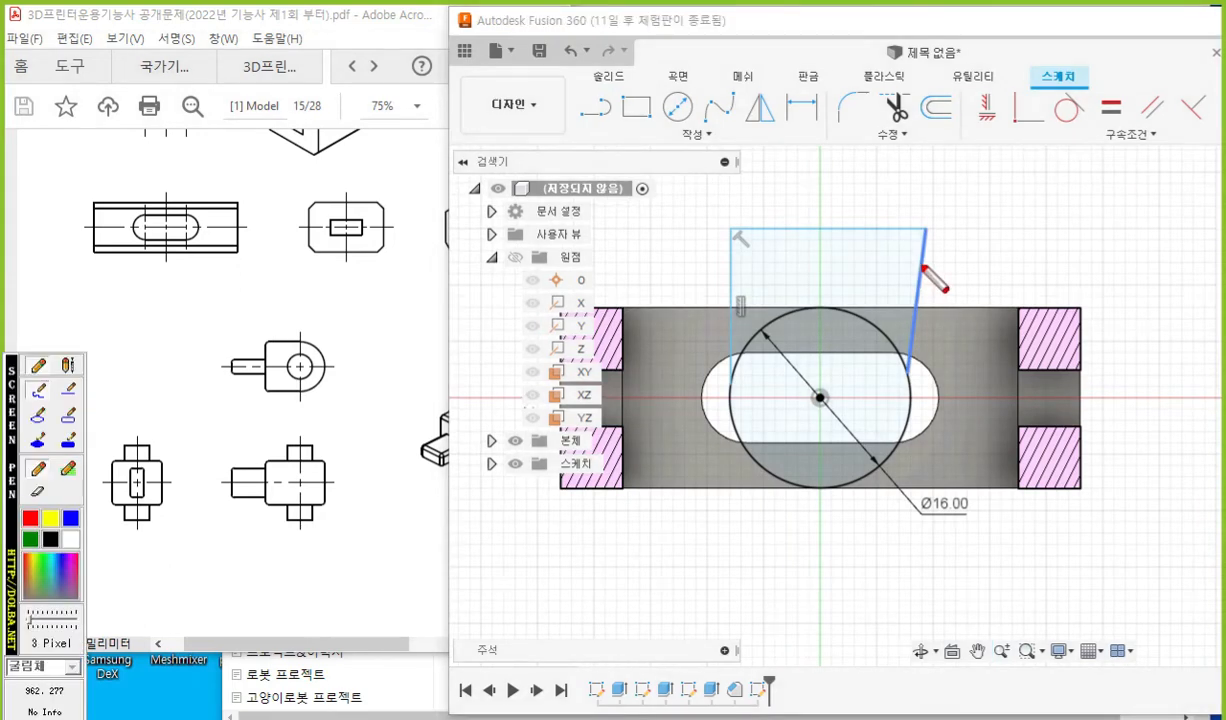
mouse_move(978, 92)
mouse_down()
mouse_move(968, 118)
mouse_move(1000, 105)
mouse_move(987, 245)
mouse_move(928, 277)
mouse_up()
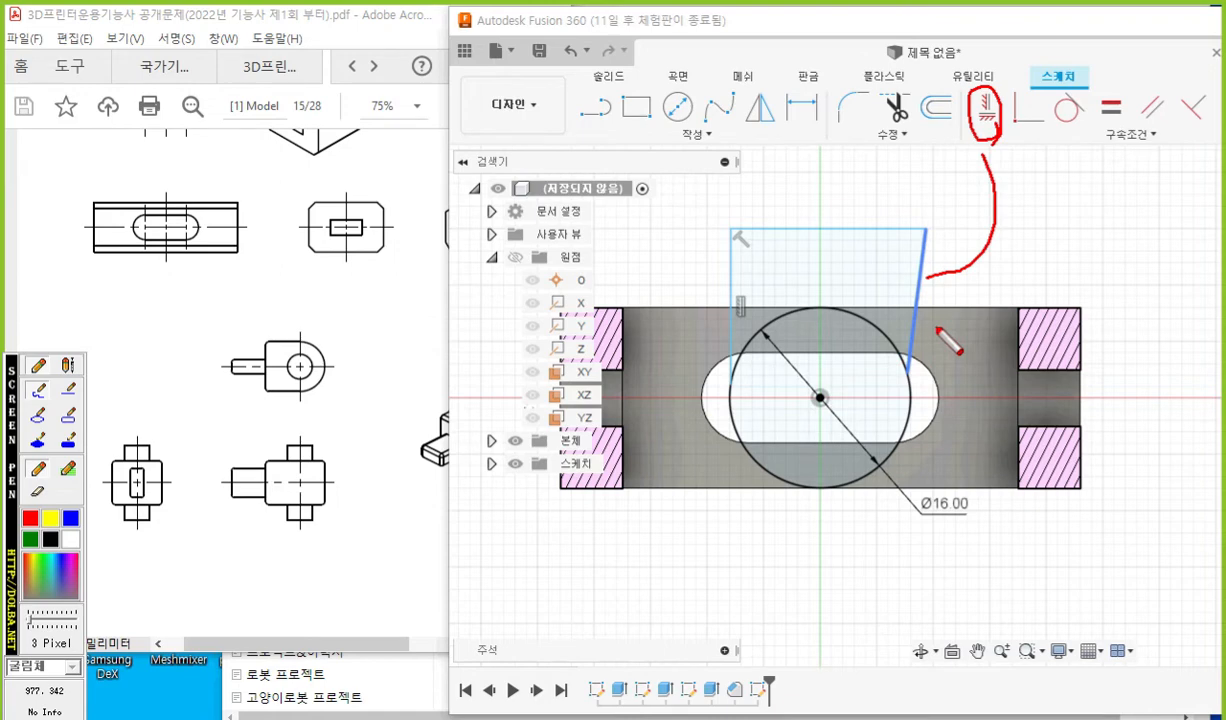
right_click(1000, 140)
click(988, 107)
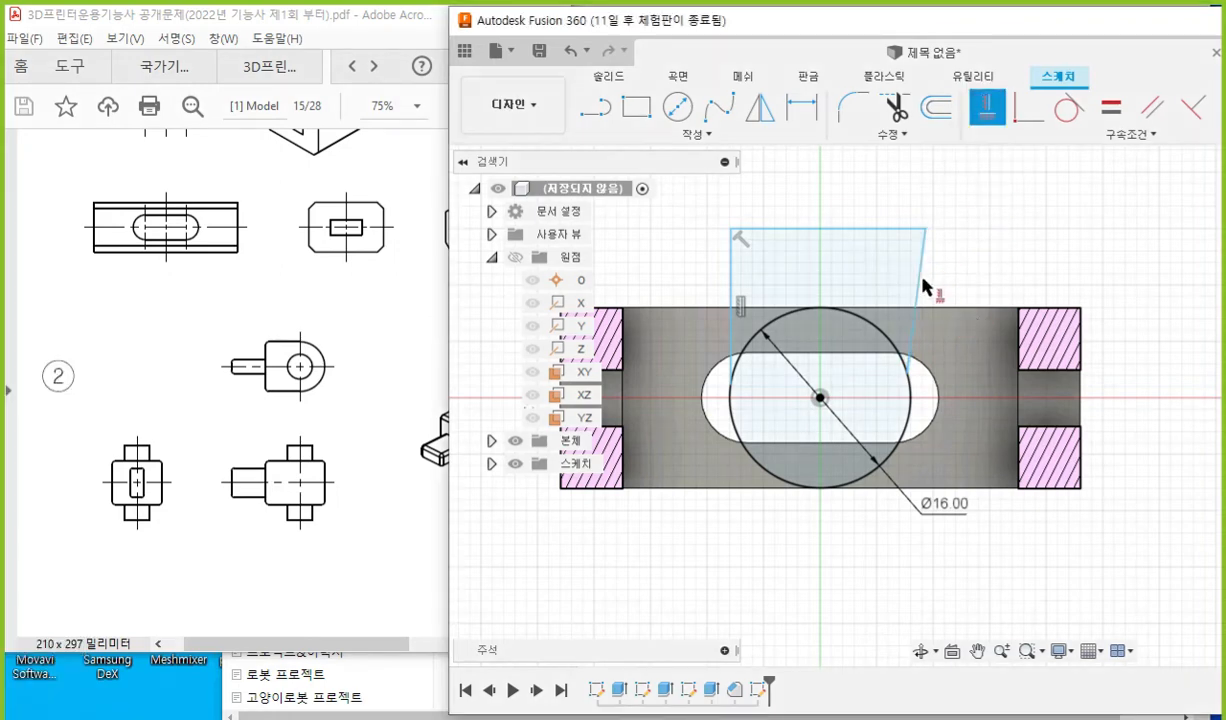
click(920, 278)
key(Escape)
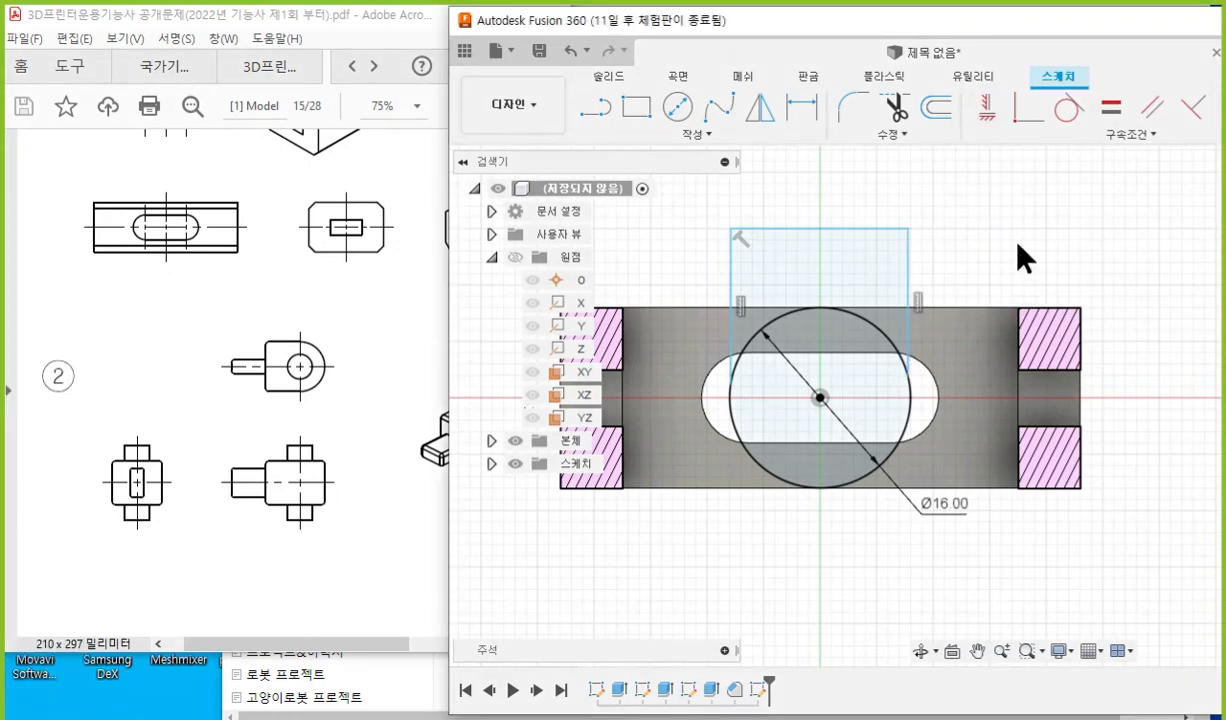
Circle the Tangent constraint and trace each vertical line with its adjoining arc using the screen pen, and clear the marks.
key(F9)
mouse_move(1087, 122)
mouse_down()
mouse_move(1043, 107)
mouse_move(1075, 145)
mouse_up()
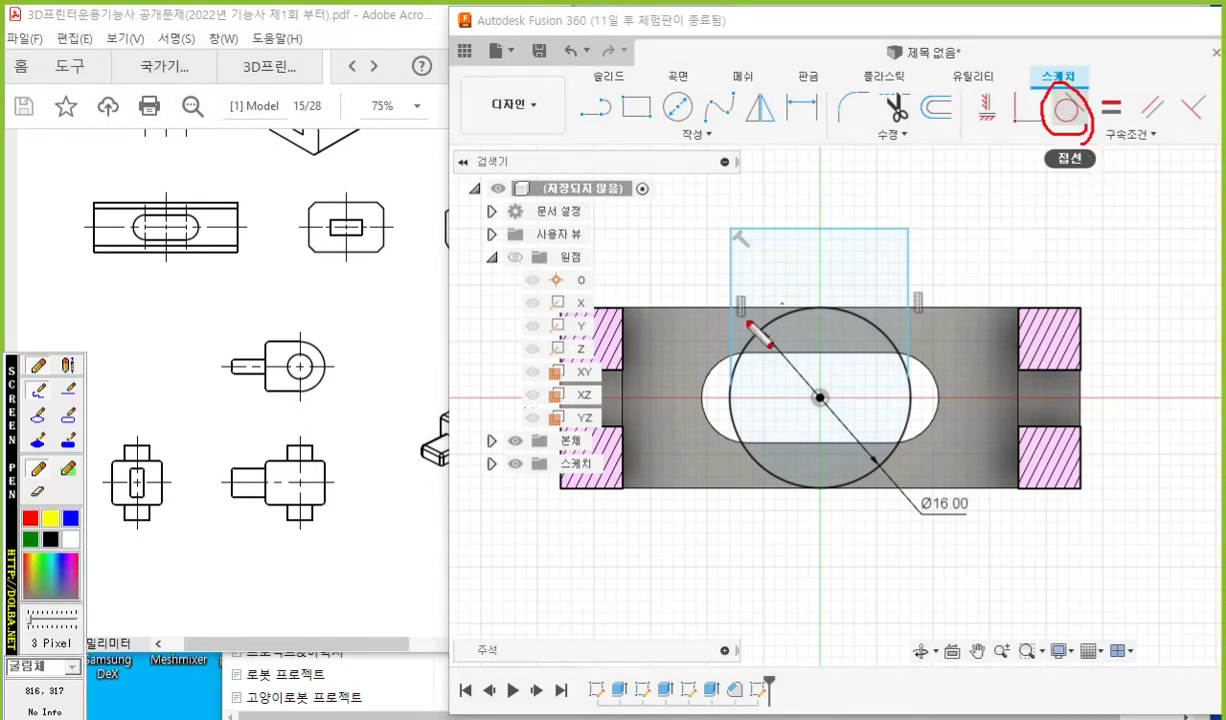
drag(731, 228, 728, 384)
mouse_move(756, 334)
mouse_down()
mouse_move(741, 437)
mouse_move(766, 484)
mouse_up()
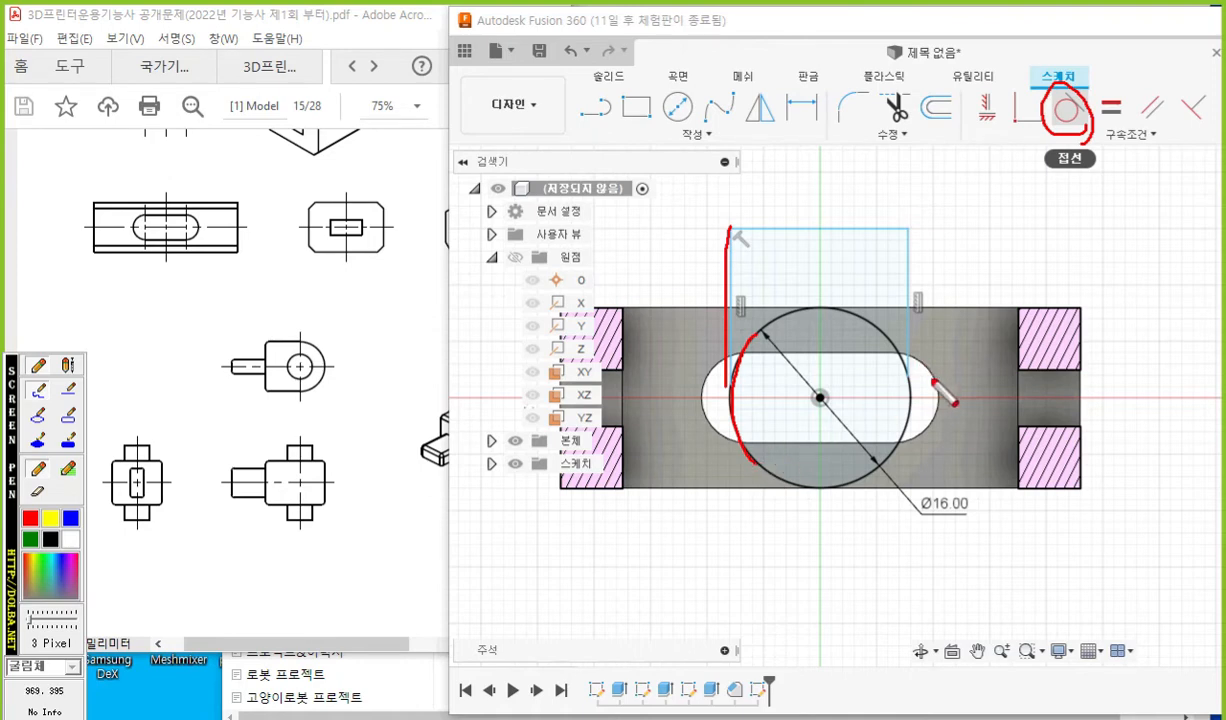
mouse_move(917, 230)
mouse_down()
mouse_move(917, 328)
mouse_move(872, 328)
mouse_move(905, 365)
mouse_move(877, 465)
mouse_up()
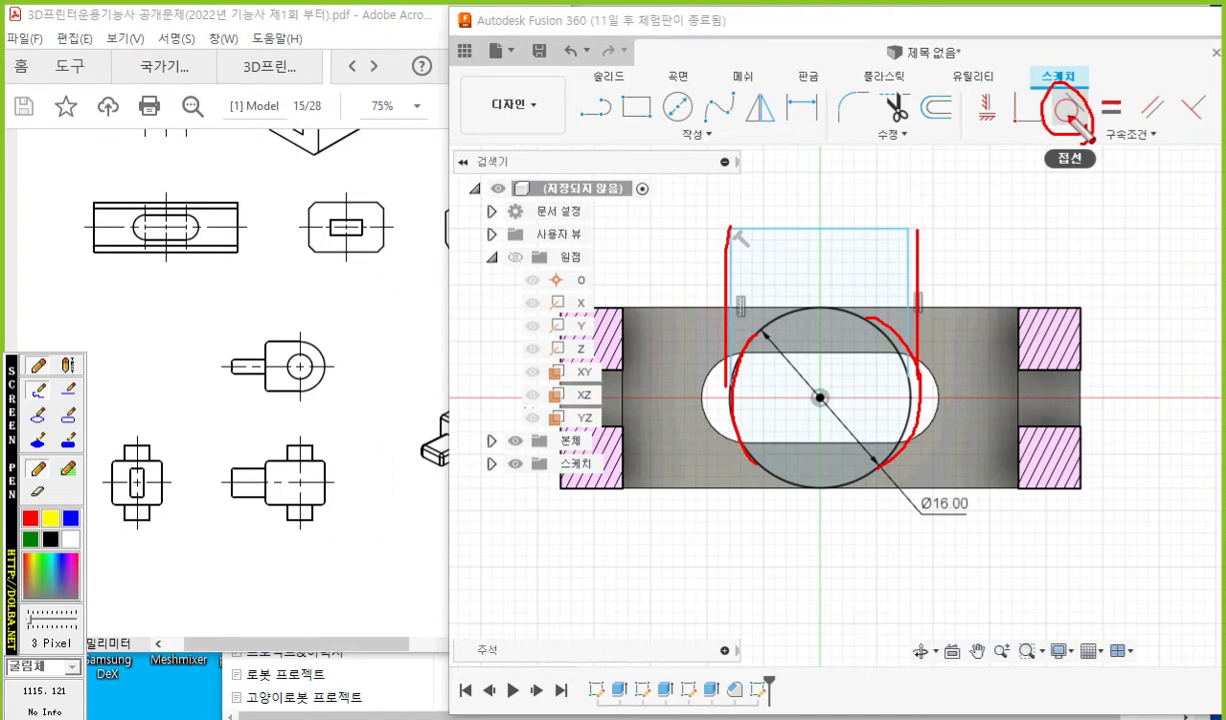
key(Escape)
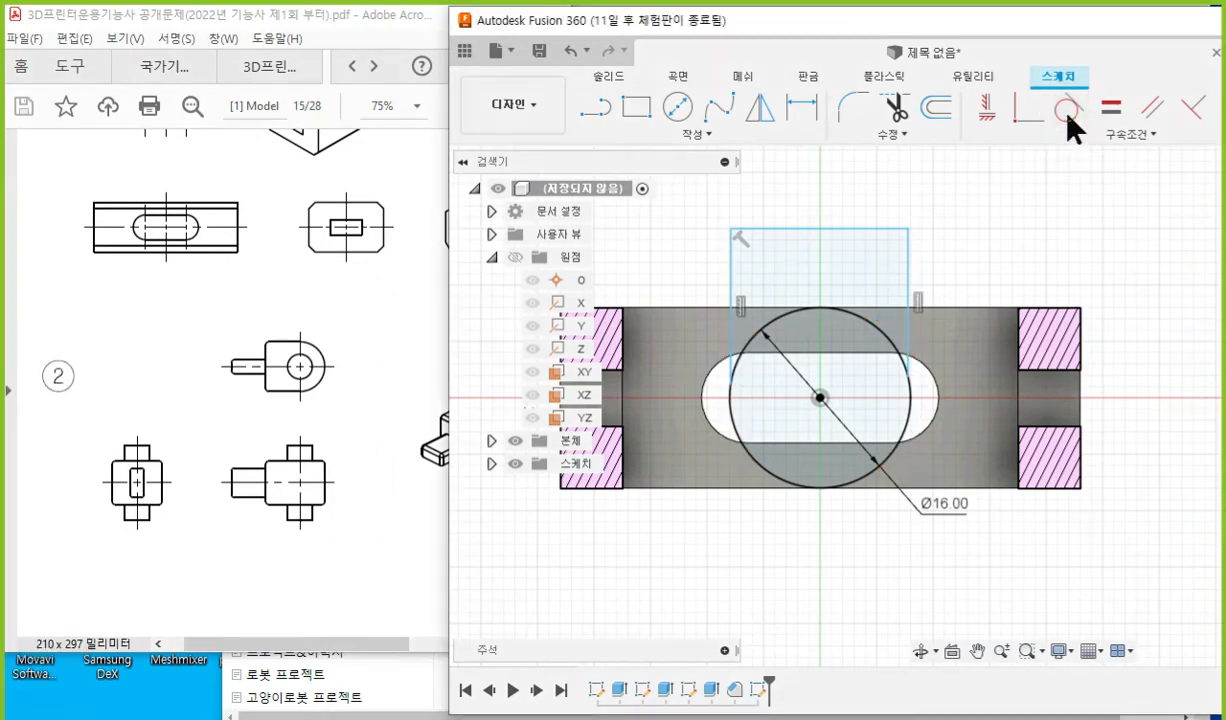
Make both vertical lines tangent to the 16 mm circle.
click(1068, 108)
click(730, 287)
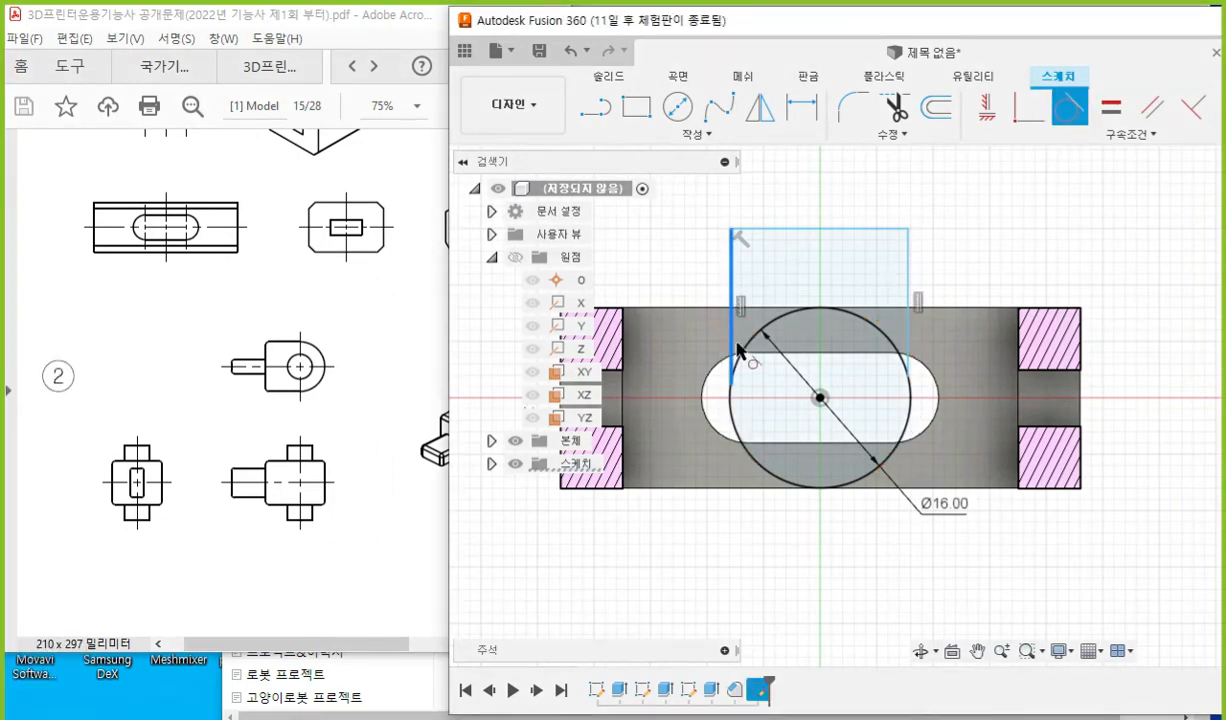
click(747, 342)
click(910, 267)
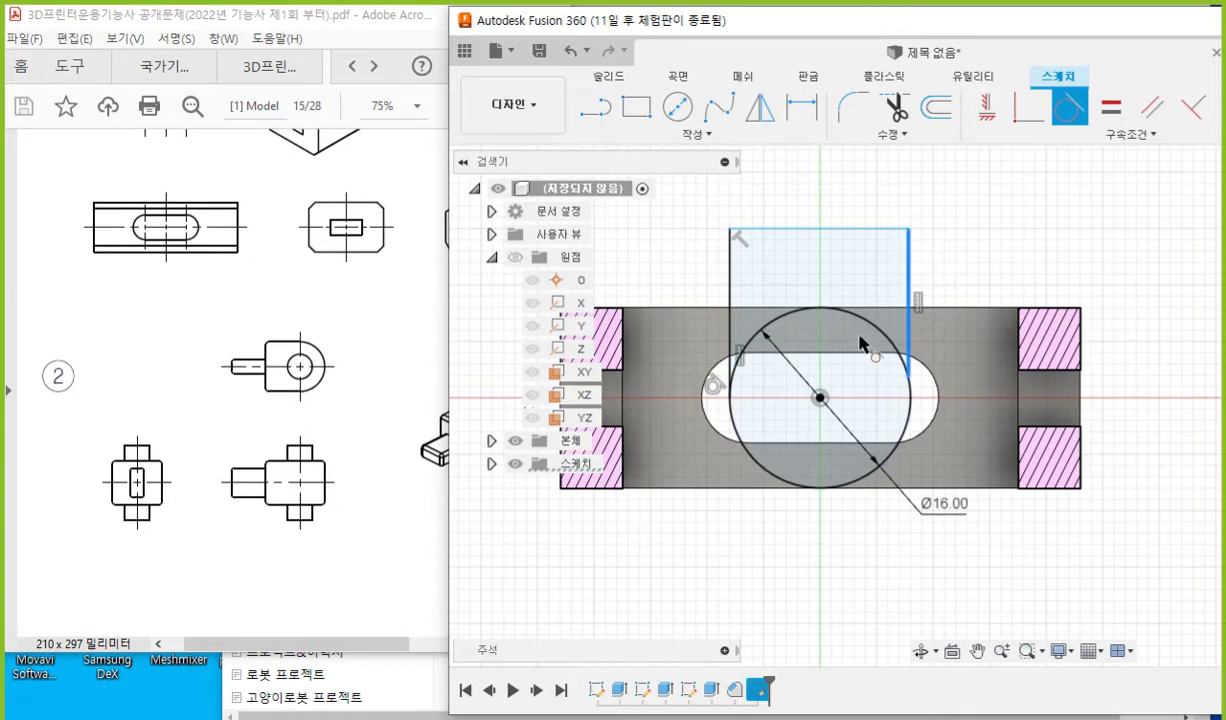
click(876, 329)
key(Escape)
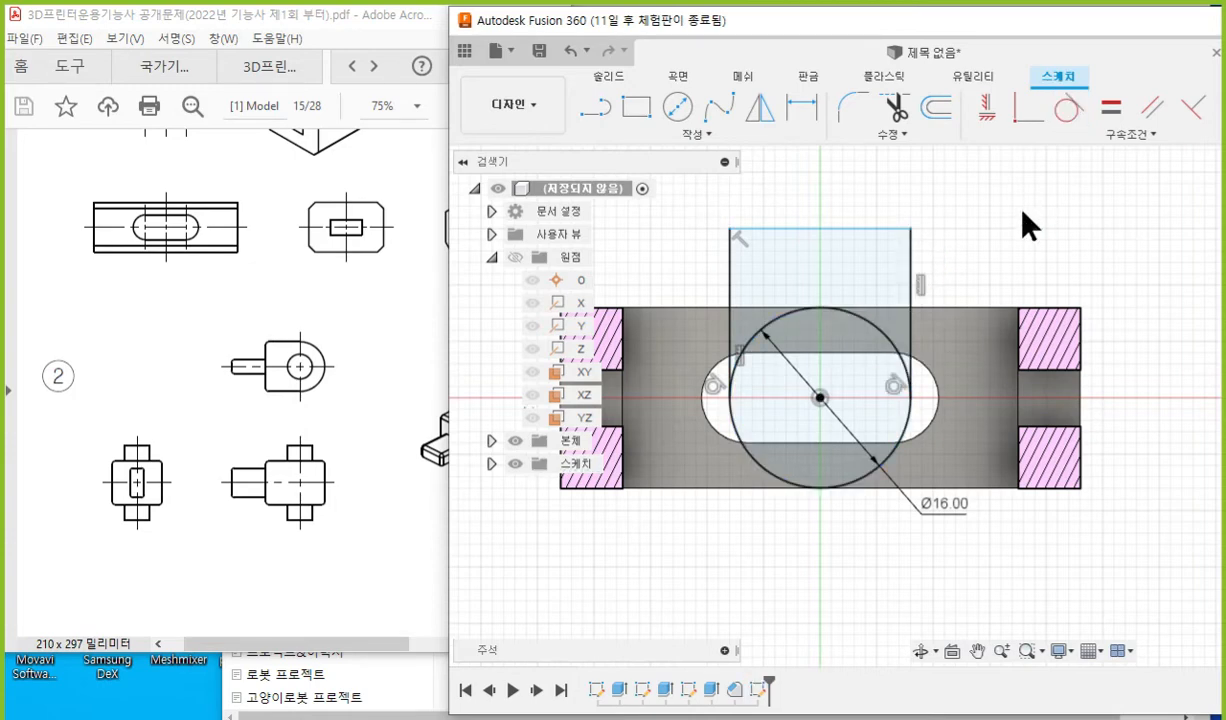
Mark the distance from the hole centre to the flat end in part 2's view and the sketch with the screen pen, and clear it.
key(F12)
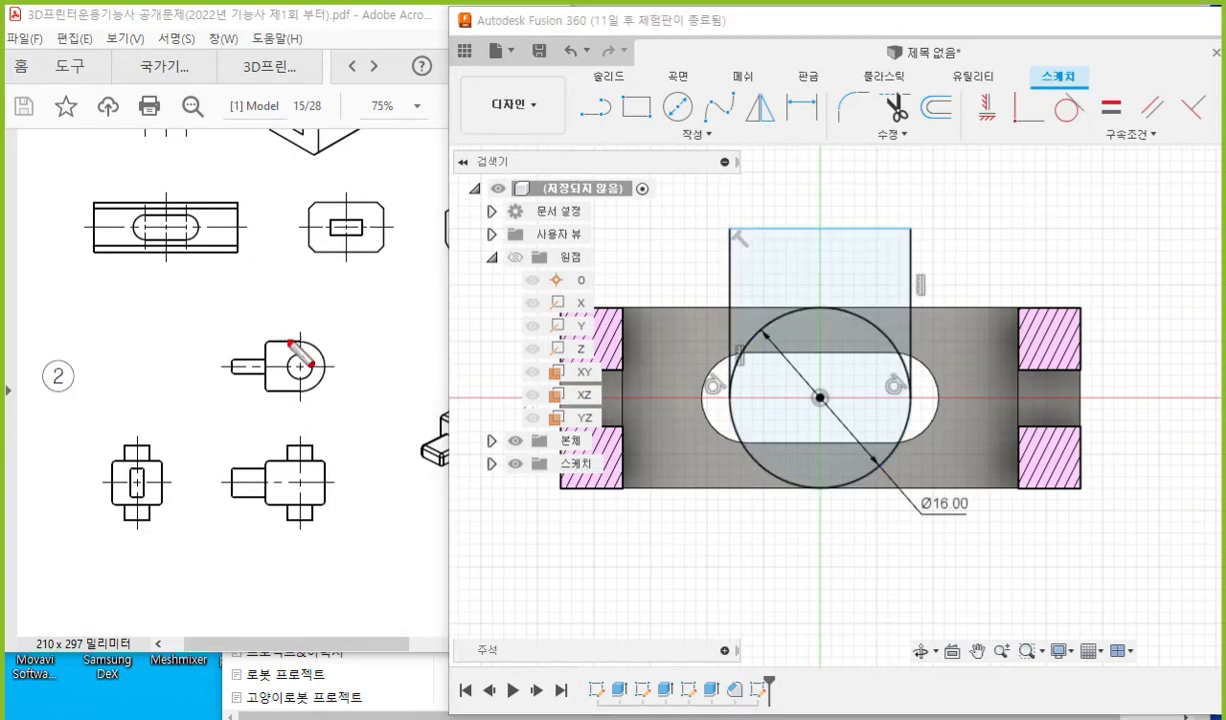
drag(264, 372, 264, 303)
mouse_move(301, 358)
mouse_down()
mouse_move(301, 302)
mouse_move(317, 330)
mouse_up()
drag(250, 303, 251, 329)
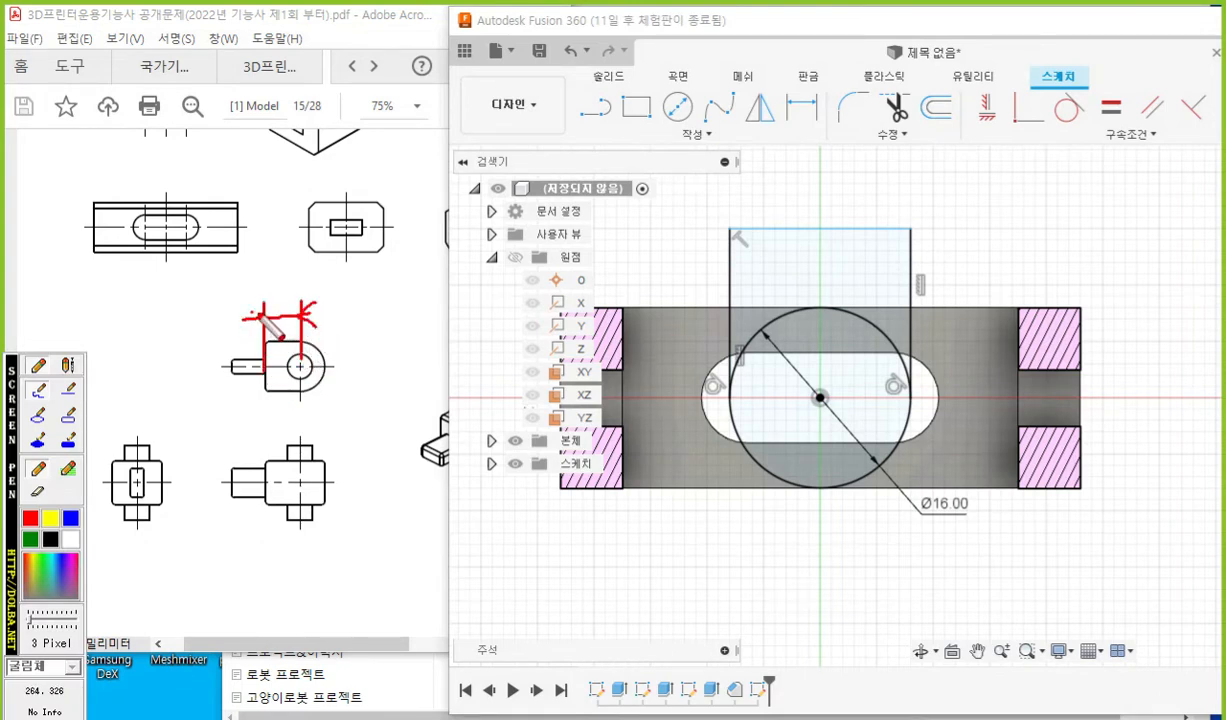
drag(829, 396, 984, 396)
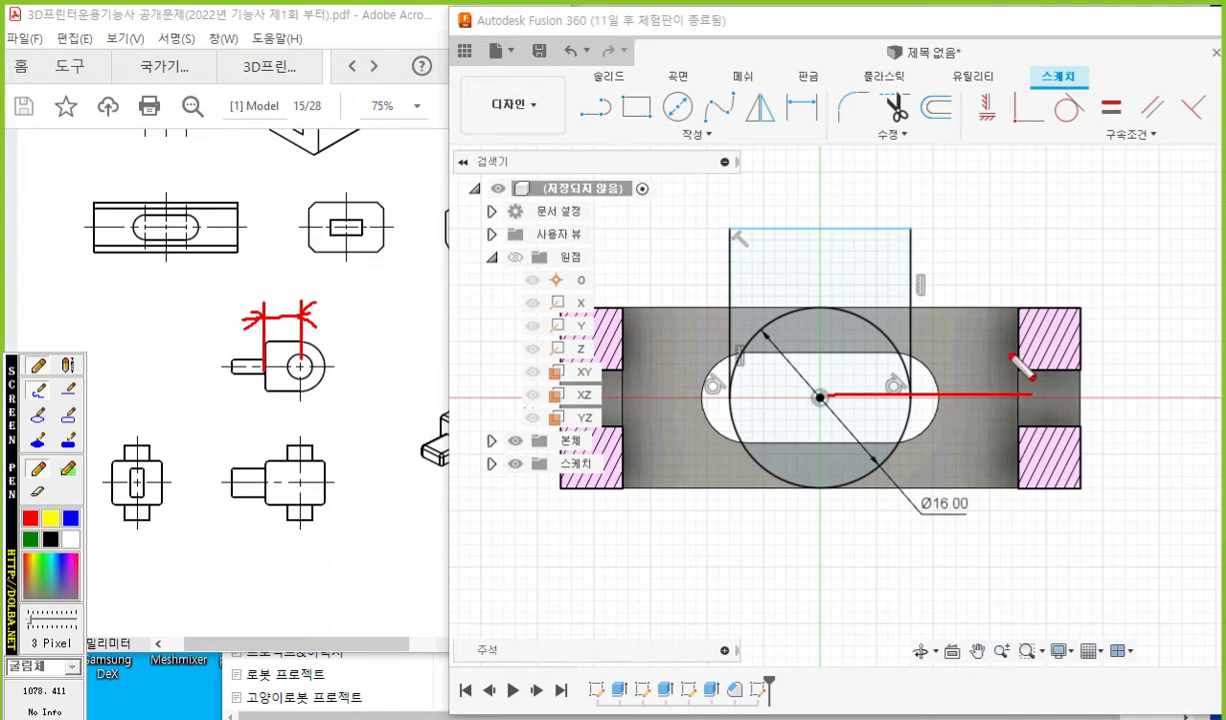
mouse_move(848, 226)
mouse_down()
mouse_move(987, 227)
mouse_move(980, 400)
mouse_up()
drag(953, 251, 983, 265)
drag(958, 370, 1000, 367)
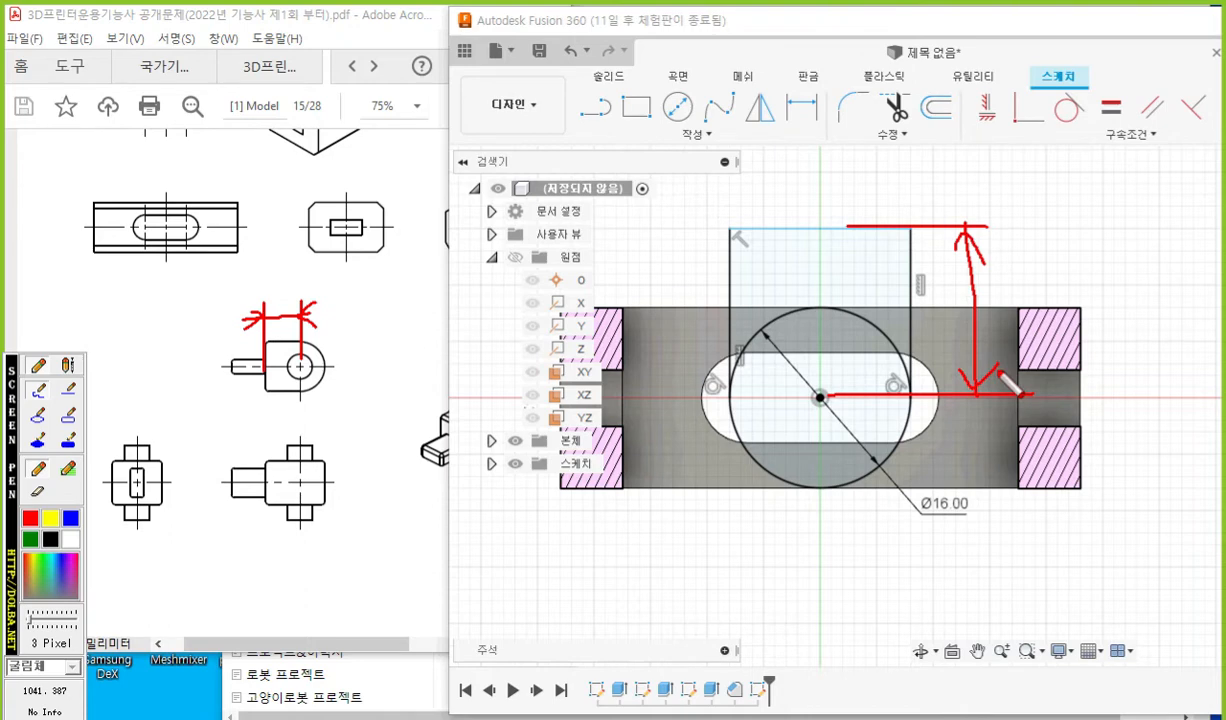
mouse_move(940, 282)
mouse_down()
mouse_move(926, 328)
mouse_move(939, 333)
mouse_up()
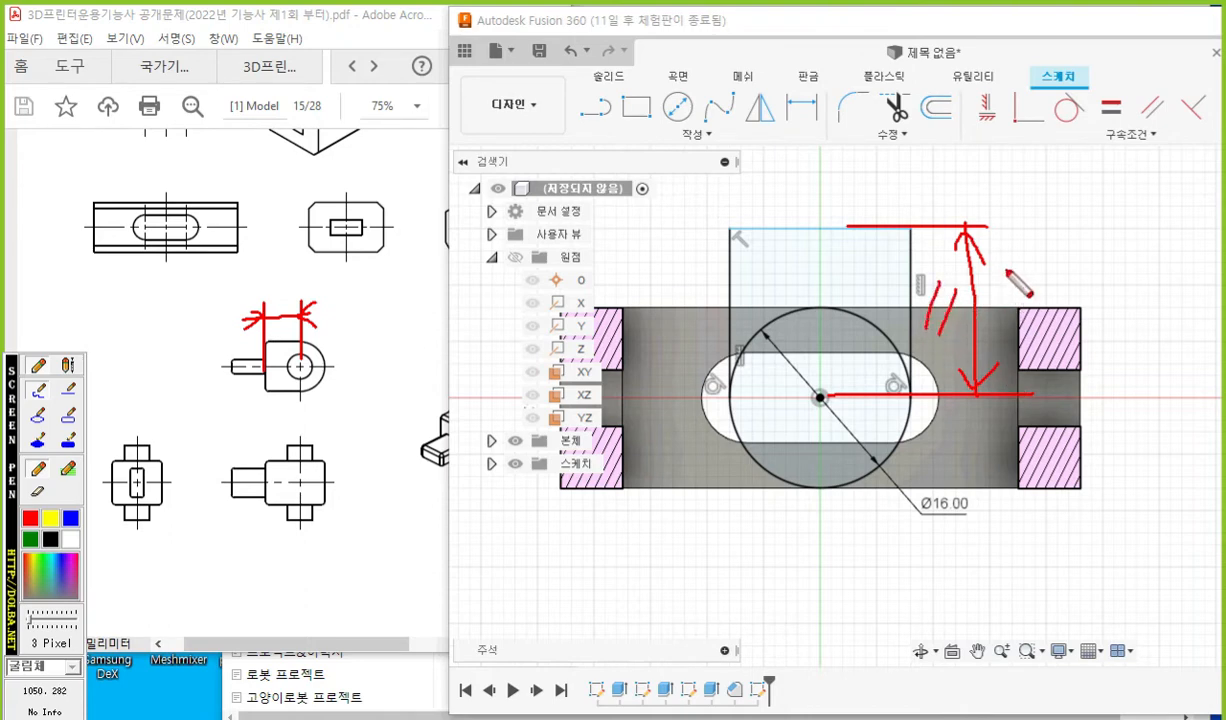
right_click(858, 190)
Dimension the circle's centre to the upper horizontal line at 11 mm and move the dimension text above the profile.
click(801, 107)
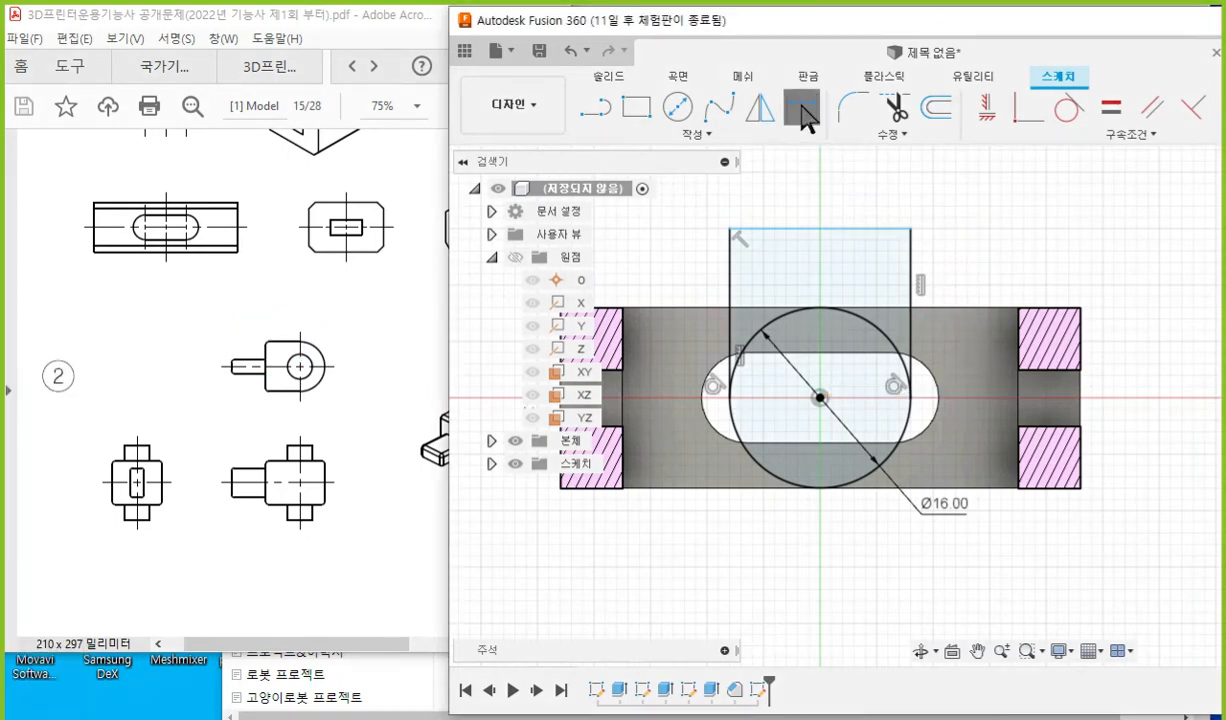
click(838, 231)
click(819, 398)
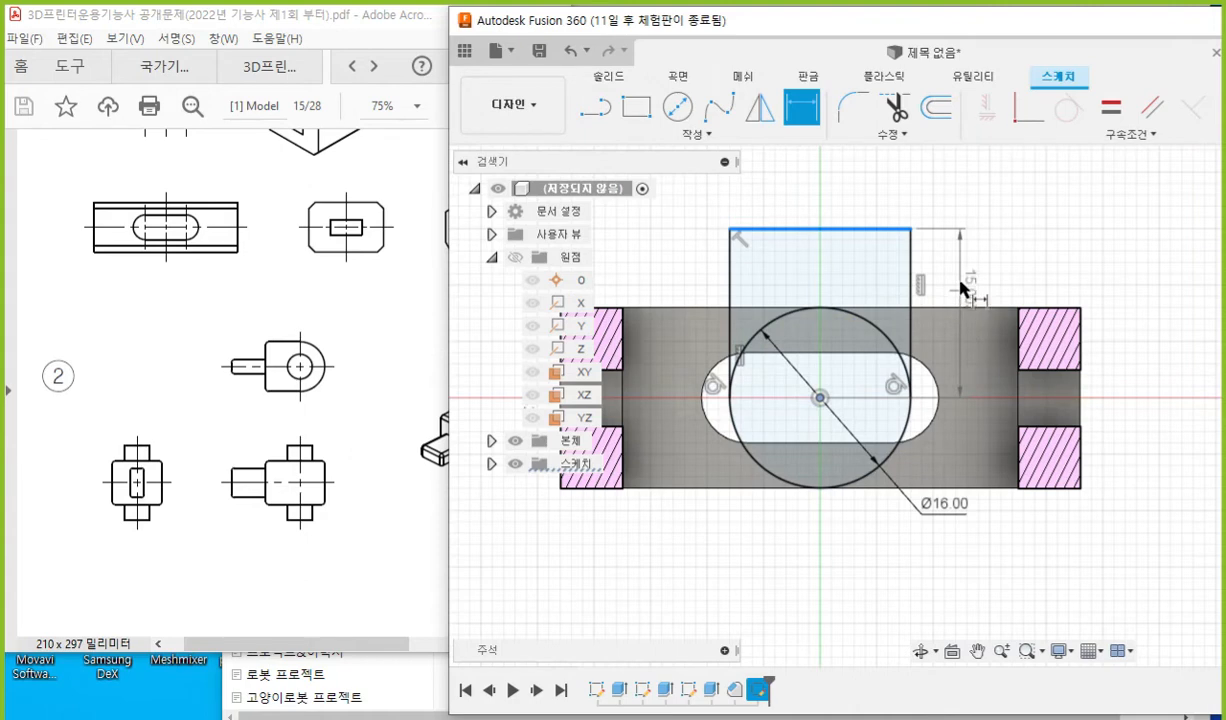
click(958, 283)
text(11)
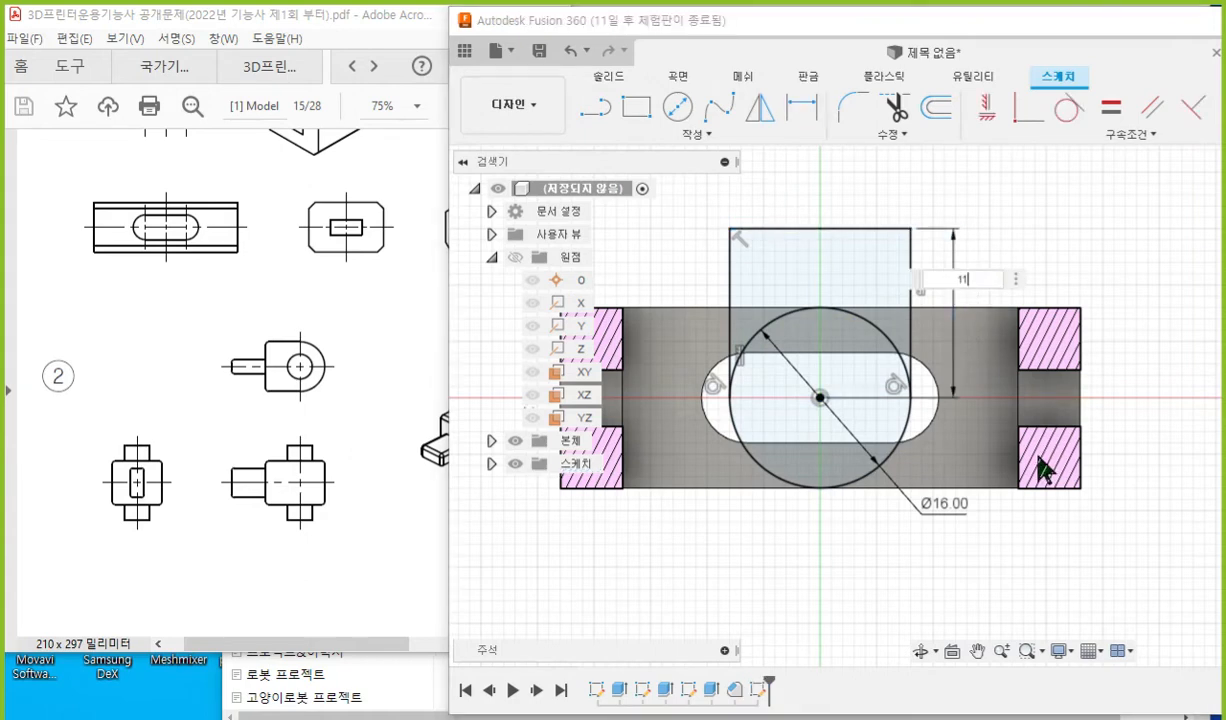
key(Return)
drag(975, 325, 955, 252)
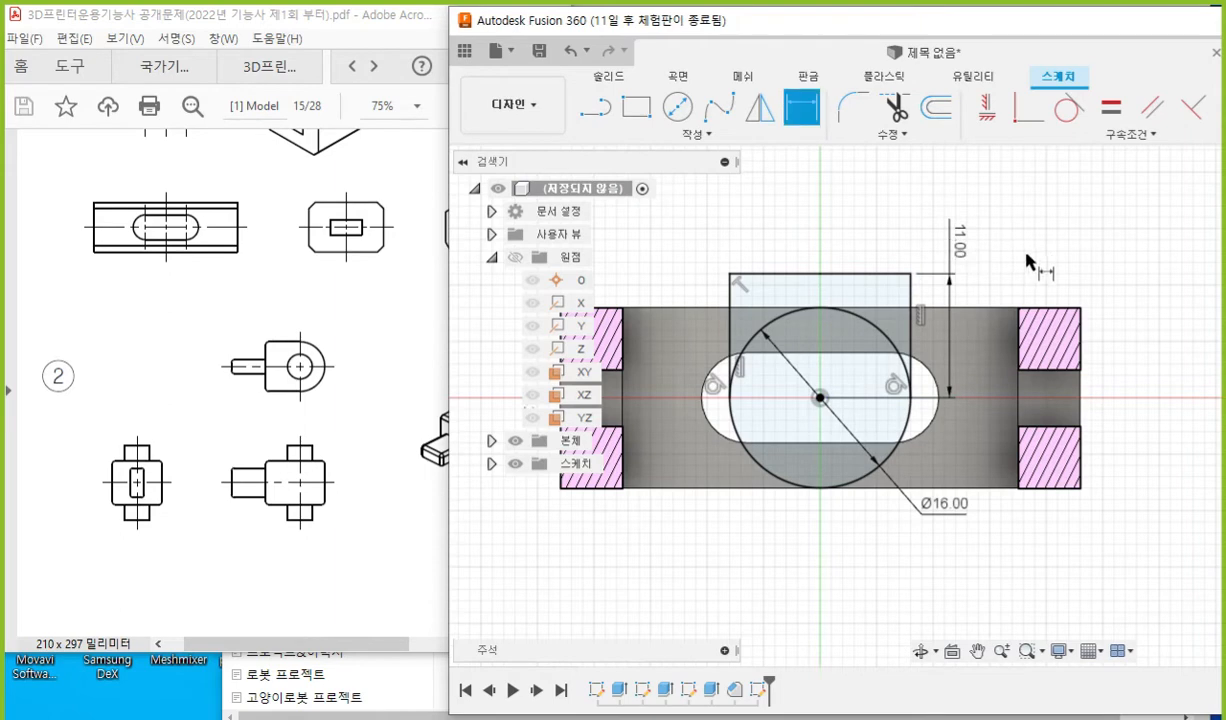
scroll(935, 470, up, 2)
middle_drag(910, 456, 923, 485)
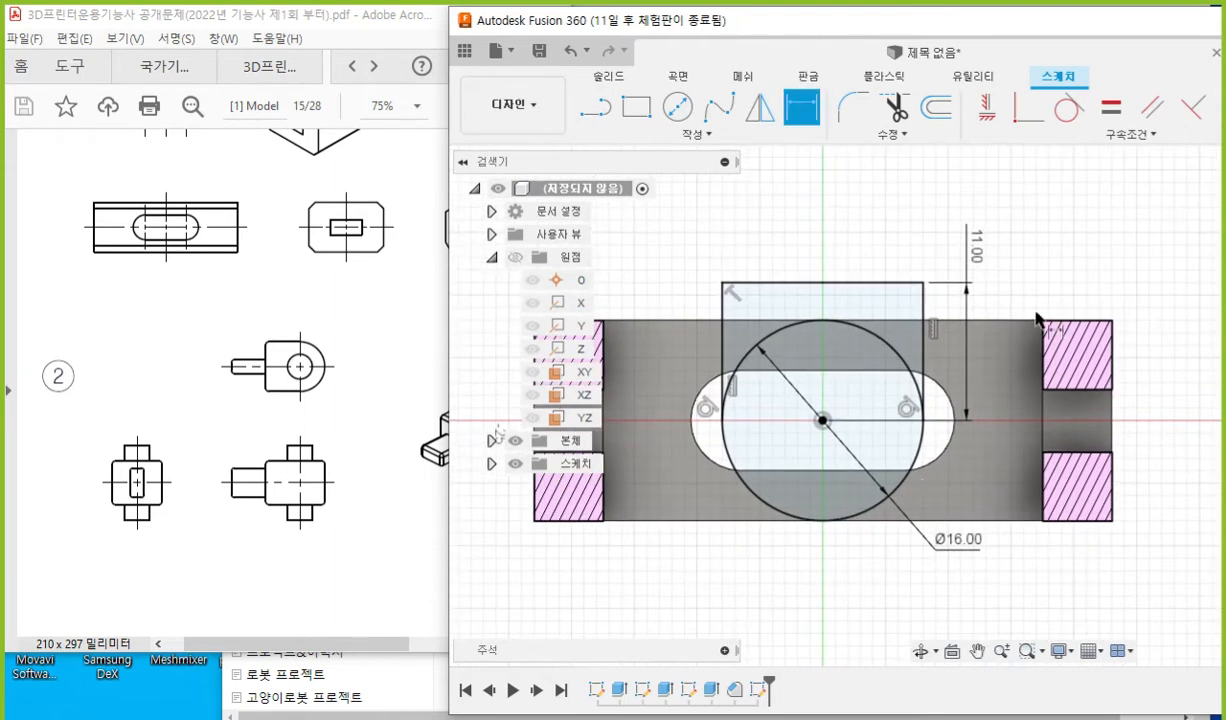
key(Escape)
middle_drag(1032, 246, 1037, 228)
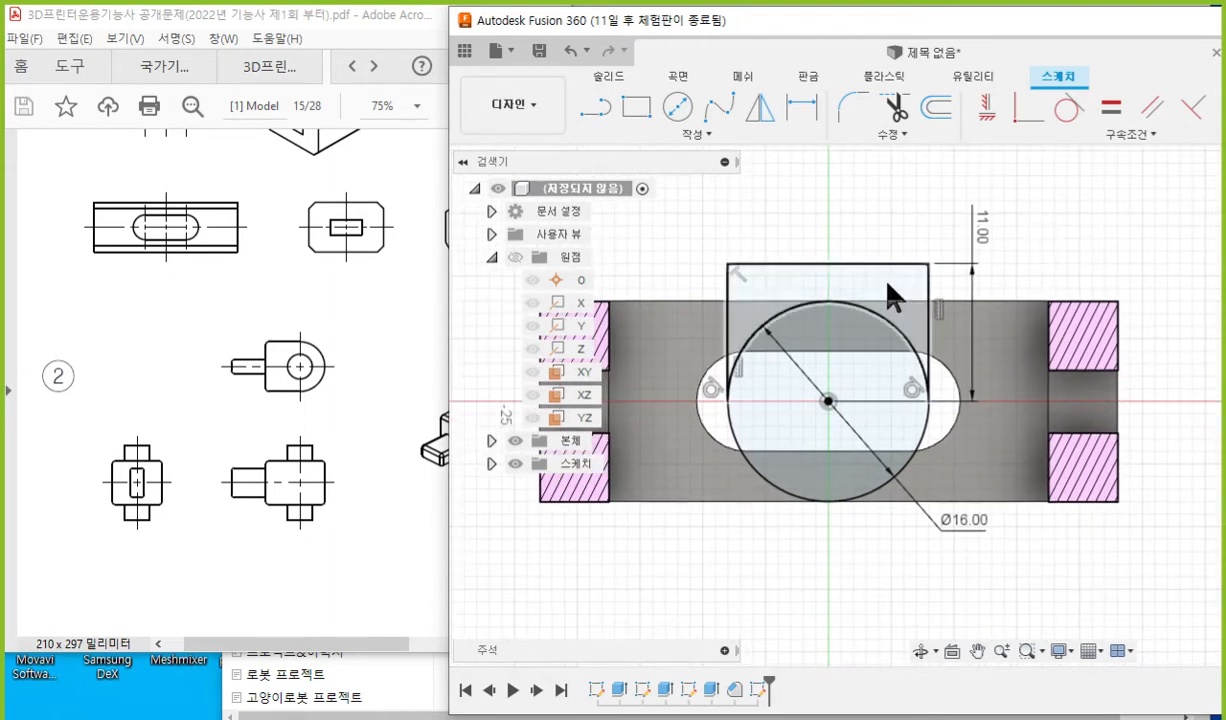
Select the whole sketched profile, switch to Adobe Acrobat, mark part 2's body outline and thickness with the screen pen, and clear the marks.
click(848, 266)
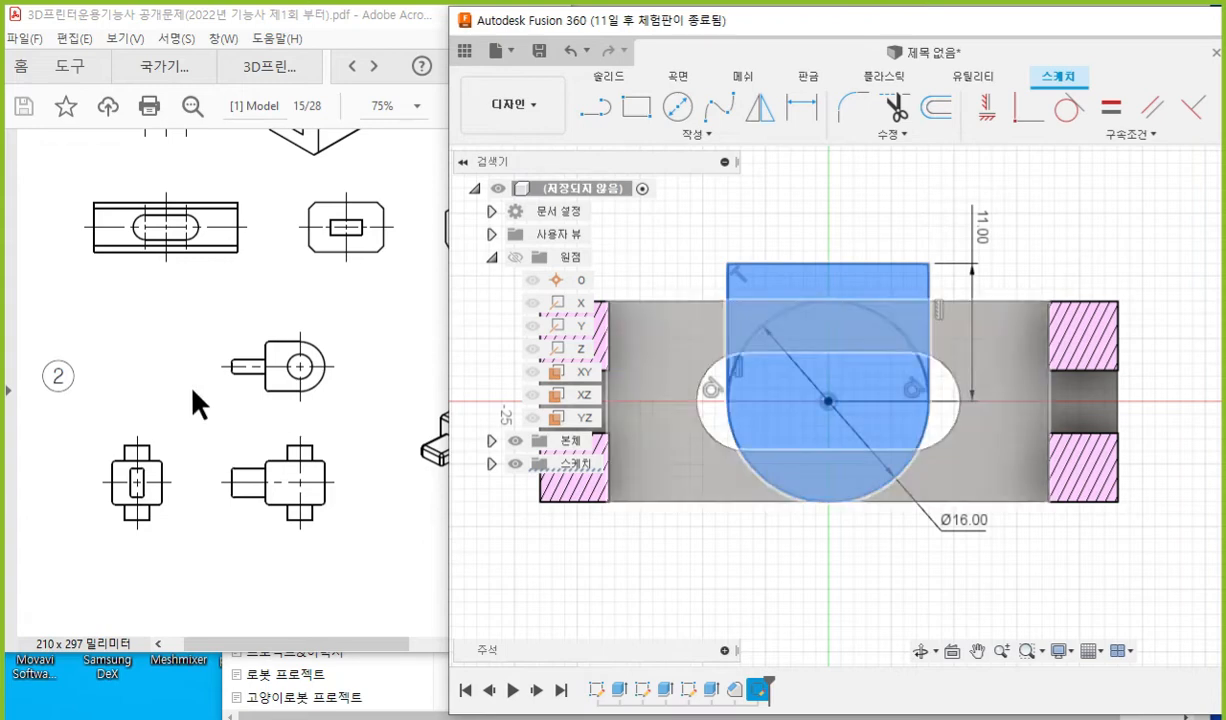
click(282, 416)
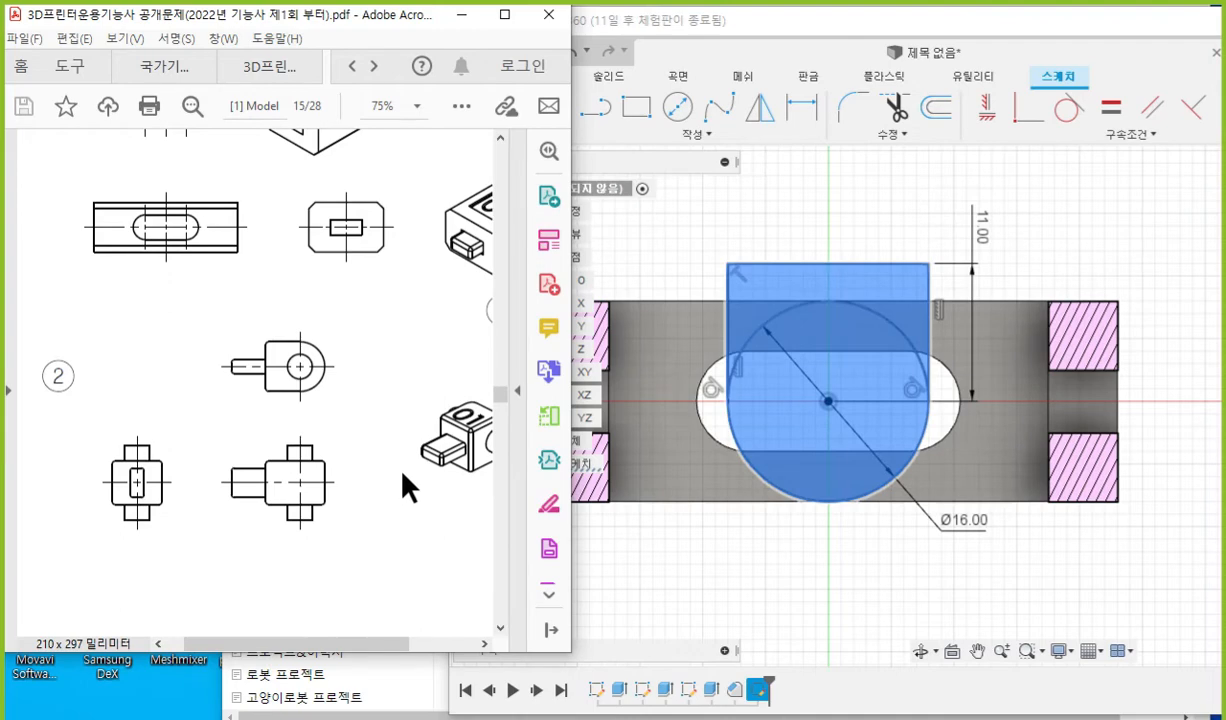
key(F2)
mouse_move(265, 394)
mouse_down()
mouse_move(314, 391)
mouse_move(290, 343)
mouse_move(265, 355)
mouse_move(265, 392)
mouse_up()
drag(283, 465, 364, 467)
mouse_move(319, 507)
mouse_down()
mouse_move(365, 504)
mouse_move(347, 503)
mouse_move(357, 492)
mouse_up()
mouse_move(347, 467)
mouse_down()
mouse_move(338, 473)
mouse_move(357, 474)
mouse_up()
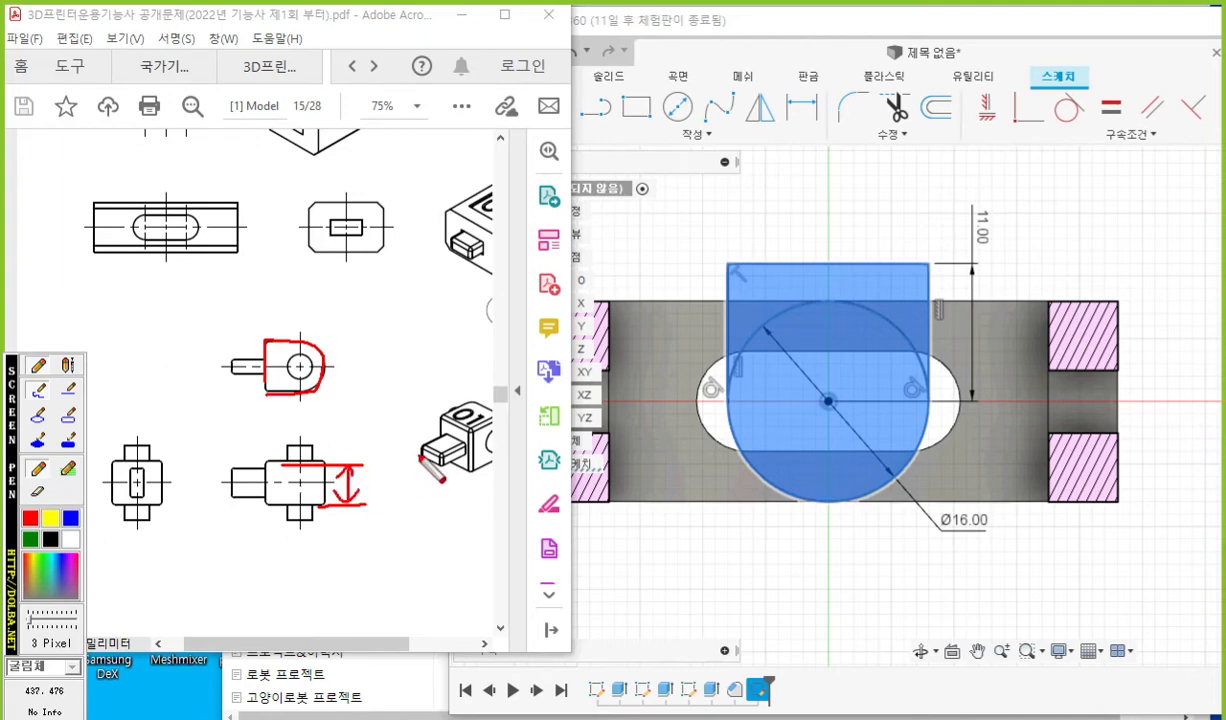
key(Escape)
Mark part 2's thickness against part 1's opening with the screen pen, writing 14 at the opening and 13 beside part 2.
scroll(407, 399, up, 1)
scroll(407, 399, up, 1)
ctrl+scroll(407, 399, down, 1)
key(F2)
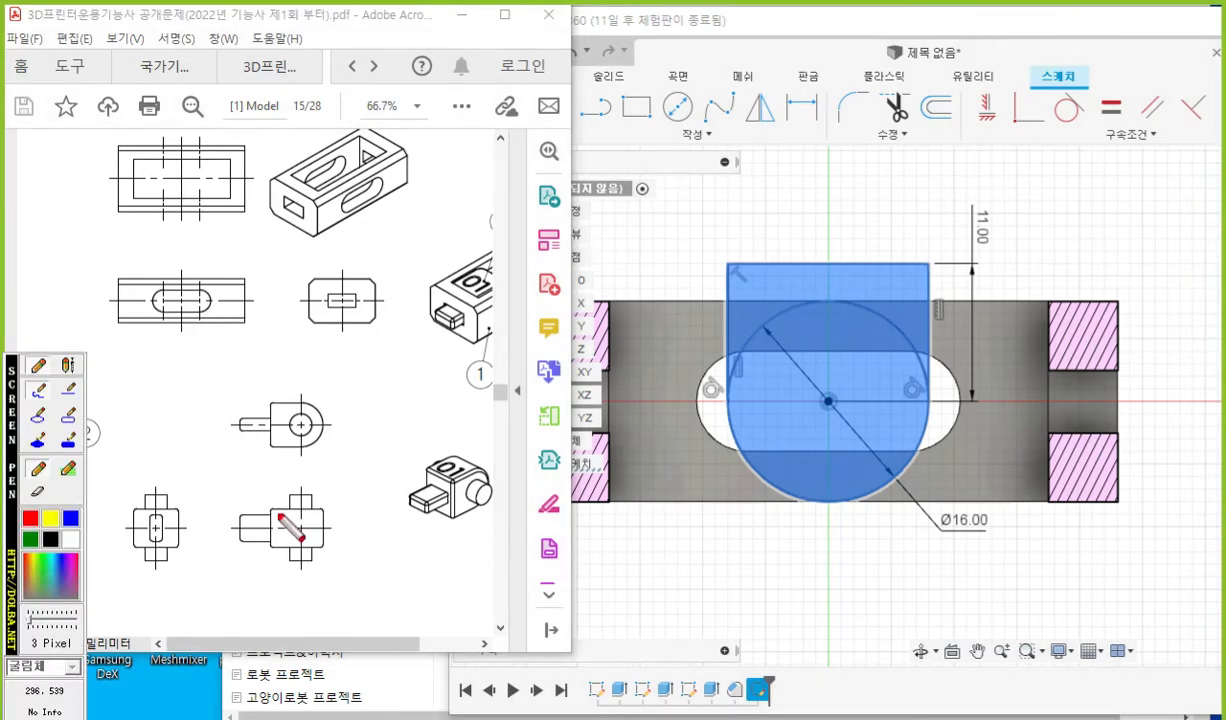
drag(270, 507, 334, 505)
mouse_move(279, 546)
mouse_down()
mouse_move(340, 552)
mouse_move(180, 238)
mouse_move(178, 184)
mouse_move(212, 202)
mouse_up()
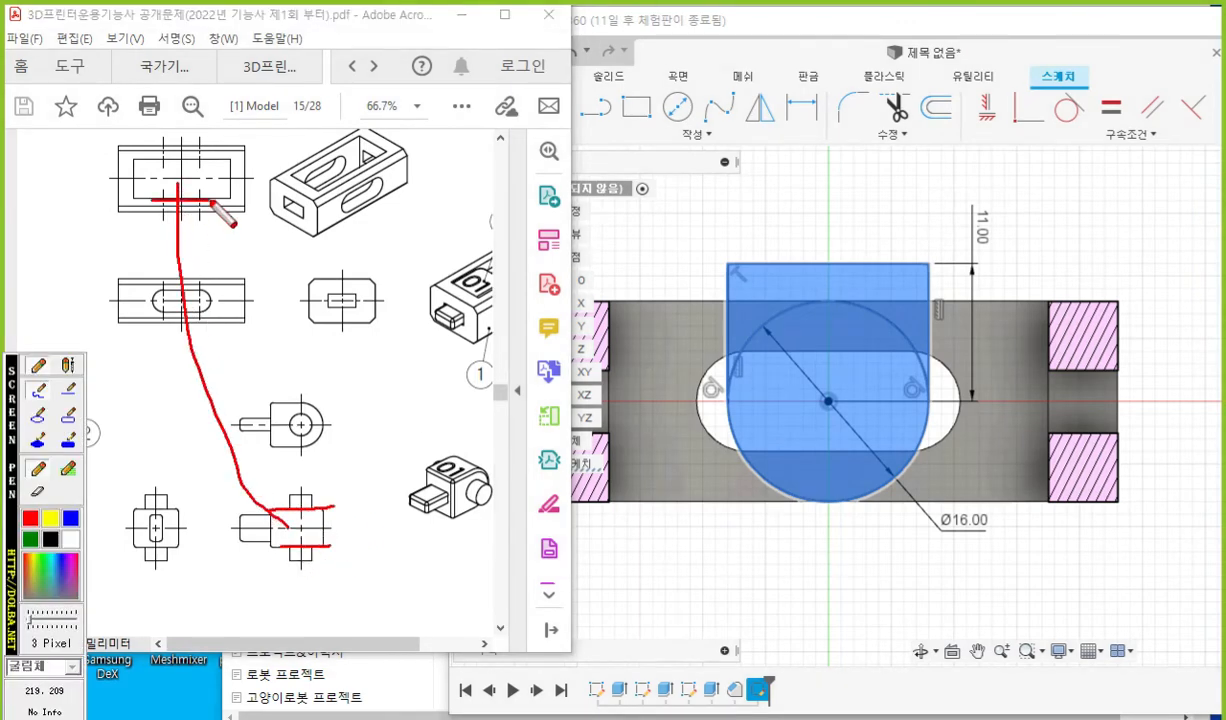
drag(143, 160, 209, 159)
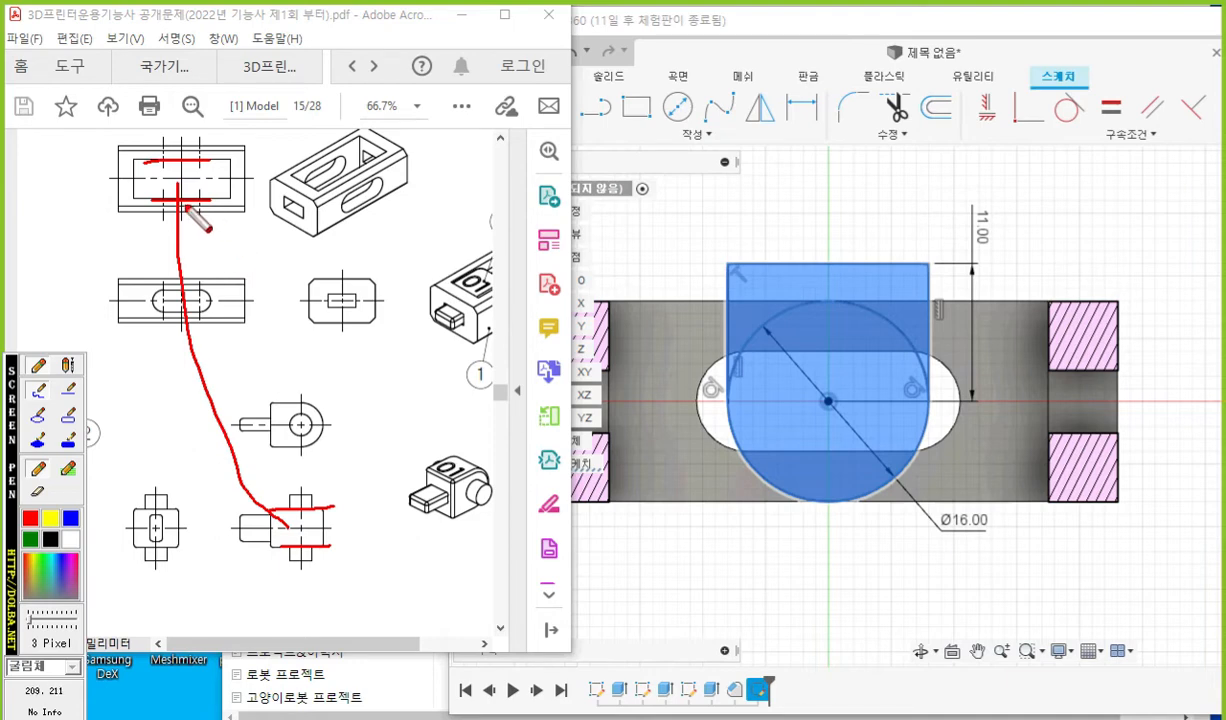
mouse_move(128, 164)
mouse_down()
mouse_move(123, 192)
mouse_move(164, 194)
mouse_up()
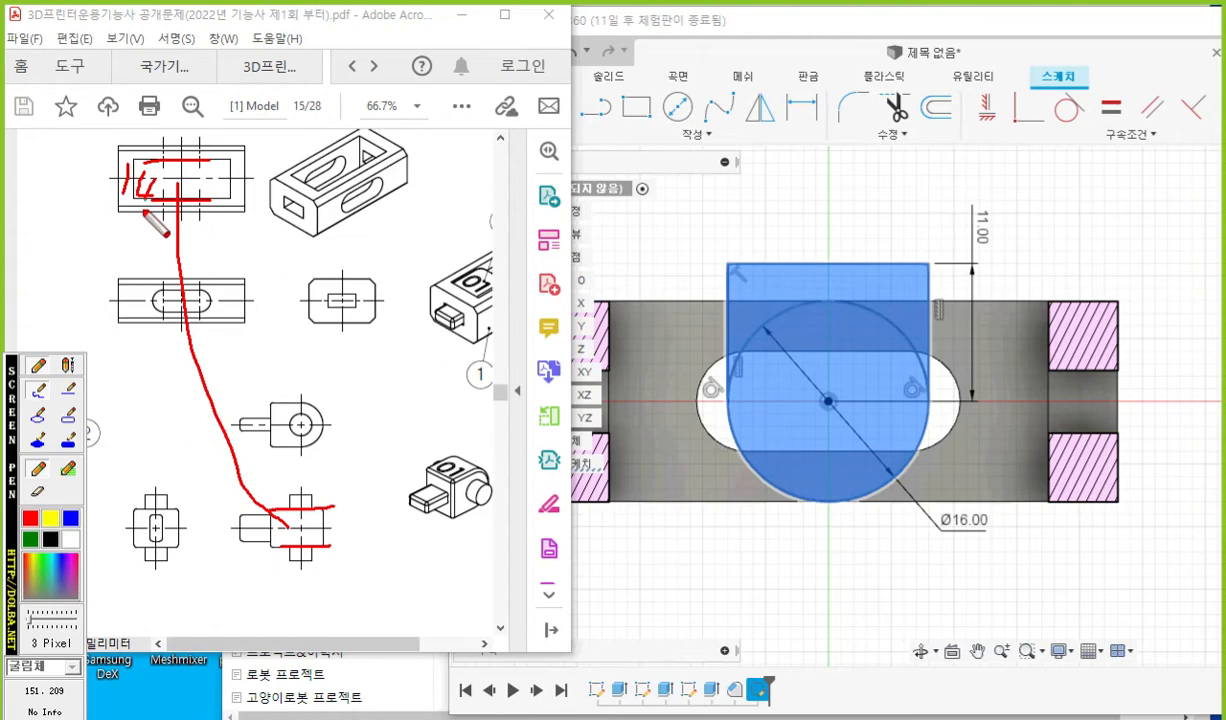
mouse_move(351, 519)
mouse_down()
mouse_move(343, 543)
mouse_move(377, 541)
mouse_up()
mouse_move(373, 518)
mouse_down()
mouse_move(366, 543)
mouse_move(326, 548)
mouse_move(410, 549)
mouse_up()
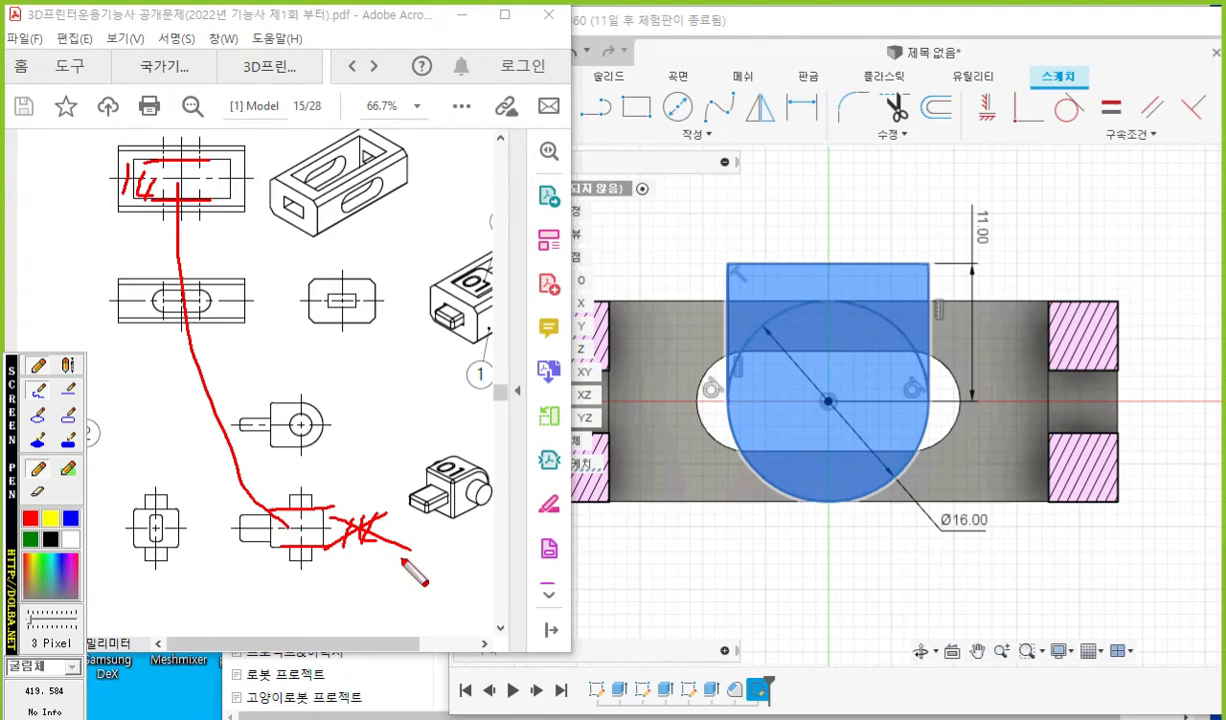
mouse_move(350, 474)
mouse_down()
mouse_move(349, 500)
mouse_move(378, 498)
mouse_move(355, 506)
mouse_up()
key(ctrl+z)
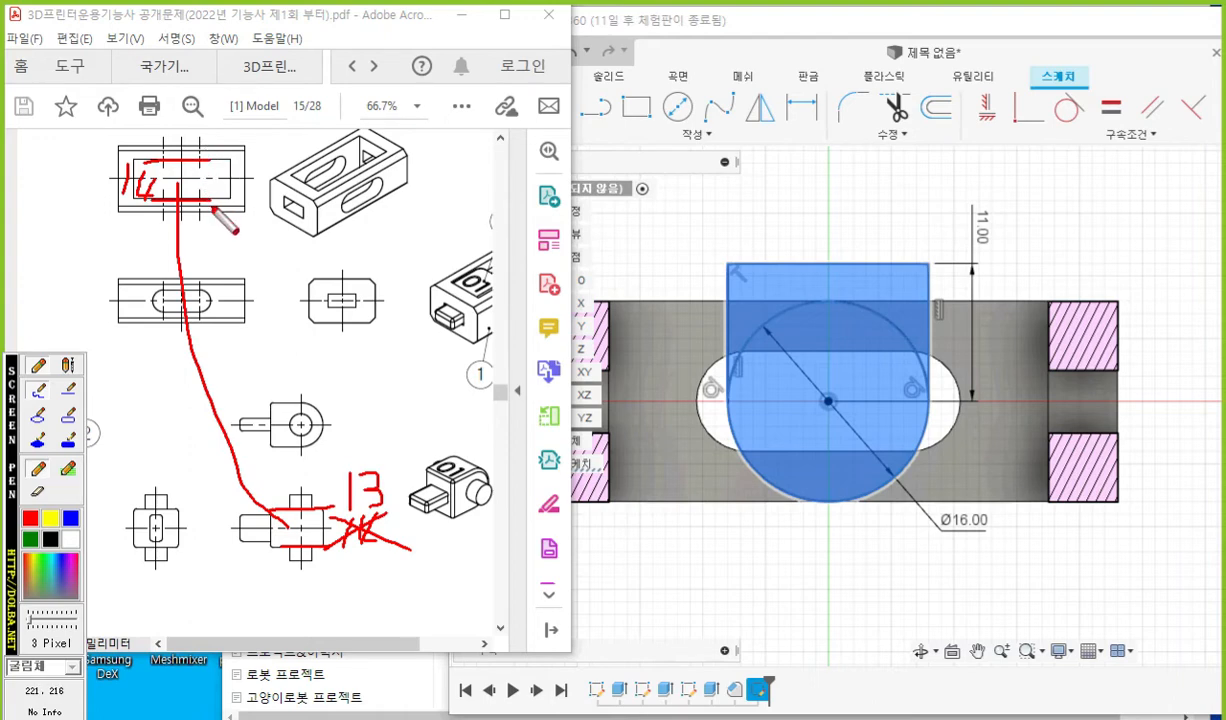
Mark a two-way arrow and the note "대칭 13" over the sketched profile with the screen pen, and clear all marks.
mouse_move(779, 222)
mouse_down()
mouse_move(852, 318)
mouse_move(839, 313)
mouse_up()
drag(800, 216, 769, 241)
mouse_move(839, 177)
mouse_down()
mouse_move(868, 184)
mouse_move(880, 204)
mouse_up()
mouse_move(898, 178)
mouse_down()
mouse_move(920, 195)
mouse_move(867, 246)
mouse_move(895, 249)
mouse_move(893, 261)
mouse_up()
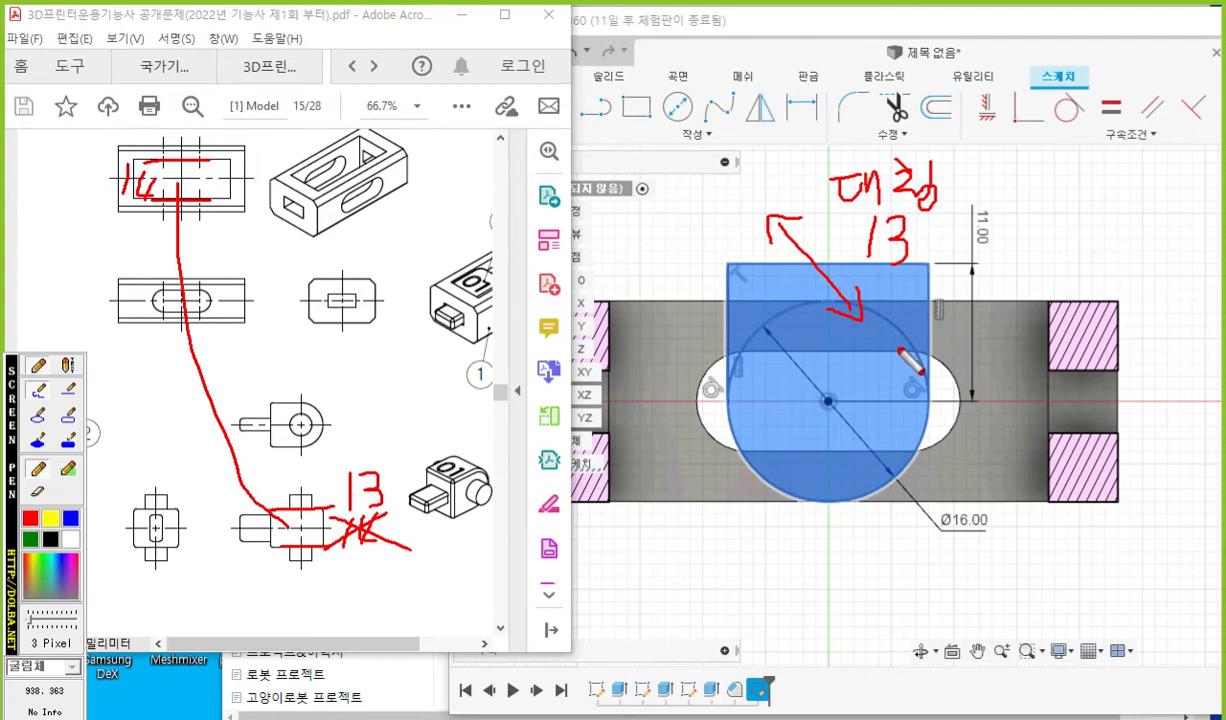
key(Escape)
Set up an Extrude of the selected profile with symmetric direction (대칭), measured by whole length (전체 길이).
right_click(822, 240)
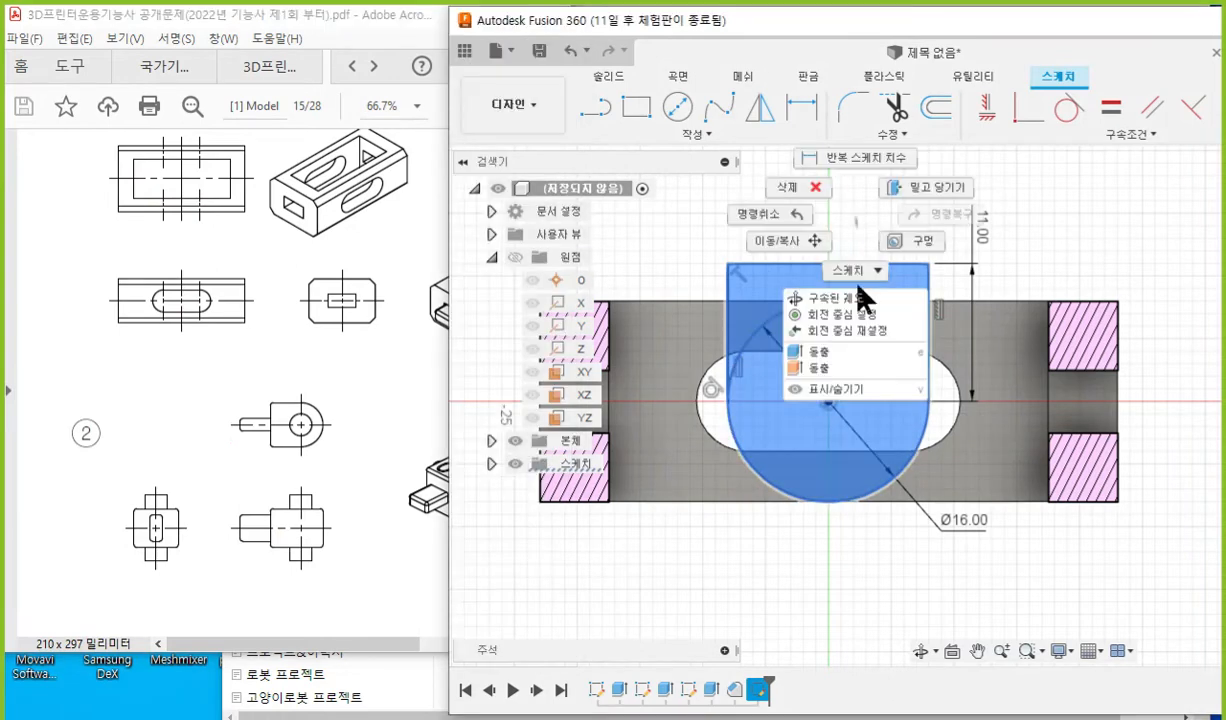
click(845, 368)
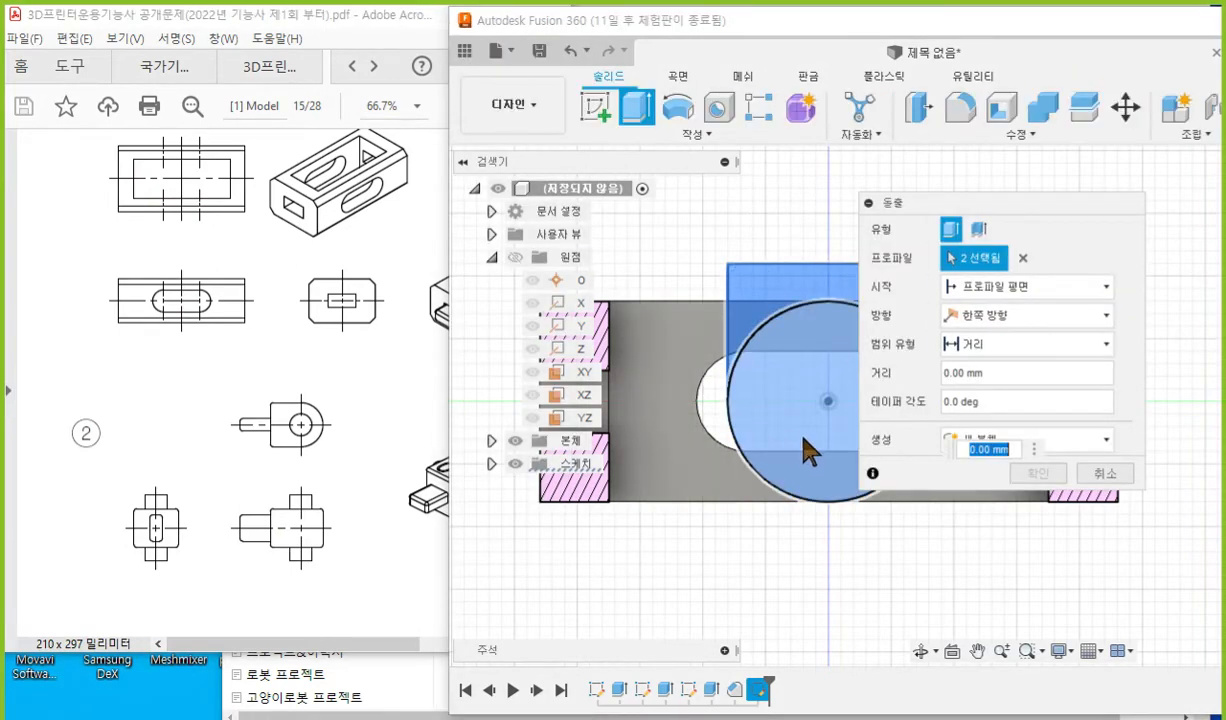
drag(948, 201, 956, 167)
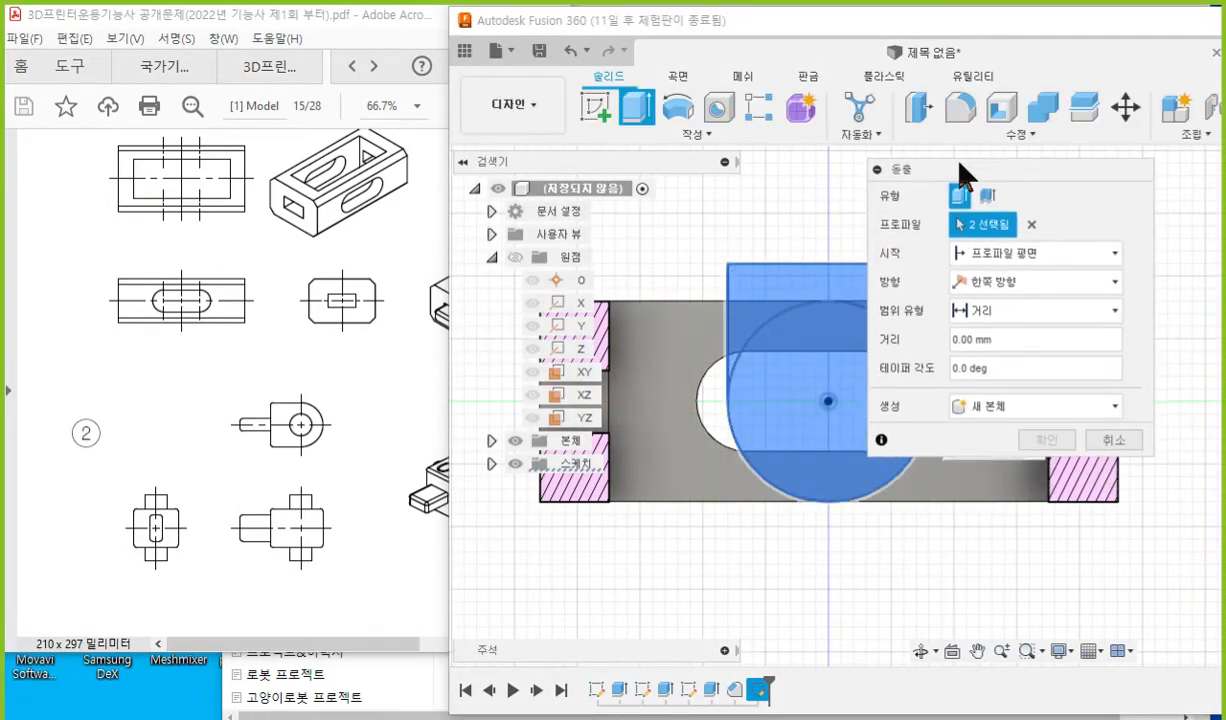
middle_drag(765, 515, 665, 509)
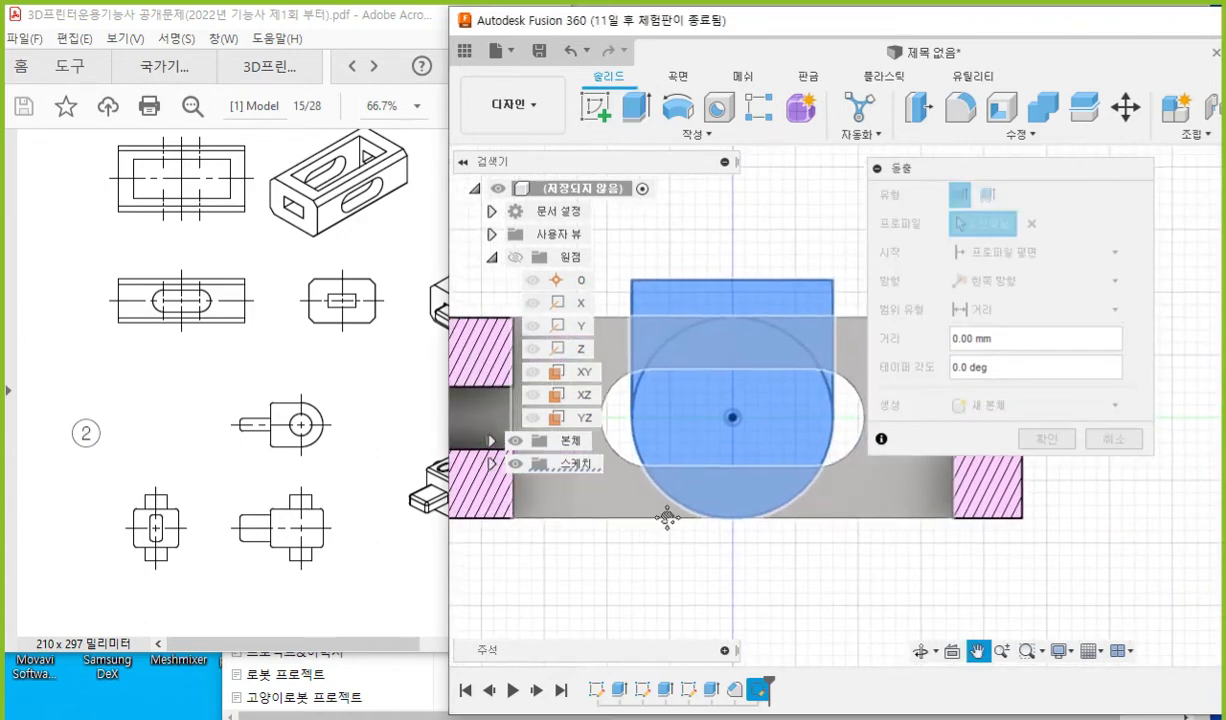
click(1041, 285)
click(1010, 348)
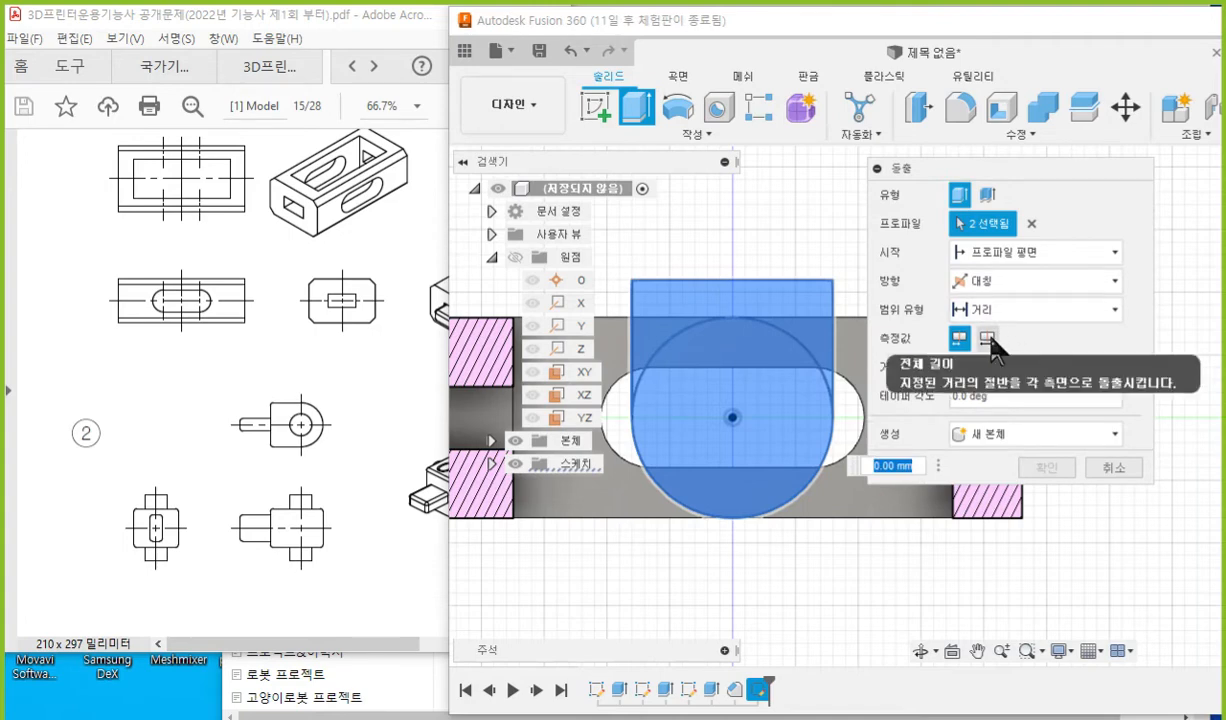
click(987, 340)
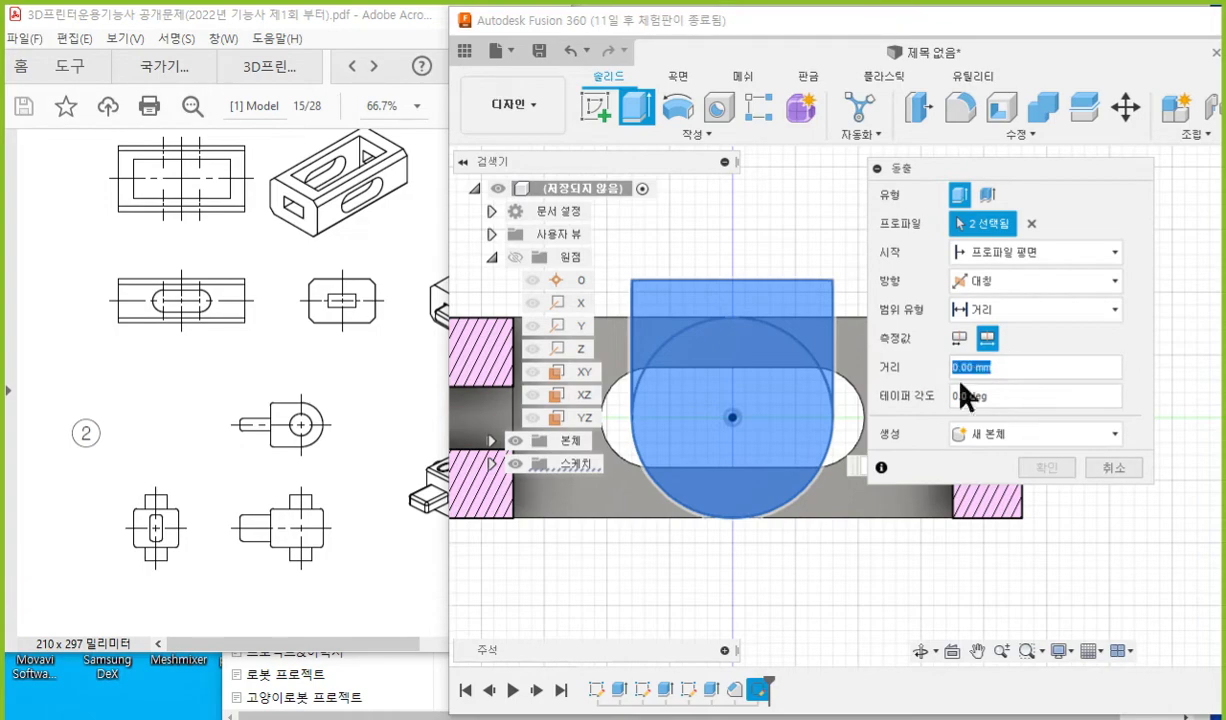
Set the extrusion distance to 13 mm and complete it as a new body (새 본체).
text(13)
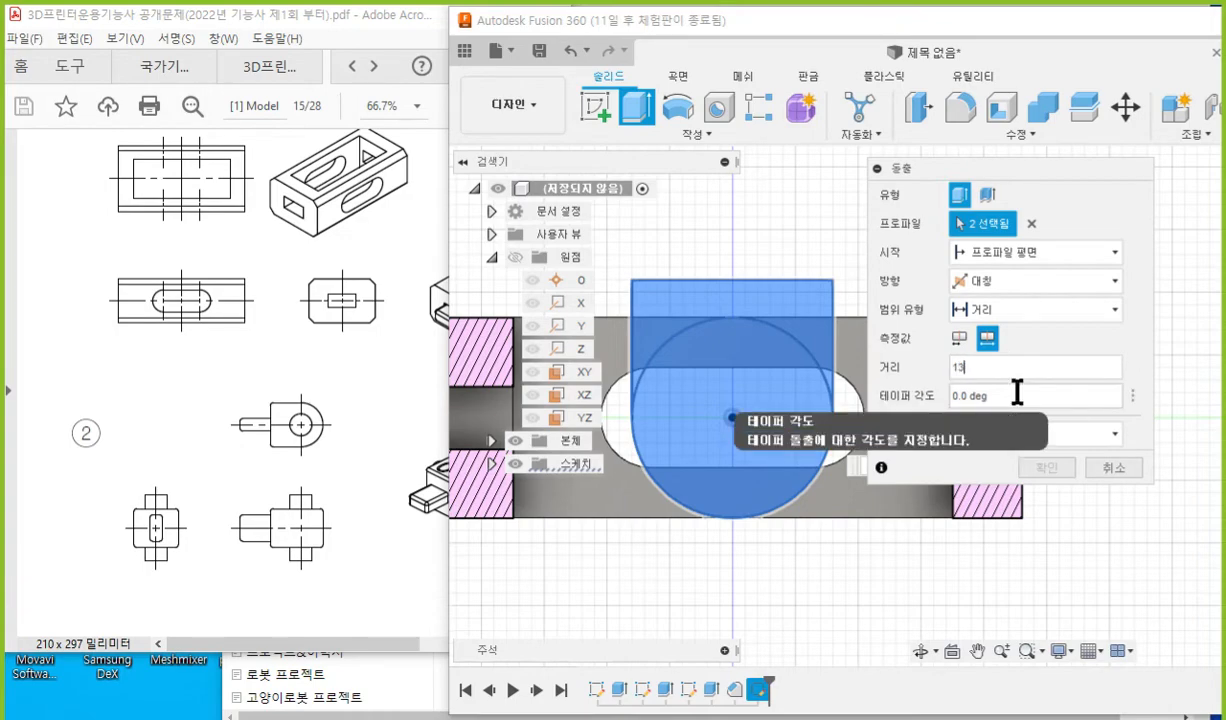
shift+middle_drag(725, 575, 870, 624)
middle_drag(810, 493, 837, 515)
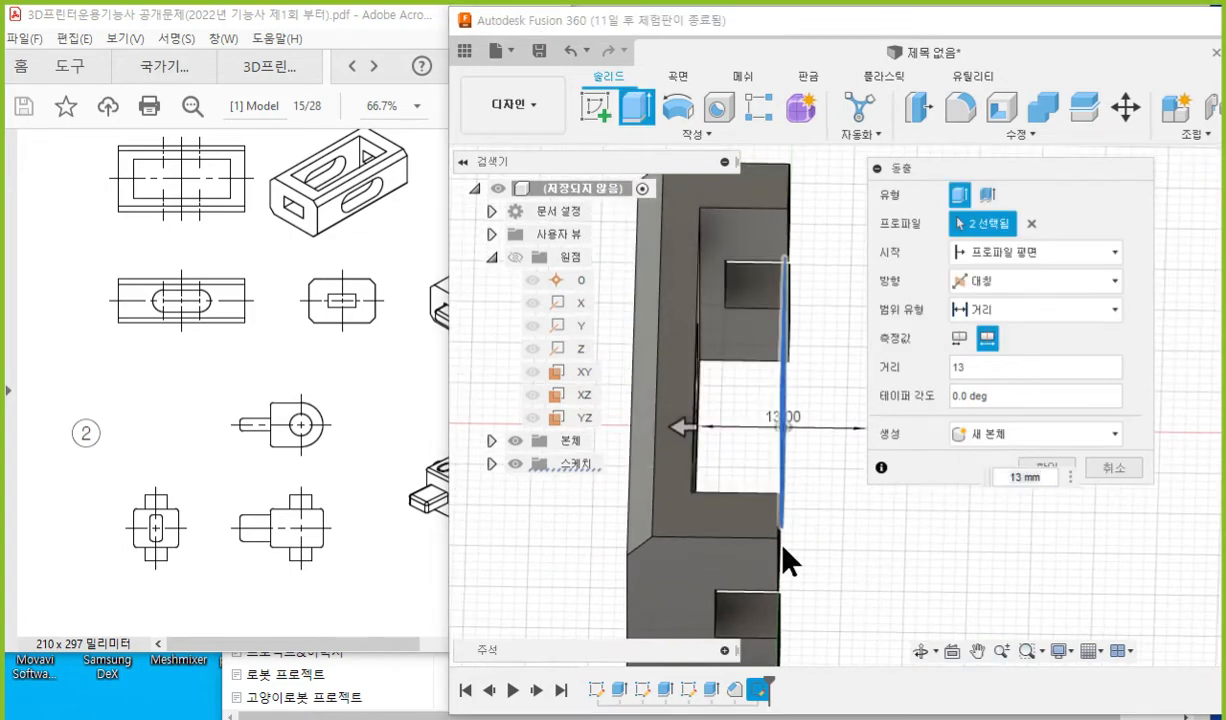
key(ctrl+2)
key(Escape)
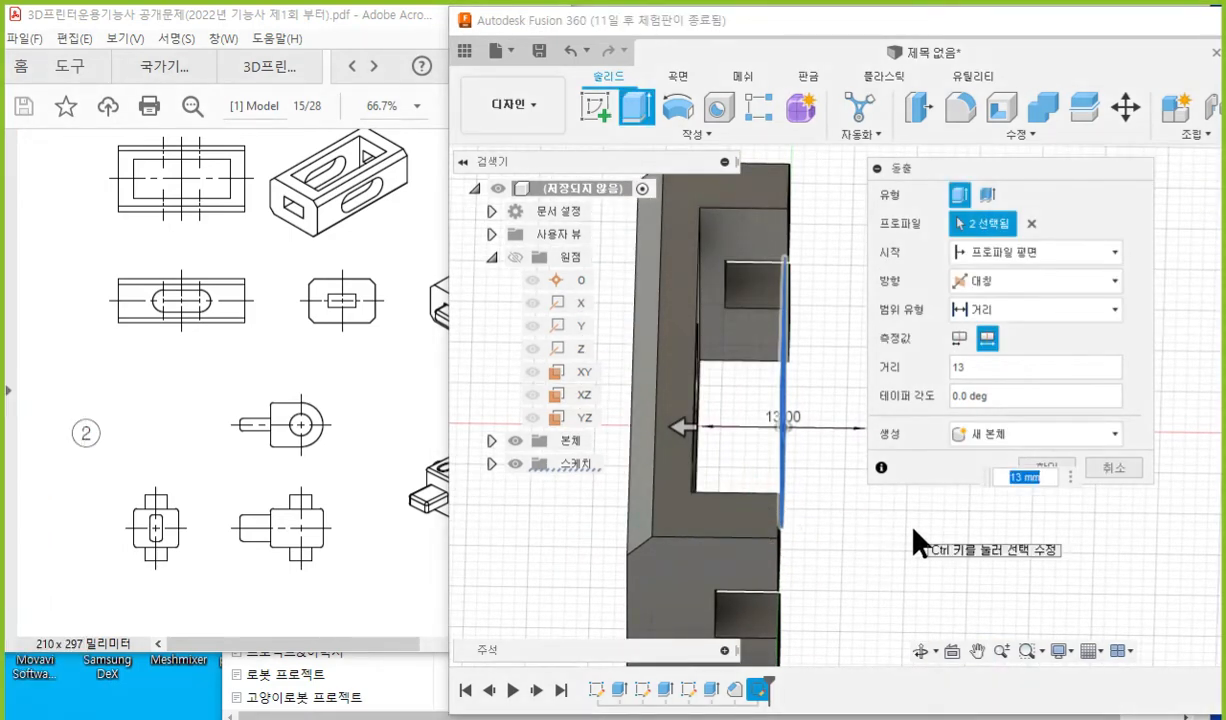
drag(986, 473, 918, 524)
click(966, 536)
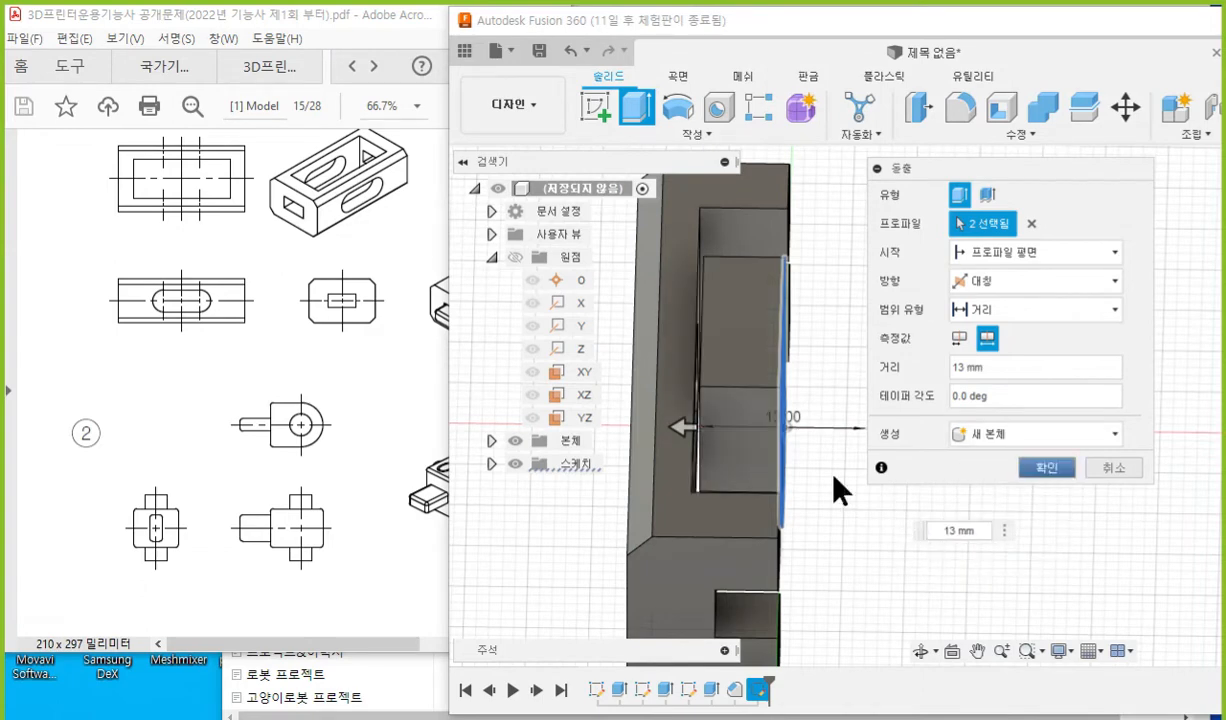
middle_drag(823, 505, 809, 501)
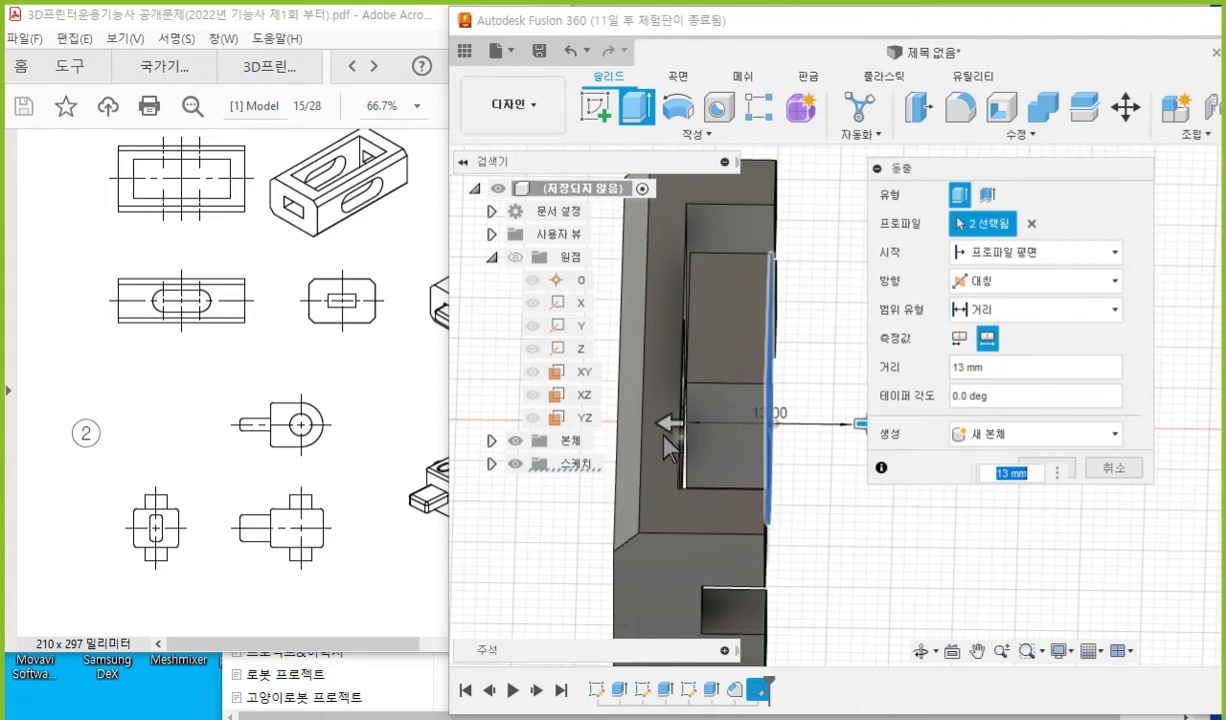
click(1064, 468)
click(928, 459)
click(1059, 472)
click(952, 530)
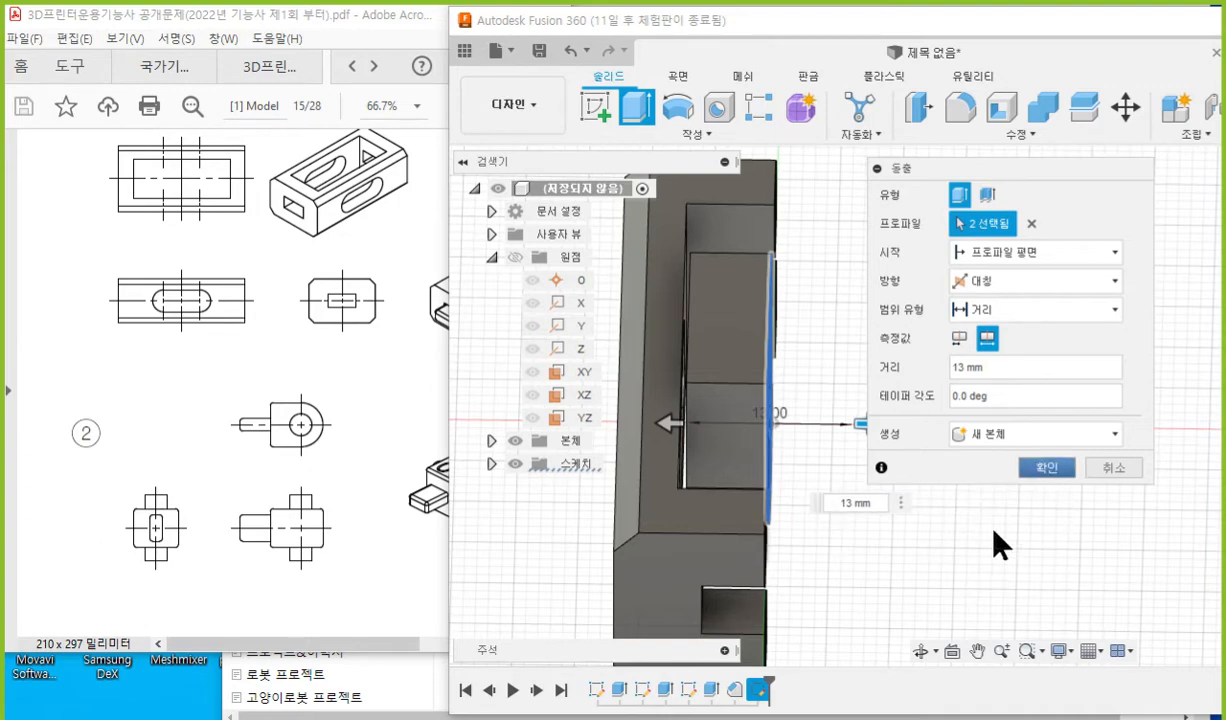
key(Return)
shift+middle_drag(993, 498, 933, 513)
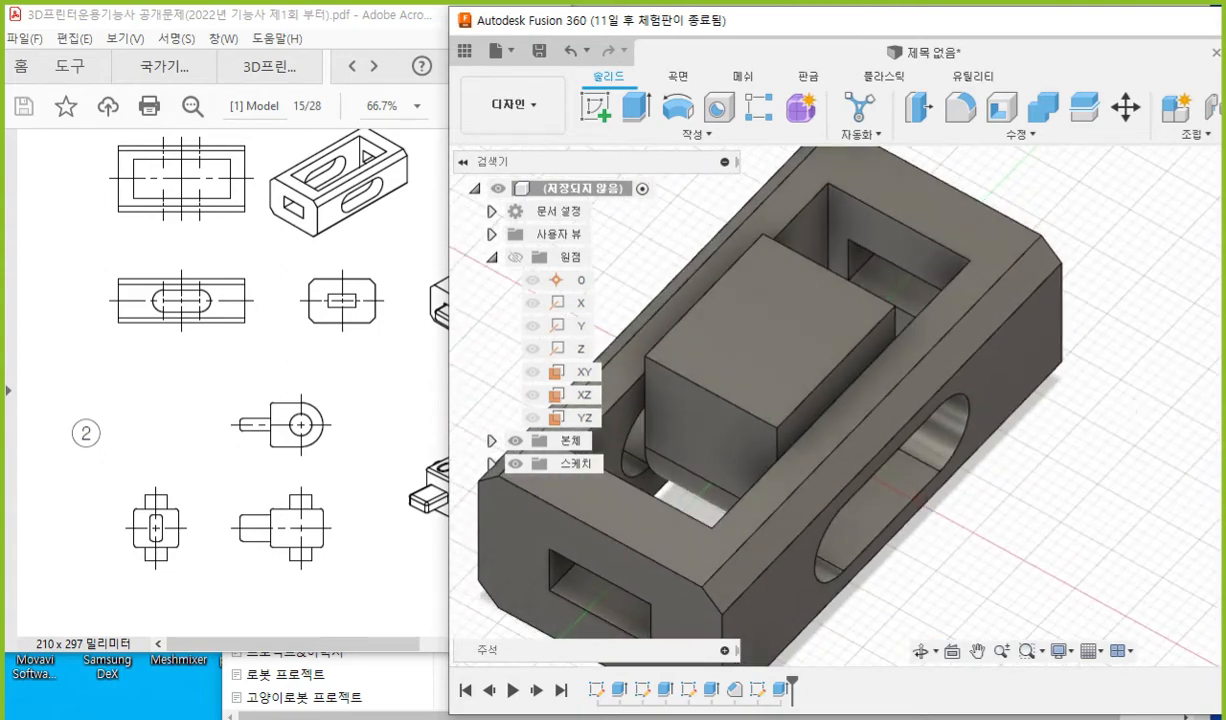
middle_drag(967, 403, 886, 413)
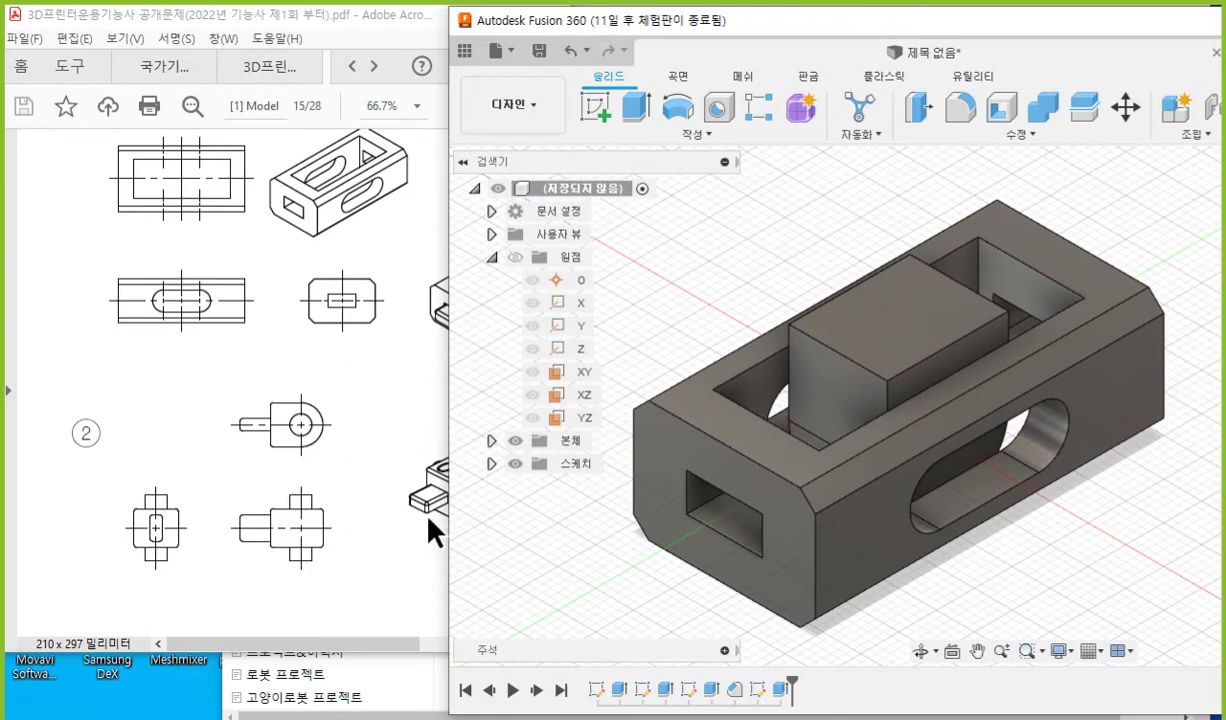
Mark part 2's protruding rectangular block in two drawing views and its face on the body with the screen pen, and clear the marks.
key(F12)
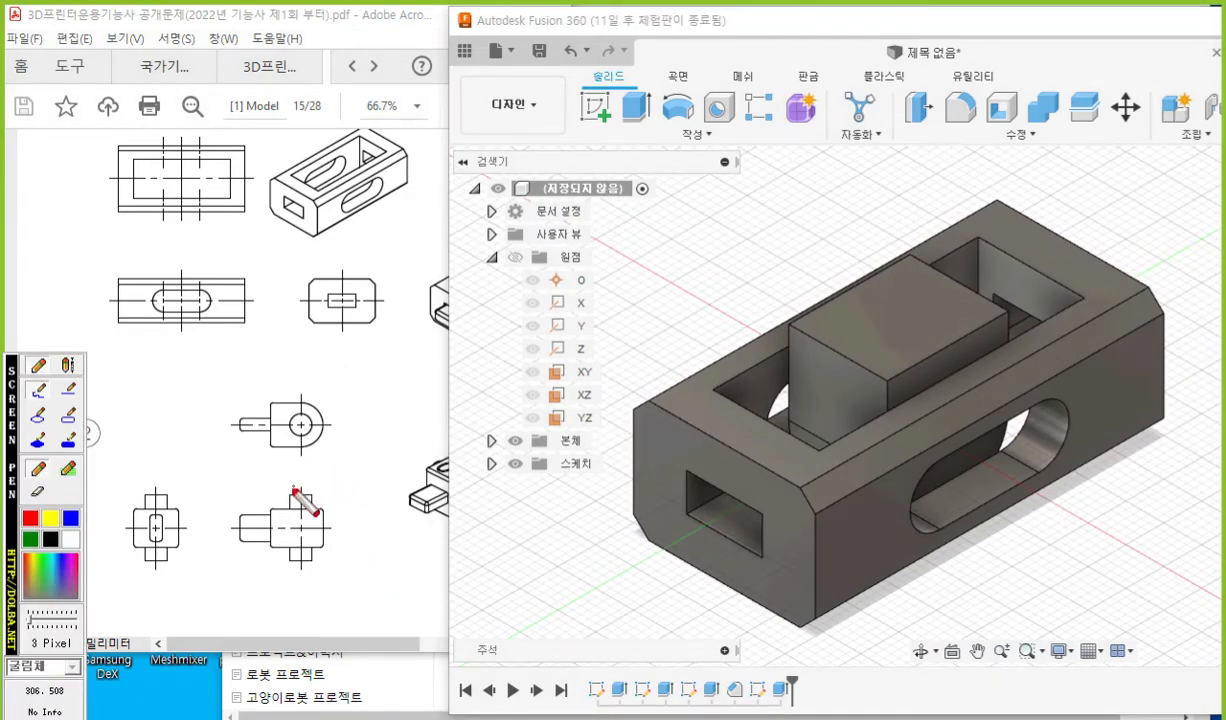
mouse_move(270, 513)
mouse_down()
mouse_move(238, 513)
mouse_move(236, 538)
mouse_move(268, 542)
mouse_up()
mouse_move(826, 336)
mouse_down()
mouse_move(838, 300)
mouse_move(893, 337)
mouse_move(945, 322)
mouse_up()
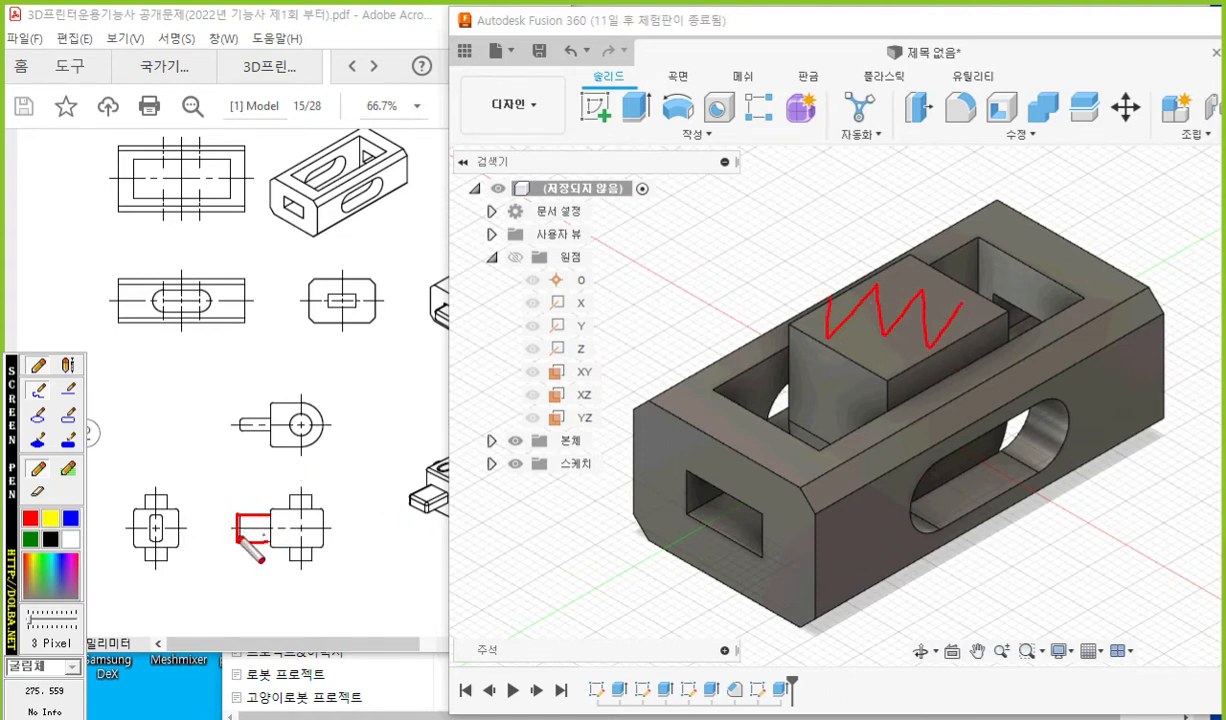
mouse_move(152, 509)
mouse_down()
mouse_move(159, 539)
mouse_move(164, 504)
mouse_move(153, 512)
mouse_up()
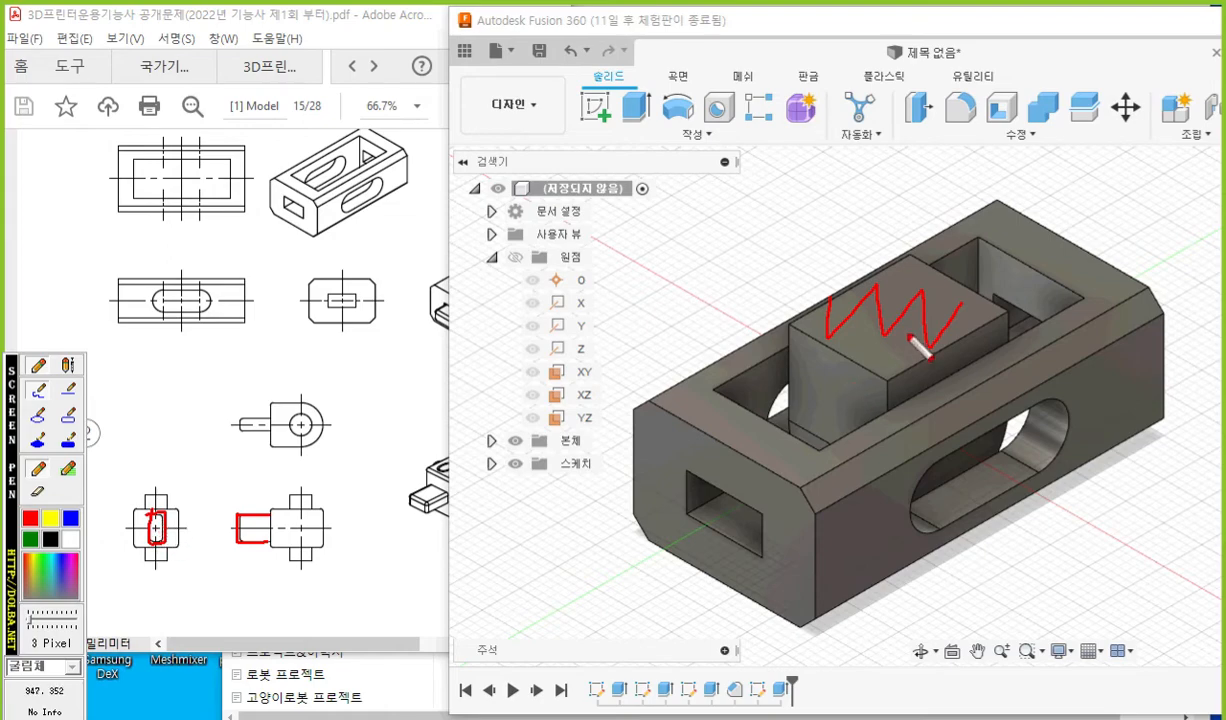
right_click(888, 326)
Create a sketch on the flat upper face of part 2's body and mark a centred rectangle there with the screen pen.
right_click(886, 330)
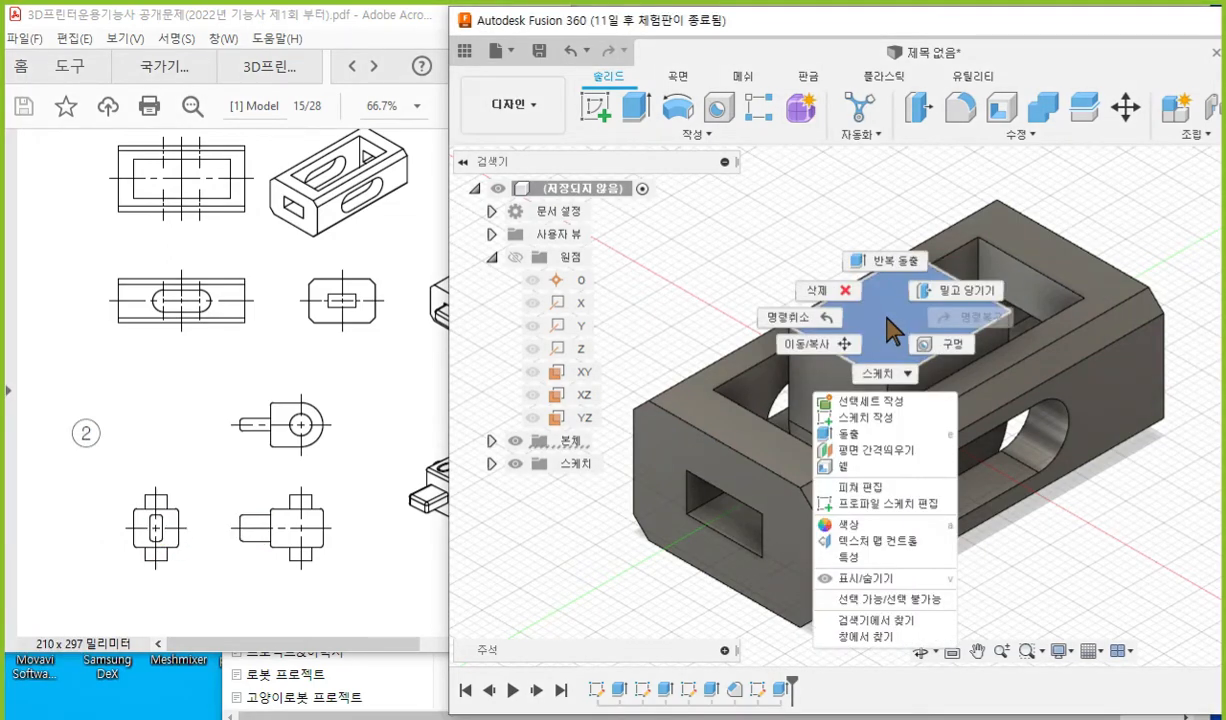
click(852, 417)
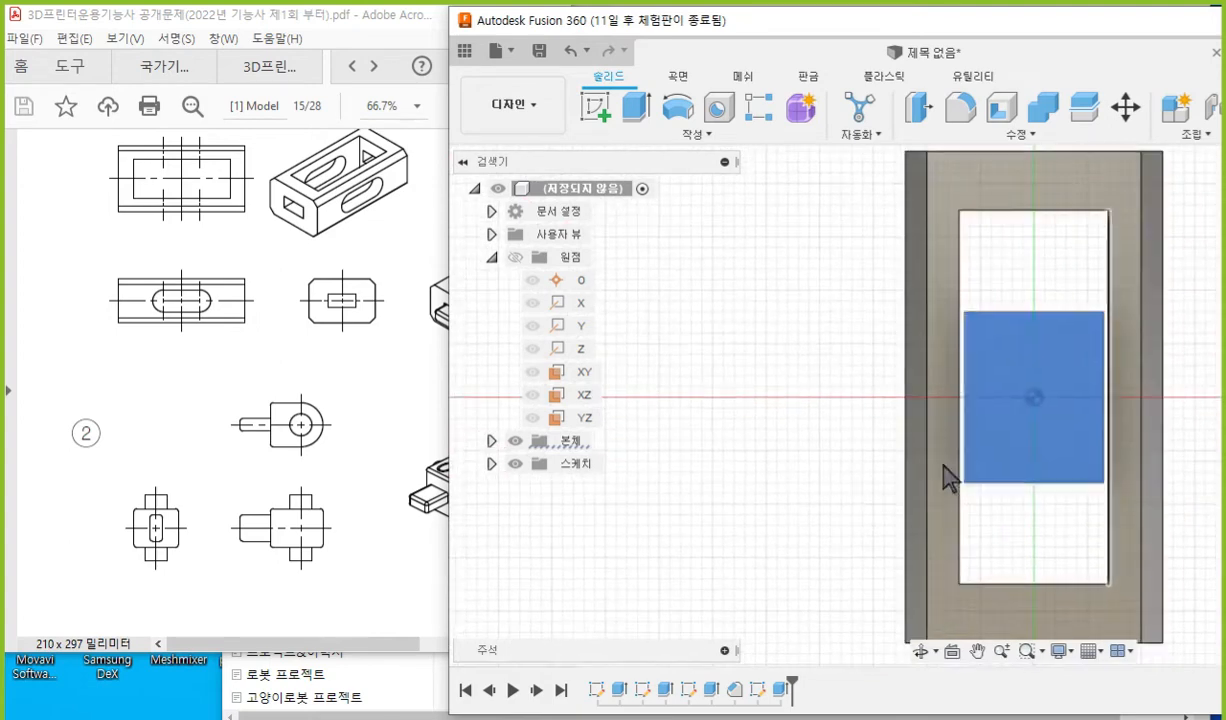
click(962, 456)
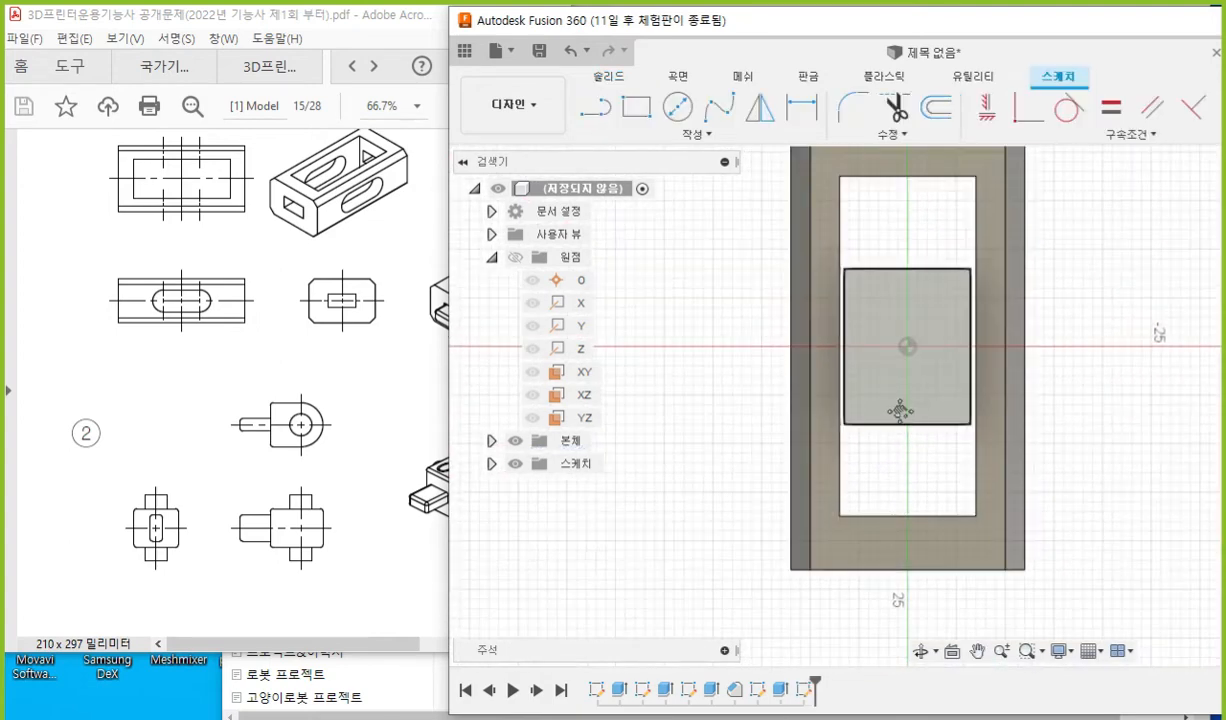
mouse_move(855, 337)
mouse_down()
mouse_move(952, 348)
mouse_move(889, 377)
mouse_move(861, 336)
mouse_move(890, 363)
mouse_move(914, 361)
mouse_up()
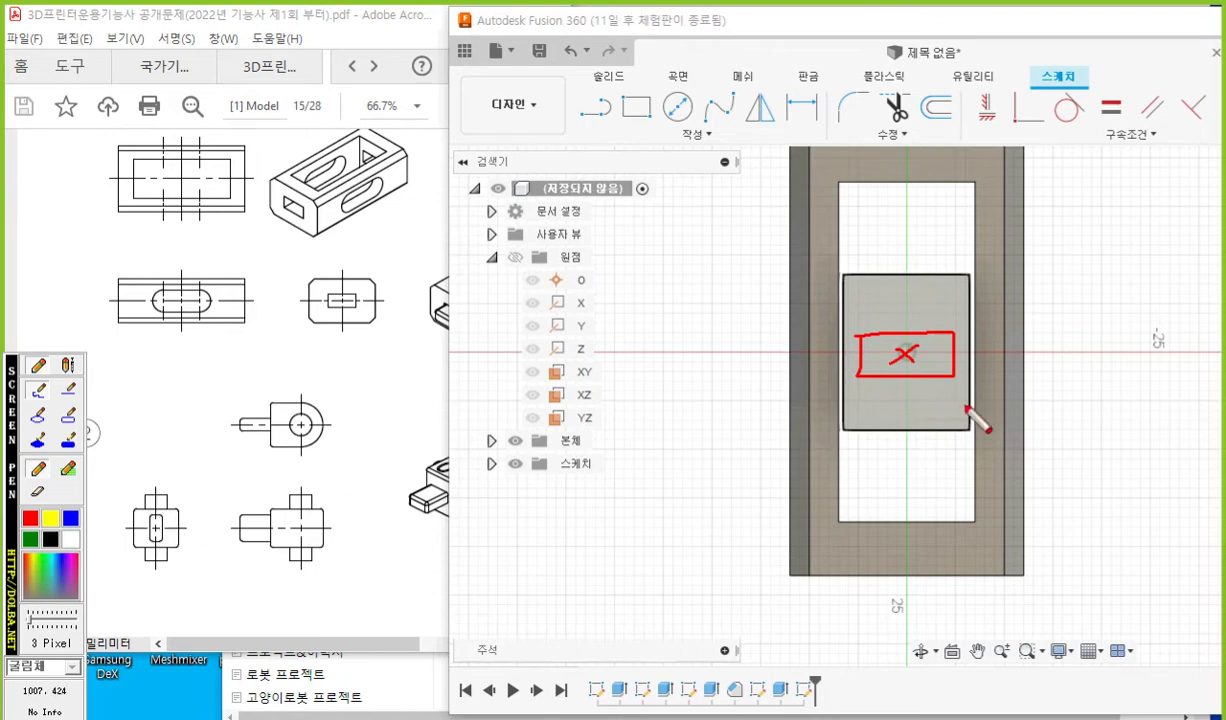
mouse_move(859, 392)
mouse_down()
mouse_move(859, 432)
mouse_move(905, 408)
mouse_move(946, 408)
mouse_move(950, 425)
mouse_up()
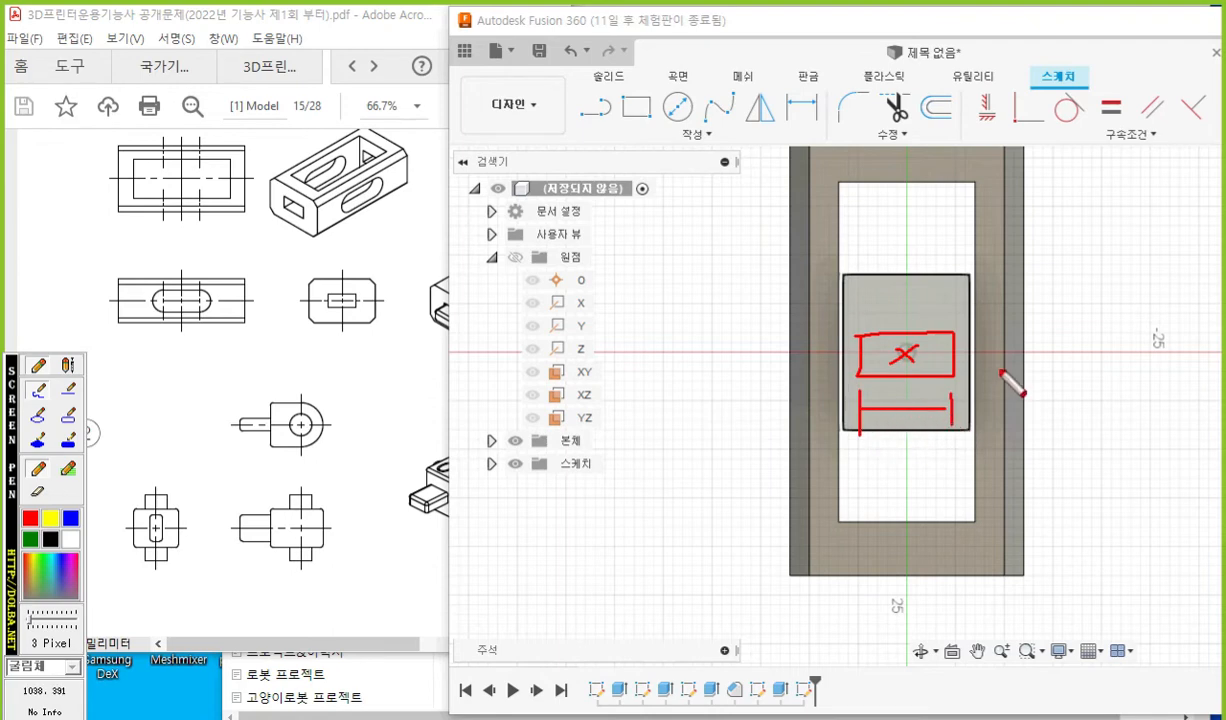
drag(962, 334, 1049, 334)
drag(969, 375, 1071, 379)
mouse_move(1050, 337)
mouse_down()
mouse_move(1050, 372)
mouse_move(1062, 346)
mouse_up()
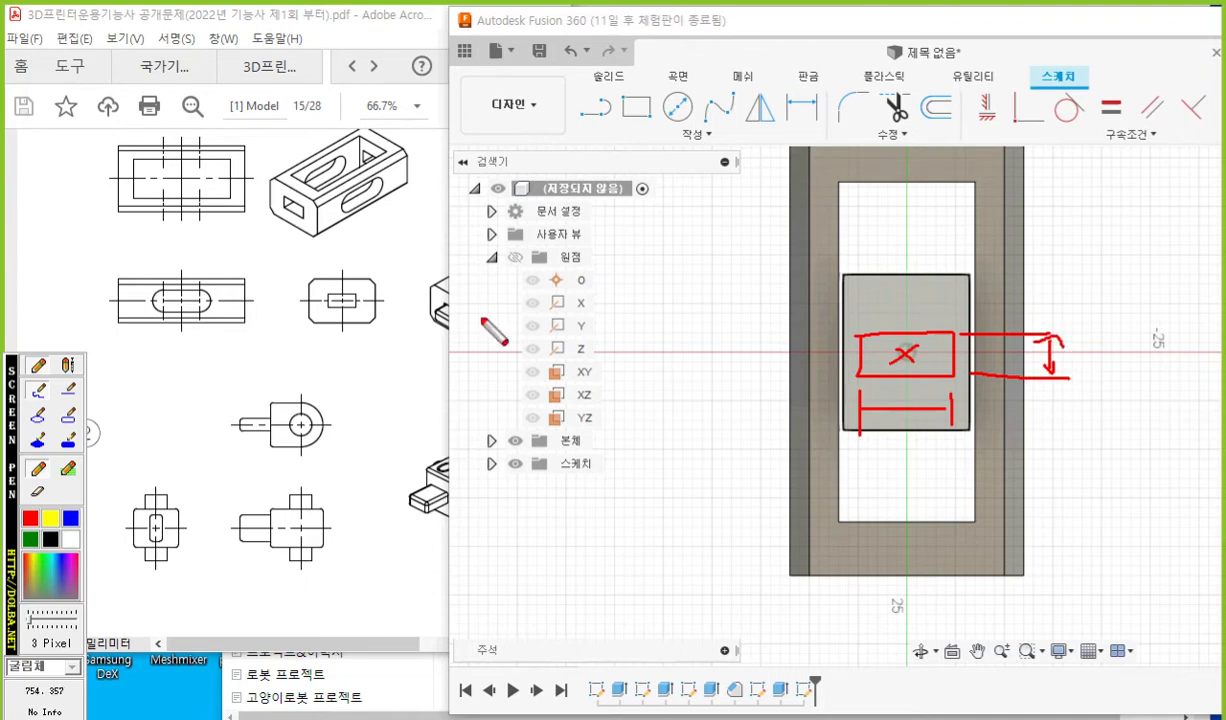
mouse_move(324, 288)
mouse_down()
mouse_move(342, 310)
mouse_move(361, 298)
mouse_move(325, 289)
mouse_move(375, 367)
mouse_up()
mouse_move(356, 319)
mouse_down()
mouse_move(344, 330)
mouse_move(360, 326)
mouse_up()
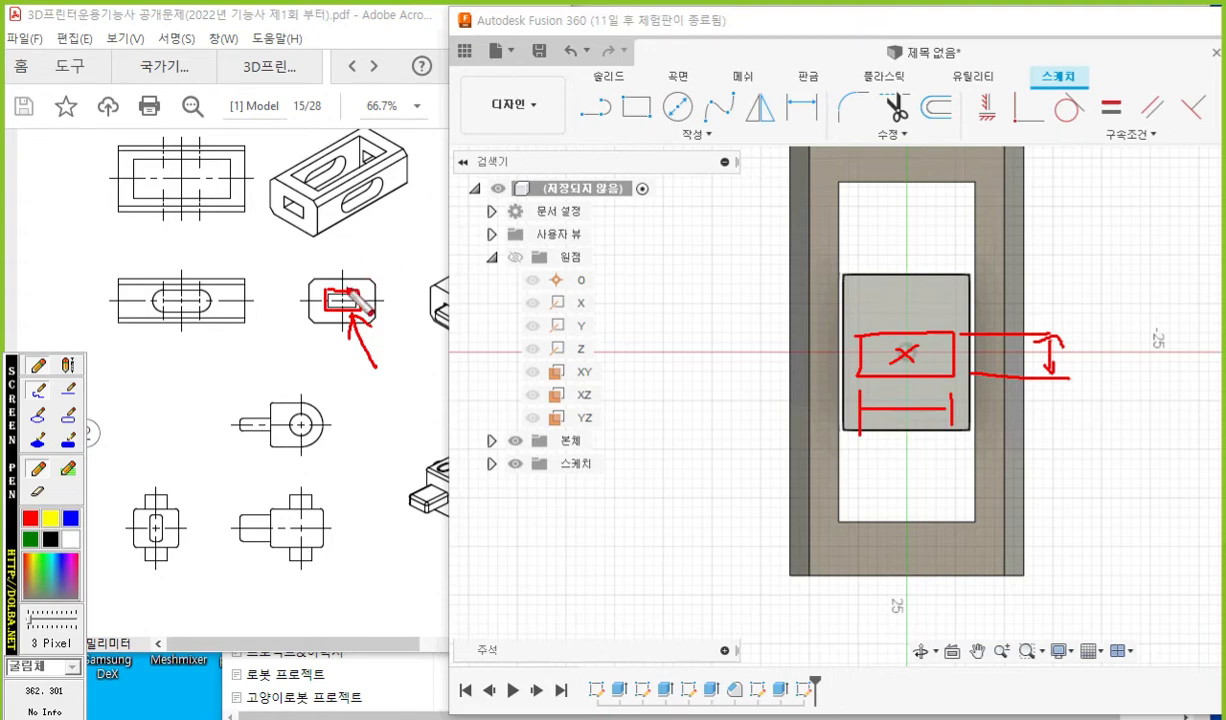
mouse_move(332, 247)
mouse_down()
mouse_move(326, 277)
mouse_move(346, 251)
mouse_move(375, 311)
mouse_move(407, 290)
mouse_up()
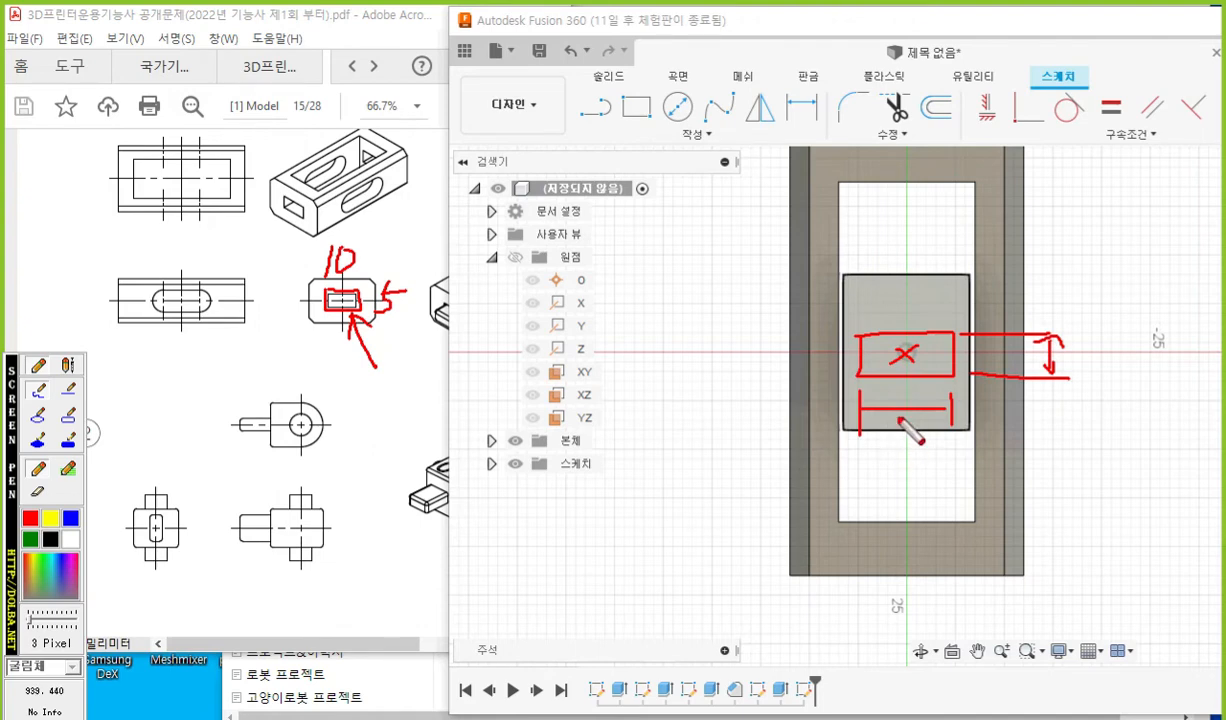
drag(912, 380, 901, 425)
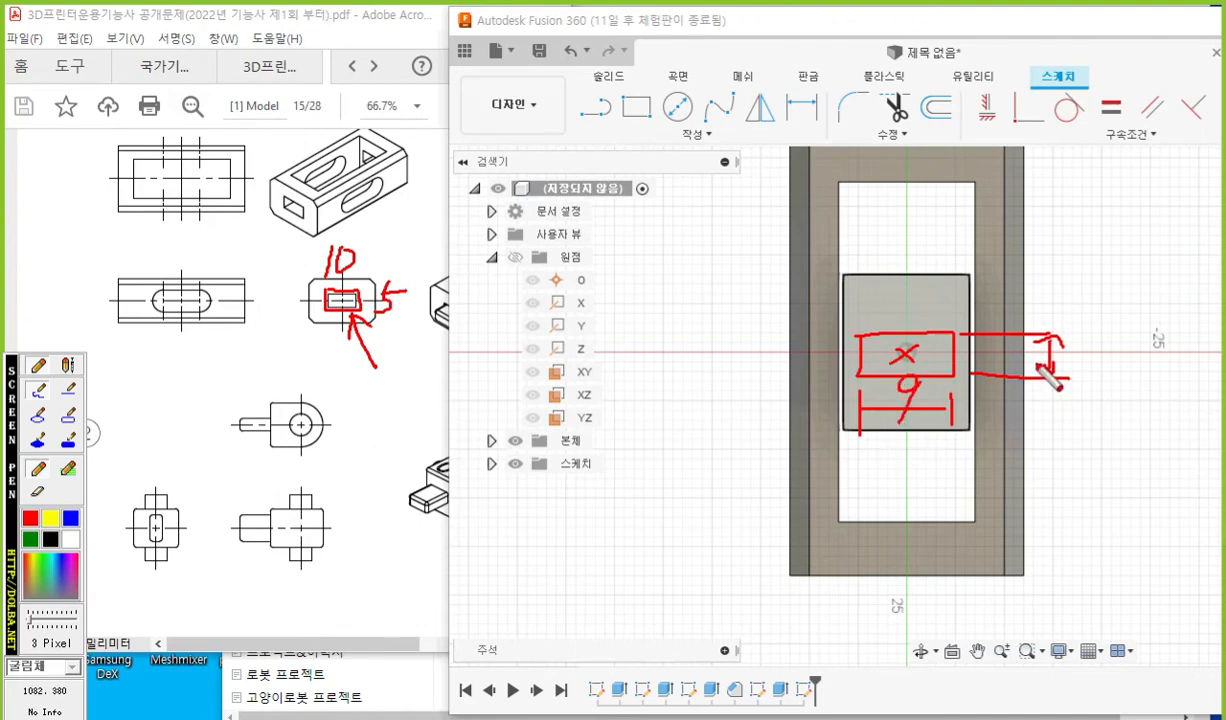
mouse_move(1008, 346)
mouse_down()
mouse_move(1030, 370)
mouse_move(1022, 378)
mouse_up()
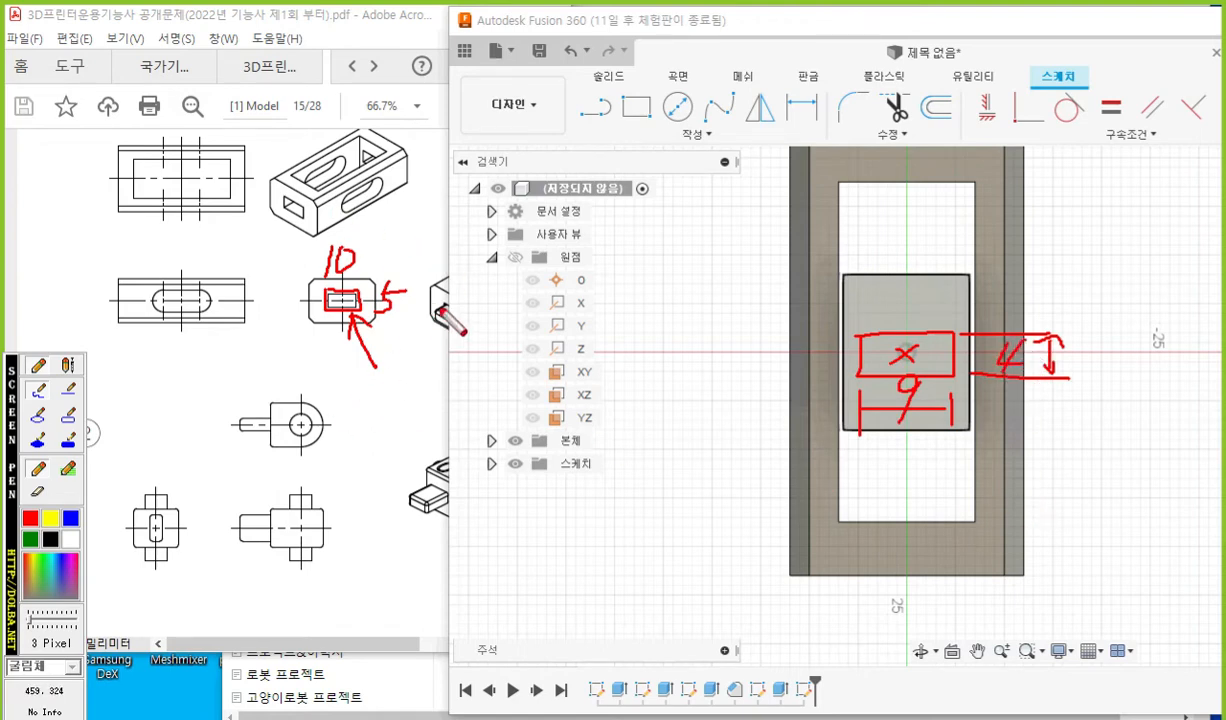
mouse_move(422, 311)
mouse_down()
mouse_move(420, 329)
mouse_move(436, 325)
mouse_up()
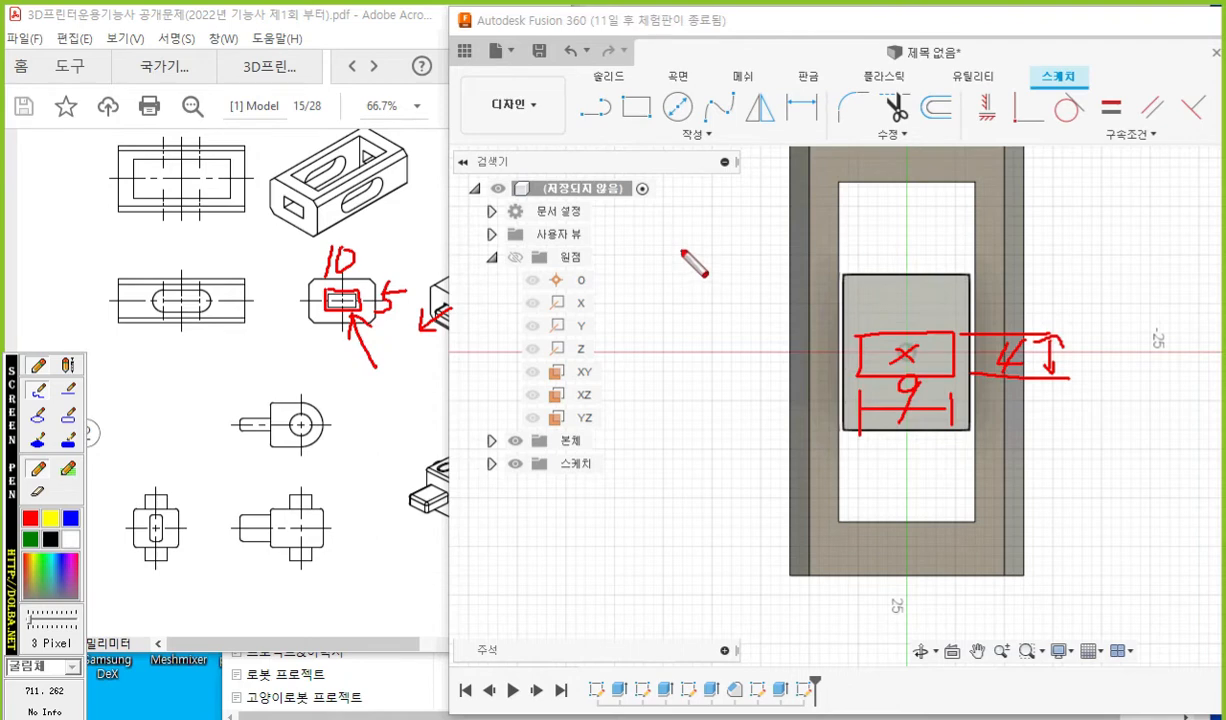
key(Escape)
Sketch a center rectangle about 10.3 mm wide at the origin on the inner block's face.
click(661, 130)
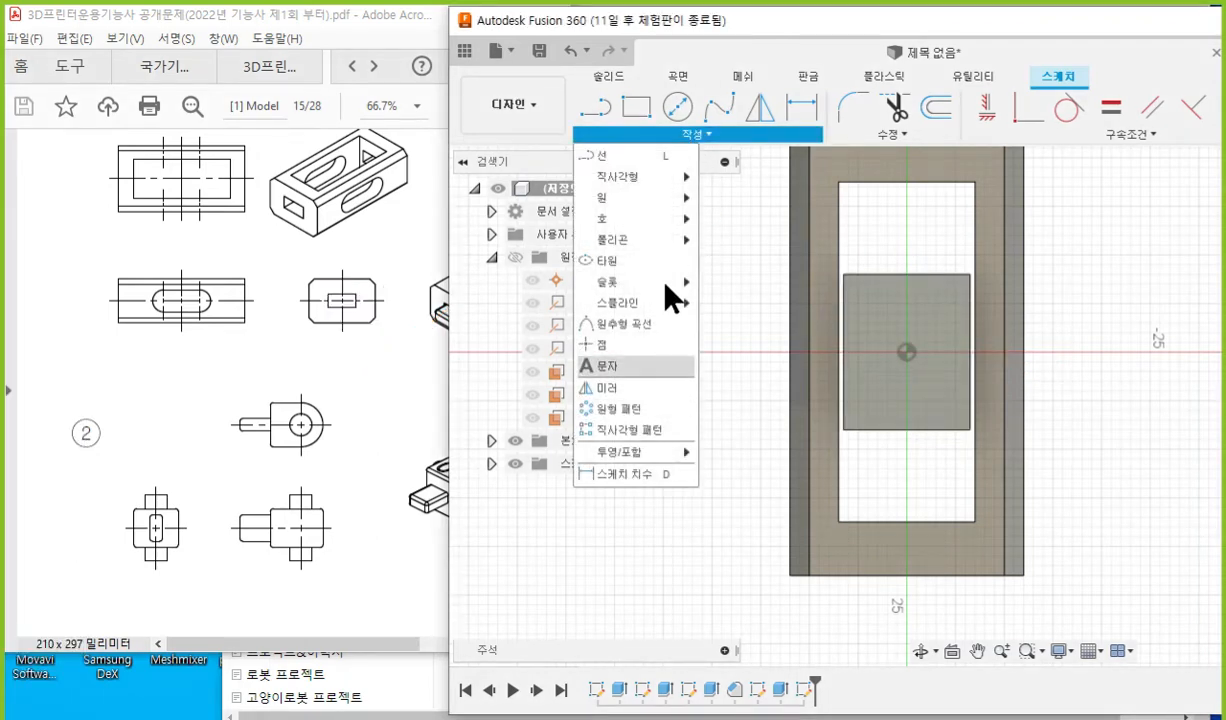
mouse_move(672, 178)
click(768, 226)
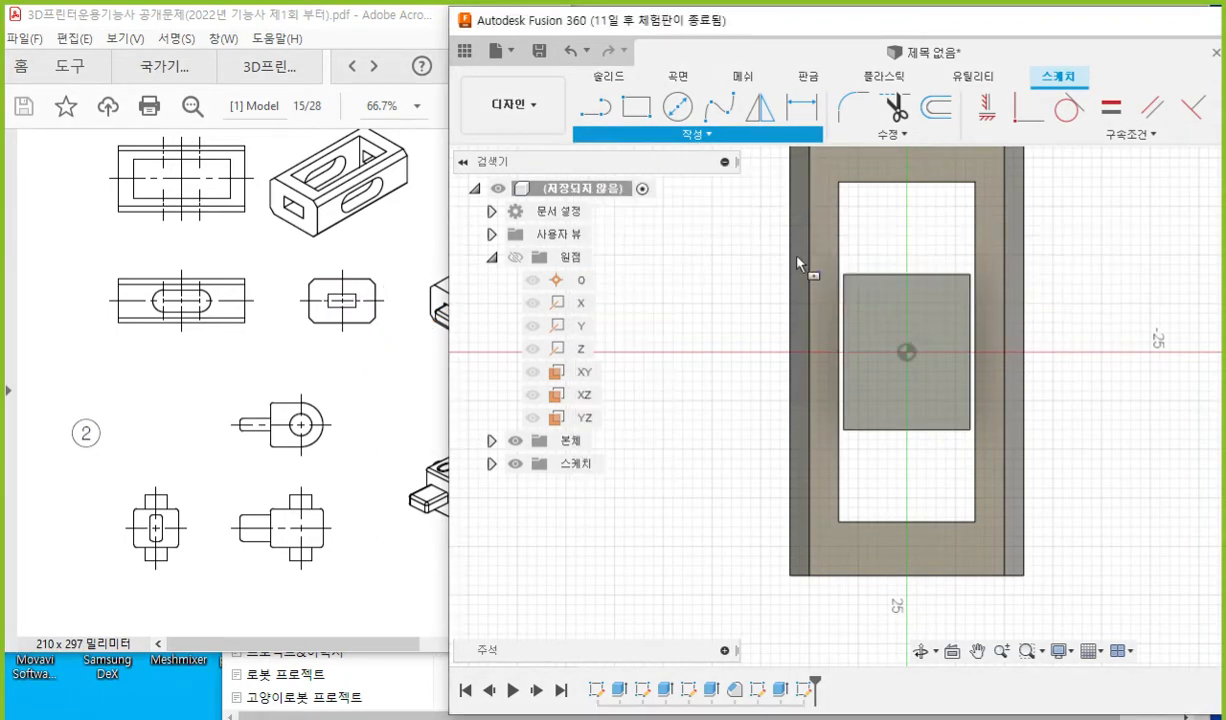
click(906, 352)
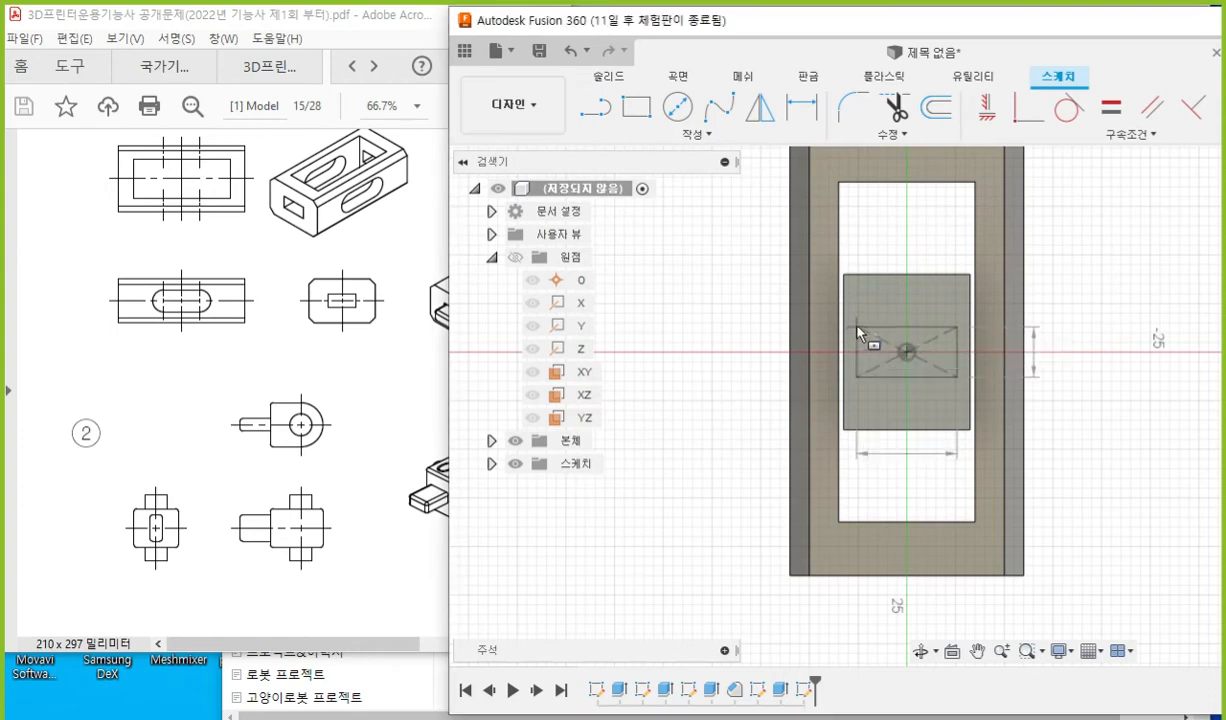
click(857, 328)
Dimension the rectangle's width between its two short sides as 9 mm.
click(801, 106)
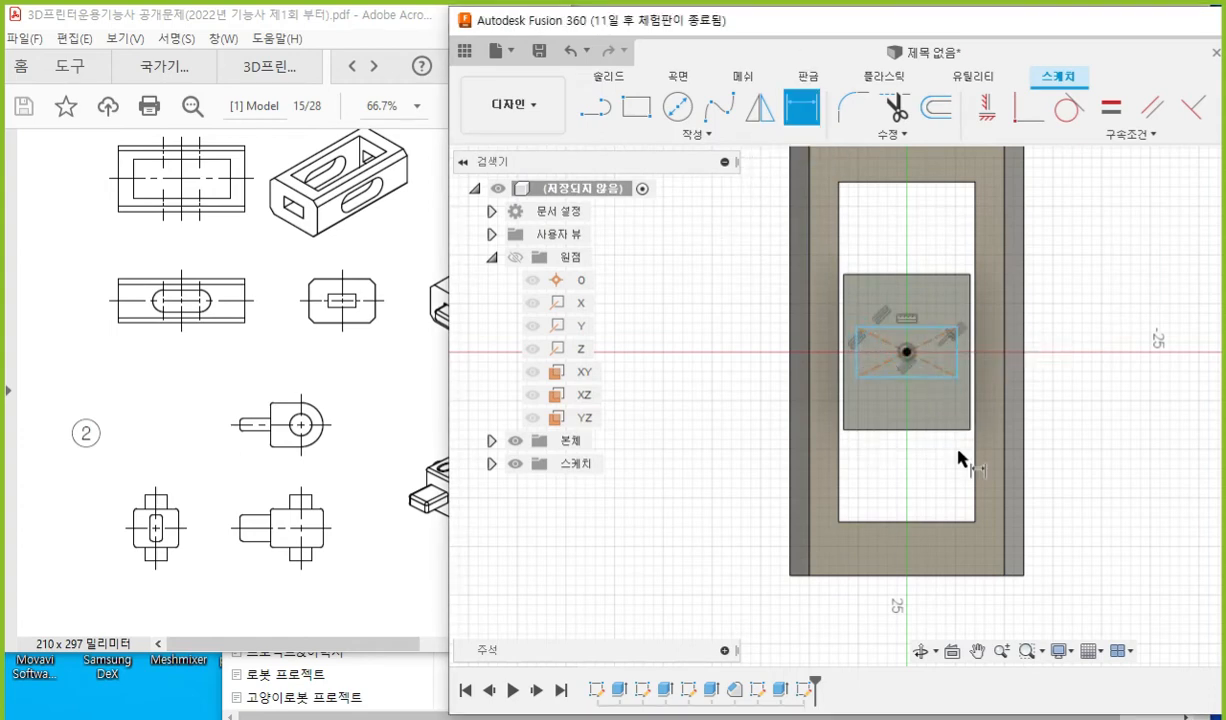
click(857, 356)
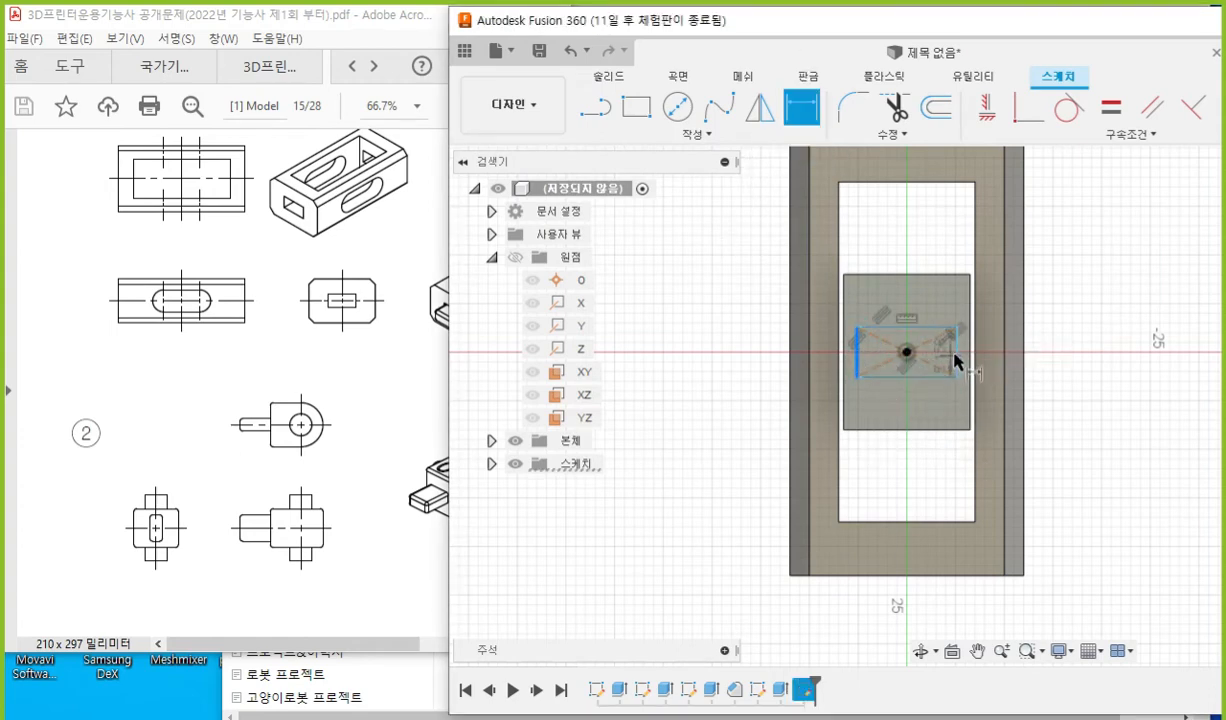
click(957, 358)
click(926, 254)
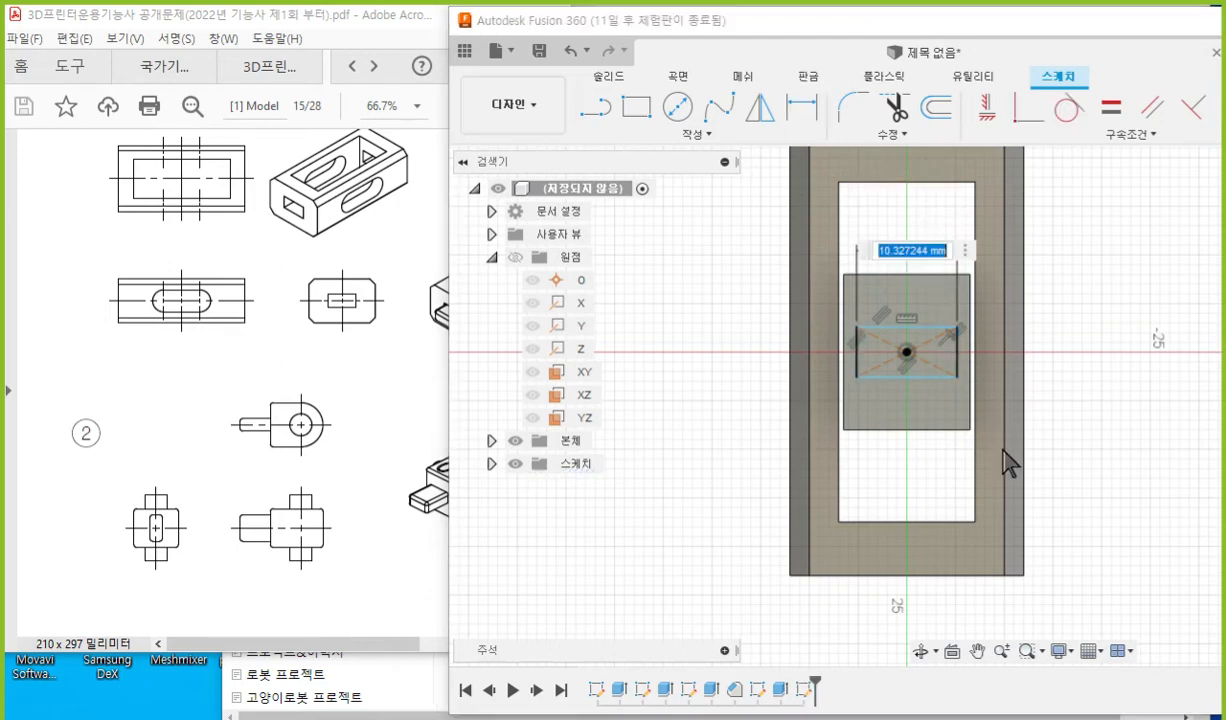
text(9)
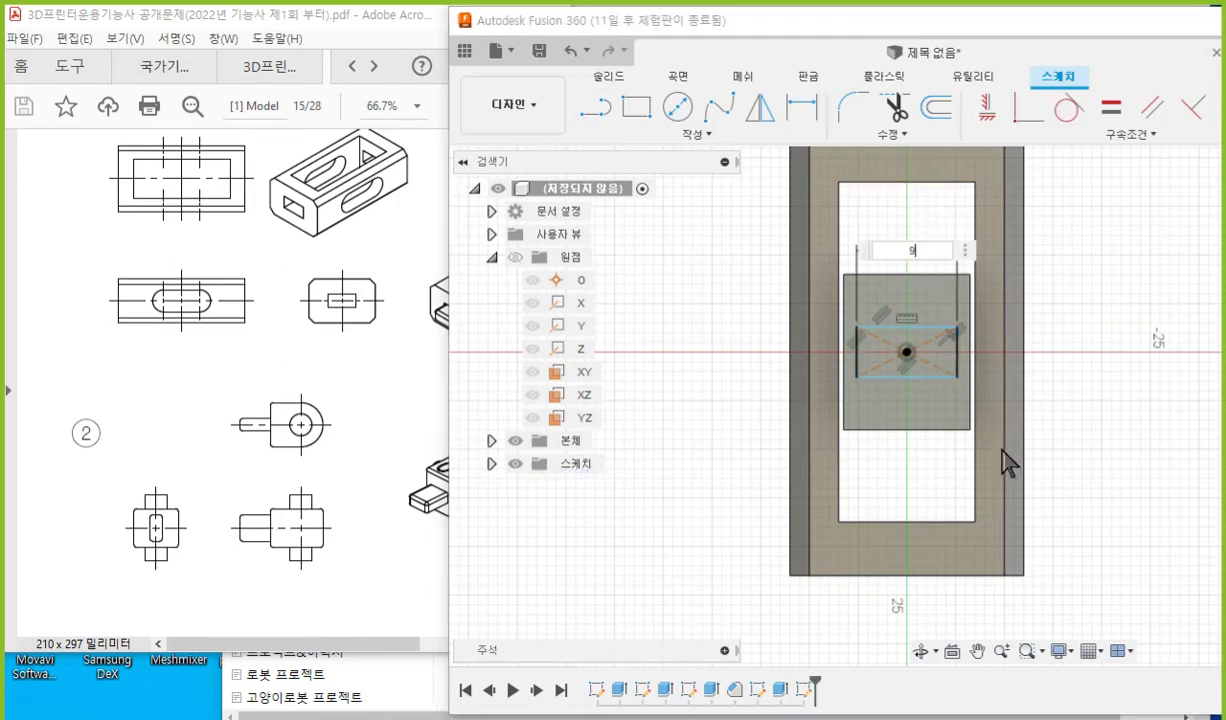
key(Return)
Dimension the rectangle's height between its two long sides as 4 mm, and select the rectangular profile.
click(895, 330)
click(925, 375)
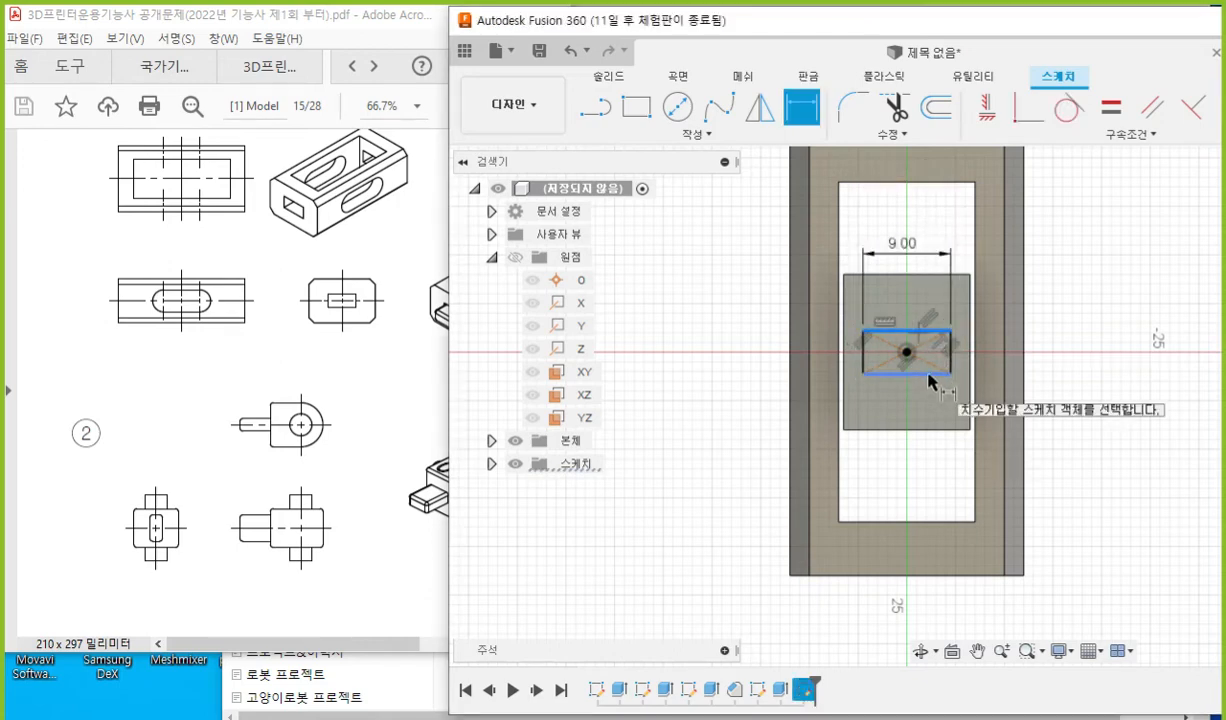
click(1056, 364)
text(4)
key(Return)
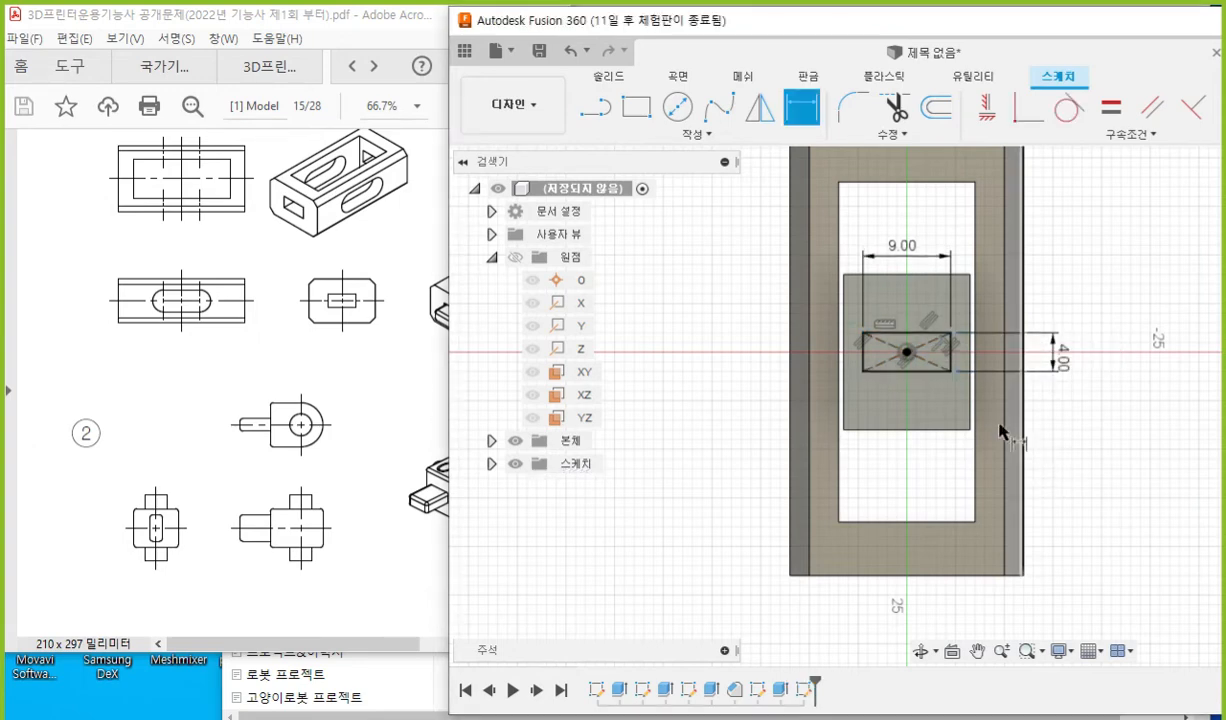
key(Escape)
click(881, 355)
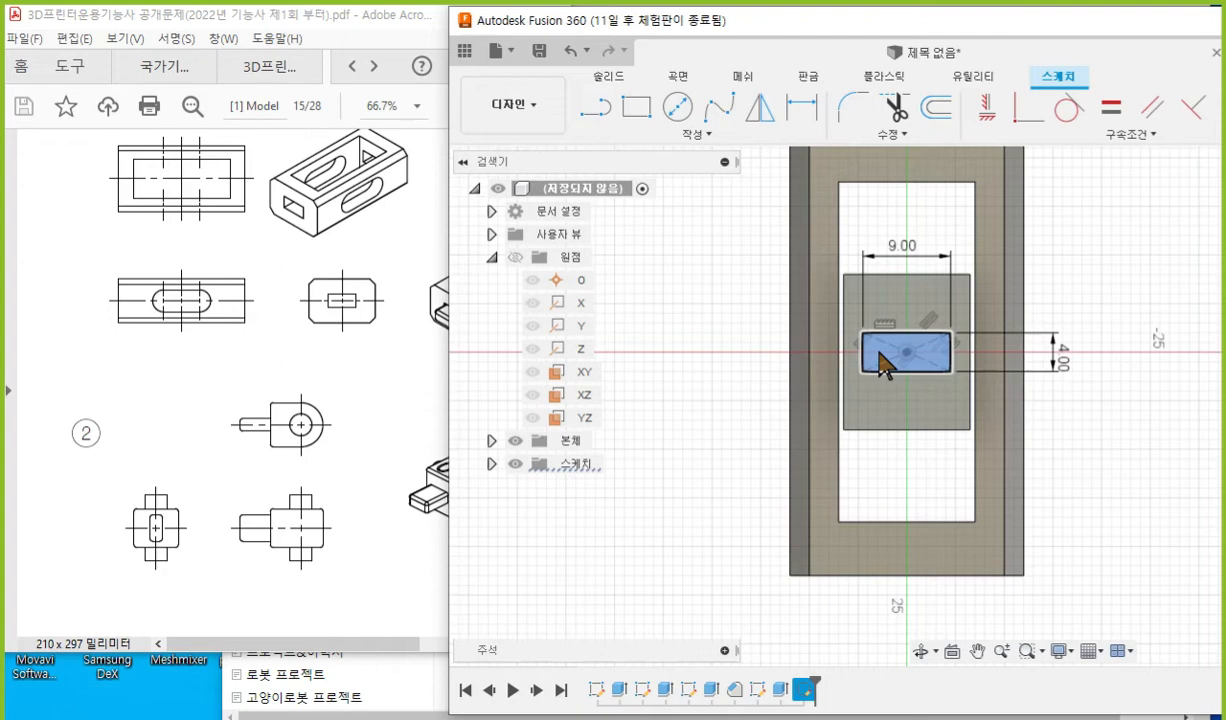
click(879, 356)
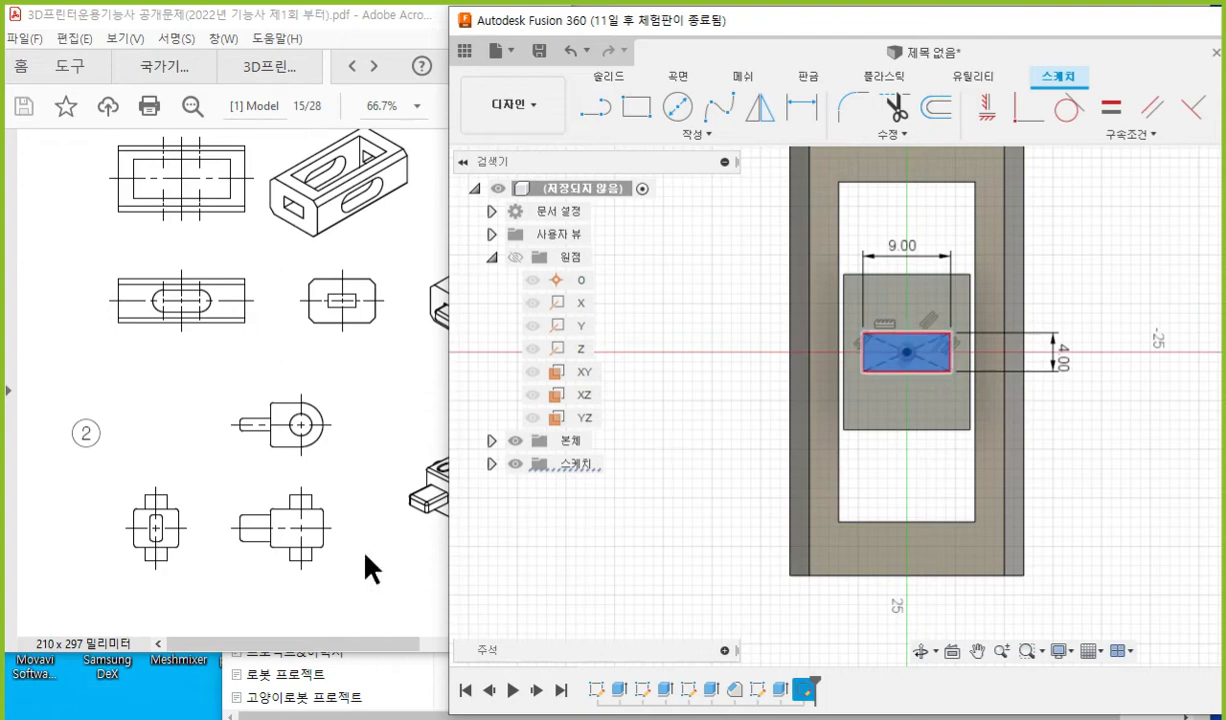
key(ctrl+F1)
mouse_move(266, 503)
mouse_down()
mouse_move(266, 549)
mouse_move(237, 545)
mouse_move(268, 548)
mouse_move(236, 551)
mouse_move(257, 575)
mouse_up()
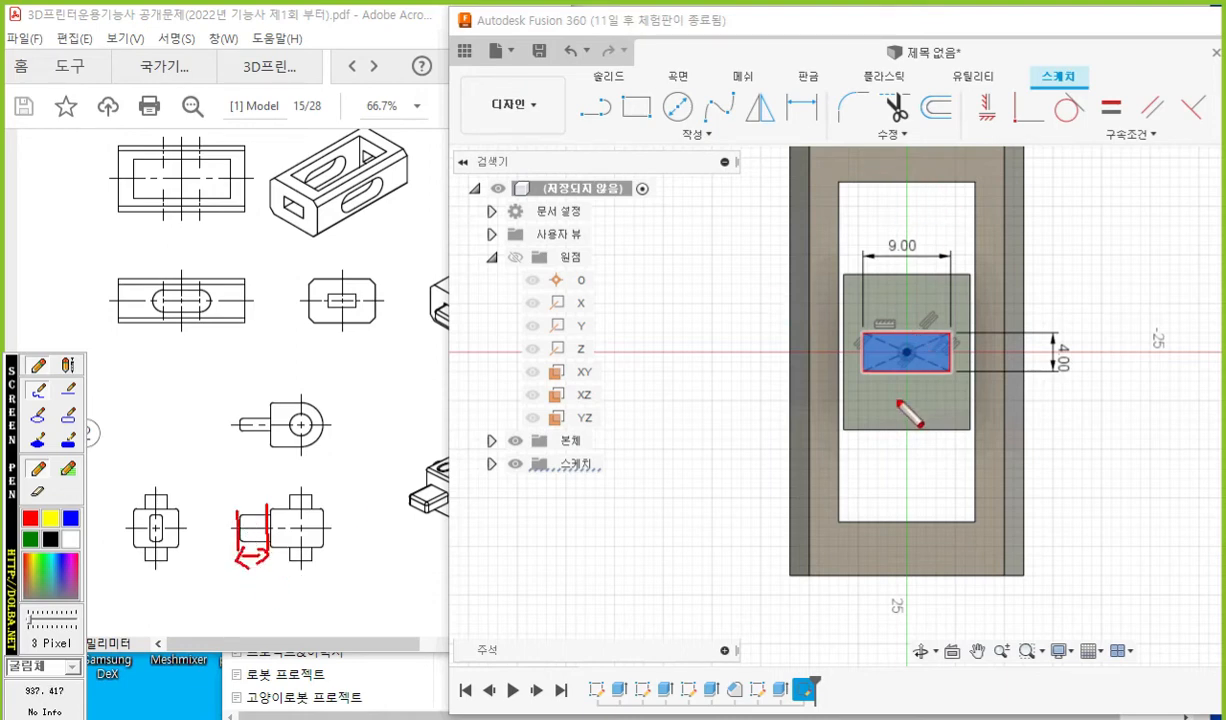
drag(860, 357, 737, 339)
drag(742, 356, 752, 361)
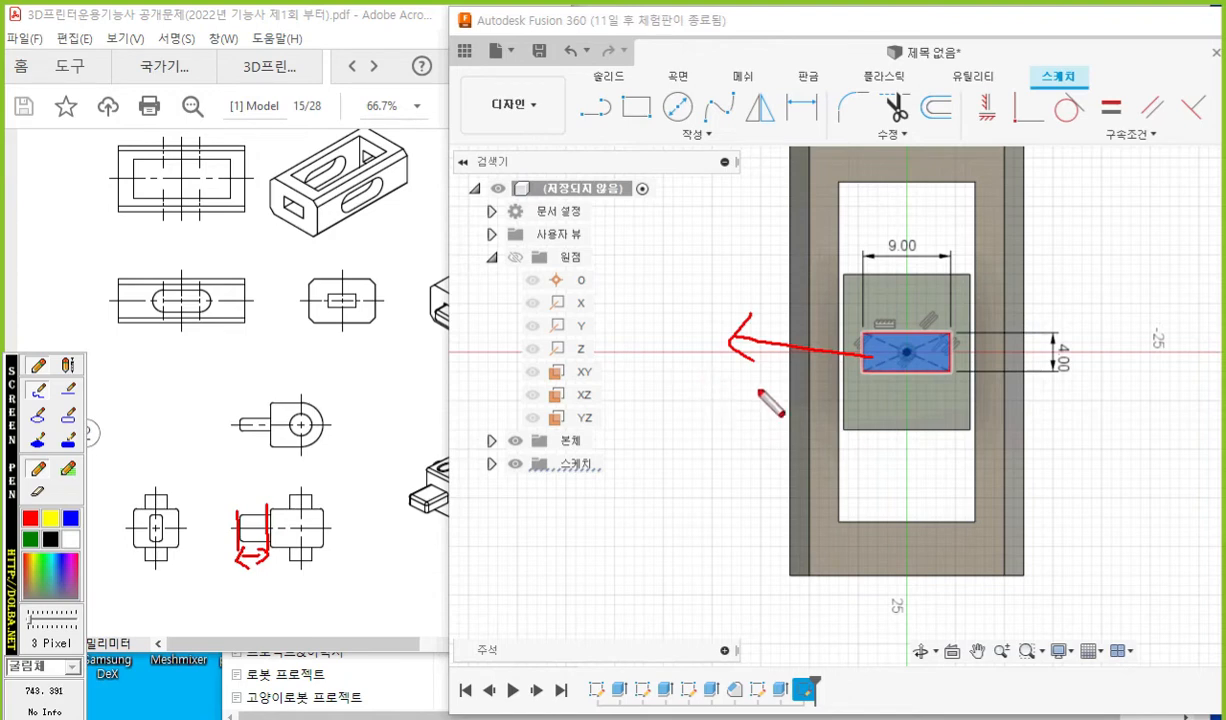
key(Escape)
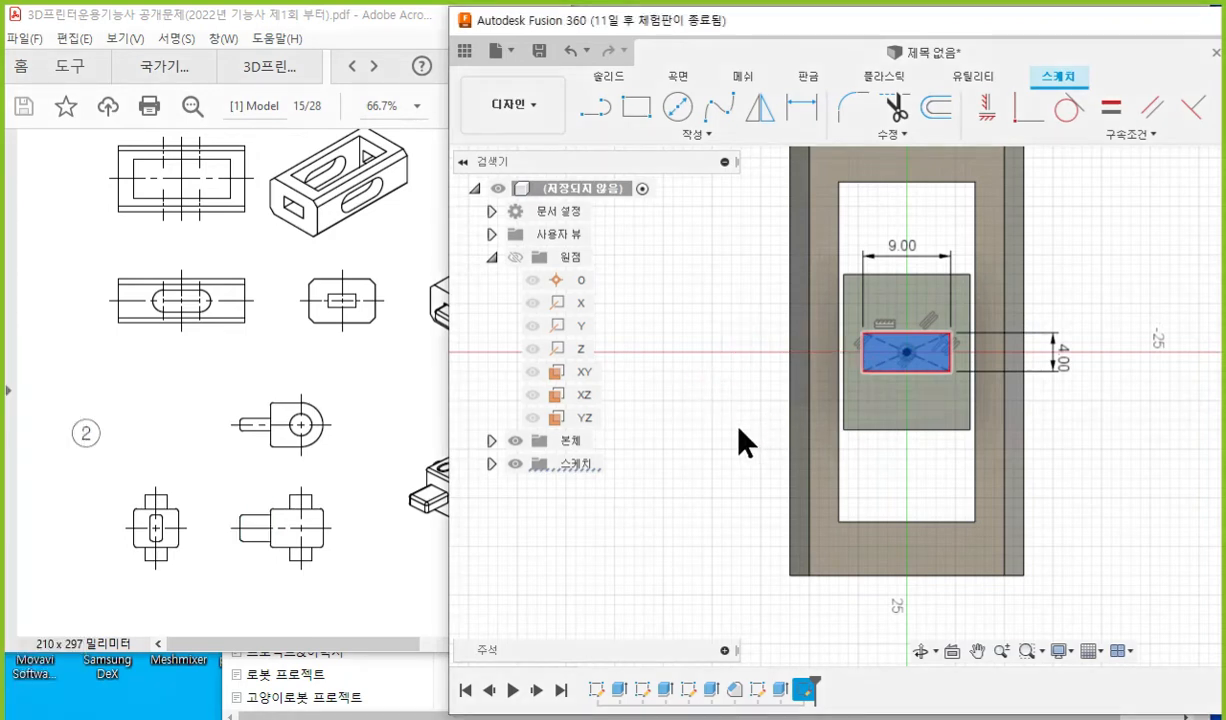
Extrude the selected rectangular profile 11 mm outward from the inner block, using the Join operation.
right_click(680, 315)
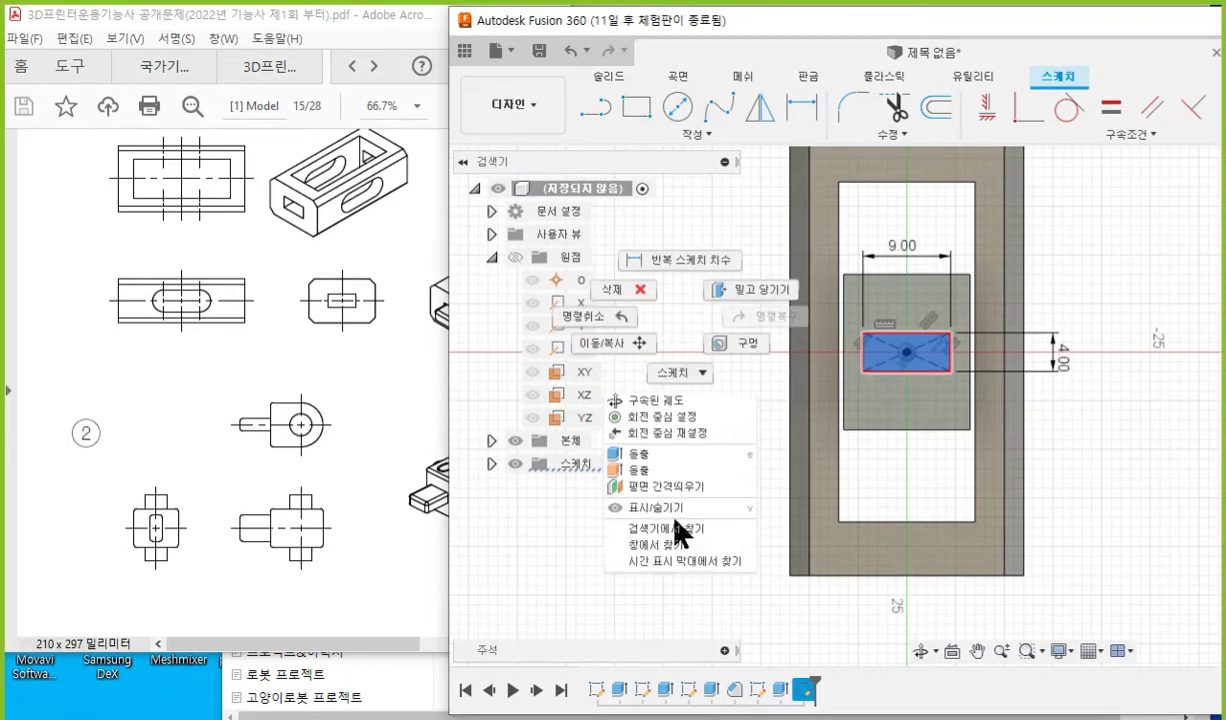
click(671, 453)
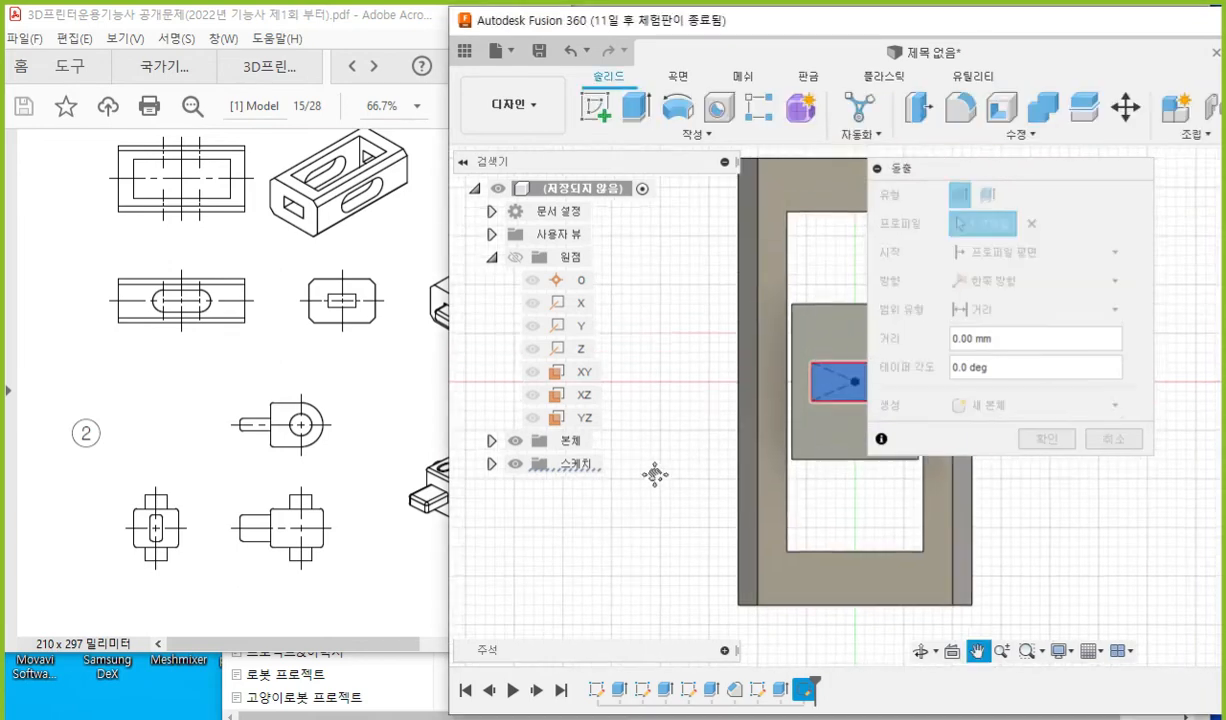
shift+middle_drag(783, 499, 780, 460)
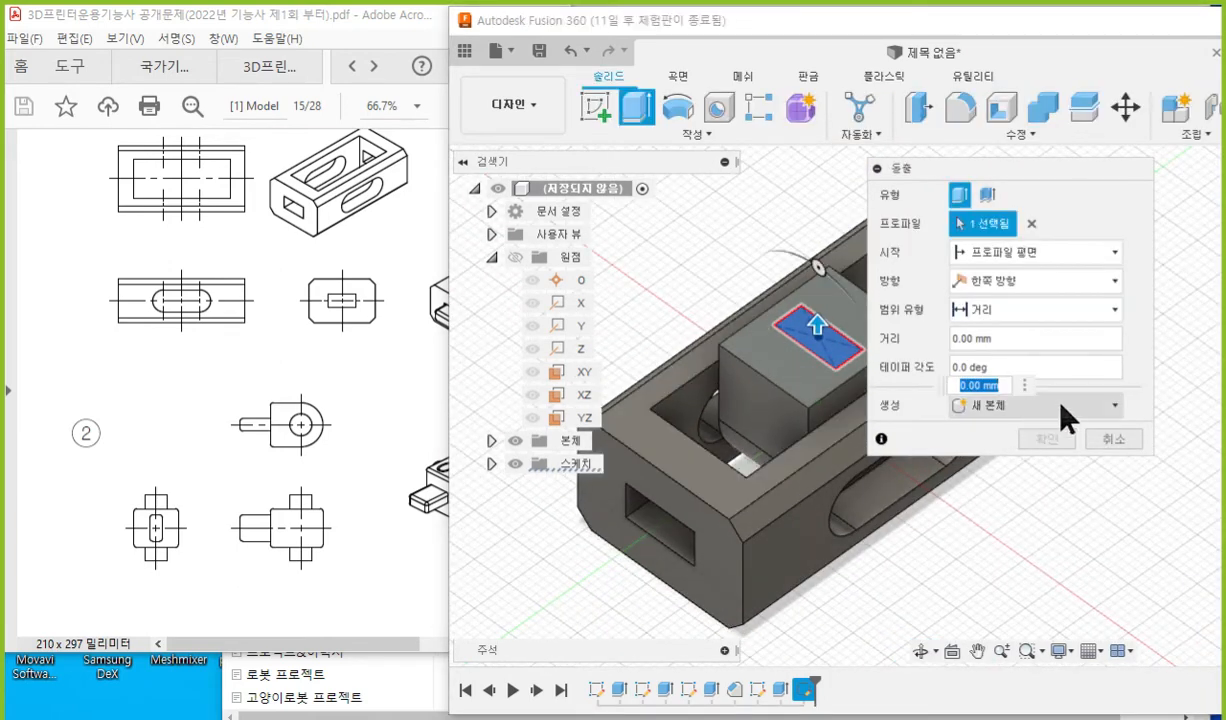
click(1100, 408)
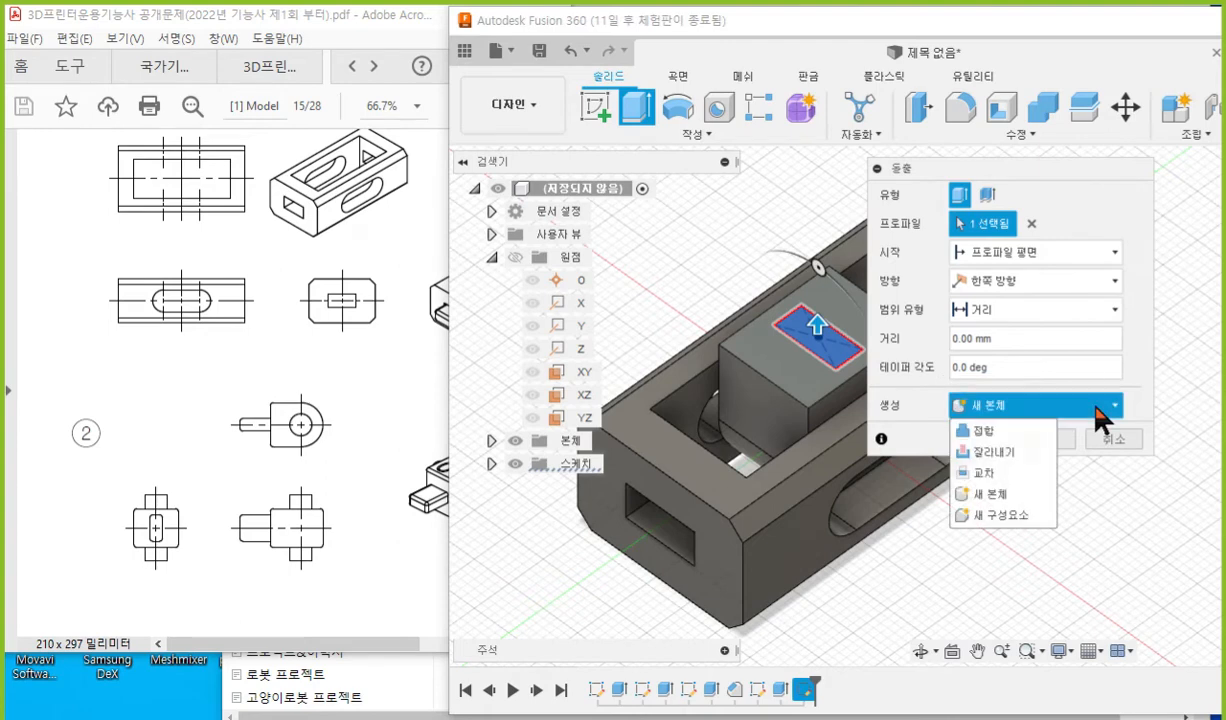
click(1010, 432)
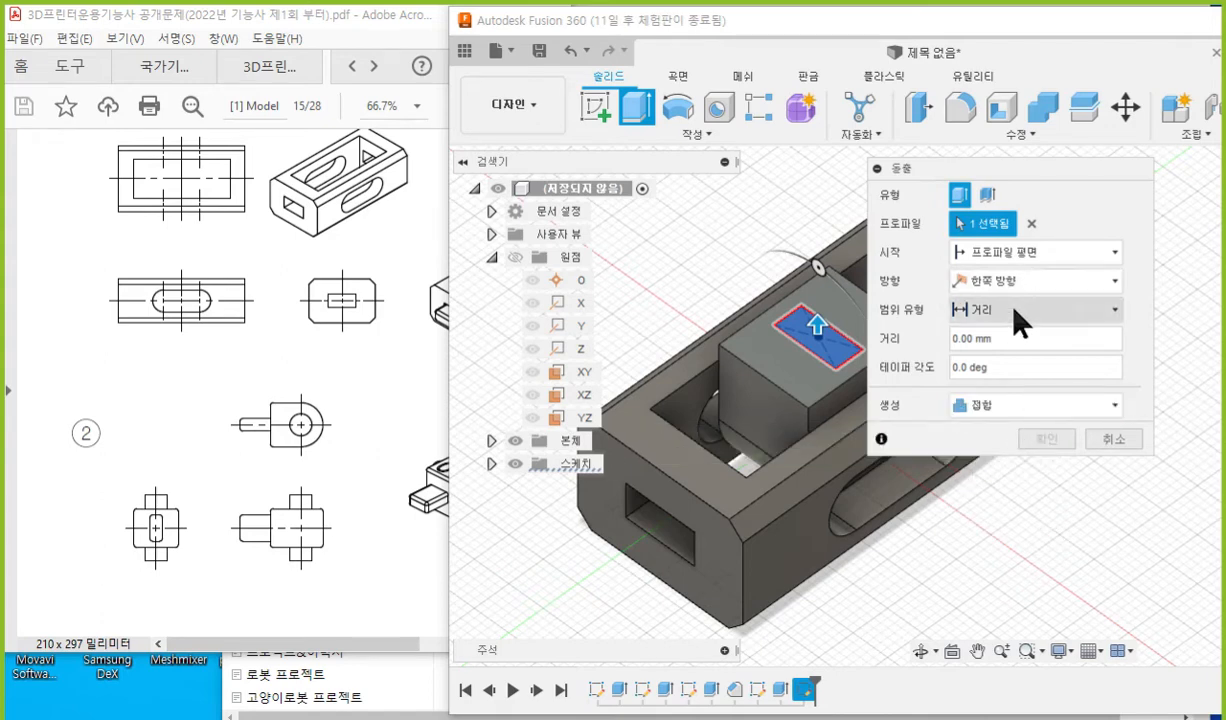
click(1022, 342)
drag(1022, 342, 905, 340)
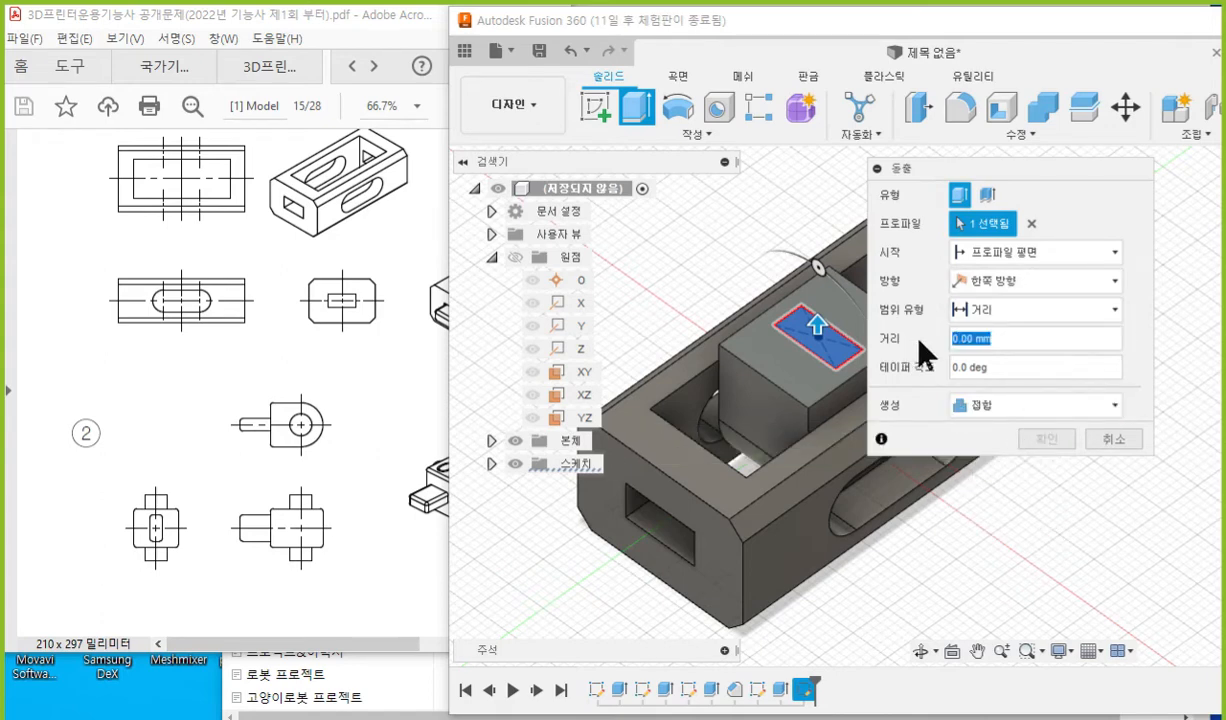
text(11)
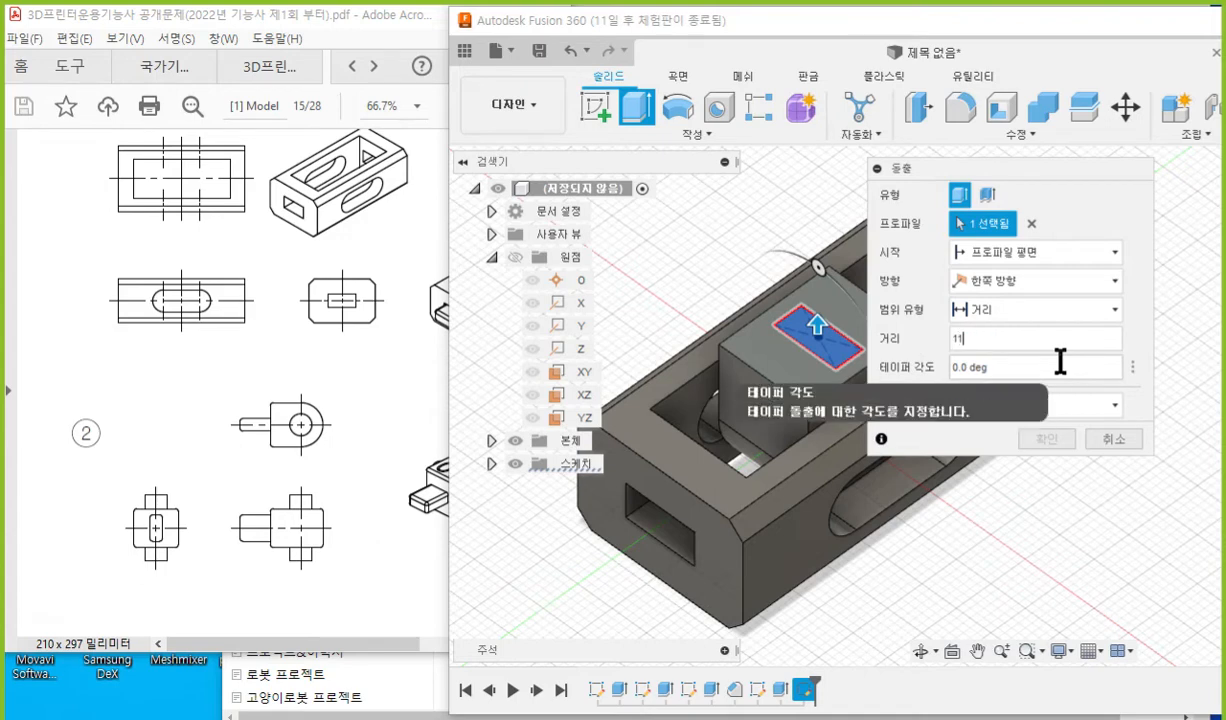
middle_drag(1007, 557, 943, 561)
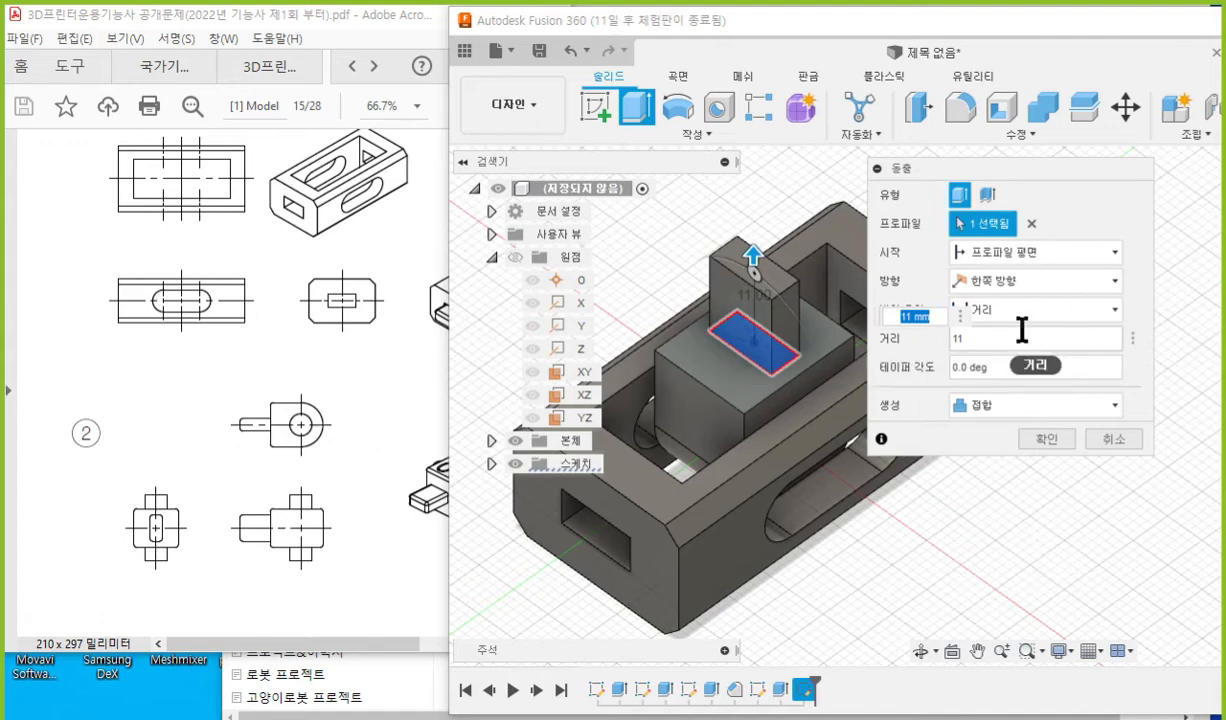
click(959, 315)
click(886, 322)
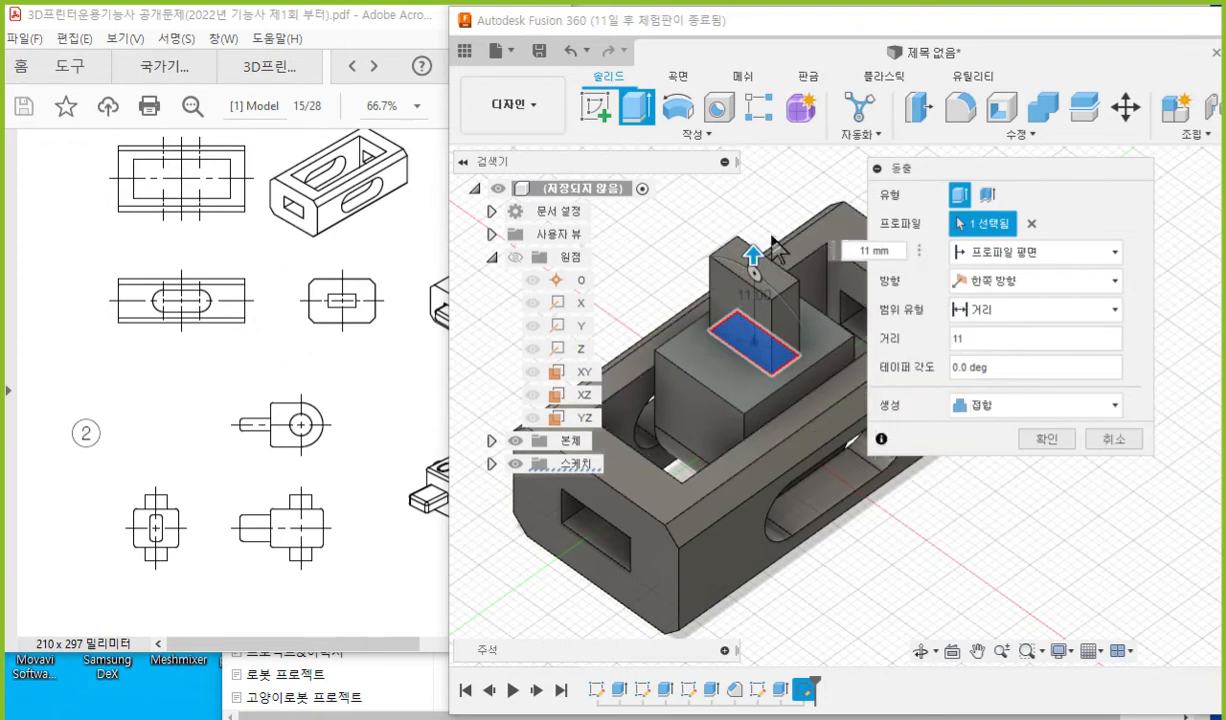
click(1044, 440)
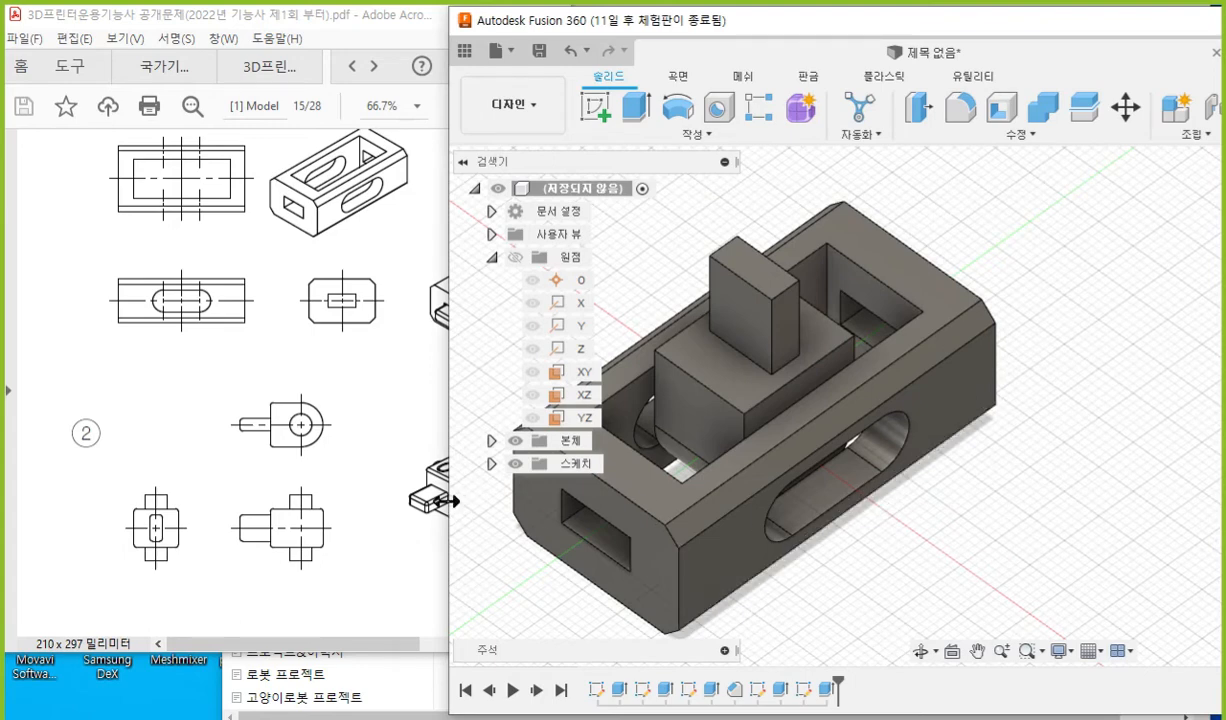
Select the YZ origin plane, and shift the model window and PDF page to expose the numbered assembly views.
click(579, 420)
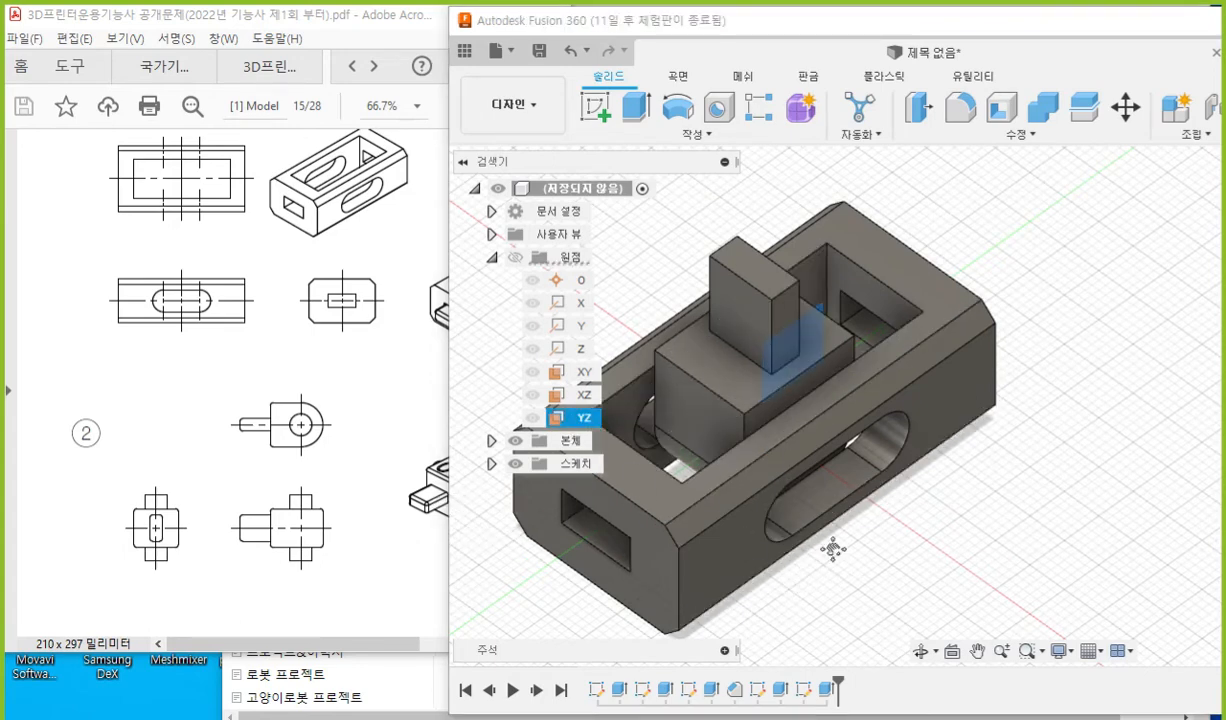
shift+middle_drag(833, 548, 881, 561)
drag(522, 20, 688, 24)
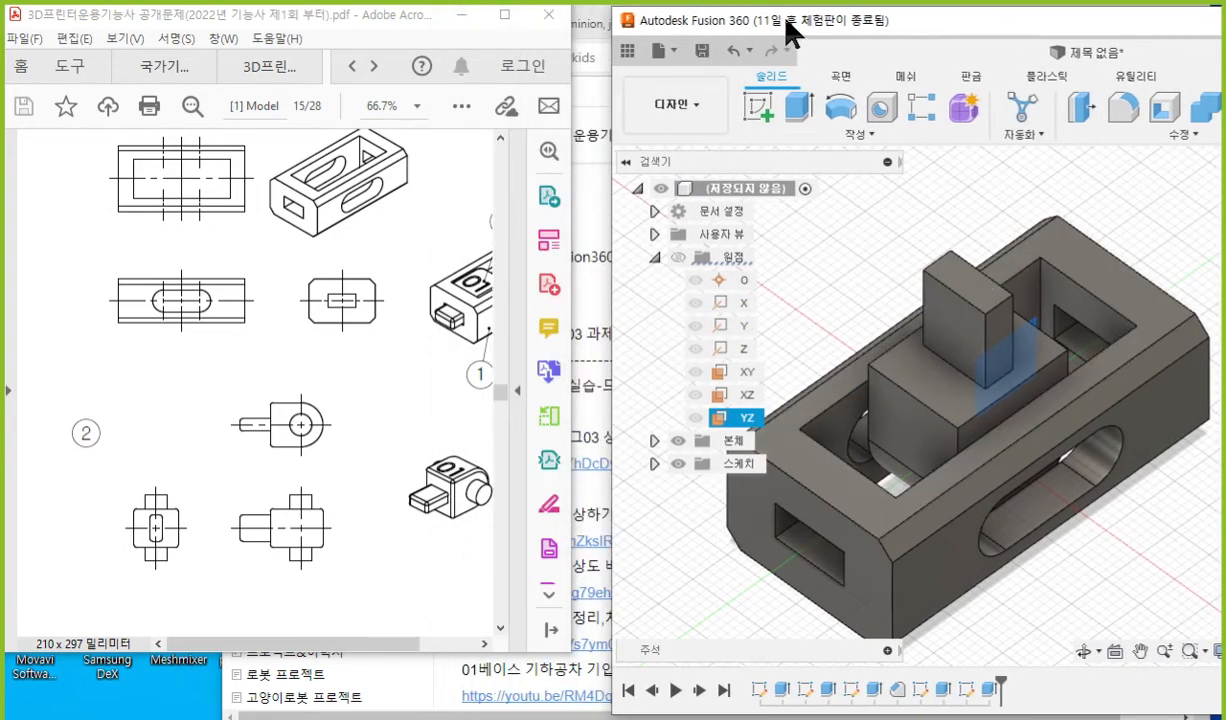
drag(790, 22, 708, 22)
drag(346, 645, 408, 632)
mouse_move(365, 502)
mouse_down()
mouse_move(395, 511)
mouse_move(403, 490)
mouse_up()
mouse_move(671, 390)
mouse_down()
mouse_move(698, 410)
mouse_move(699, 456)
mouse_up()
mouse_move(718, 408)
mouse_down()
mouse_move(754, 402)
mouse_move(750, 442)
mouse_up()
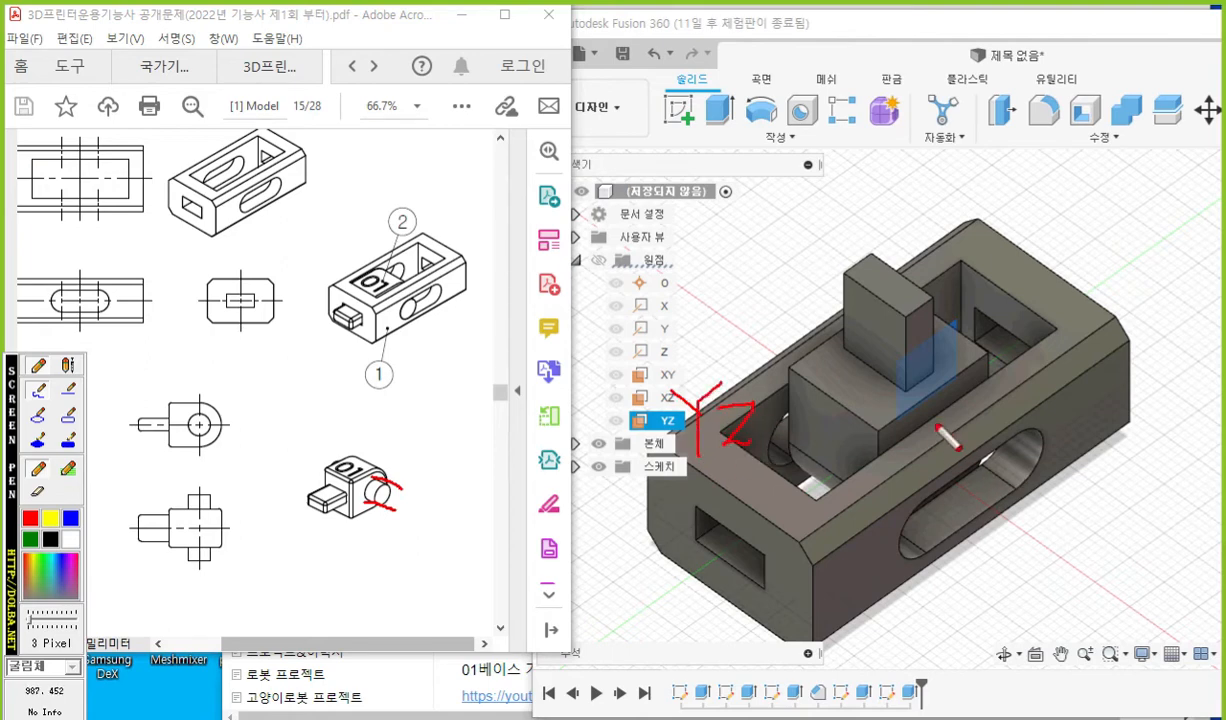
mouse_move(930, 416)
mouse_down()
mouse_move(924, 466)
mouse_move(943, 420)
mouse_up()
mouse_move(773, 343)
mouse_down()
mouse_move(1048, 527)
mouse_move(1015, 532)
mouse_up()
drag(832, 360, 790, 362)
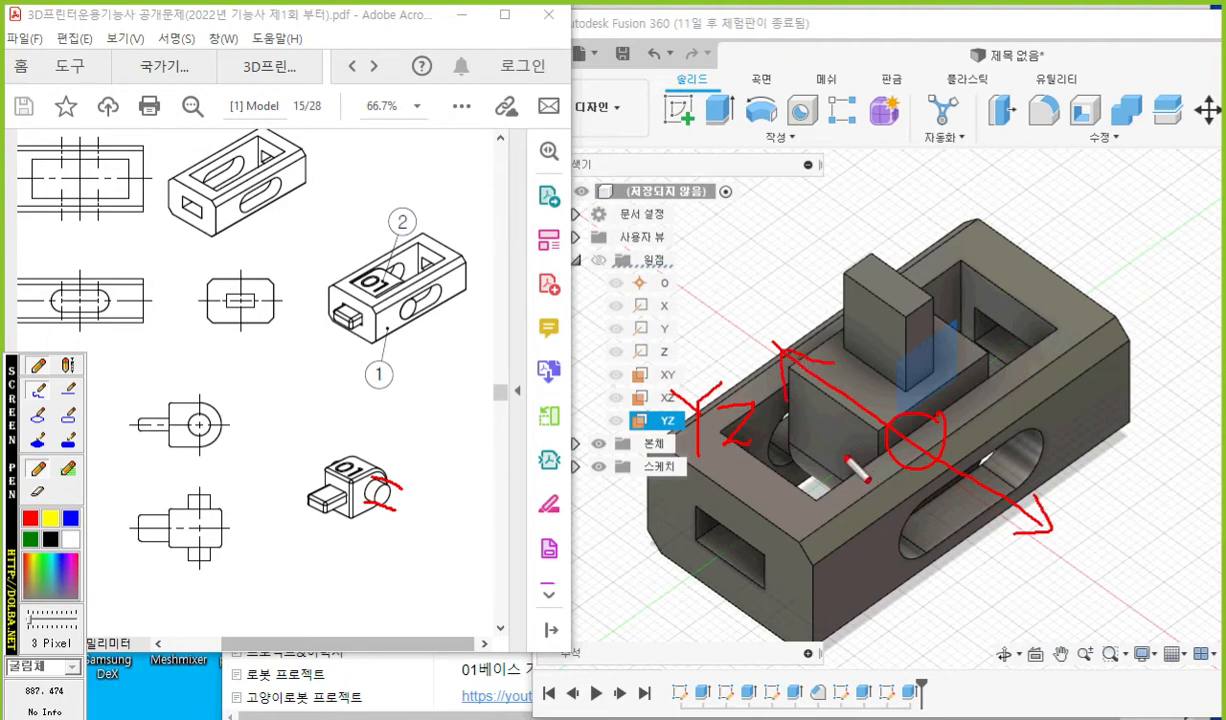
Create a sketch on the YZ origin plane with Slice enabled, and start a center-diameter circle at the origin.
key(Escape)
right_click(676, 422)
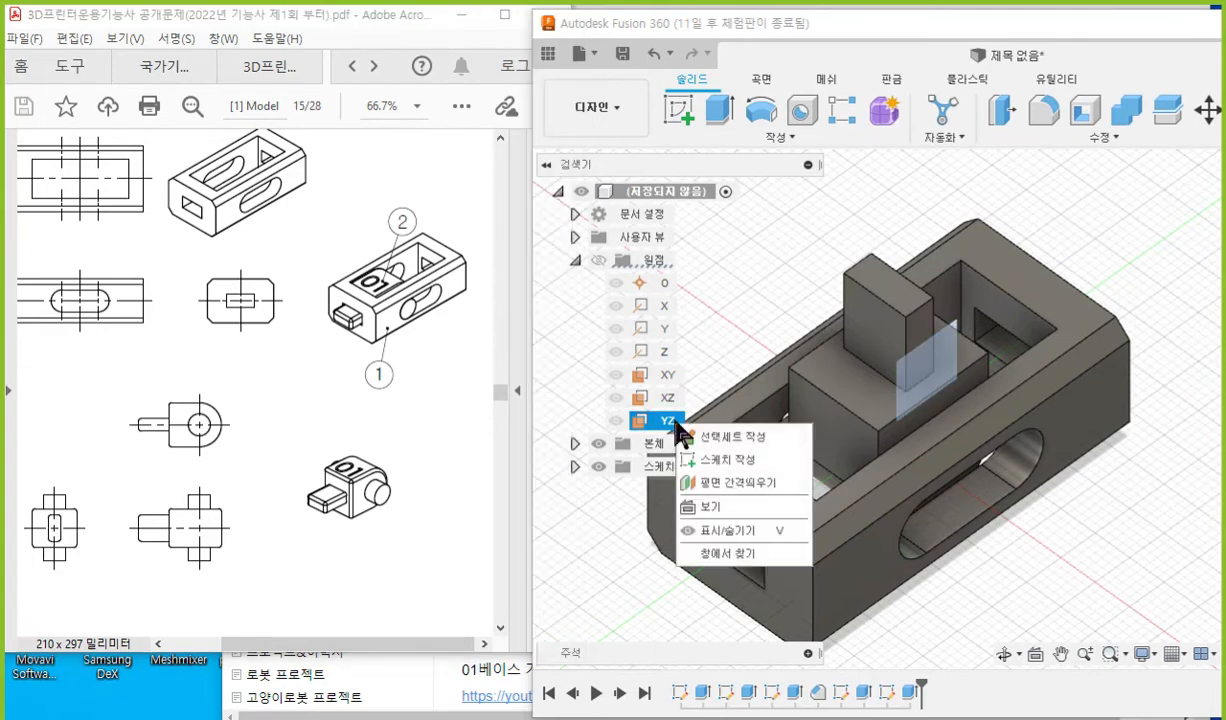
click(728, 463)
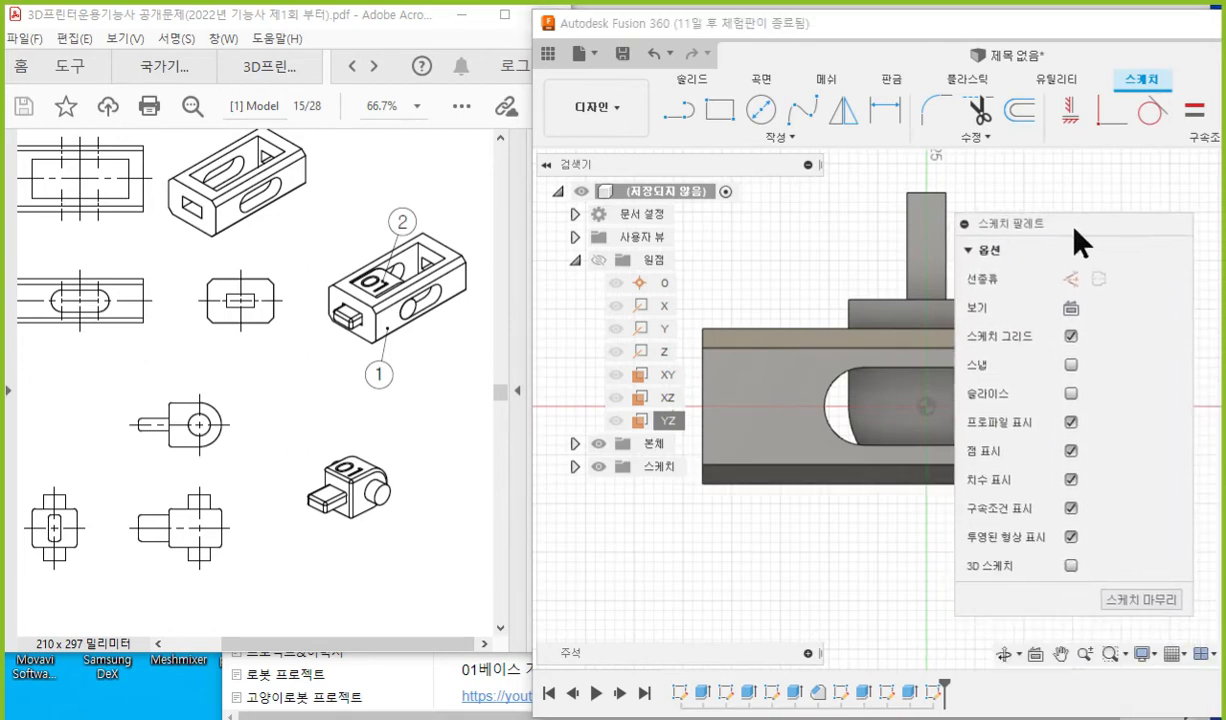
click(1071, 394)
mouse_move(1053, 231)
mouse_down()
mouse_move(1046, 238)
mouse_move(1225, 240)
mouse_up()
click(761, 110)
click(927, 407)
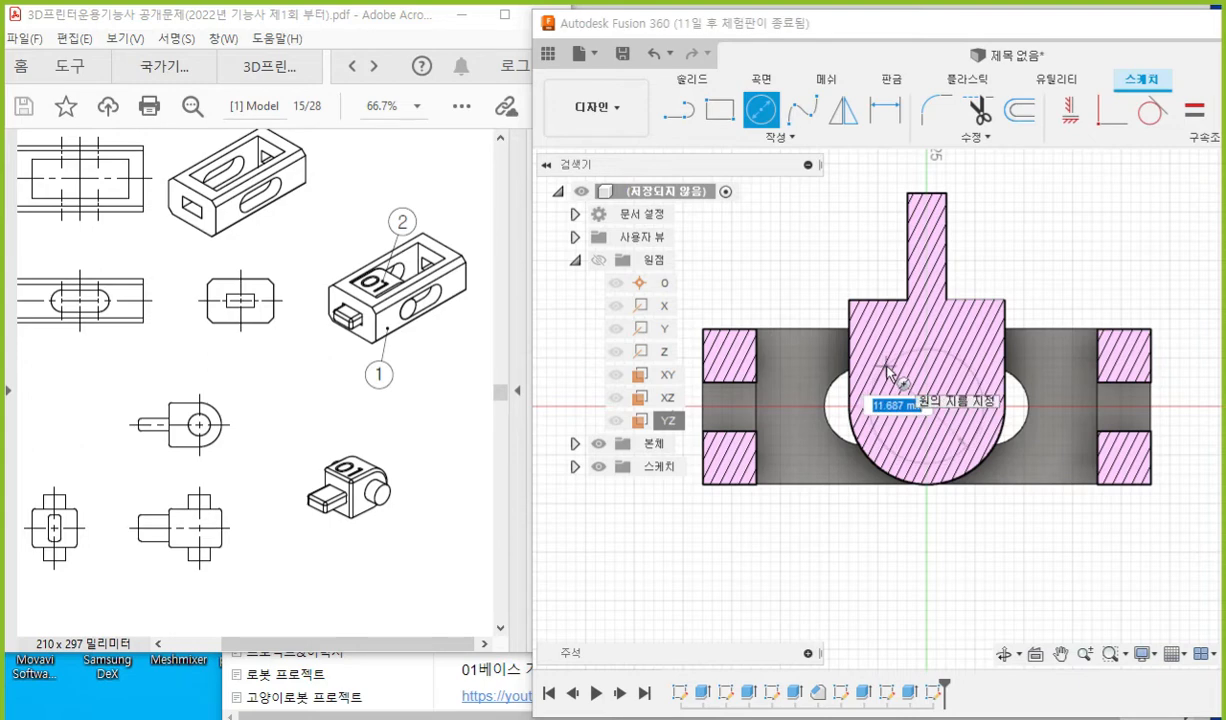
key(F2)
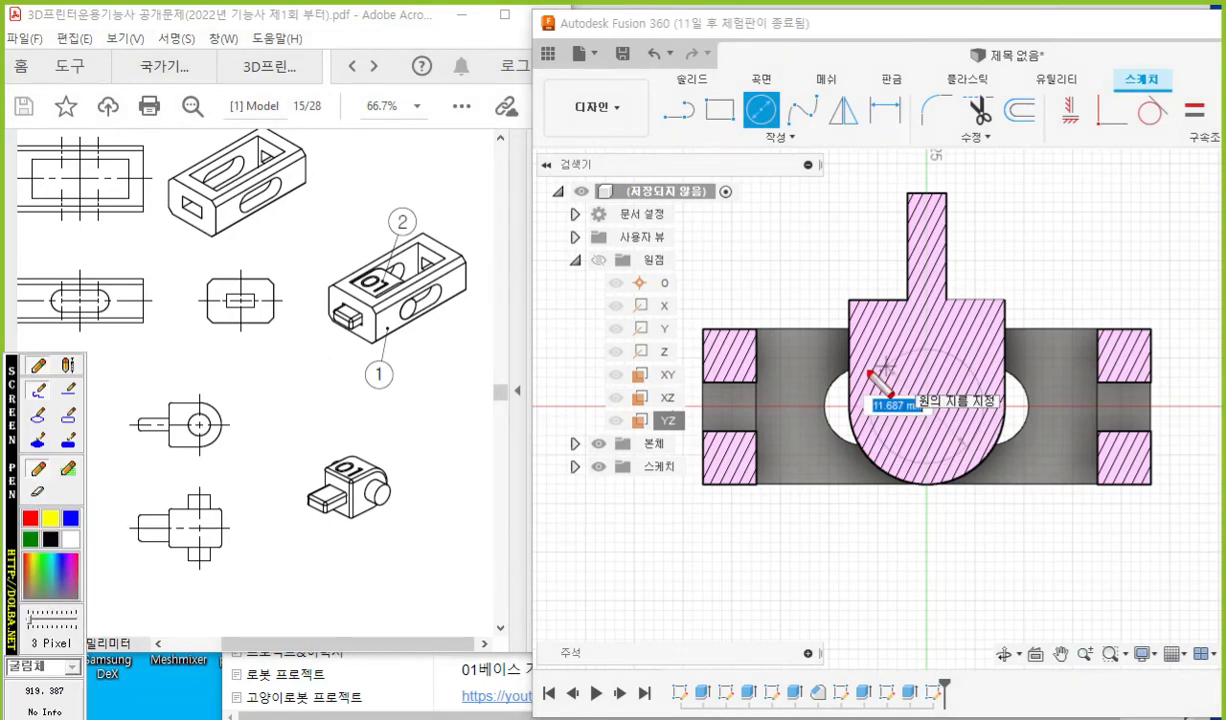
mouse_move(60, 312)
mouse_down()
mouse_move(108, 317)
mouse_move(110, 291)
mouse_move(145, 292)
mouse_move(137, 328)
mouse_move(136, 295)
mouse_move(153, 271)
mouse_up()
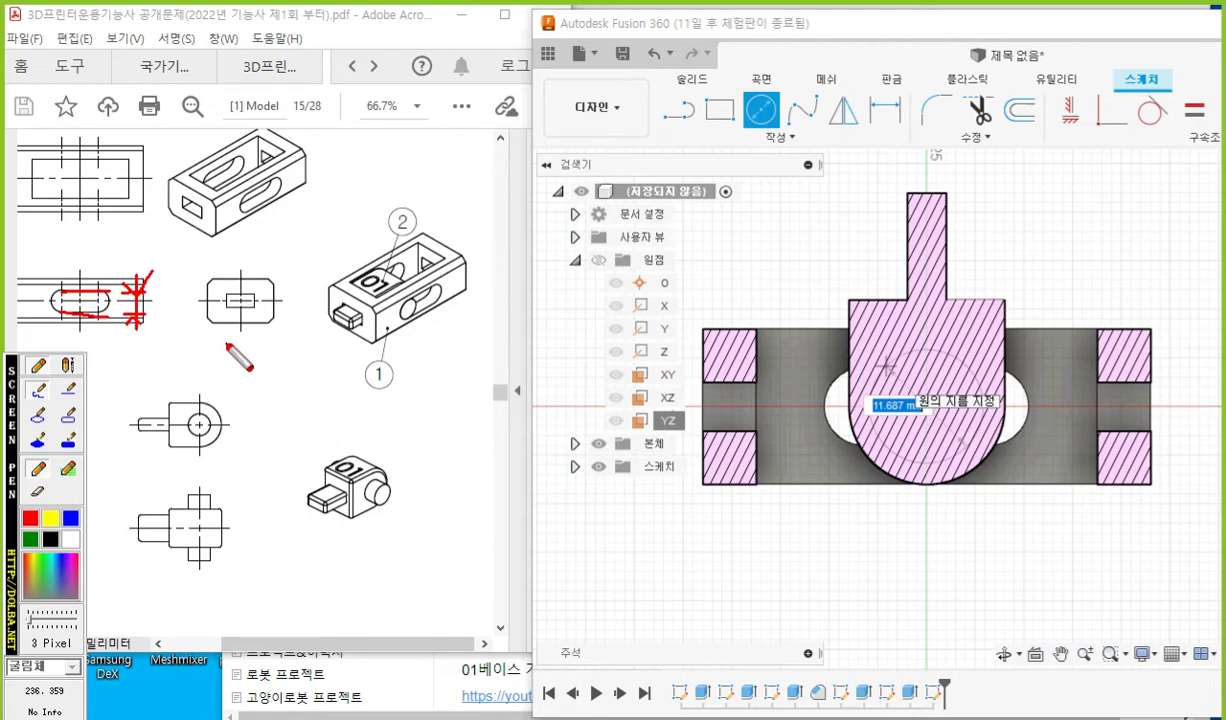
mouse_move(180, 280)
mouse_down()
mouse_move(172, 318)
mouse_move(181, 290)
mouse_up()
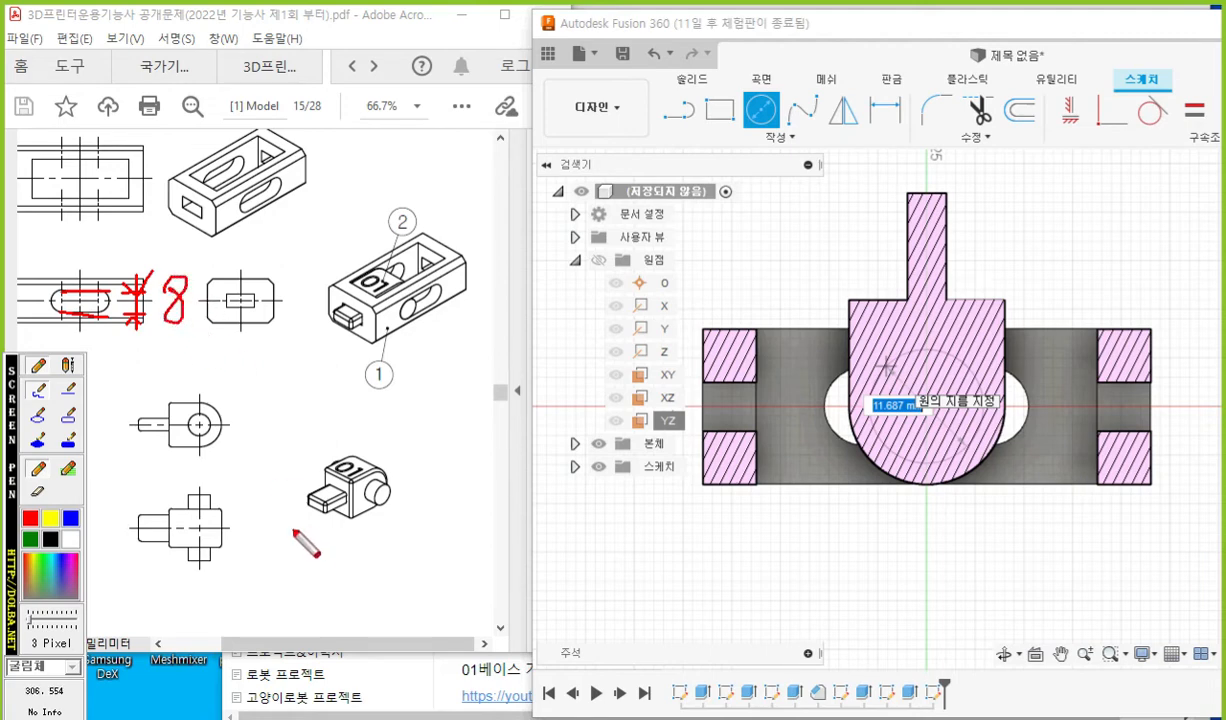
mouse_move(938, 352)
mouse_down()
mouse_move(886, 392)
mouse_move(960, 425)
mouse_move(905, 352)
mouse_up()
mouse_move(405, 498)
mouse_down()
mouse_move(397, 487)
mouse_move(372, 507)
mouse_move(425, 512)
mouse_move(432, 305)
mouse_move(421, 330)
mouse_move(437, 302)
mouse_move(443, 463)
mouse_move(466, 484)
mouse_up()
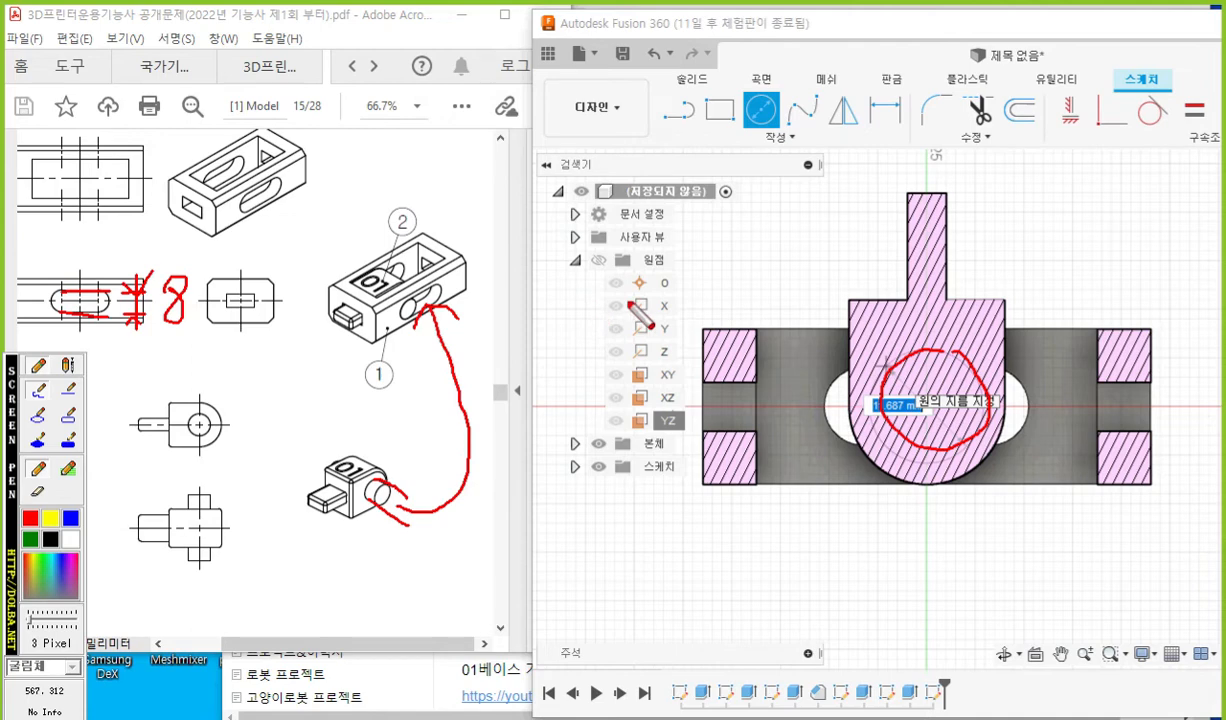
mouse_move(945, 313)
mouse_down()
mouse_move(972, 324)
mouse_move(905, 314)
mouse_move(925, 328)
mouse_move(906, 337)
mouse_up()
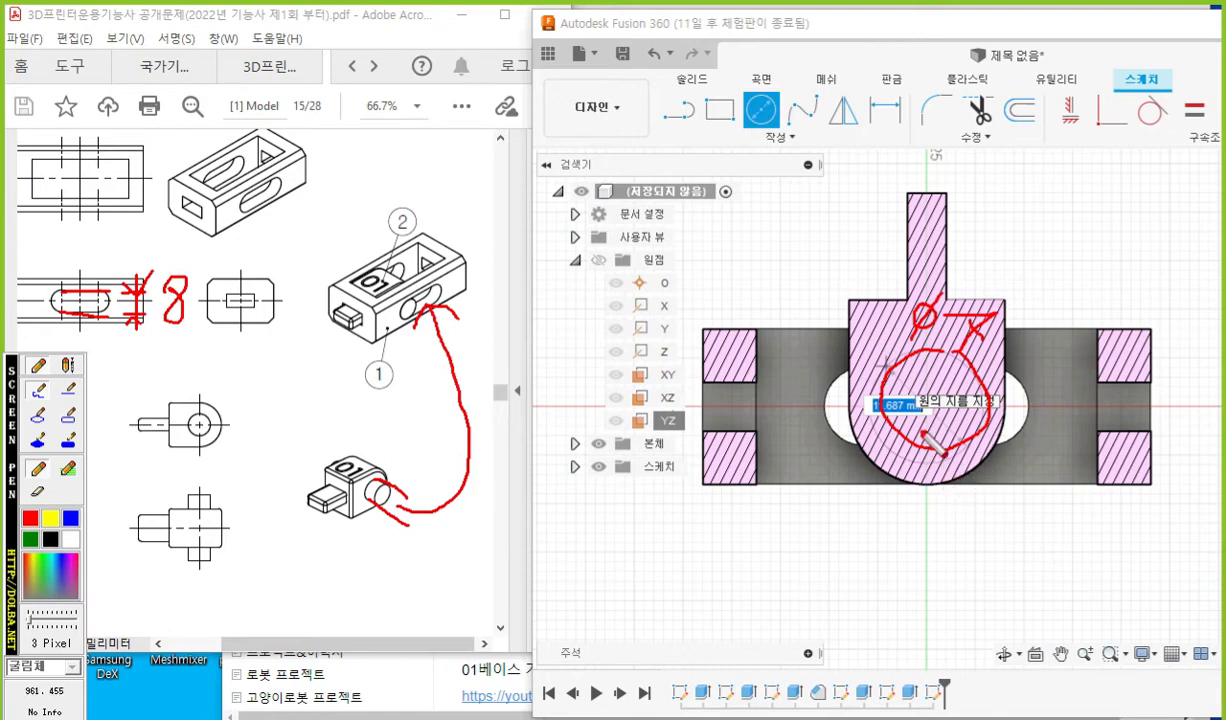
key(Escape)
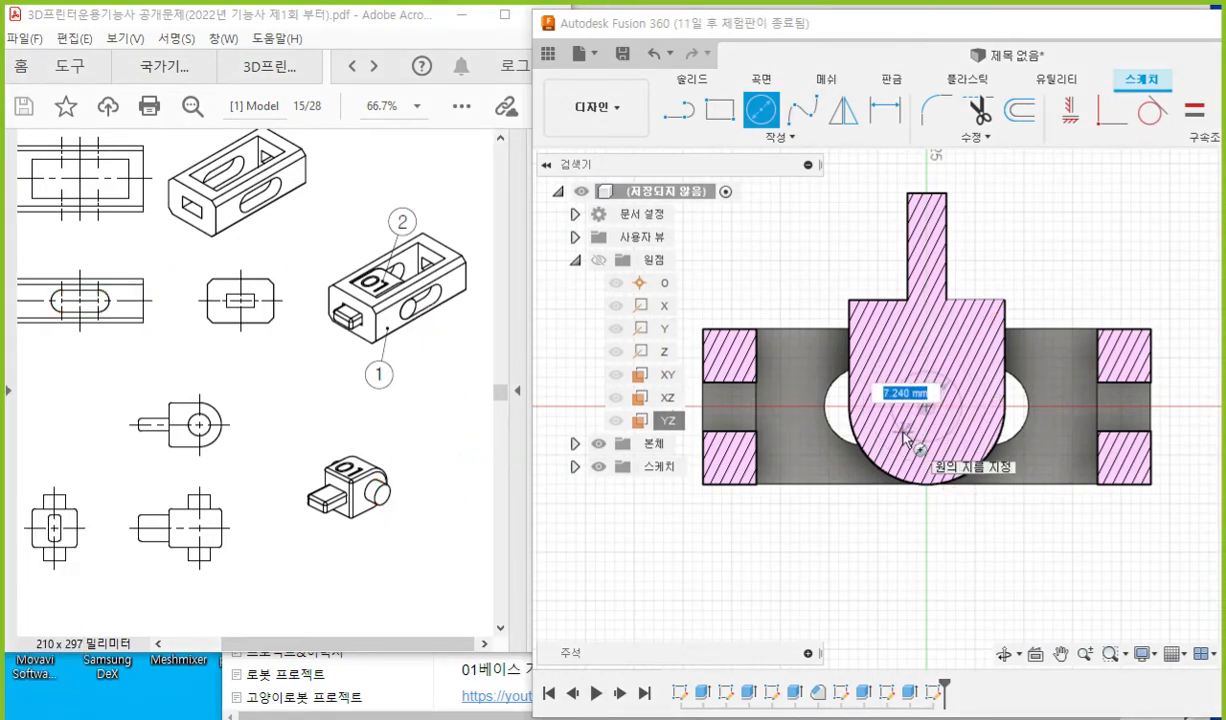
Finish the circle with a 7 mm diameter, place its dimension clear of the block, and select the circular profile.
click(905, 437)
key(Escape)
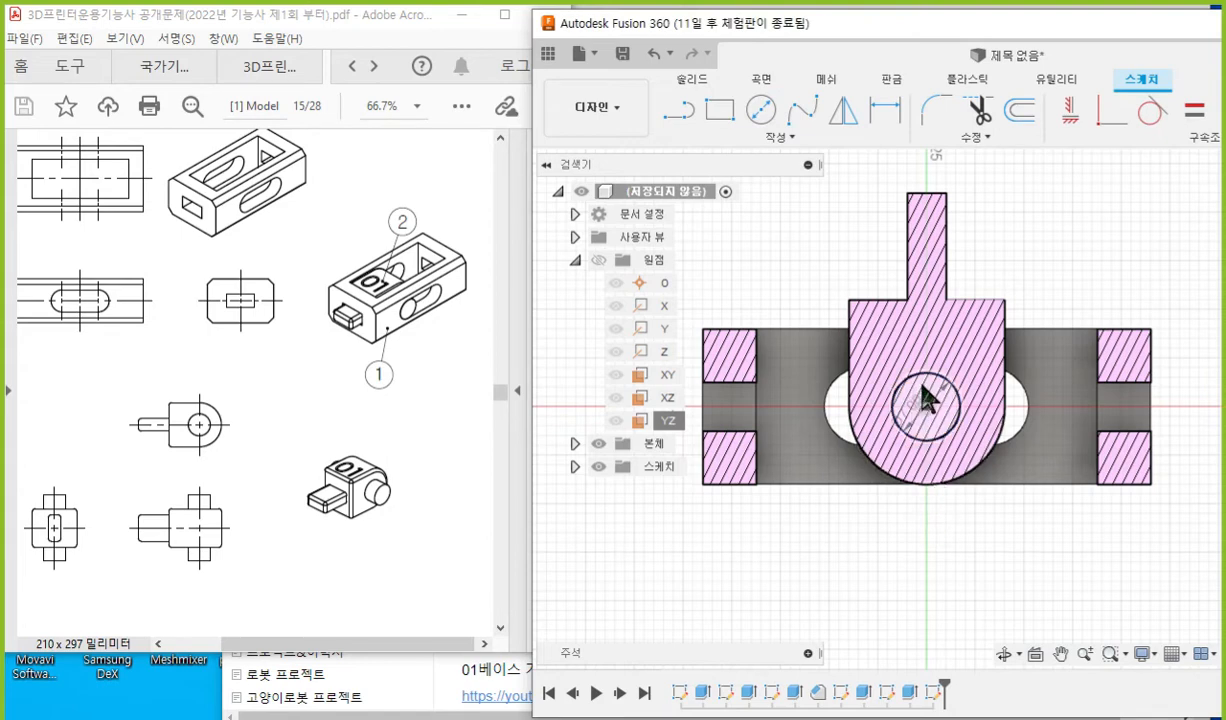
click(922, 390)
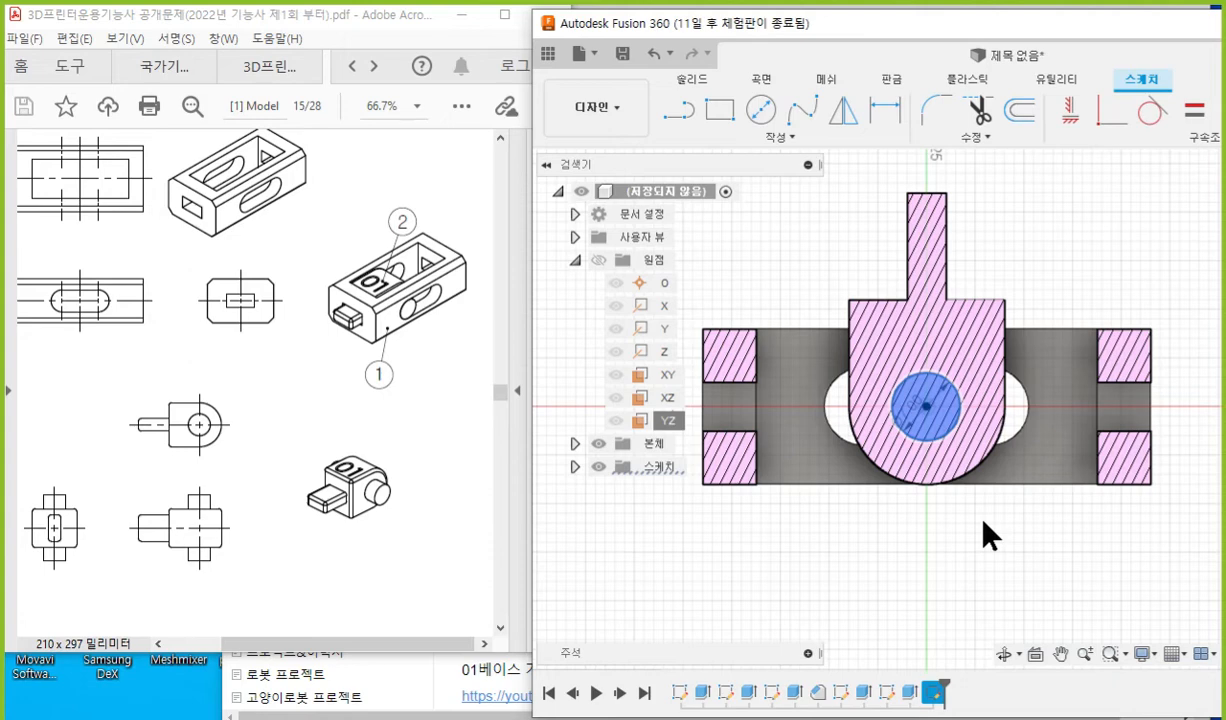
click(916, 418)
click(1024, 252)
click(920, 405)
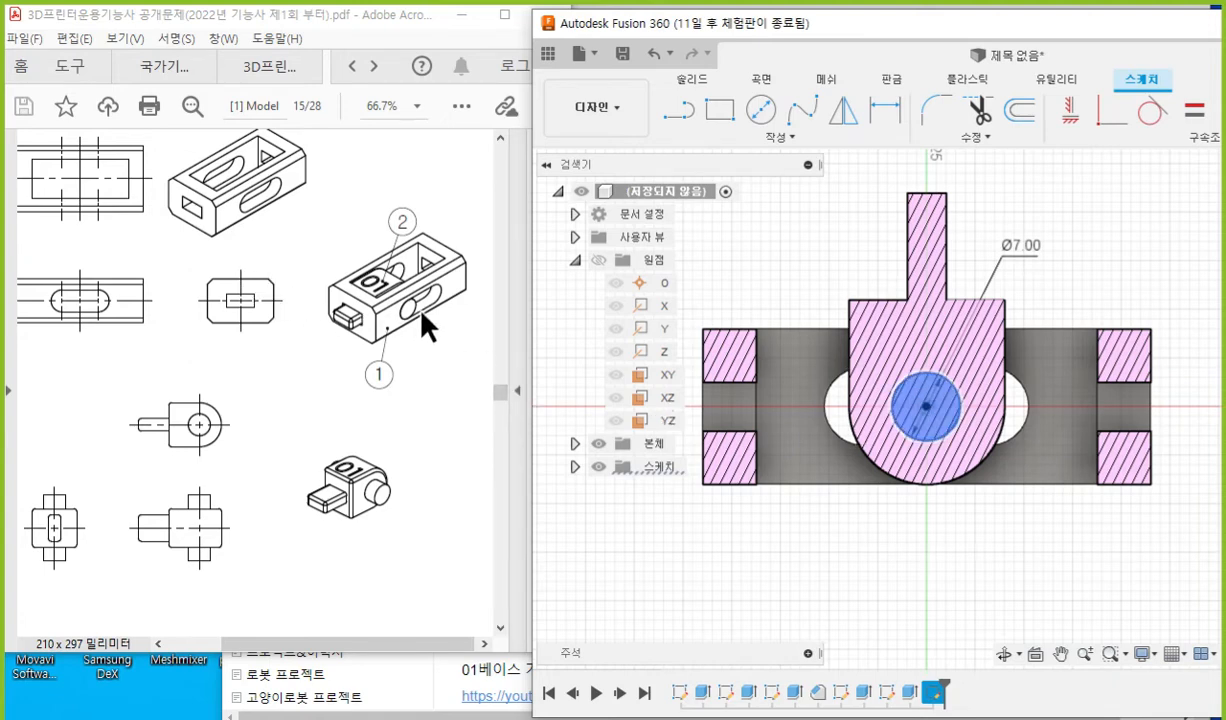
key(F2)
mouse_move(403, 298)
mouse_down()
mouse_move(384, 325)
mouse_move(434, 308)
mouse_move(462, 272)
mouse_up()
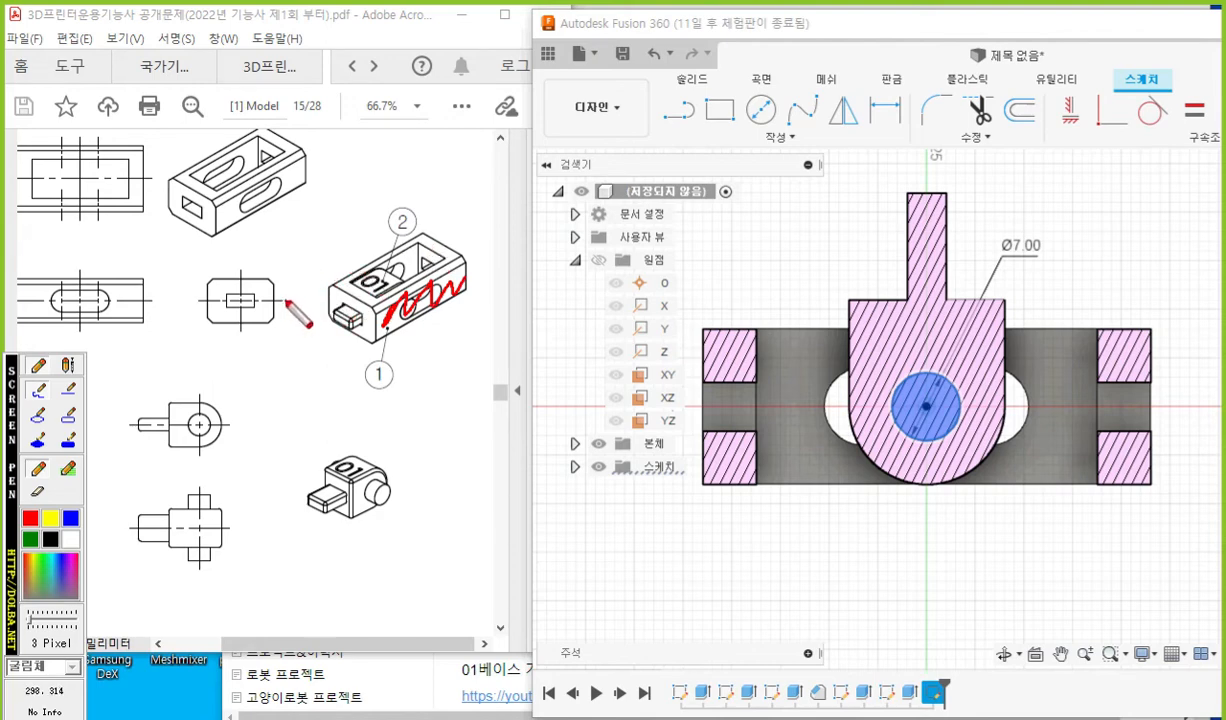
mouse_move(792, 315)
mouse_down()
mouse_move(1026, 497)
mouse_move(1040, 523)
mouse_move(988, 523)
mouse_up()
drag(836, 322, 815, 350)
mouse_move(773, 215)
mouse_down()
mouse_move(813, 213)
mouse_move(802, 232)
mouse_move(838, 236)
mouse_move(878, 203)
mouse_move(880, 242)
mouse_up()
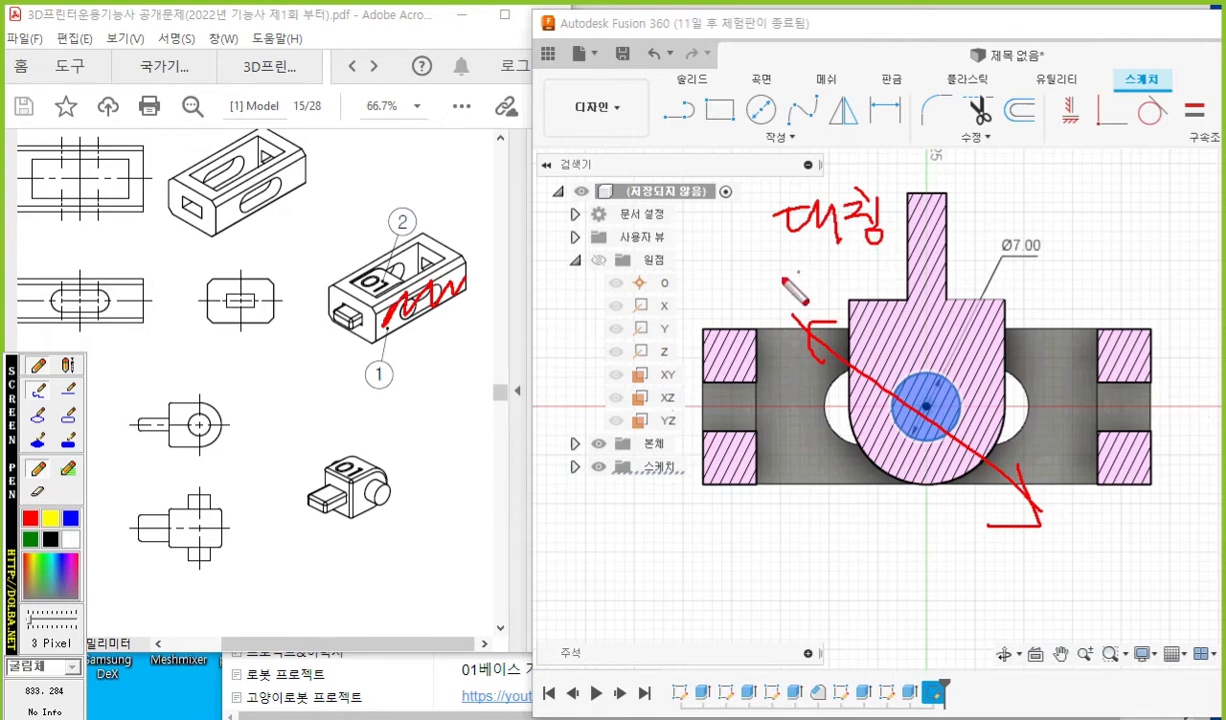
drag(78, 204, 157, 212)
mouse_move(82, 145)
mouse_down()
mouse_move(140, 144)
mouse_move(112, 230)
mouse_move(124, 203)
mouse_up()
drag(102, 160, 132, 160)
drag(181, 493, 261, 493)
drag(200, 566, 258, 566)
mouse_move(257, 493)
mouse_down()
mouse_move(257, 565)
mouse_move(268, 505)
mouse_up()
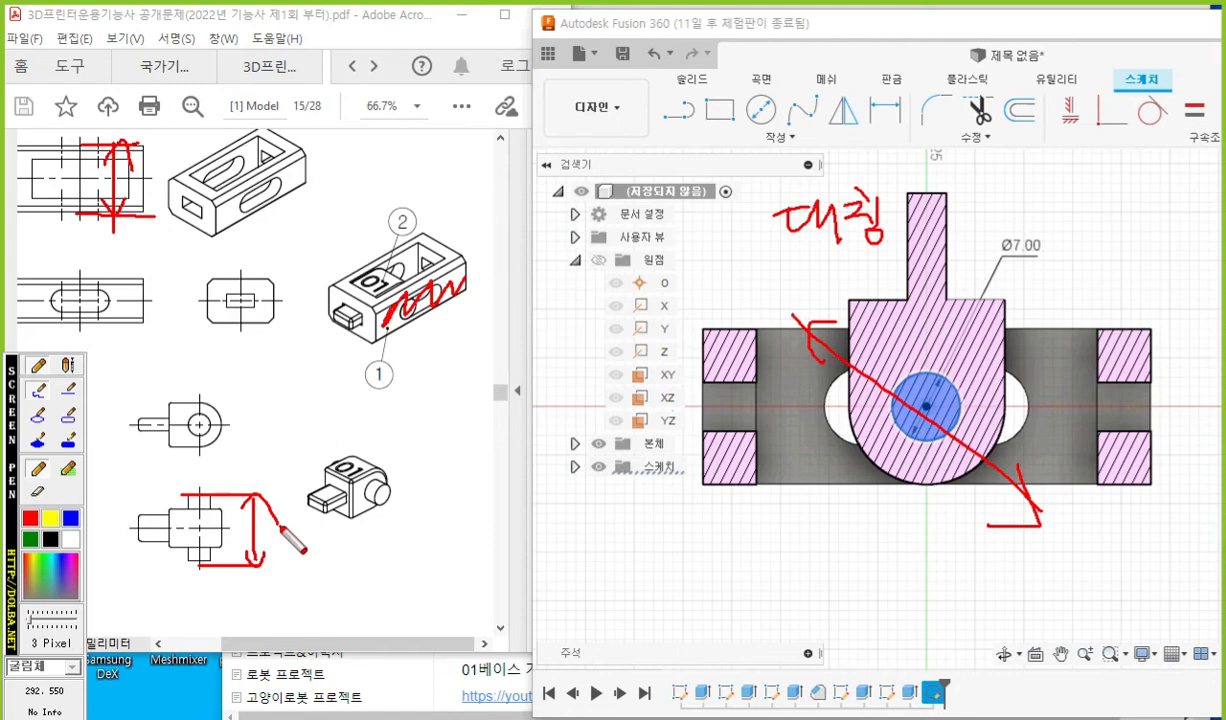
mouse_move(799, 264)
mouse_down()
mouse_move(833, 288)
mouse_move(866, 284)
mouse_move(849, 302)
mouse_up()
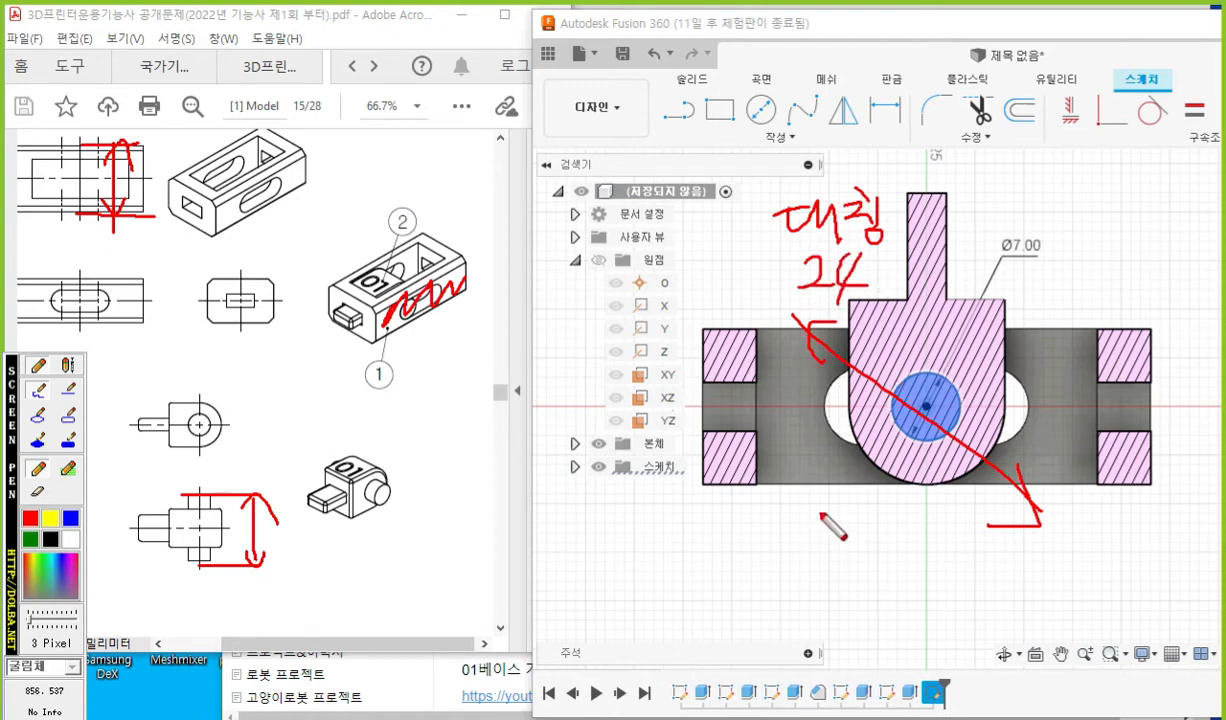
key(Escape)
Extrude the circular profile symmetrically by a whole length of 24 mm, using the Join operation.
right_click(783, 264)
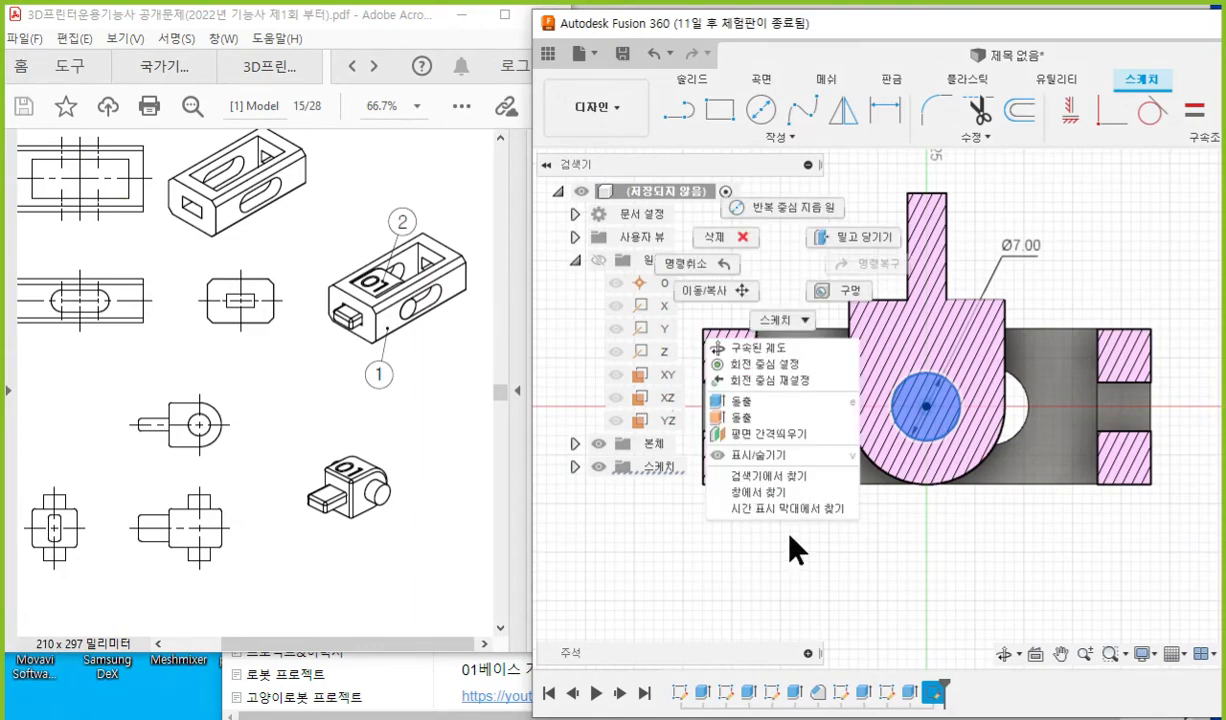
click(762, 405)
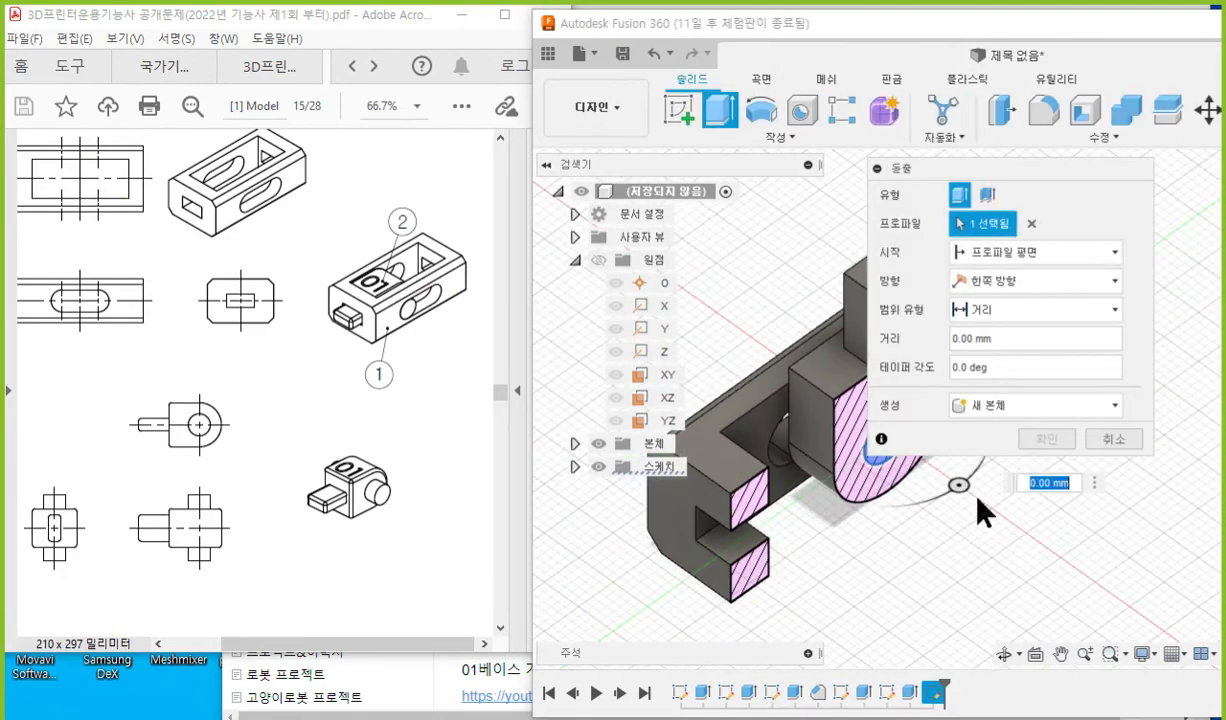
drag(1027, 162, 1085, 154)
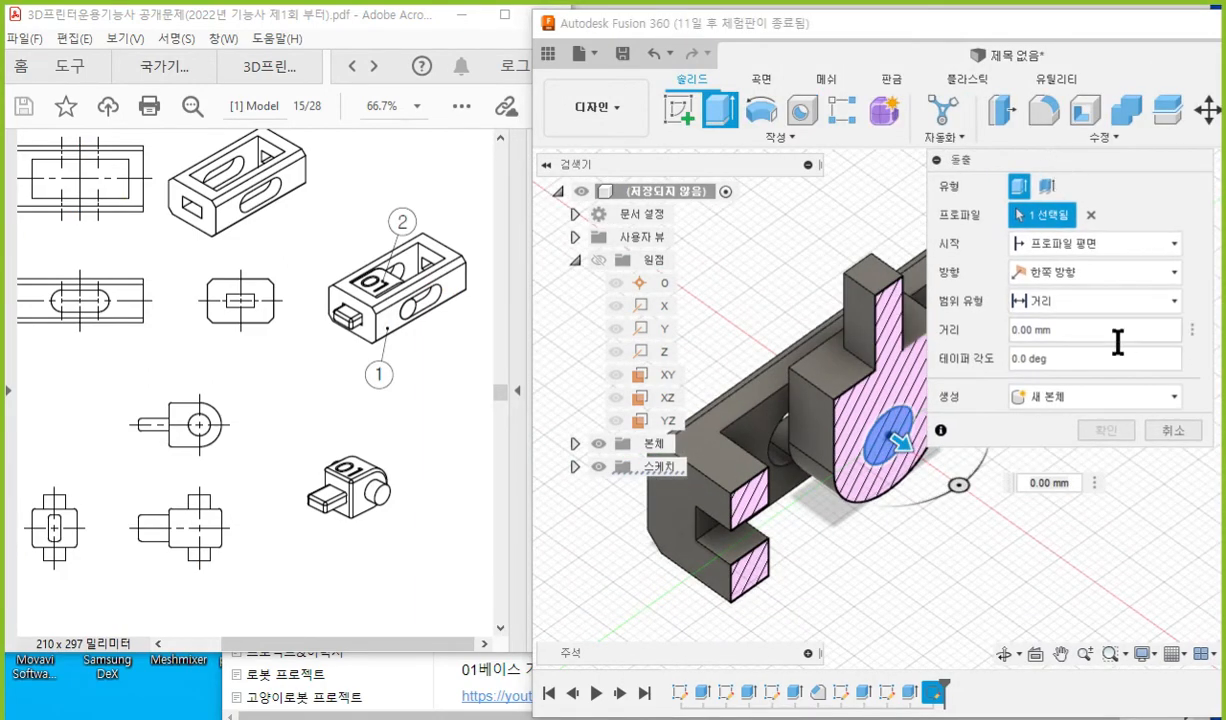
click(1130, 397)
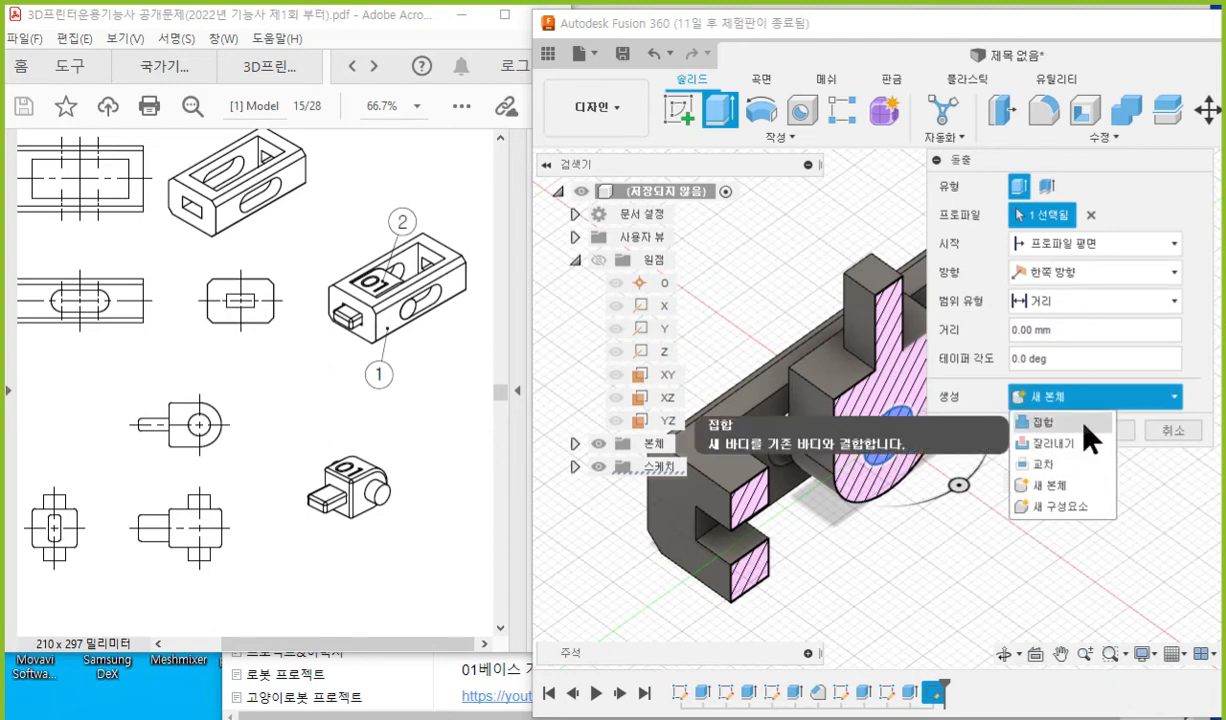
click(1084, 427)
click(1112, 273)
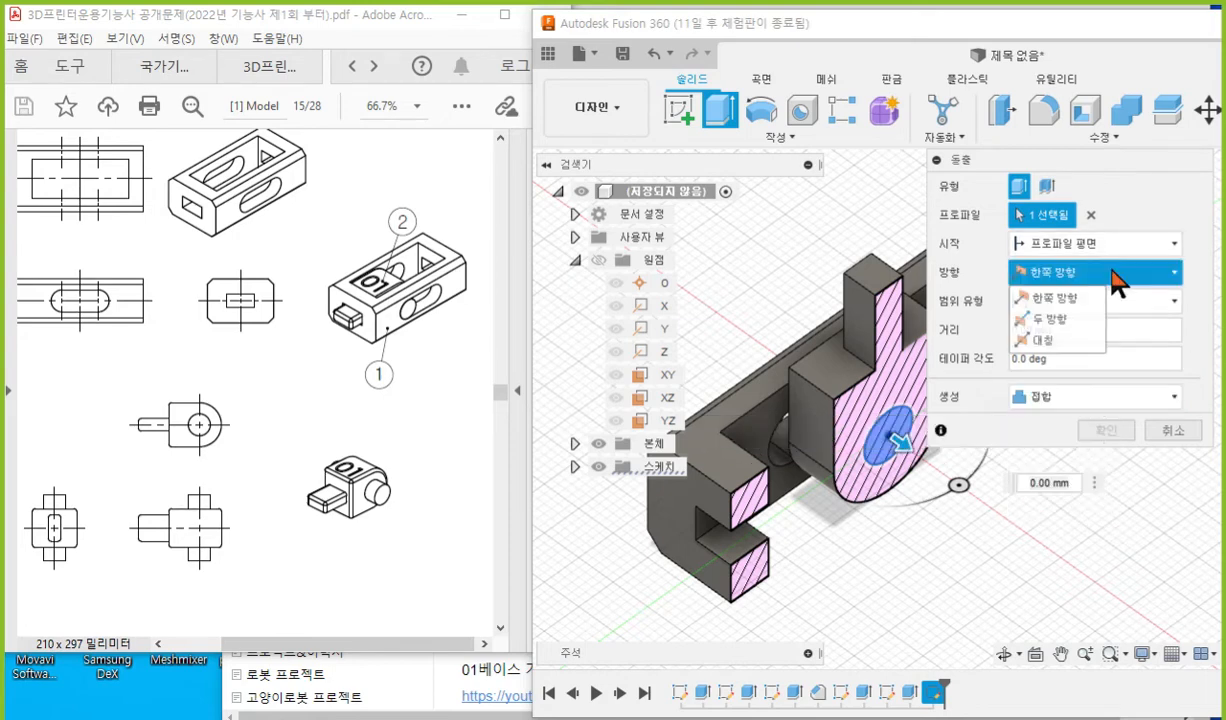
click(1069, 338)
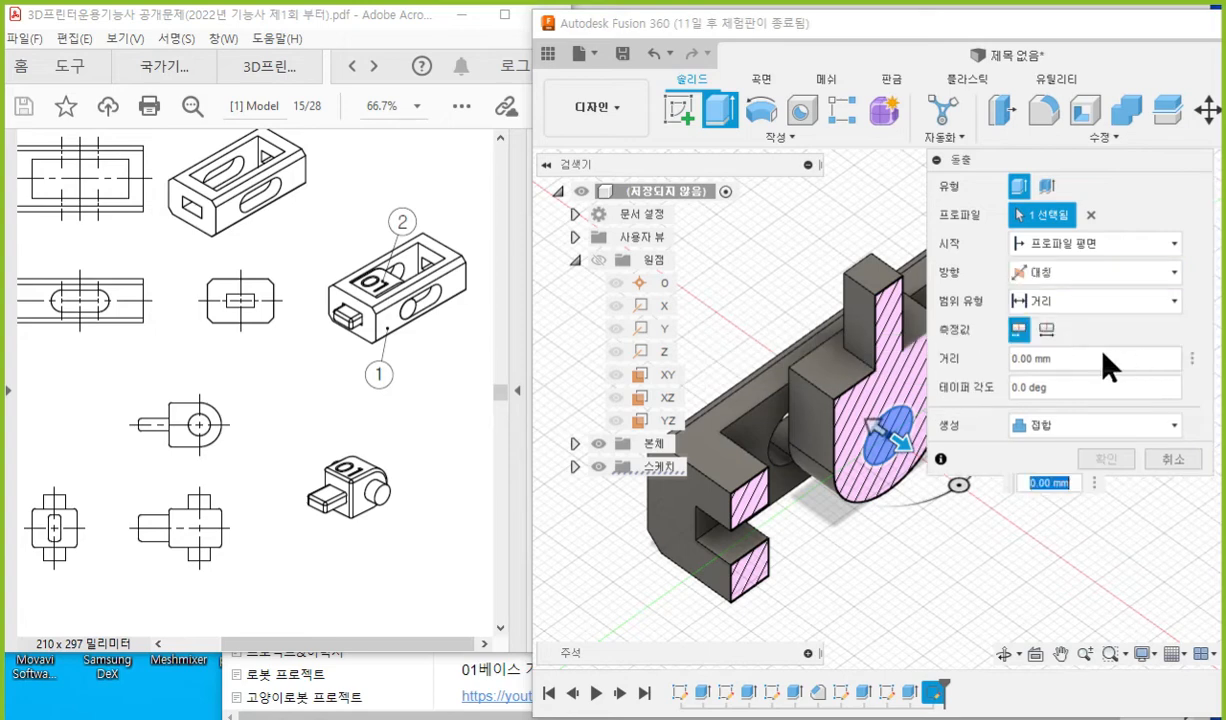
click(1049, 333)
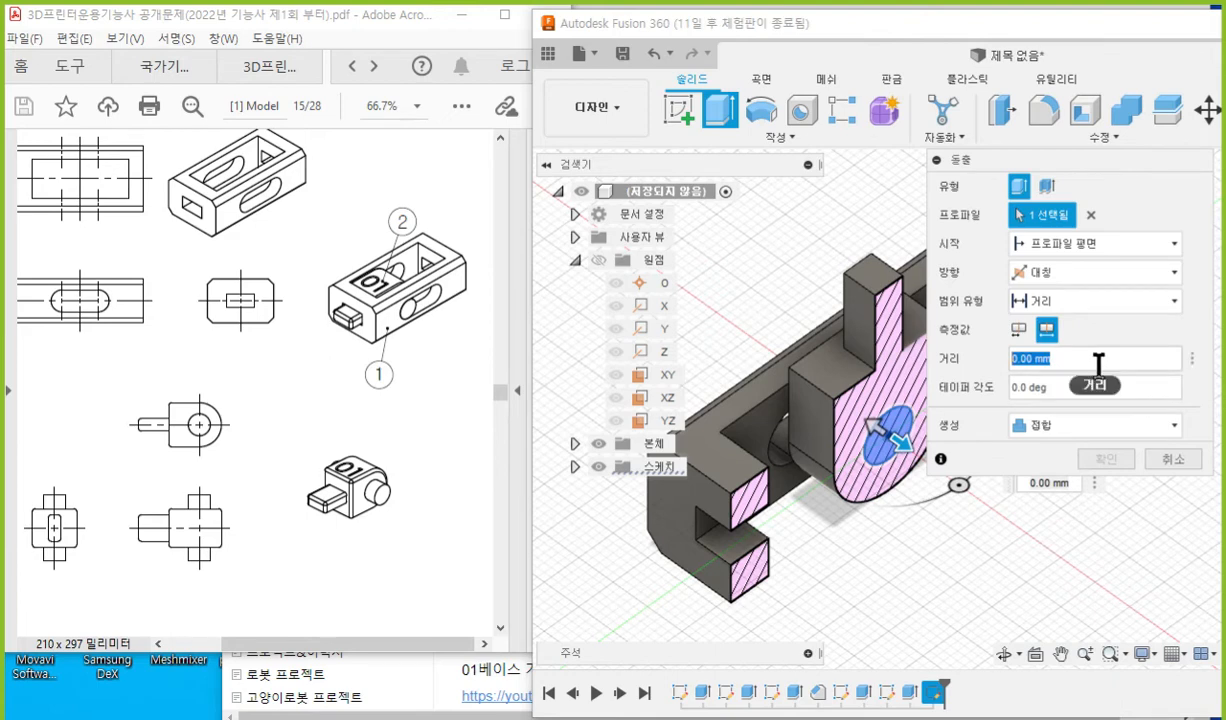
text(2)
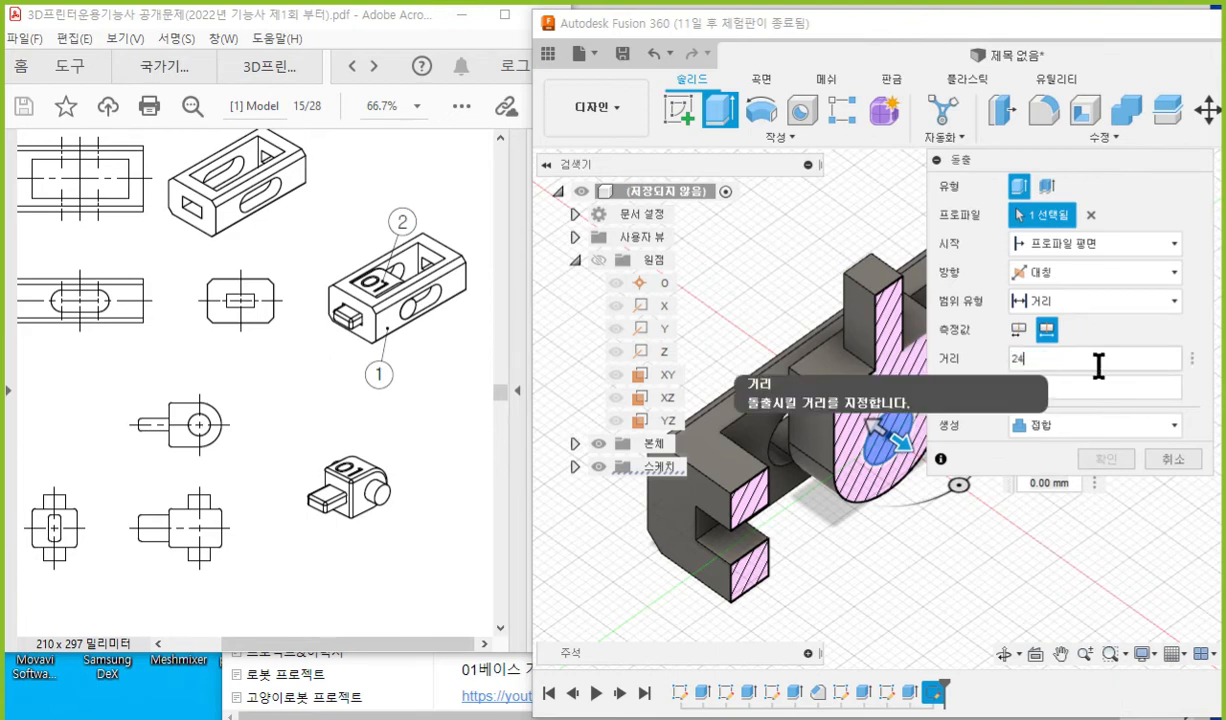
text(4)
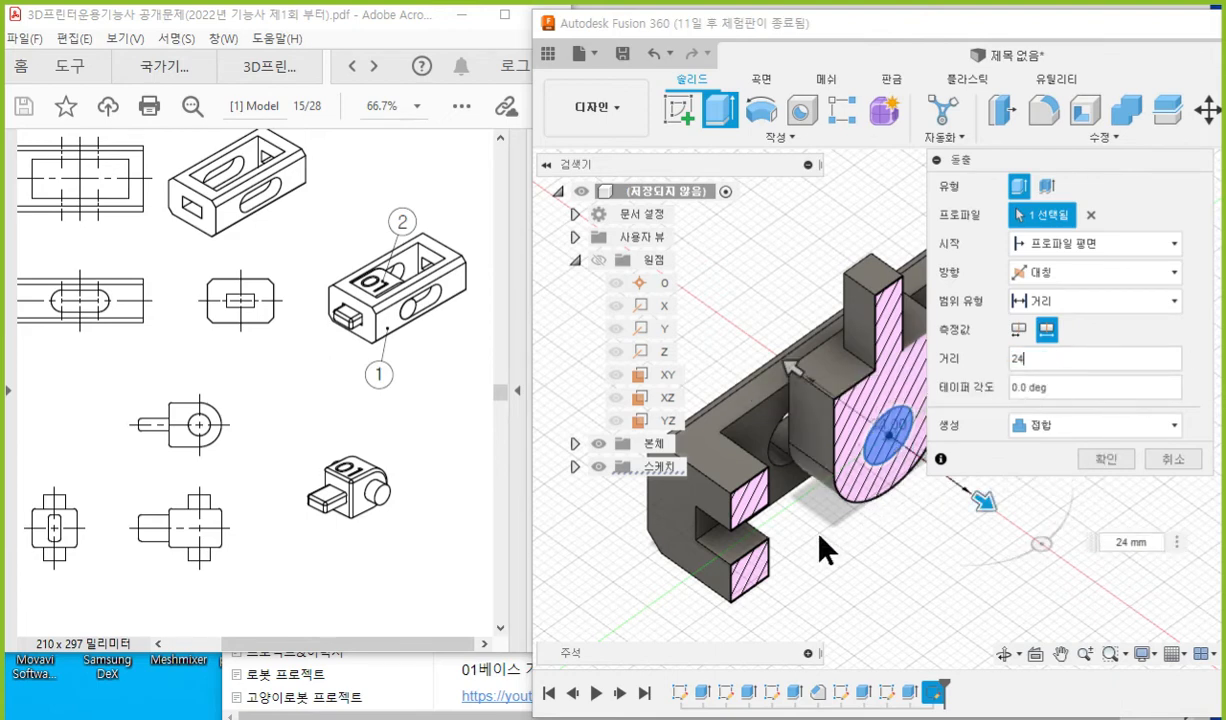
shift+middle_drag(818, 548, 948, 545)
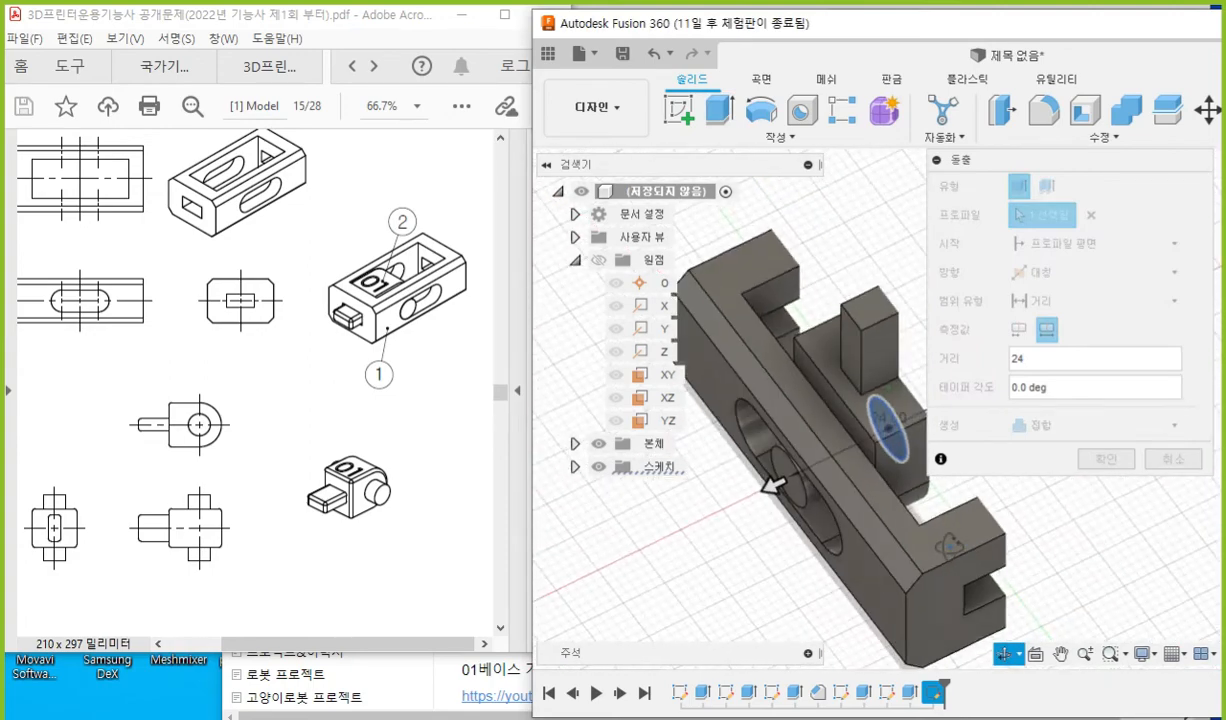
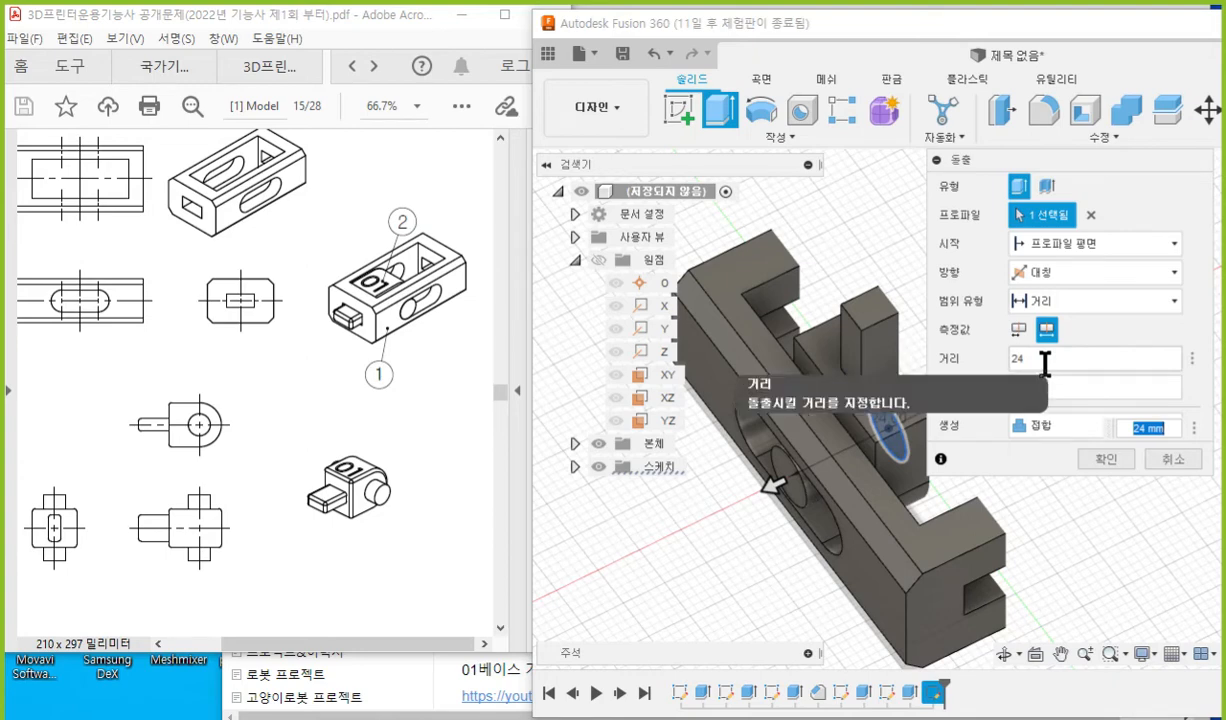
click(1108, 462)
shift+middle_drag(1100, 499, 1108, 345)
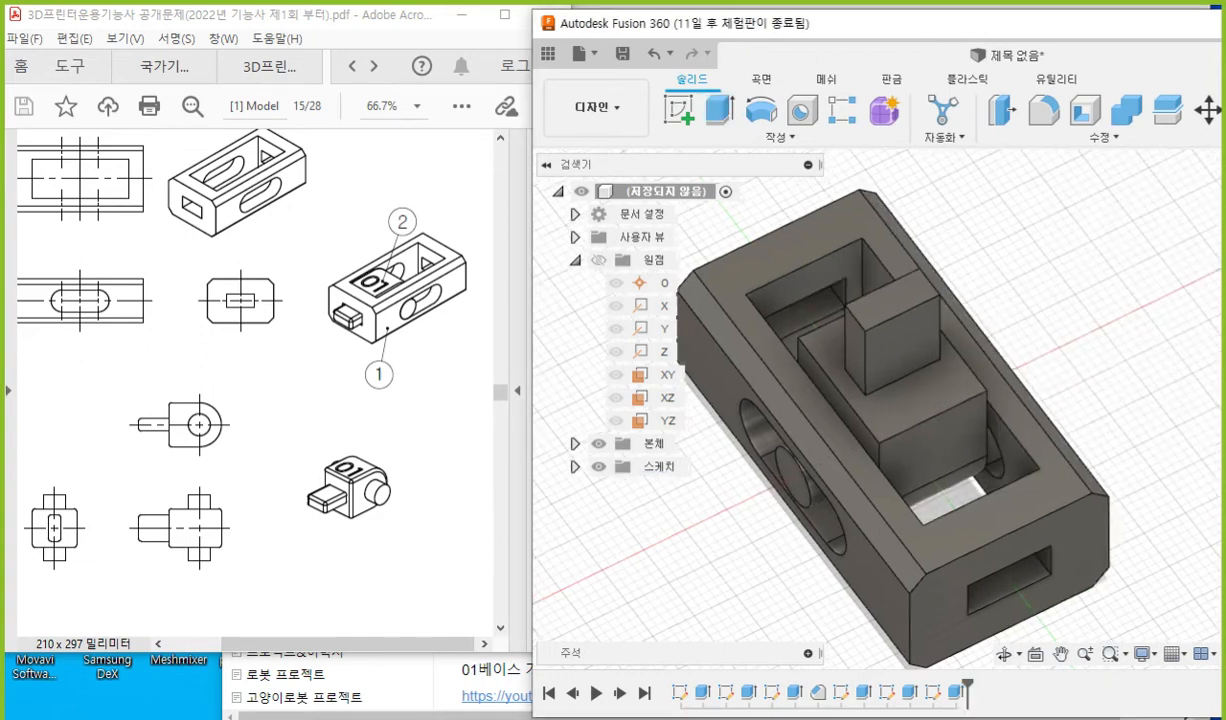
middle_drag(969, 347, 857, 302)
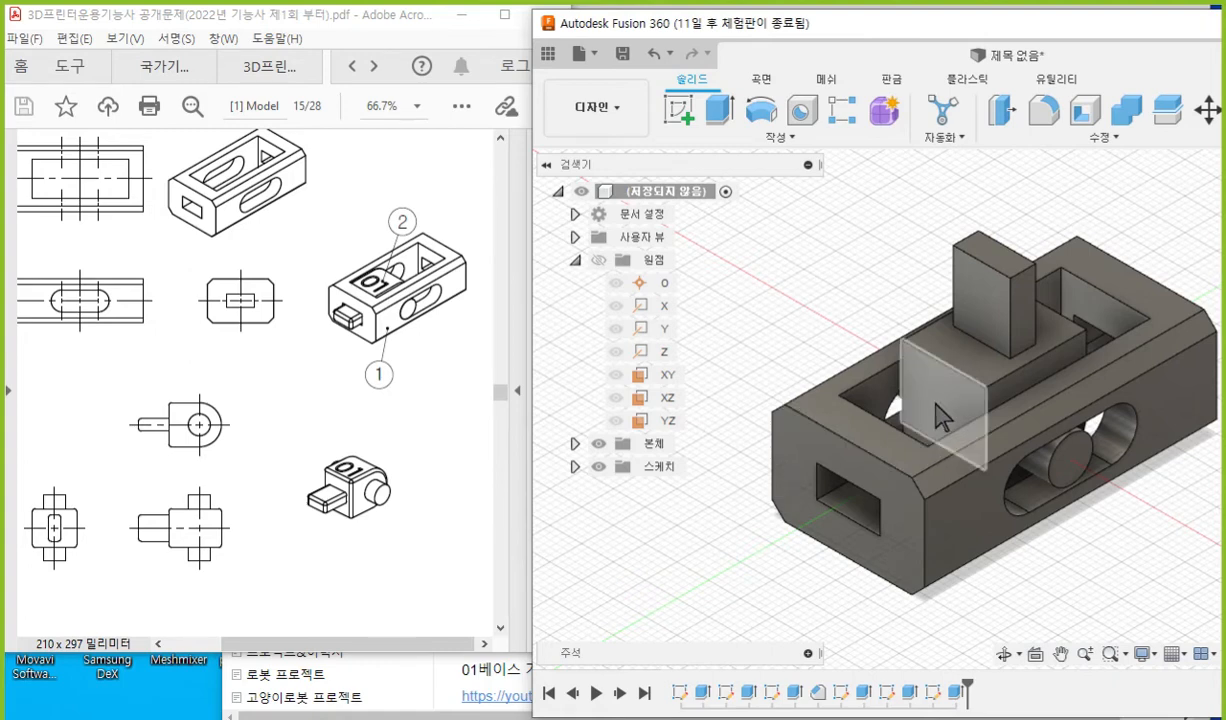
key(F9)
drag(951, 383, 906, 428)
drag(918, 384, 948, 433)
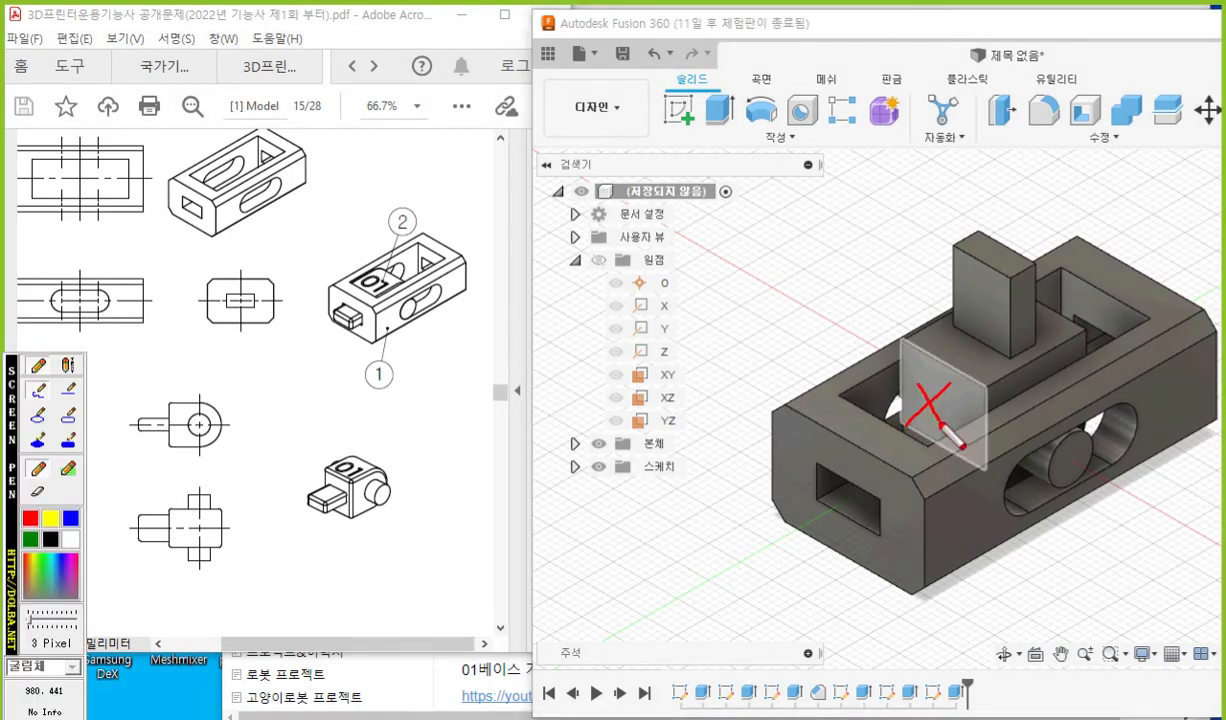
mouse_move(390, 280)
mouse_down()
mouse_move(360, 292)
mouse_move(388, 296)
mouse_up()
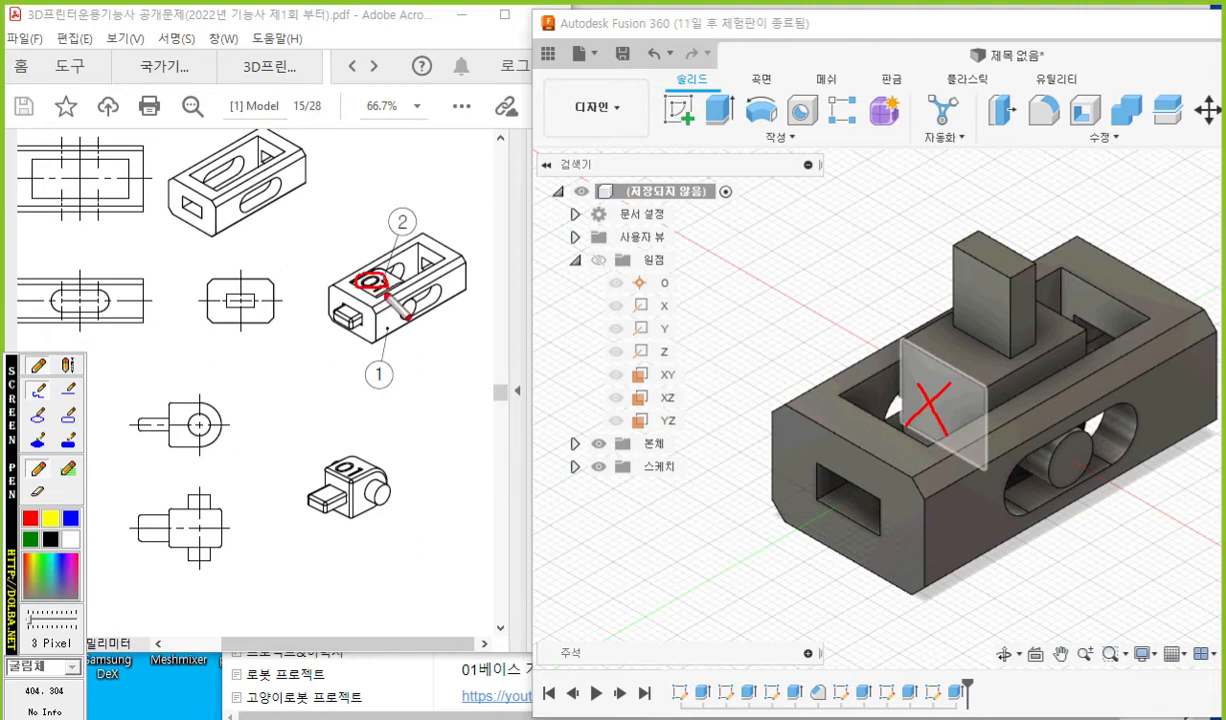
mouse_move(1106, 267)
mouse_down()
mouse_move(1055, 327)
mouse_move(1080, 300)
mouse_move(1097, 324)
mouse_up()
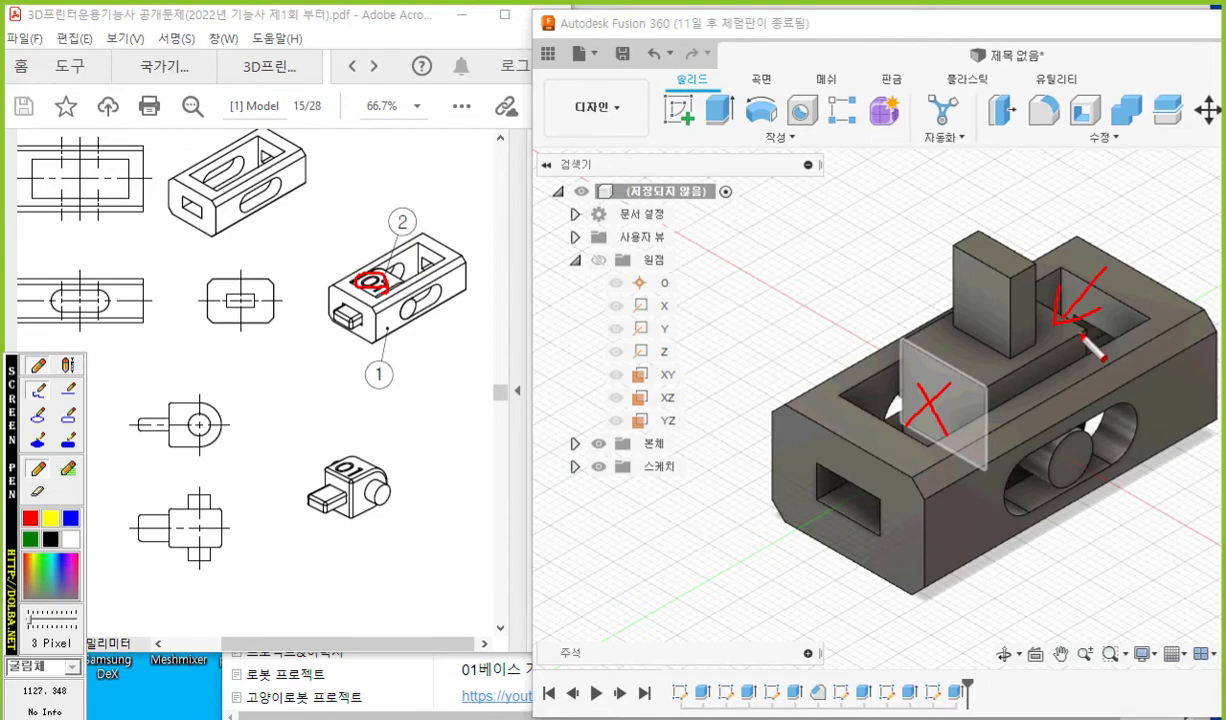
key(Escape)
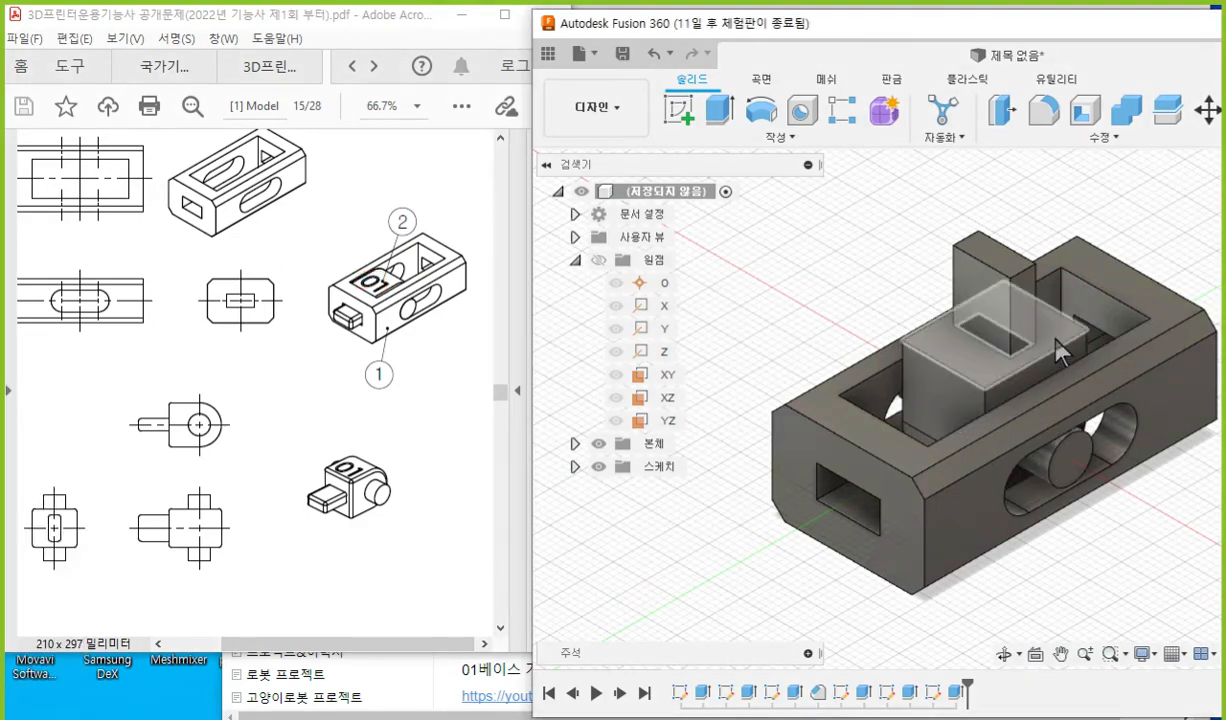
Turn the model to its opposite end and select the inner block's flat upper face beside the tongue.
shift+middle_drag(1037, 332, 1035, 416)
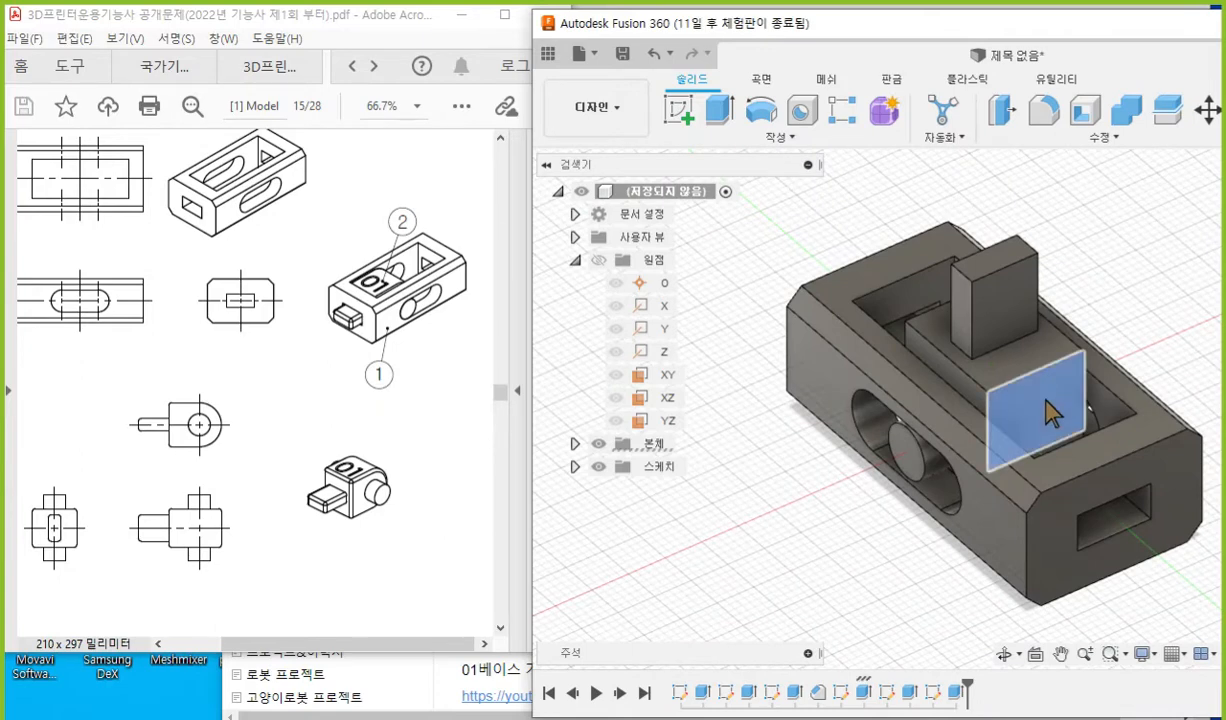
key(F12)
mouse_move(1070, 413)
mouse_down()
mouse_move(1058, 430)
mouse_move(1062, 362)
mouse_up()
mouse_move(1035, 425)
mouse_down()
mouse_move(1013, 428)
mouse_move(1032, 416)
mouse_move(1014, 425)
mouse_move(1028, 392)
mouse_up()
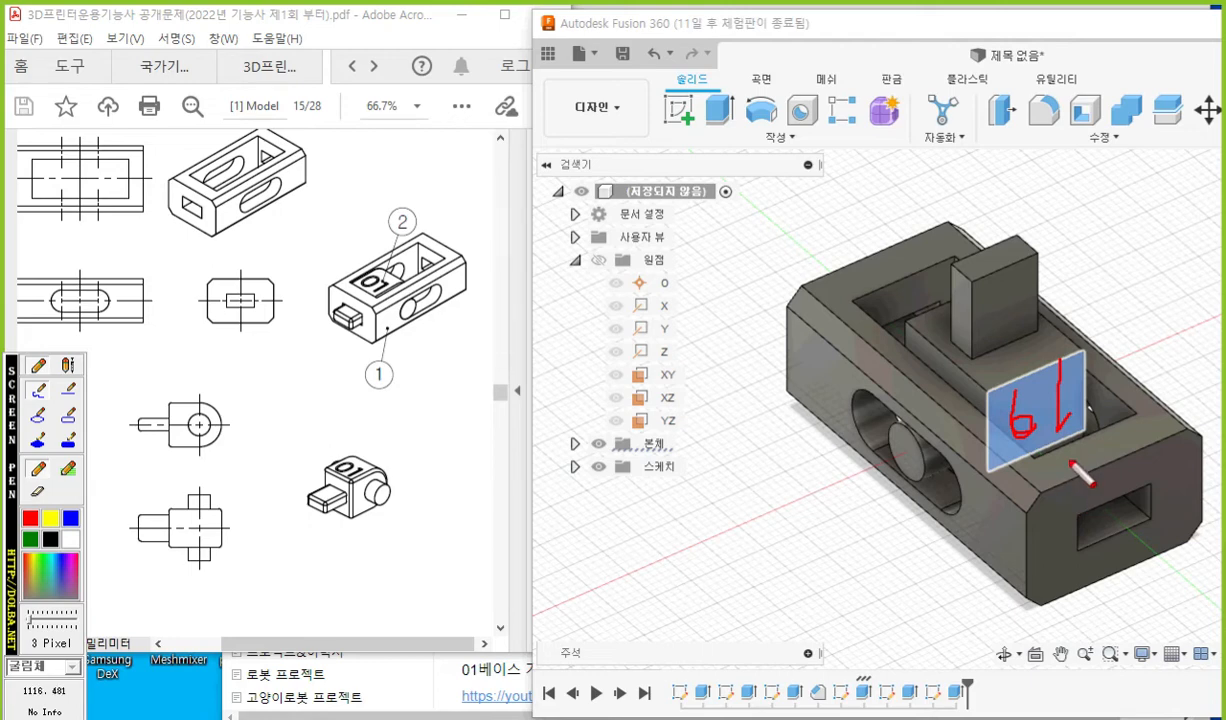
key(Escape)
Create a sketch on the block's selected flat face with Slice enabled, and move the sketch palette and model window clear of the face.
right_click(1036, 421)
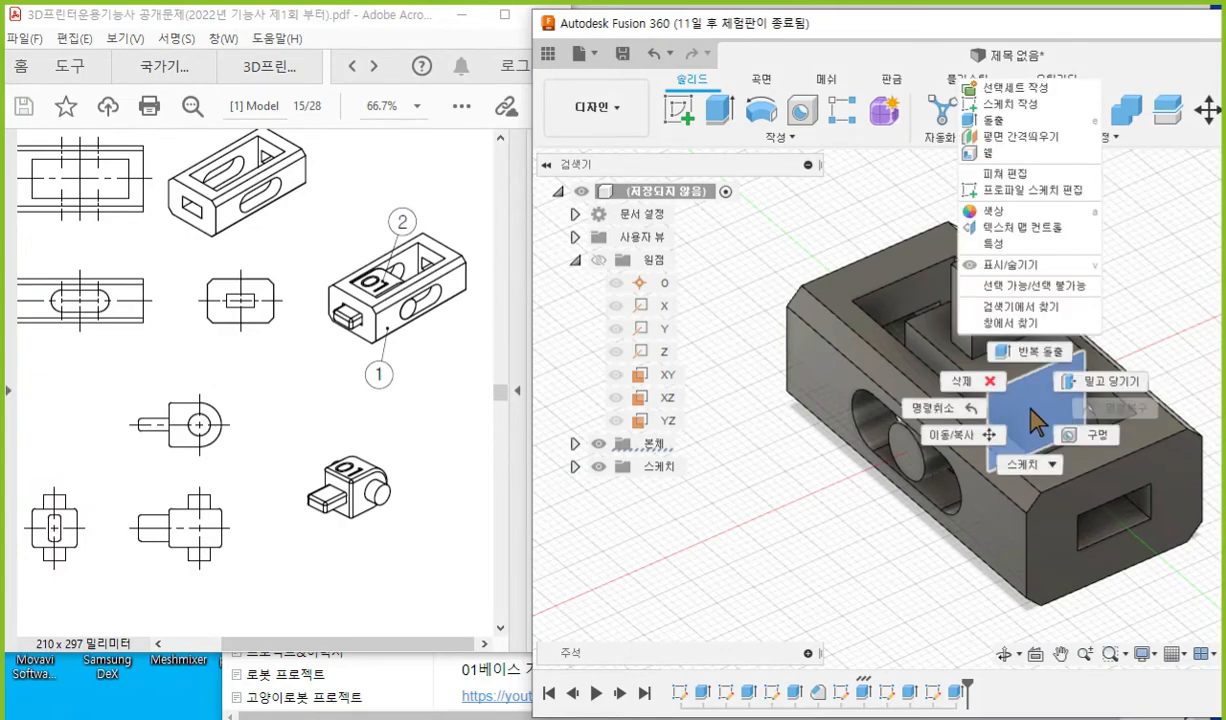
click(1034, 104)
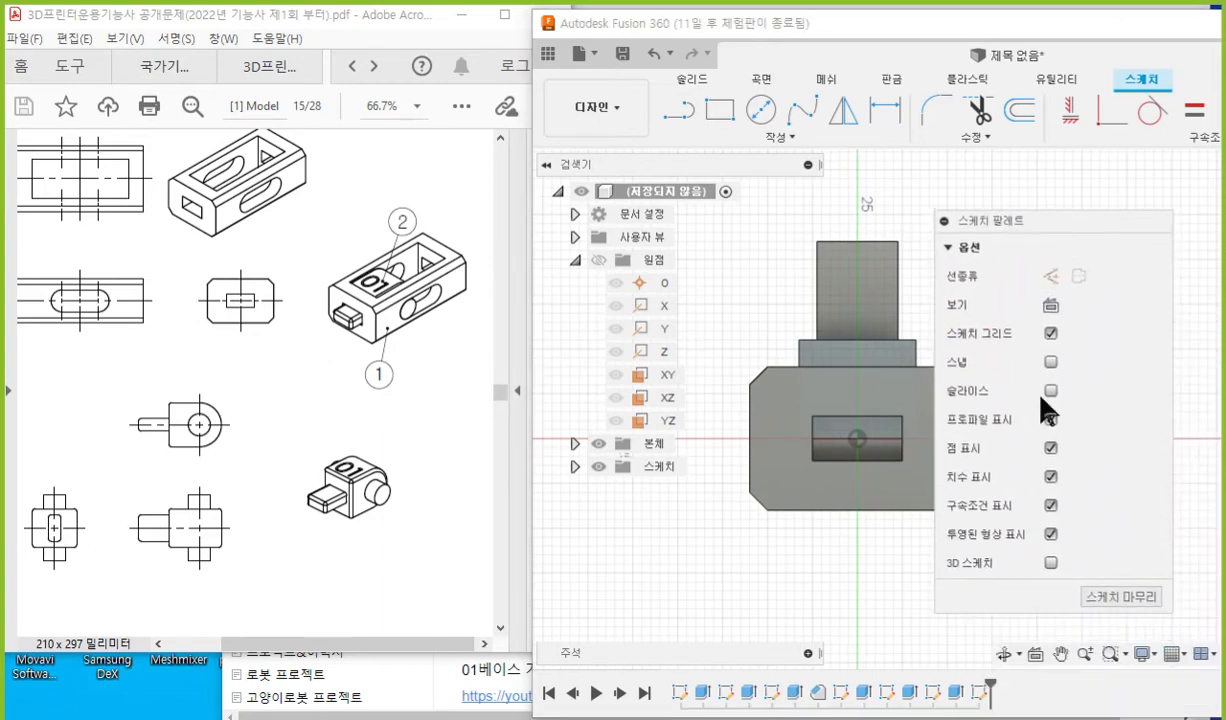
click(1050, 391)
mouse_move(1100, 226)
mouse_down()
mouse_move(1105, 238)
mouse_move(1224, 245)
mouse_up()
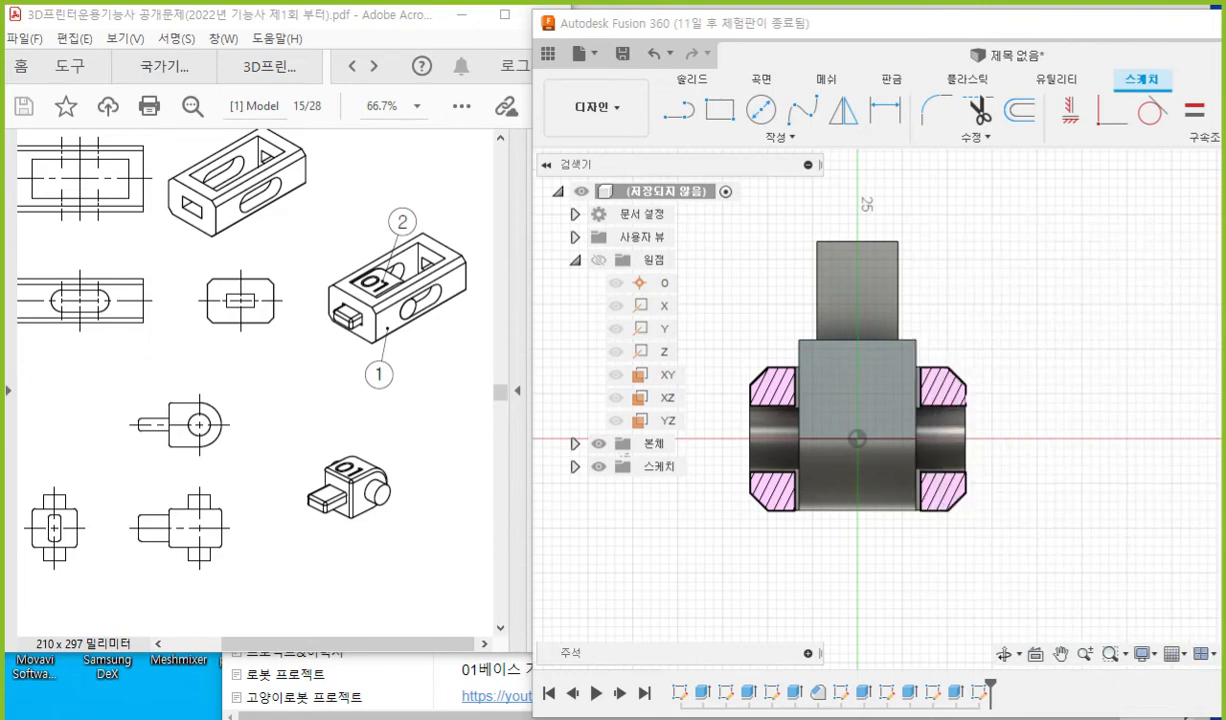
scroll(800, 390, up, 1)
scroll(800, 390, up, 2)
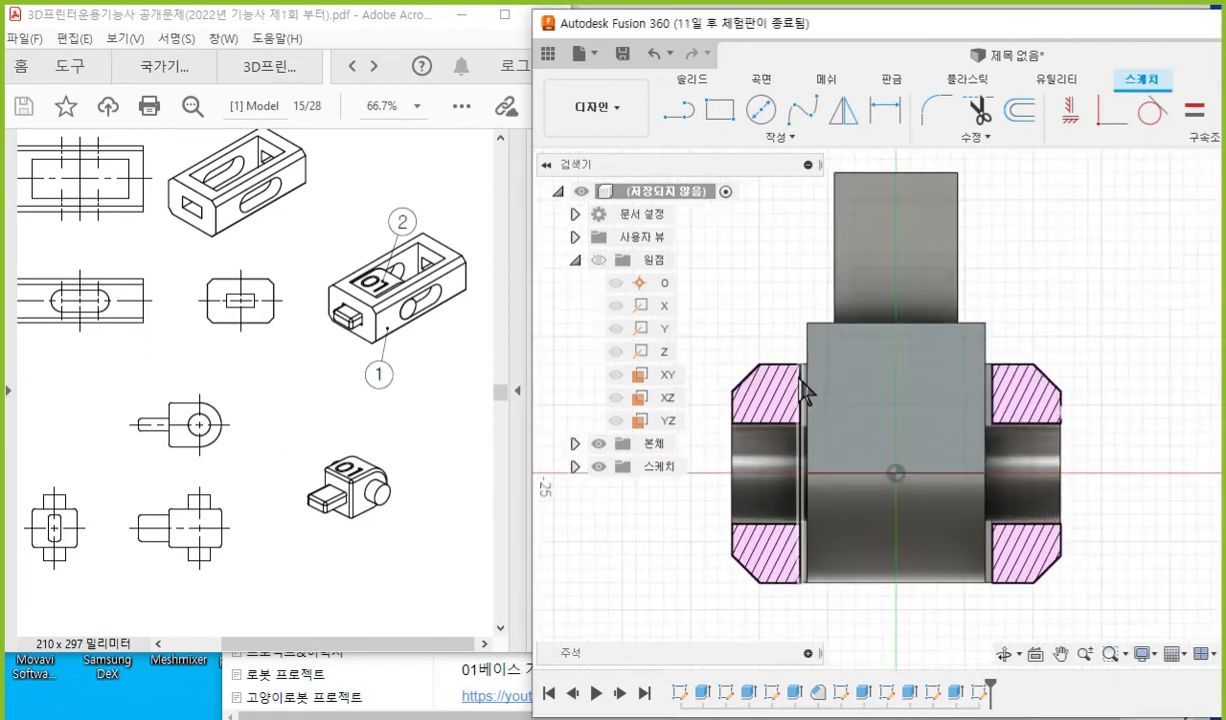
drag(952, 30, 640, 27)
middle_drag(824, 371, 957, 368)
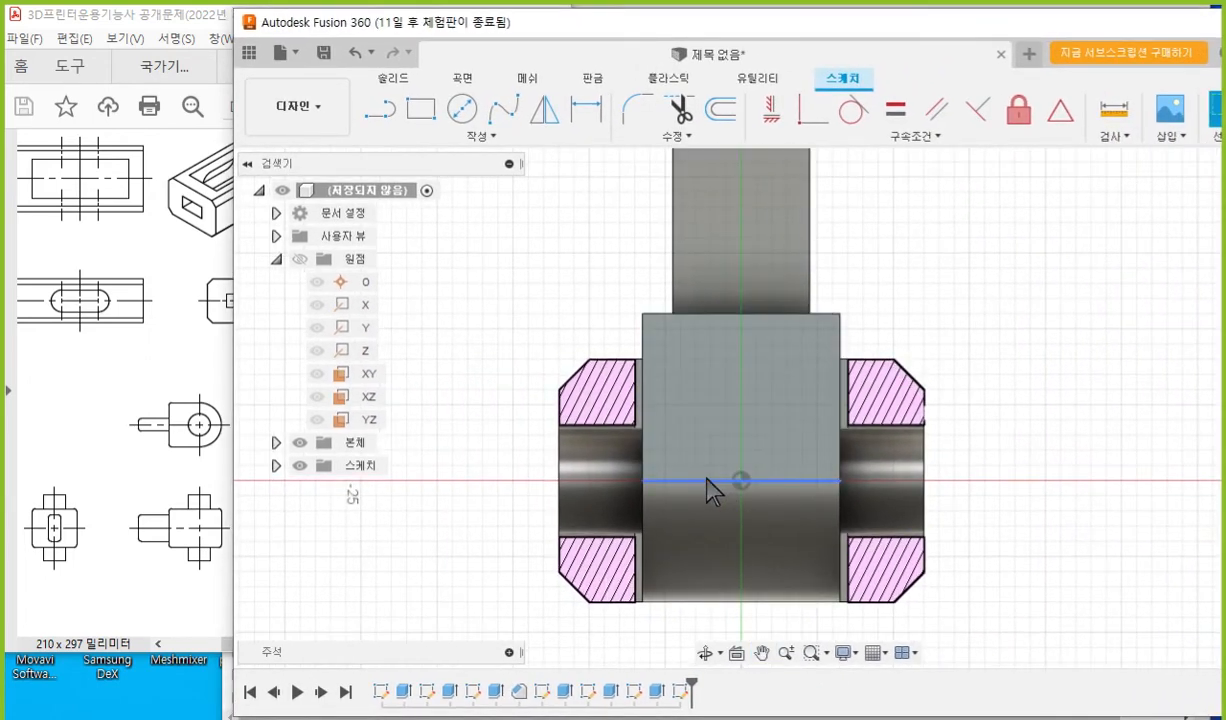
key(F12)
drag(641, 484, 860, 486)
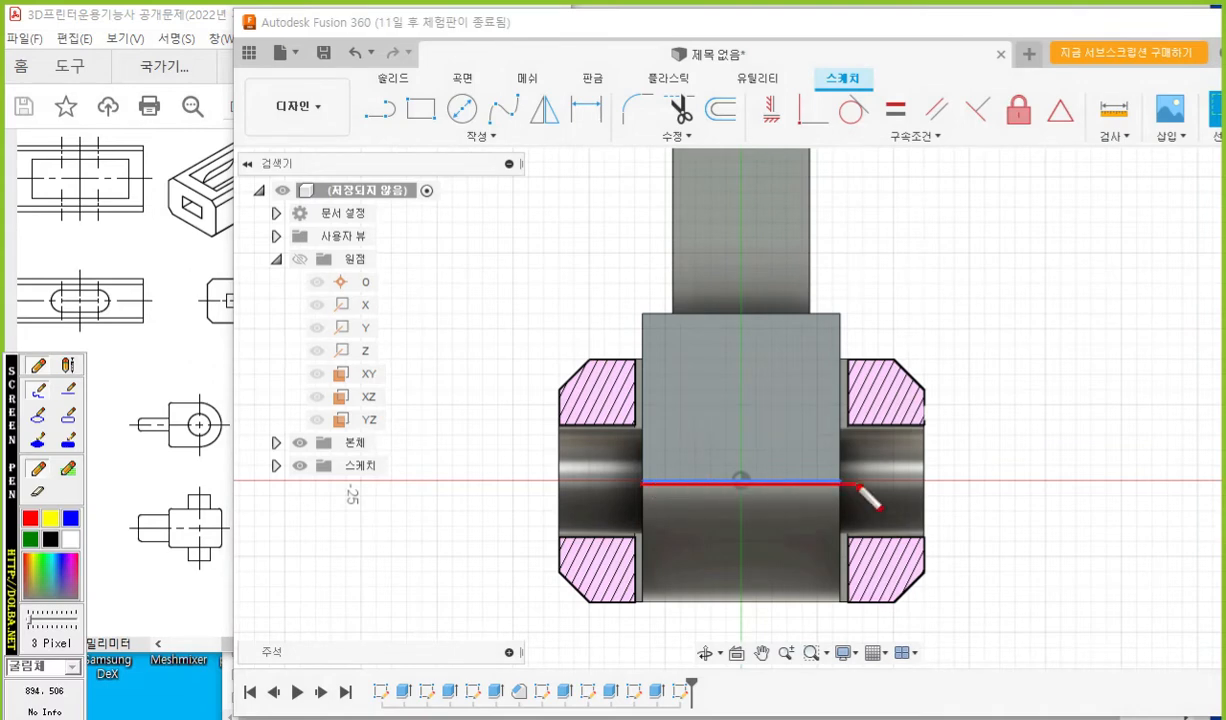
drag(620, 308, 847, 326)
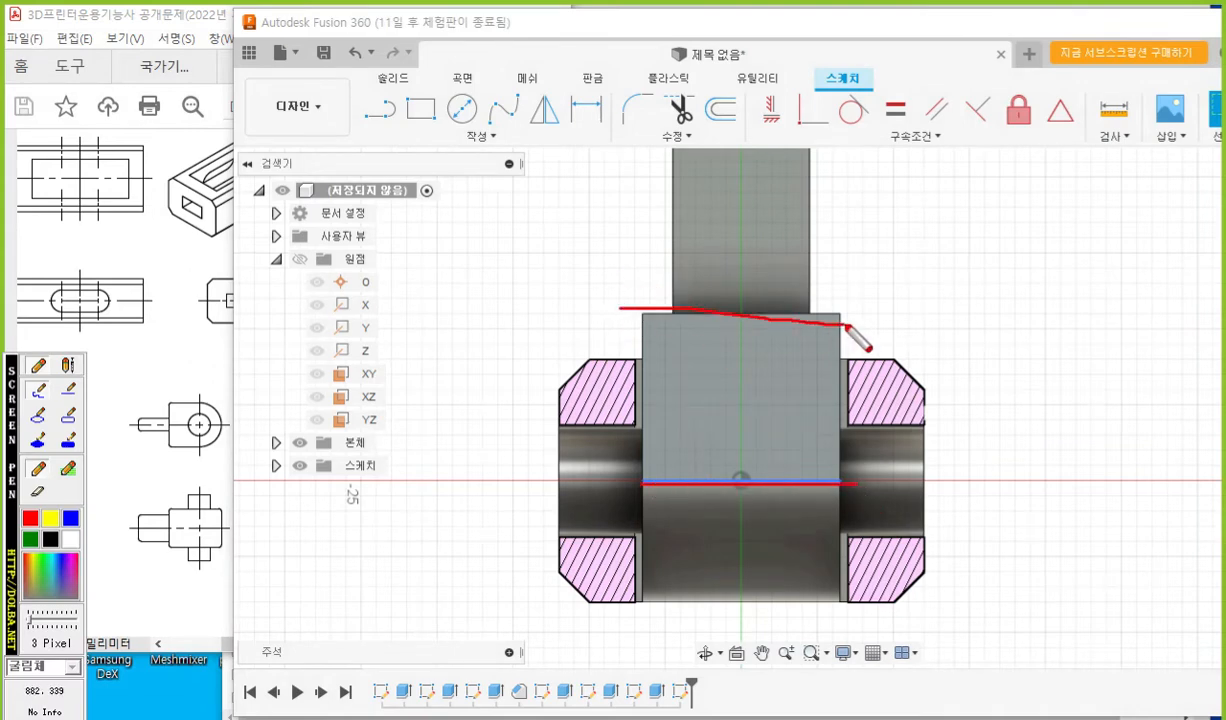
mouse_move(201, 376)
mouse_down()
mouse_move(203, 416)
mouse_move(168, 406)
mouse_move(201, 383)
mouse_move(173, 390)
mouse_up()
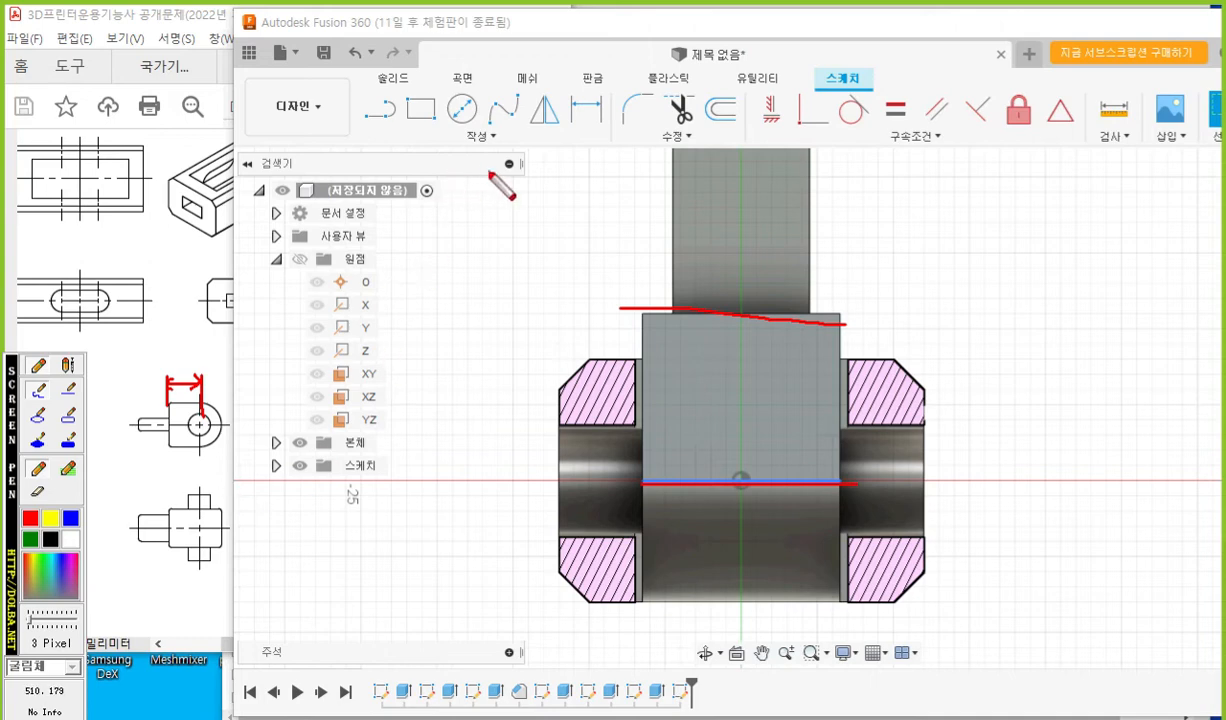
mouse_move(464, 275)
mouse_down()
mouse_move(478, 213)
mouse_move(494, 270)
mouse_move(493, 247)
mouse_up()
drag(676, 334, 663, 350)
drag(659, 330, 680, 355)
mouse_move(819, 452)
mouse_down()
mouse_move(803, 474)
mouse_move(823, 472)
mouse_up()
drag(705, 330, 697, 356)
drag(783, 453, 800, 467)
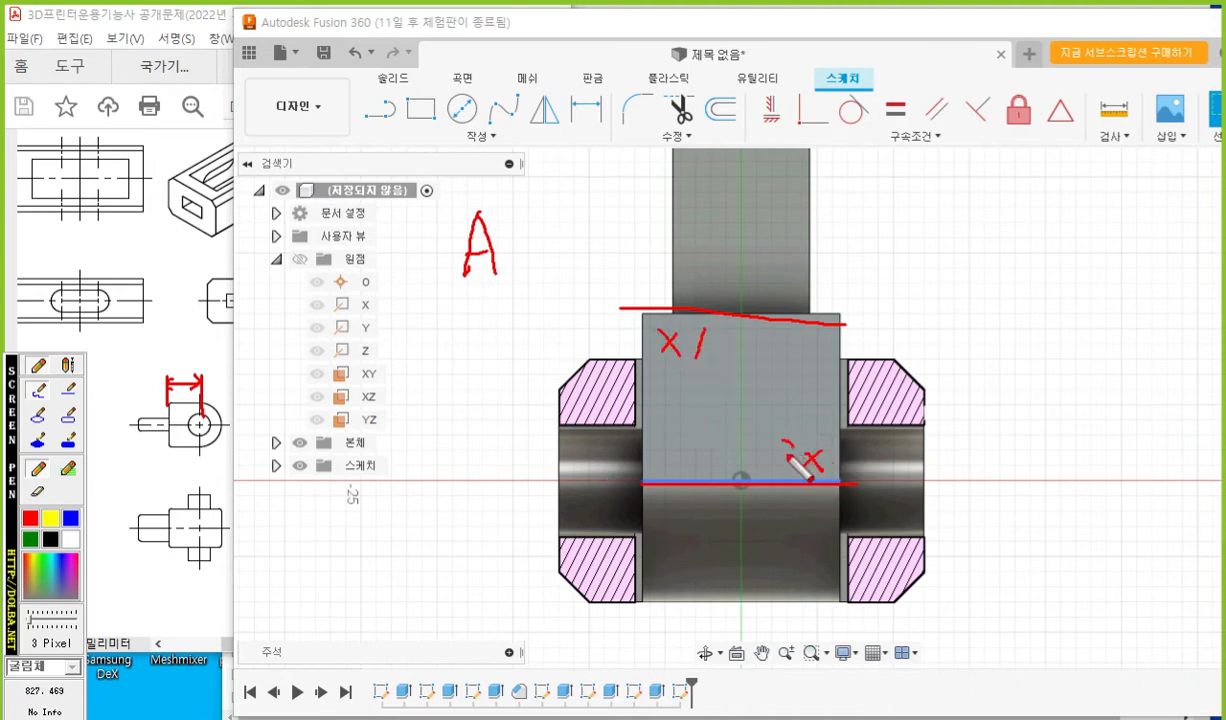
mouse_move(668, 362)
mouse_down()
mouse_move(668, 465)
mouse_move(800, 418)
mouse_move(740, 345)
mouse_move(655, 338)
mouse_up()
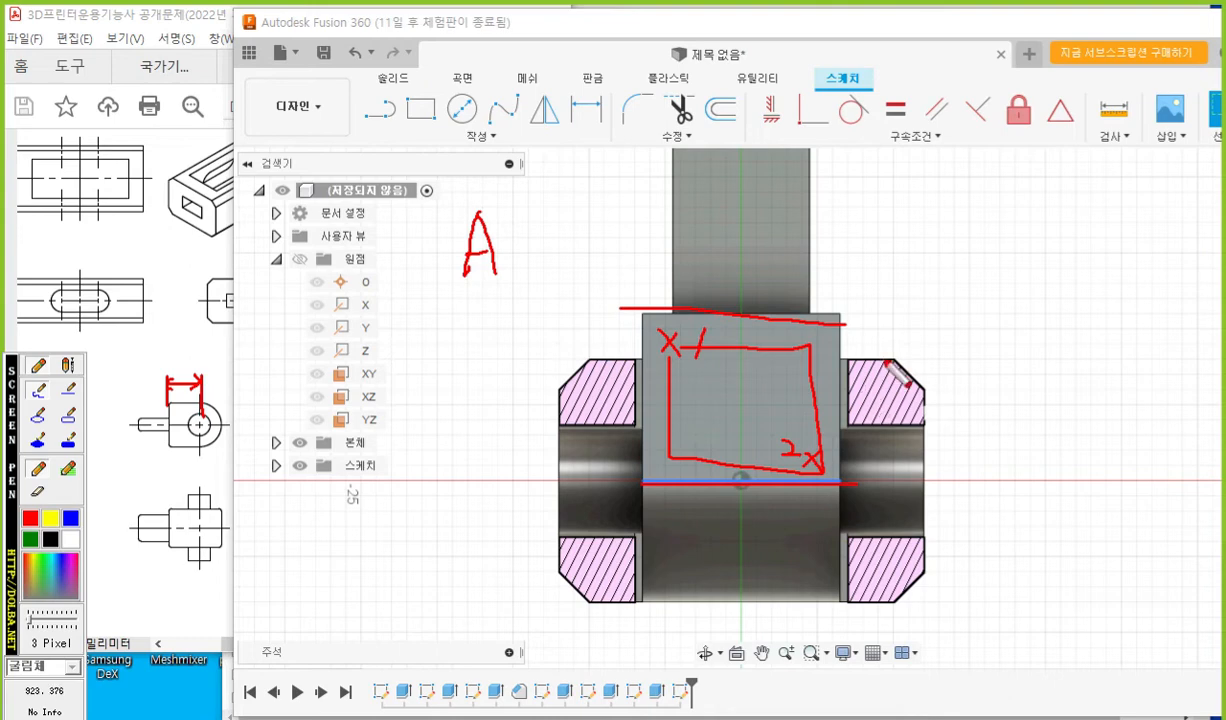
key(Escape)
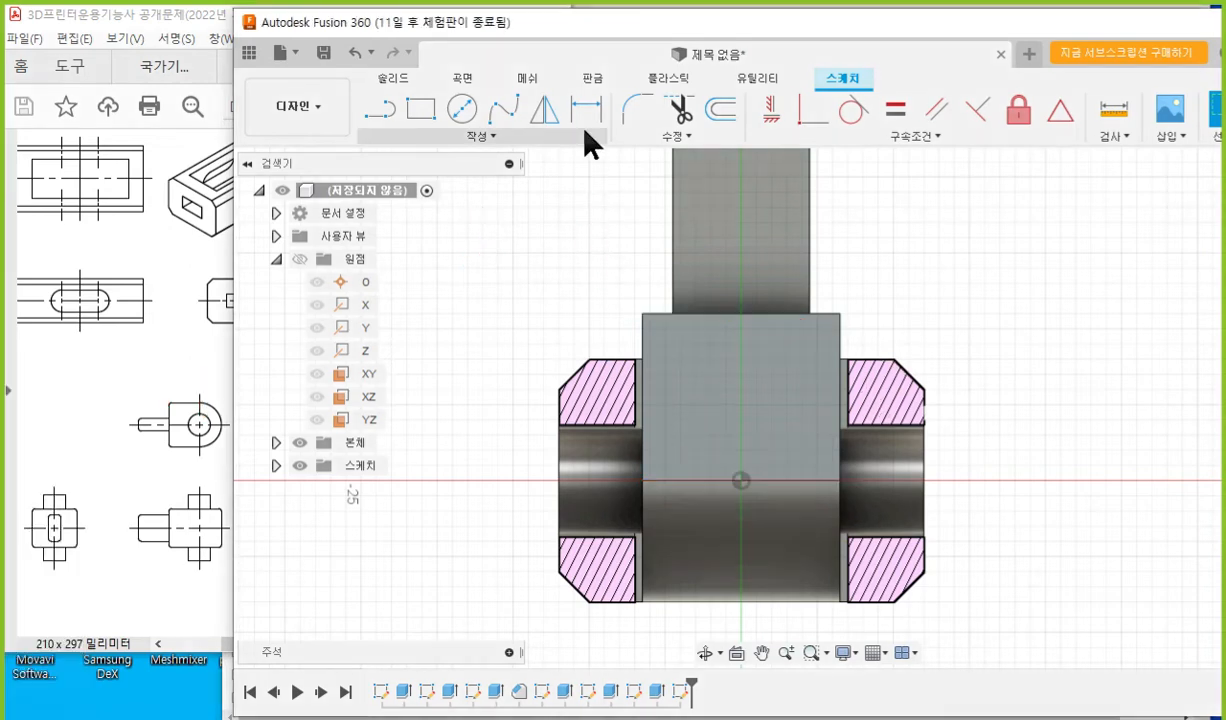
Place a text frame on the block's flat face, with bold Arial, centre and middle alignment, and a height of 9 mm.
click(485, 137)
click(388, 368)
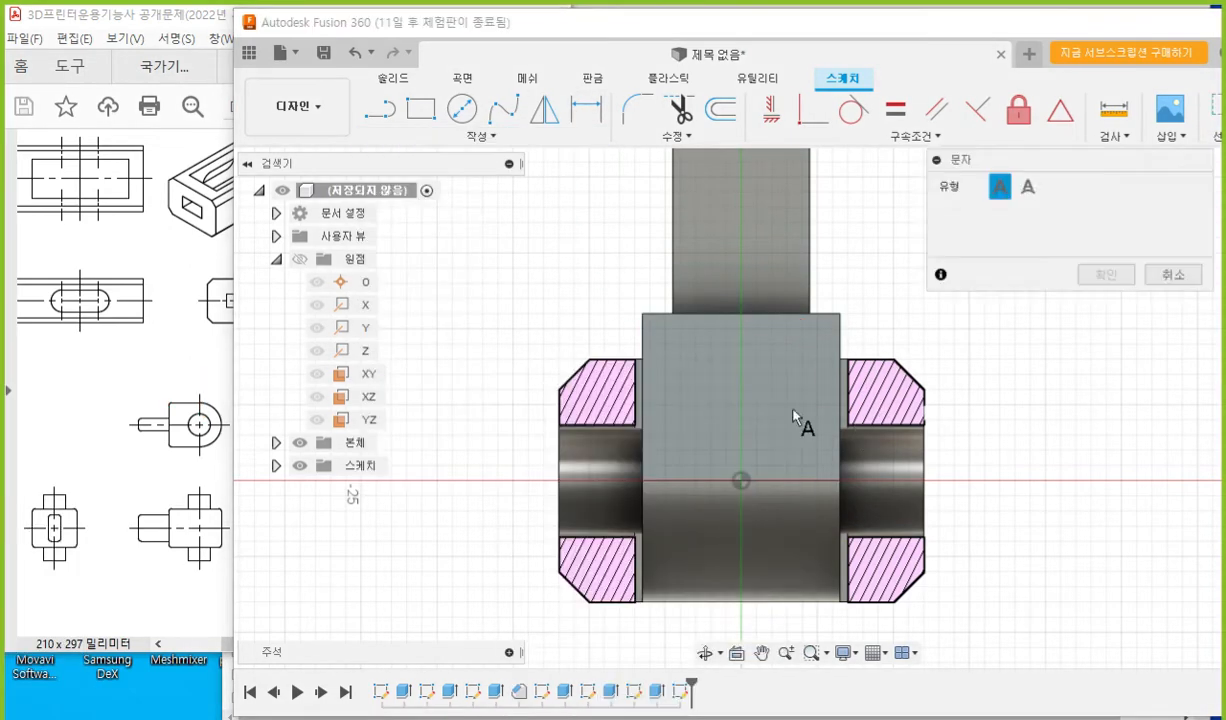
click(676, 345)
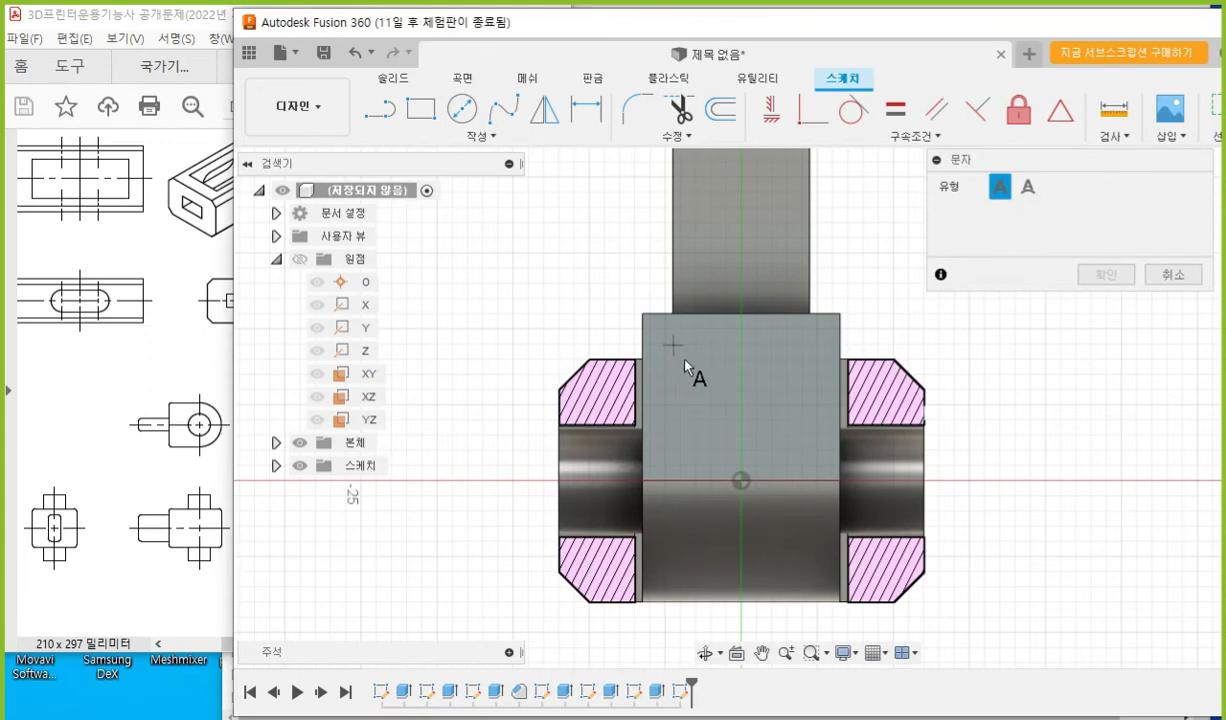
click(801, 456)
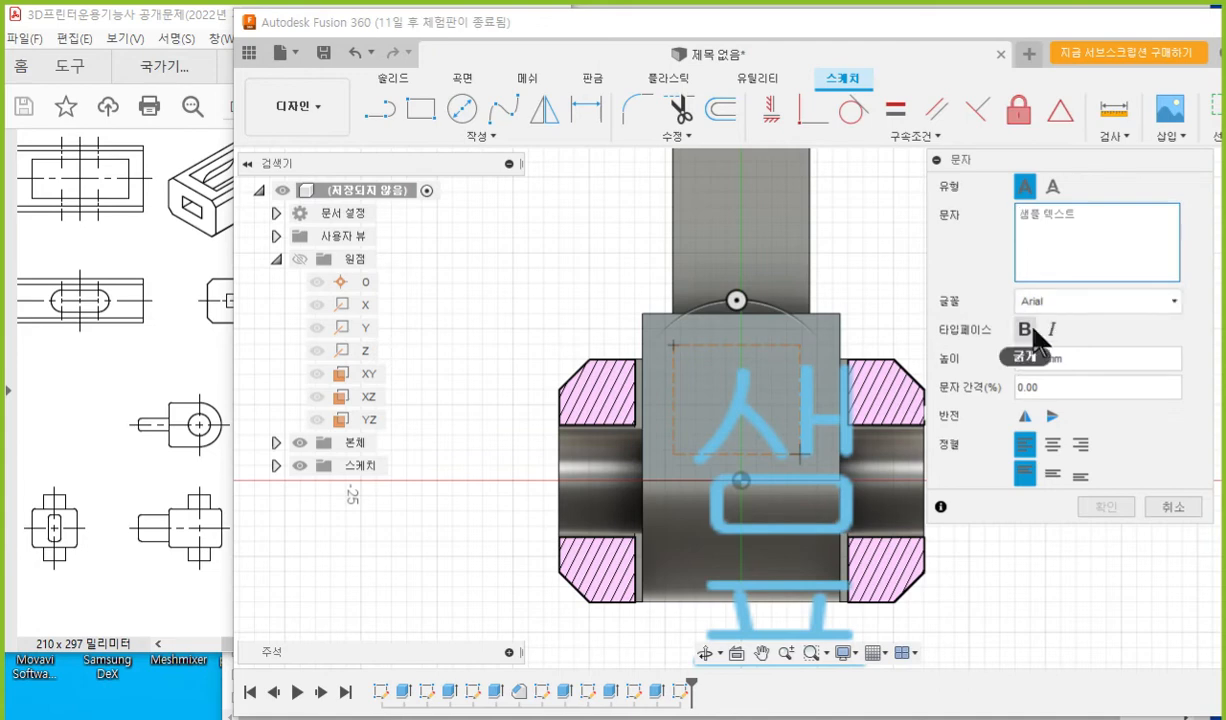
click(1032, 329)
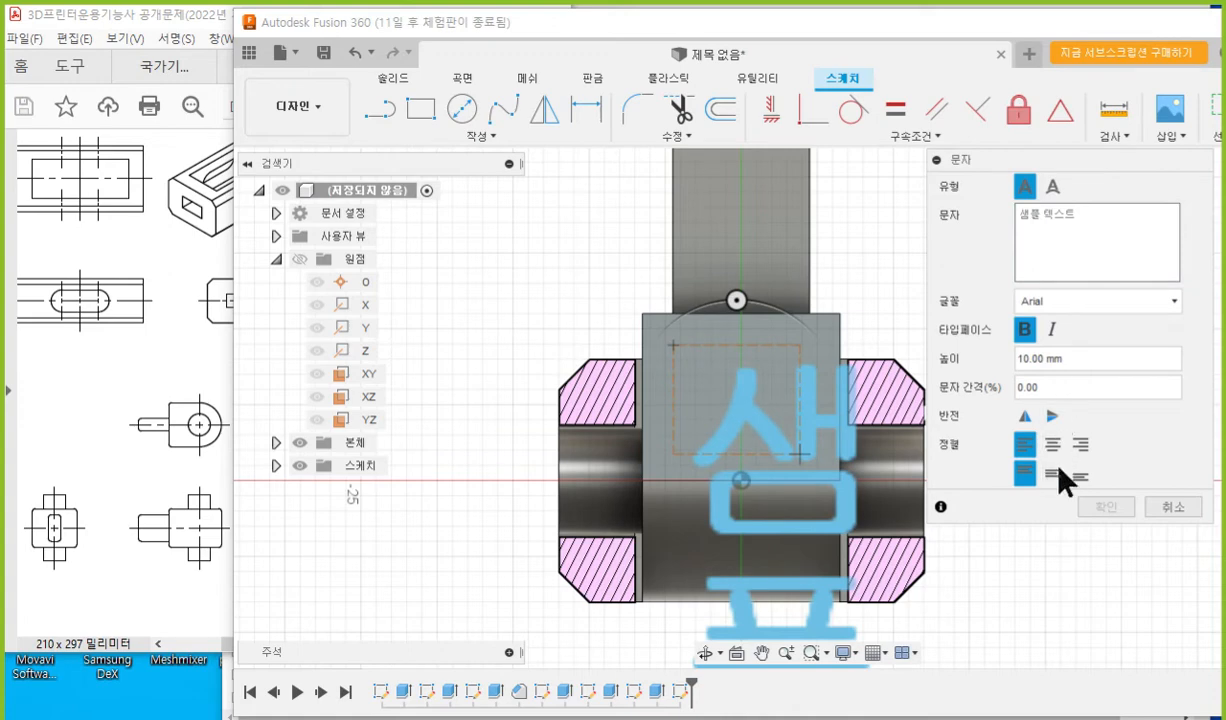
click(1052, 444)
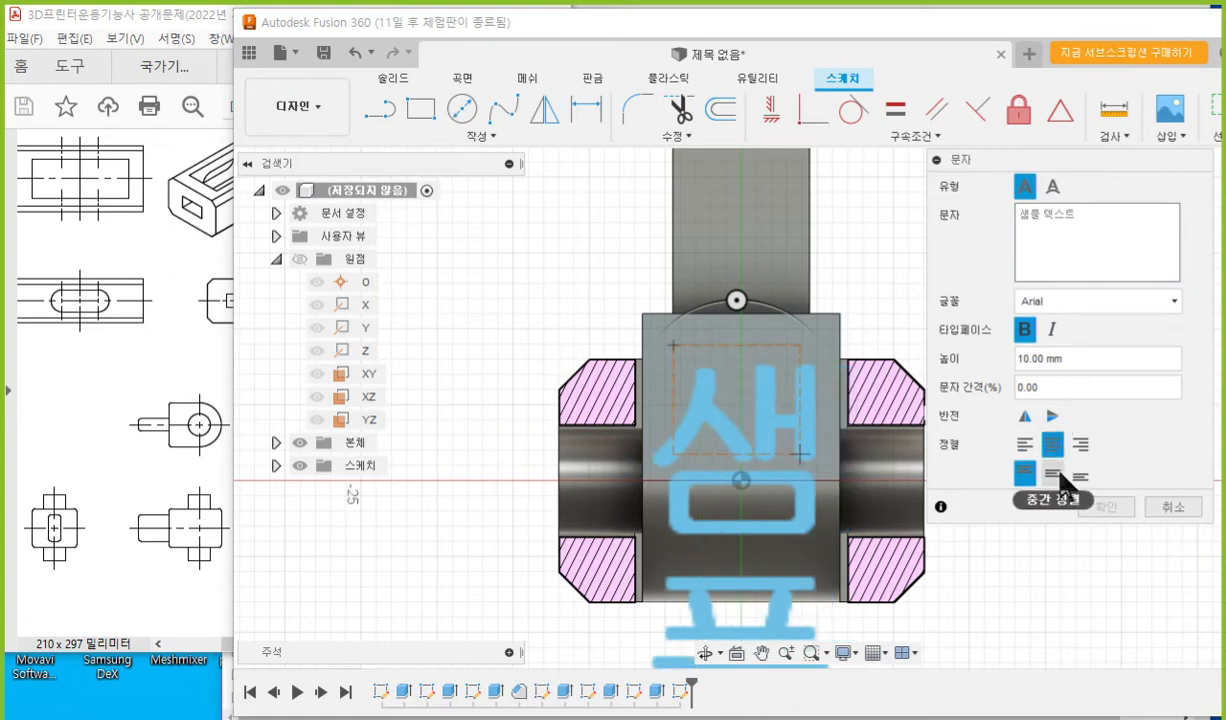
click(1060, 476)
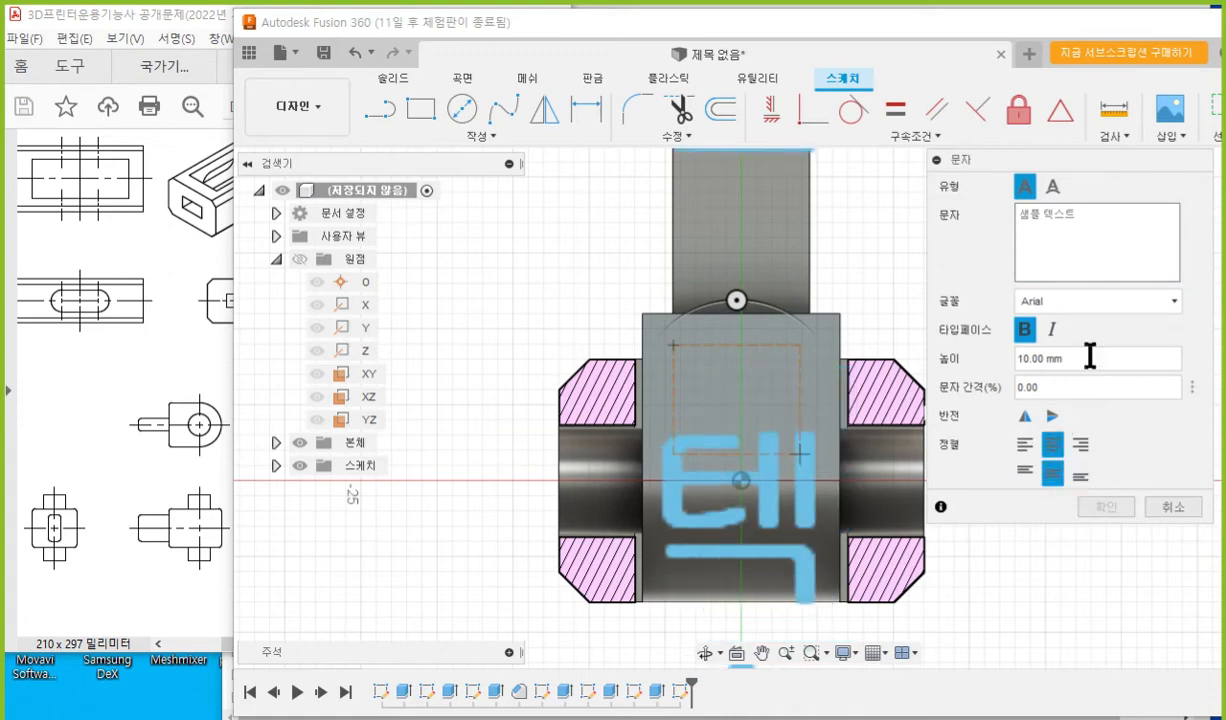
drag(1090, 356, 959, 352)
text(9)
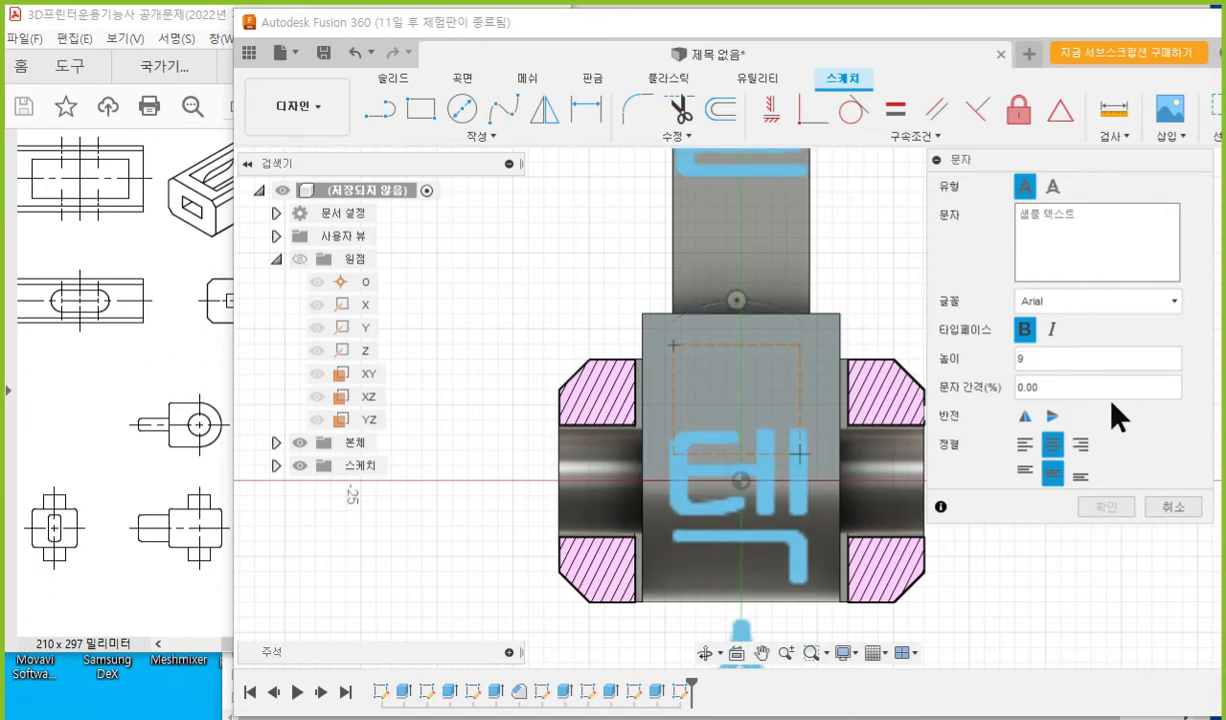
key(F9)
drag(1008, 212, 1033, 175)
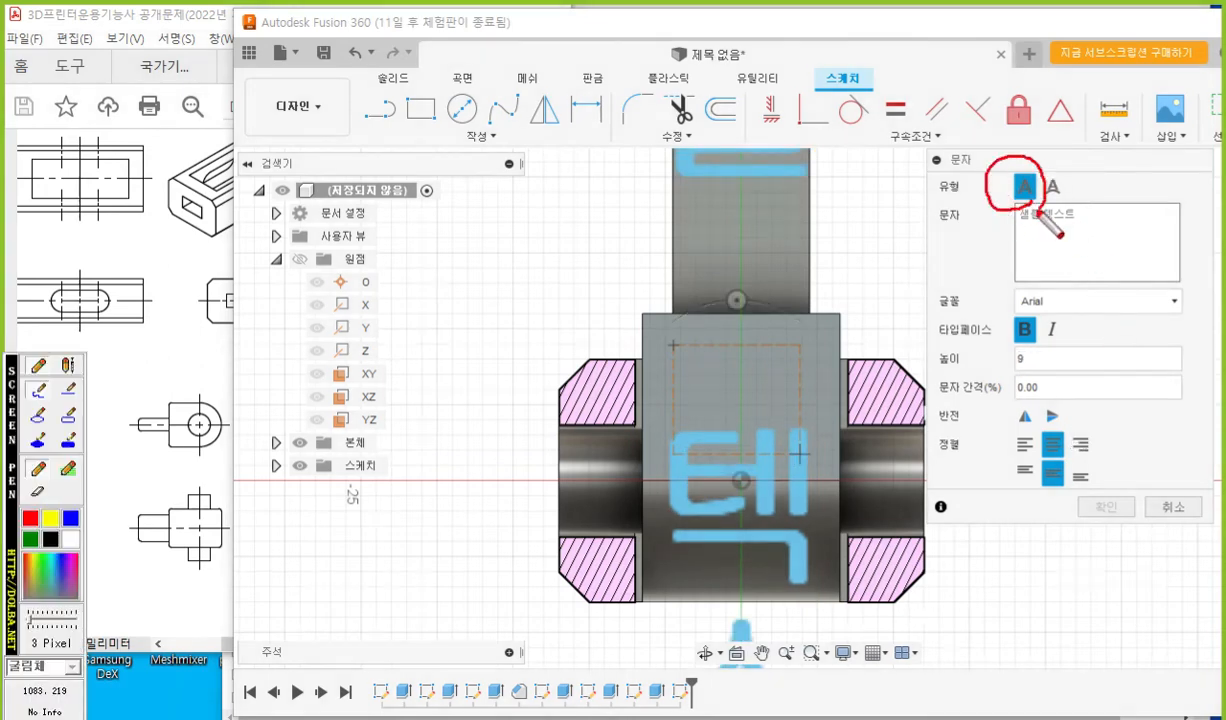
mouse_move(1005, 312)
mouse_down()
mouse_move(1073, 316)
mouse_move(1004, 340)
mouse_move(1044, 336)
mouse_up()
mouse_move(1058, 454)
mouse_down()
mouse_move(1058, 429)
mouse_move(1055, 458)
mouse_move(1035, 472)
mouse_move(1062, 488)
mouse_up()
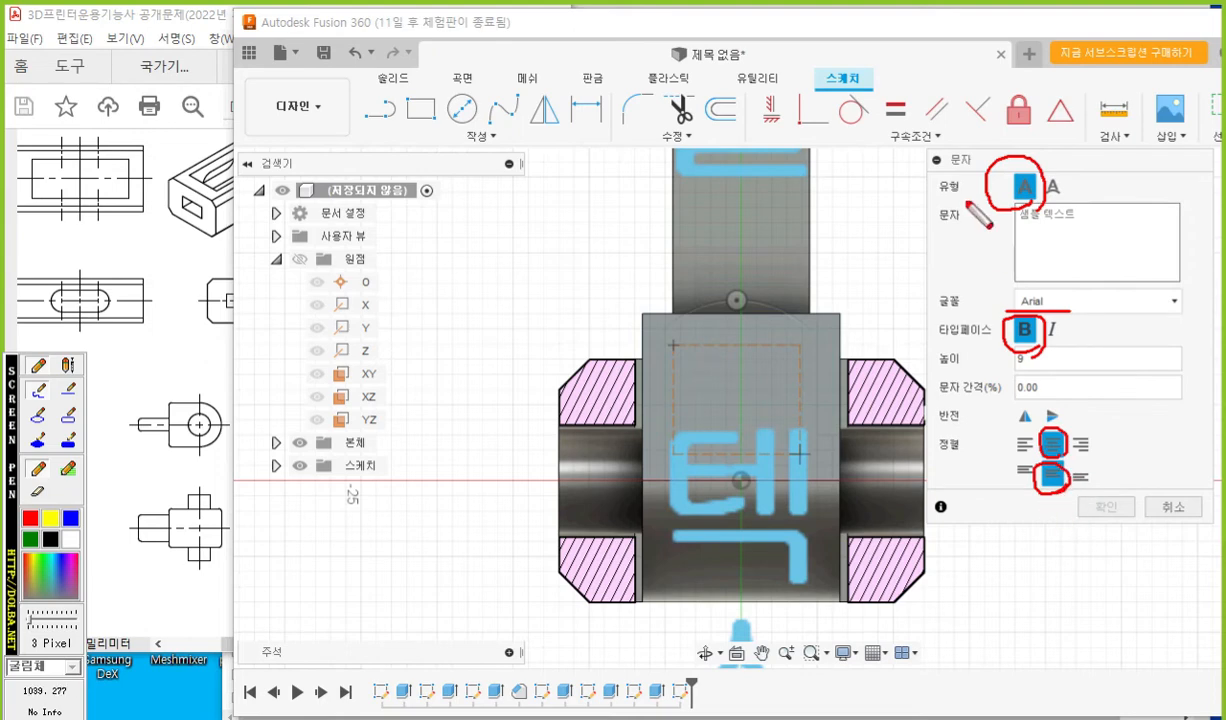
mouse_move(1043, 214)
mouse_down()
mouse_move(1040, 255)
mouse_move(1071, 211)
mouse_move(1086, 215)
mouse_move(1079, 254)
mouse_up()
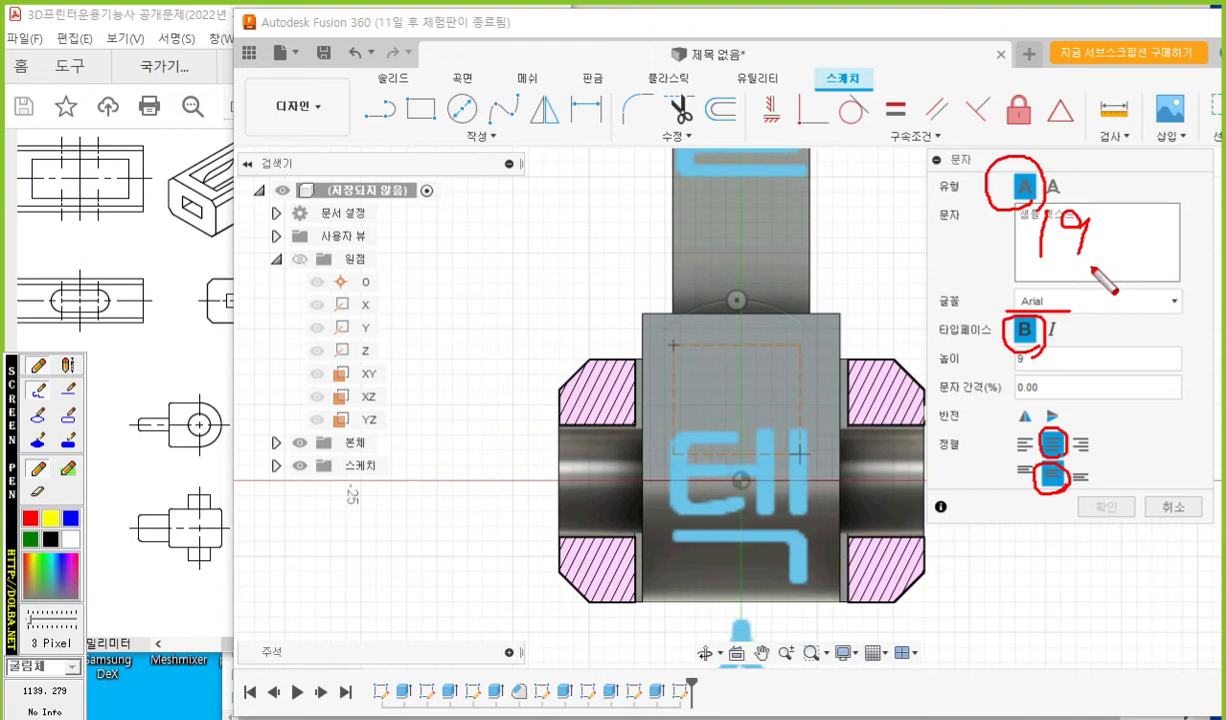
key(Escape)
Enter 19 as the marking text and accept the text settings.
click(1048, 226)
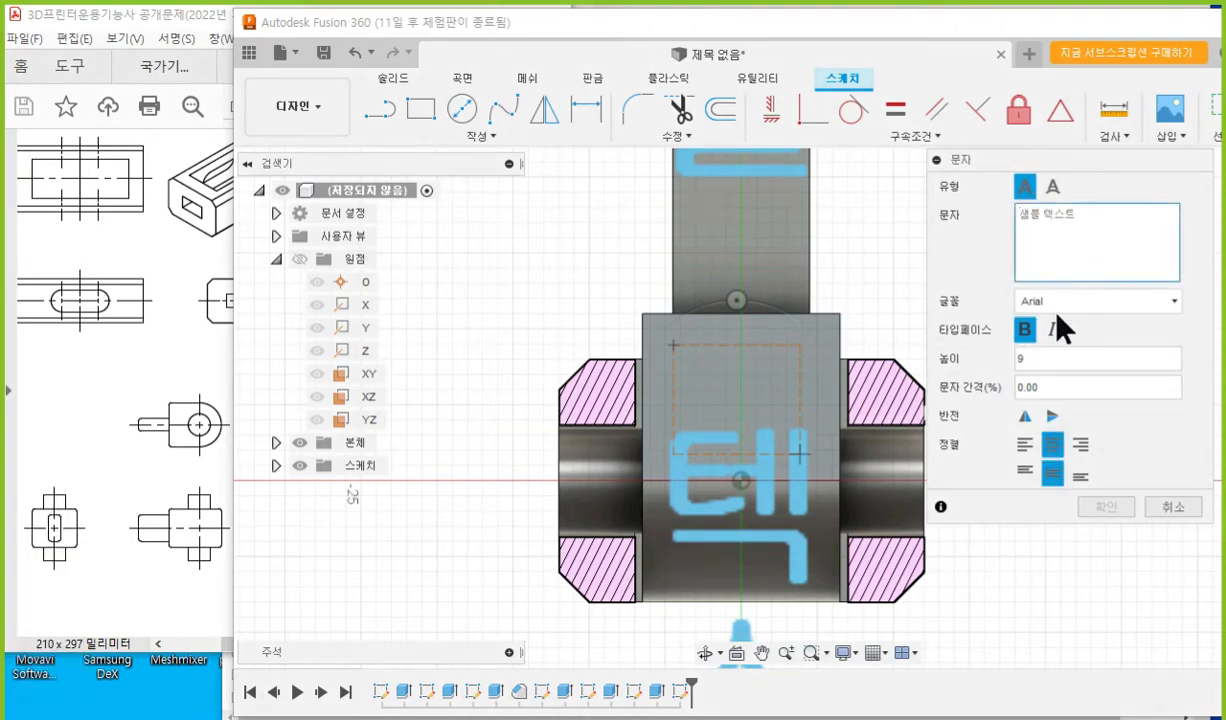
text(19)
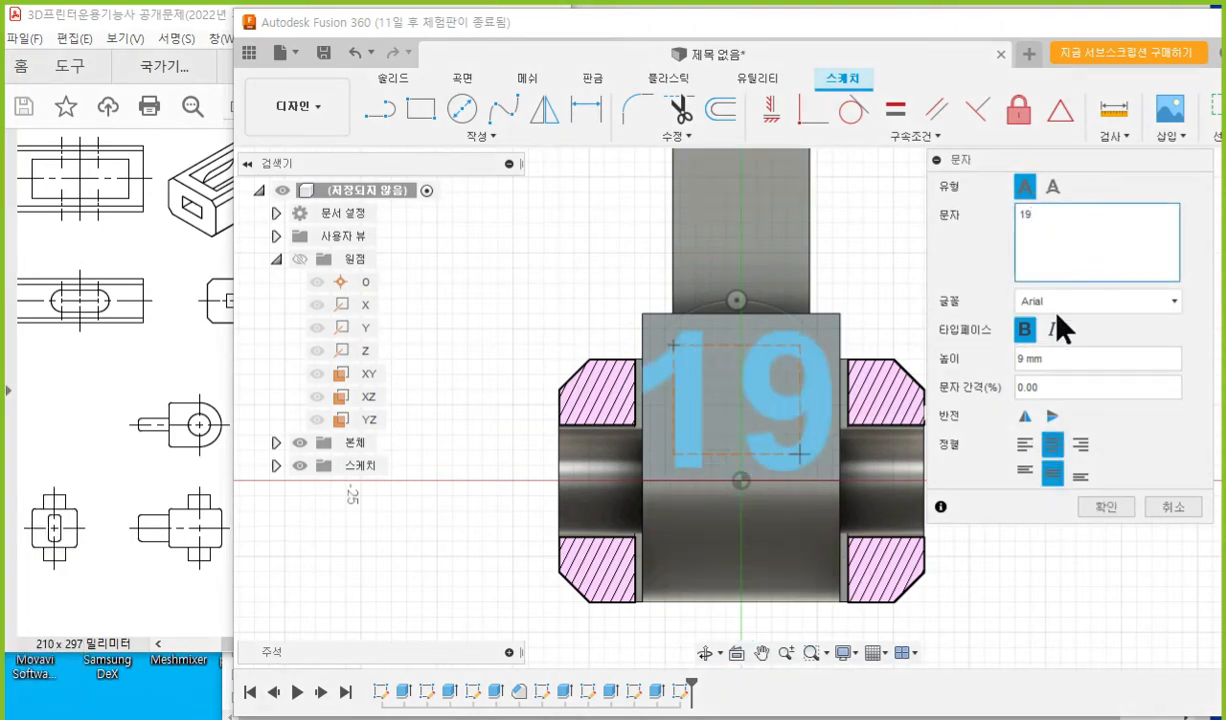
click(1106, 507)
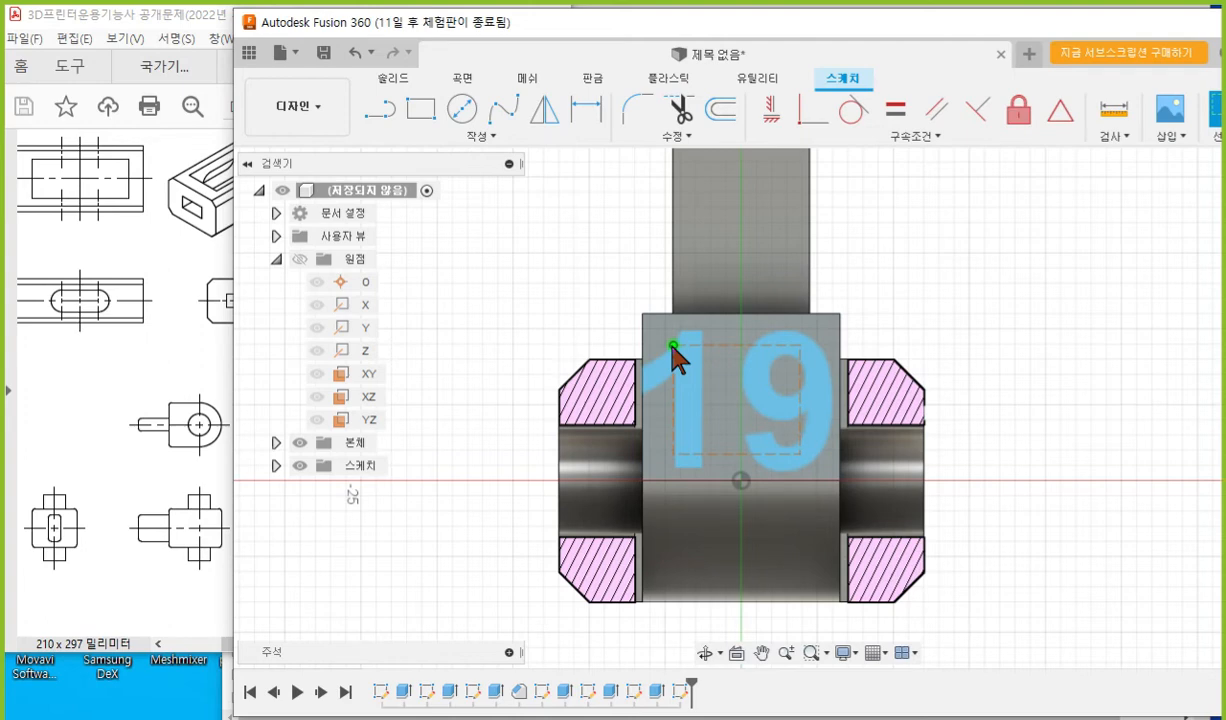
Edit the 19 text and rotate its frame by 180 degrees.
click(697, 372)
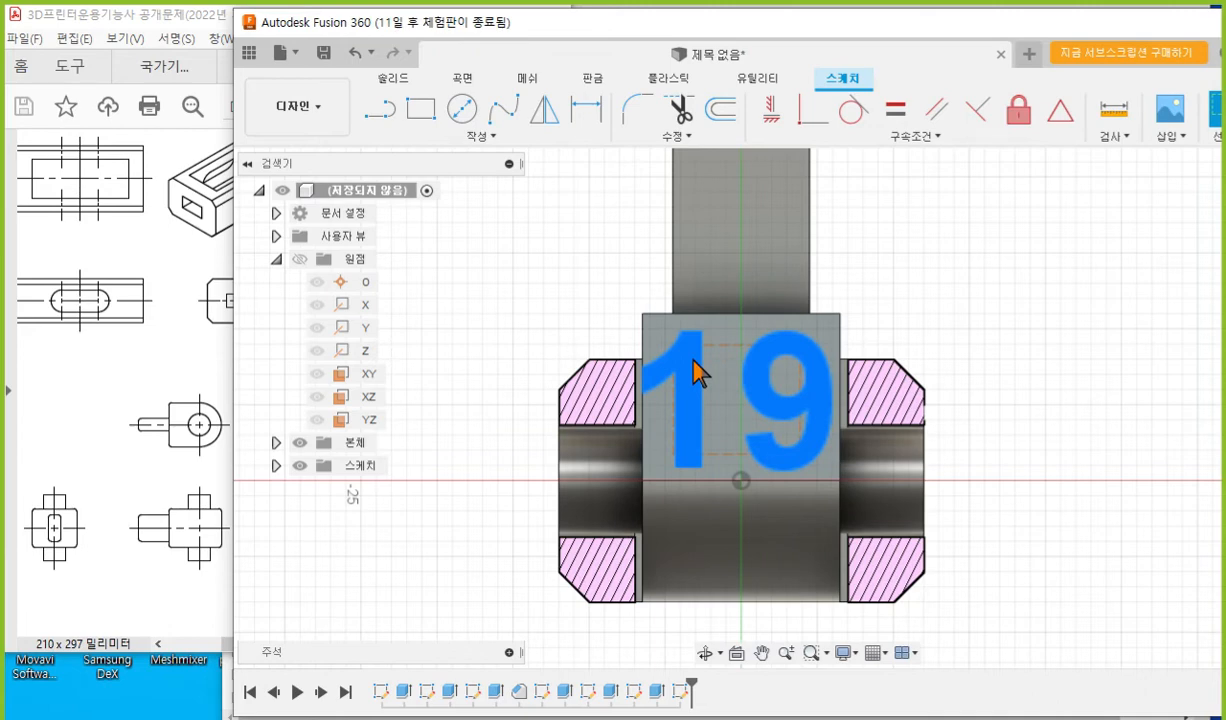
double_click(706, 368)
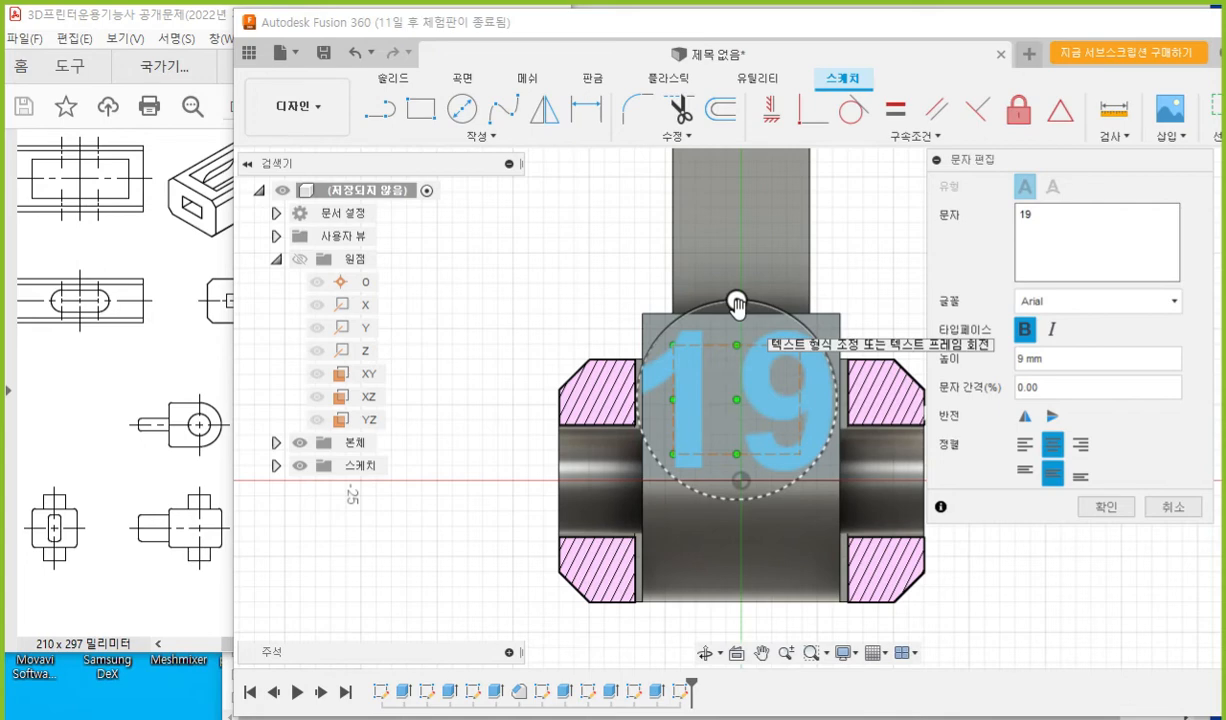
drag(737, 304, 639, 382)
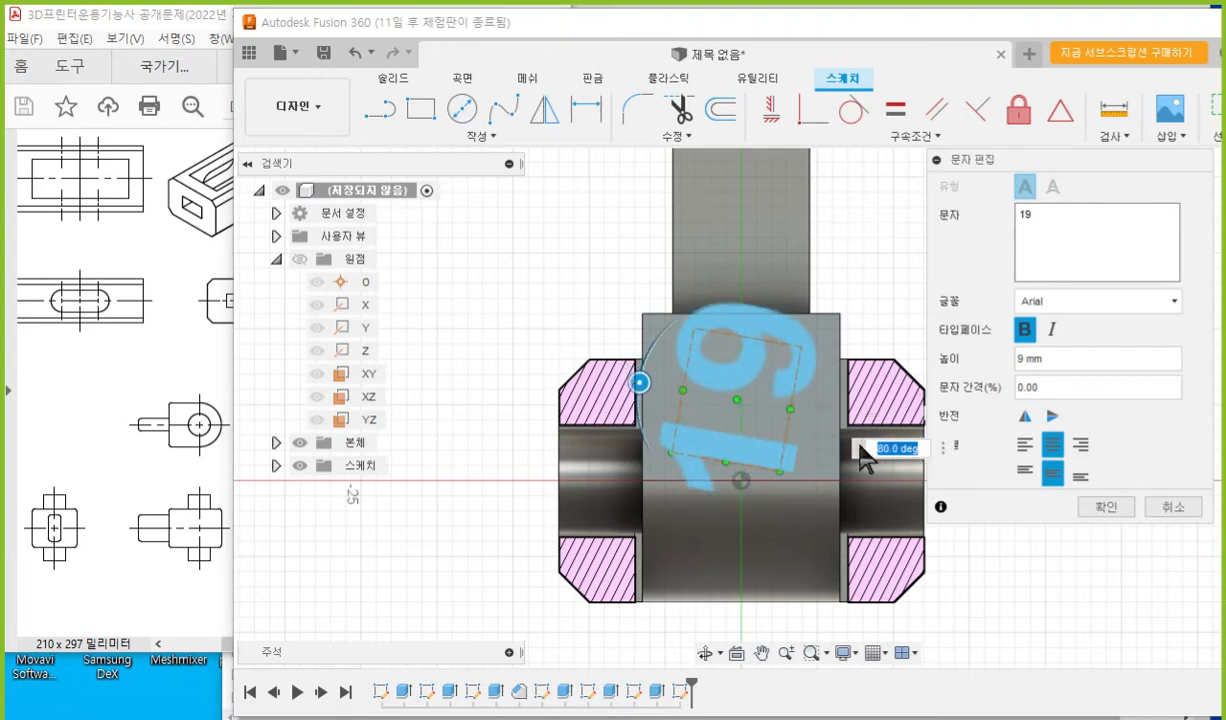
click(944, 446)
click(721, 302)
drag(855, 450, 499, 277)
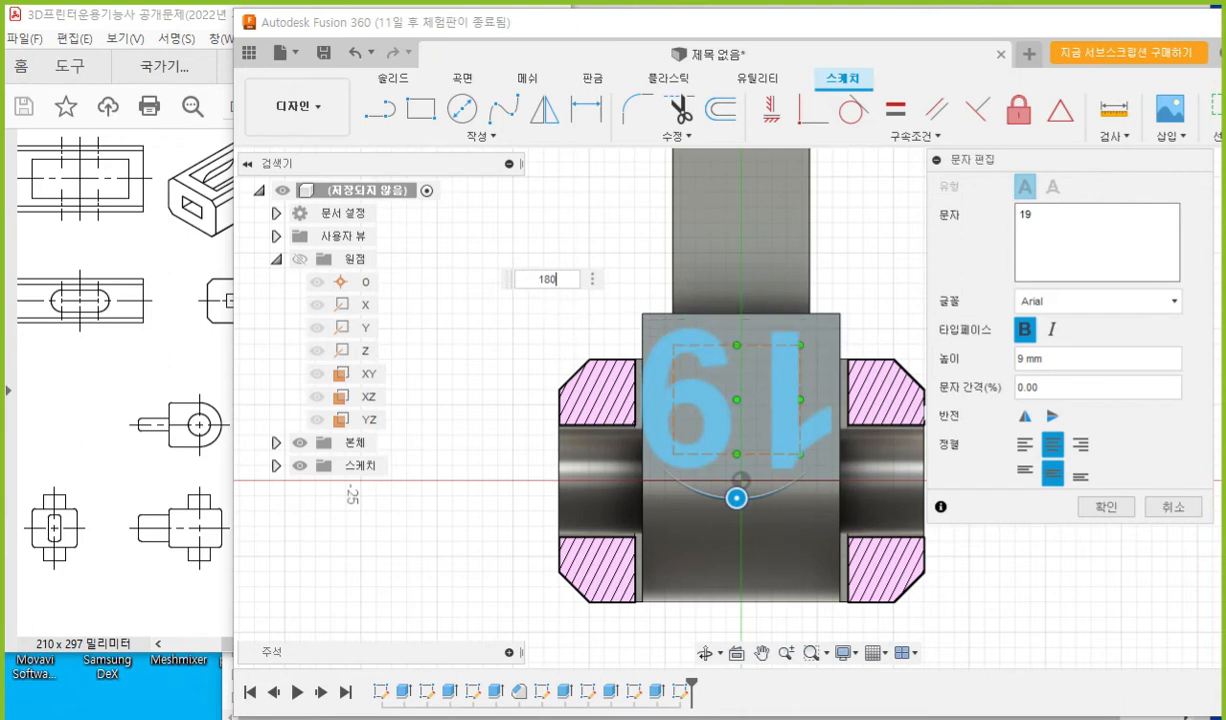
click(1105, 510)
Adjust two opposite corners of the text frame to center the rotated 19 on the block's flat face.
scroll(742, 446, up, 5)
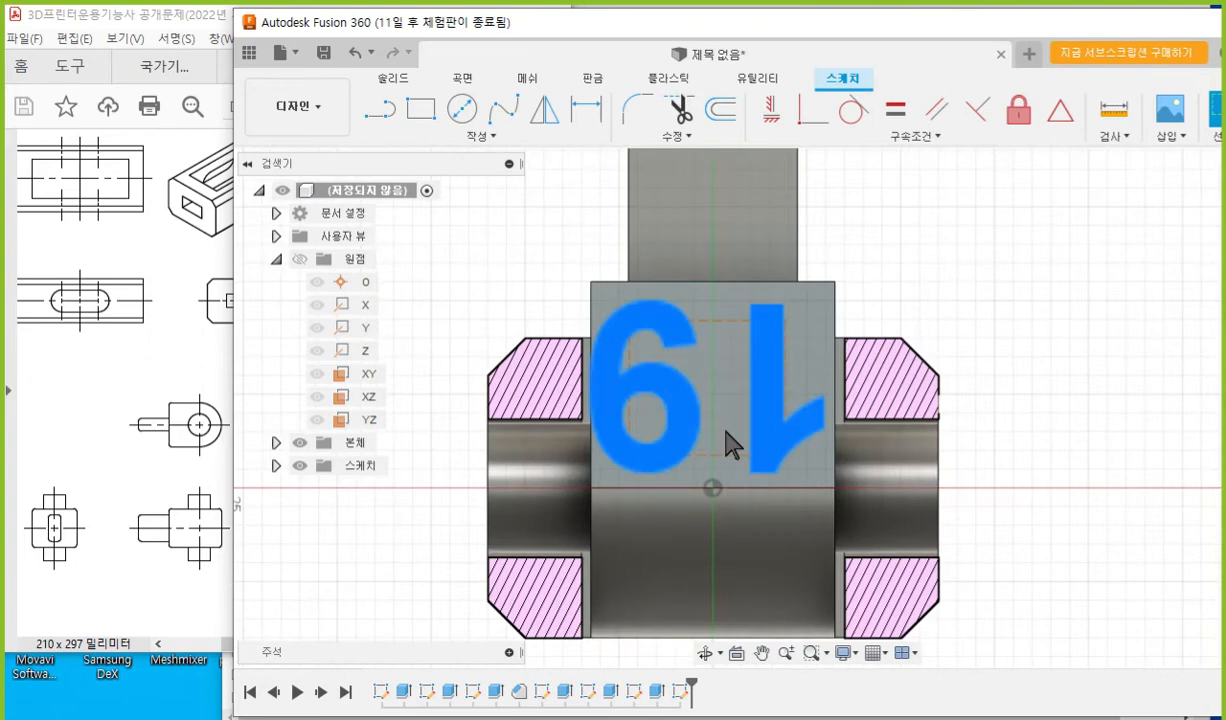
drag(786, 323, 811, 303)
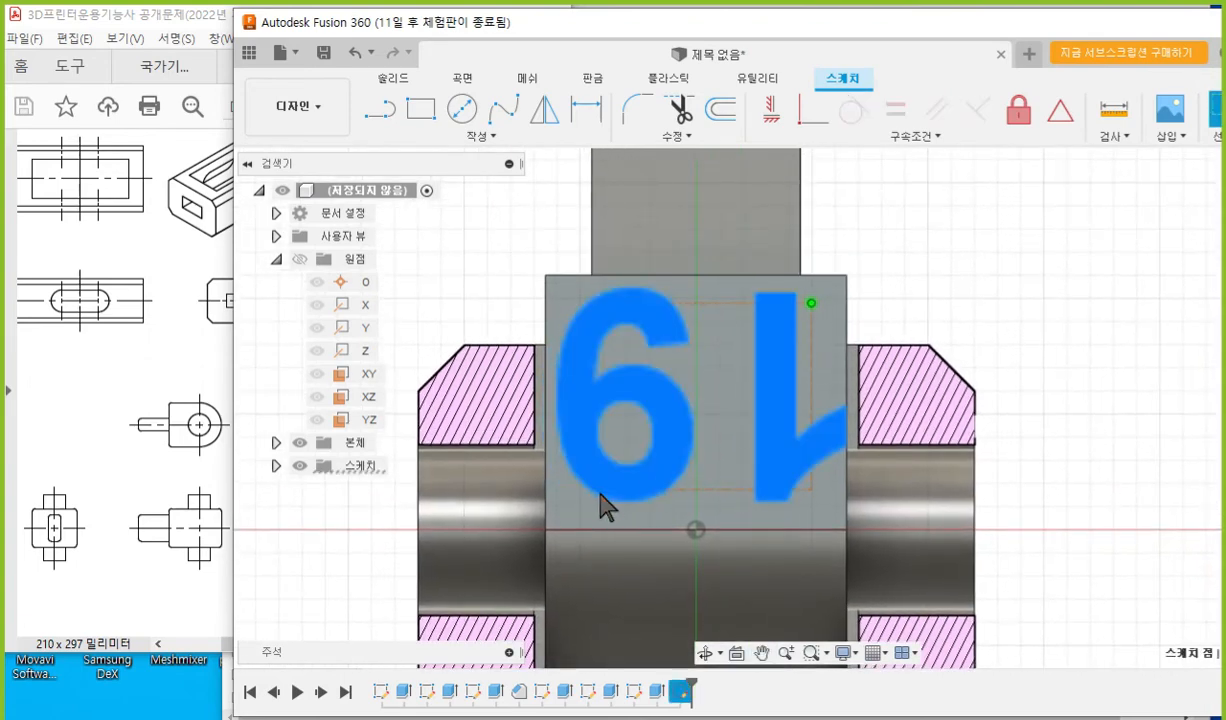
drag(593, 490, 582, 518)
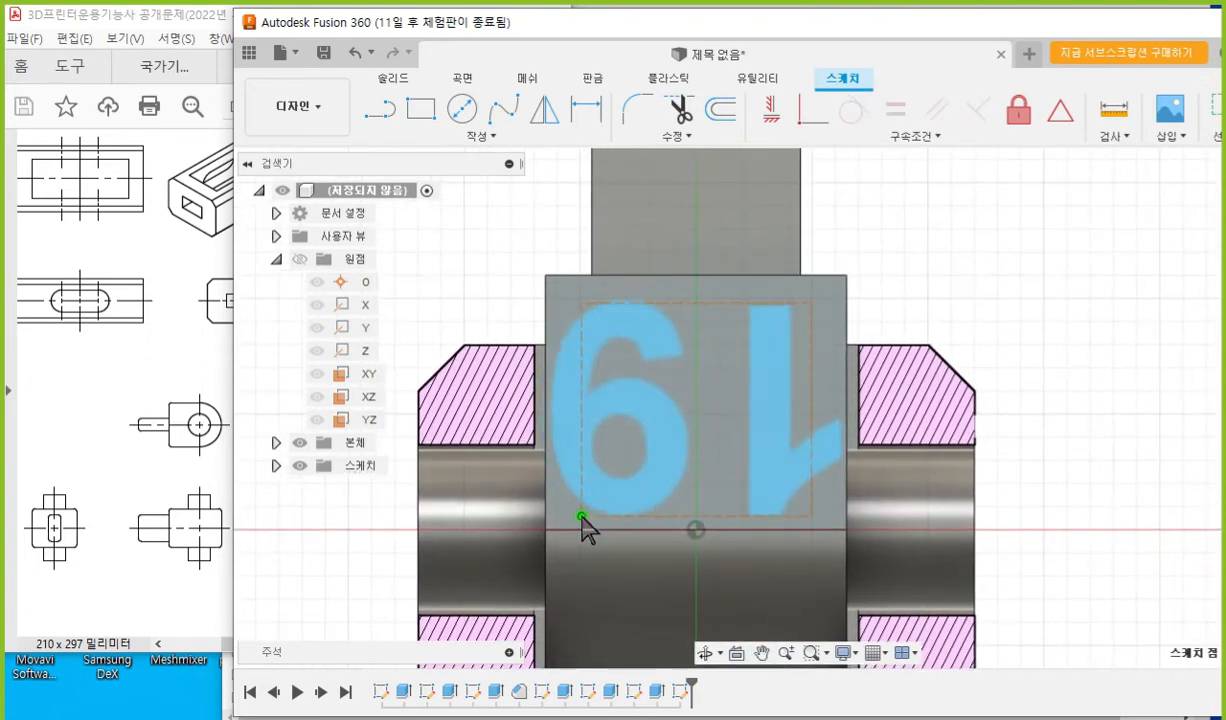
click(1042, 327)
key(ctrl+F1)
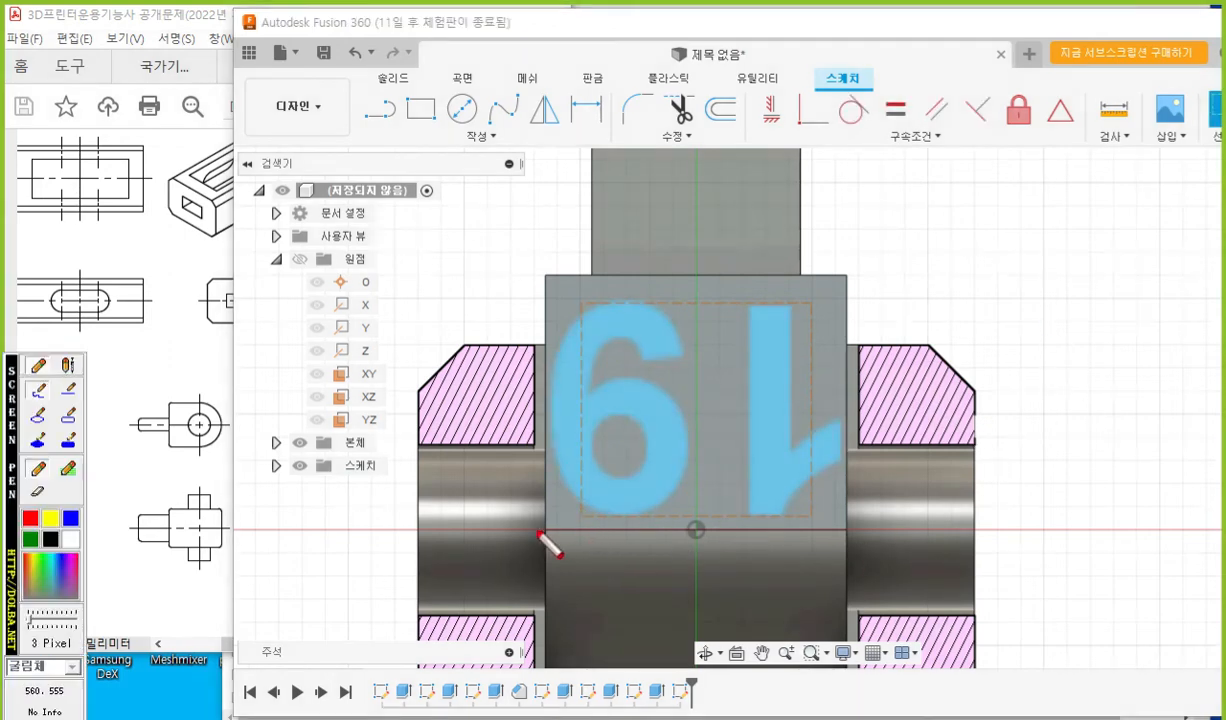
drag(537, 531, 859, 537)
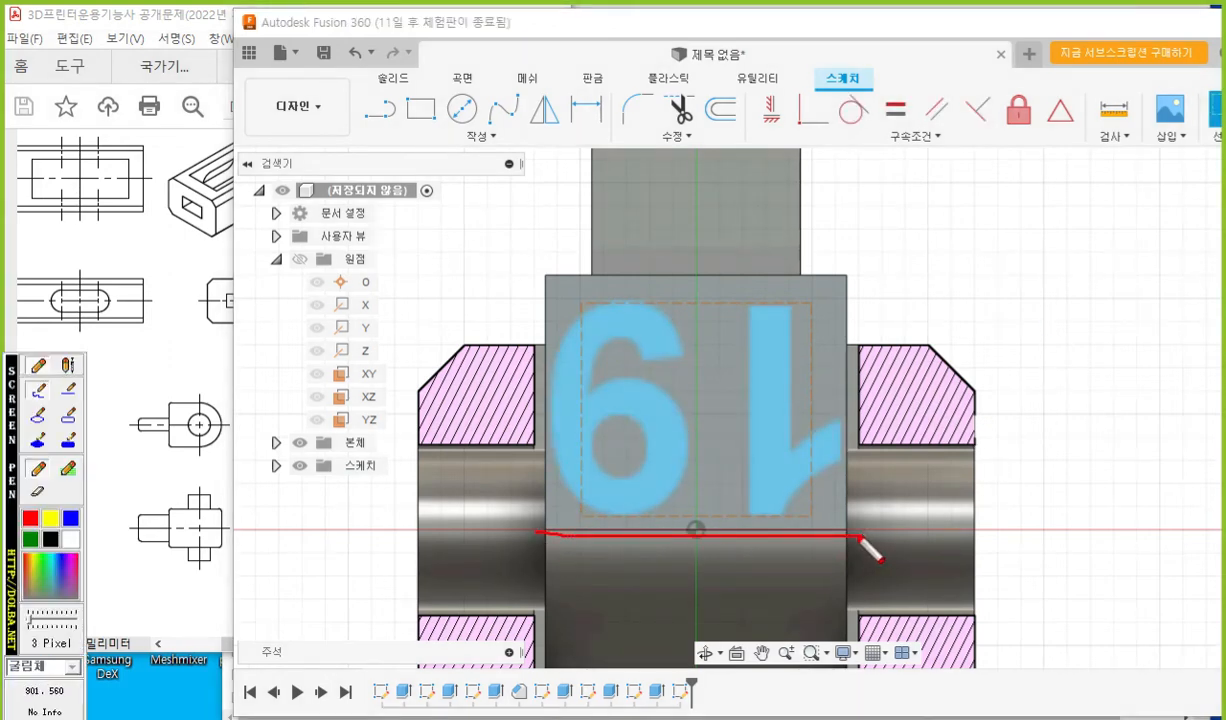
drag(583, 516, 828, 514)
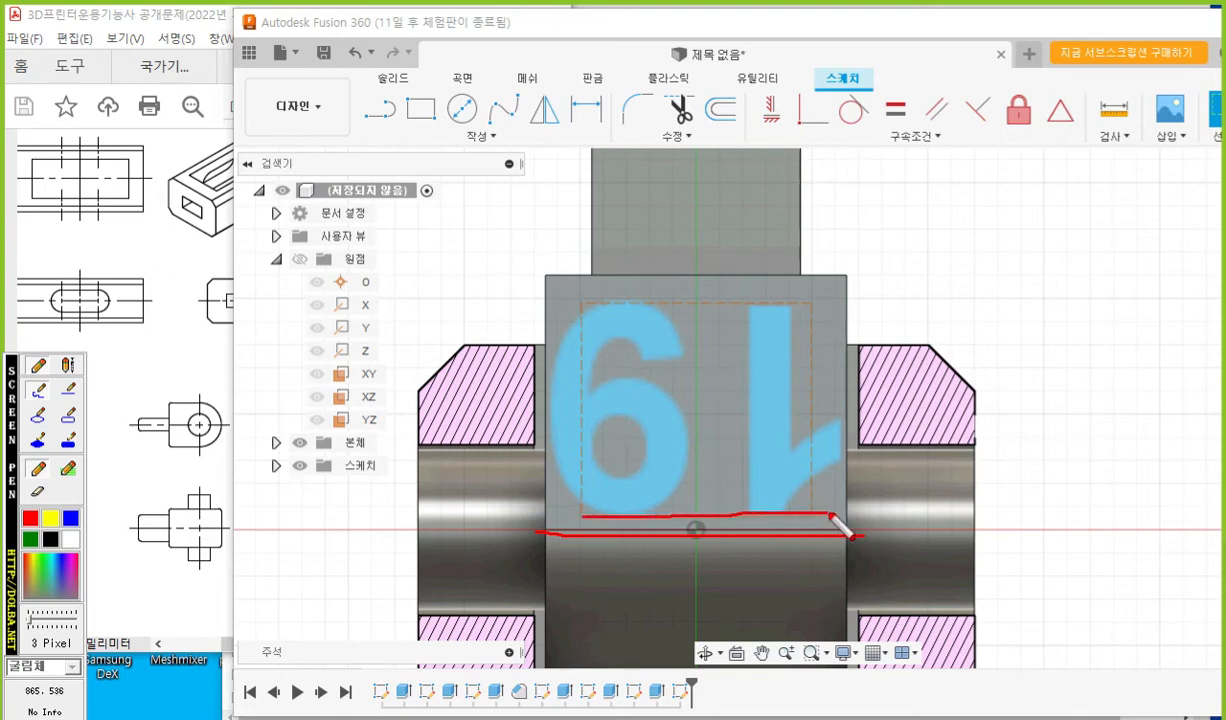
mouse_move(795, 555)
mouse_down()
mouse_move(796, 503)
mouse_move(803, 551)
mouse_up()
drag(781, 503, 893, 540)
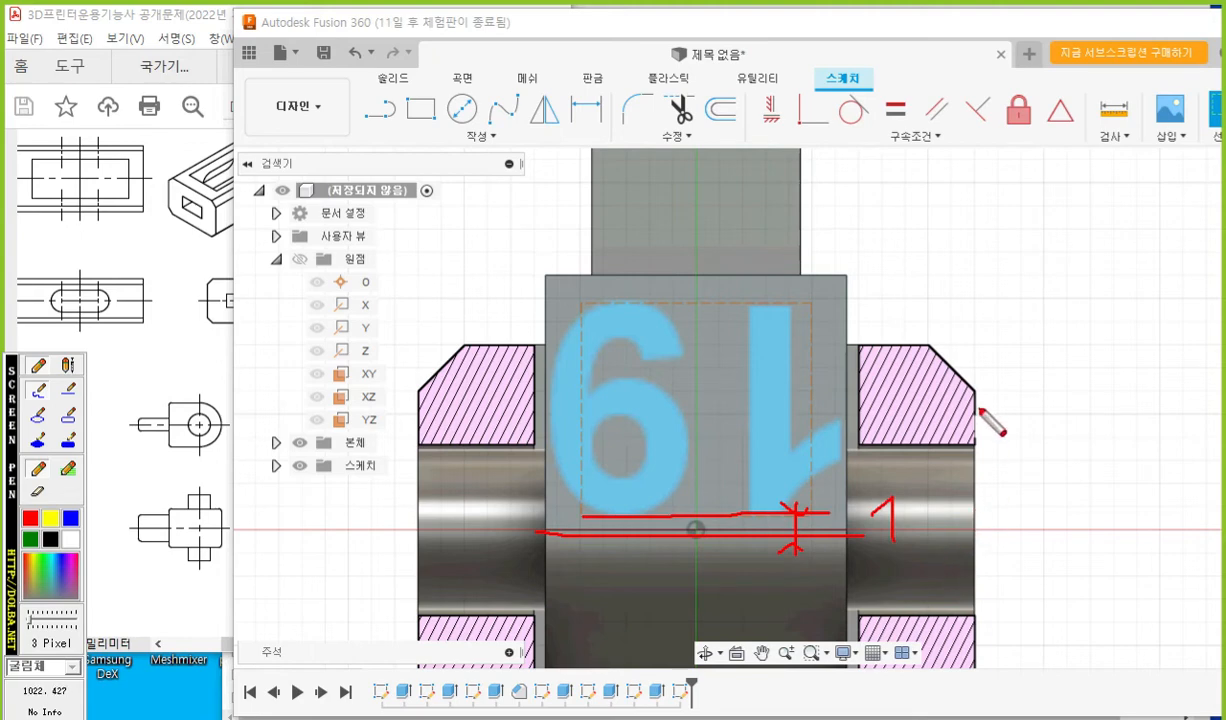
key(Escape)
Dimension the text frame's lower edge 1 mm from the boundary between the block's flat face and rounded end.
click(586, 108)
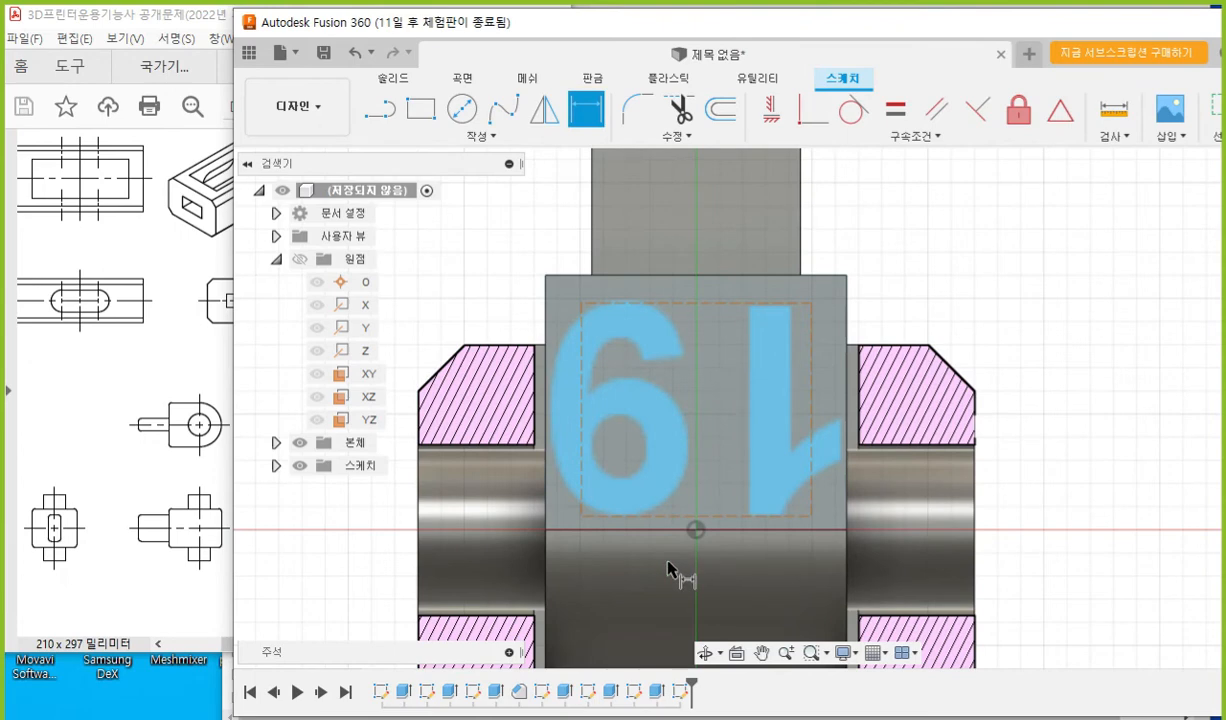
click(632, 530)
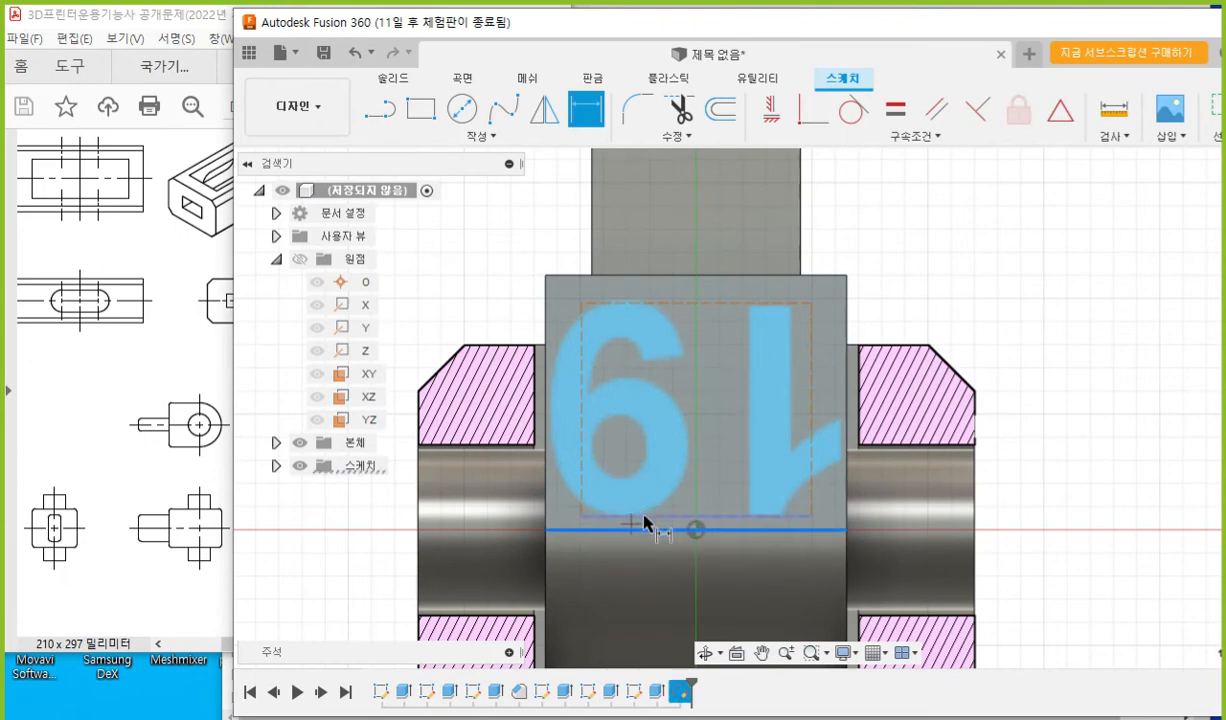
click(888, 521)
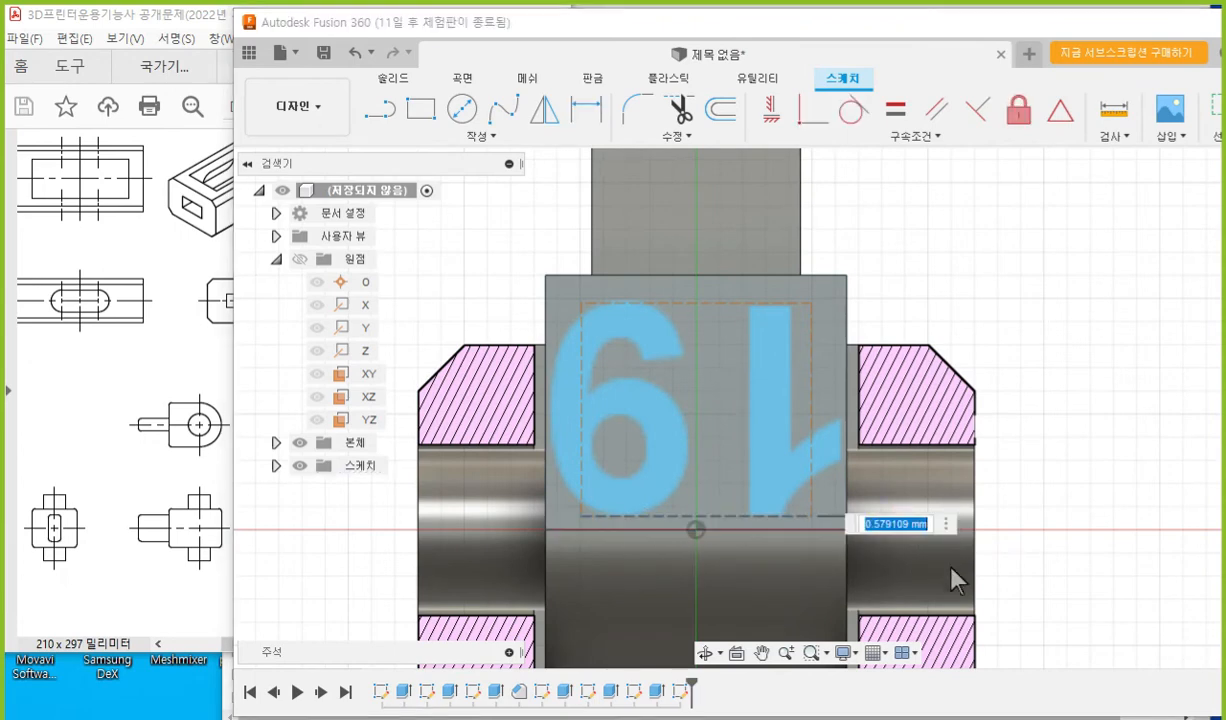
text(1)
key(Return)
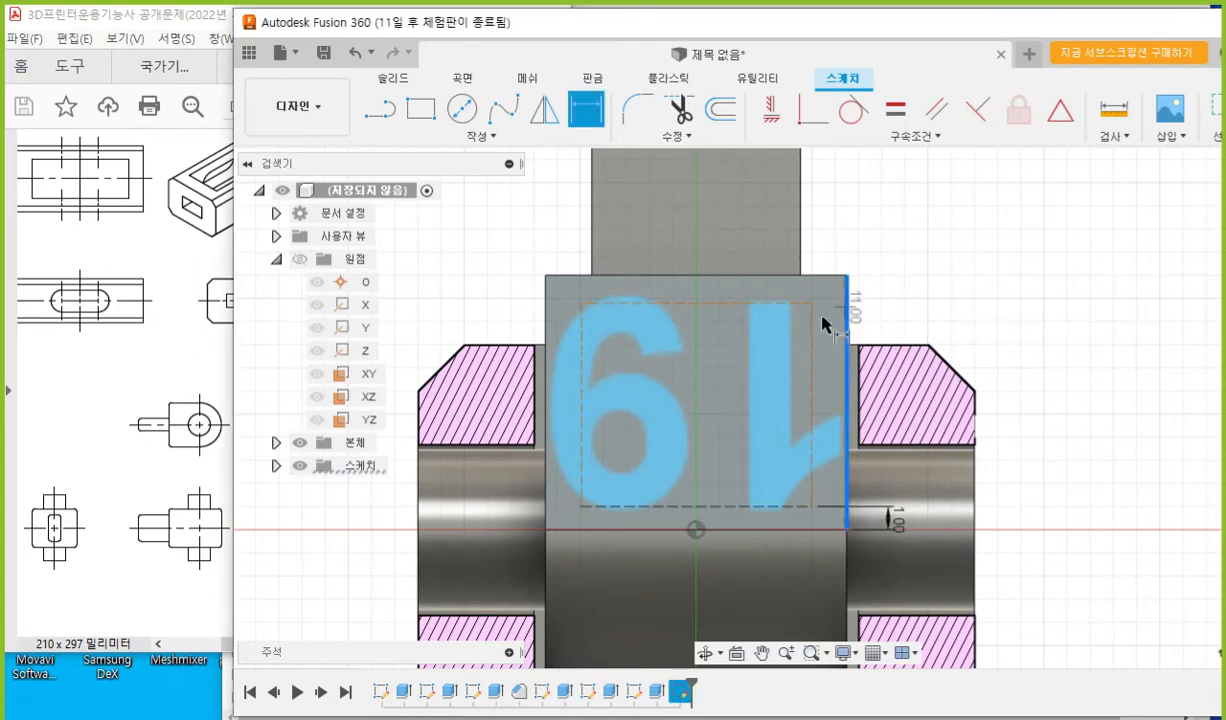
Dimension both vertical edges of the text frame 2 mm from the adjacent side edges of the block.
click(846, 322)
click(837, 250)
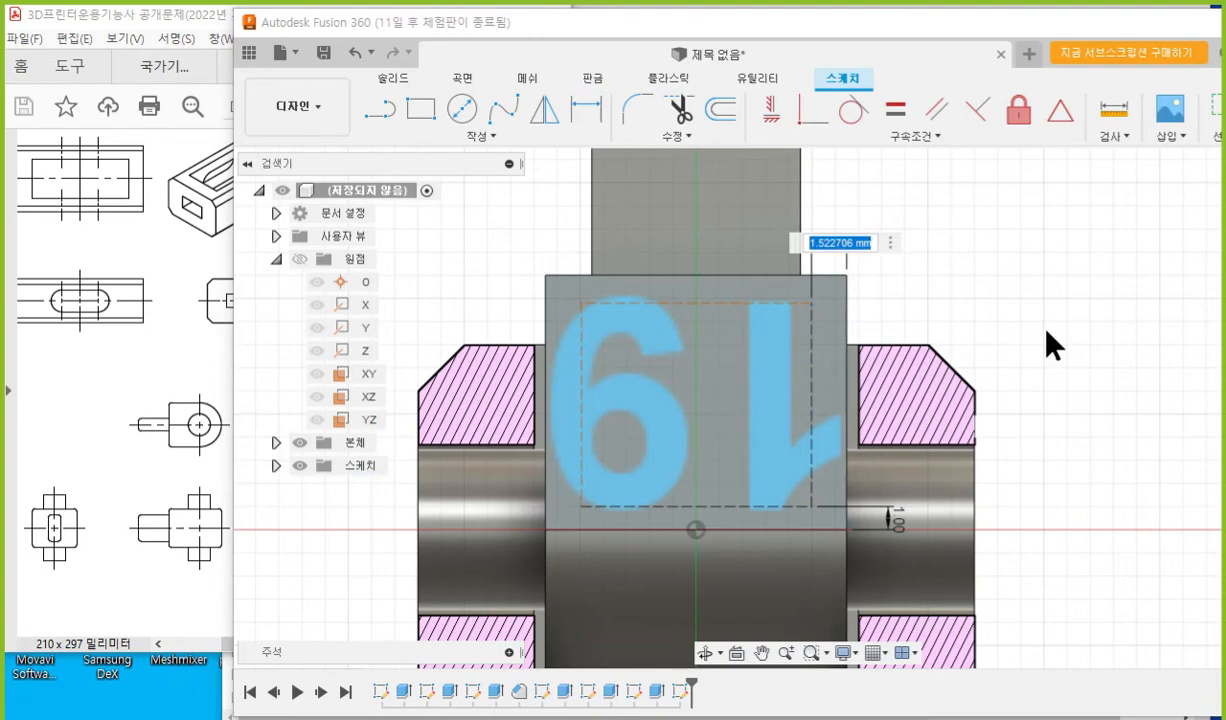
text(2)
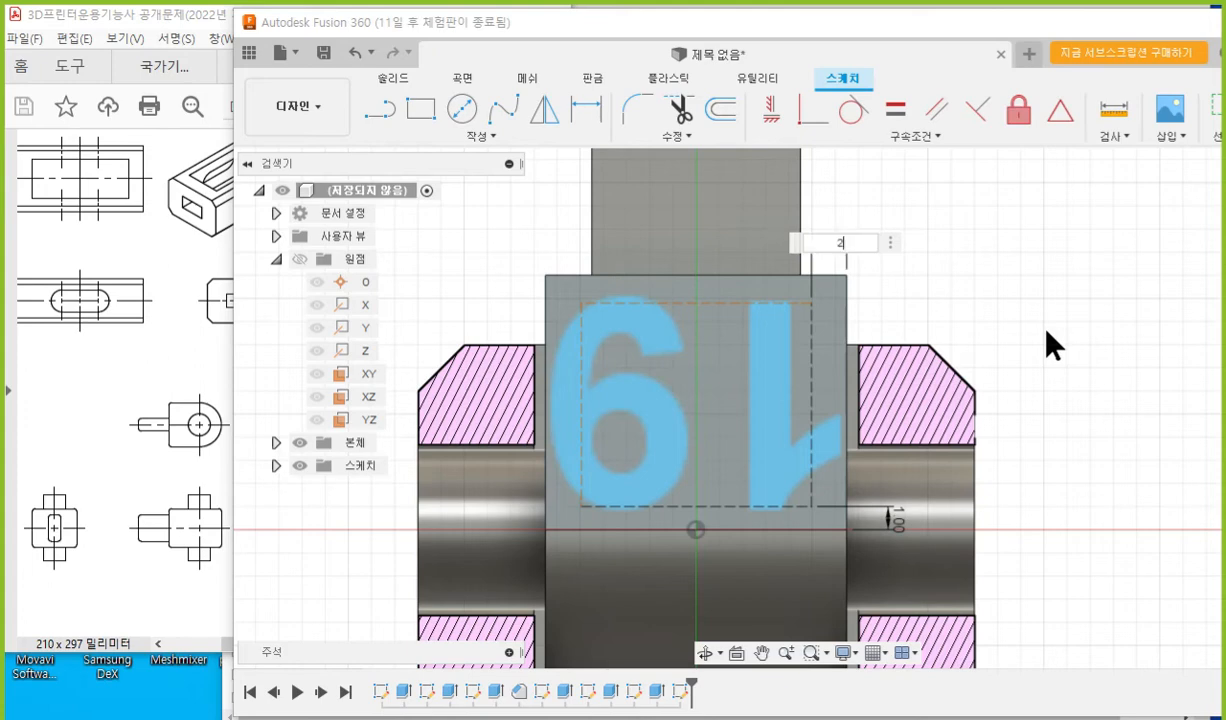
key(Return)
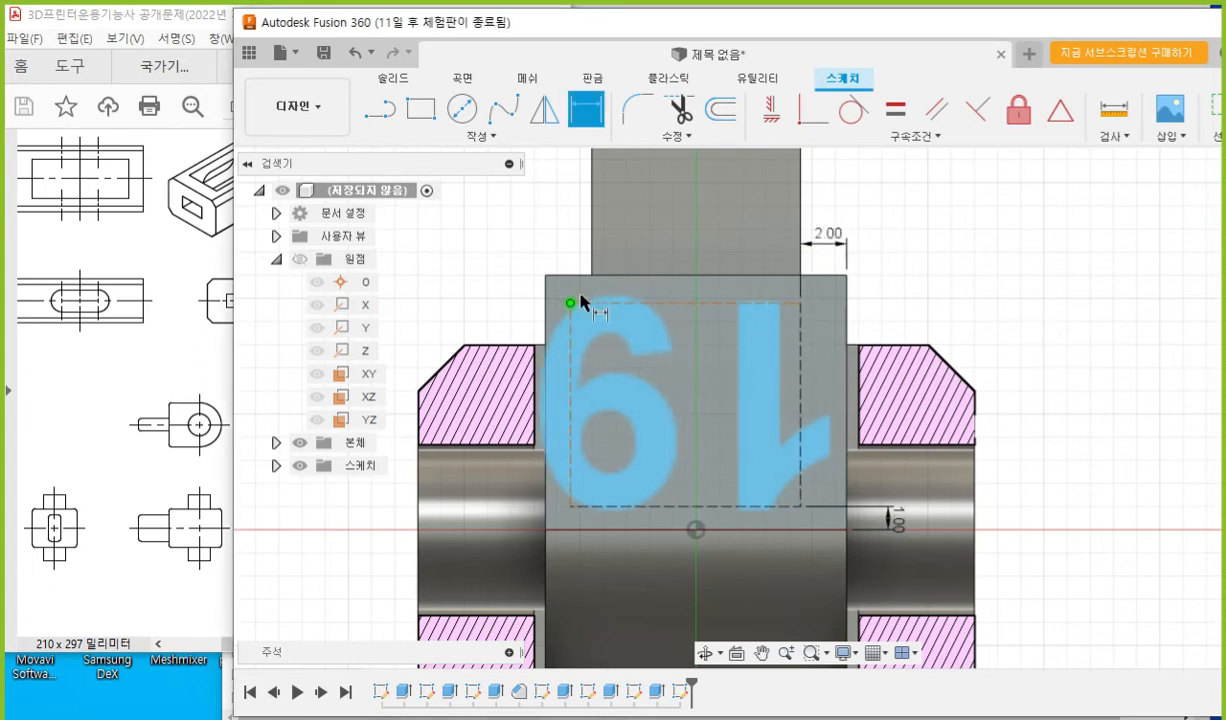
click(545, 305)
click(570, 318)
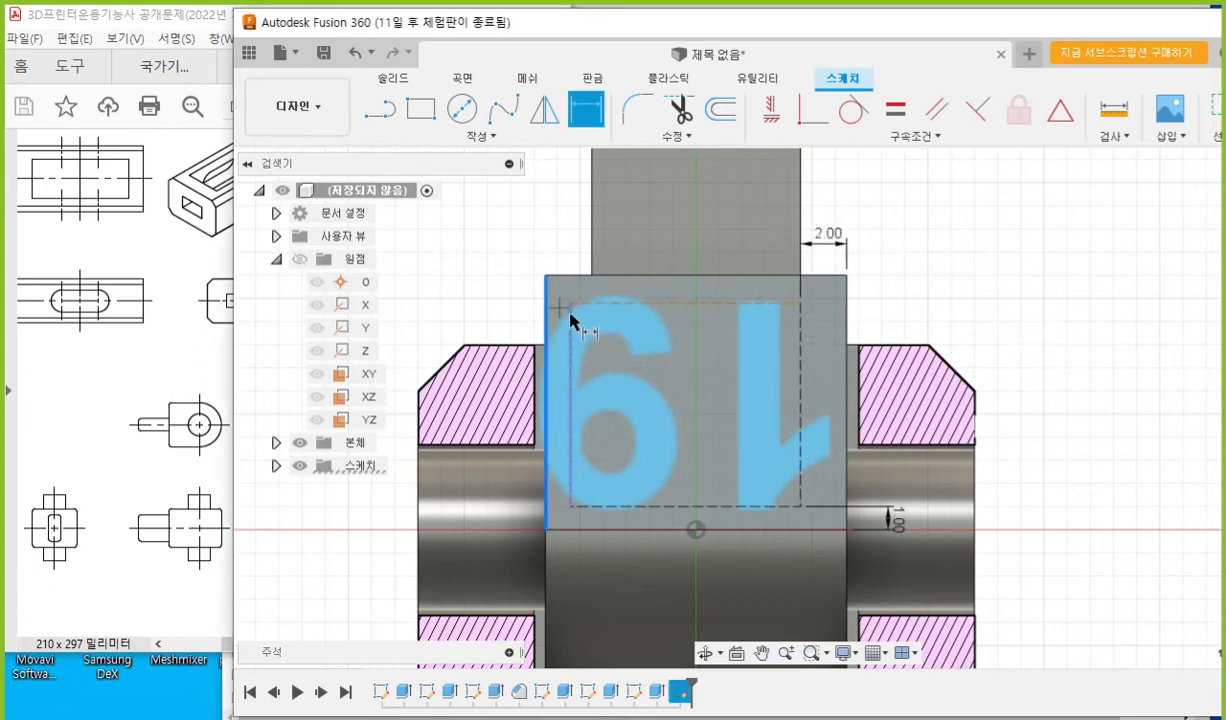
click(556, 250)
text(2)
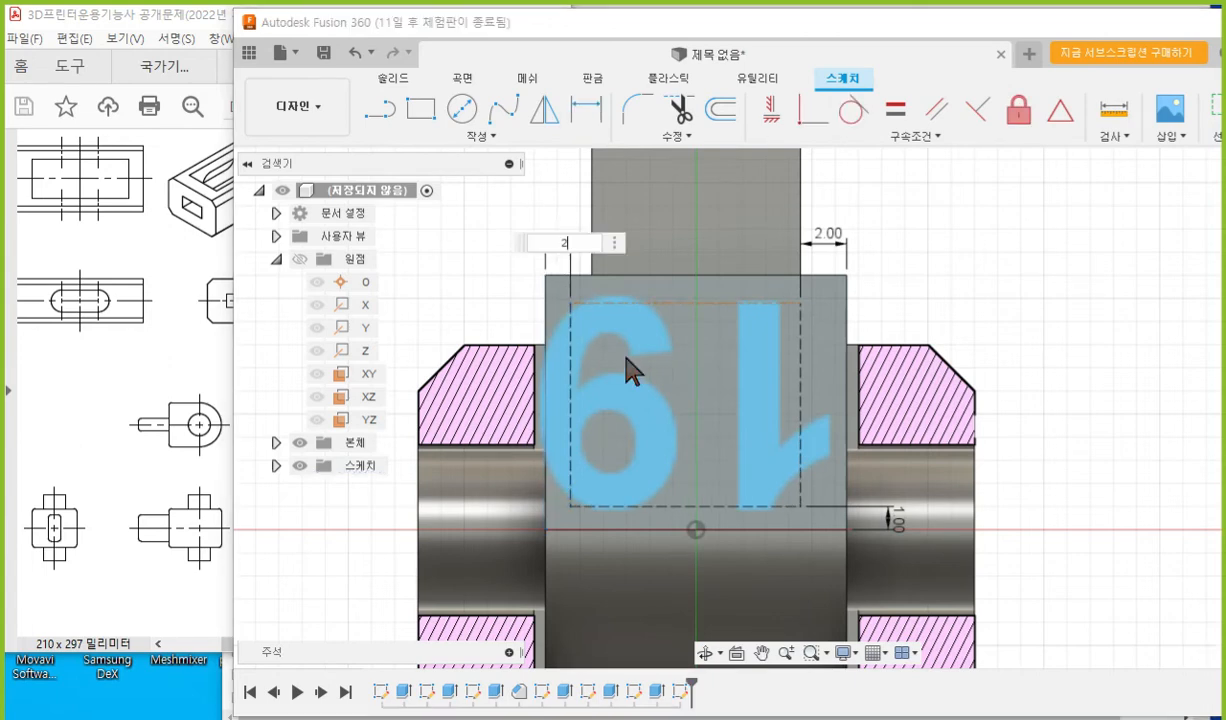
key(Return)
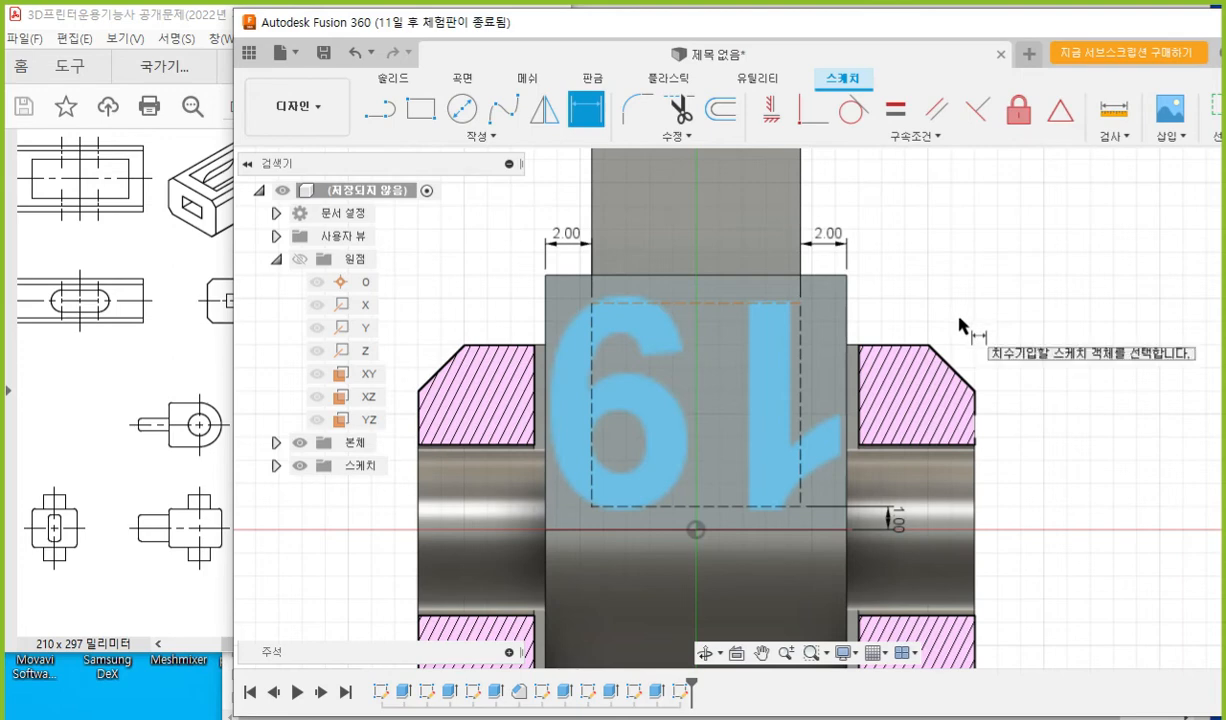
key(Escape)
key(F12)
drag(843, 421, 781, 501)
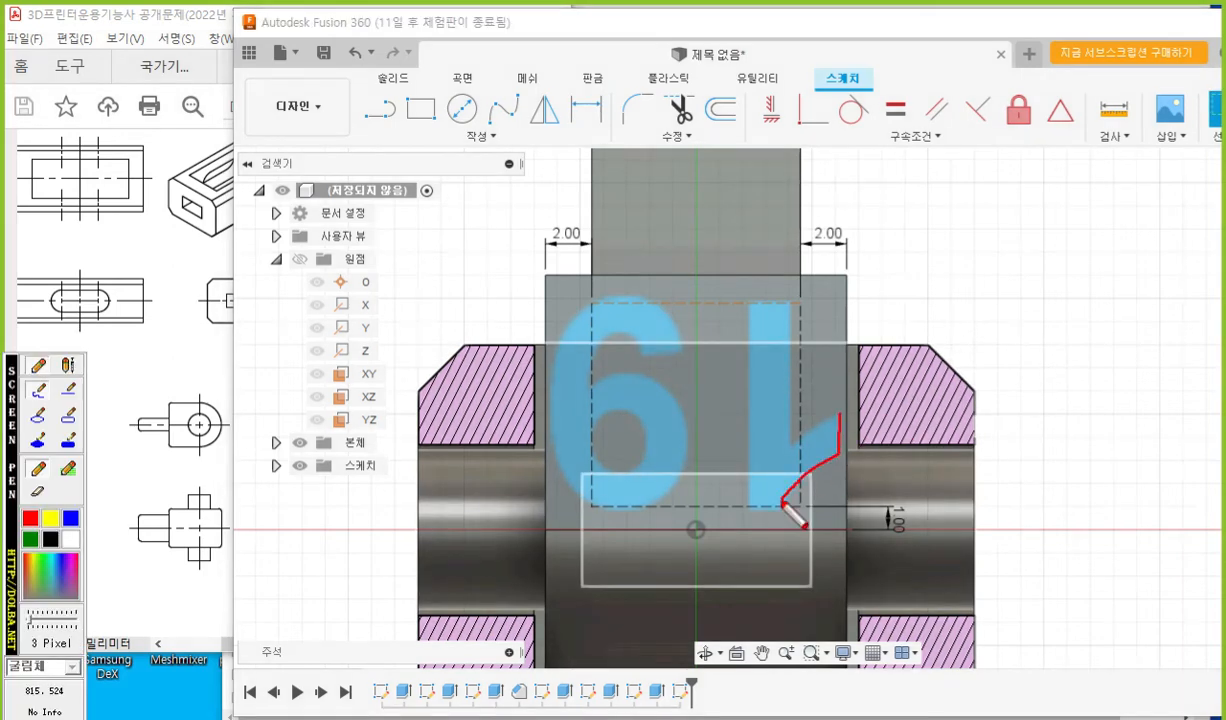
drag(796, 452, 831, 425)
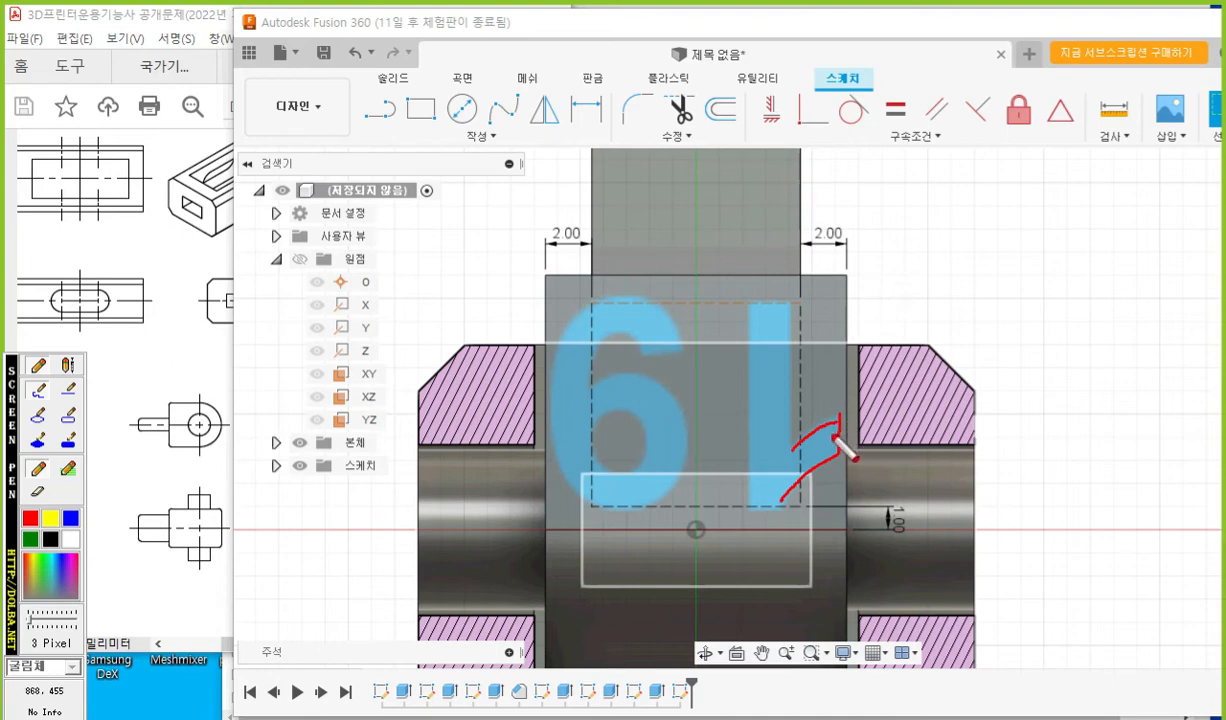
drag(839, 448, 830, 464)
mouse_move(958, 217)
mouse_down()
mouse_move(936, 228)
mouse_move(958, 291)
mouse_up()
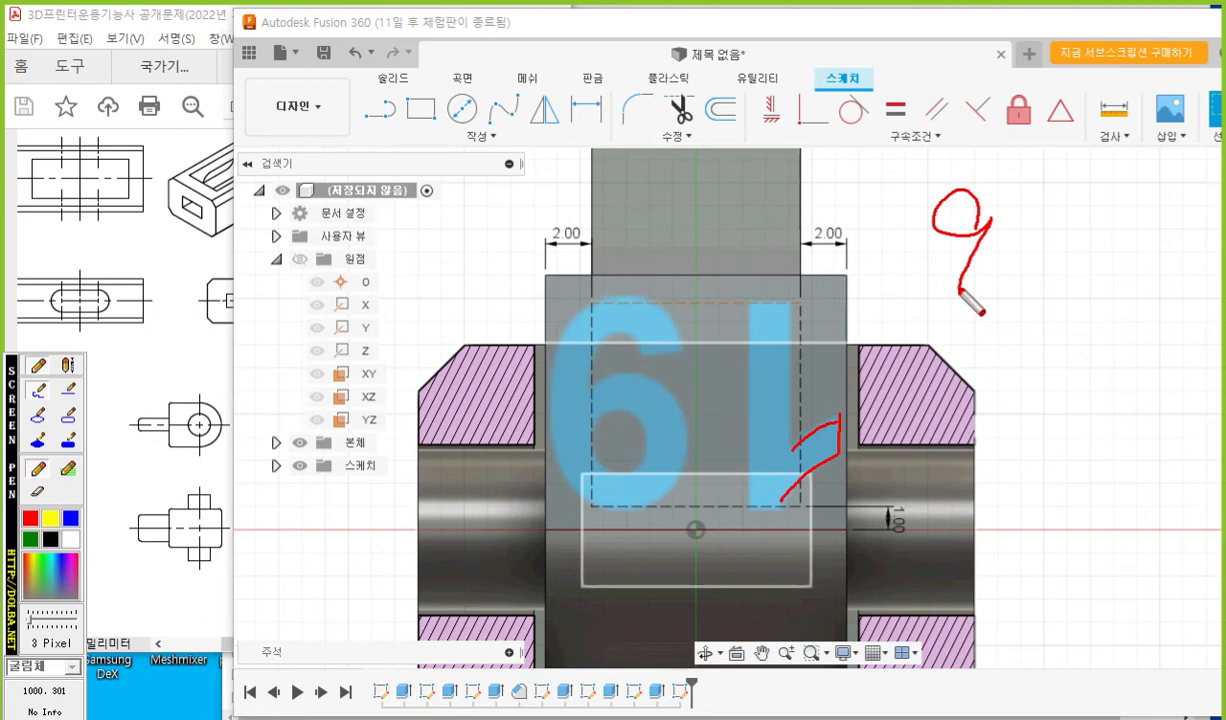
key(Escape)
Edit the 19 text and set its height to 8 mm.
click(778, 343)
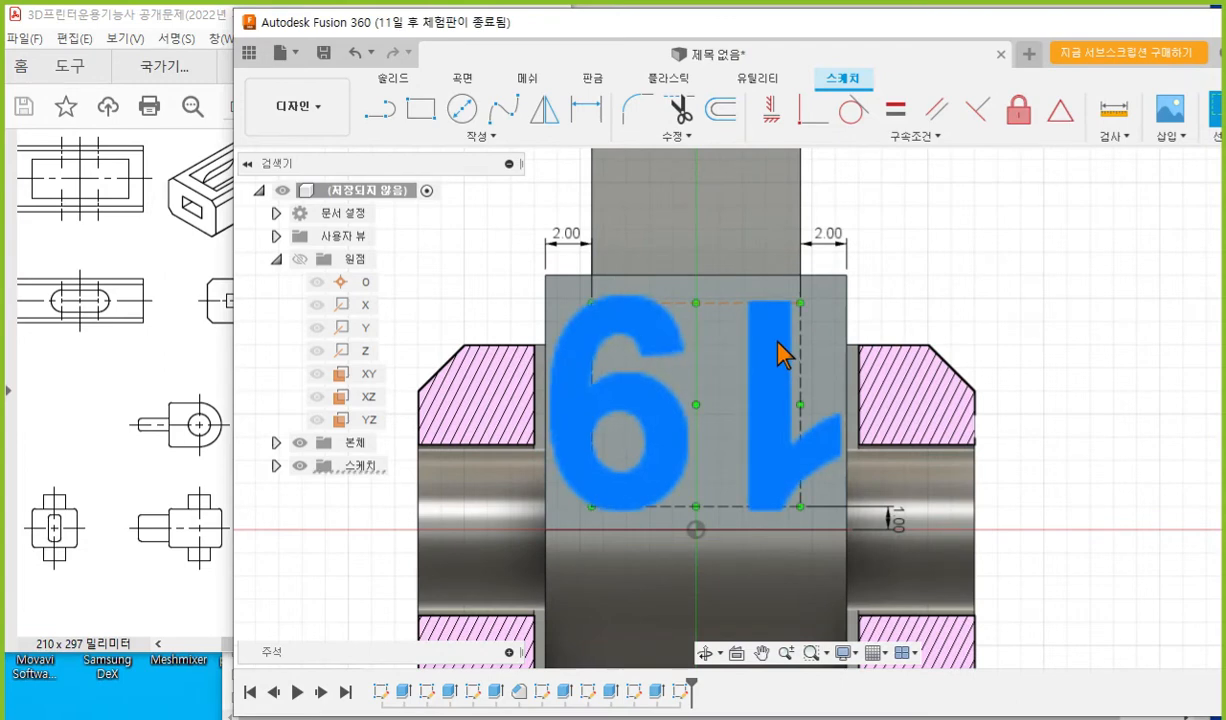
double_click(778, 347)
click(1079, 358)
drag(1079, 358, 911, 369)
text(8)
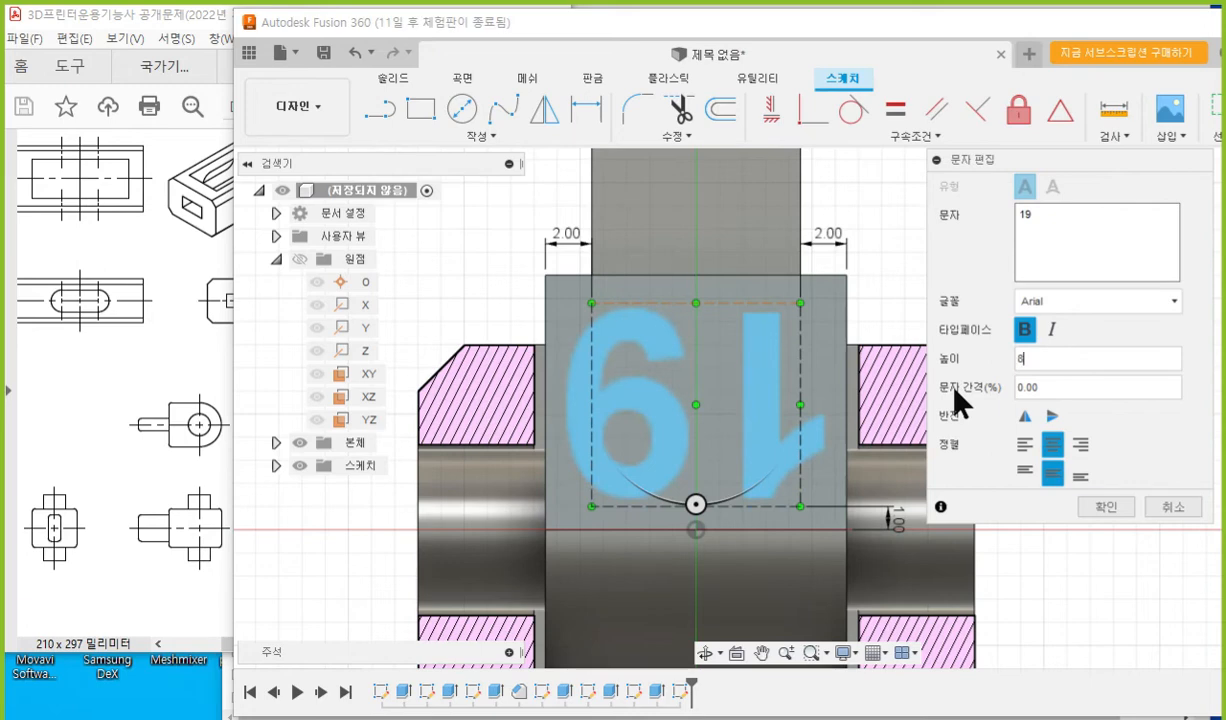
key(Return)
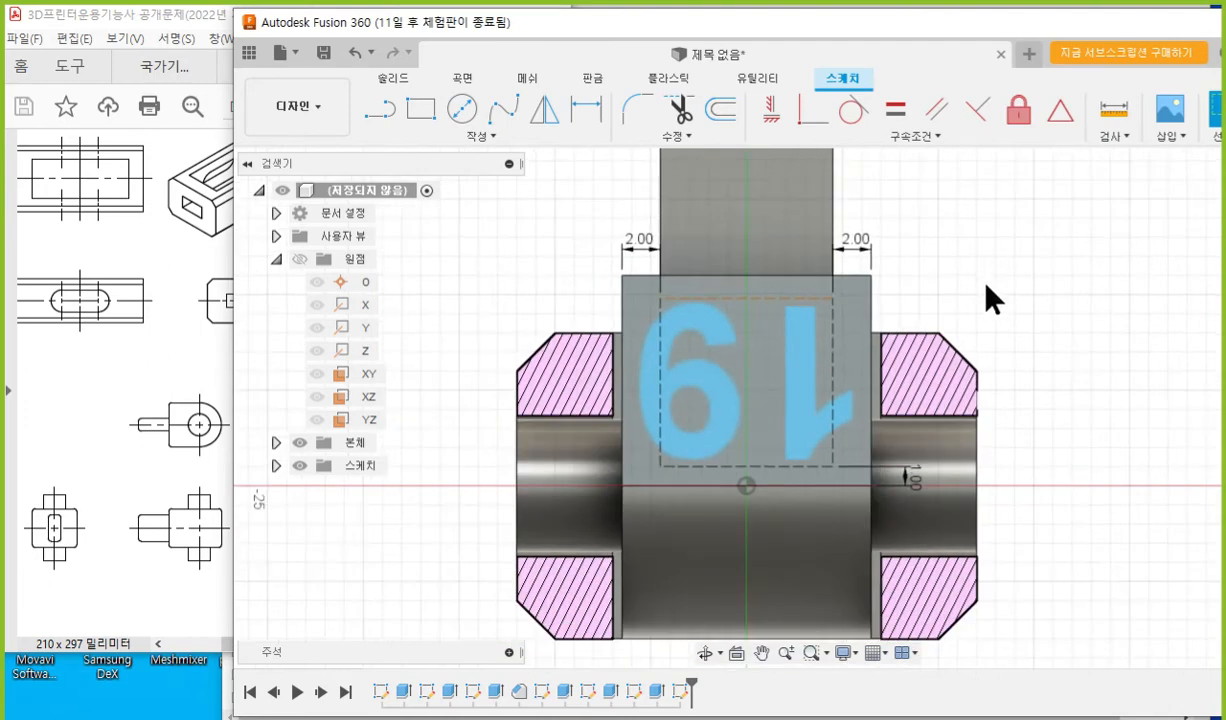
Extrude the 19 text into the block's flat face as a cut with a distance of -1 mm.
scroll(857, 345, down, 1)
middle_drag(857, 345, 820, 333)
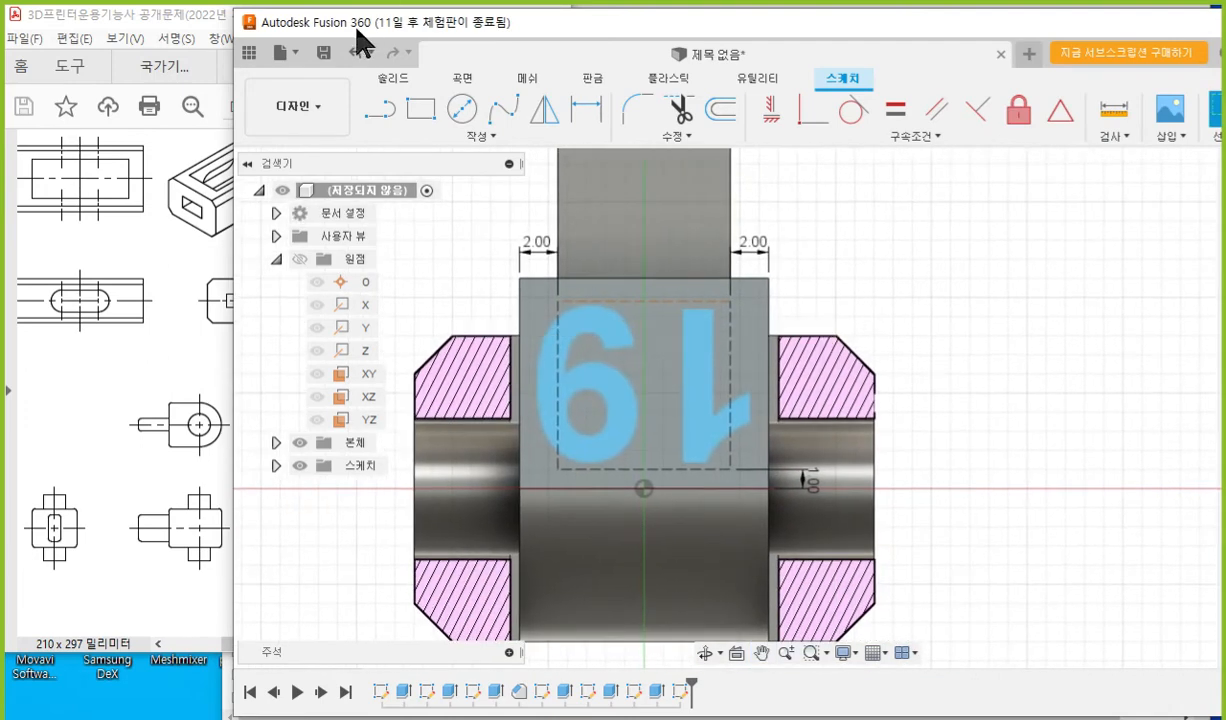
mouse_move(352, 21)
mouse_down()
mouse_move(616, 22)
mouse_move(604, 27)
mouse_up()
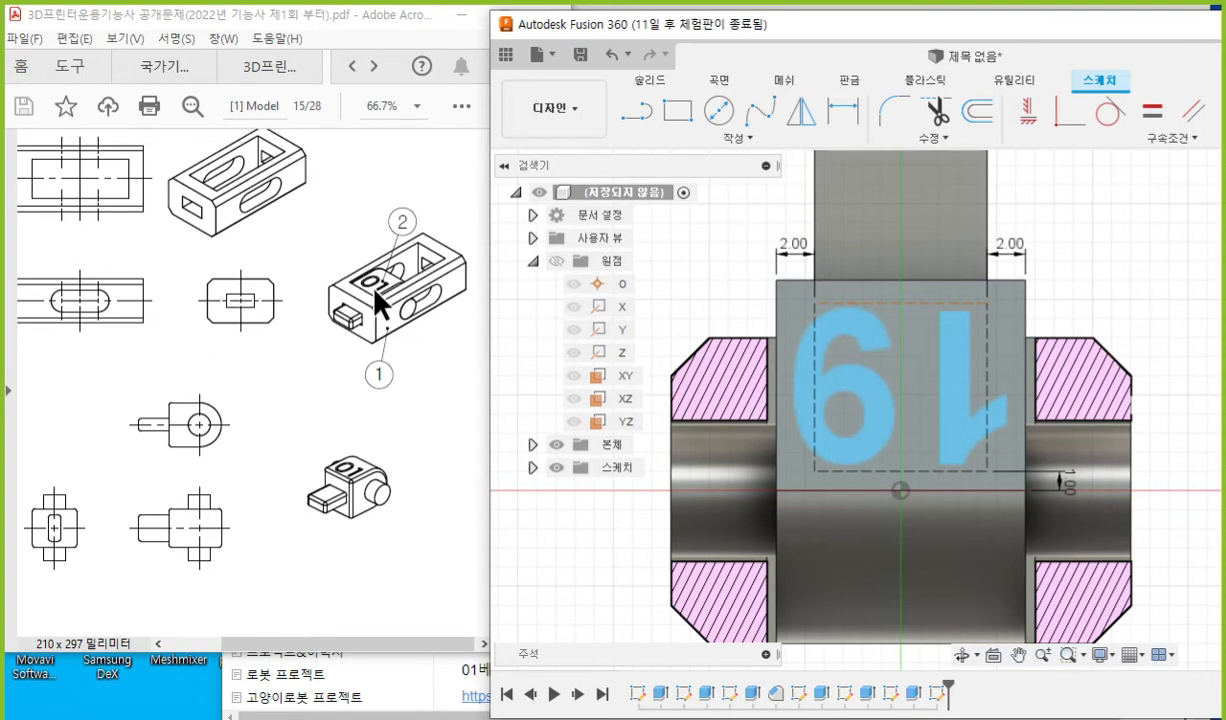
click(956, 349)
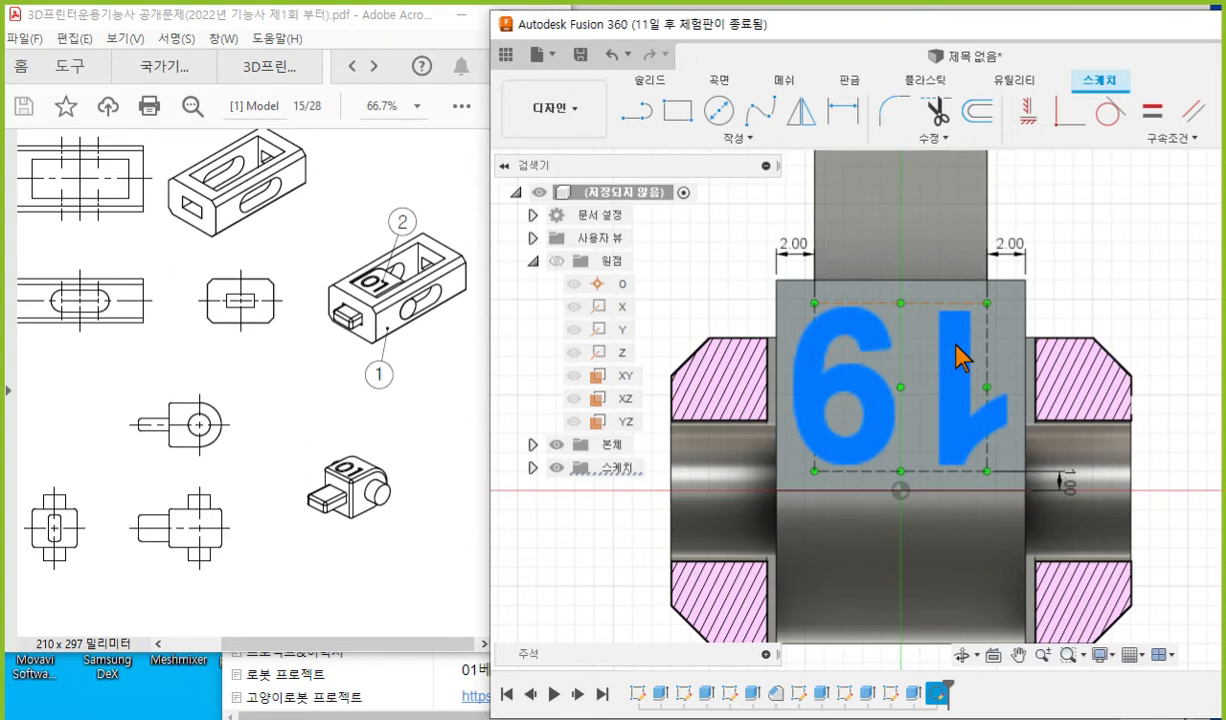
right_click(956, 355)
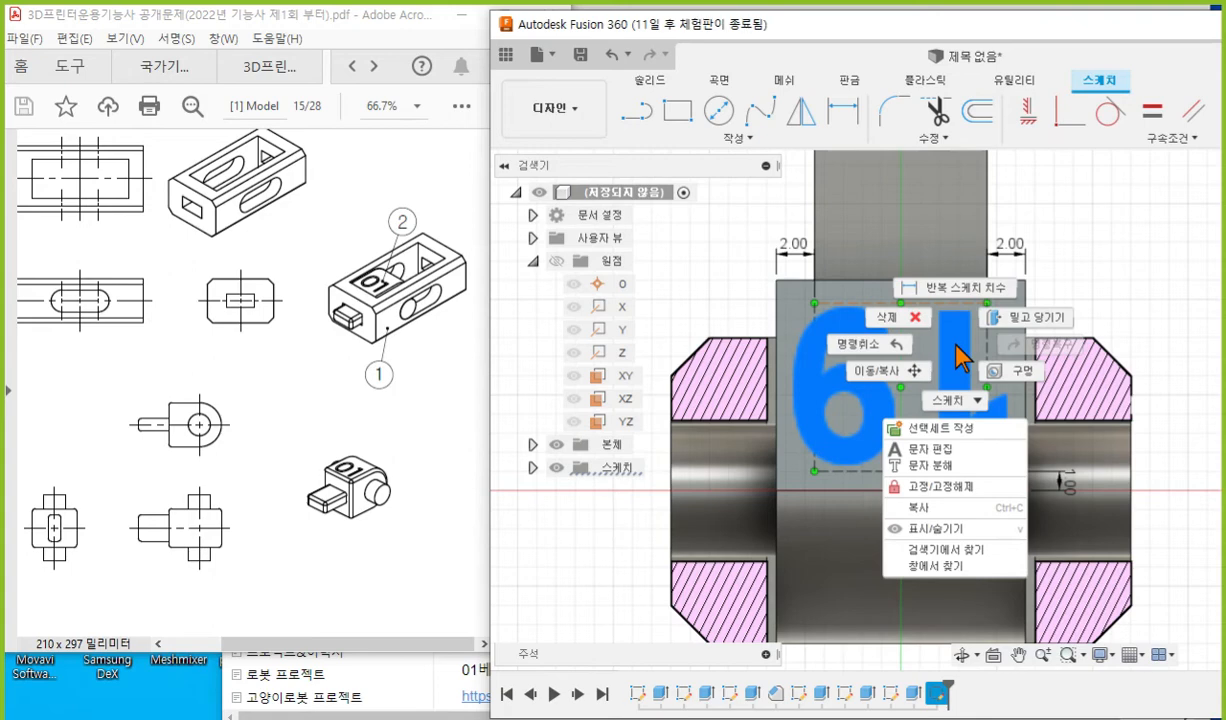
click(1026, 318)
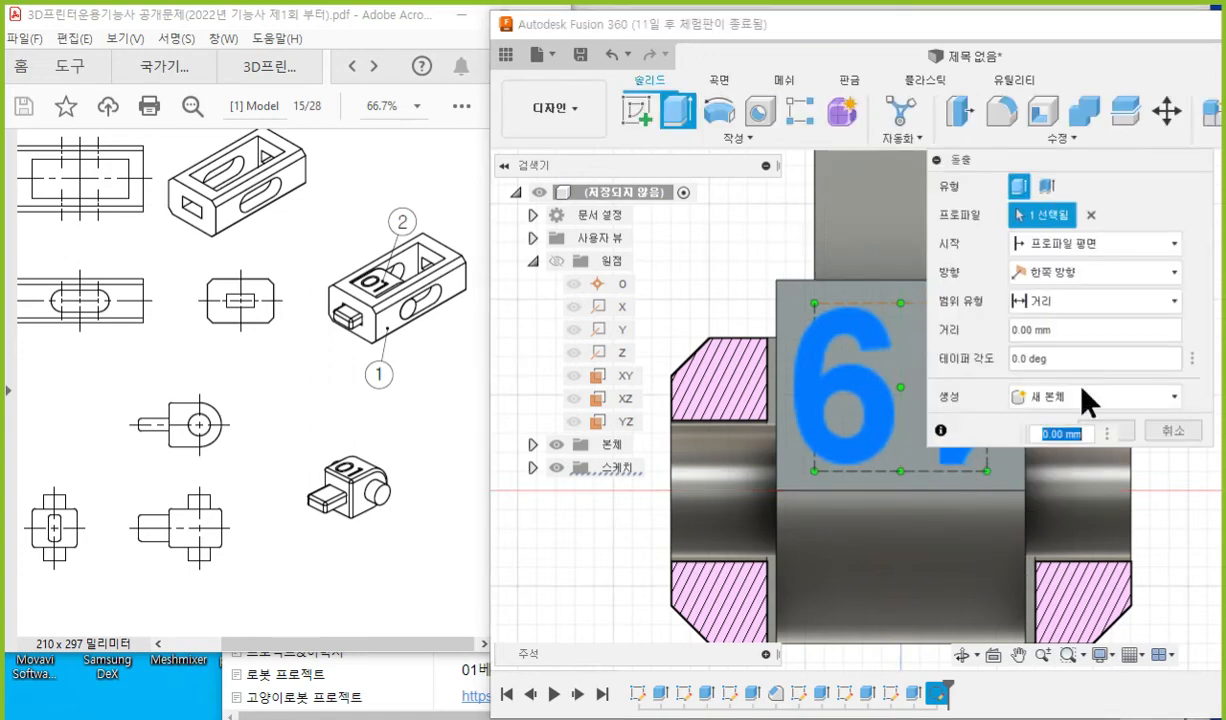
click(1093, 397)
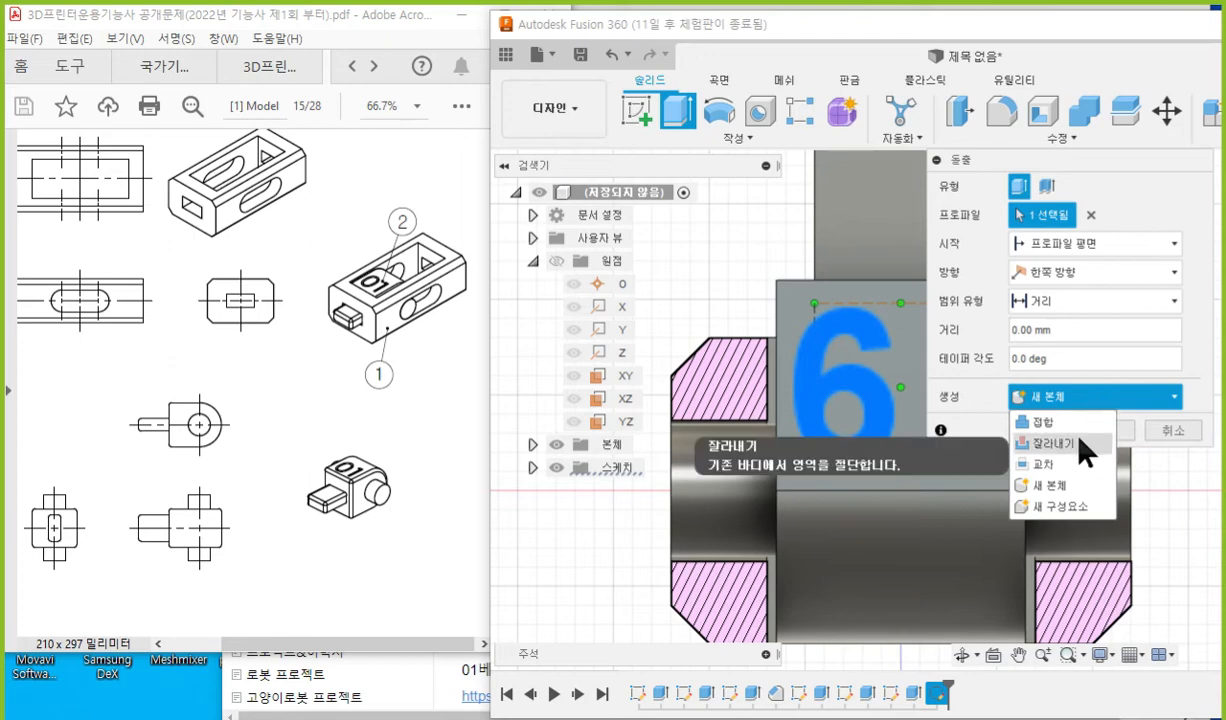
click(1080, 442)
click(1097, 327)
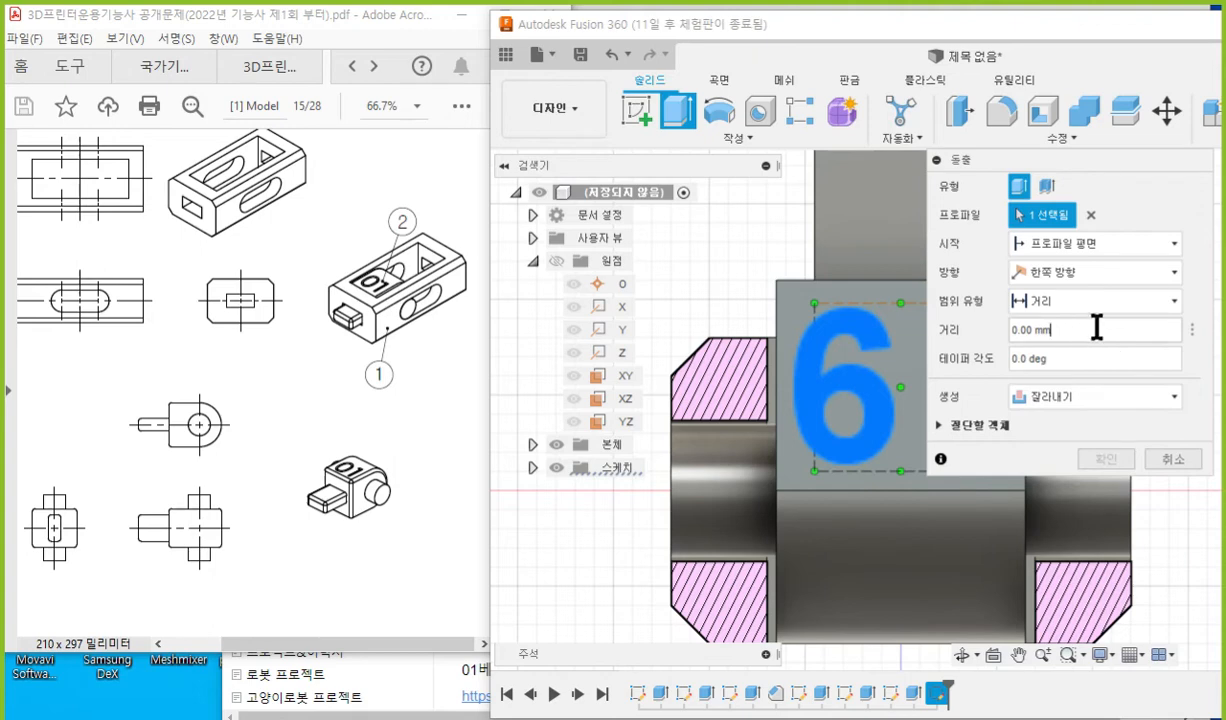
triple_click(1085, 330)
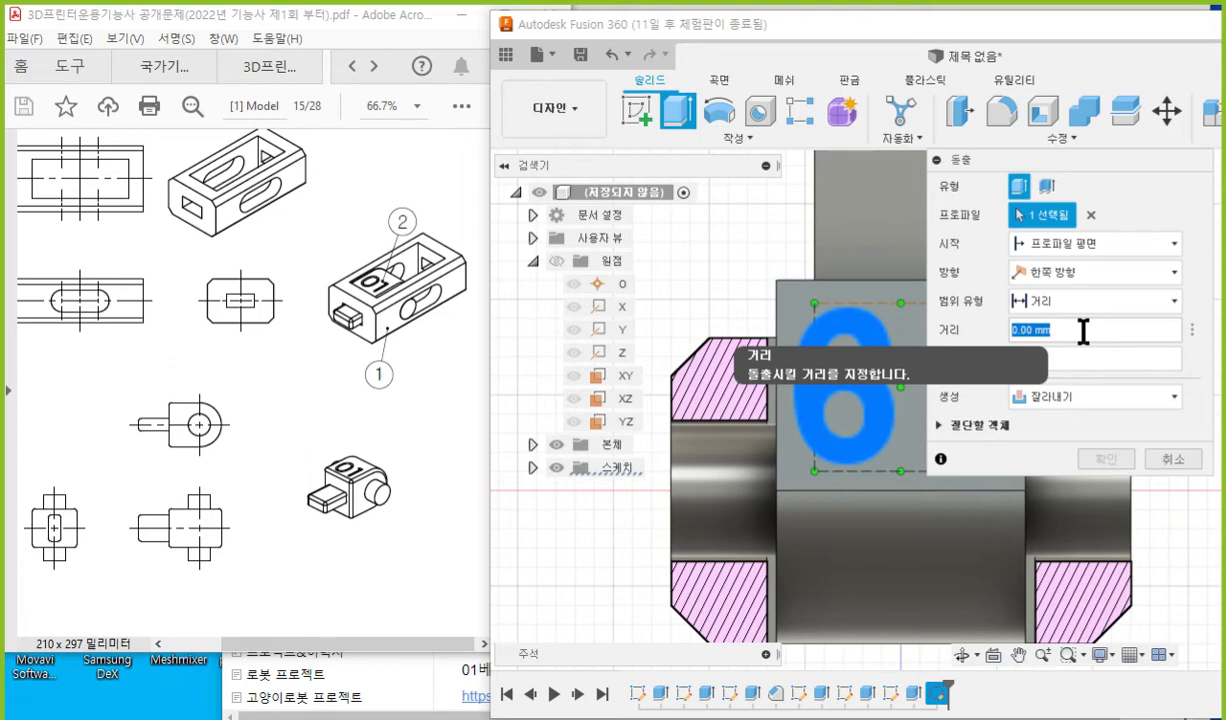
text(-1)
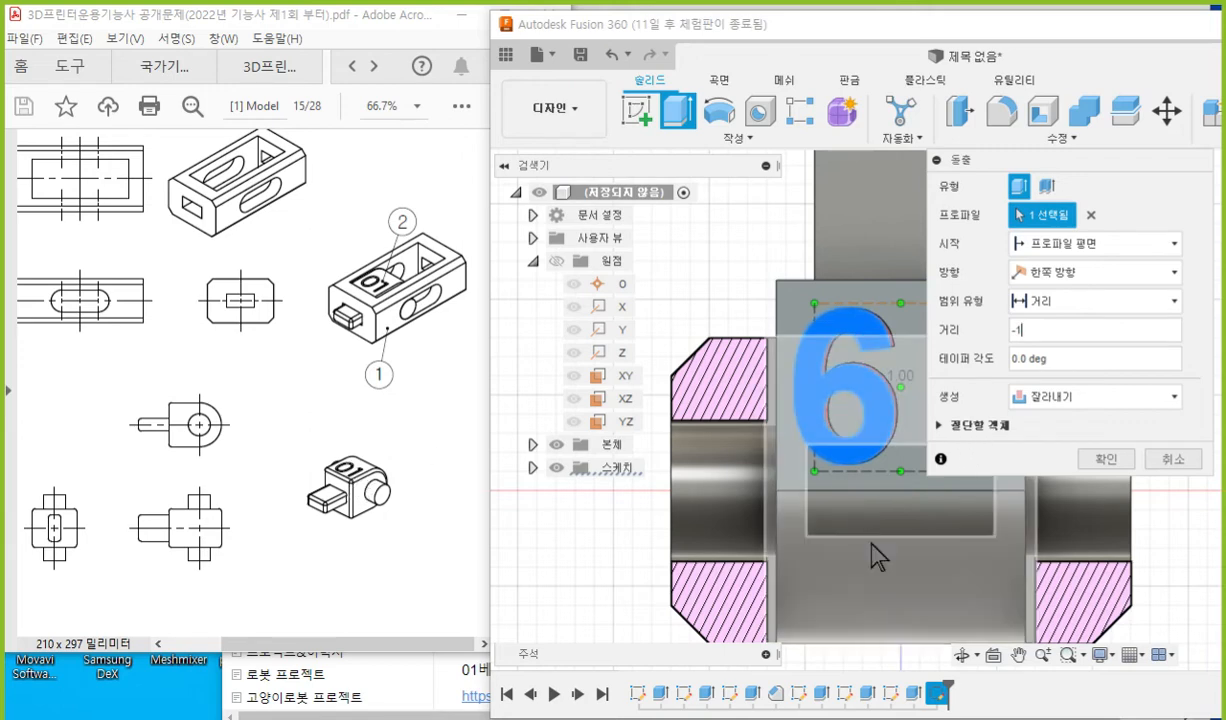
shift+middle_drag(817, 518, 820, 528)
click(1106, 459)
Bring the engraved 19 into close view and start the Measure tool.
scroll(975, 465, down, 5)
scroll(1005, 335, down, 1)
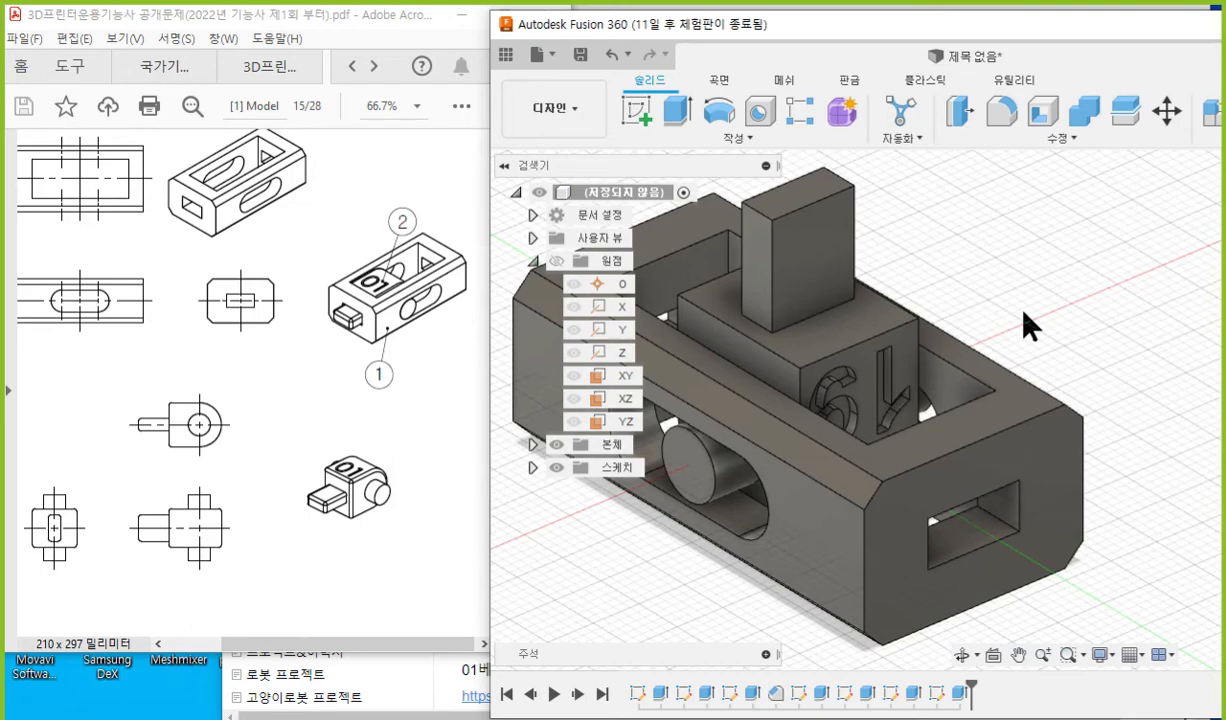
drag(850, 22, 507, 19)
middle_drag(753, 265, 917, 260)
scroll(698, 377, down, 1)
scroll(720, 370, up, 5)
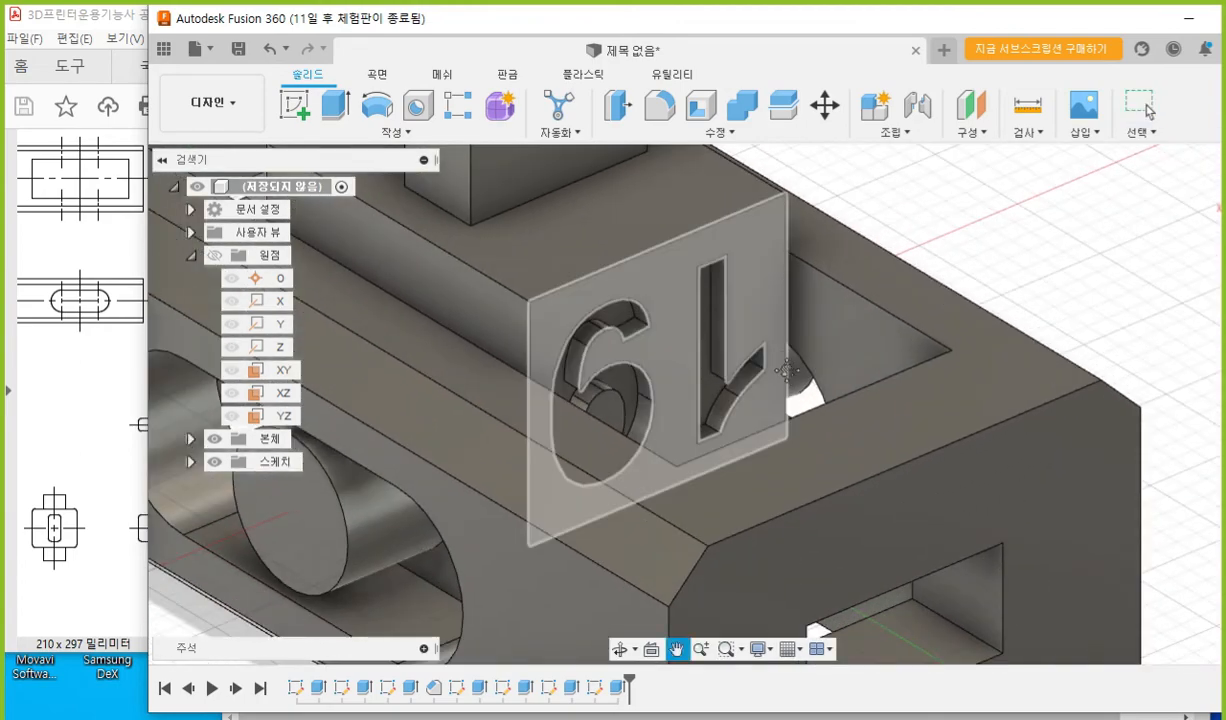
middle_drag(787, 370, 806, 394)
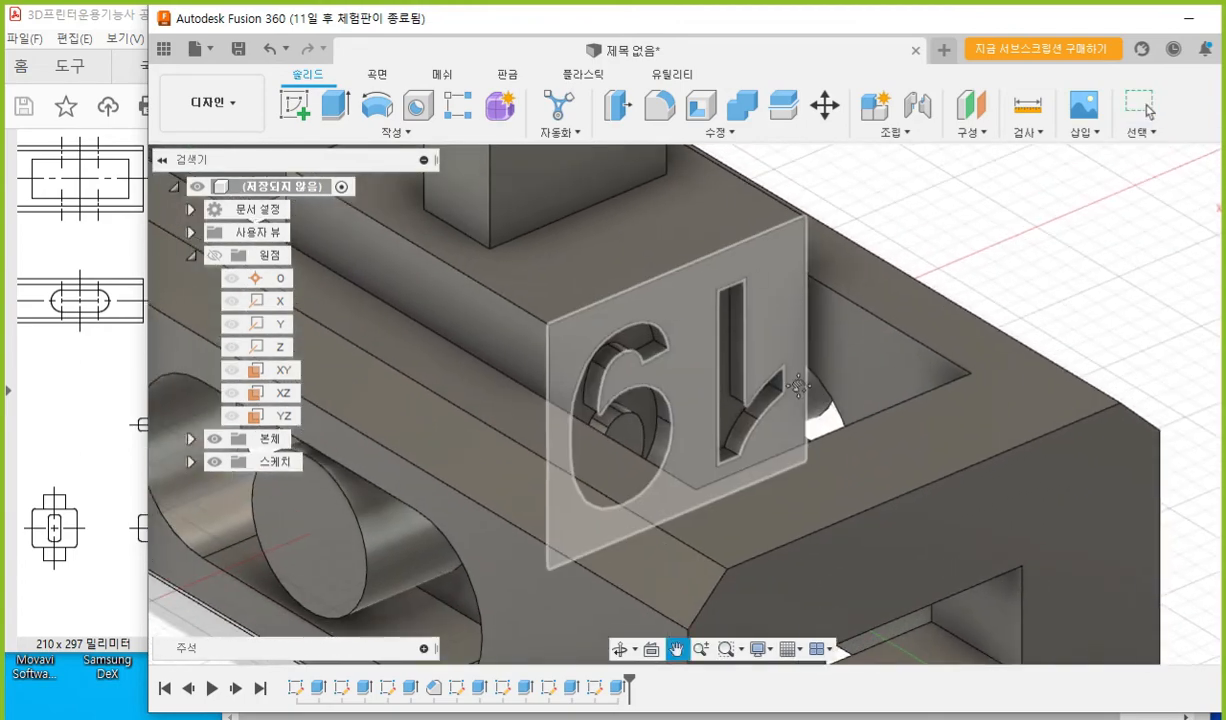
click(676, 74)
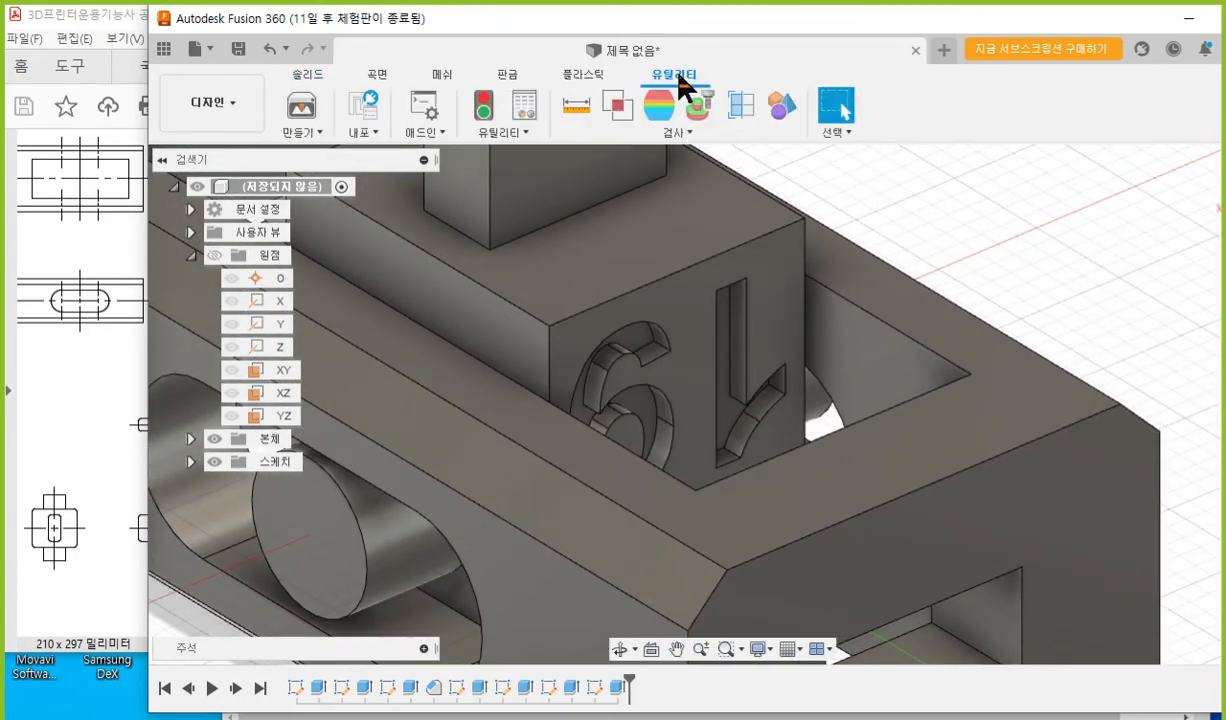
click(577, 112)
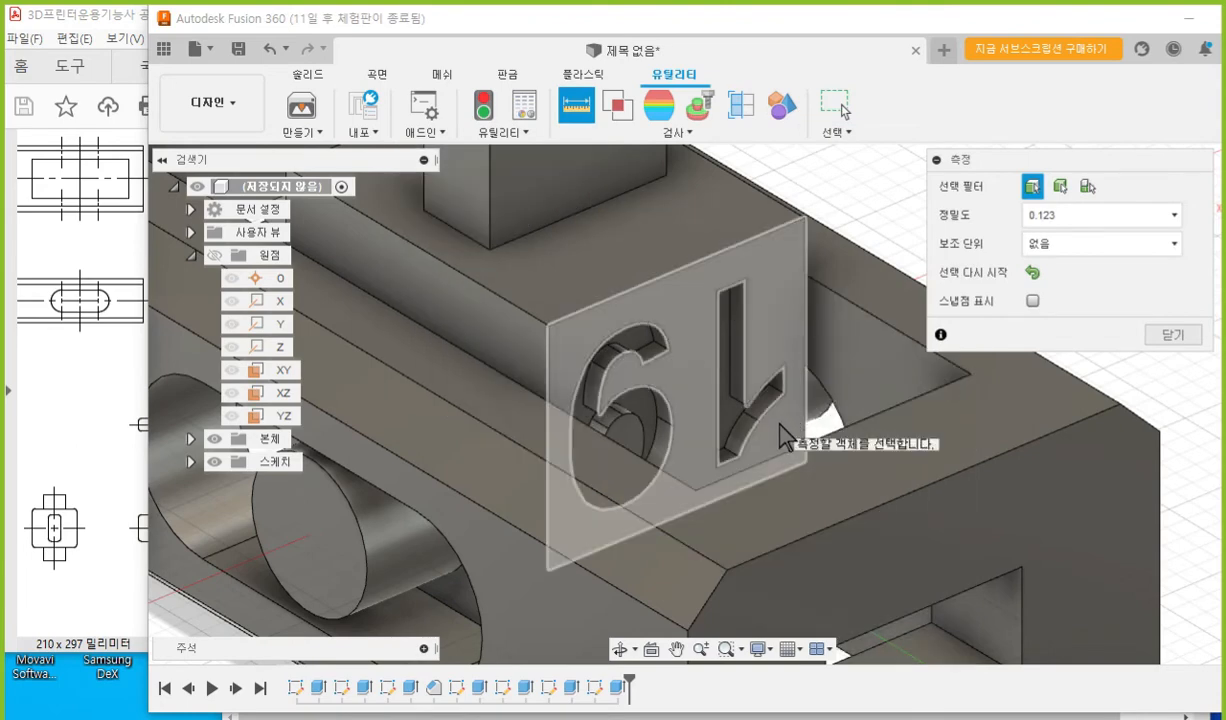
key(ctrl+F2)
drag(743, 409, 759, 421)
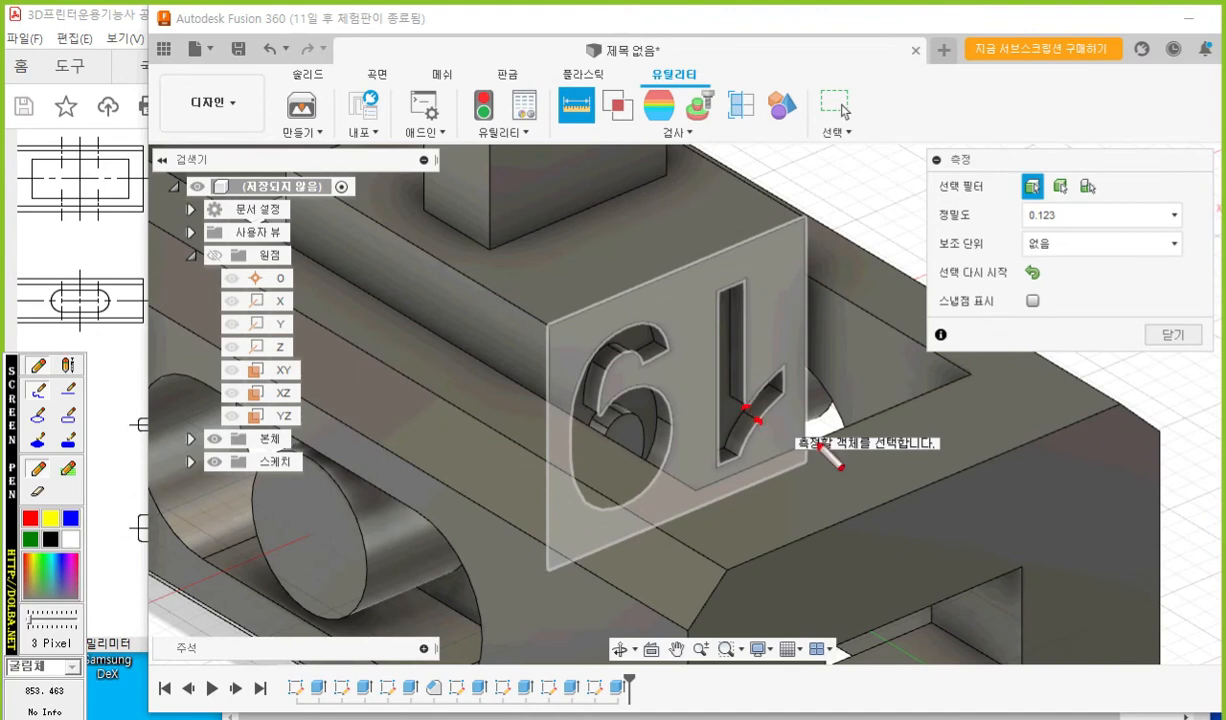
scroll(768, 430, up, 4)
scroll(822, 468, up, 1)
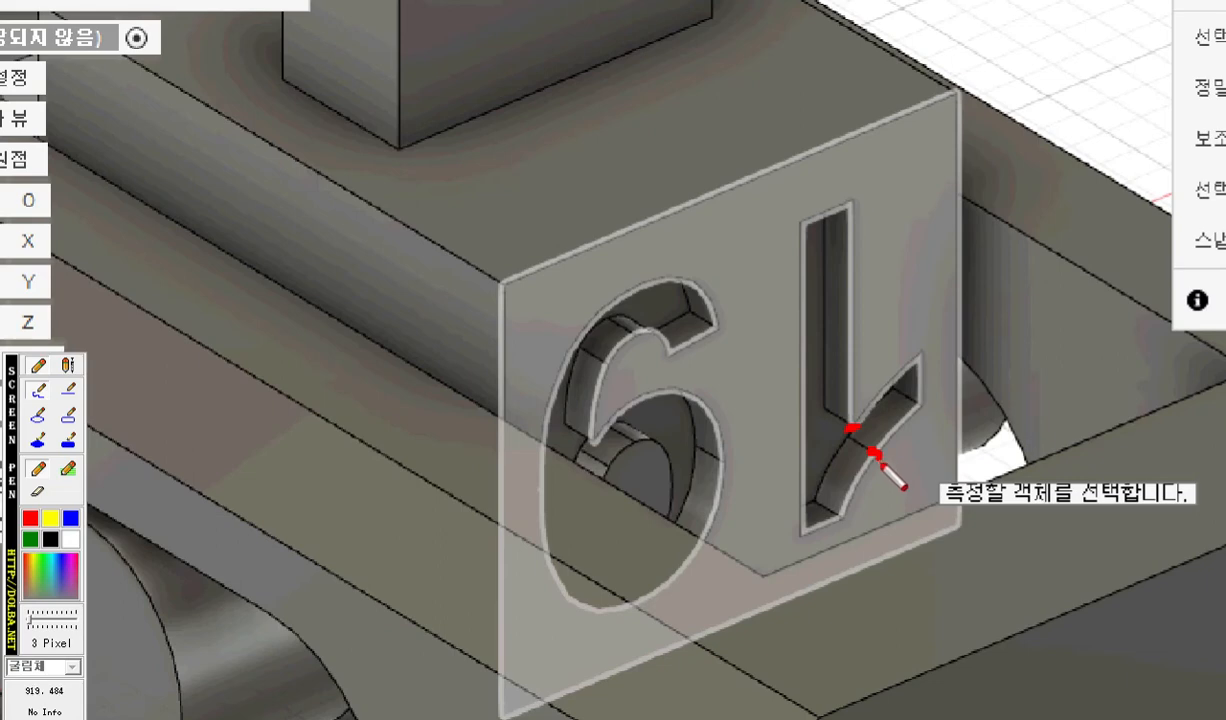
key(Escape)
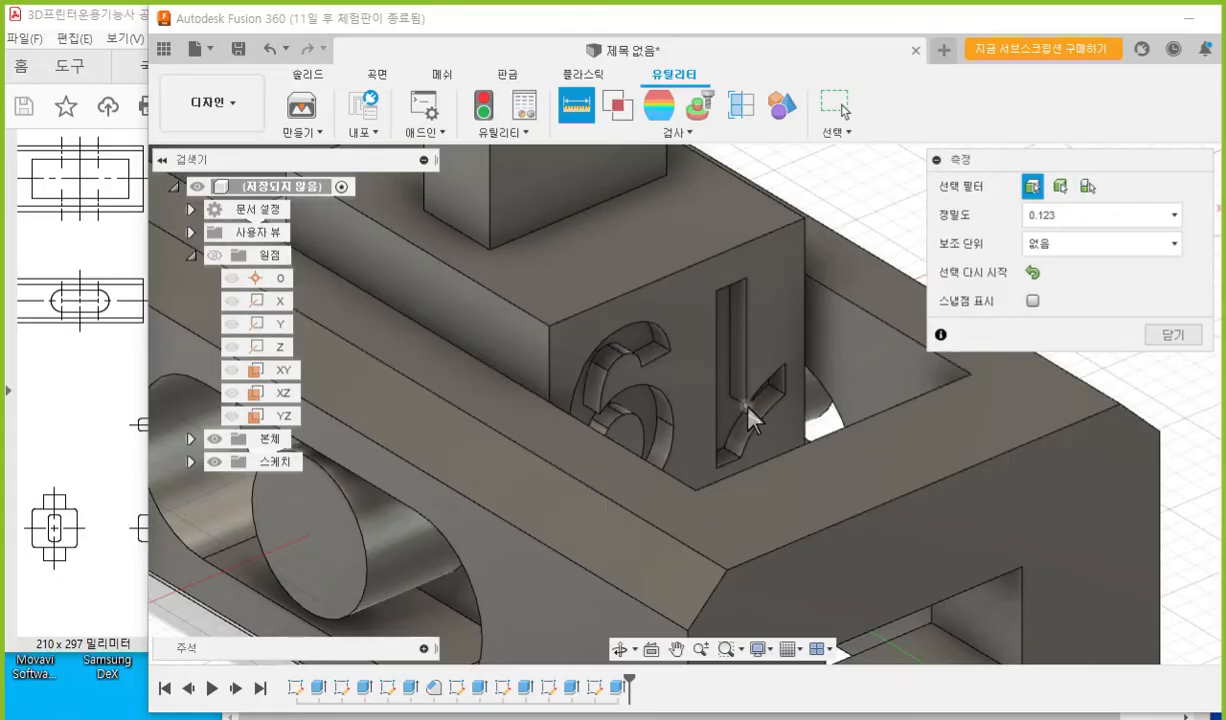
Measure the distance between the two corner points at the narrow neck of the engraved 1's flag.
click(748, 406)
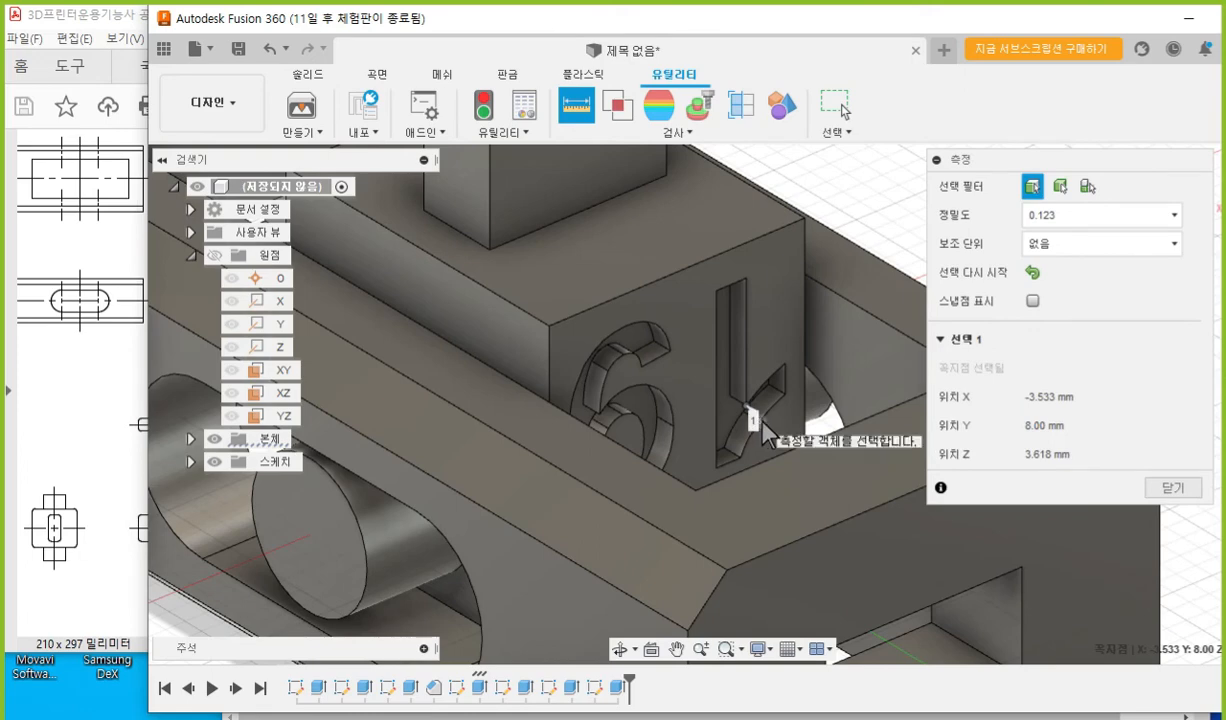
click(763, 422)
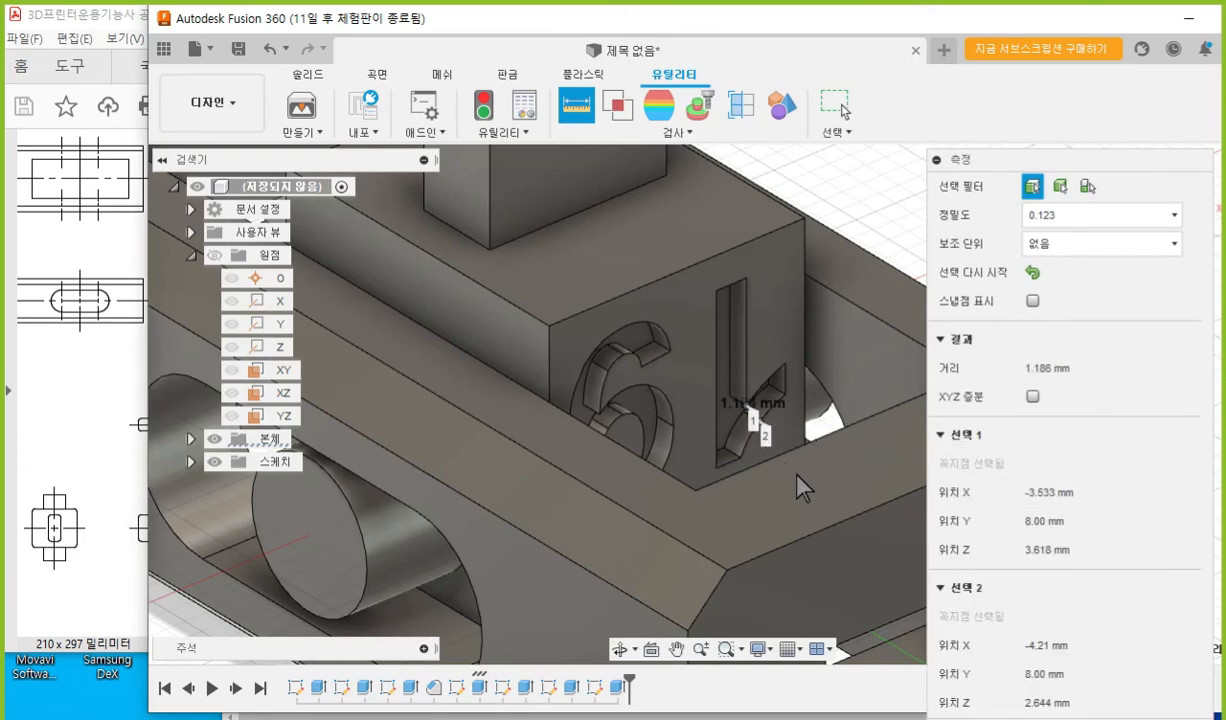
shift+middle_drag(821, 479, 677, 405)
scroll(677, 405, up, 5)
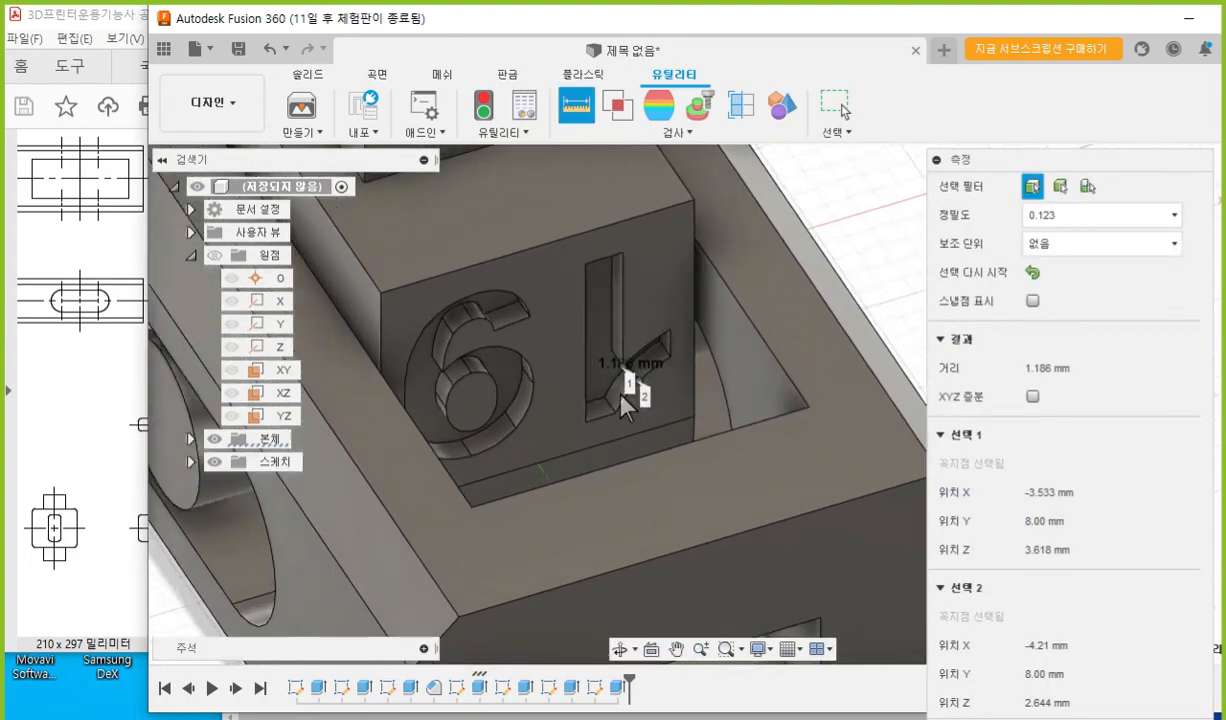
mouse_move(645, 418)
shift+middle_down()
mouse_move(631, 403)
mouse_move(595, 415)
mouse_move(649, 416)
shift+middle_up()
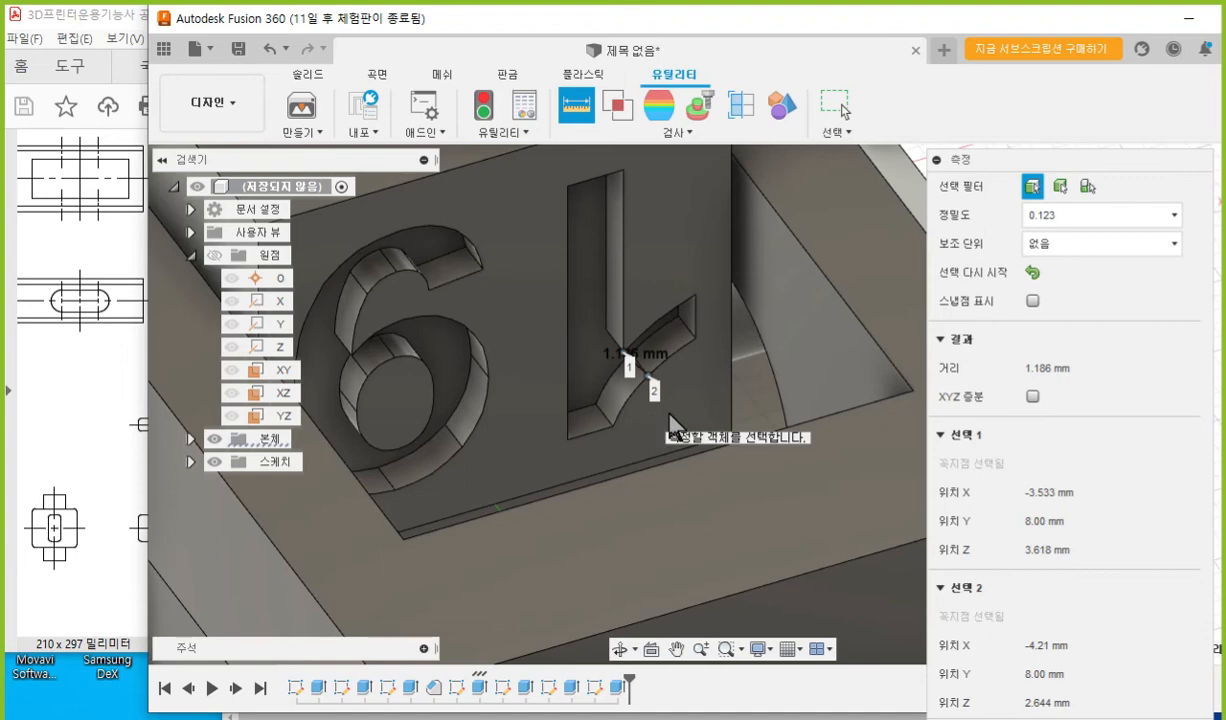
key(Escape)
scroll(785, 368, up, 3)
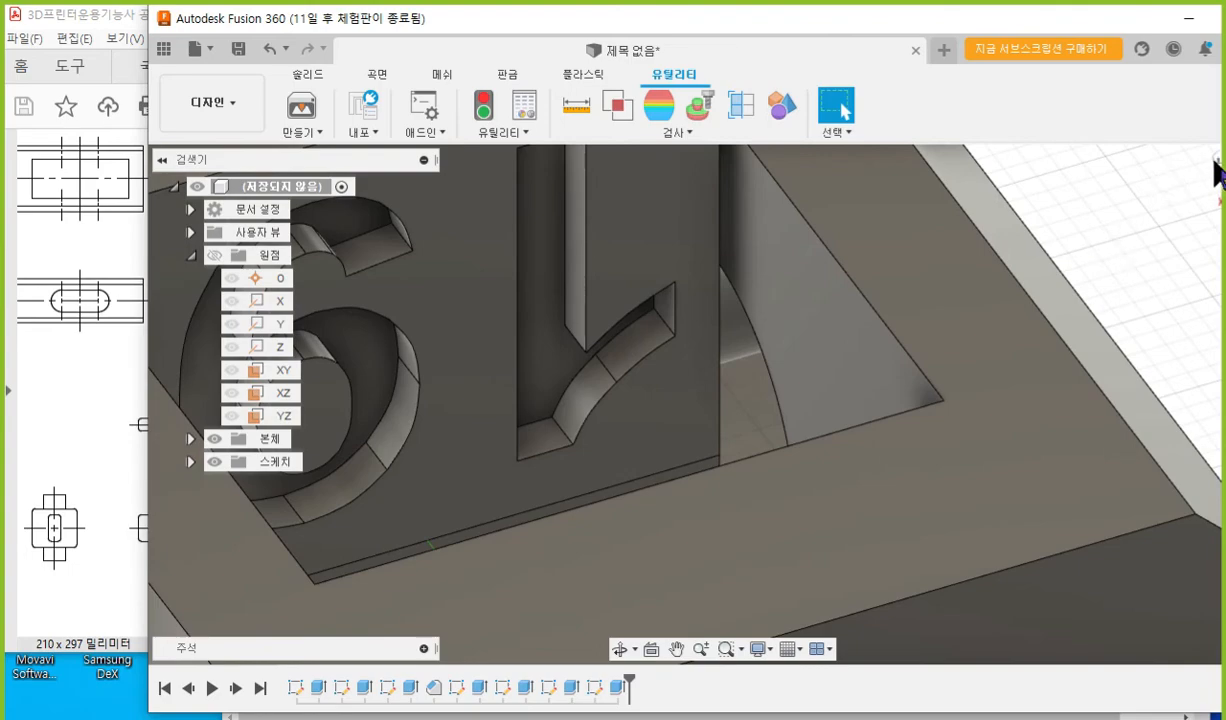
scroll(952, 205, down, 5)
middle_drag(862, 424, 763, 357)
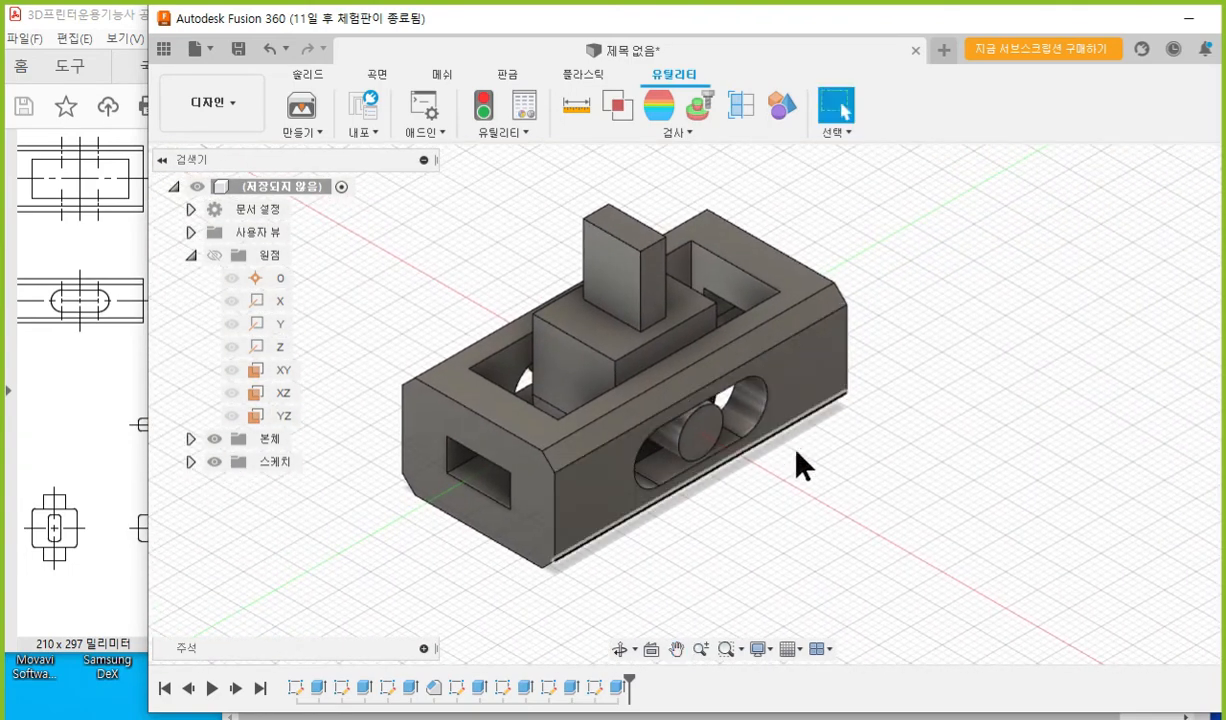
middle_drag(805, 457, 808, 459)
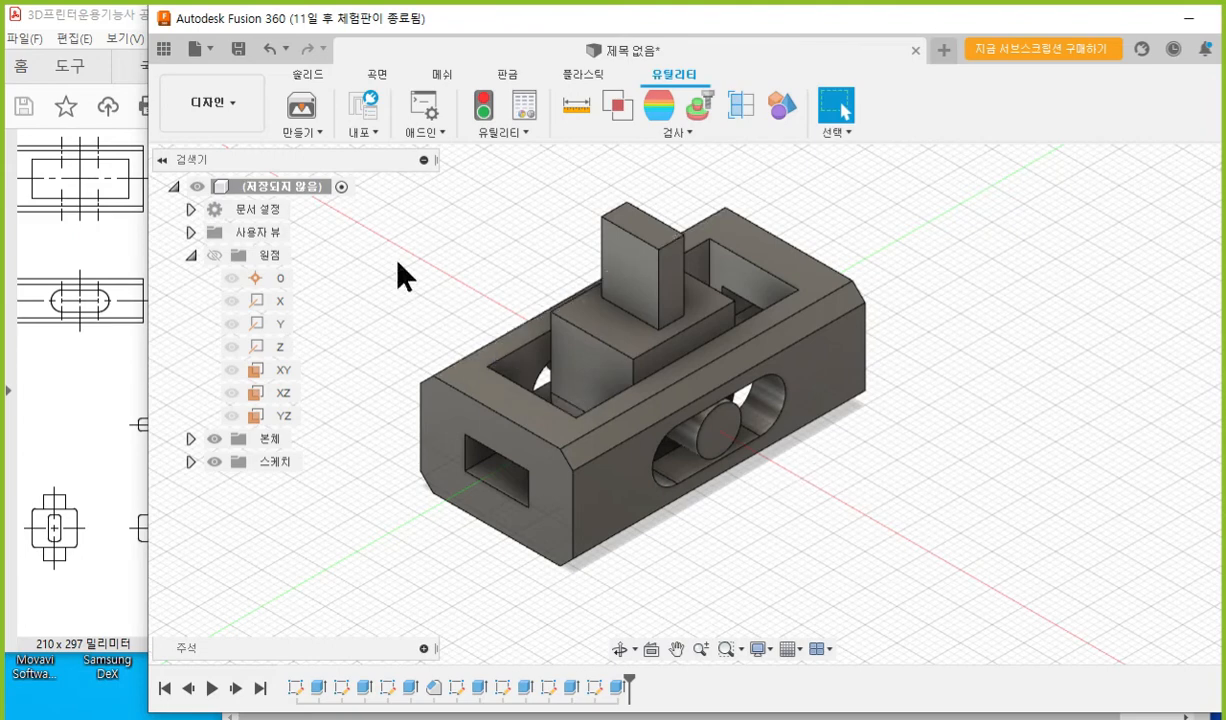
right_click(258, 186)
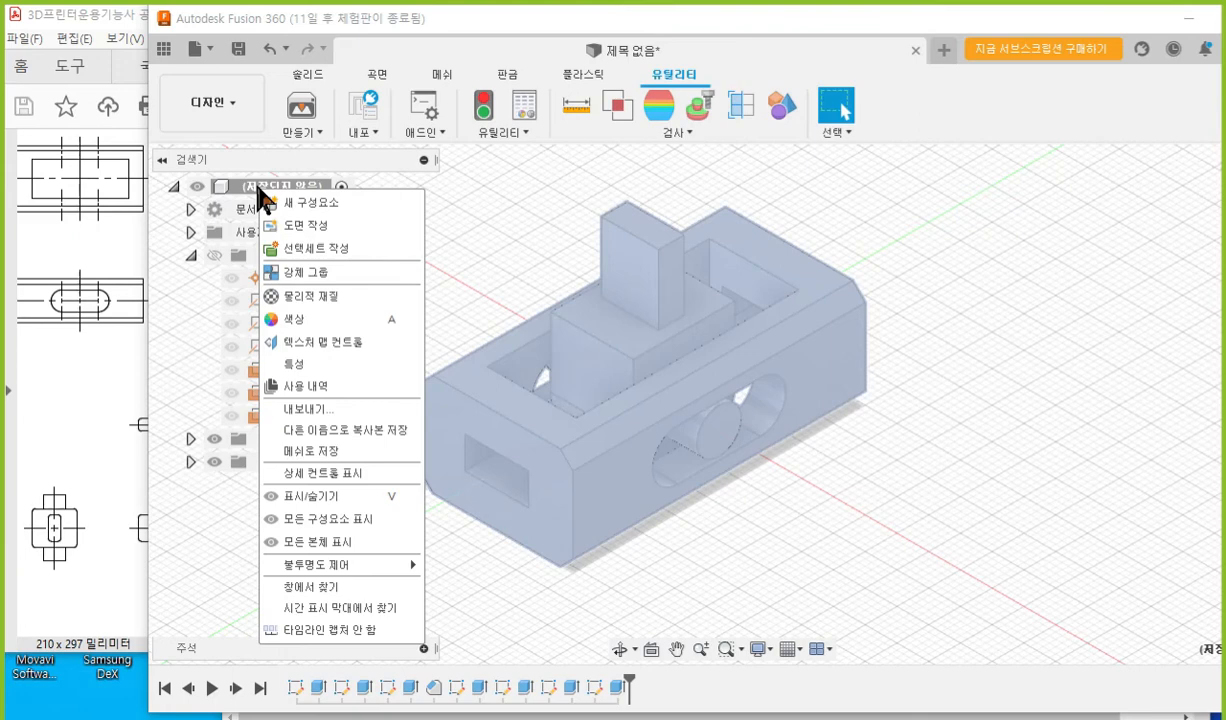
click(372, 452)
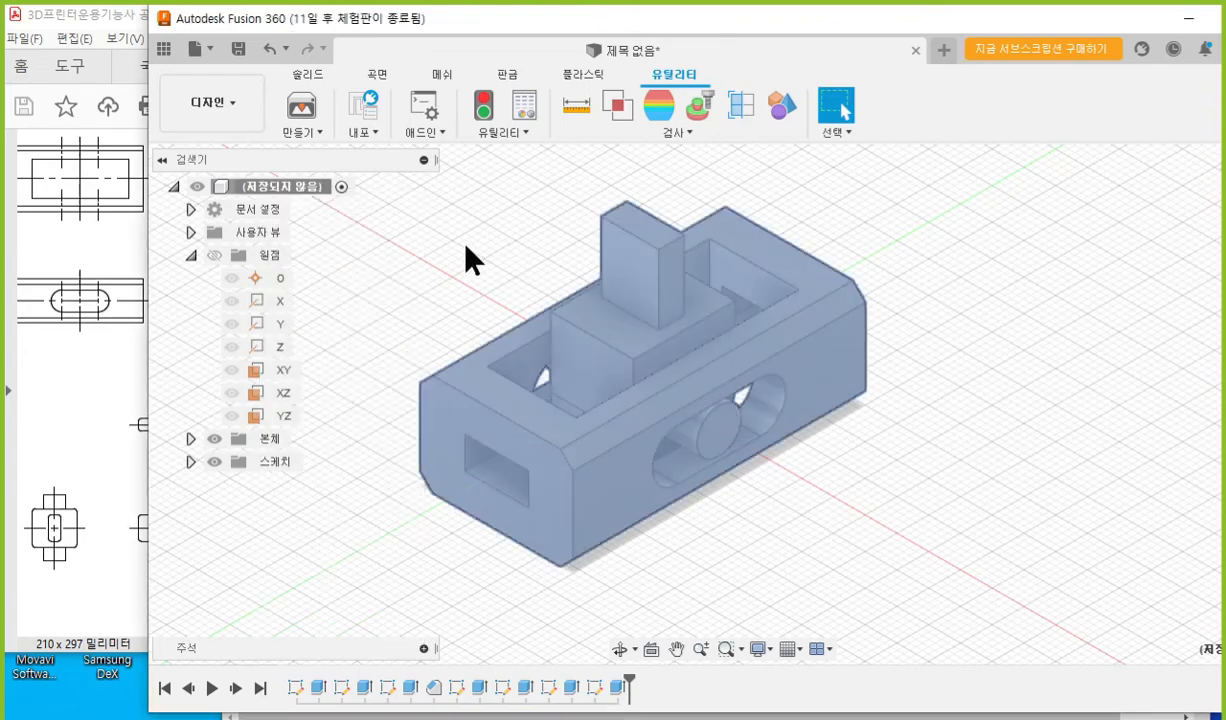
Uncover the exam PDF beside the model and enlarge the second part's views to examine its rounded edges.
drag(242, 22, 540, 25)
middle_drag(800, 261, 712, 279)
click(146, 446)
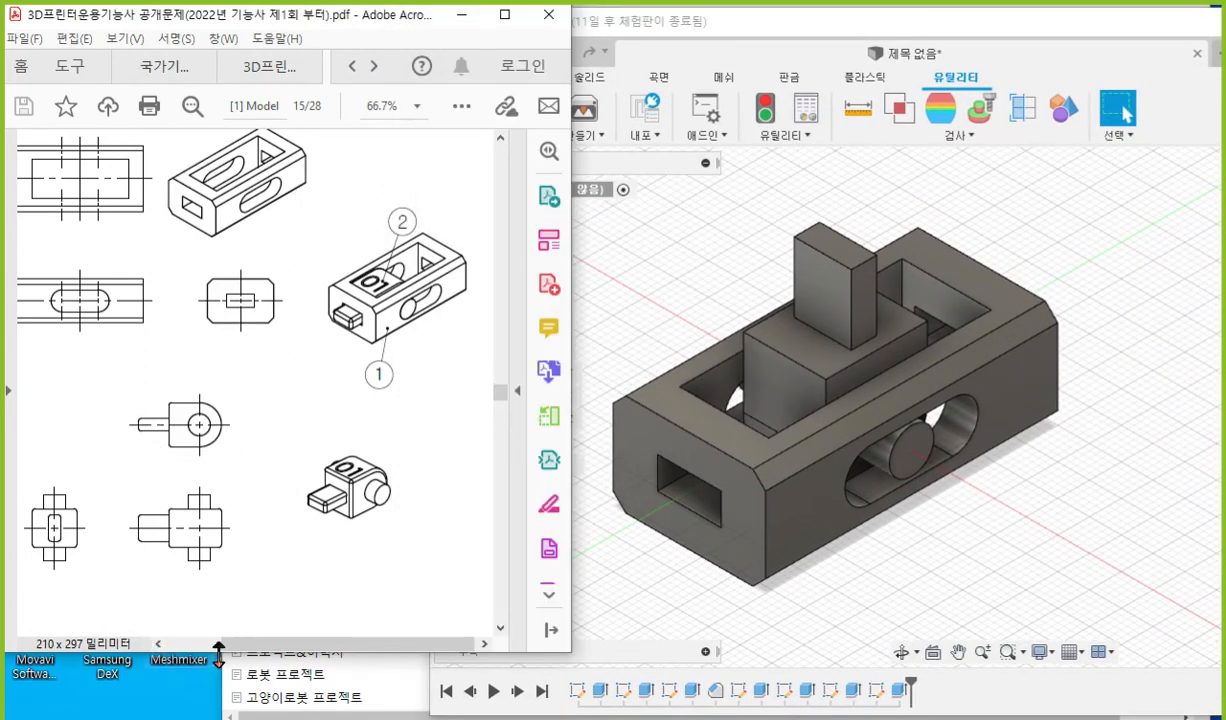
ctrl+scroll(230, 652, up, 1)
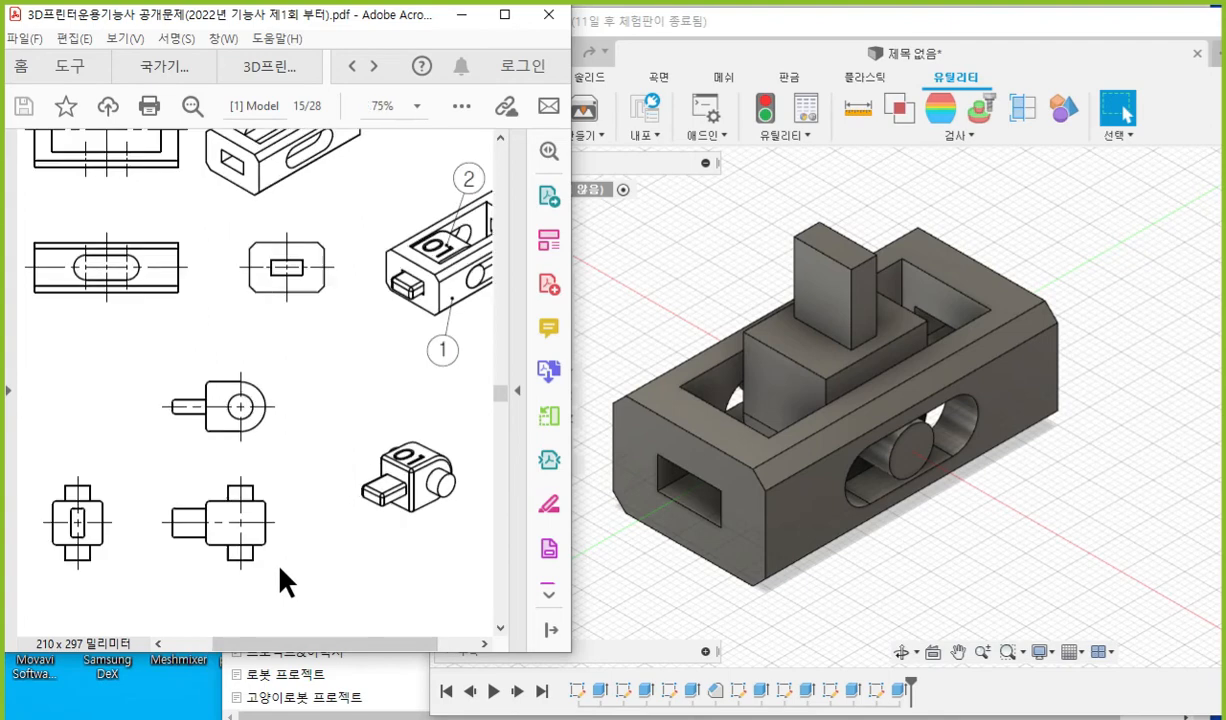
ctrl+scroll(280, 580, up, 1)
ctrl+scroll(300, 548, down, 1)
scroll(320, 515, down, 2)
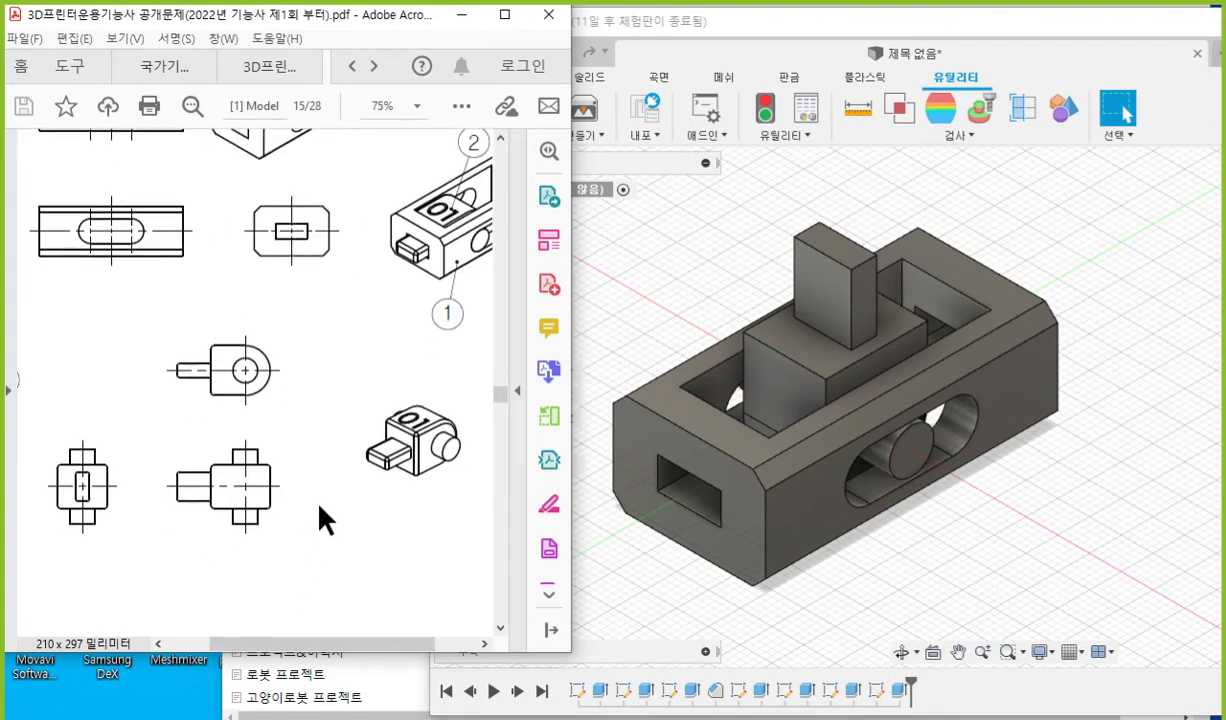
ctrl+scroll(391, 428, up, 1)
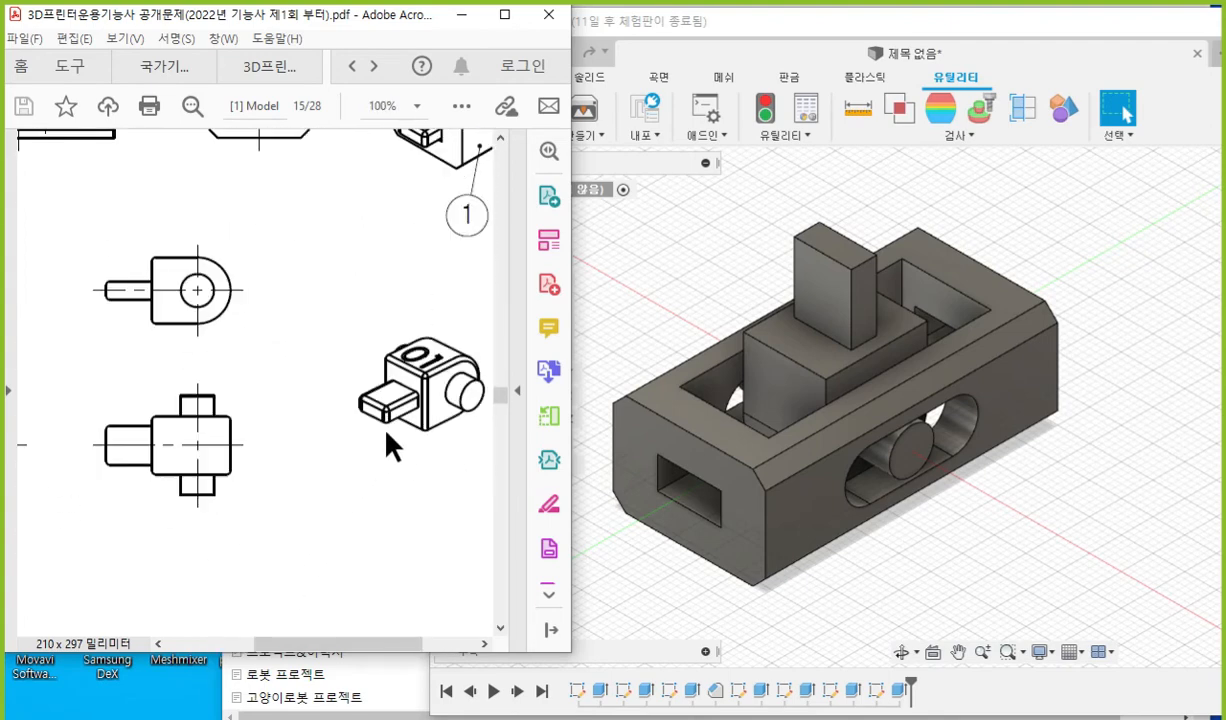
ctrl+scroll(425, 420, up, 1)
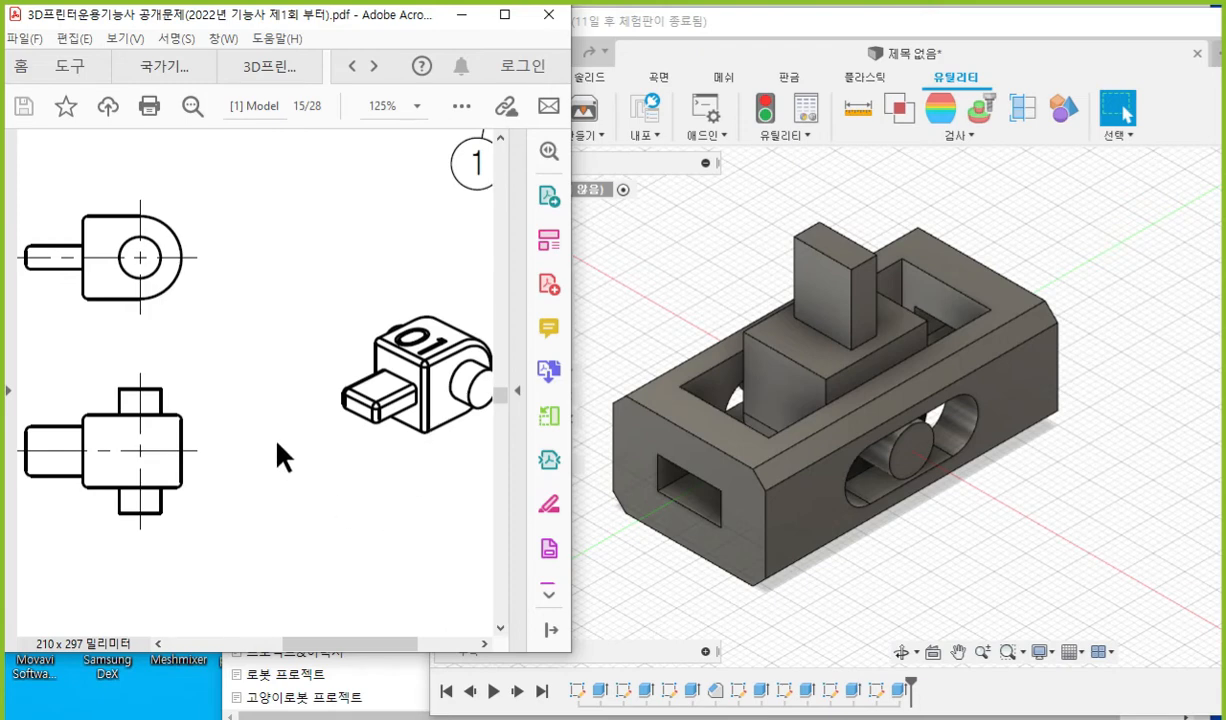
Mark the four rounded corners of the block in the PDF view with the screen pen and note R1 beside them.
key(F12)
drag(174, 406, 185, 429)
drag(185, 479, 177, 491)
drag(16, 495, 1150, 530)
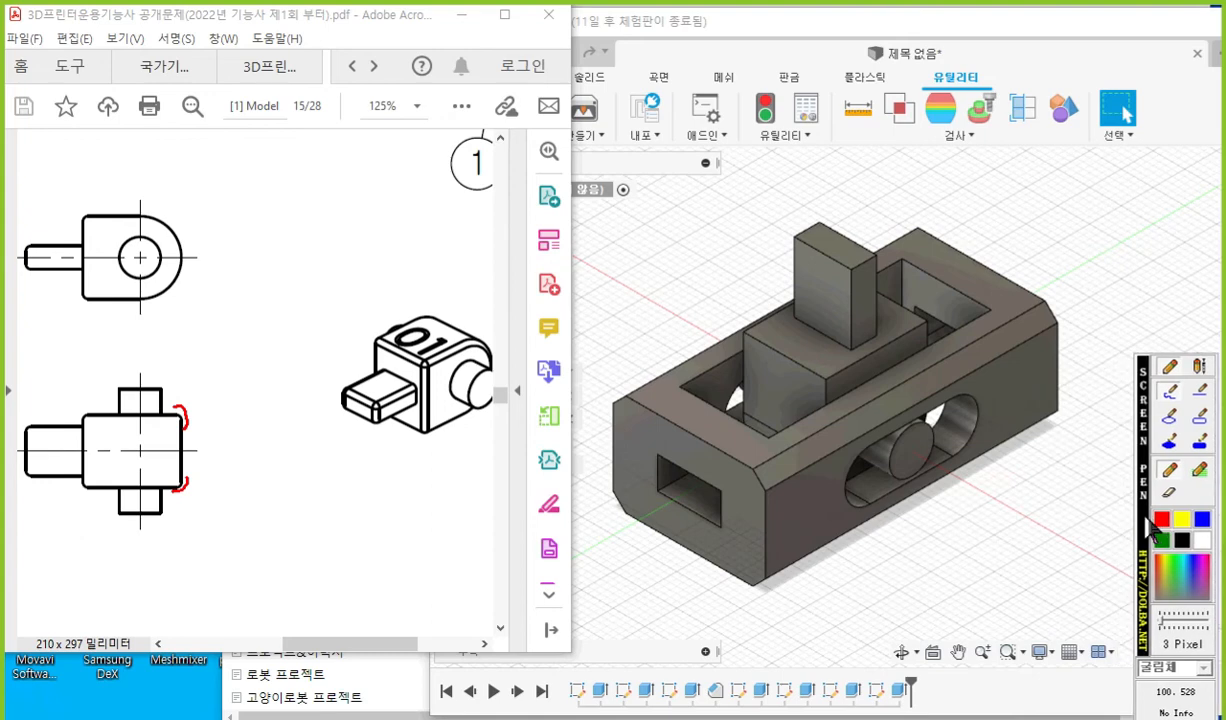
drag(97, 403, 87, 417)
drag(72, 481, 96, 499)
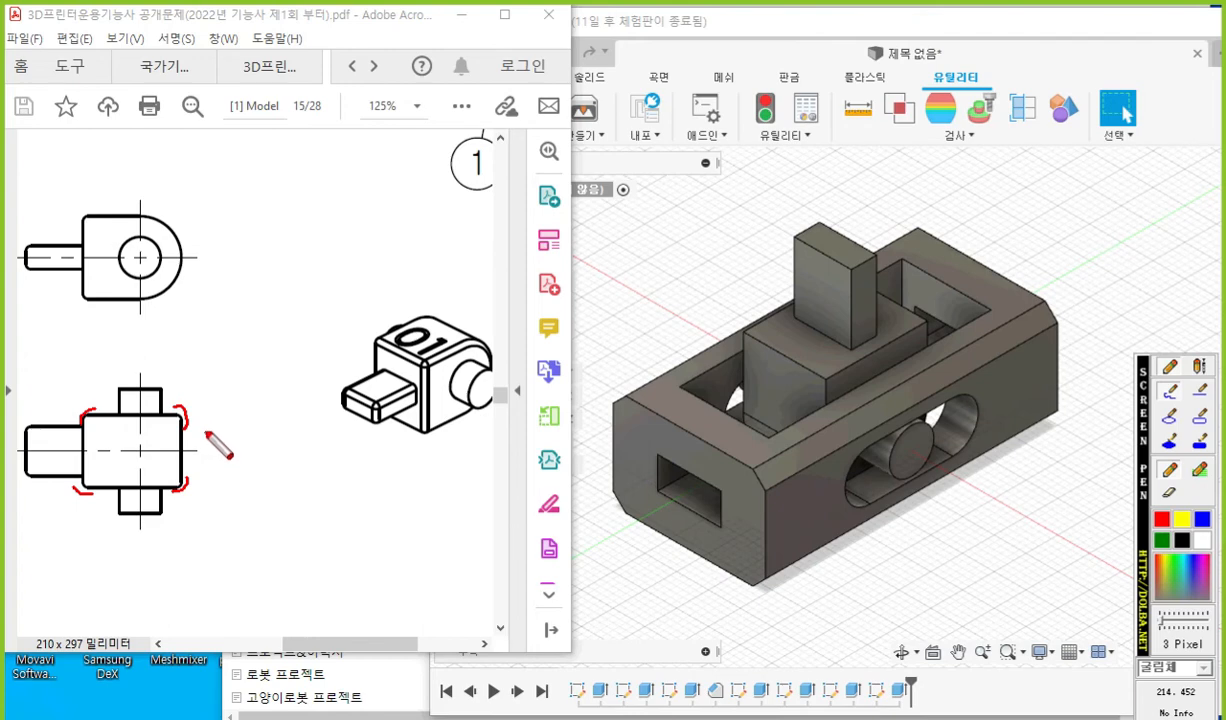
mouse_move(211, 357)
mouse_down()
mouse_move(214, 395)
mouse_move(256, 412)
mouse_up()
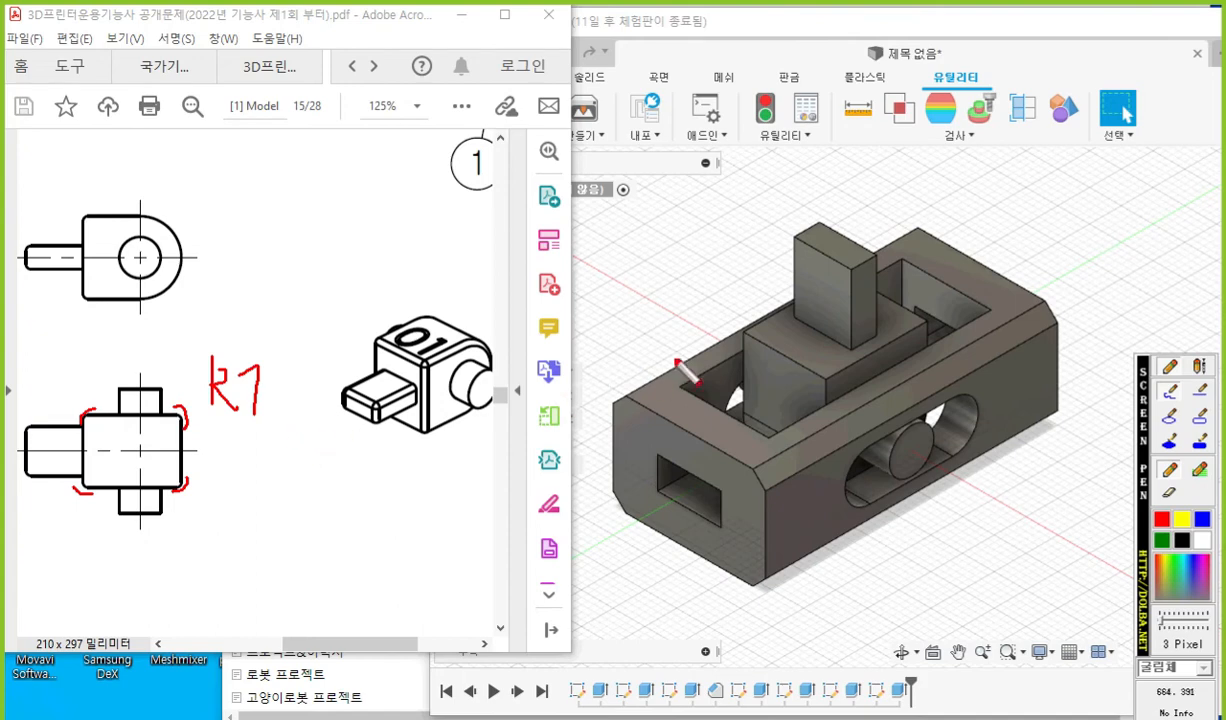
key(Escape)
Switch to Fusion 360 and fillet both U-shaped side outlines of the inner block with a 1 mm radius.
click(677, 270)
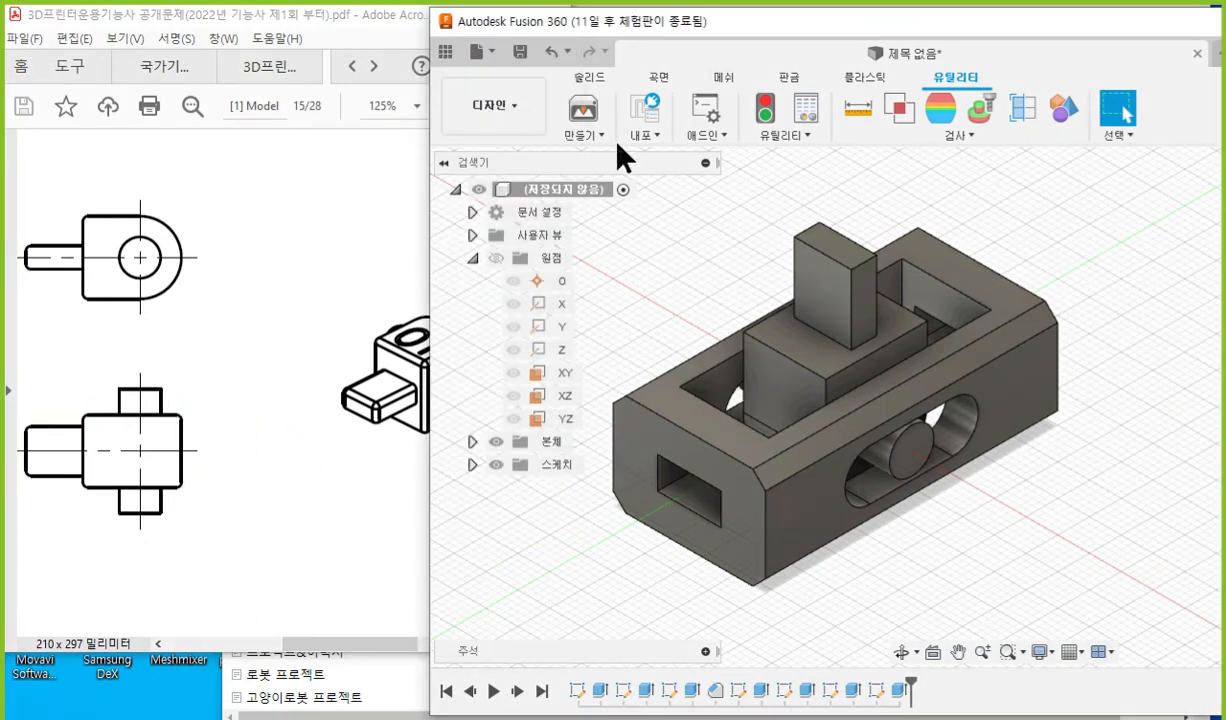
click(589, 78)
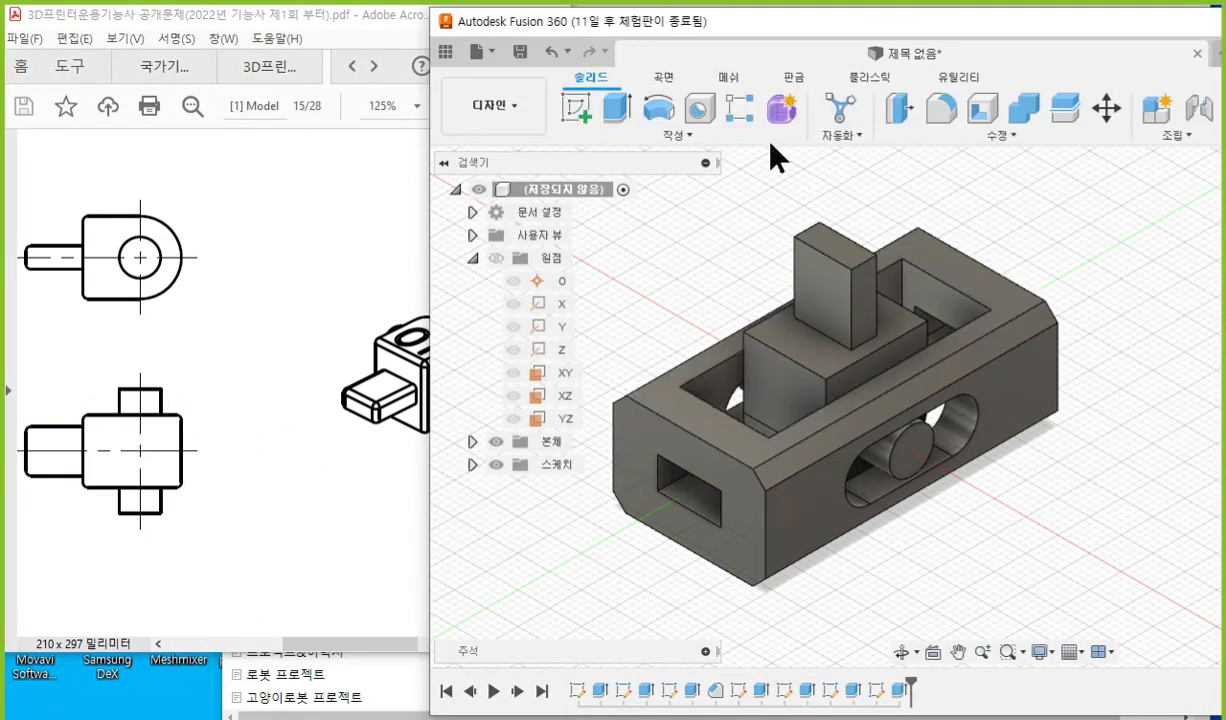
click(941, 108)
drag(949, 172, 1052, 175)
shift+middle_drag(815, 419, 716, 402)
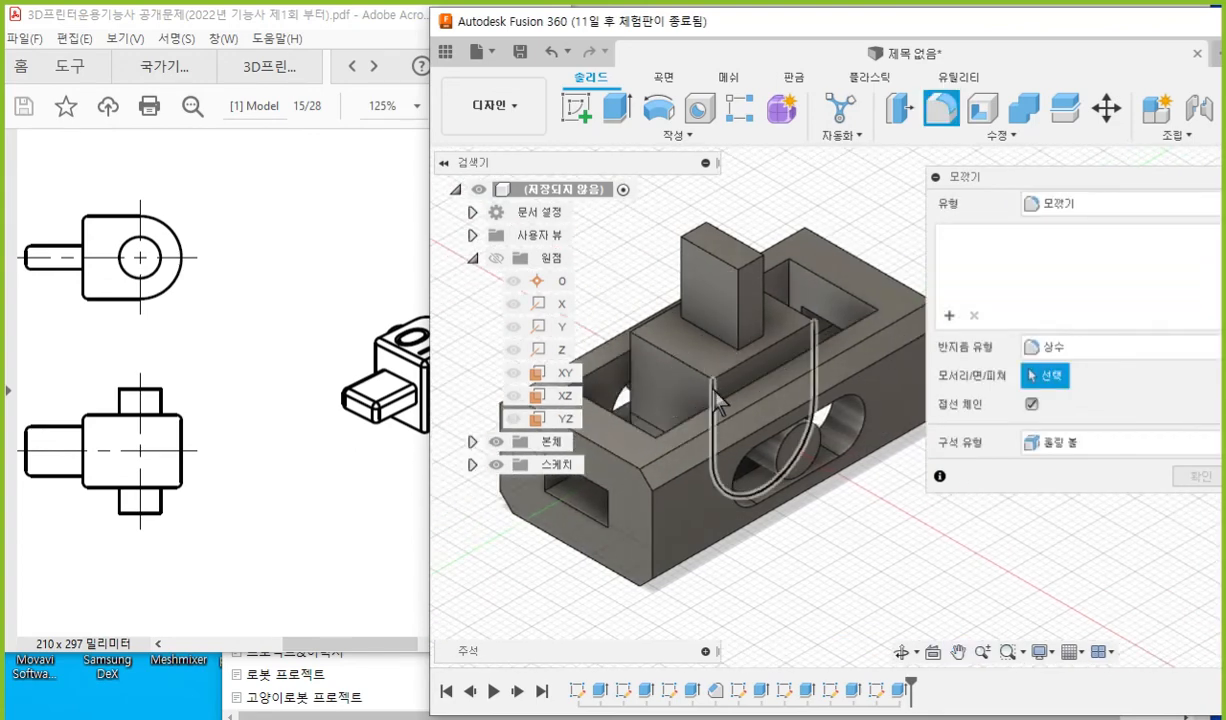
click(716, 402)
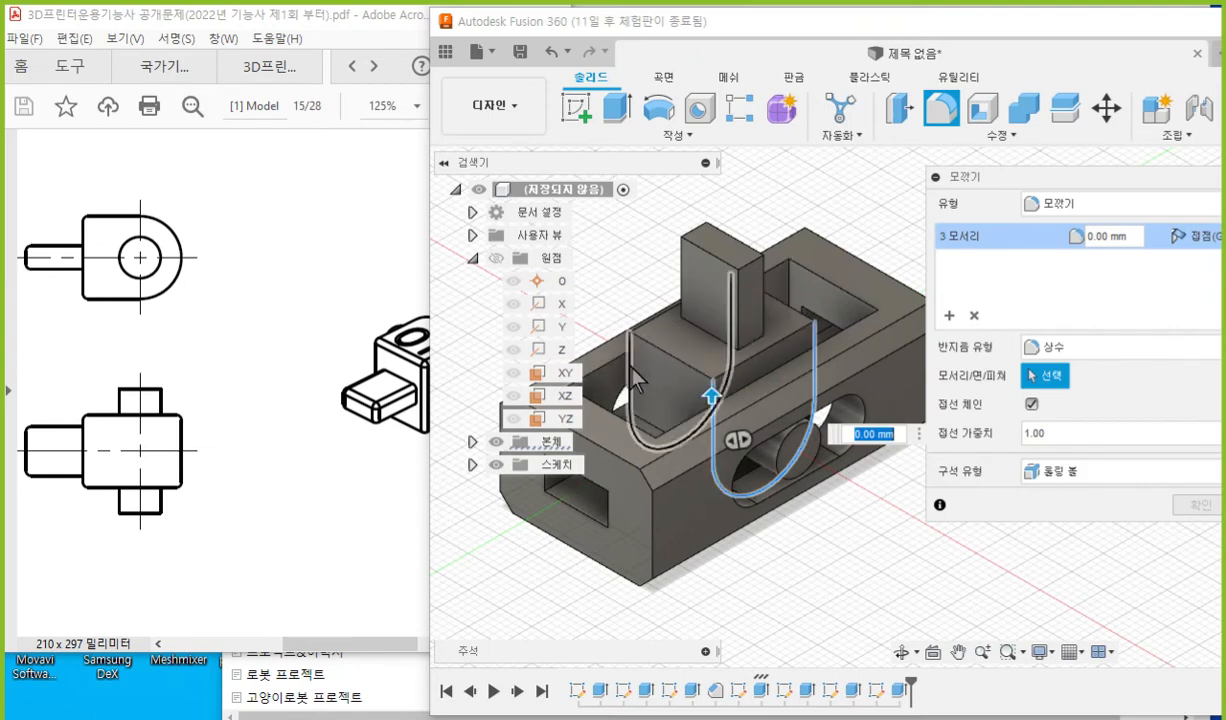
click(632, 370)
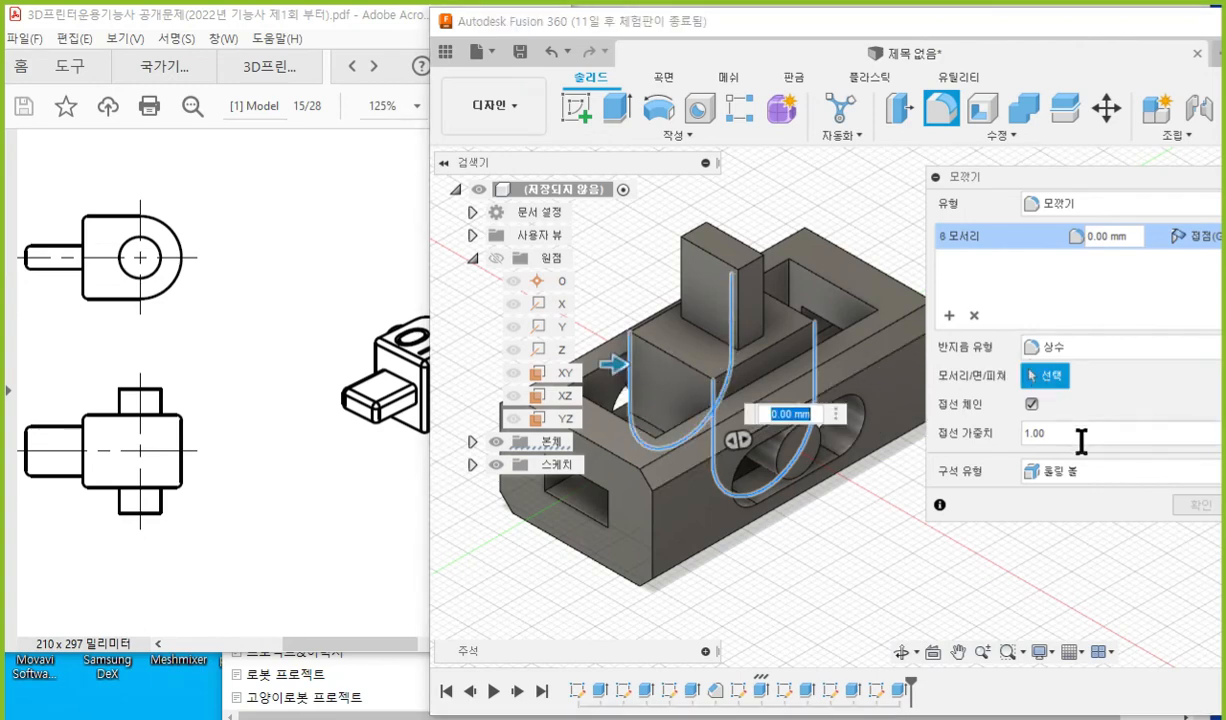
click(1115, 237)
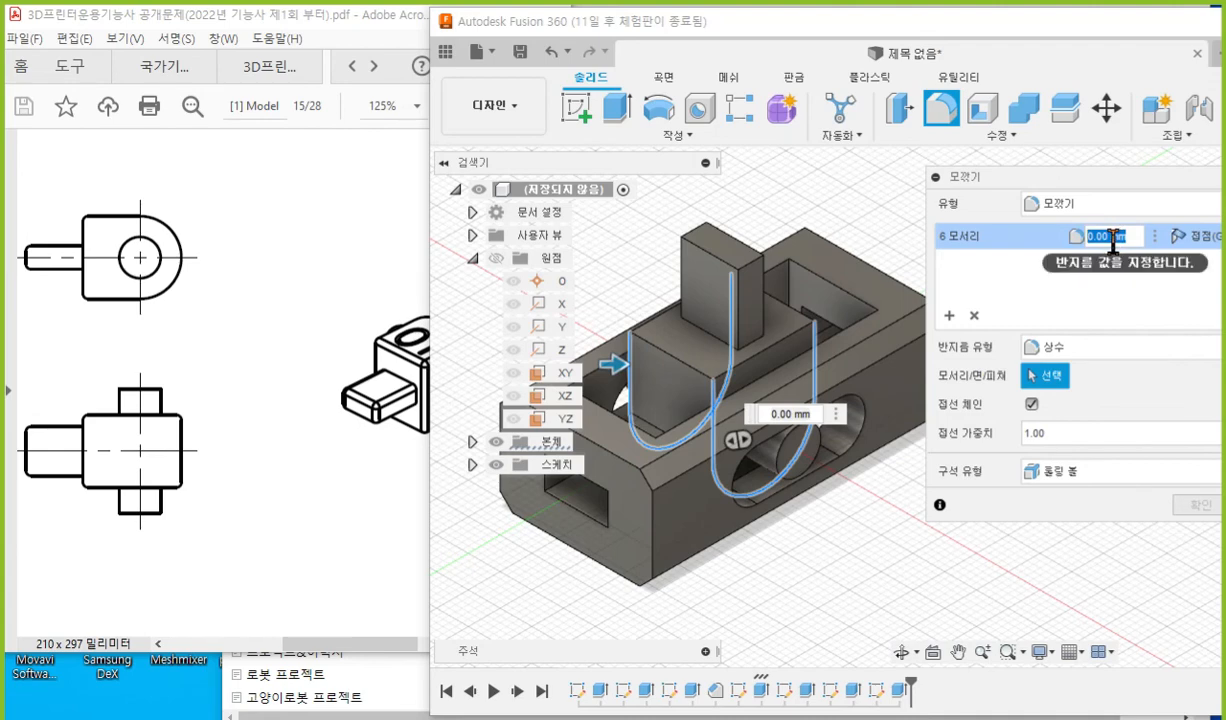
text(1)
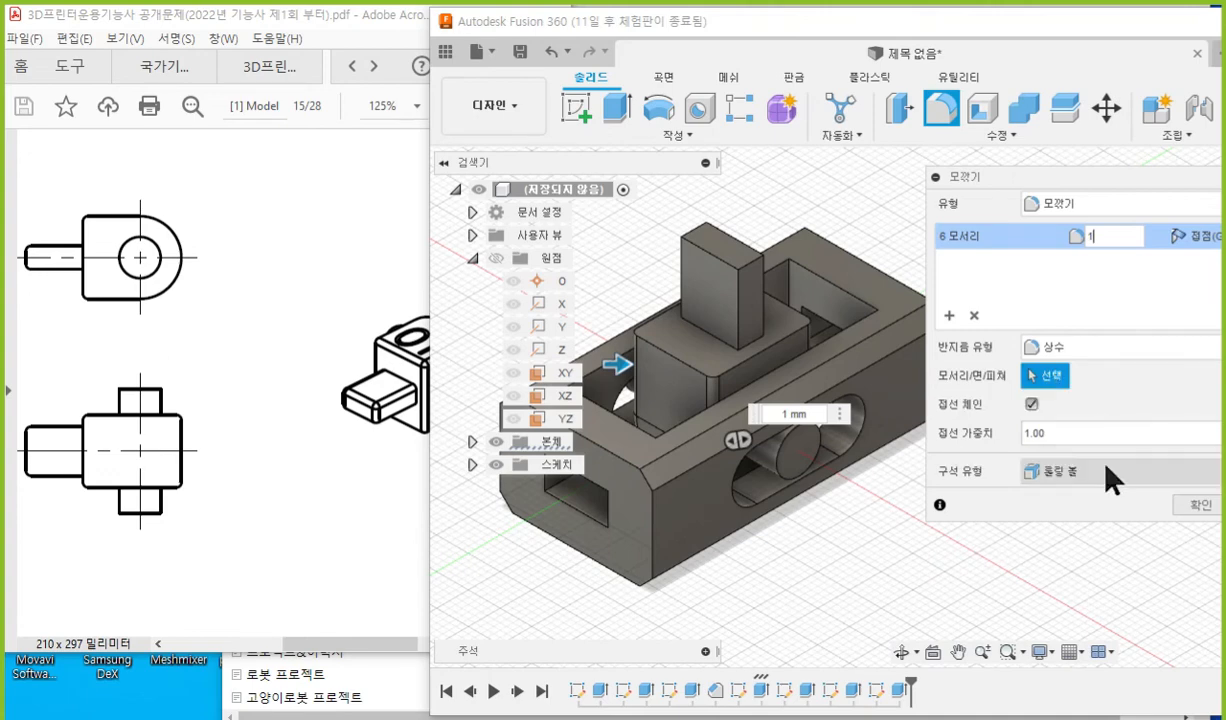
click(1192, 510)
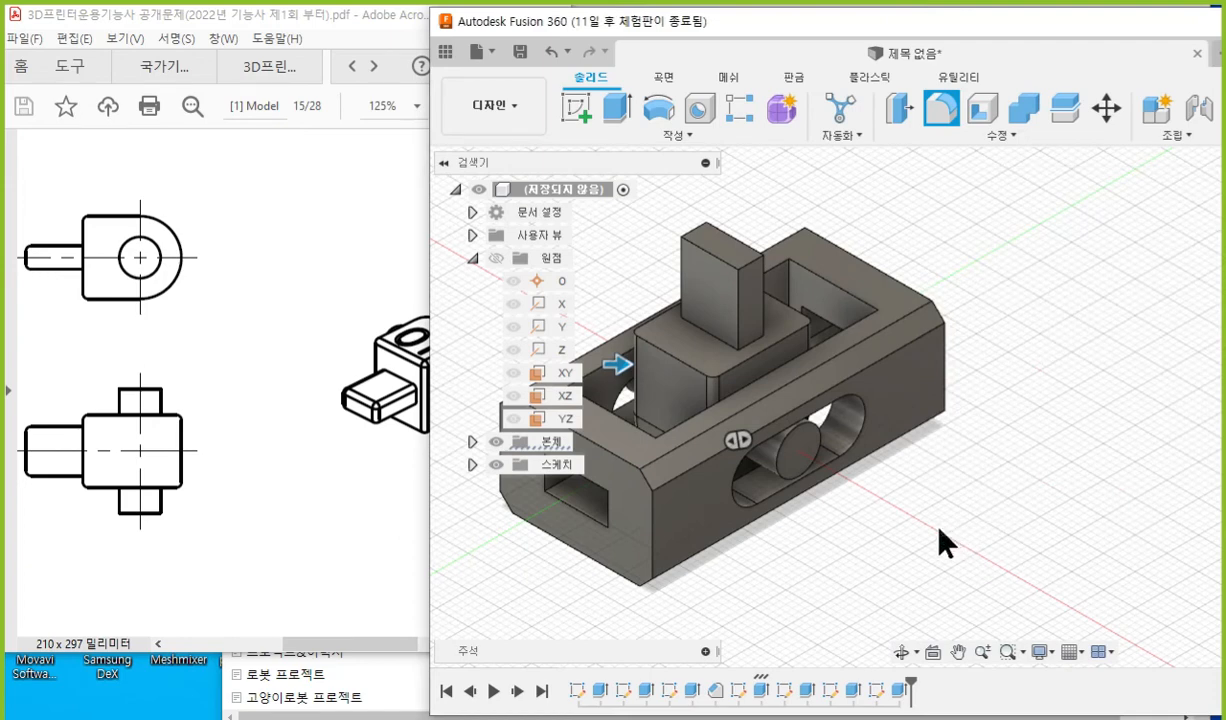
Fillet the closed edge loop around the block's top face with a 1 mm radius.
click(936, 112)
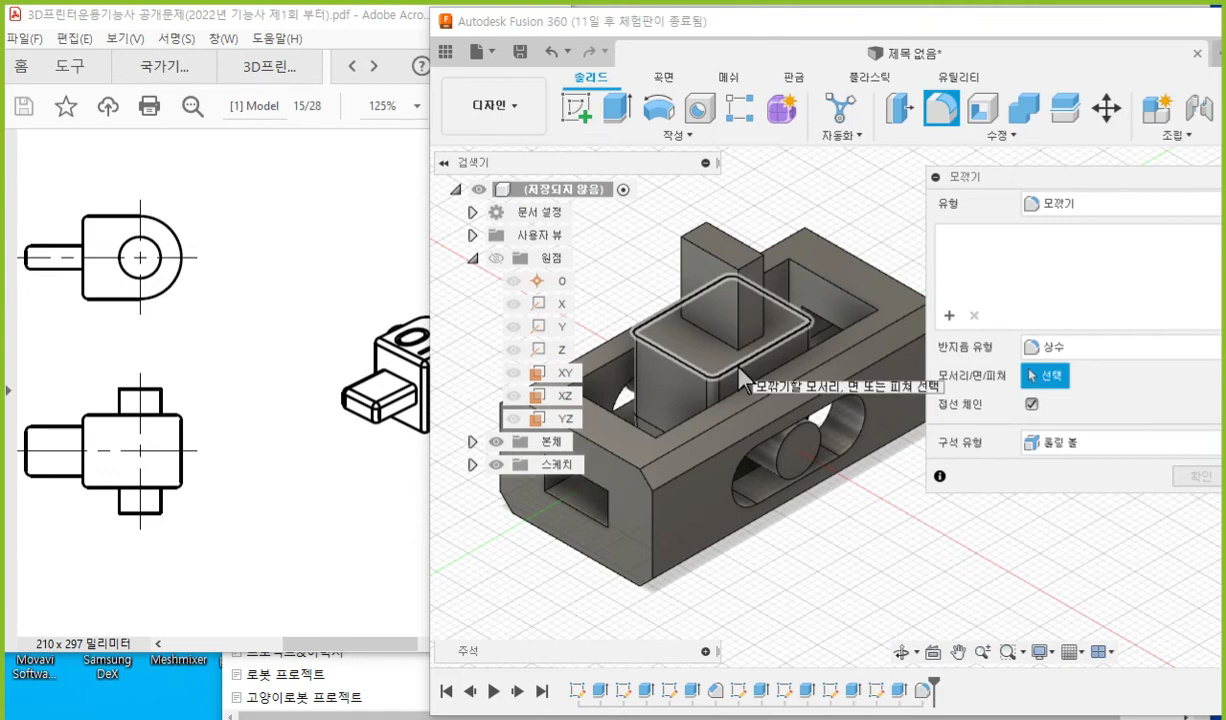
click(740, 371)
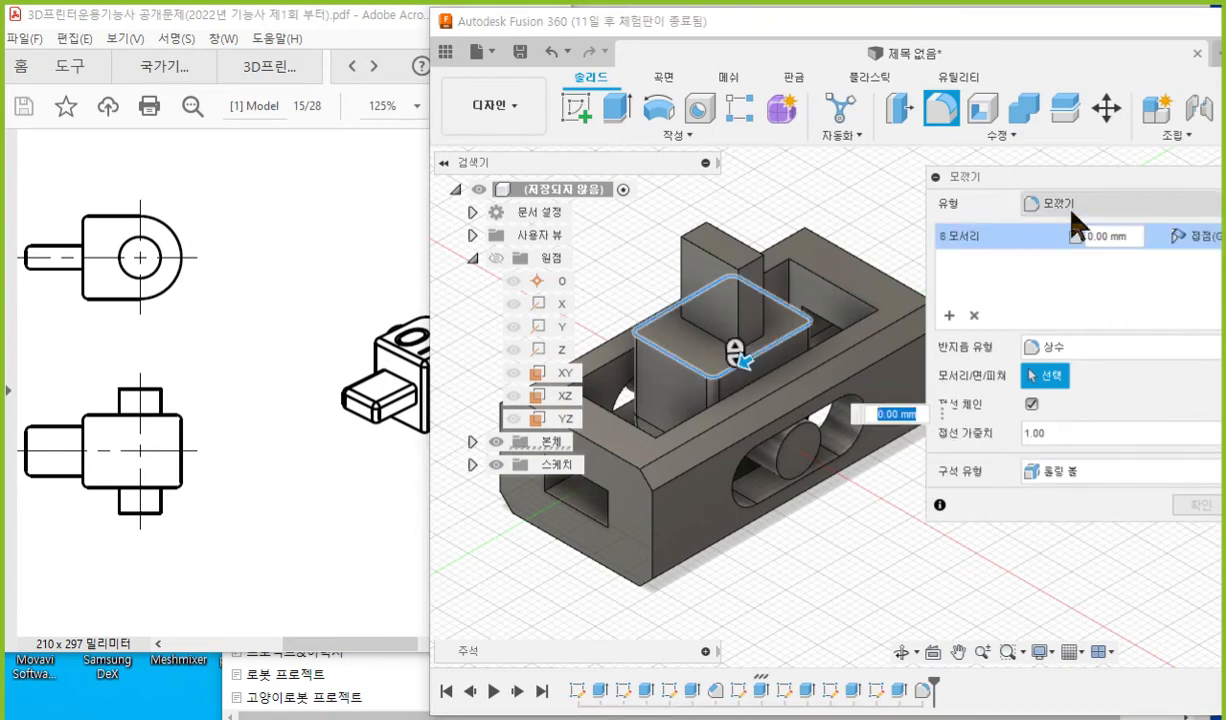
click(1120, 236)
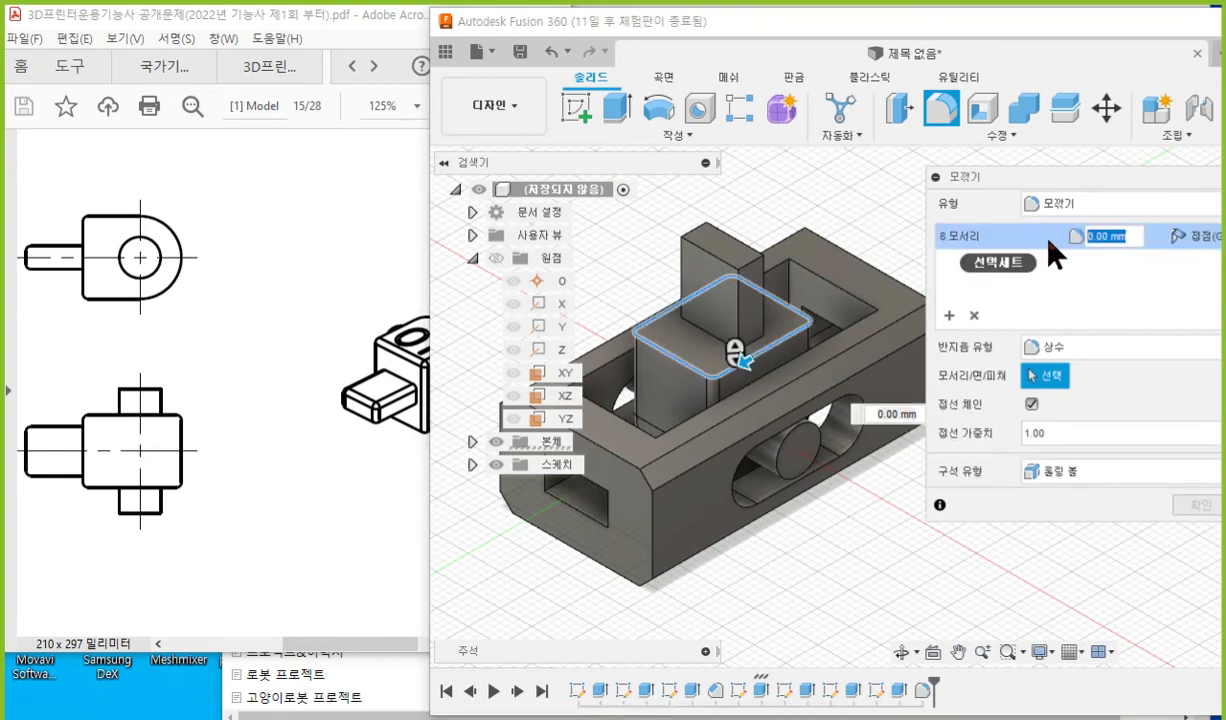
text(1)
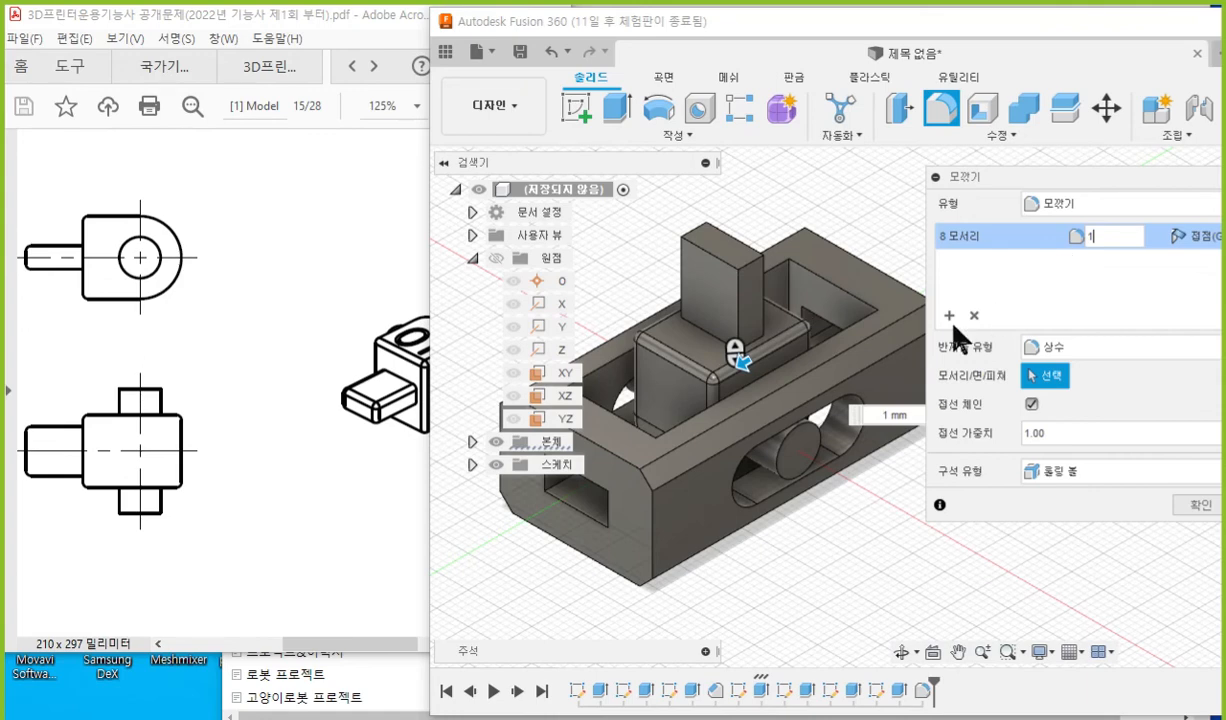
click(1183, 507)
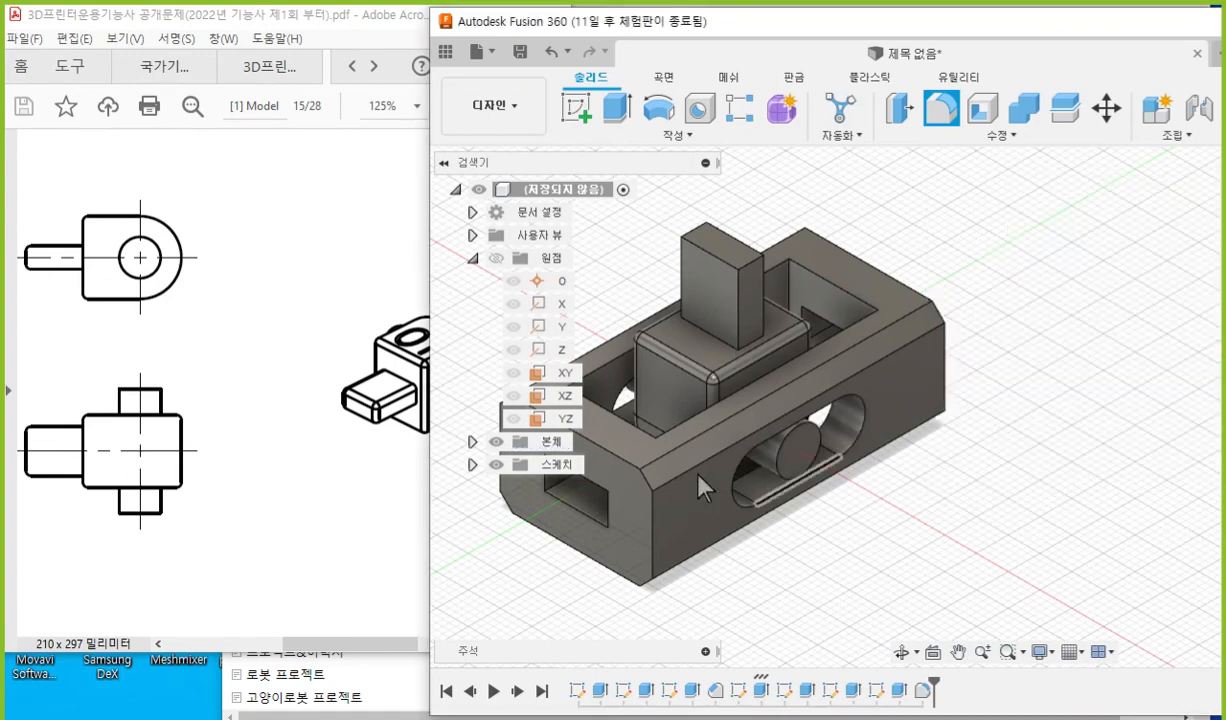
Switch to the PDF and trace the block's filleted edges on the isometric view of the second part with the screen pen.
click(290, 465)
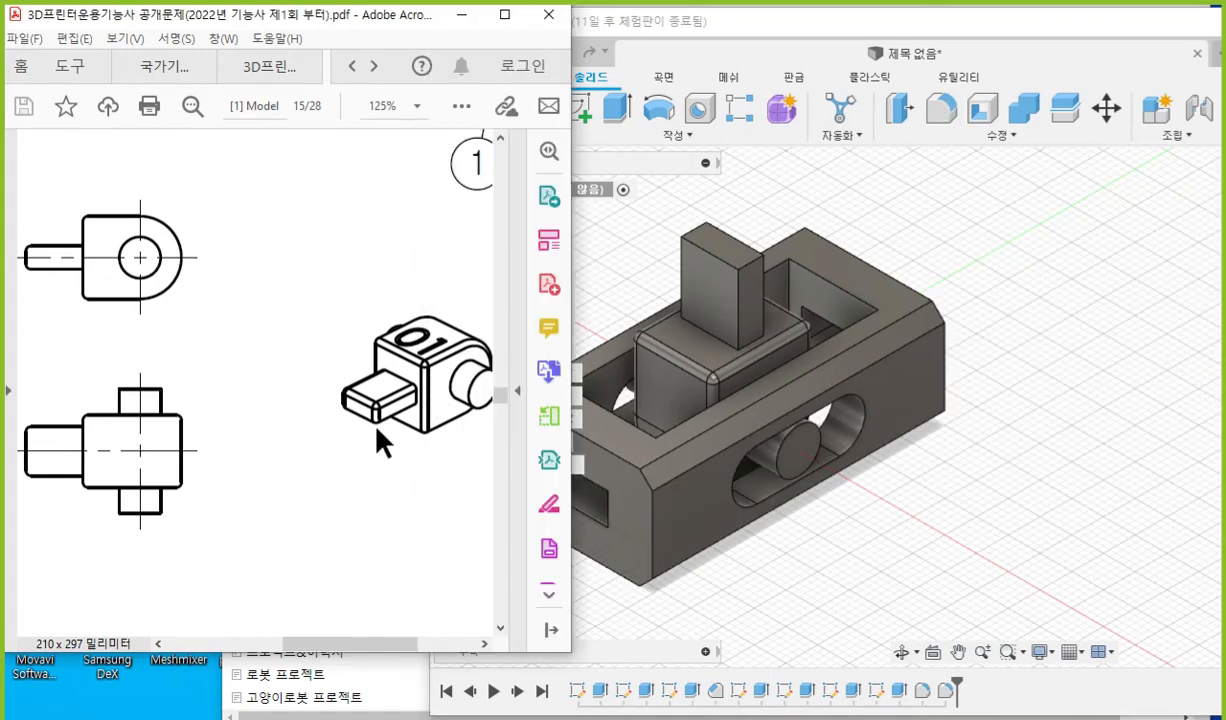
key(F9)
mouse_move(370, 338)
mouse_down()
mouse_move(417, 360)
mouse_move(429, 421)
mouse_move(388, 426)
mouse_up()
mouse_move(430, 364)
mouse_down()
mouse_move(461, 345)
mouse_move(458, 419)
mouse_up()
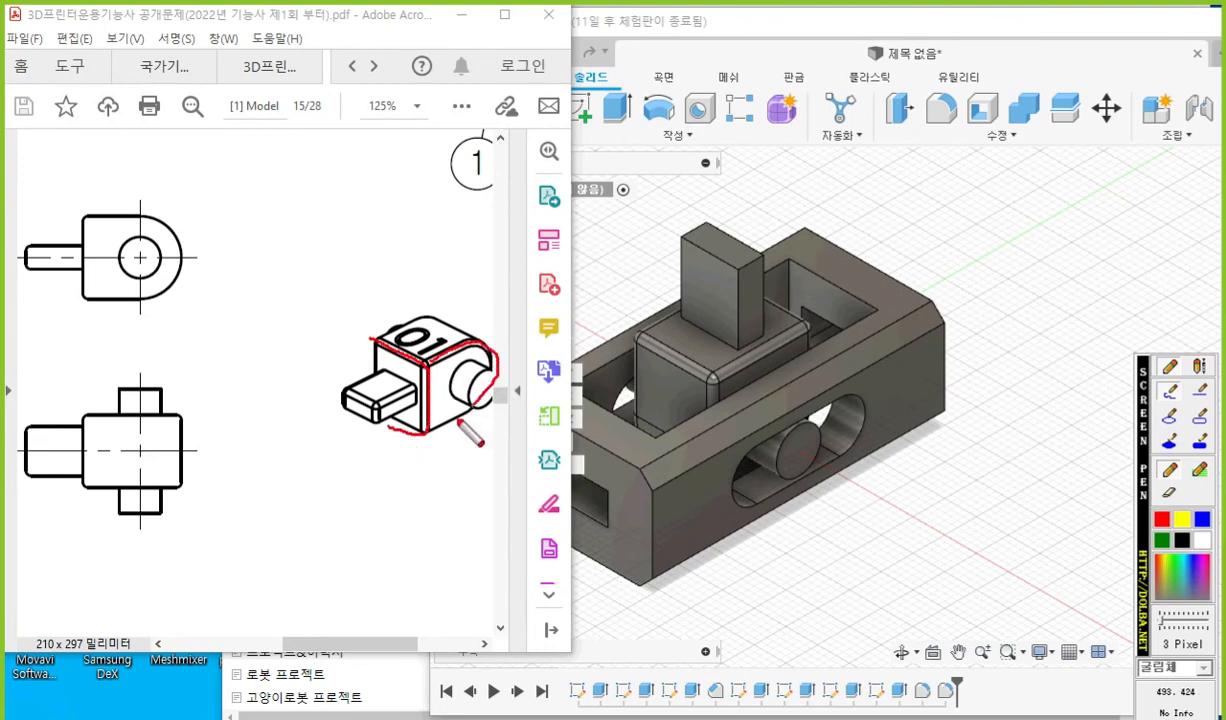
mouse_move(372, 339)
mouse_down()
mouse_move(403, 320)
mouse_move(460, 331)
mouse_up()
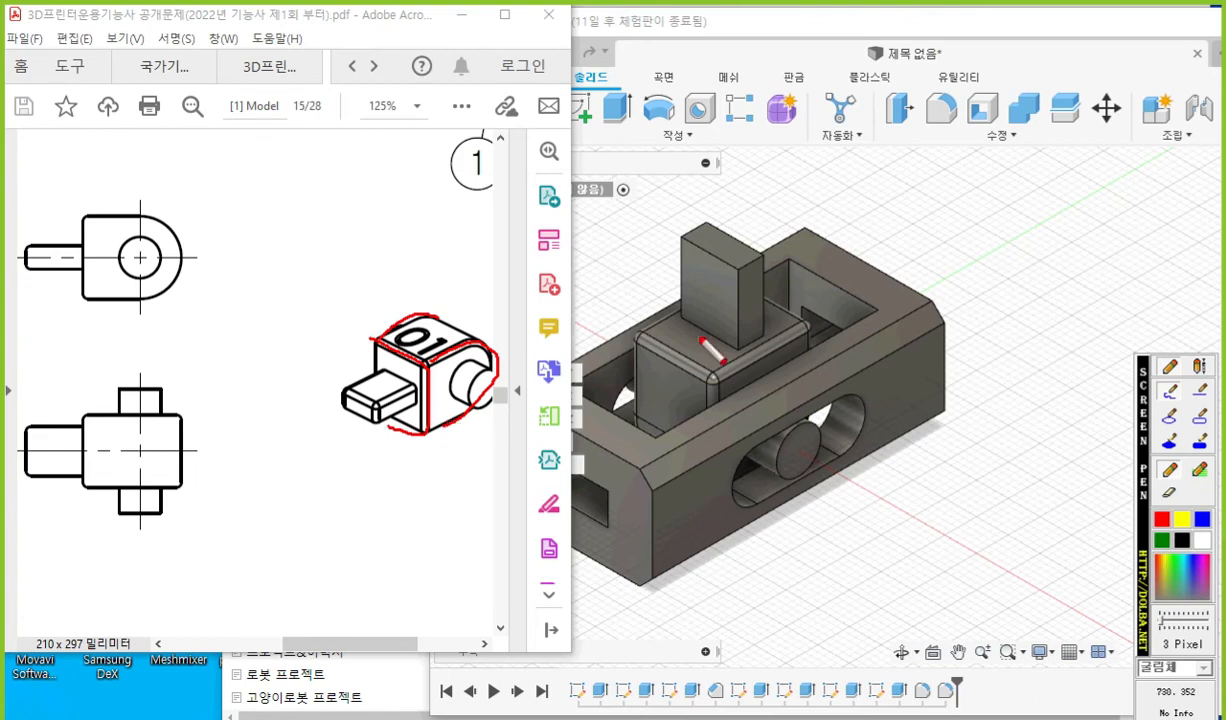
key(Escape)
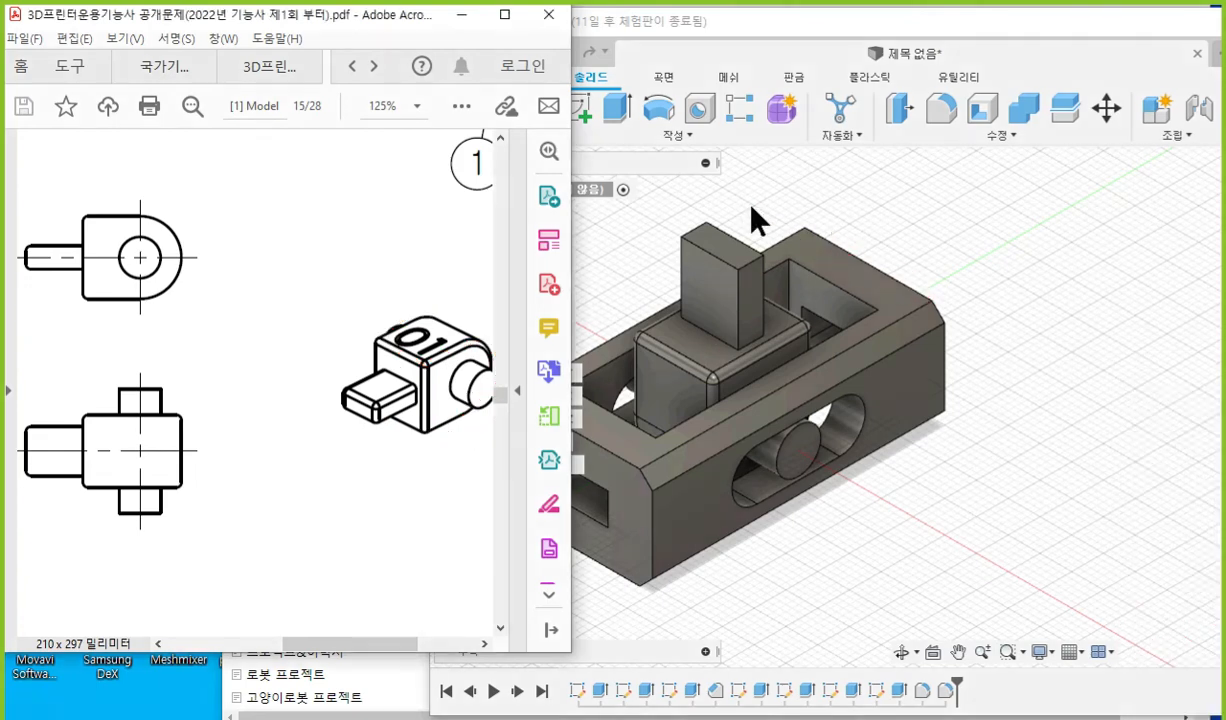
Switch to Fusion 360 and fillet the four vertical edges of the rectangular tab on the inner block with a 1 mm radius.
click(773, 199)
click(940, 116)
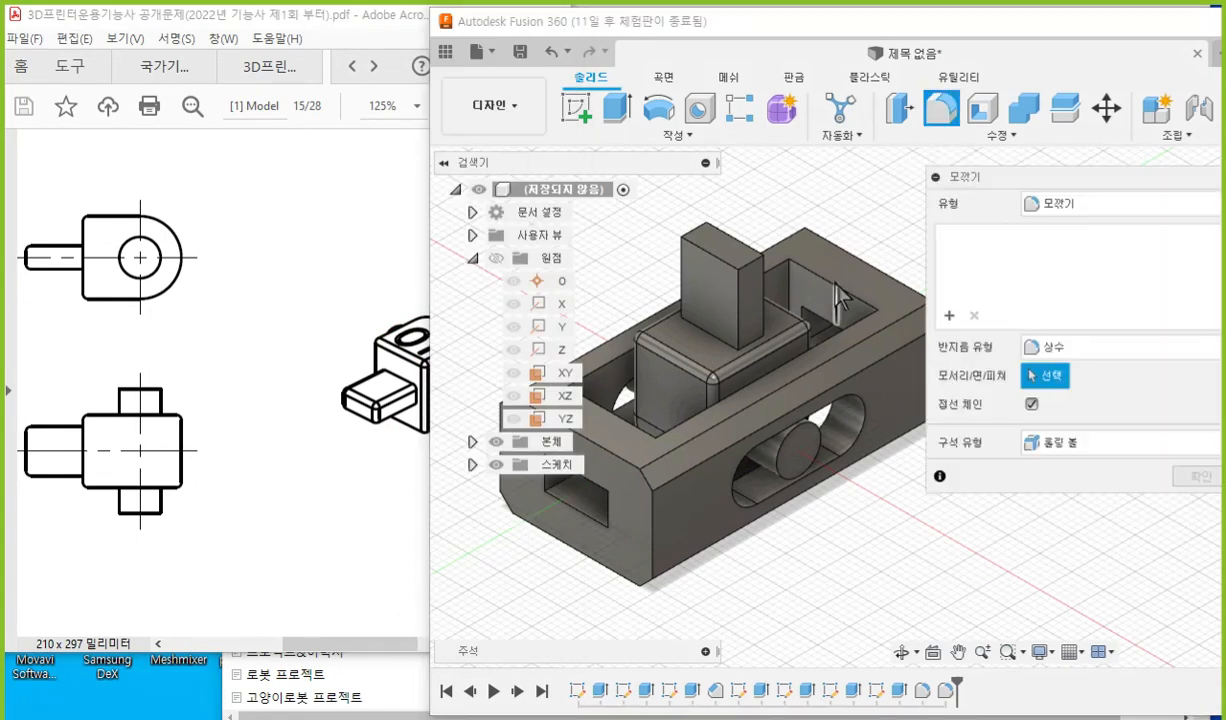
click(738, 295)
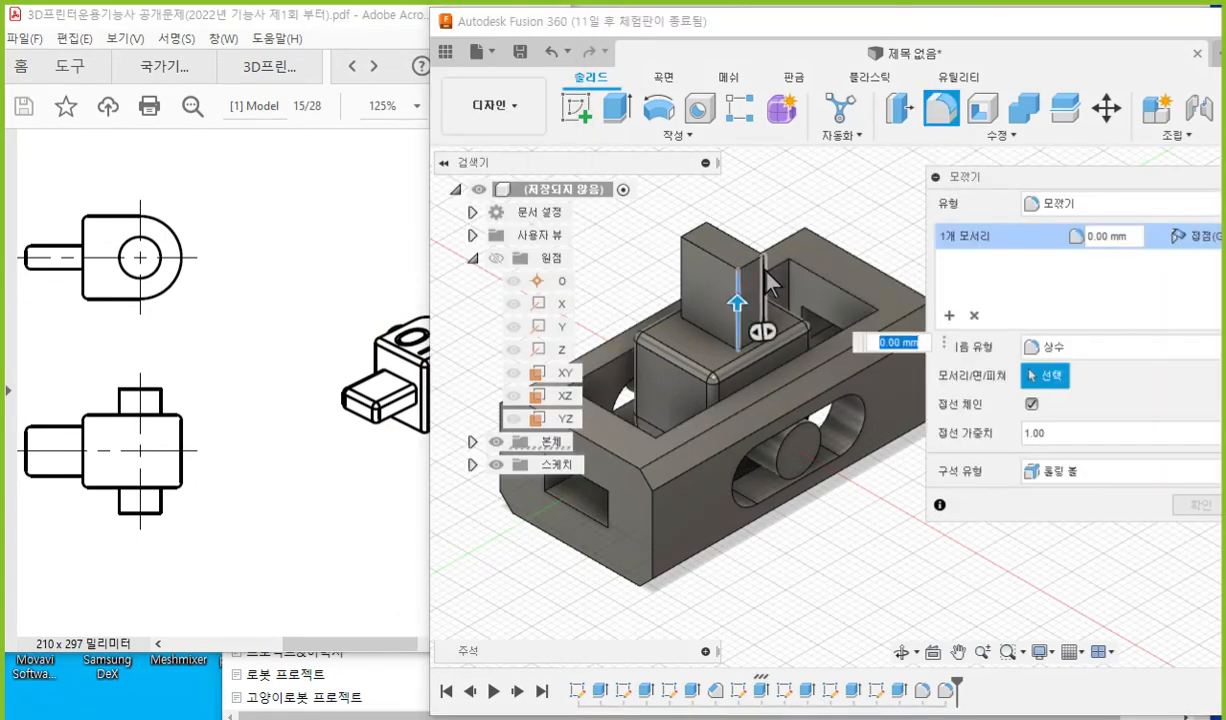
click(765, 292)
click(683, 280)
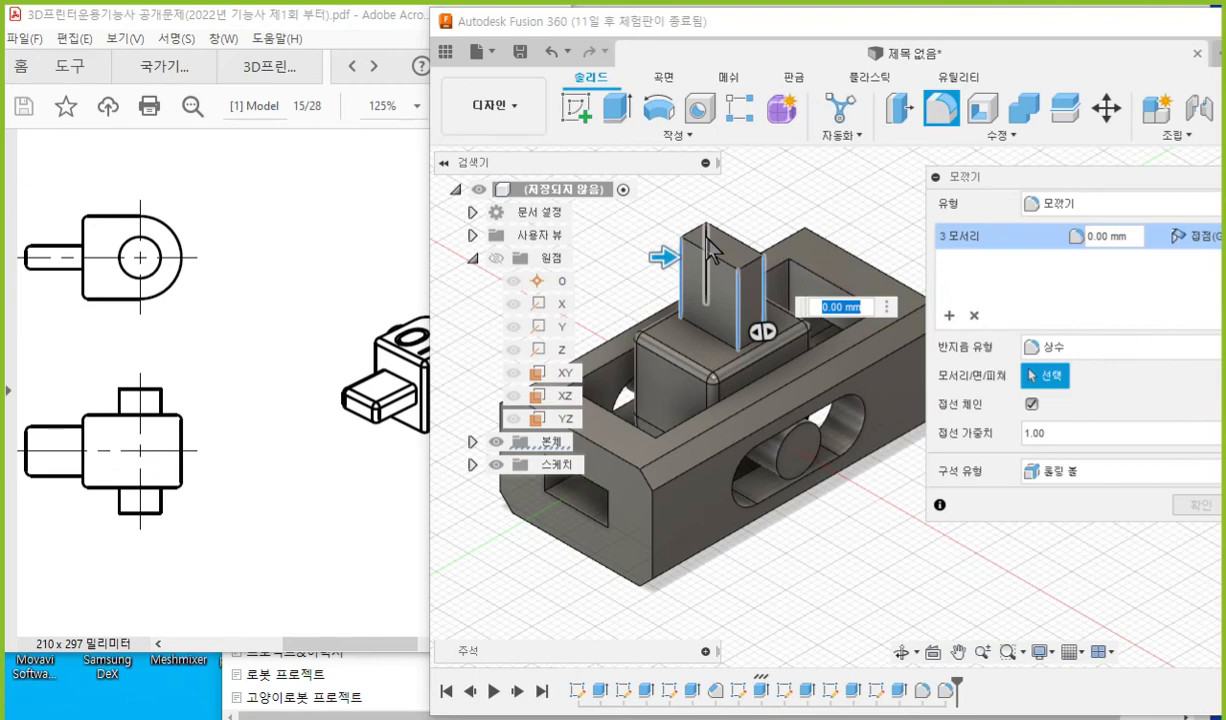
click(702, 262)
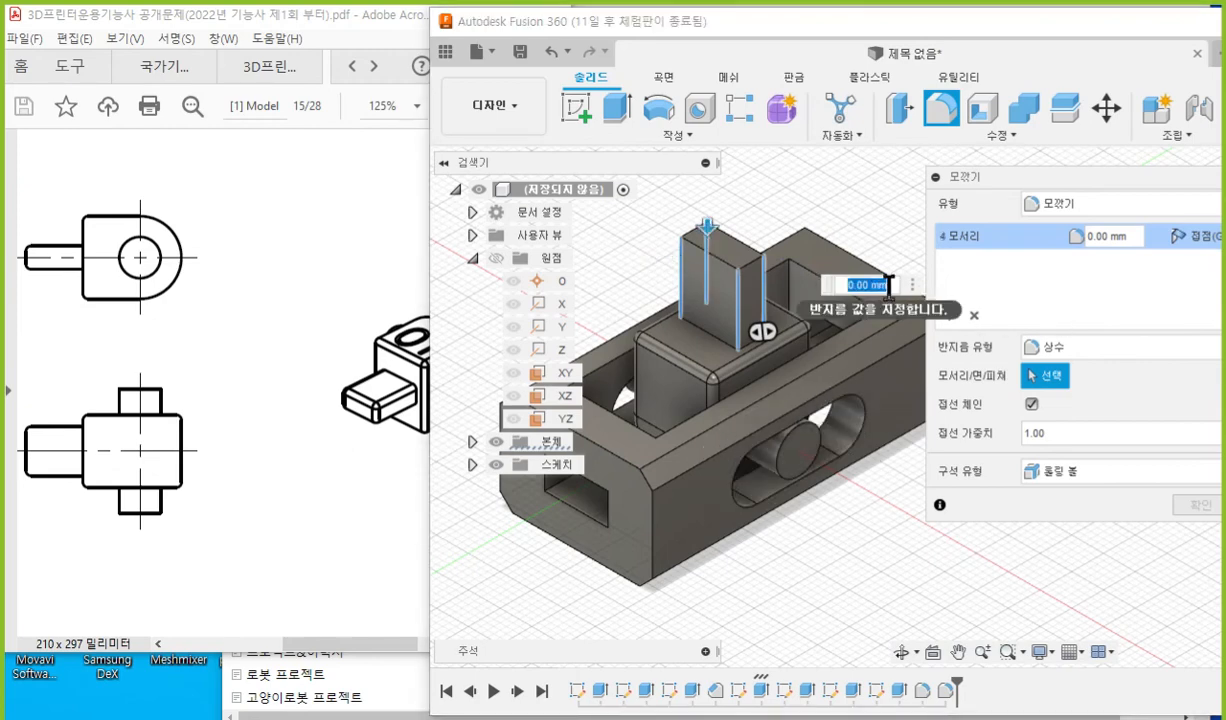
text(1)
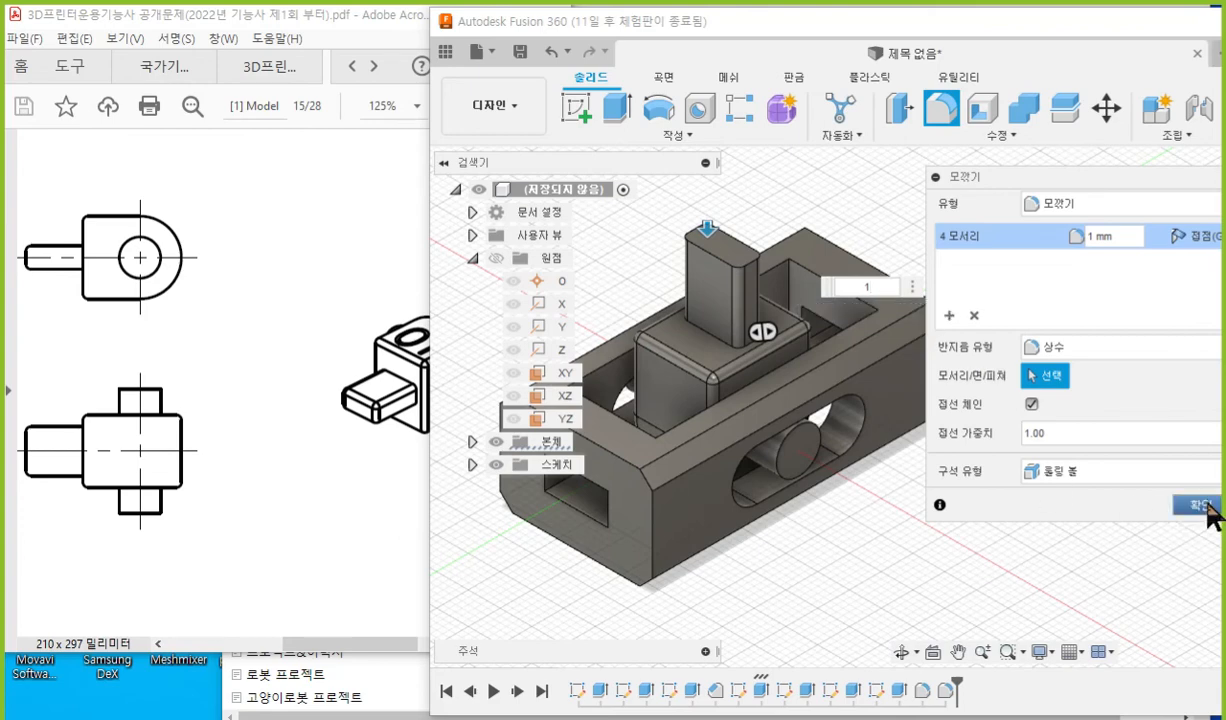
key(Return)
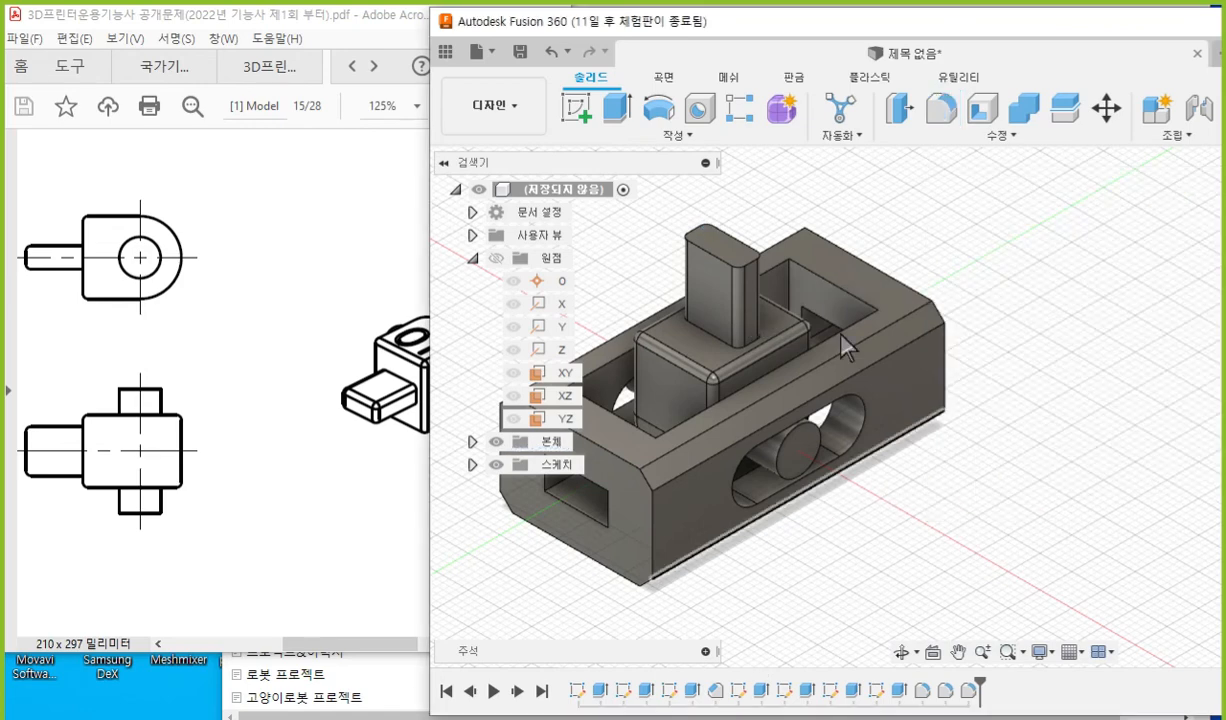
Fillet the closed edge loop around the tab's top face with a 1 mm radius.
click(945, 109)
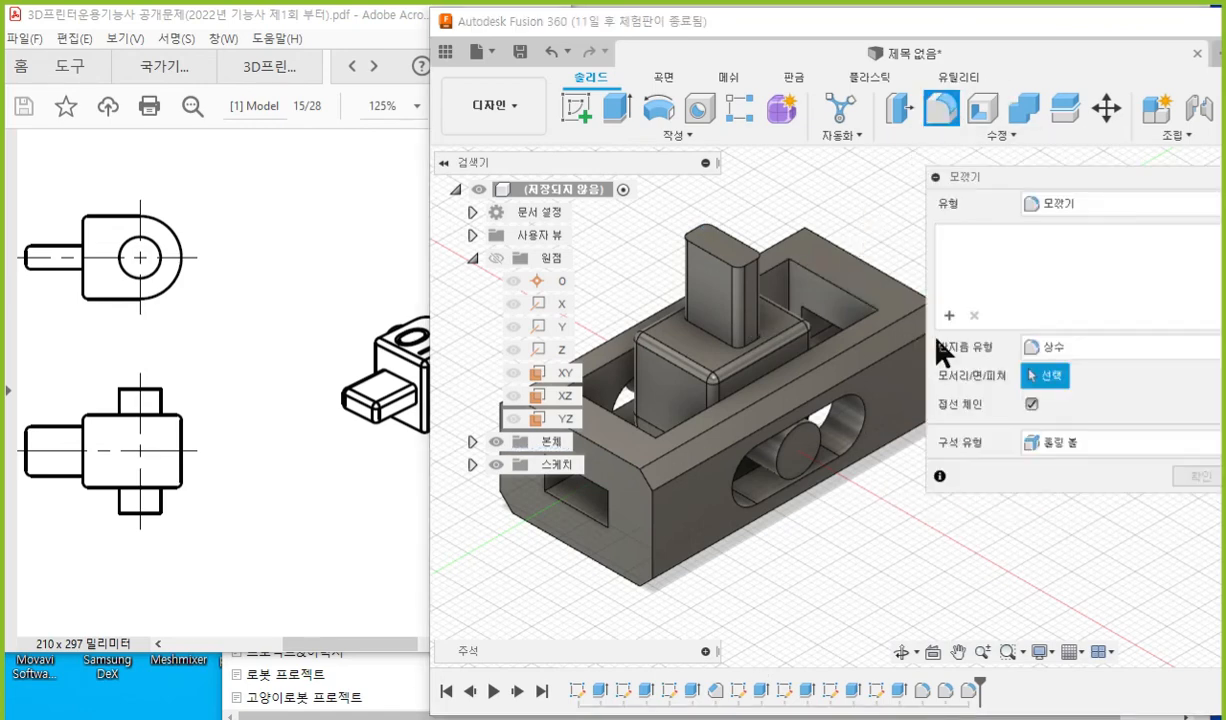
click(711, 264)
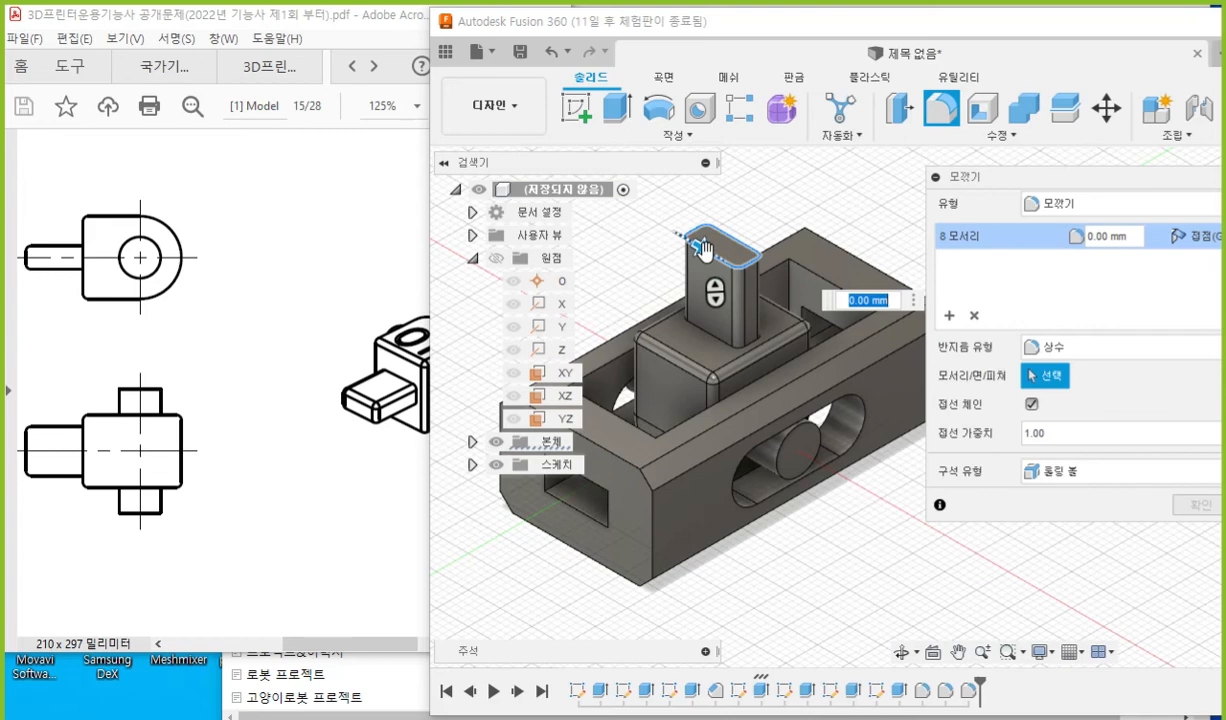
text(1)
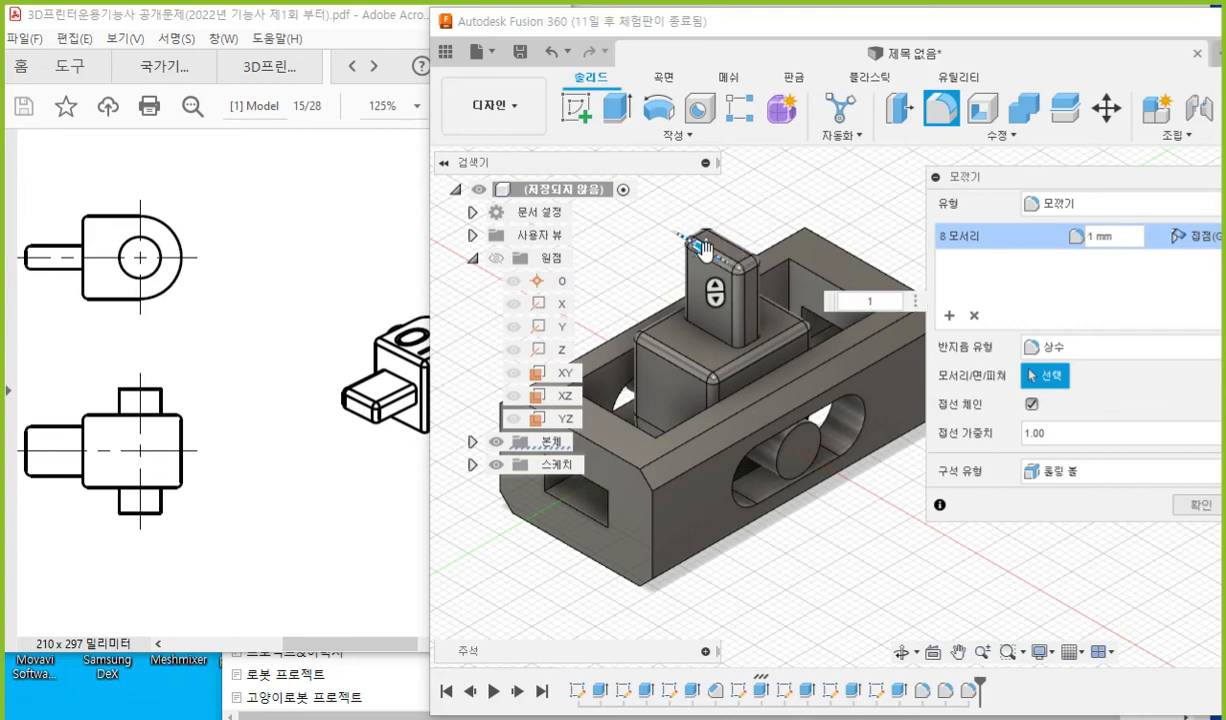
key(Return)
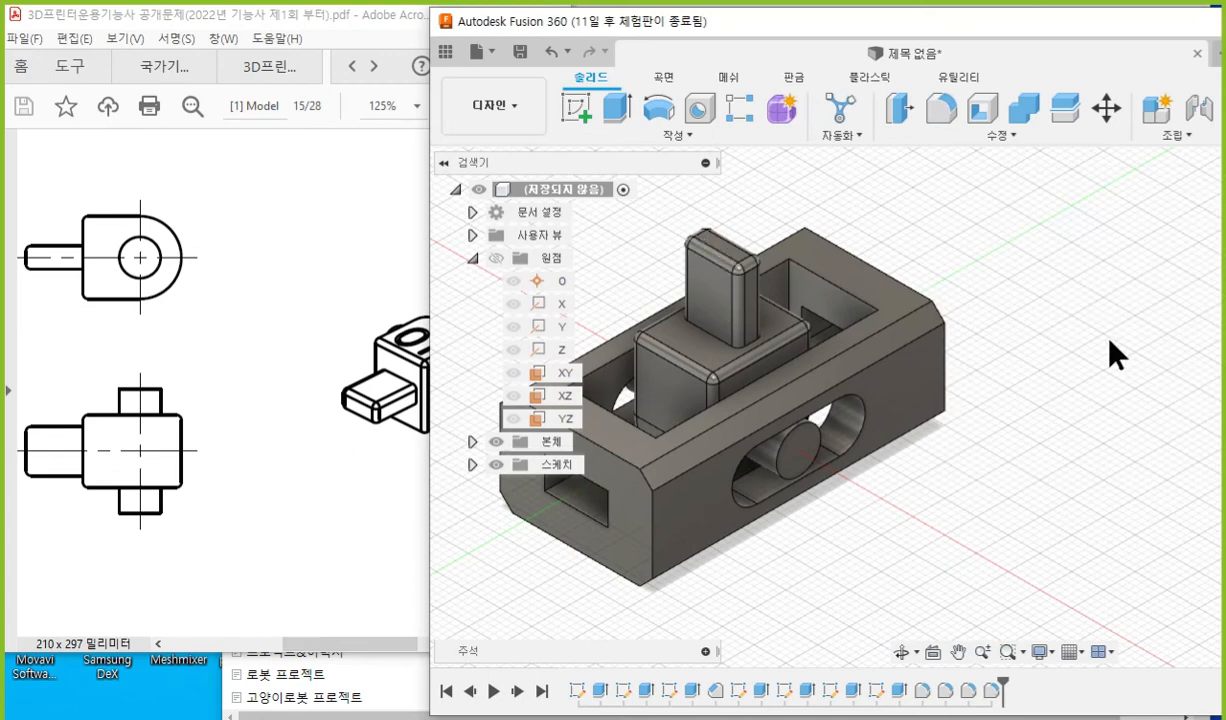
Start exporting the whole design as a Fusion (*.f3d) file and browse for a save location on the computer.
middle_drag(641, 326, 711, 330)
middle_drag(628, 254, 660, 258)
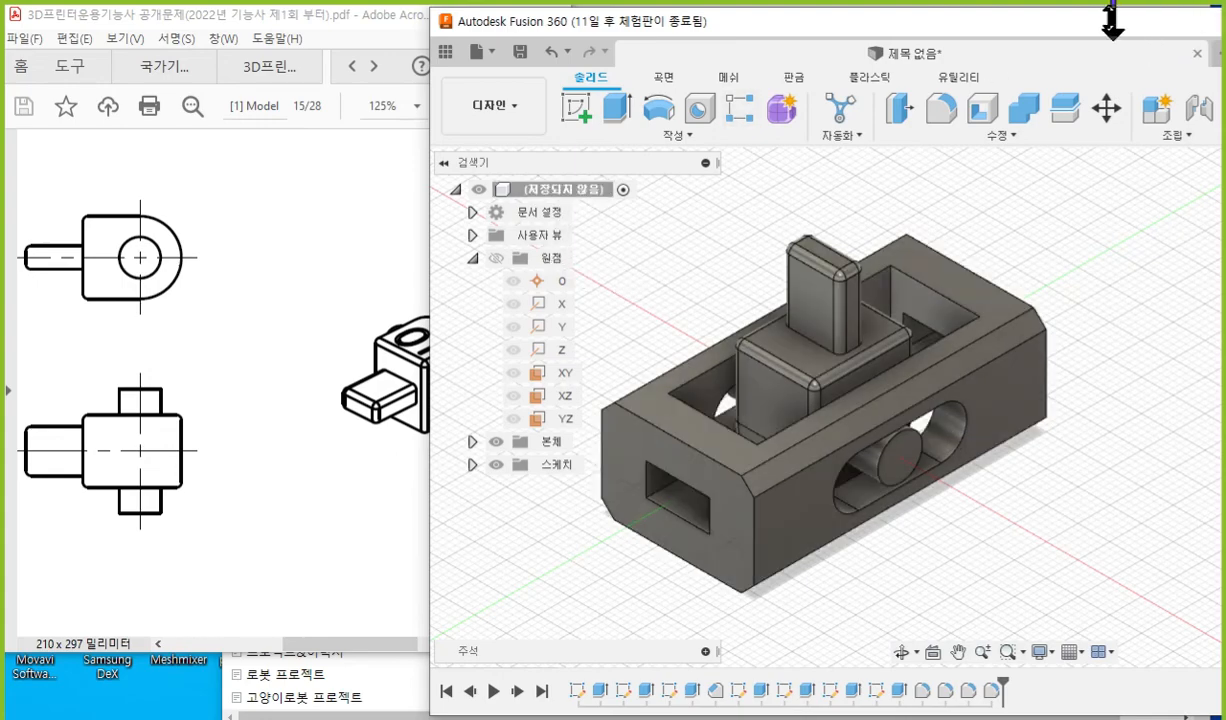
drag(1108, 27, 932, 22)
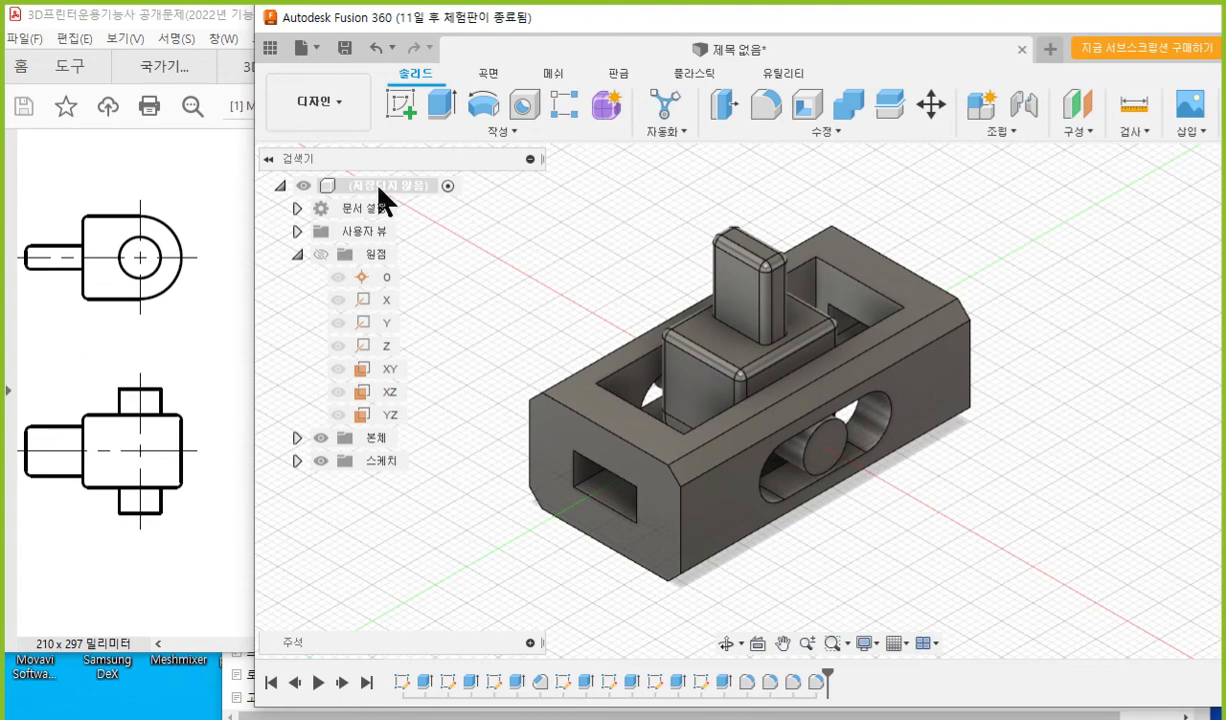
right_click(380, 190)
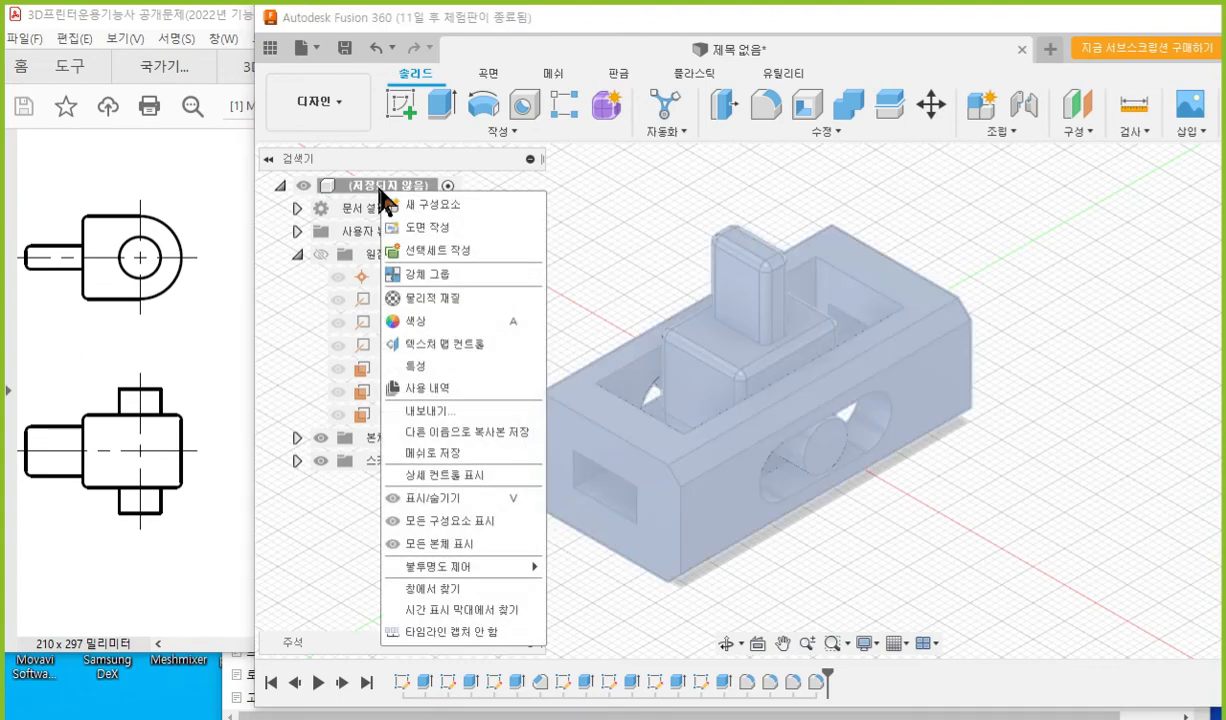
click(454, 411)
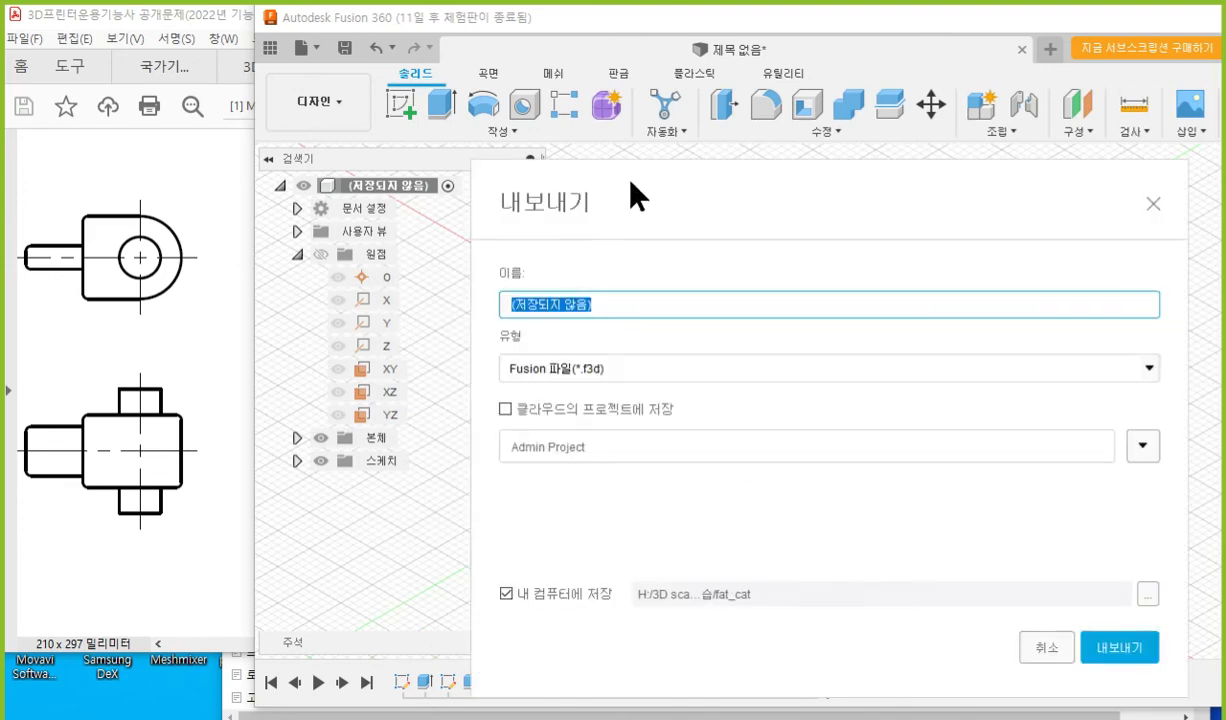
drag(556, 158, 462, 112)
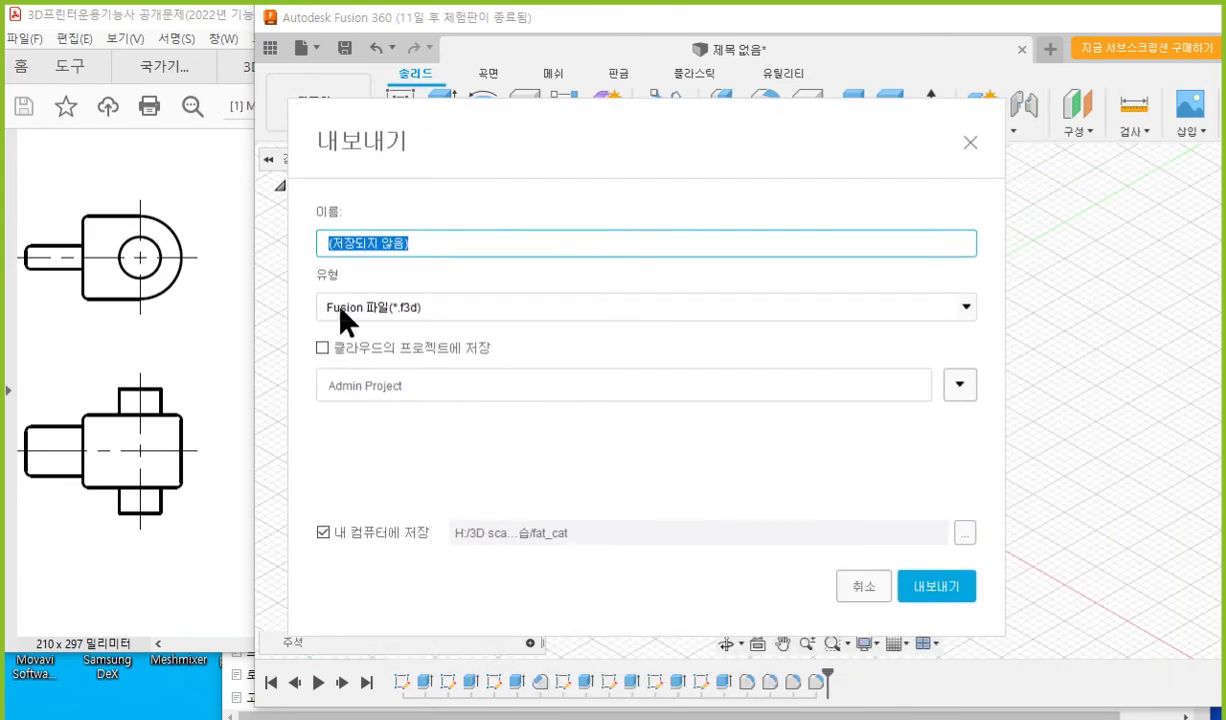
click(964, 532)
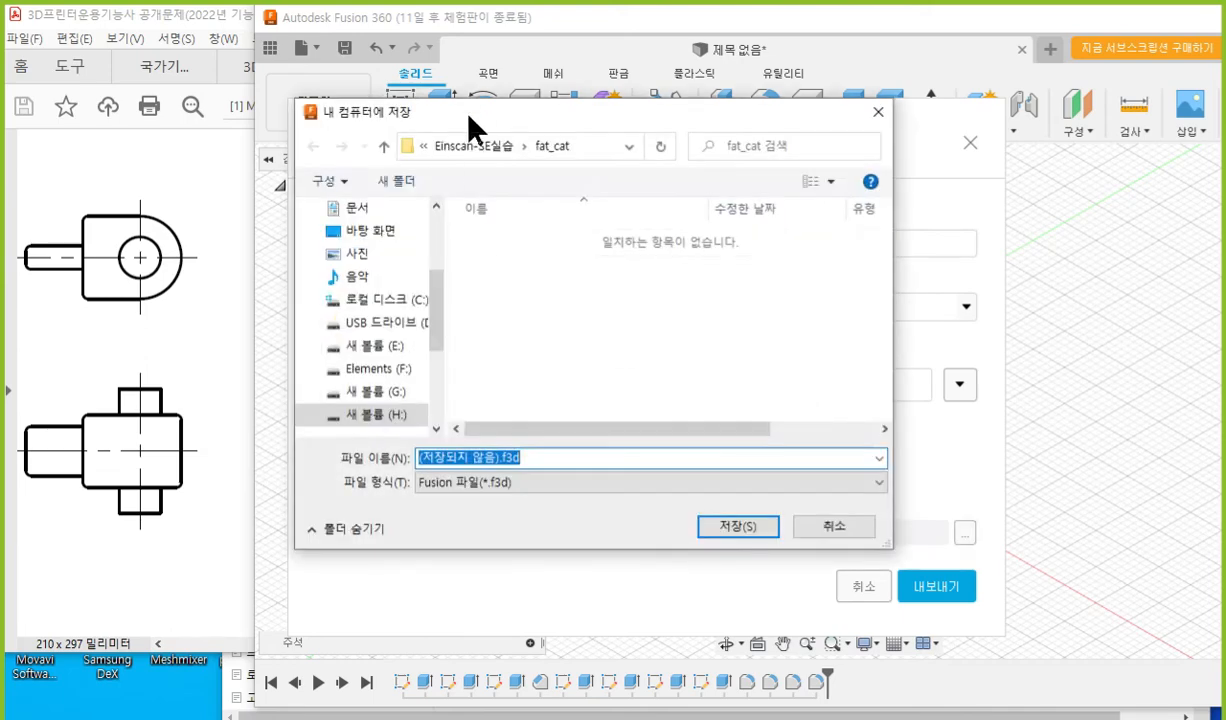
Create a folder named 11_20220719 inside the folder with the person's name on the desktop and open it as the save location.
drag(468, 128, 651, 207)
drag(619, 411, 628, 360)
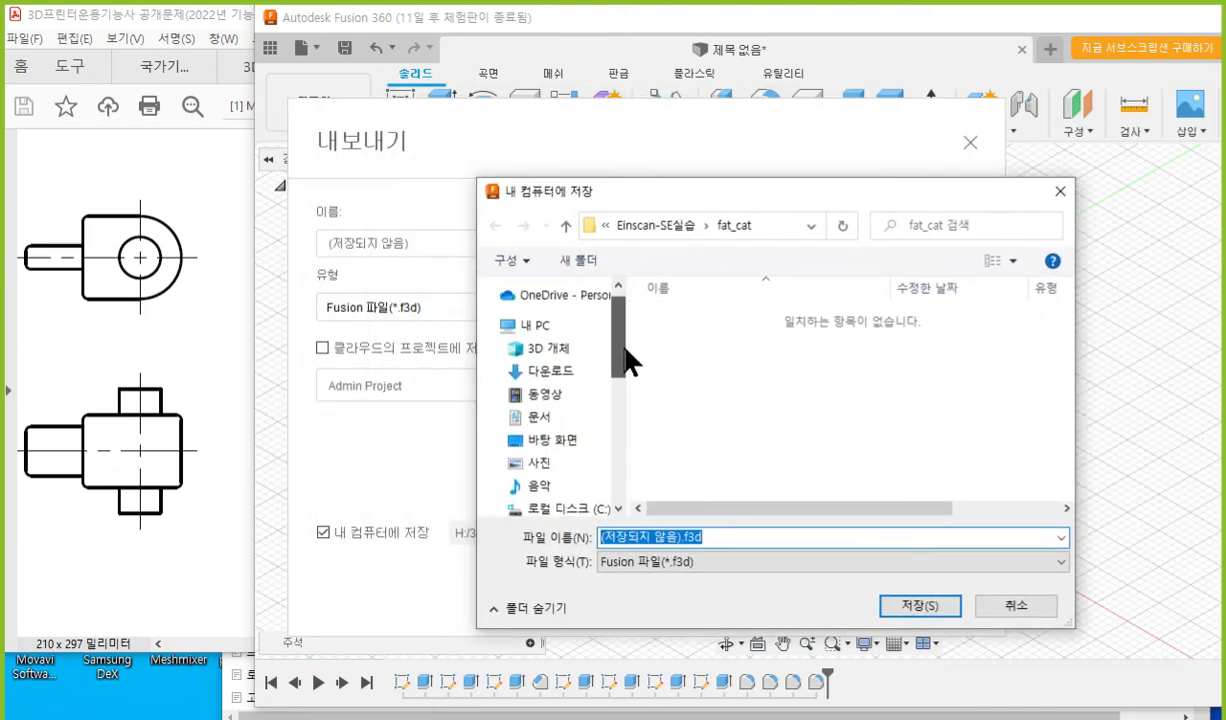
click(552, 441)
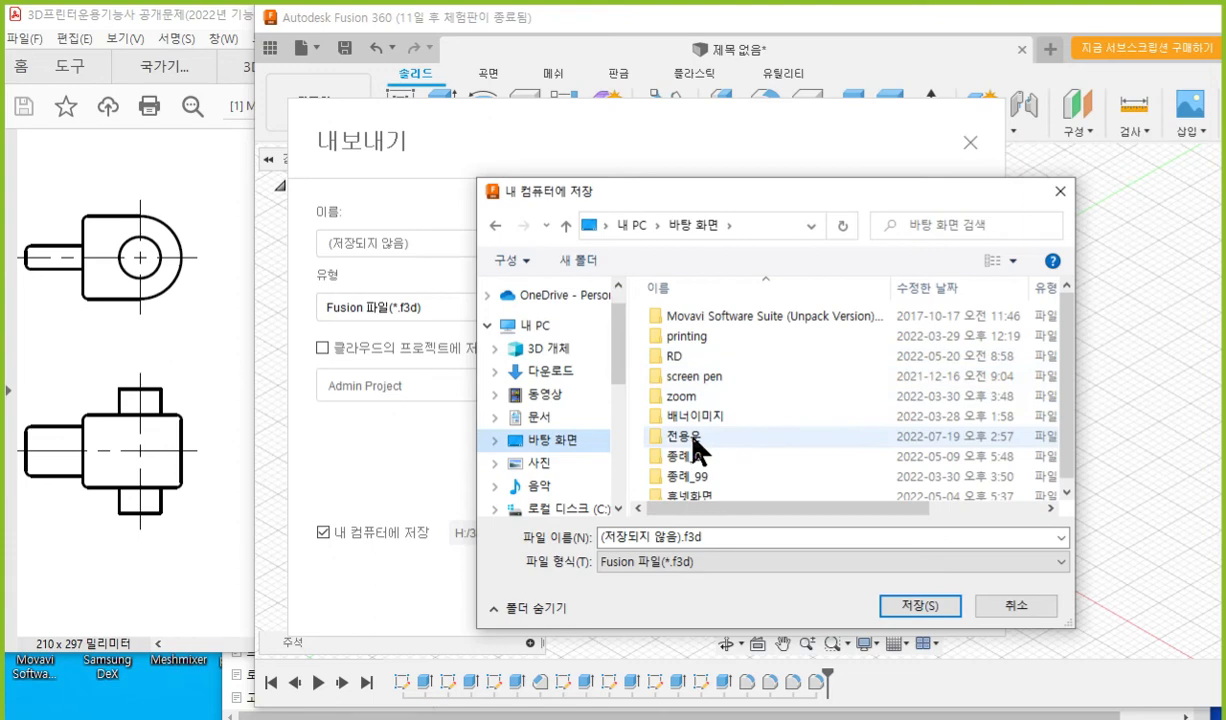
double_click(690, 438)
click(584, 263)
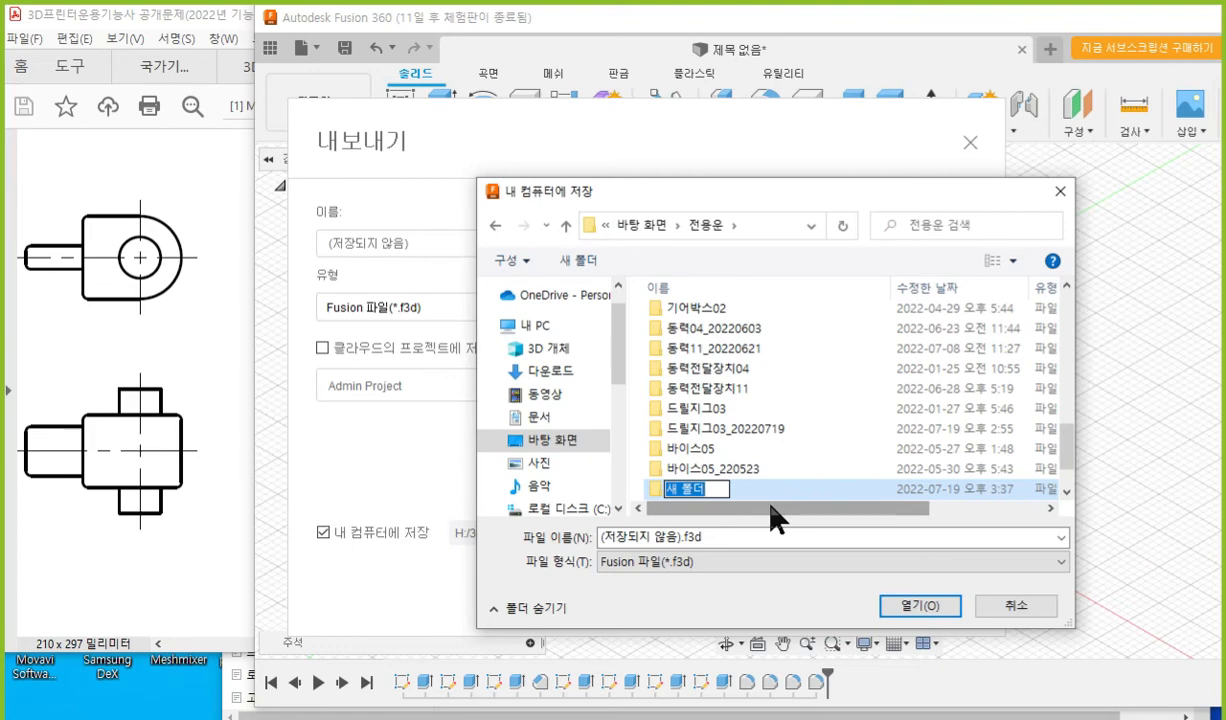
text(11_)
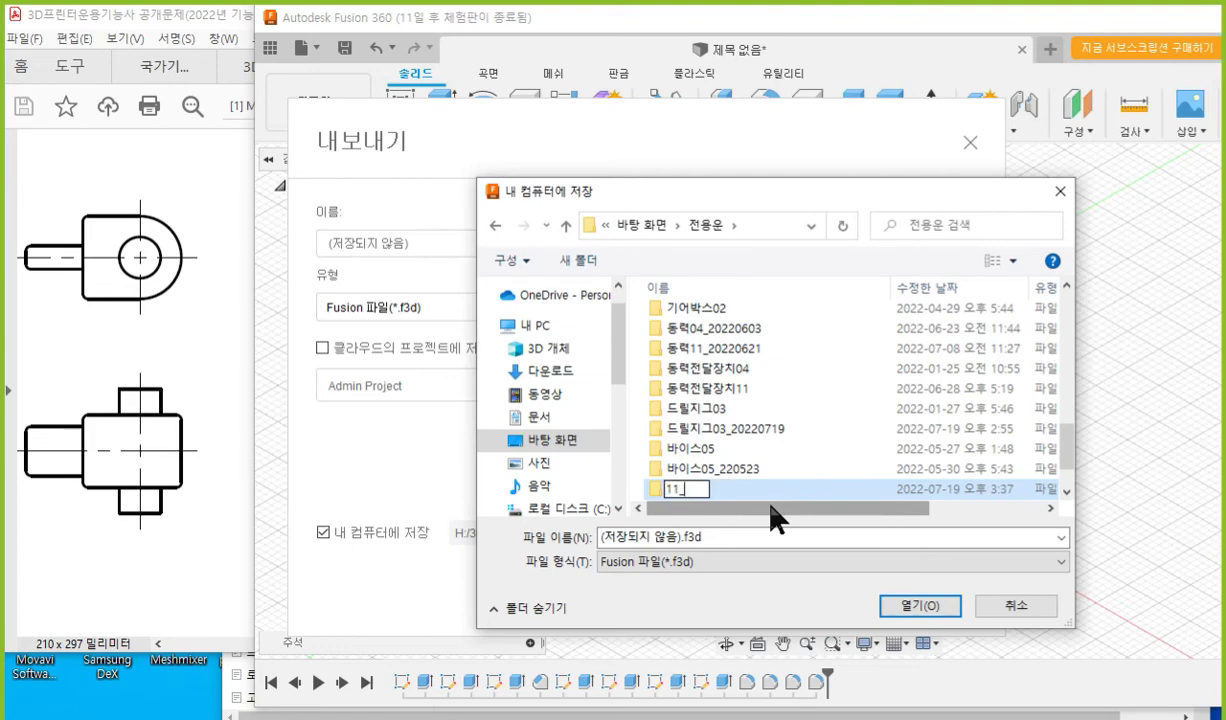
text(2022)
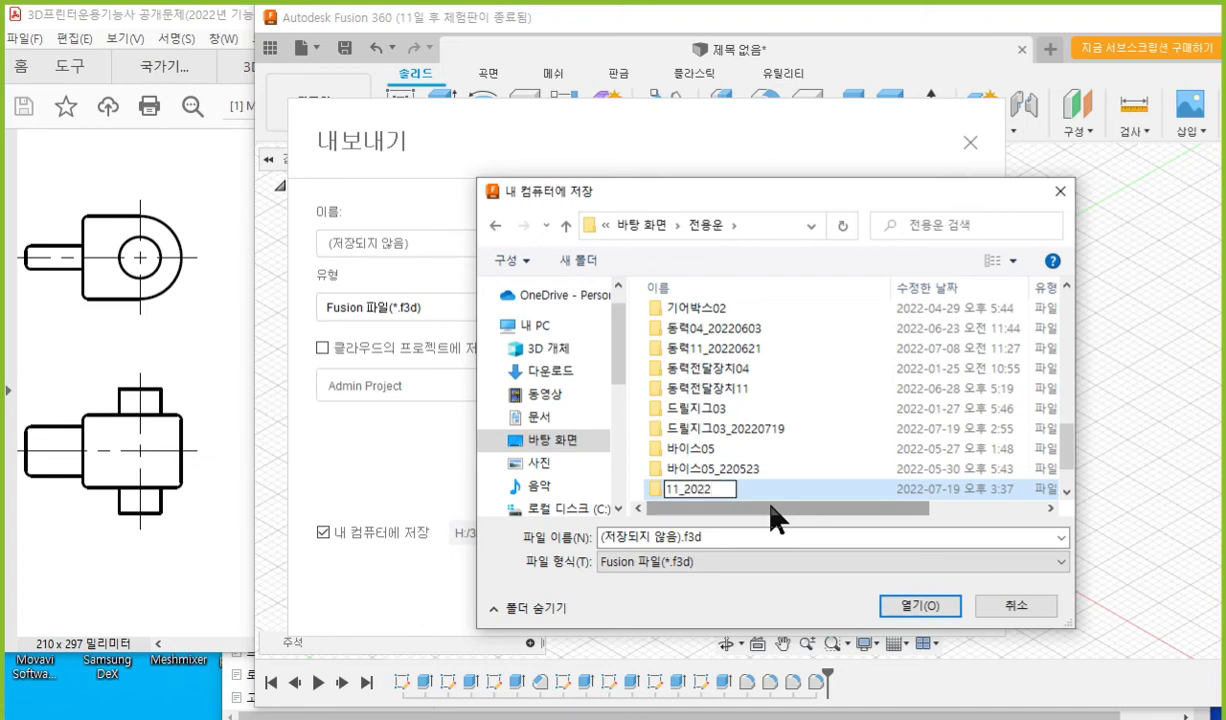
text(0719)
key(Return)
key(Return)
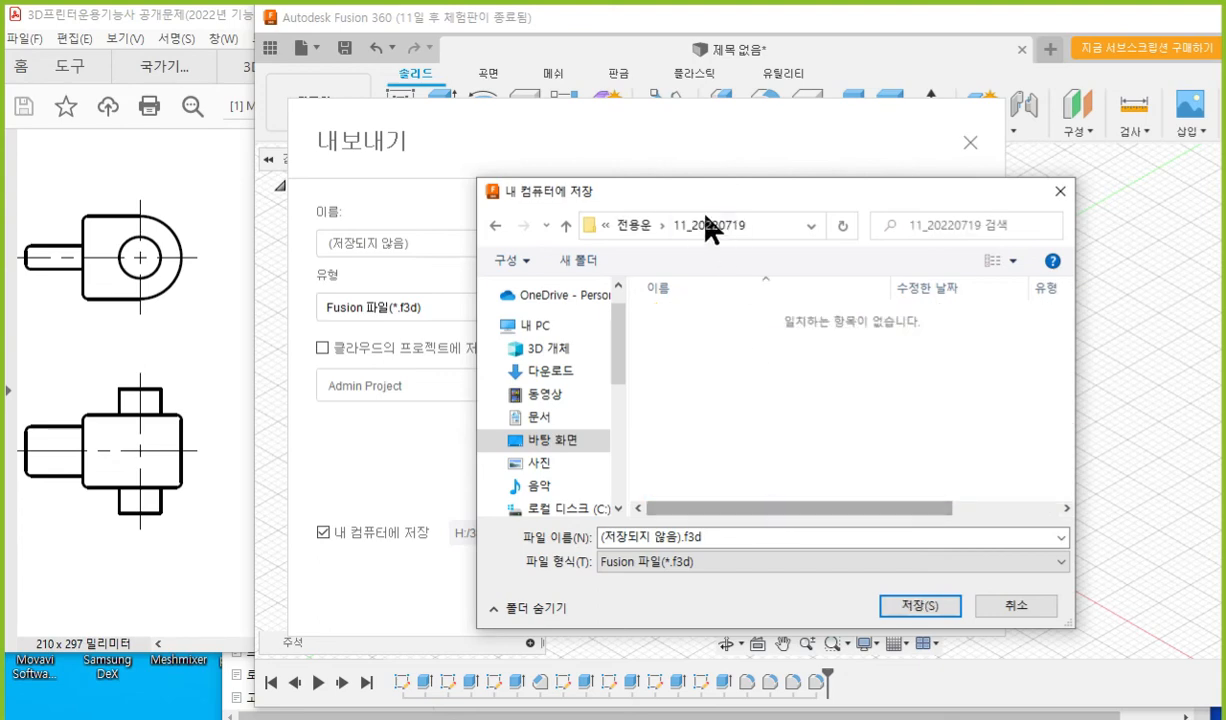
Underline the folder path and file type with the screen pen, write 11 and 19 beside the folder and file names, and clear the marks.
drag(606, 241, 664, 241)
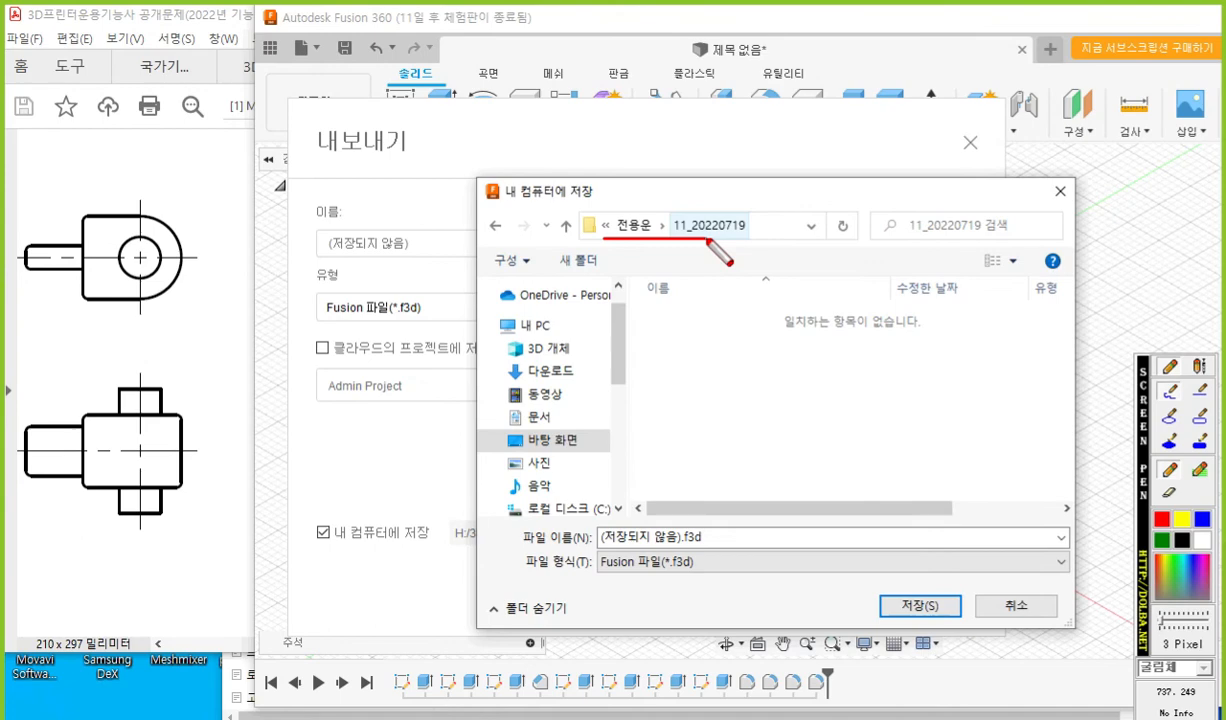
drag(689, 193, 682, 222)
drag(716, 184, 706, 227)
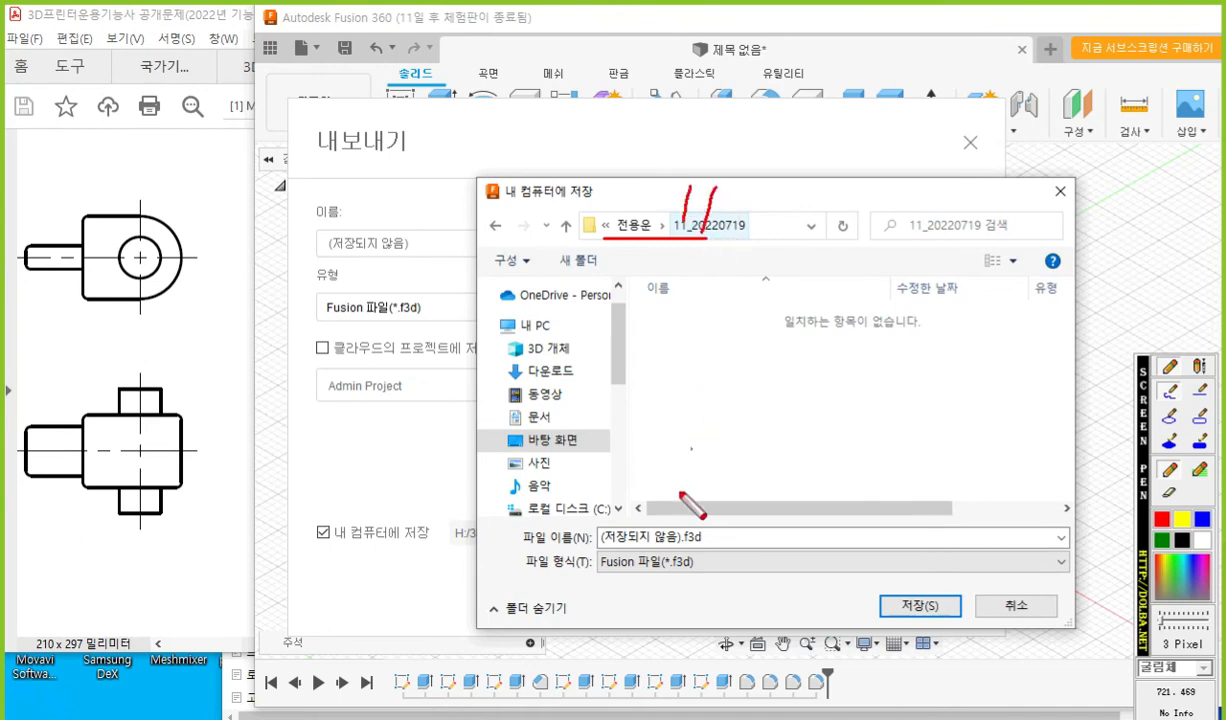
drag(600, 577, 703, 574)
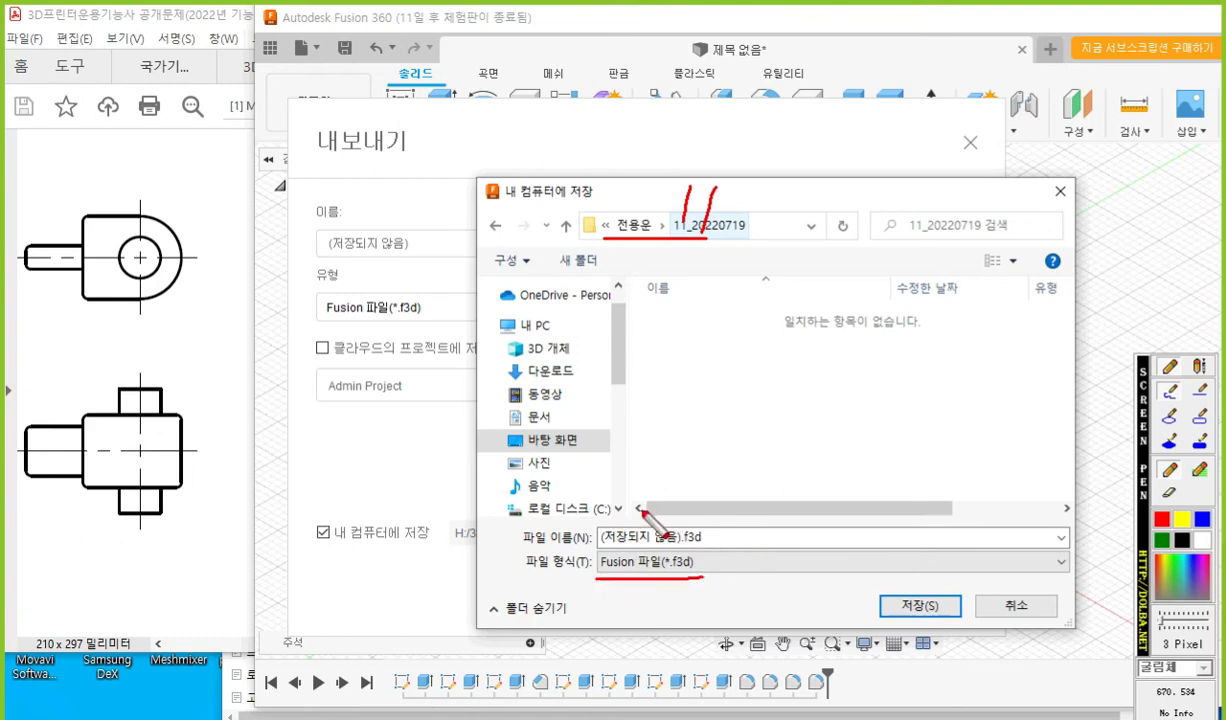
mouse_move(633, 506)
mouse_down()
mouse_move(646, 535)
mouse_move(633, 545)
mouse_up()
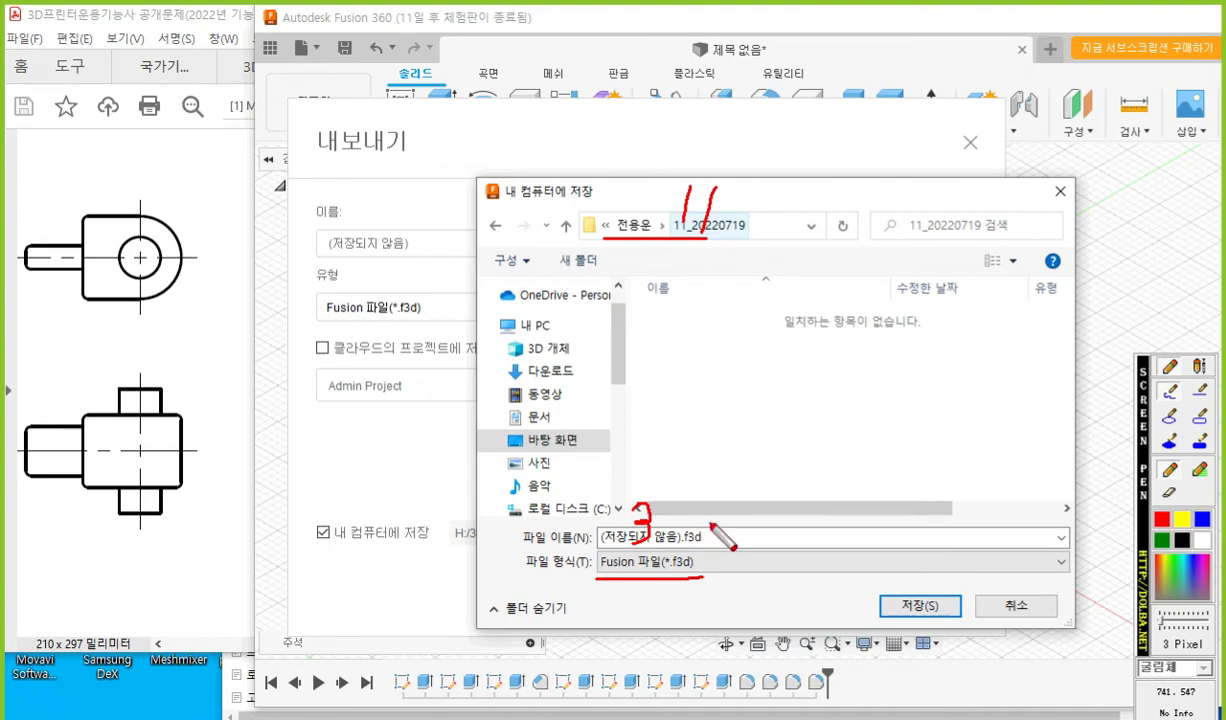
mouse_move(616, 489)
mouse_down()
mouse_move(611, 553)
mouse_move(628, 500)
mouse_move(645, 521)
mouse_up()
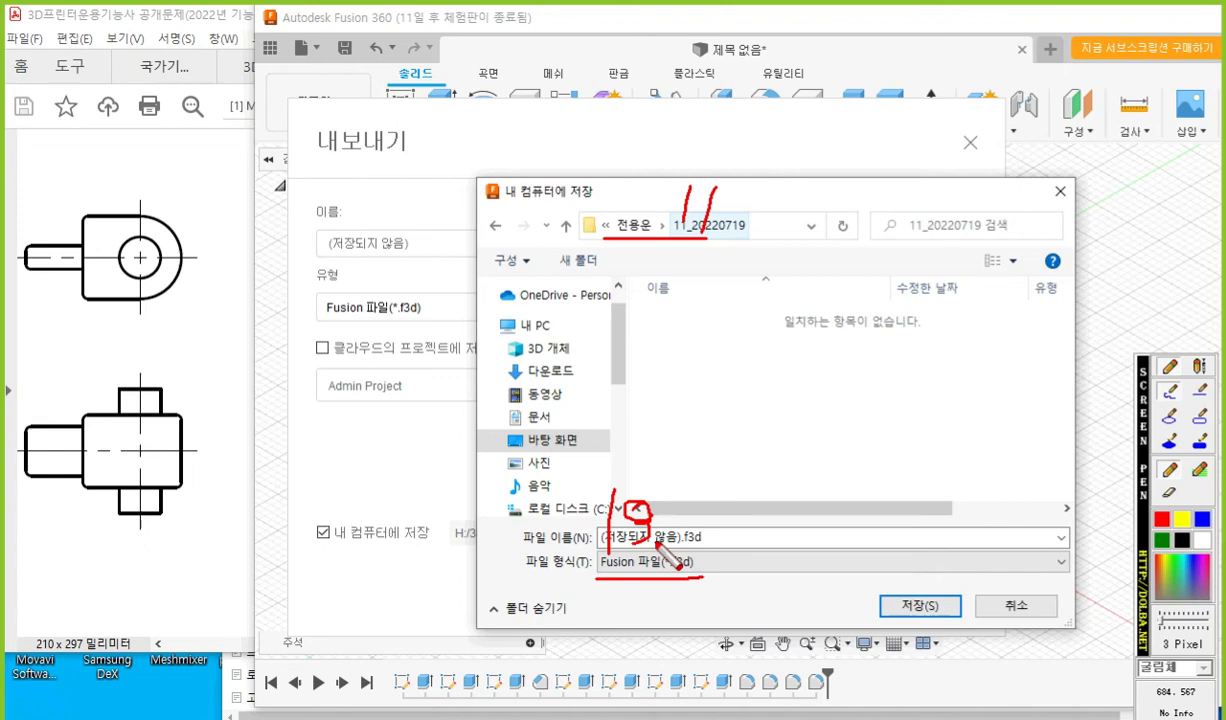
key(Escape)
Name the Fusion file 19 and save it in the 11_20220719 folder.
click(743, 539)
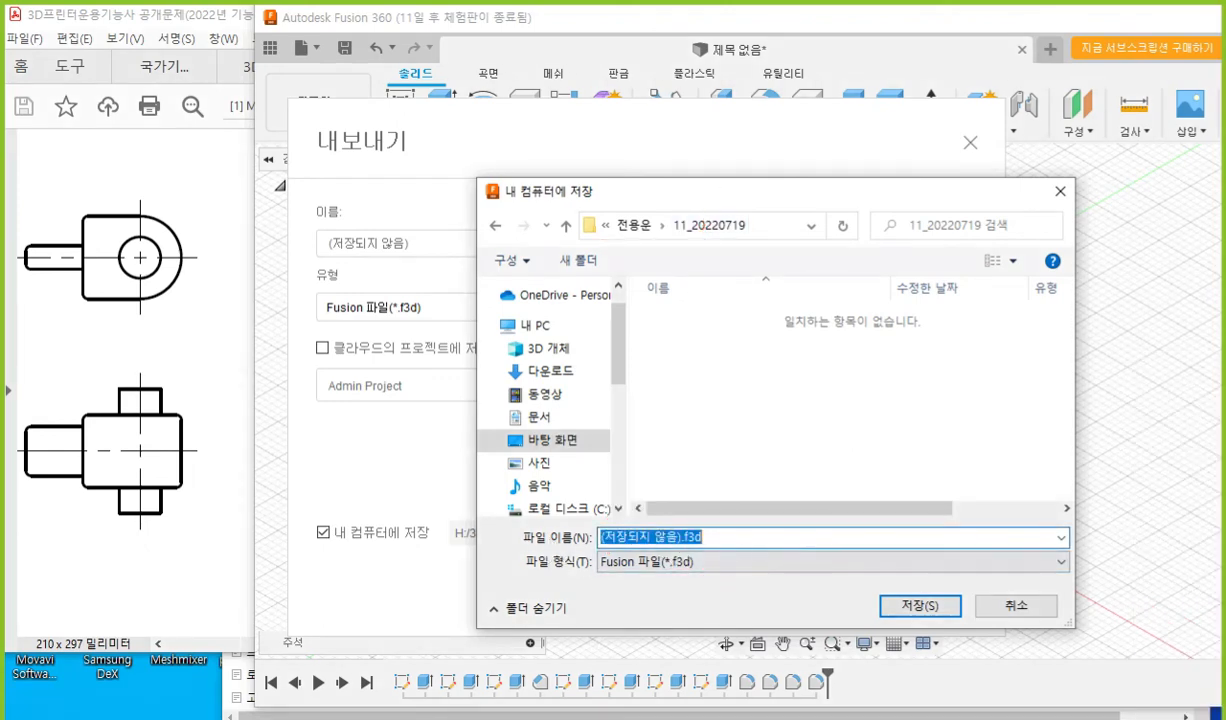
text(19)
key(Return)
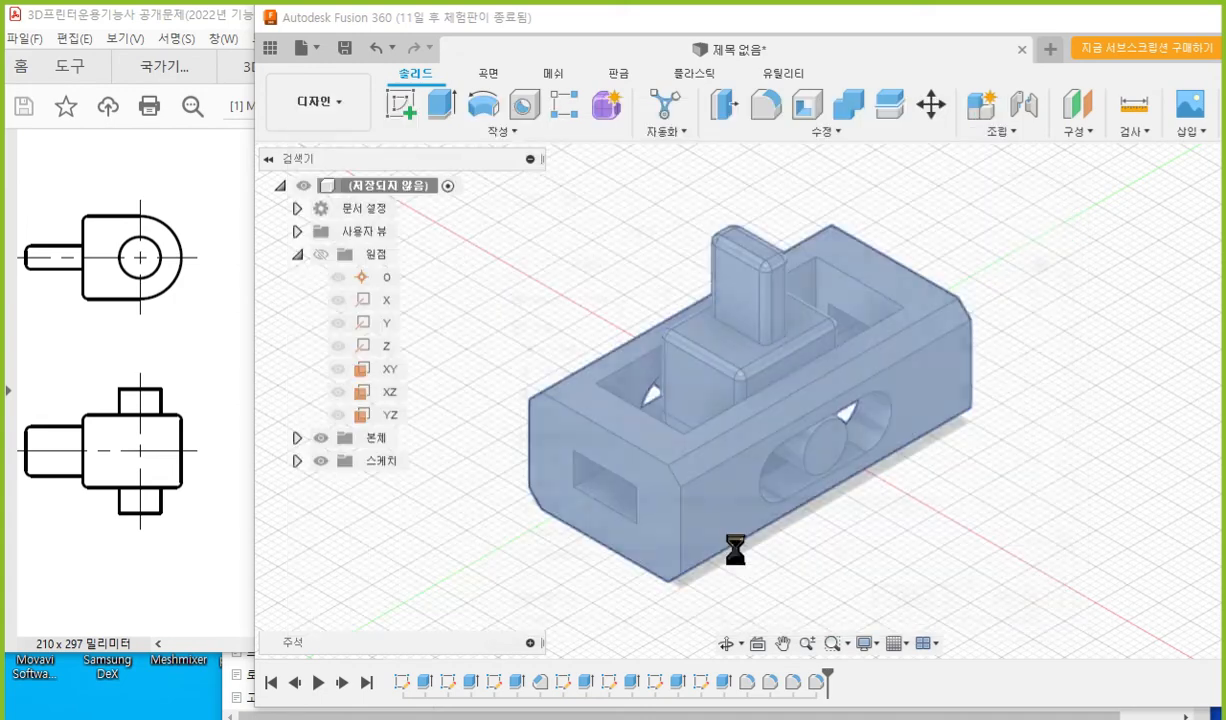
Export the whole design as a STEP file (*.stp *.step) named 19 into the 11_20220719 folder.
right_click(368, 187)
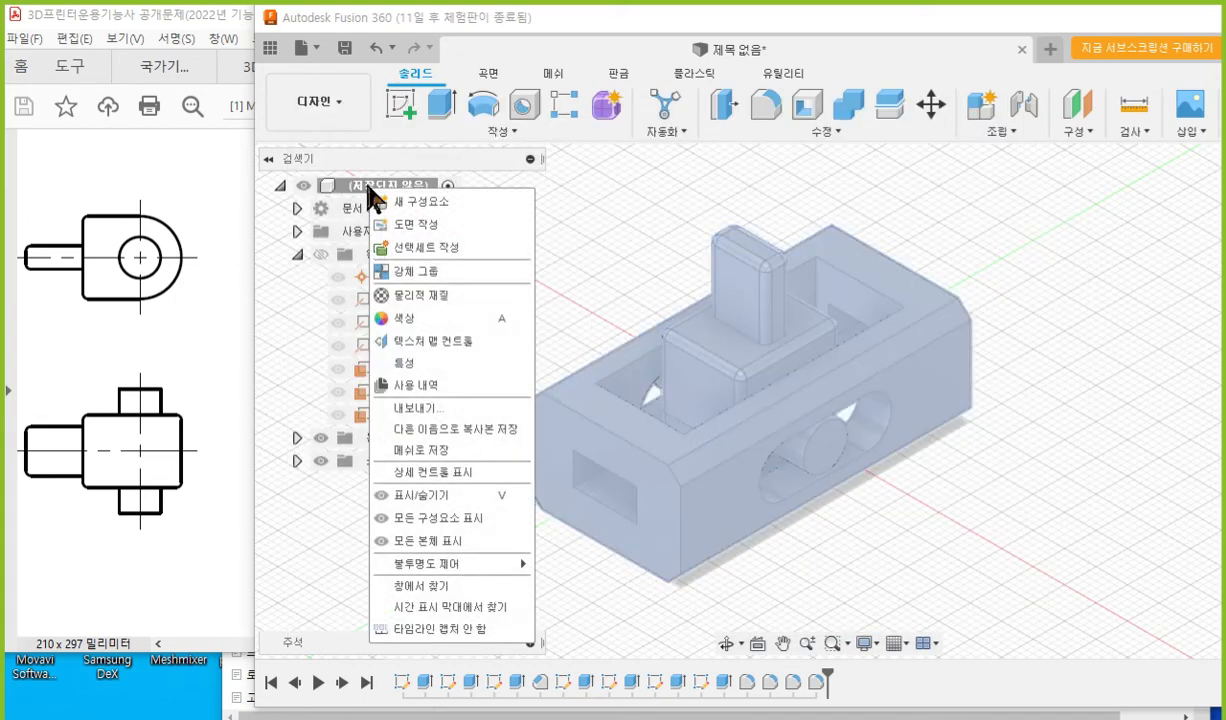
click(409, 409)
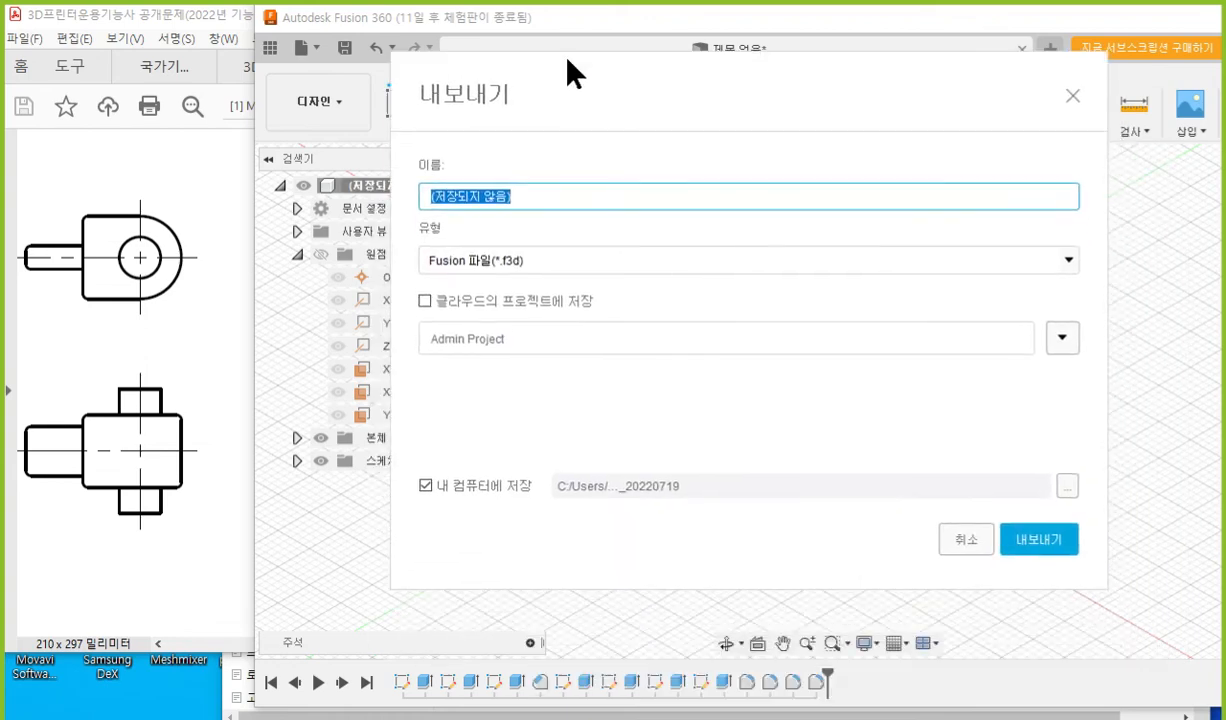
click(614, 258)
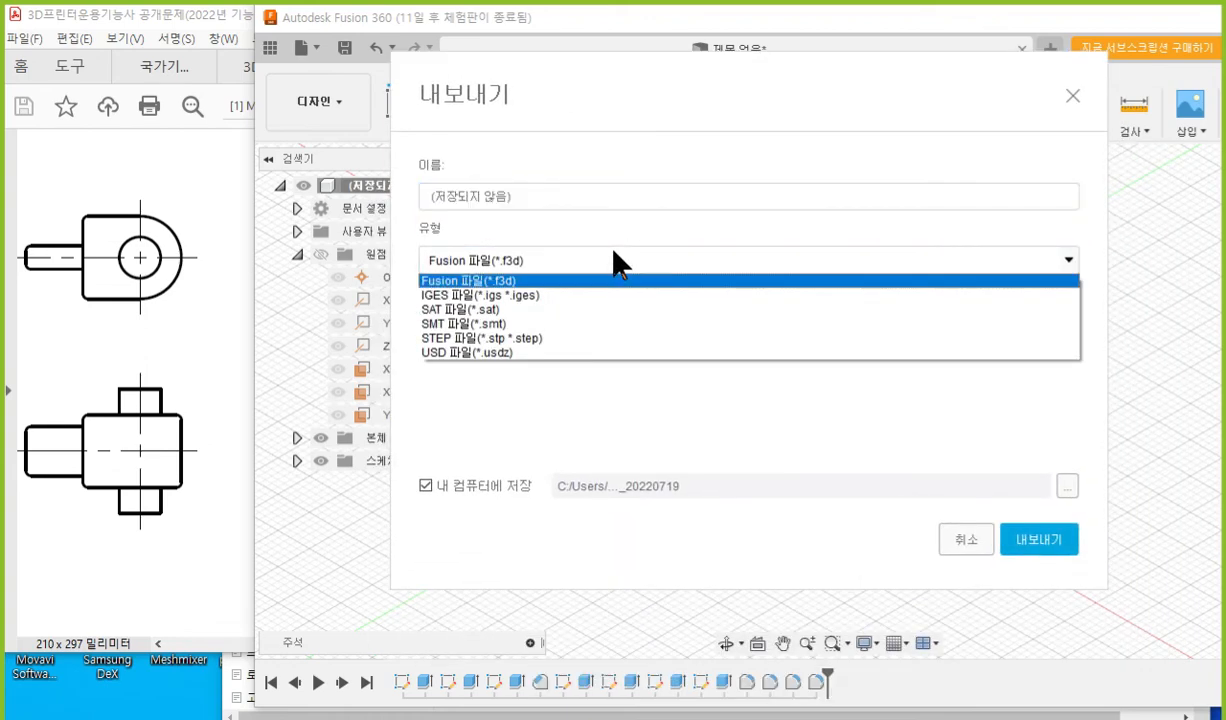
click(492, 340)
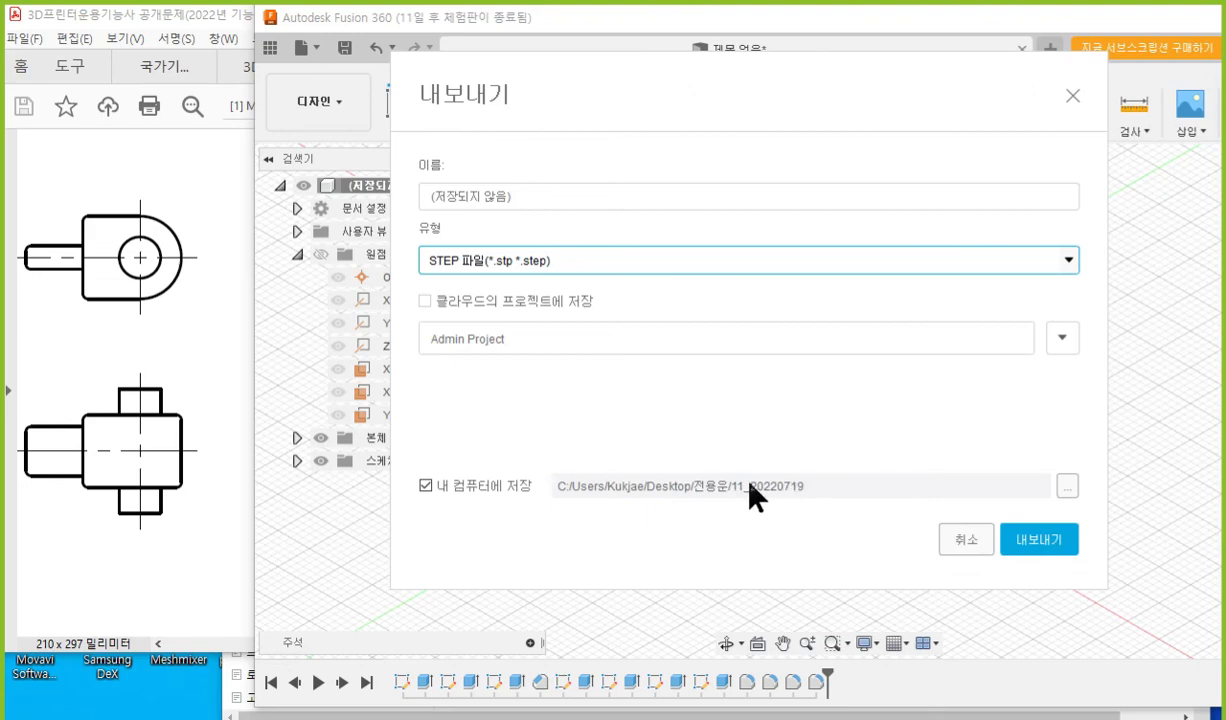
click(546, 200)
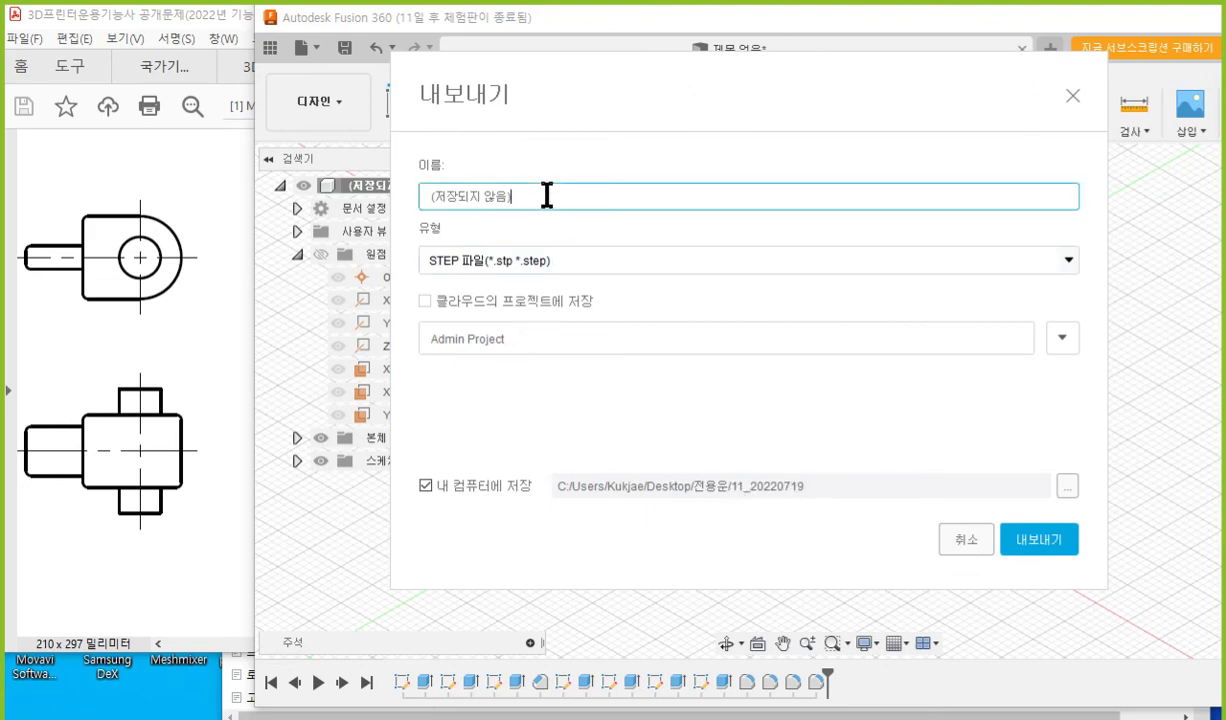
drag(545, 196, 354, 200)
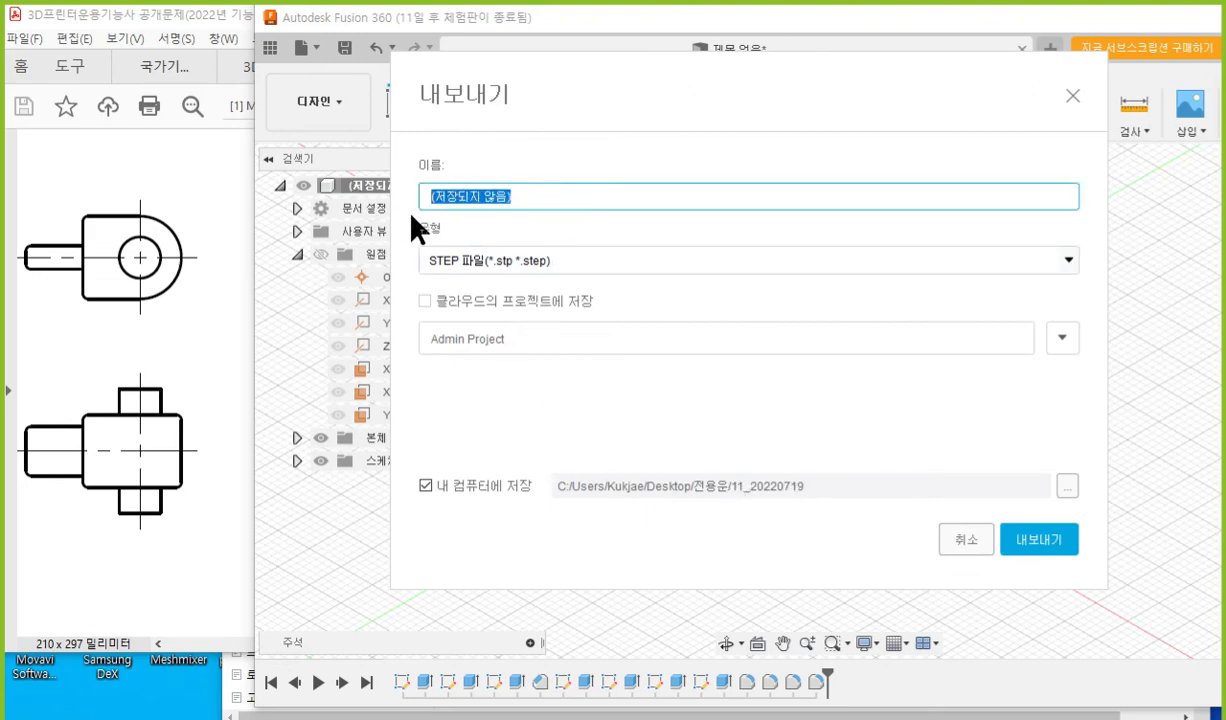
text(19)
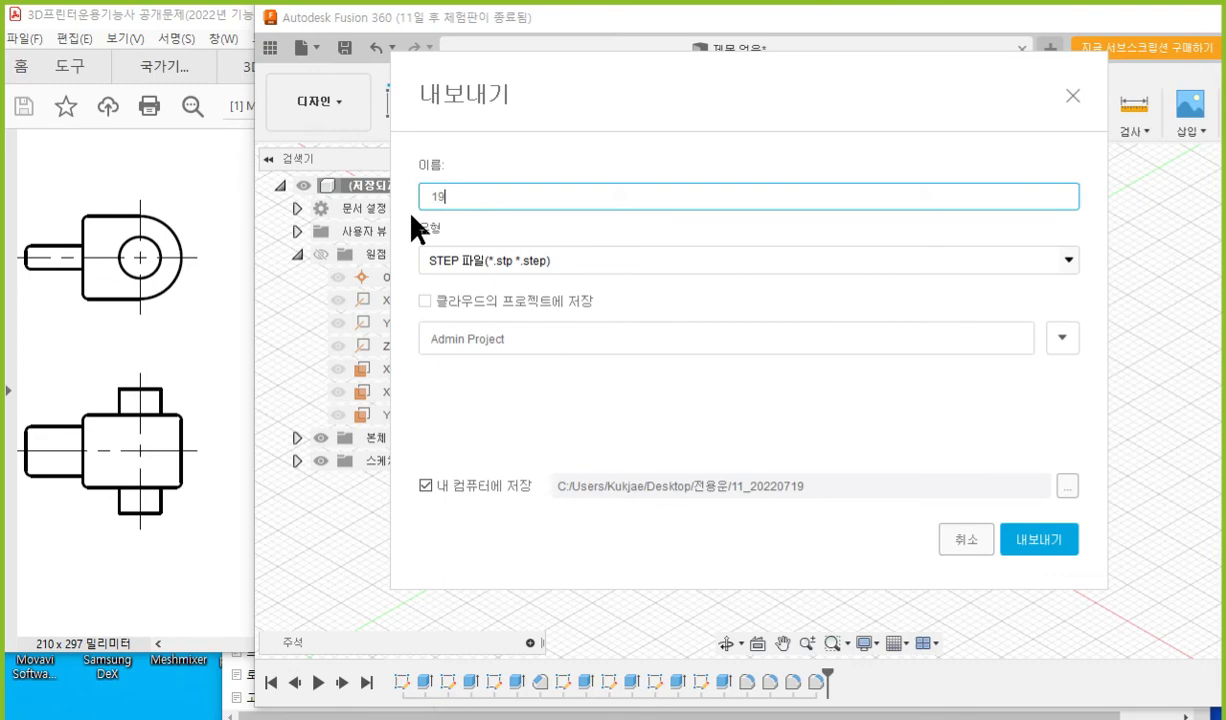
key(Return)
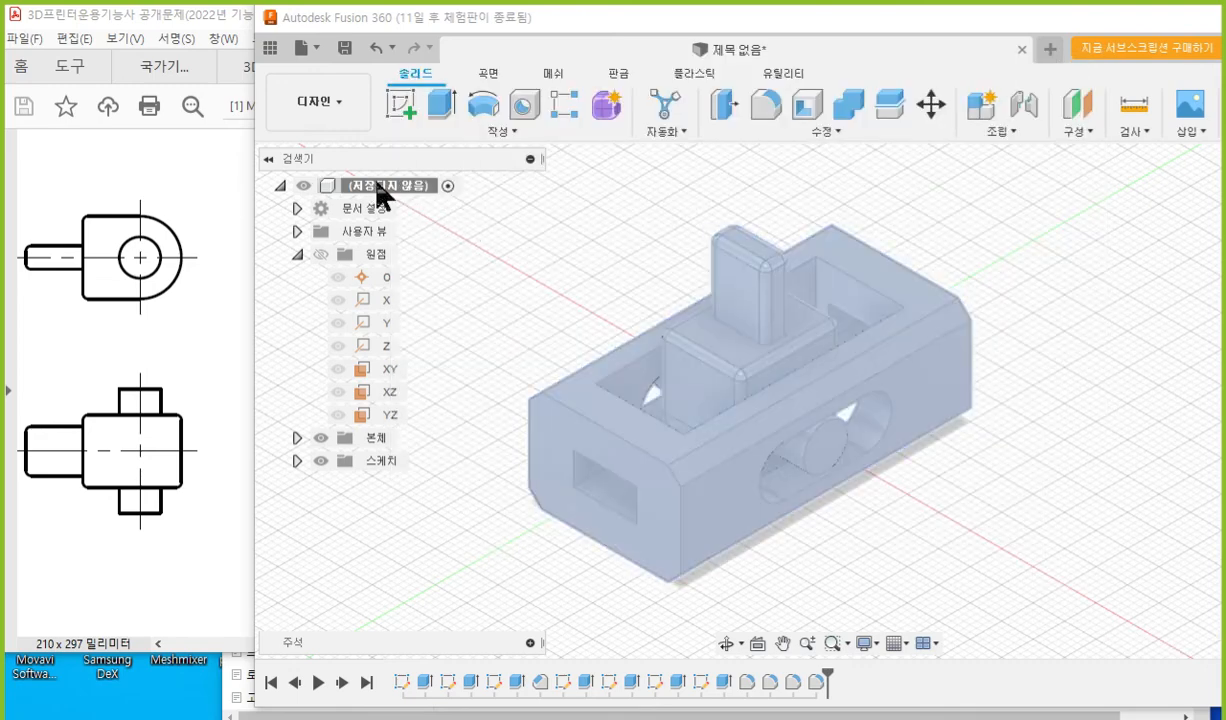
Save the whole design as a mesh in binary STL format, naming the file 19 in the 11_20220719 folder.
right_click(378, 187)
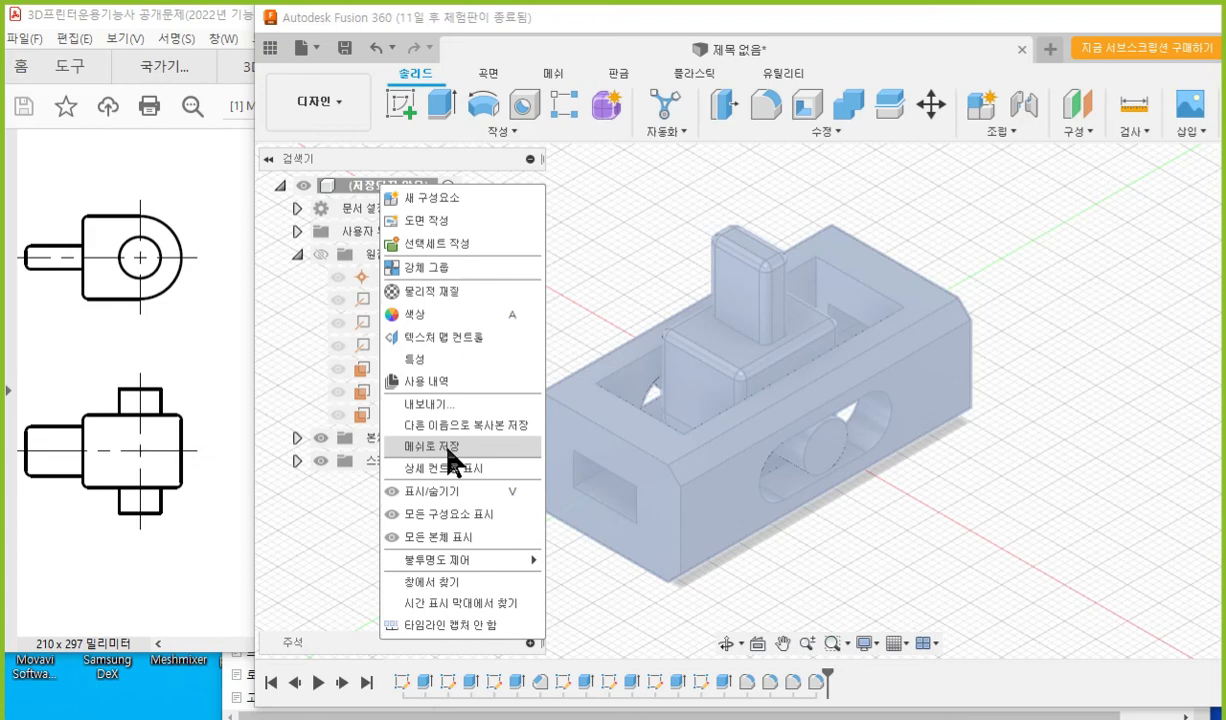
click(448, 448)
drag(1008, 160, 427, 227)
click(583, 285)
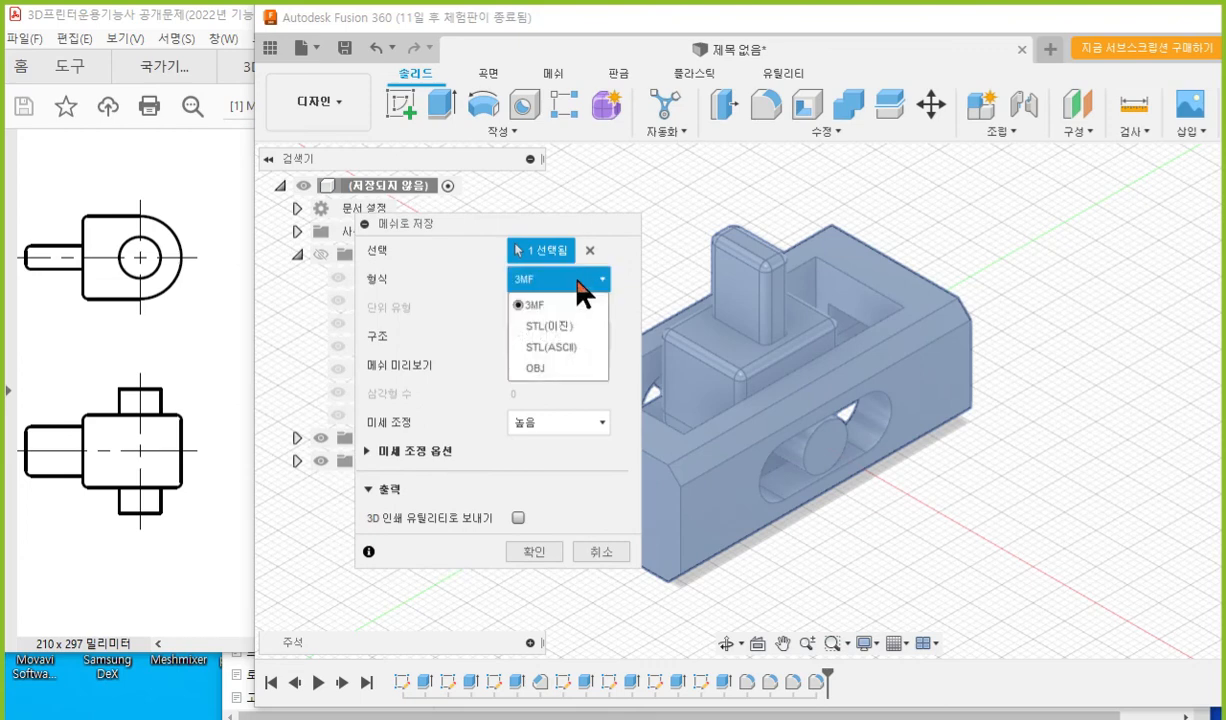
click(548, 325)
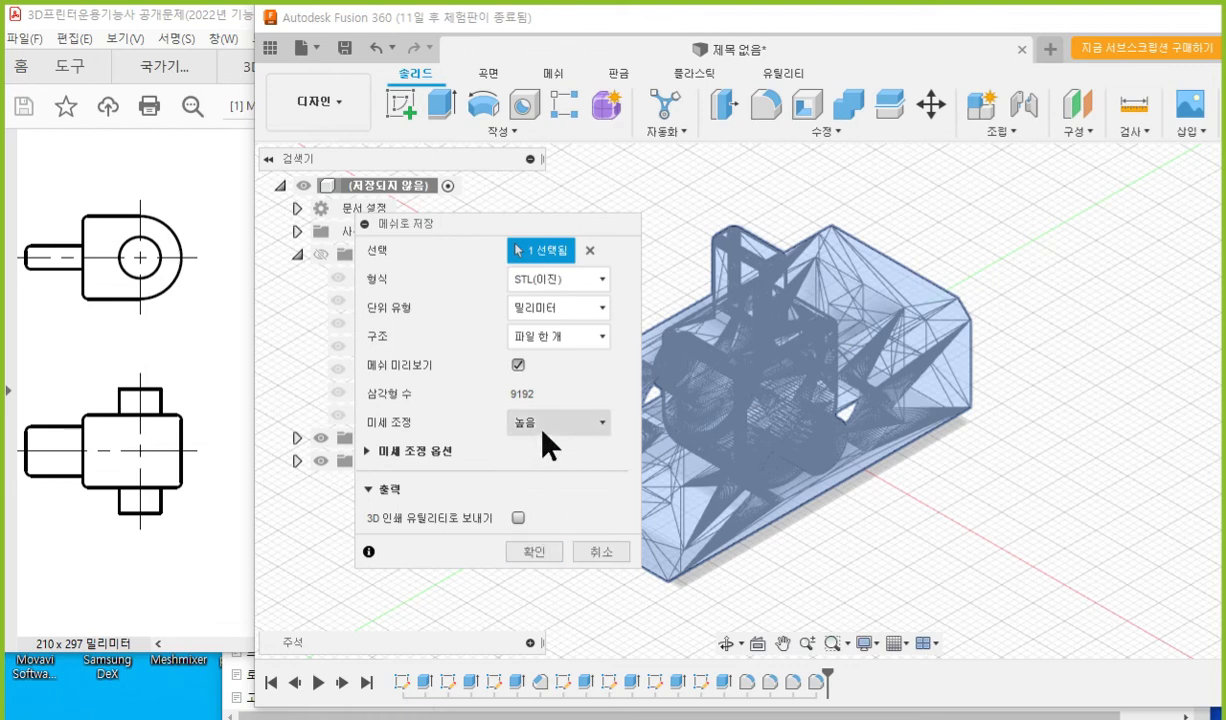
click(547, 550)
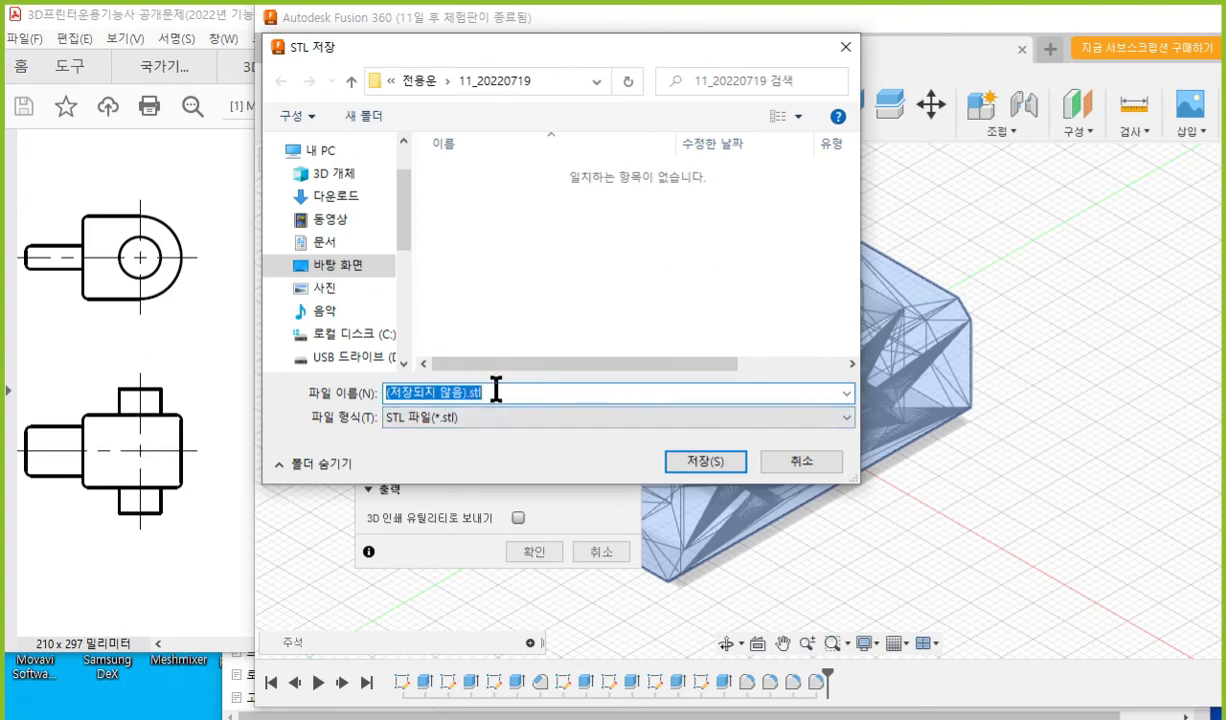
text(19)
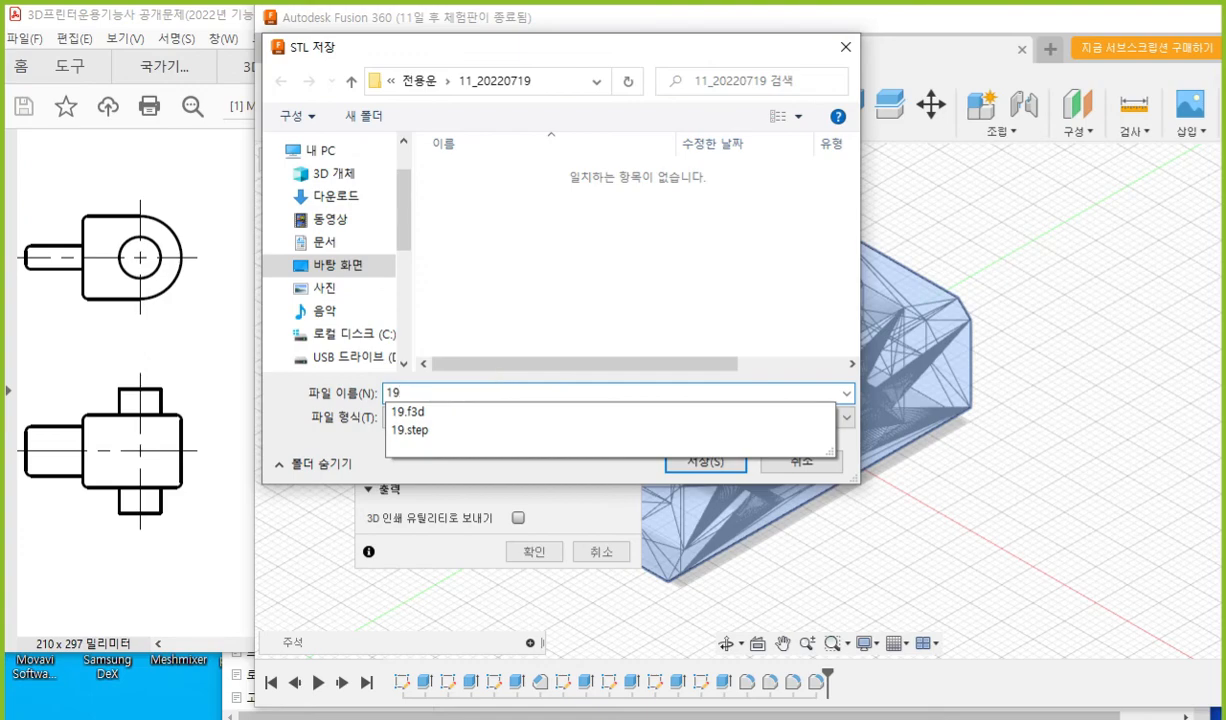
key(Return)
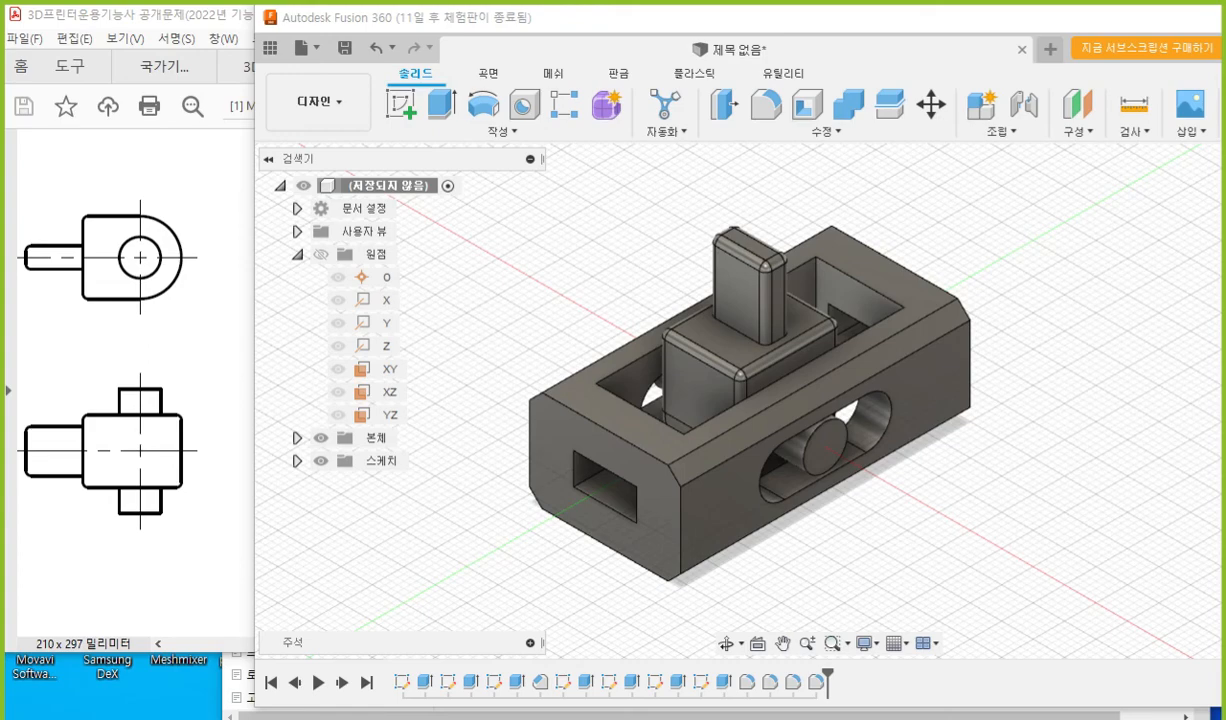
Bring up the 11_20220719 folder and open 19.stl in Ultimaker Cura.
drag(2, 38, 815, 32)
drag(537, 8, 652, 380)
drag(826, 395, 808, 64)
click(855, 337)
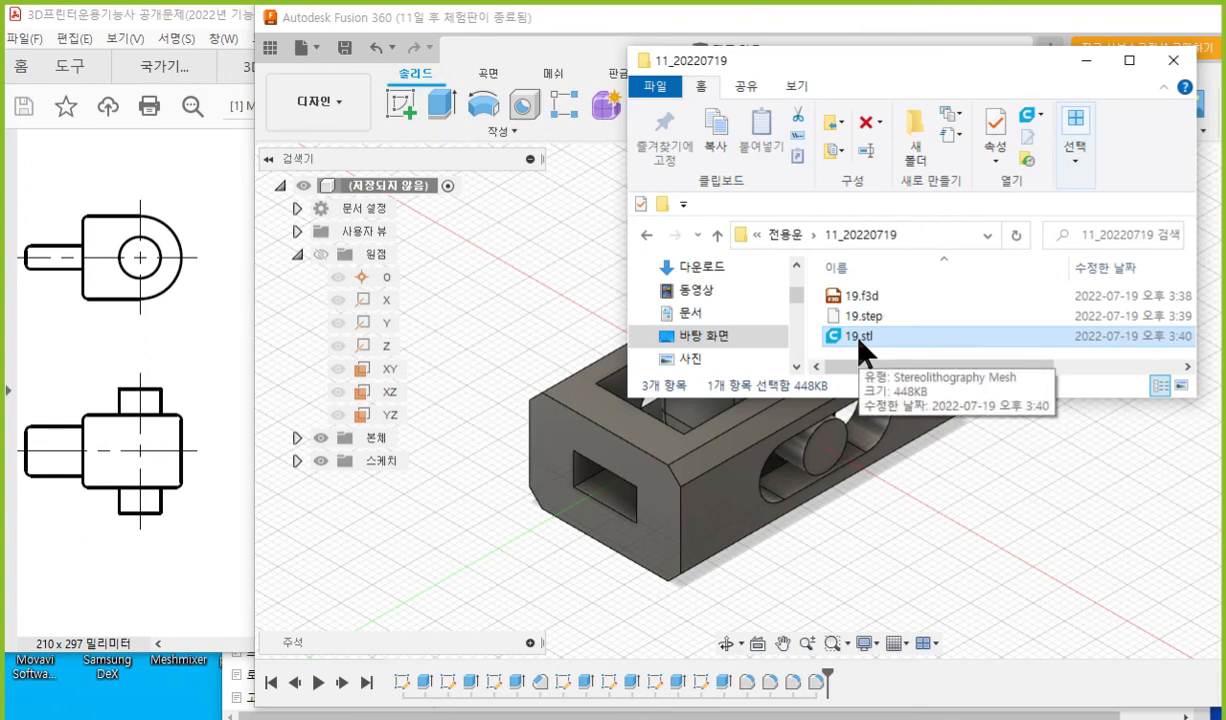
drag(860, 340, 773, 438)
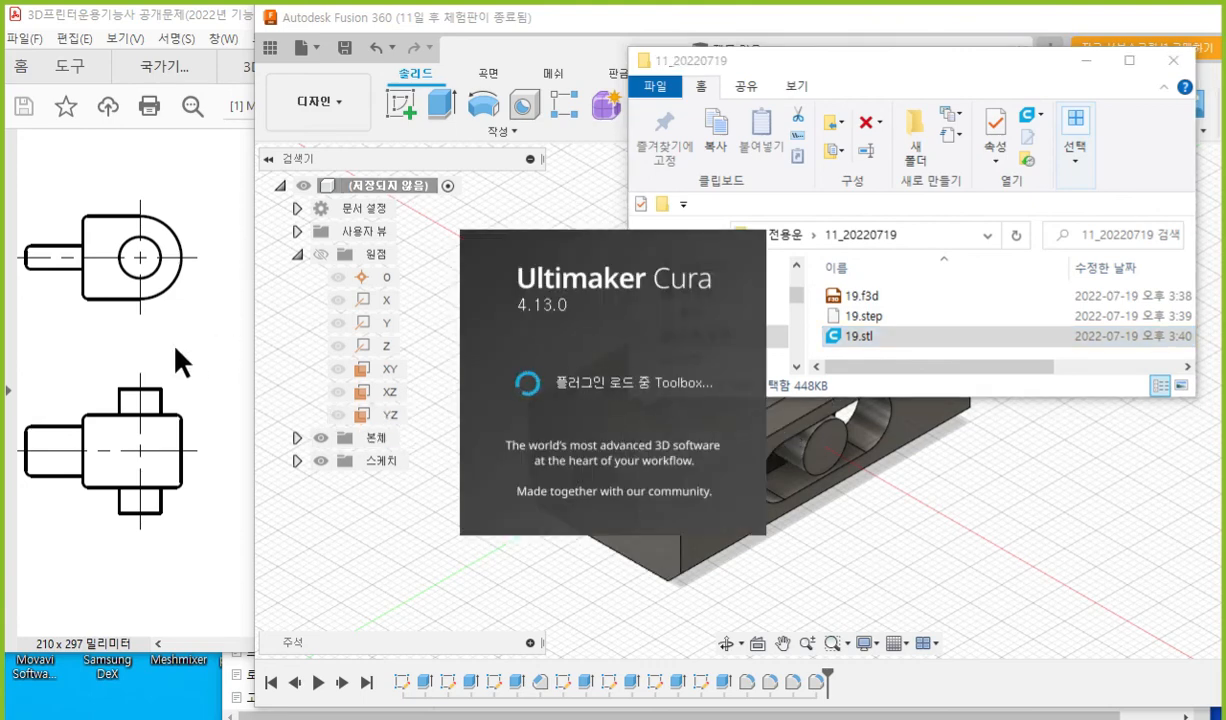
Bring the PDF drawing forward and circle the narrow tab of part 1's upper view with the screen pen.
click(161, 366)
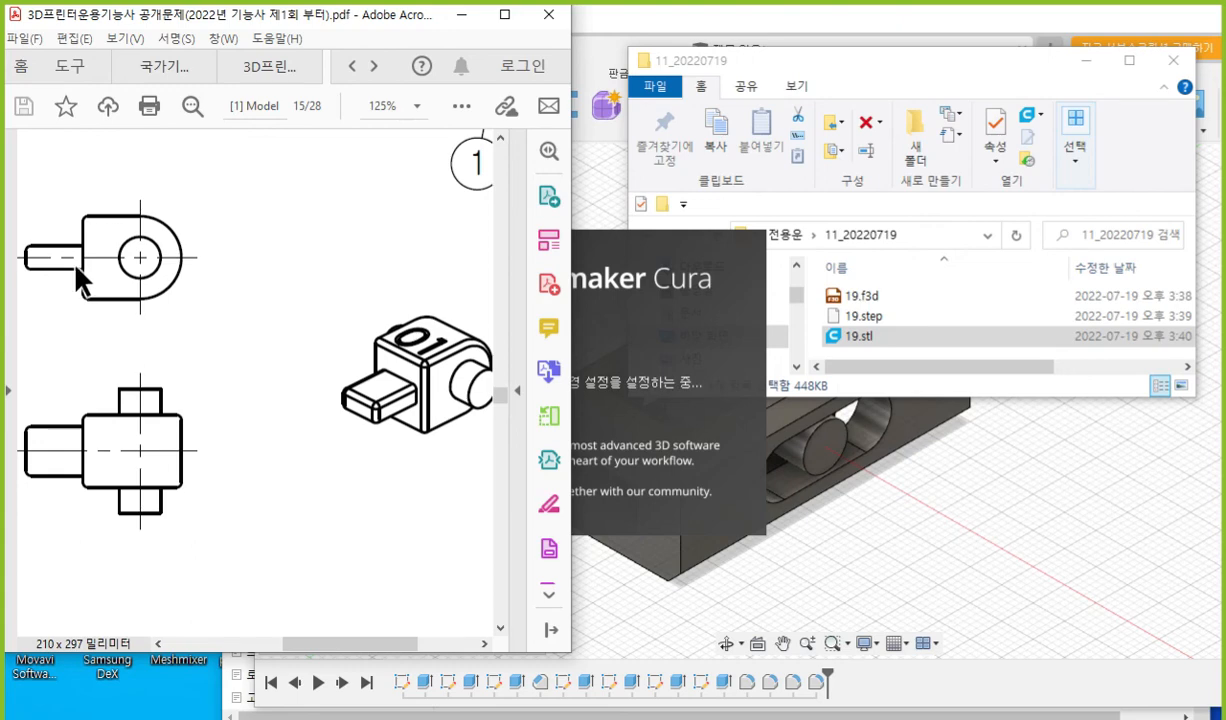
key(F12)
mouse_move(72, 282)
mouse_down()
mouse_move(47, 278)
mouse_move(71, 277)
mouse_move(60, 287)
mouse_up()
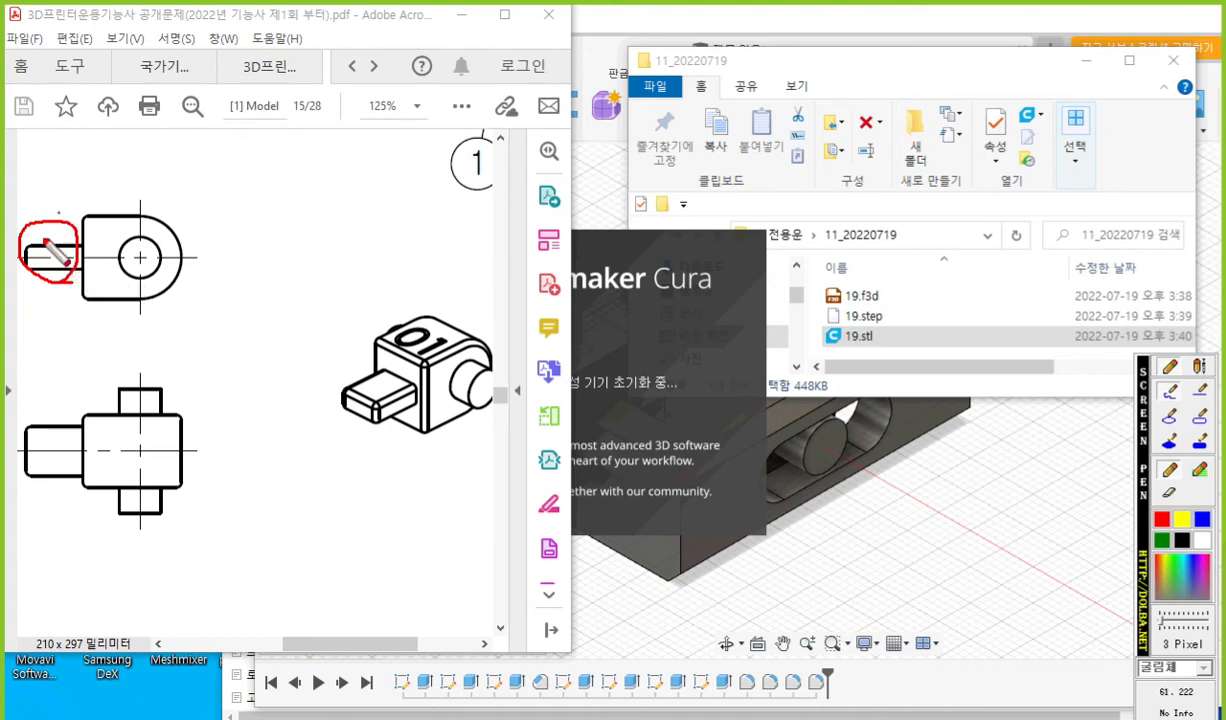
mouse_move(55, 225)
mouse_down()
mouse_move(73, 154)
mouse_move(123, 163)
mouse_move(108, 180)
mouse_up()
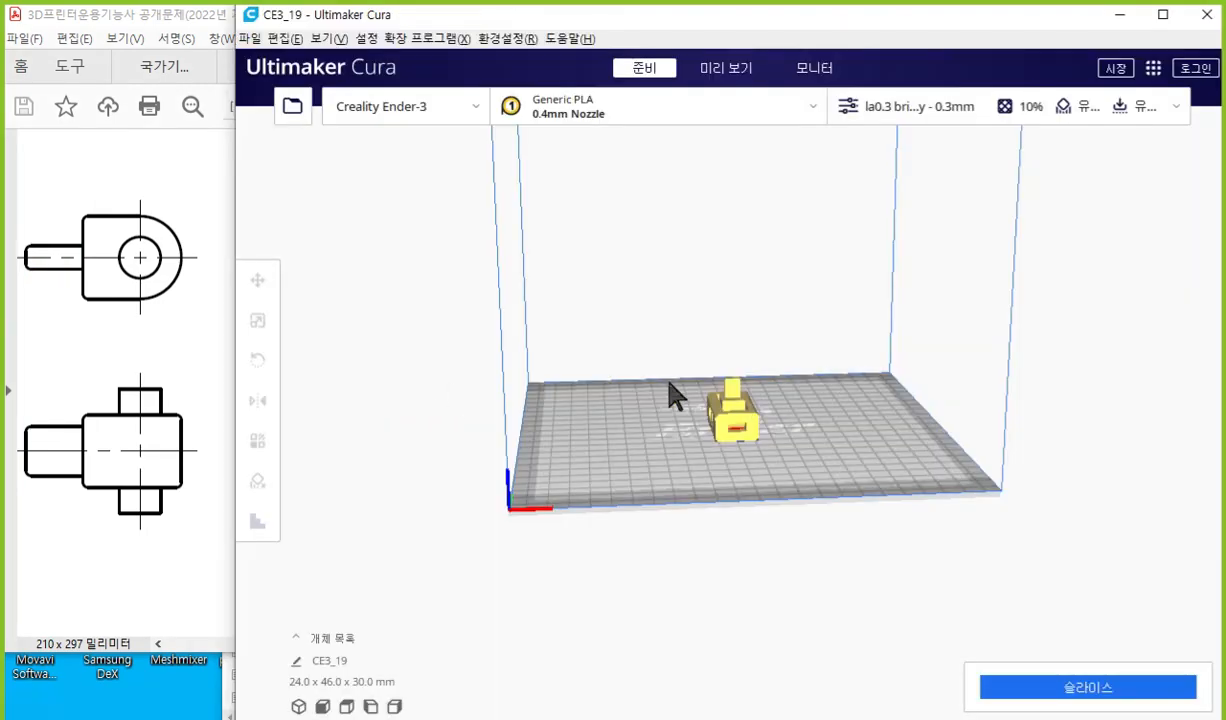
Examine the loaded model on the build plate and review the print settings, including support and build plate adhesion.
right_drag(666, 452, 824, 479)
scroll(832, 413, up, 5)
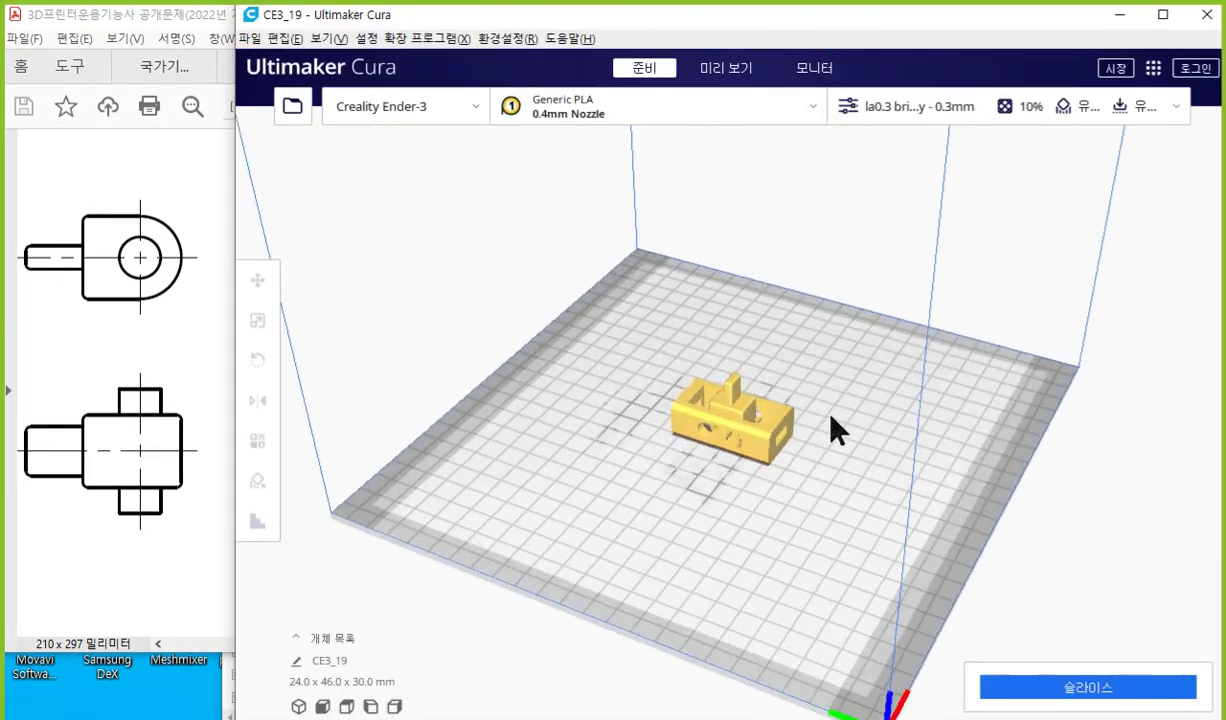
scroll(826, 467, up, 8)
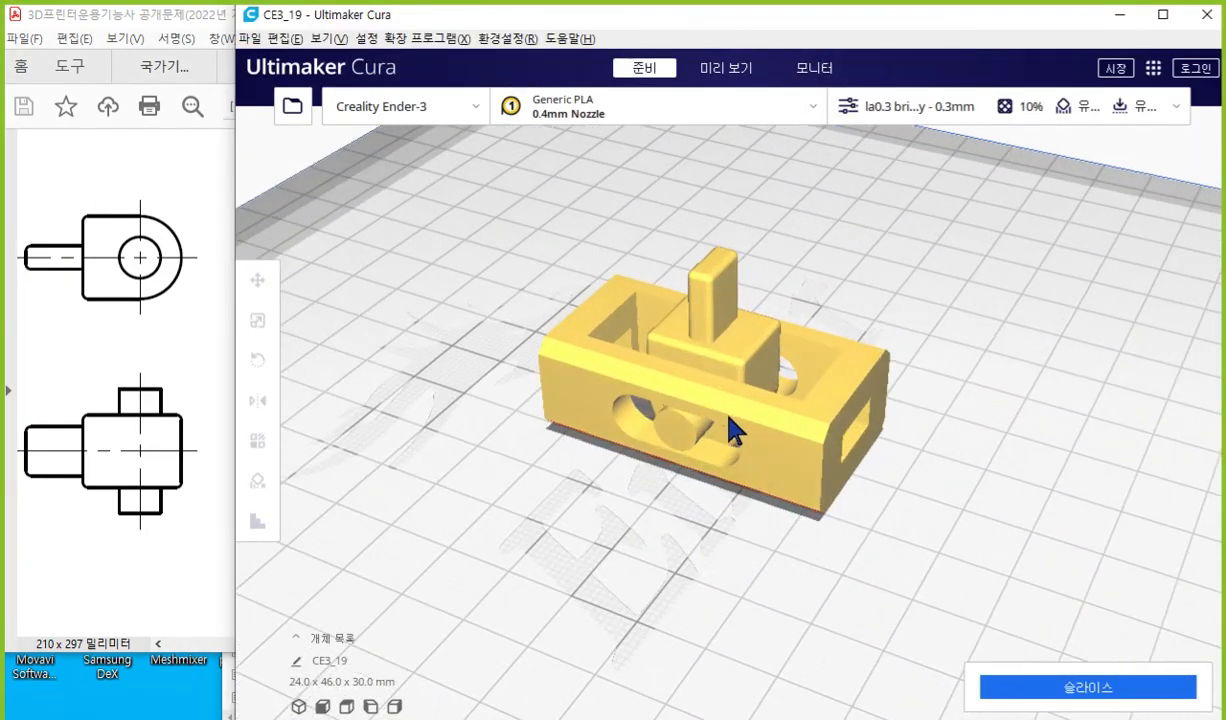
scroll(950, 265, down, 4)
click(930, 108)
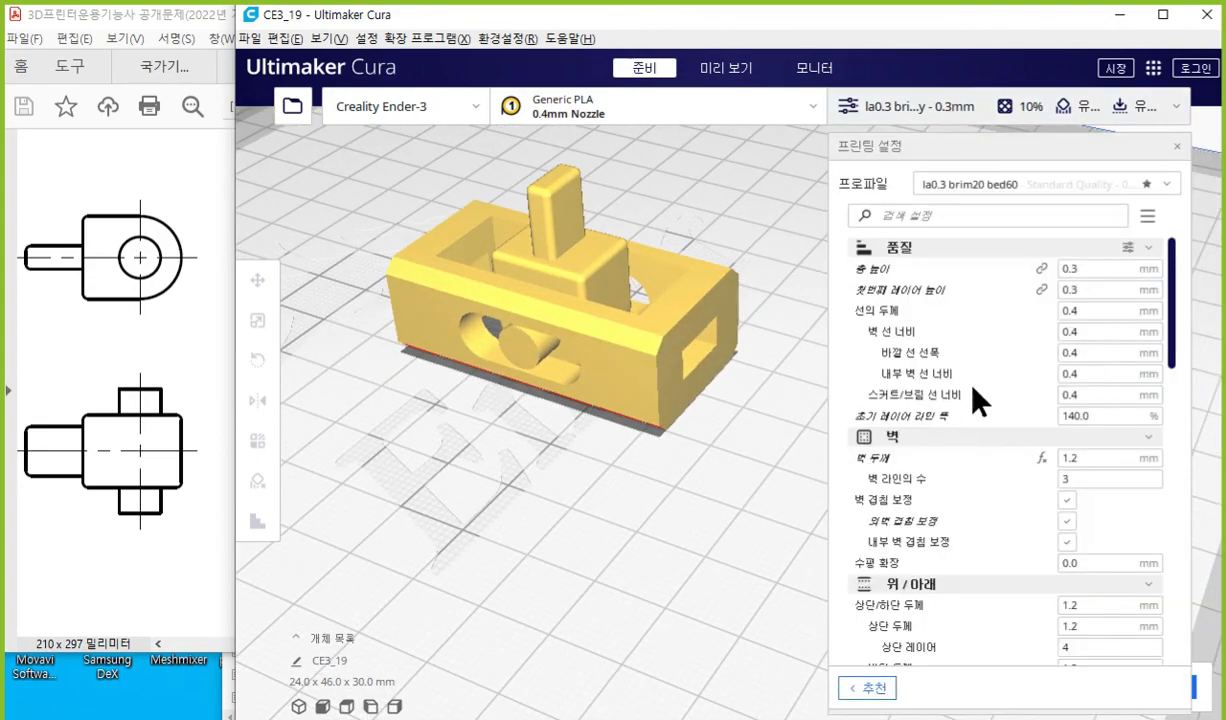
drag(1177, 288, 1196, 668)
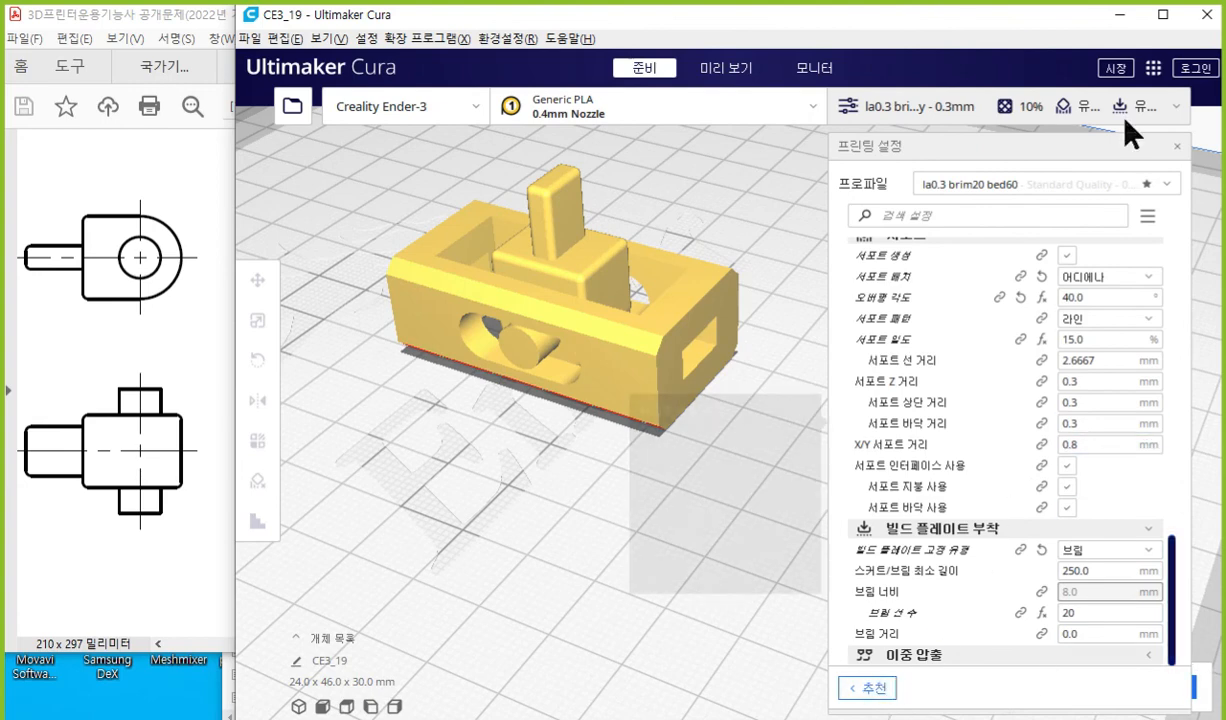
click(1178, 147)
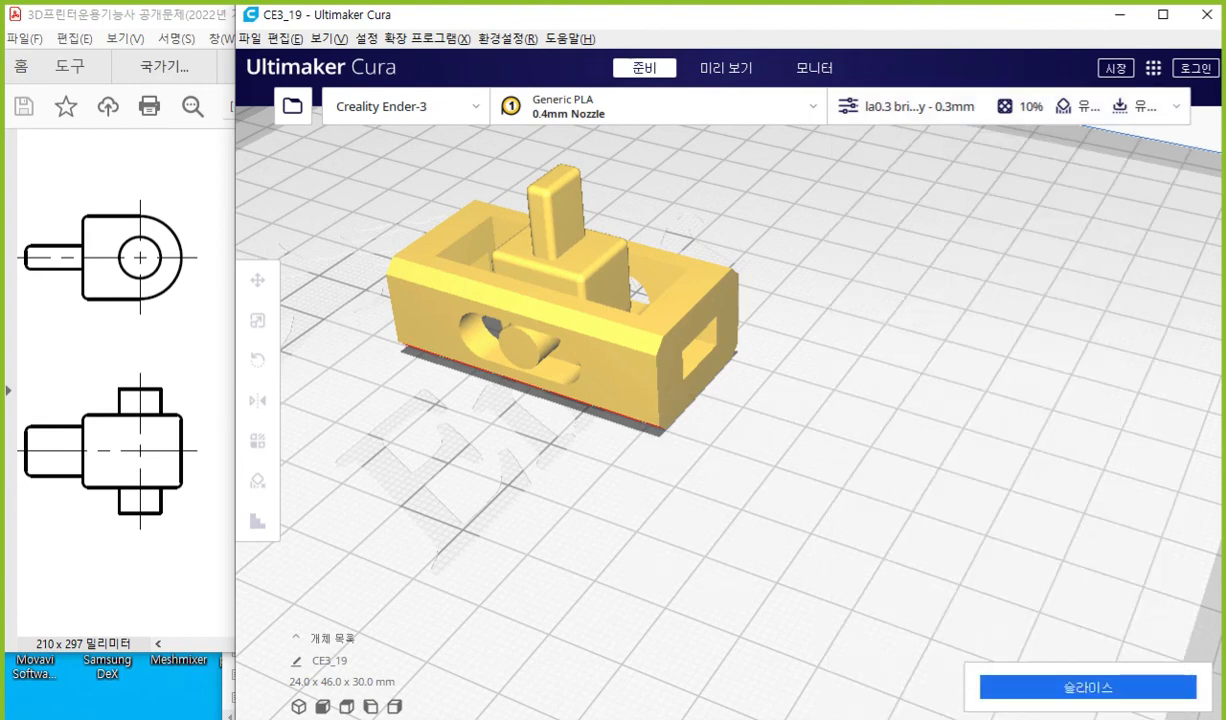
Slice the model and show its layer preview close up.
click(1092, 697)
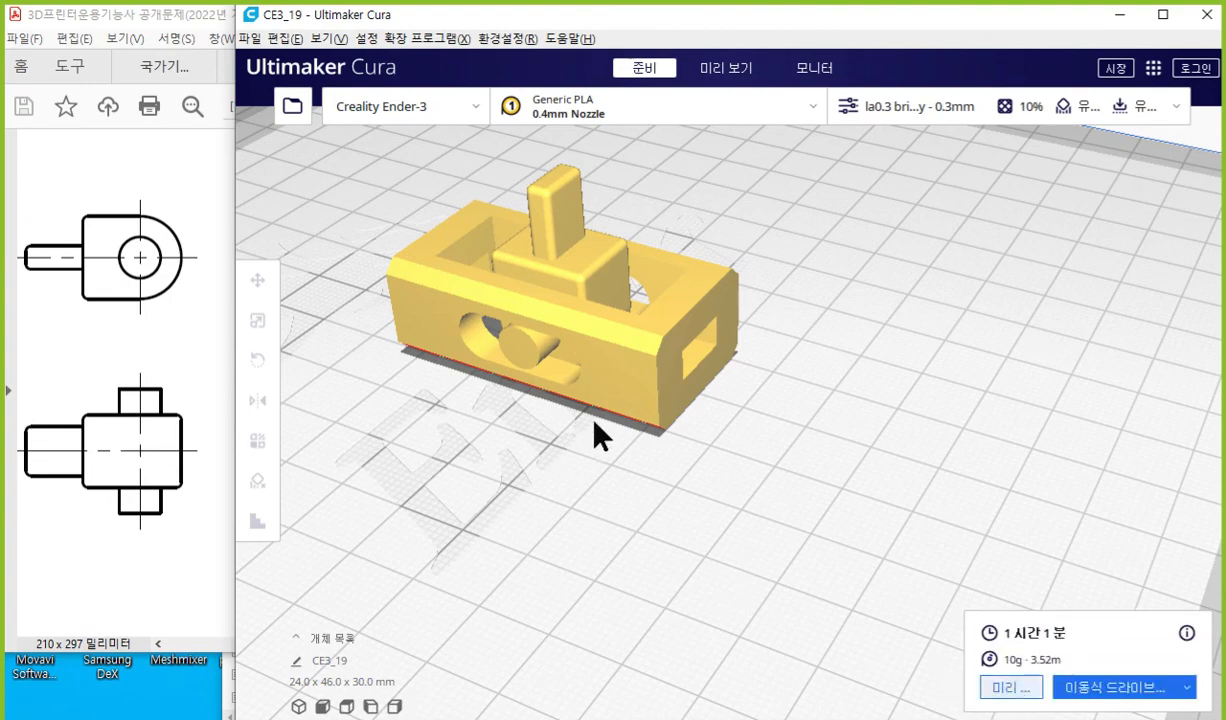
mouse_move(531, 414)
middle_down()
mouse_move(627, 484)
mouse_move(680, 472)
middle_up()
scroll(682, 491, up, 3)
Mark the supports in the side slot with two screen pen arrows and draw curves from the inner pockets above the model.
key(F2)
mouse_move(523, 484)
mouse_down()
mouse_move(598, 384)
mouse_move(594, 402)
mouse_up()
mouse_move(617, 515)
mouse_down()
mouse_move(690, 422)
mouse_move(691, 439)
mouse_up()
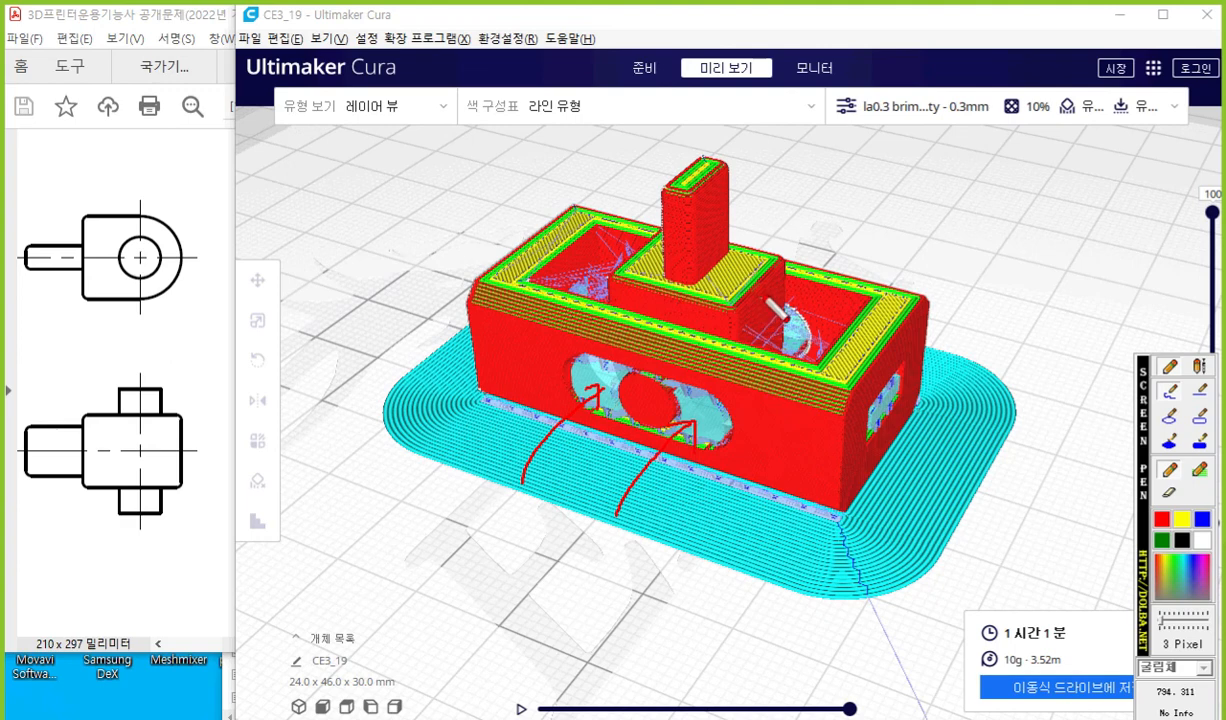
drag(794, 269, 849, 183)
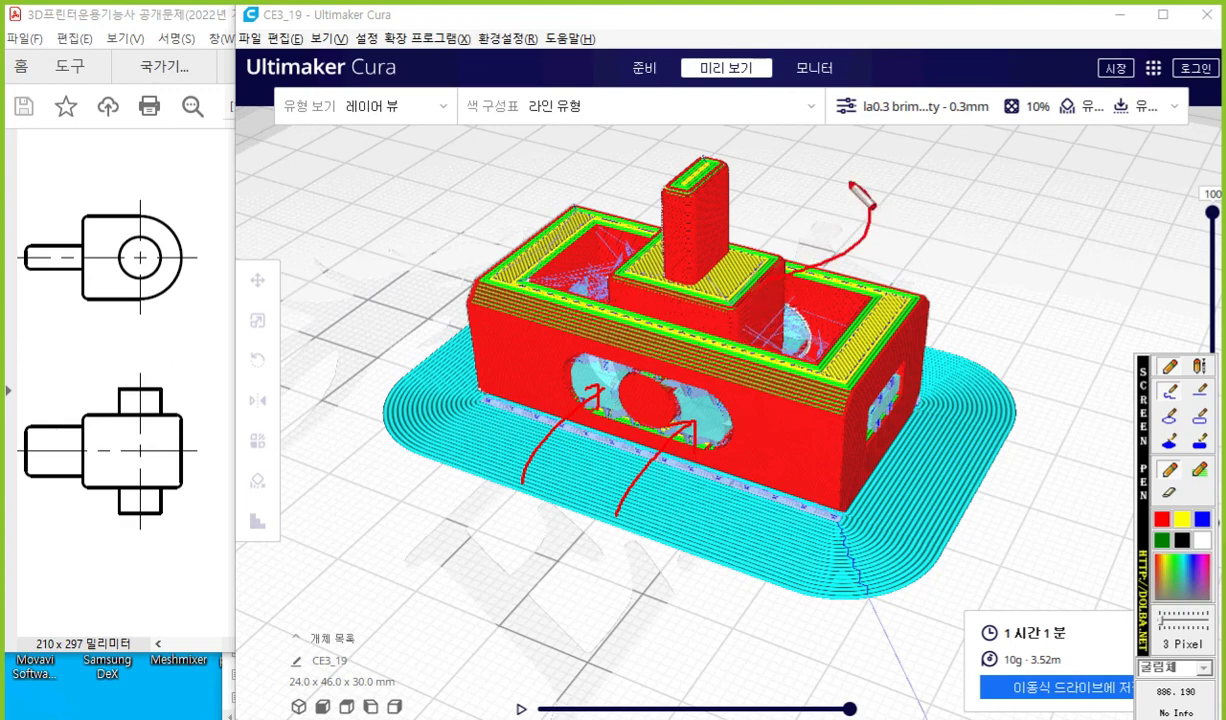
mouse_move(602, 240)
mouse_down()
mouse_move(604, 185)
mouse_move(779, 162)
mouse_move(637, 218)
mouse_move(797, 185)
mouse_up()
mouse_move(784, 286)
mouse_down()
mouse_move(765, 188)
mouse_move(815, 163)
mouse_move(800, 115)
mouse_move(848, 195)
mouse_up()
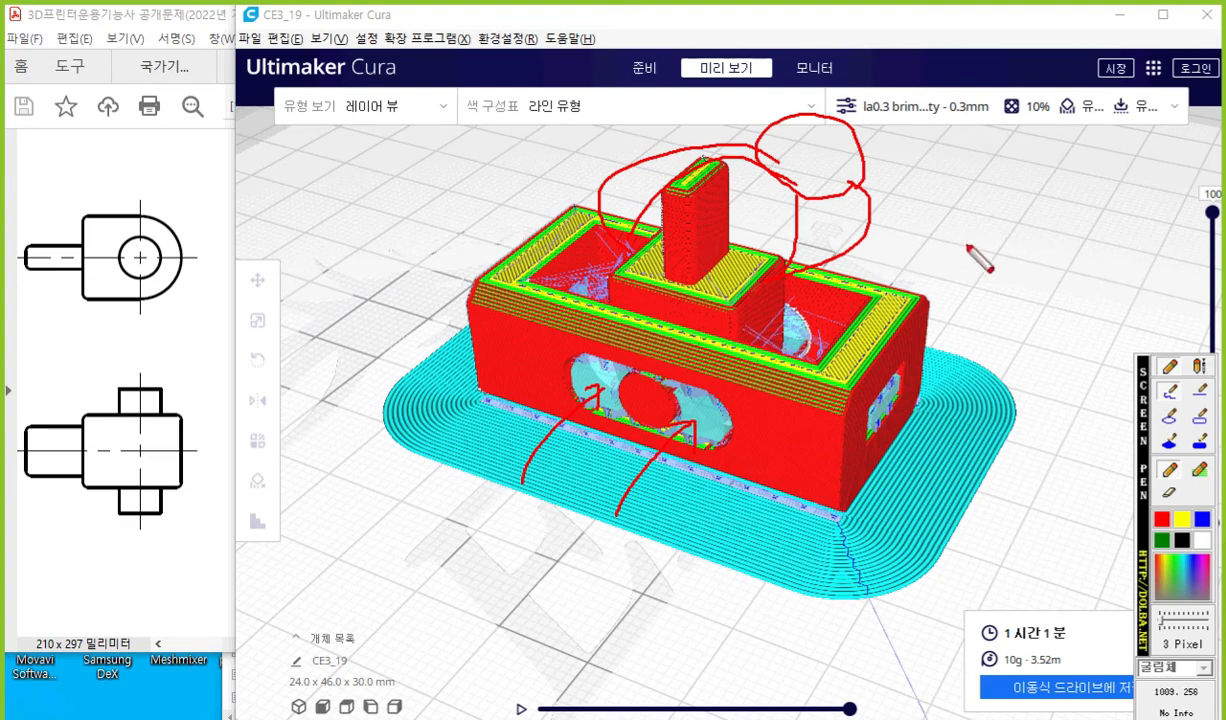
Handwrite 내부 10 and 서포트 어디에나 beside the sliced model with the screen pen.
mouse_move(948, 160)
mouse_down()
mouse_move(1007, 170)
mouse_move(1014, 188)
mouse_move(1027, 174)
mouse_up()
click(1022, 147)
mouse_move(1046, 151)
mouse_down()
mouse_move(1046, 176)
mouse_move(1045, 165)
mouse_up()
drag(1030, 193, 1055, 187)
drag(1048, 187, 1048, 202)
mouse_move(1106, 158)
mouse_down()
mouse_move(1099, 195)
mouse_move(1128, 165)
mouse_up()
drag(958, 228, 948, 262)
drag(955, 242, 986, 266)
drag(972, 247, 1012, 231)
drag(1000, 234, 1002, 250)
mouse_move(993, 252)
mouse_down()
mouse_move(1020, 259)
mouse_move(1045, 229)
mouse_move(1019, 265)
mouse_up()
mouse_move(1022, 248)
mouse_down()
mouse_move(1040, 248)
mouse_move(1052, 268)
mouse_up()
mouse_move(1055, 272)
mouse_down()
mouse_move(1078, 275)
mouse_move(1072, 241)
mouse_move(1100, 268)
mouse_up()
mouse_move(1086, 245)
mouse_down()
mouse_move(1162, 268)
mouse_move(1194, 248)
mouse_up()
mouse_move(1197, 232)
mouse_down()
mouse_move(1198, 268)
mouse_move(1212, 272)
mouse_up()
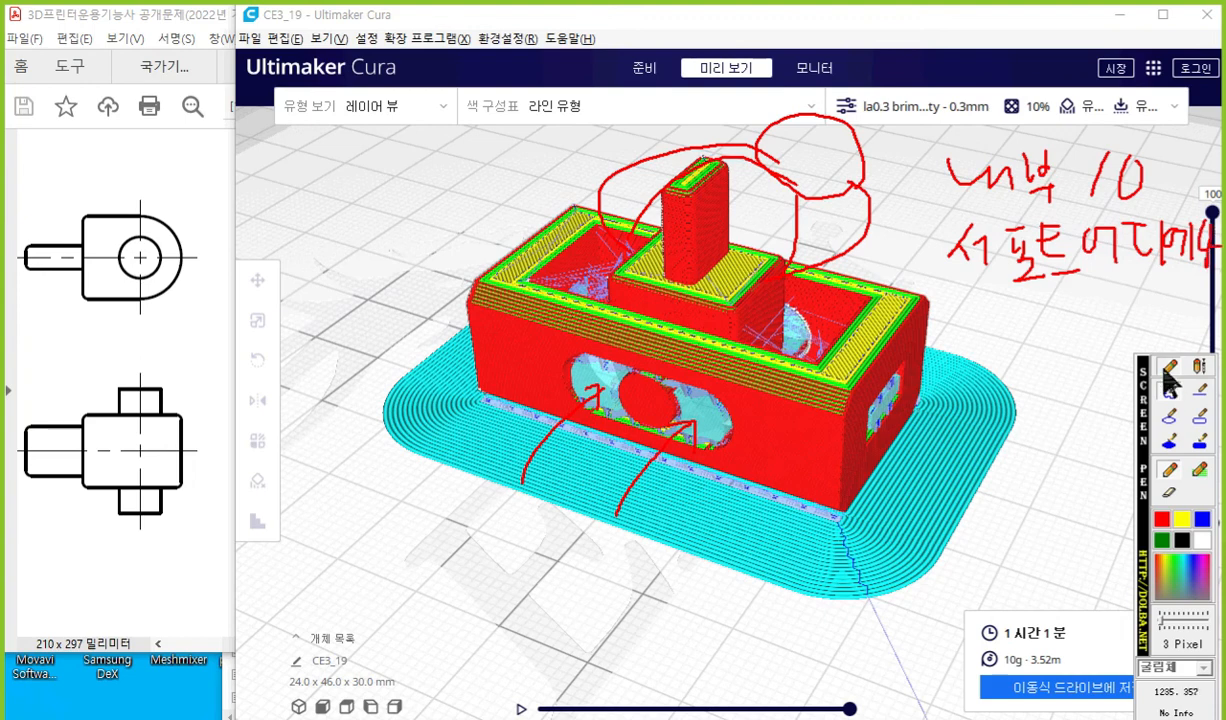